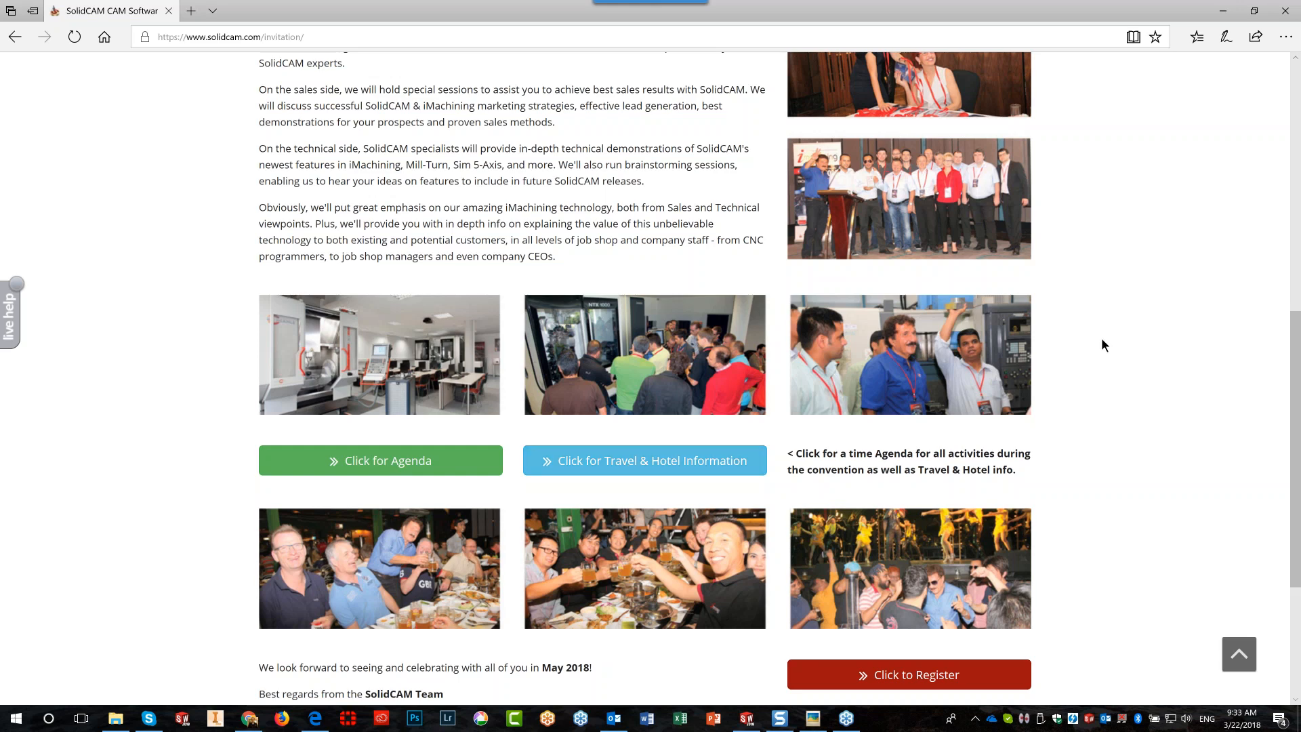
Orbit and zoom the TILT LINES plate to inspect its tilted walls
{"action": "scroll", "coordinate": [1102, 340], "scroll_direction": "up", "scroll_amount": 4}
{"action": "scroll", "coordinate": [1102, 342], "scroll_direction": "up", "scroll_amount": 4}
{"action": "scroll", "coordinate": [1103, 376], "scroll_direction": "down", "scroll_amount": 4}
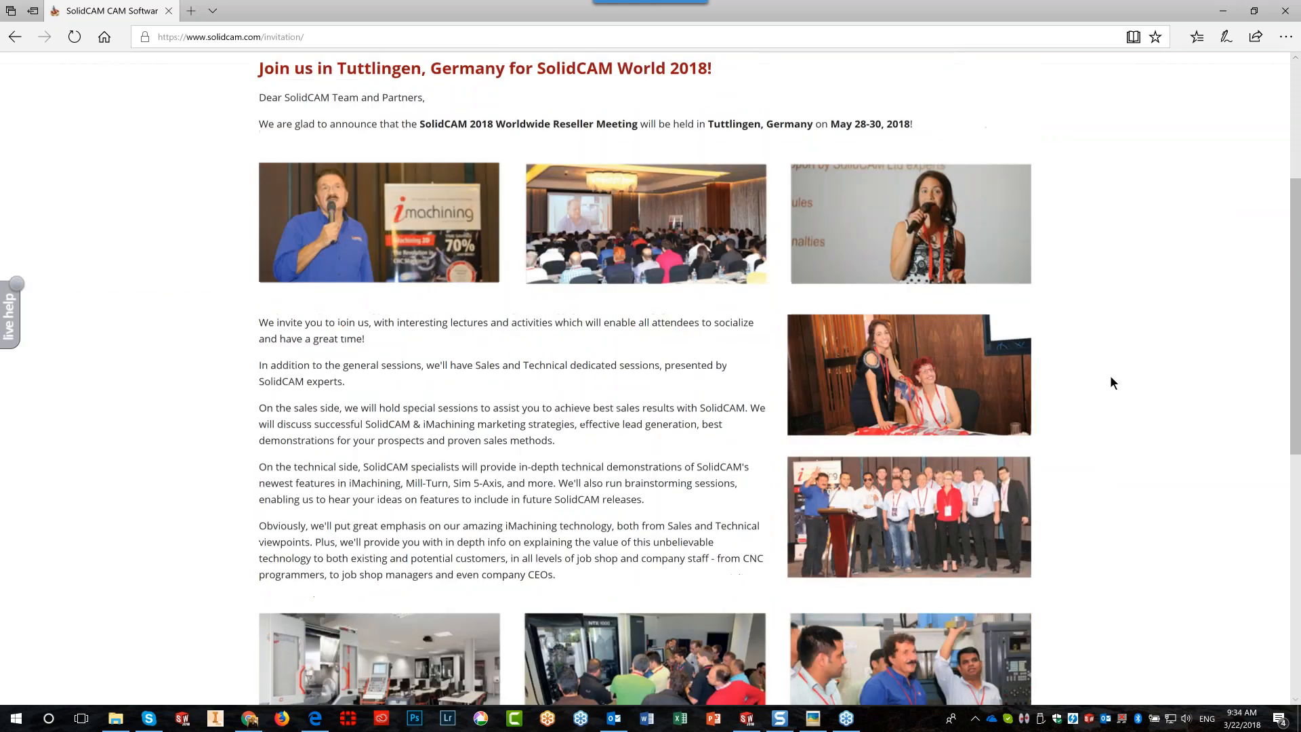
{"action": "scroll", "coordinate": [1110, 381], "scroll_direction": "down", "scroll_amount": 5}
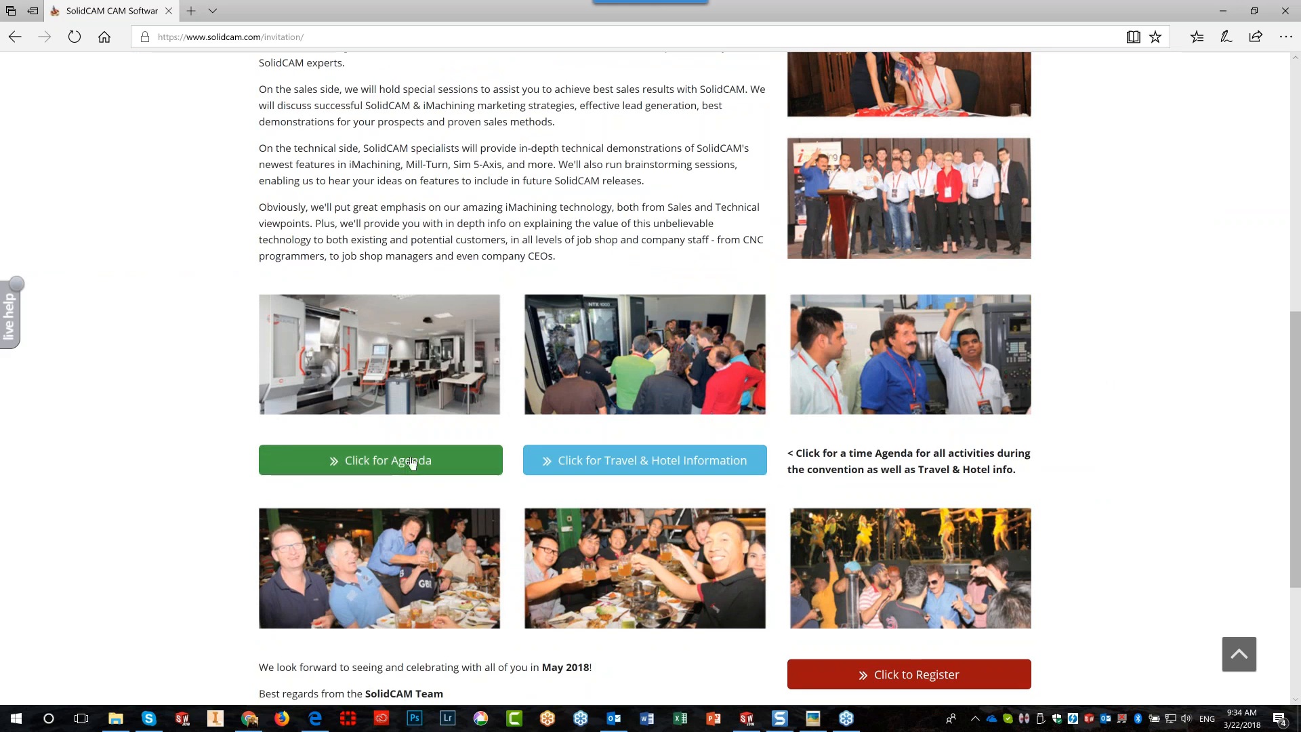
{"action": "scroll", "coordinate": [1119, 360], "scroll_direction": "up", "scroll_amount": 9}
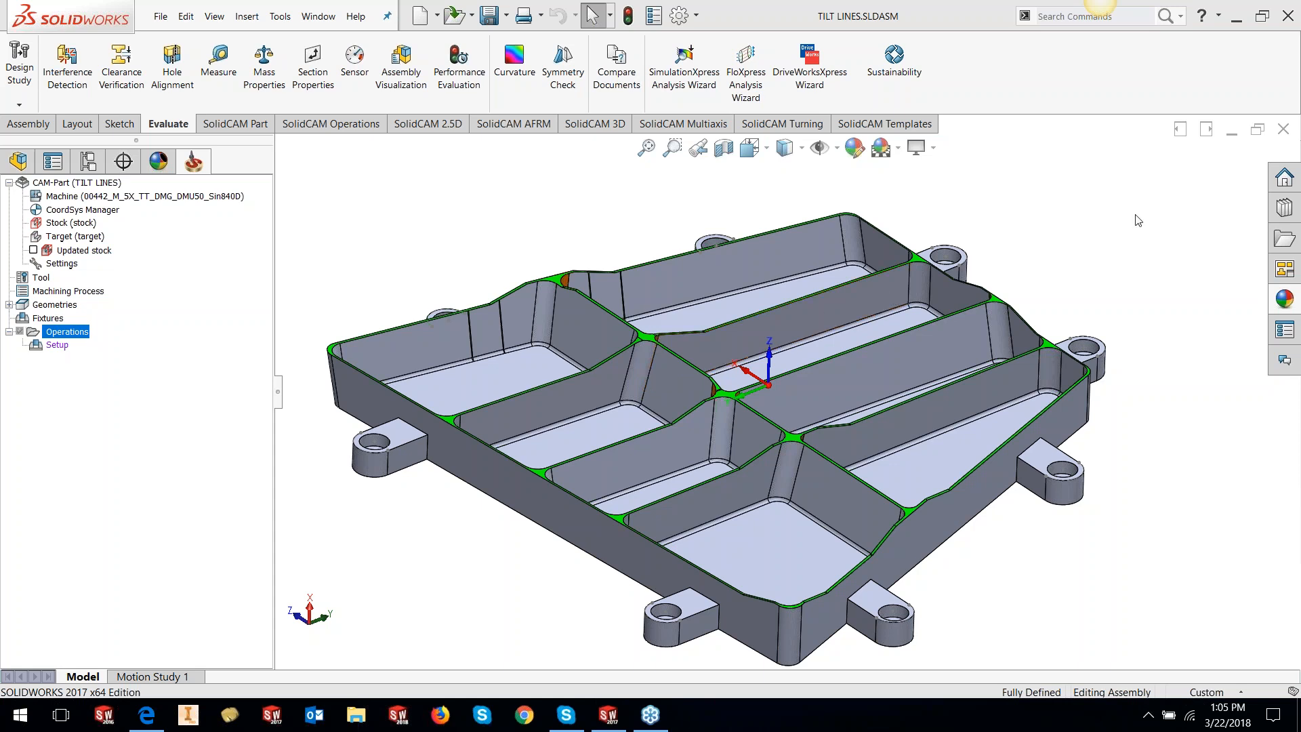
{"action": "left_click", "coordinate": [1071, 271]}
{"action": "scroll", "coordinate": [1072, 271], "scroll_direction": "up", "scroll_amount": 1}
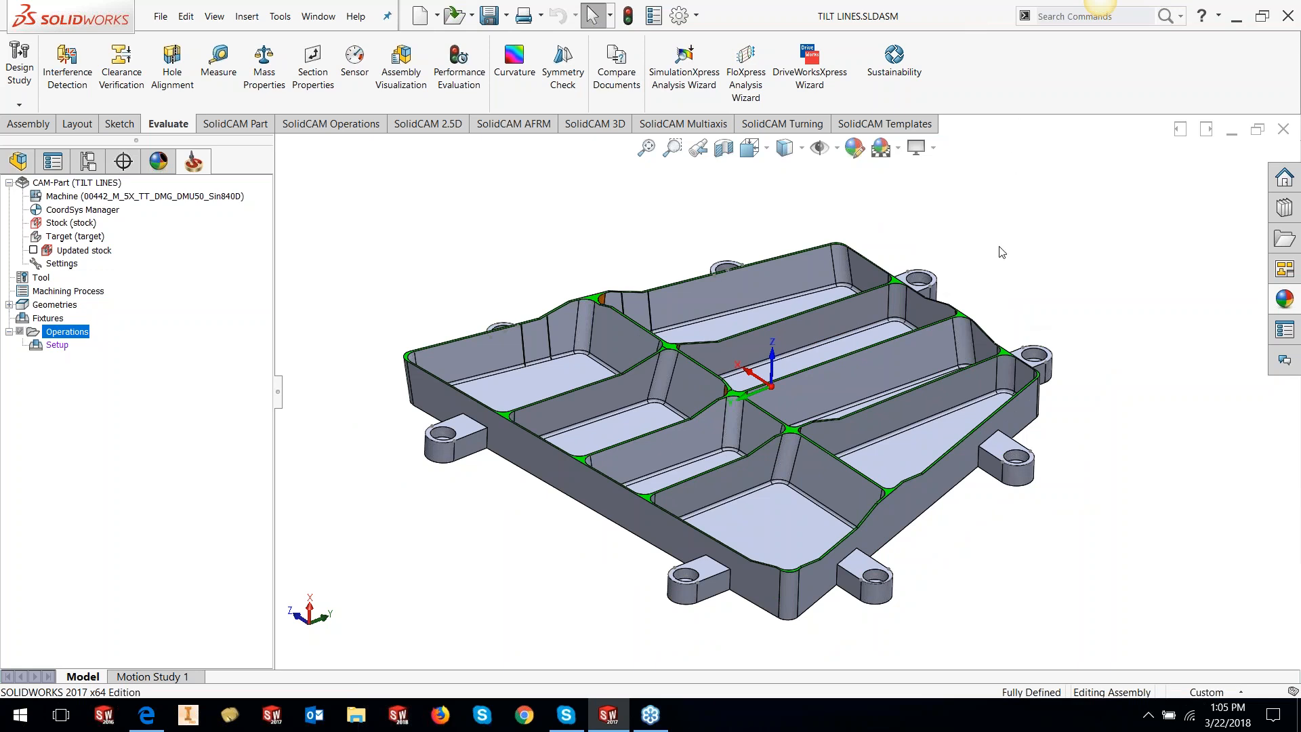
{"action": "middle_click_drag", "start_coordinate": [995, 265], "coordinate": [746, 421]}
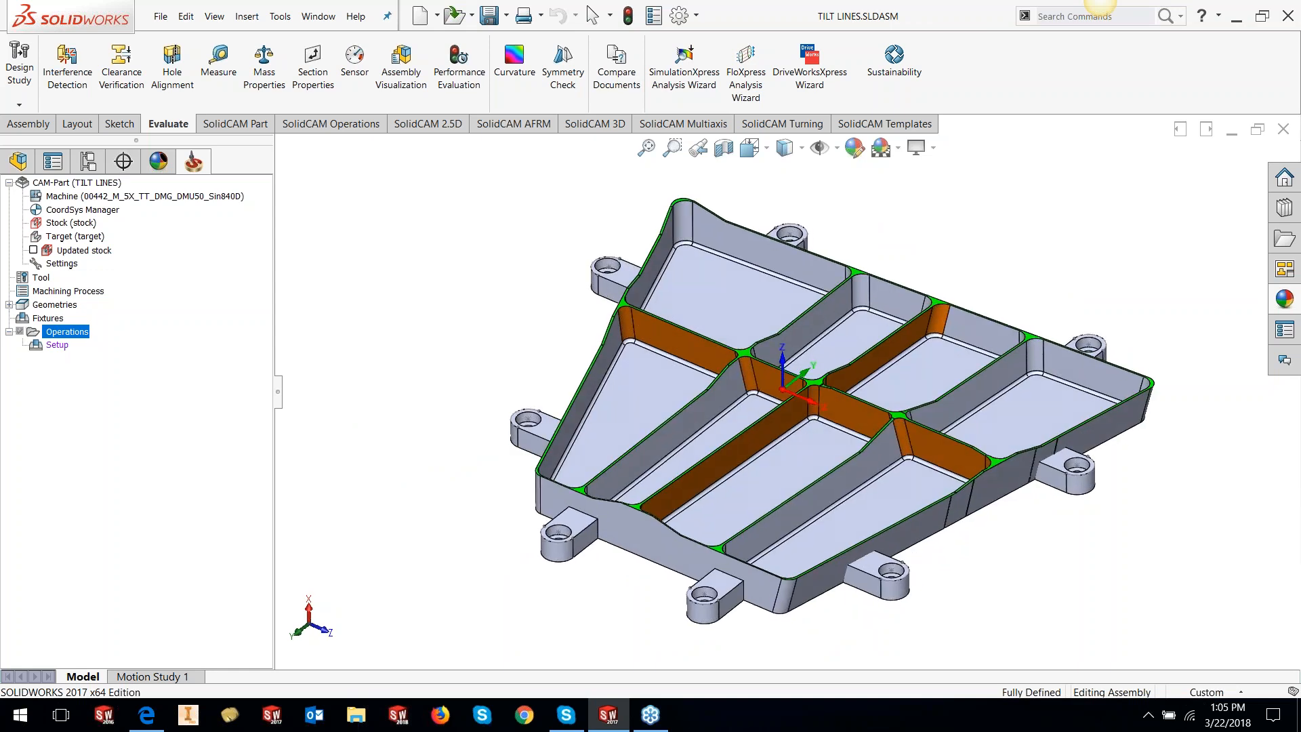
{"action": "scroll", "coordinate": [740, 412], "scroll_direction": "down", "scroll_amount": 4}
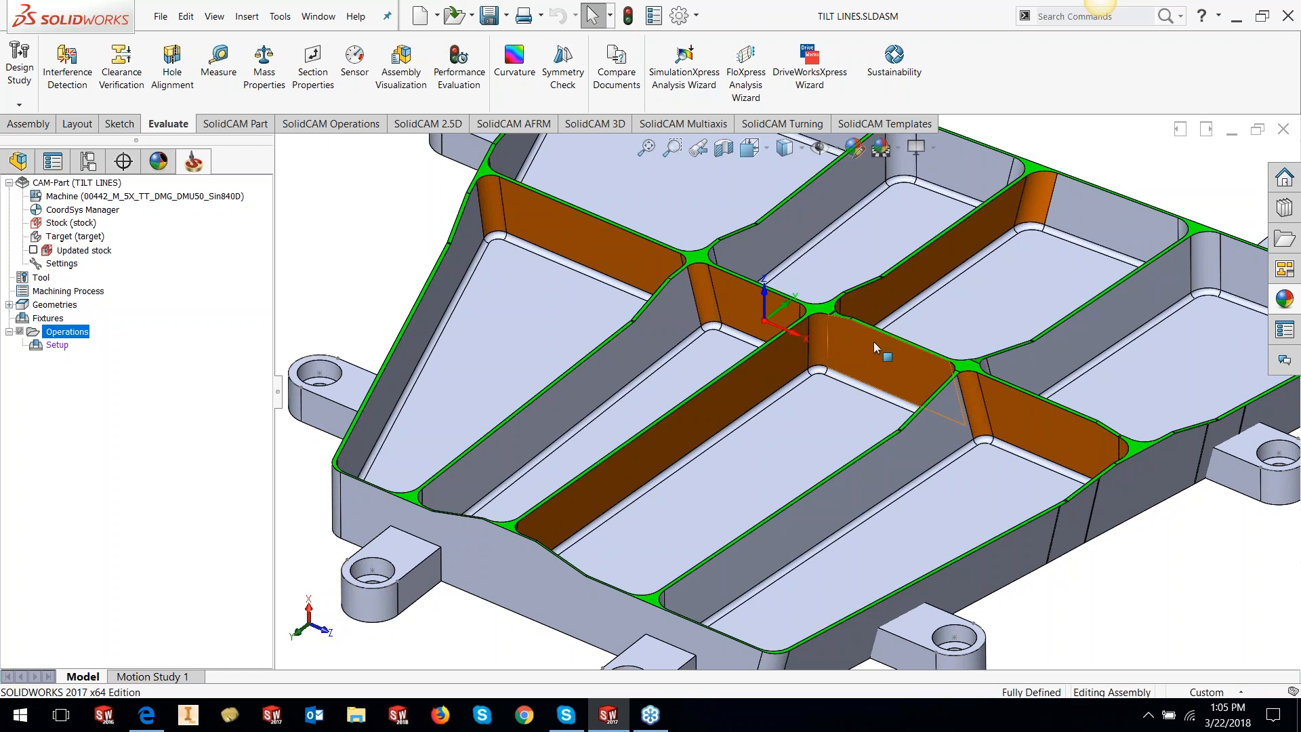
{"action": "scroll", "coordinate": [874, 347], "scroll_direction": "up", "scroll_amount": 4}
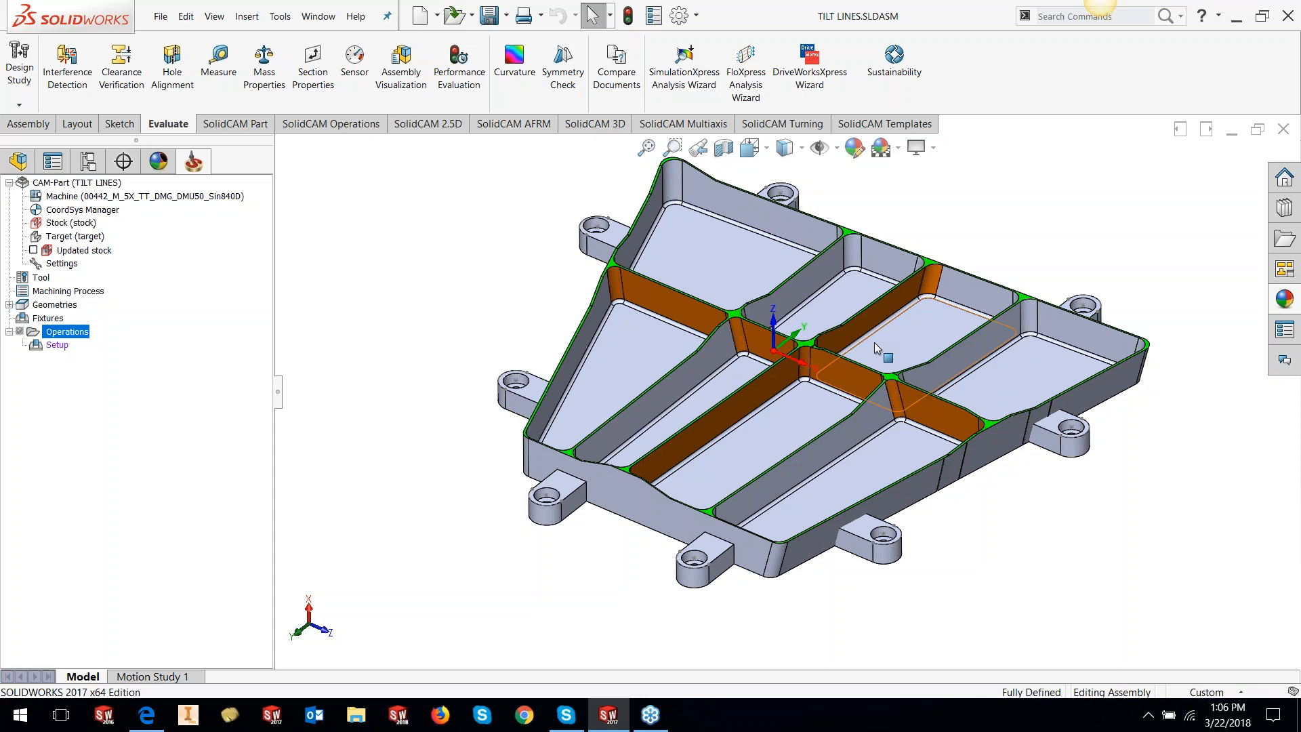
{"action": "scroll", "coordinate": [874, 273], "scroll_direction": "up", "scroll_amount": 1}
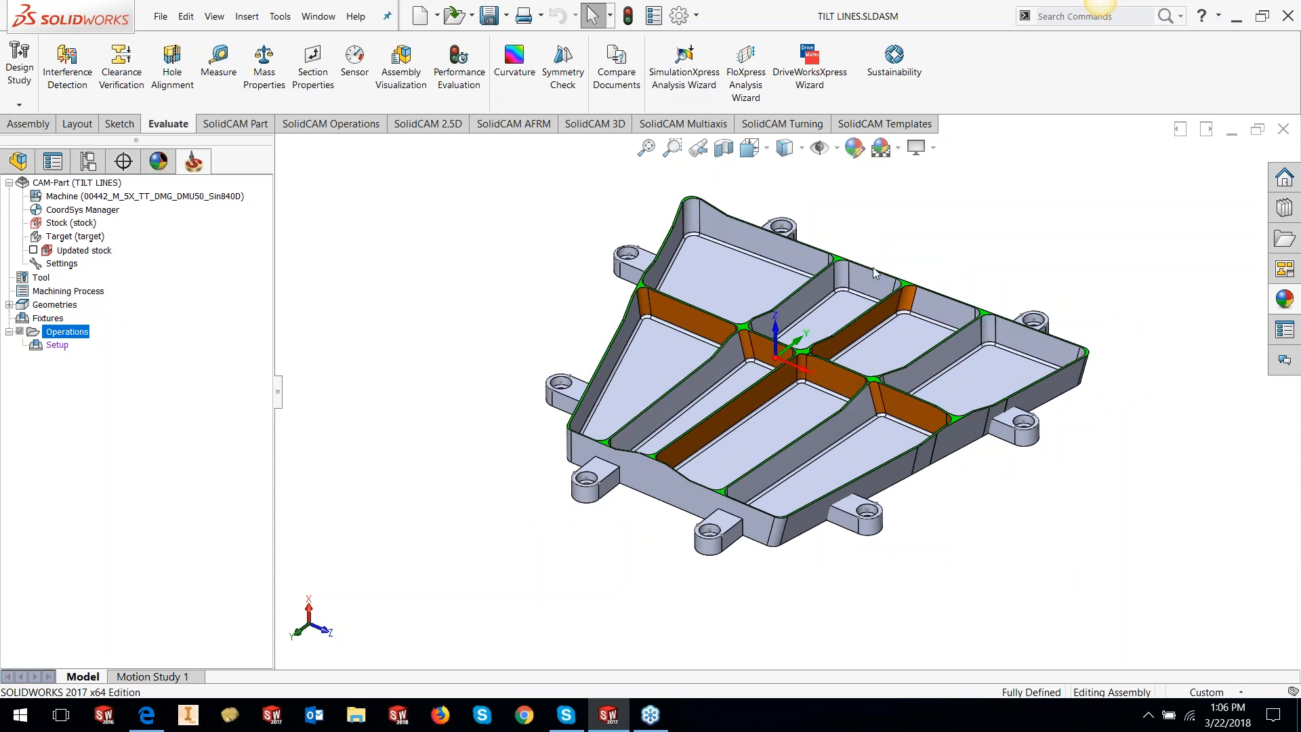
{"action": "scroll", "coordinate": [873, 273], "scroll_direction": "down", "scroll_amount": 1}
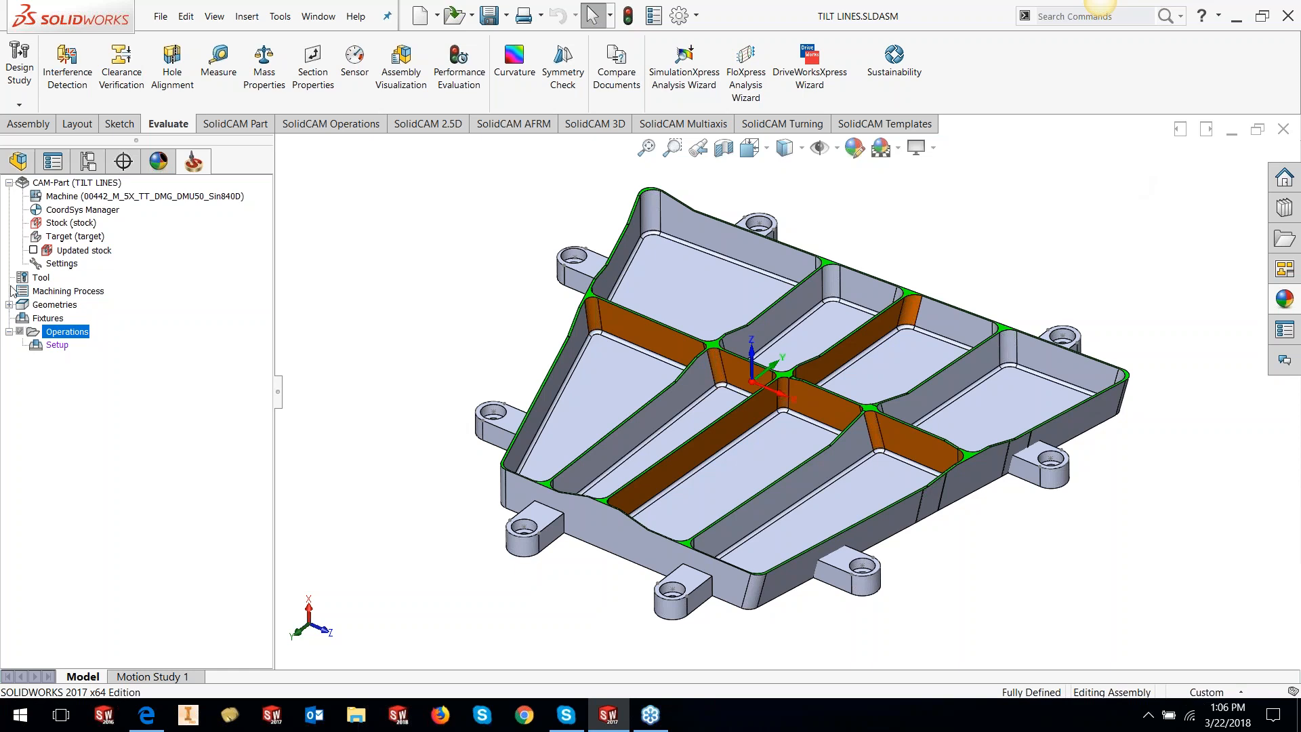
Add a SWARF Machining operation from Operations and show its Geometry page
{"action": "right_click", "coordinate": [49, 333]}
{"action": "mouse_move", "coordinate": [111, 326]}
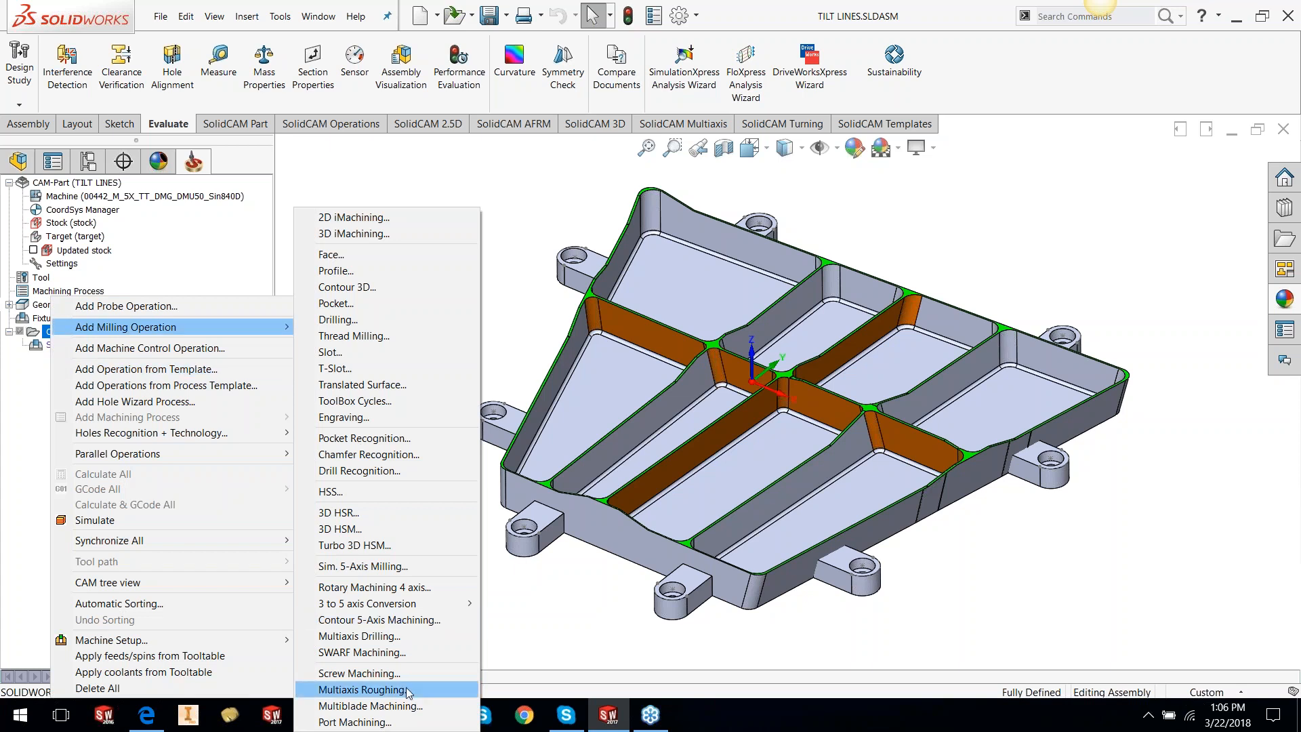
{"action": "left_click", "coordinate": [366, 652]}
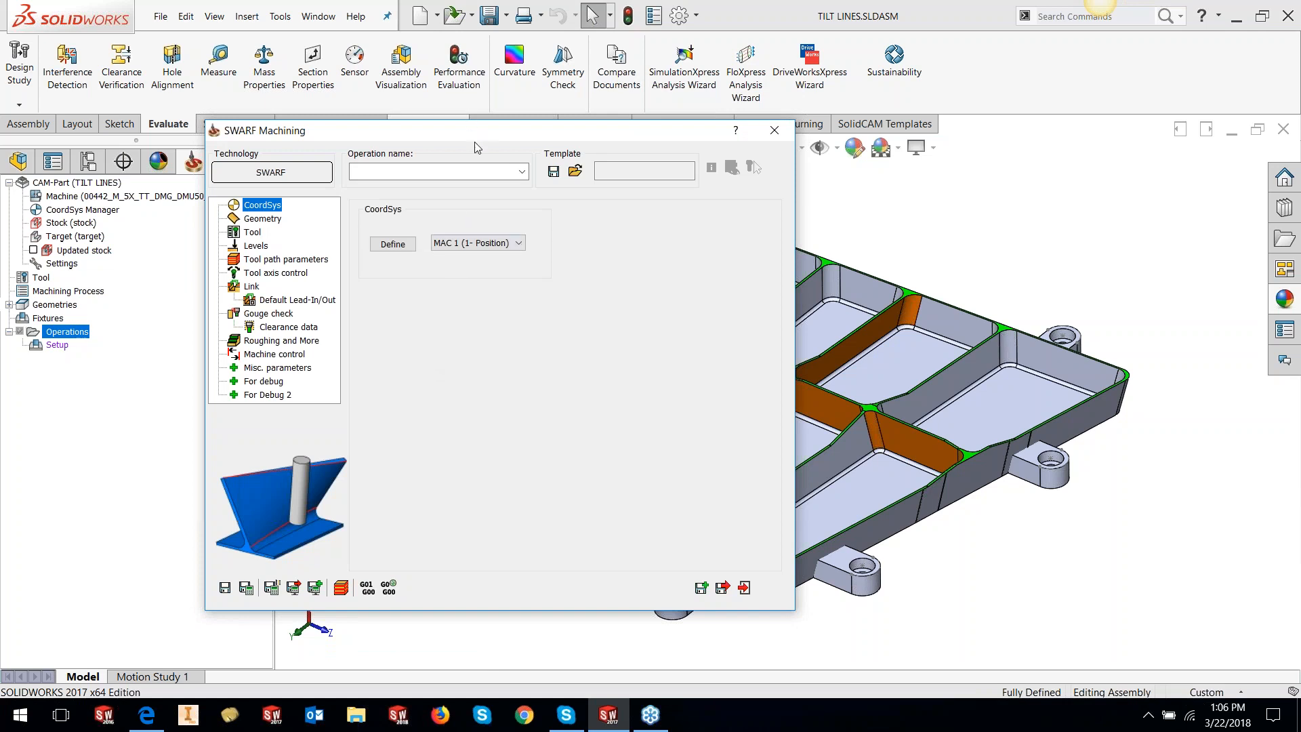
{"action": "left_click_drag", "start_coordinate": [476, 143], "coordinate": [571, 181]}
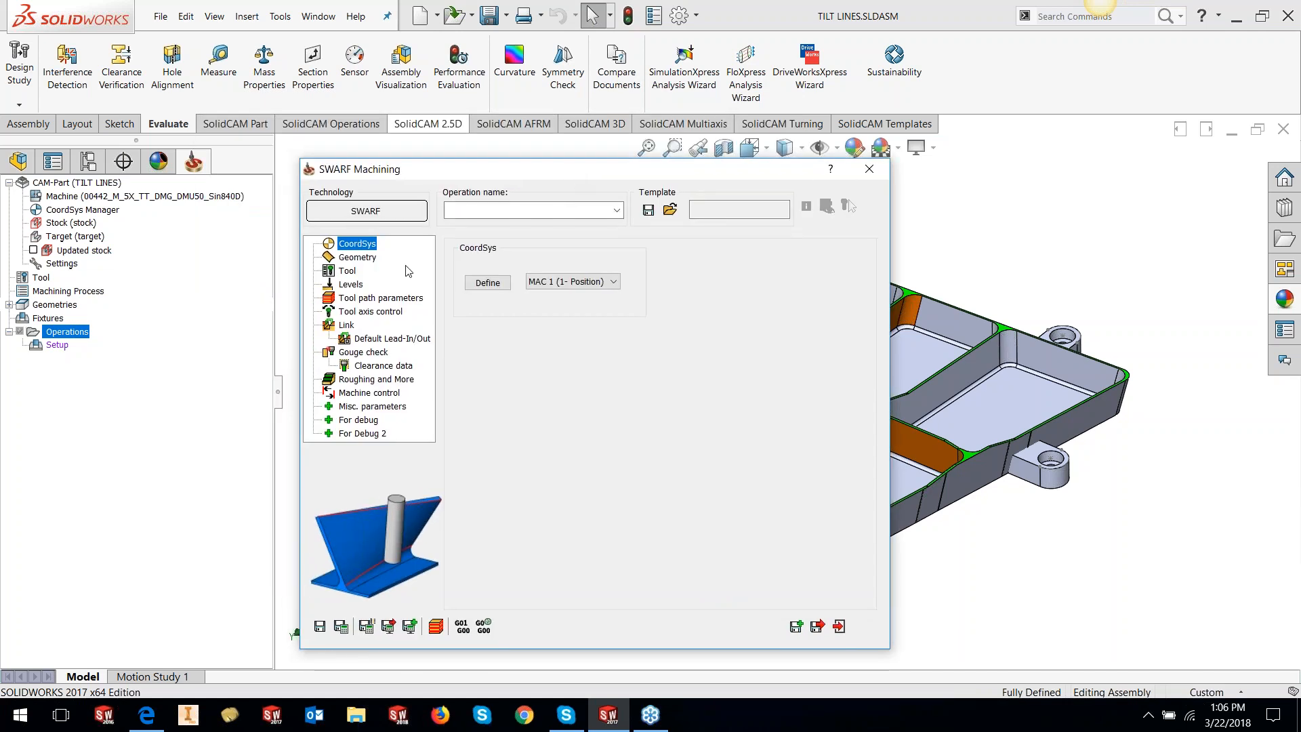
{"action": "left_click", "coordinate": [374, 265]}
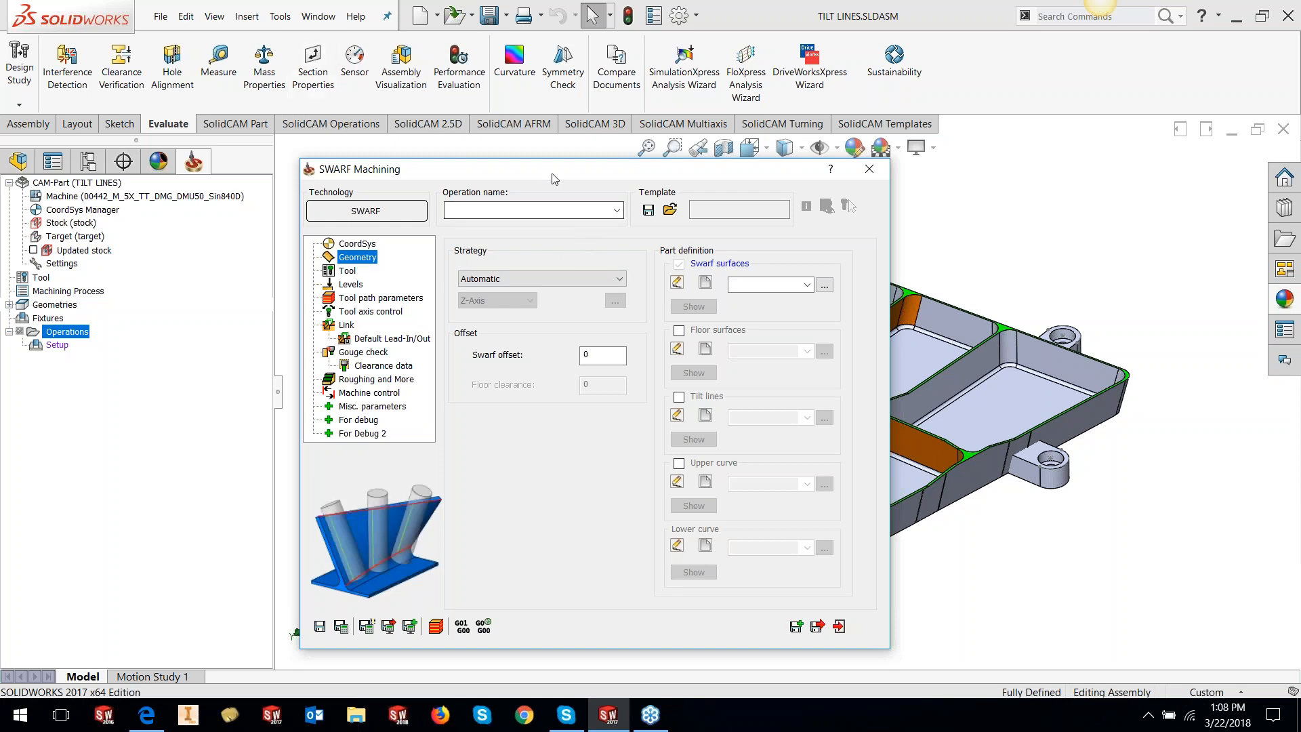
{"action": "left_click_drag", "start_coordinate": [553, 172], "coordinate": [531, 173]}
{"action": "left_click", "coordinate": [683, 283]}
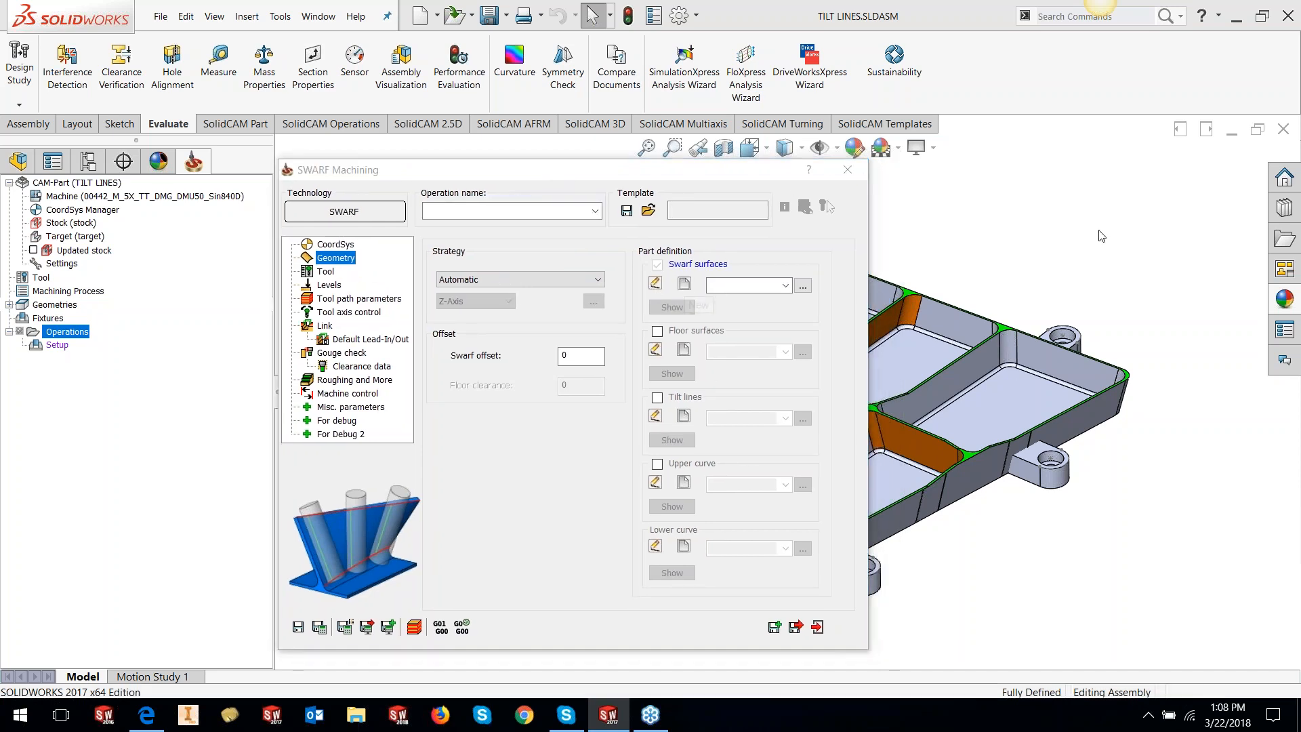
{"action": "scroll", "coordinate": [797, 427], "scroll_direction": "down", "scroll_amount": 2}
{"action": "scroll", "coordinate": [797, 427], "scroll_direction": "up", "scroll_amount": 2}
{"action": "scroll", "coordinate": [797, 427], "scroll_direction": "down", "scroll_amount": 2}
{"action": "key", "text": "BackSpace"}
{"action": "type", "text": "MAIN FACE"}
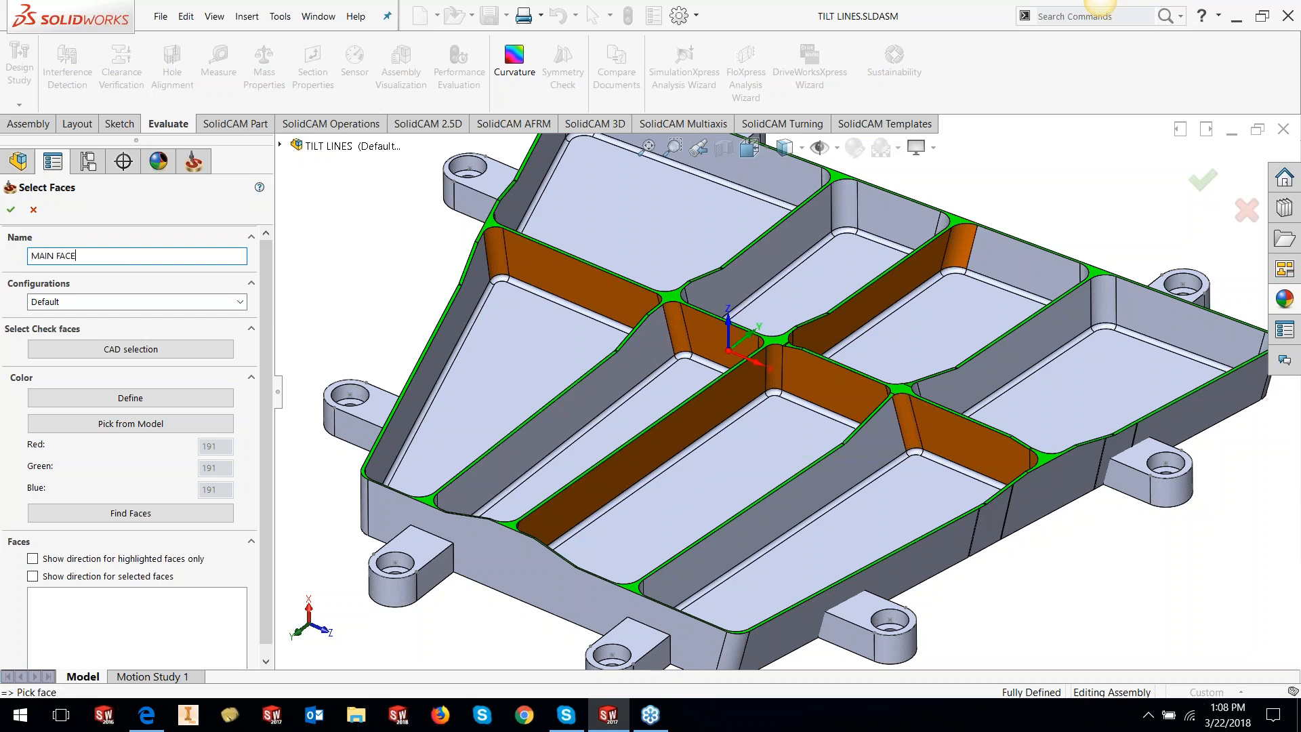
{"action": "type", "text": "S 1"}
{"action": "left_click", "coordinate": [12, 212]}
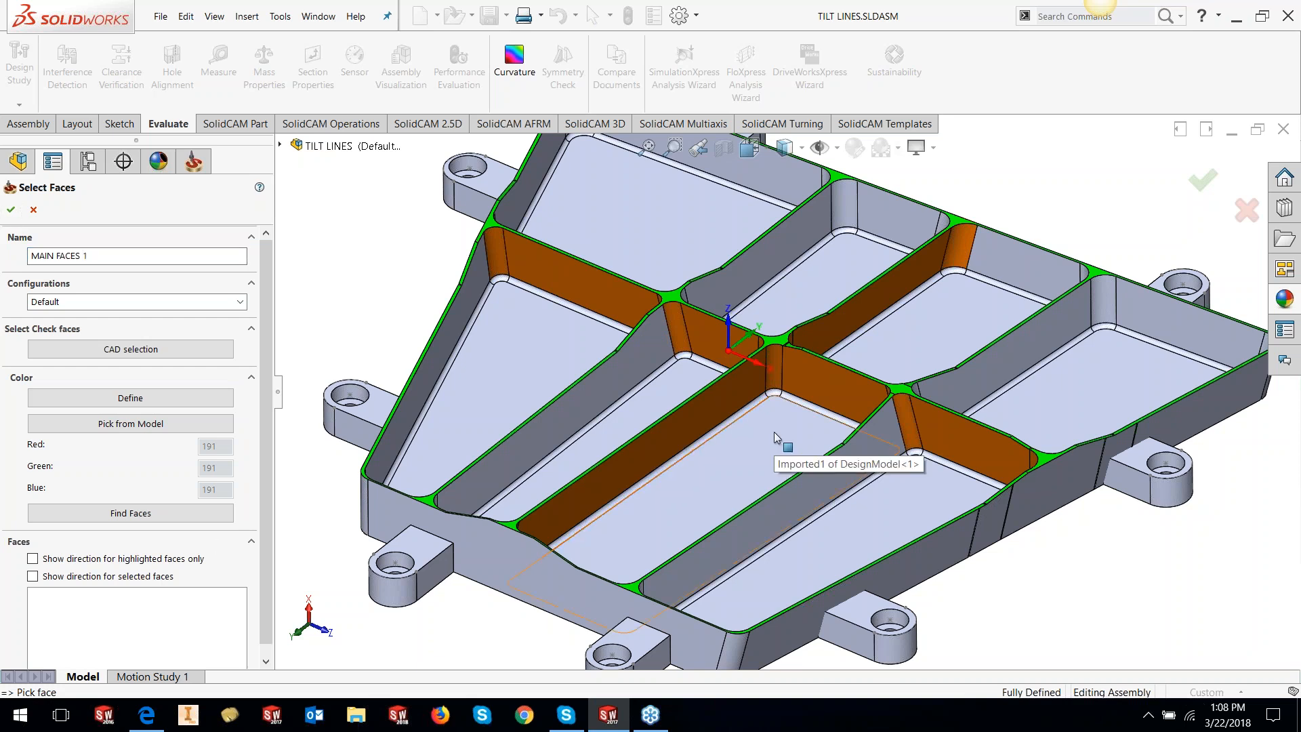
{"action": "scroll", "coordinate": [777, 450], "scroll_direction": "up", "scroll_amount": 1}
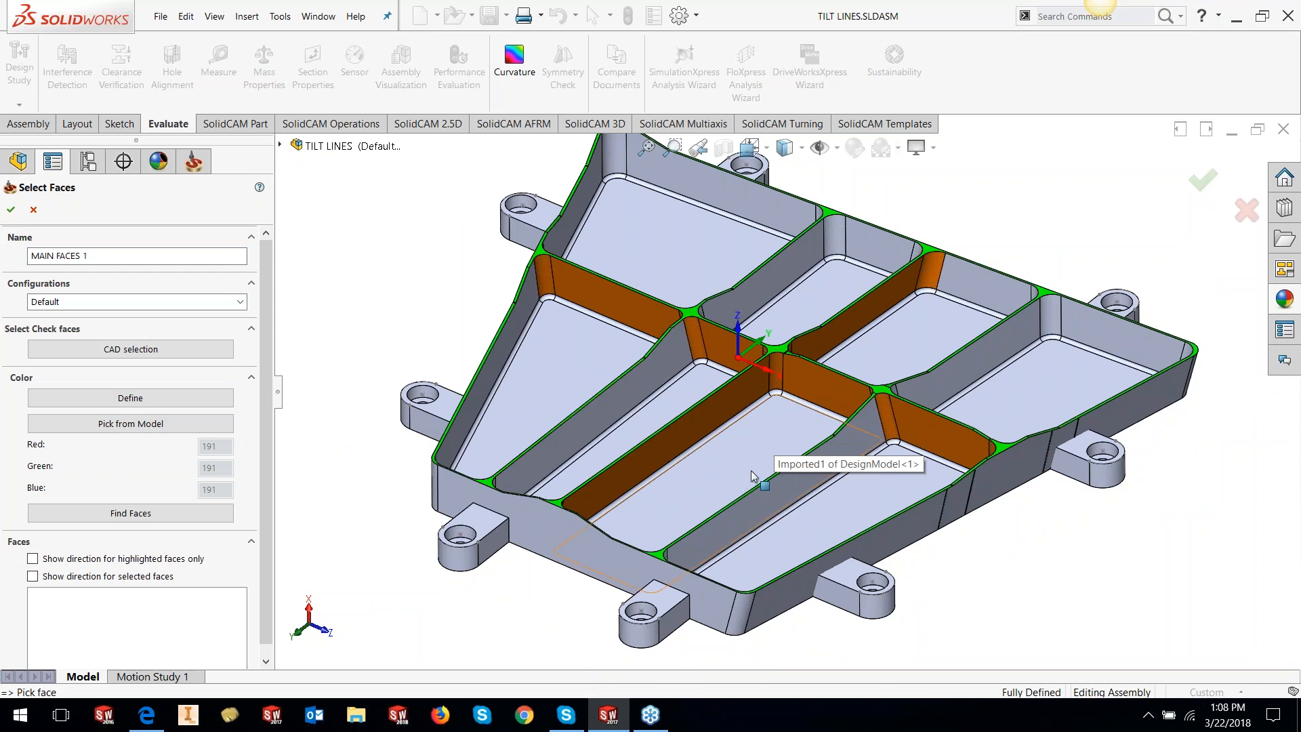
{"action": "left_click", "coordinate": [713, 419]}
{"action": "left_click", "coordinate": [780, 376]}
{"action": "middle_click_drag", "start_coordinate": [780, 376], "coordinate": [793, 635]}
{"action": "left_click", "coordinate": [883, 477]}
{"action": "scroll", "coordinate": [867, 473], "scroll_direction": "up", "scroll_amount": 4}
{"action": "scroll", "coordinate": [792, 635], "scroll_direction": "up", "scroll_amount": 5}
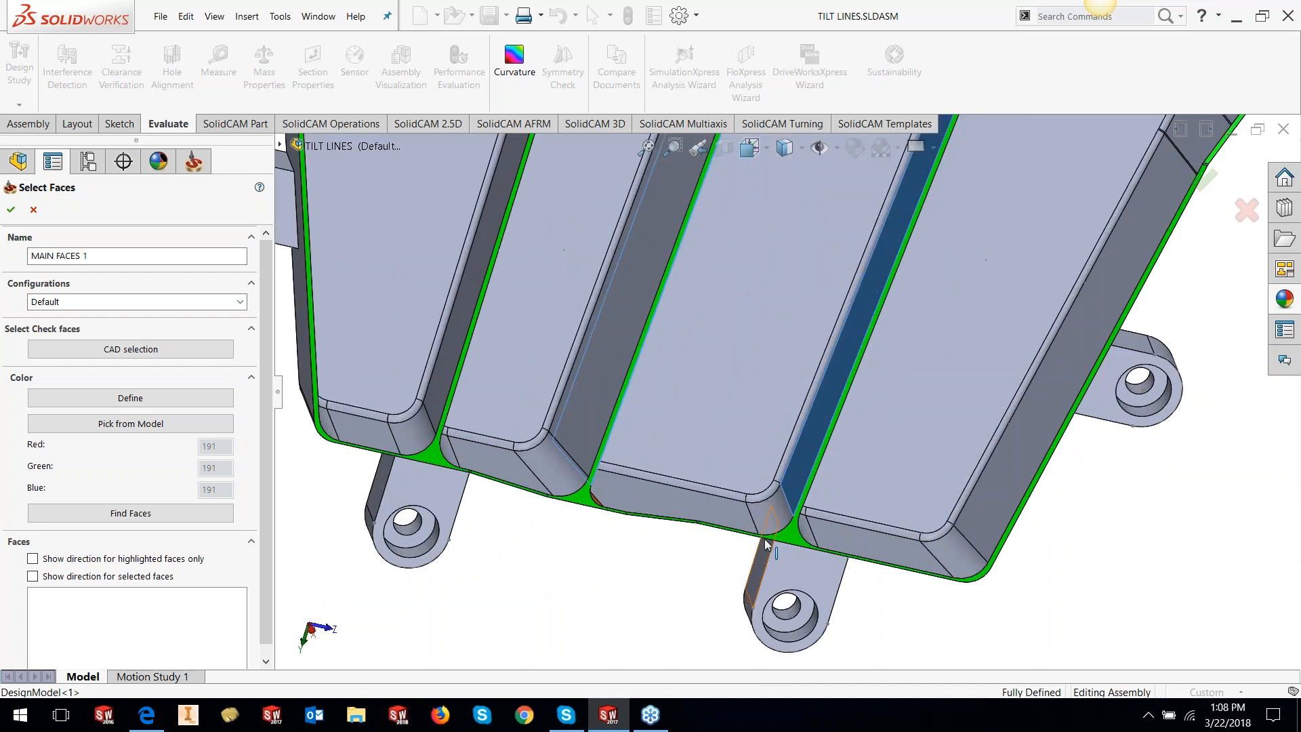
{"action": "left_click", "coordinate": [678, 501]}
{"action": "middle_click_drag", "start_coordinate": [711, 455], "coordinate": [592, 463]}
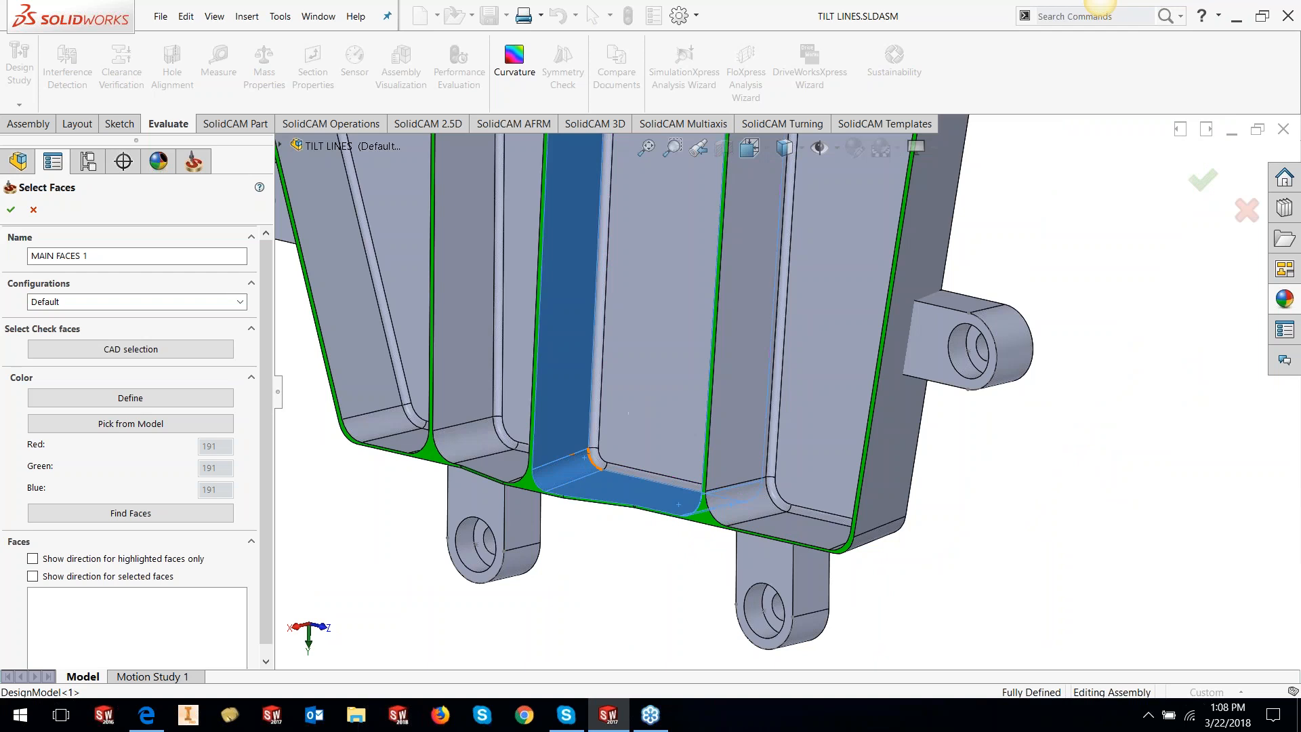
{"action": "left_click", "coordinate": [593, 462]}
{"action": "scroll", "coordinate": [593, 463], "scroll_direction": "up", "scroll_amount": 7}
{"action": "scroll", "coordinate": [751, 263], "scroll_direction": "down", "scroll_amount": 3}
{"action": "middle_click", "coordinate": [751, 397]}
{"action": "middle_click_drag", "start_coordinate": [750, 396], "coordinate": [393, 281]}
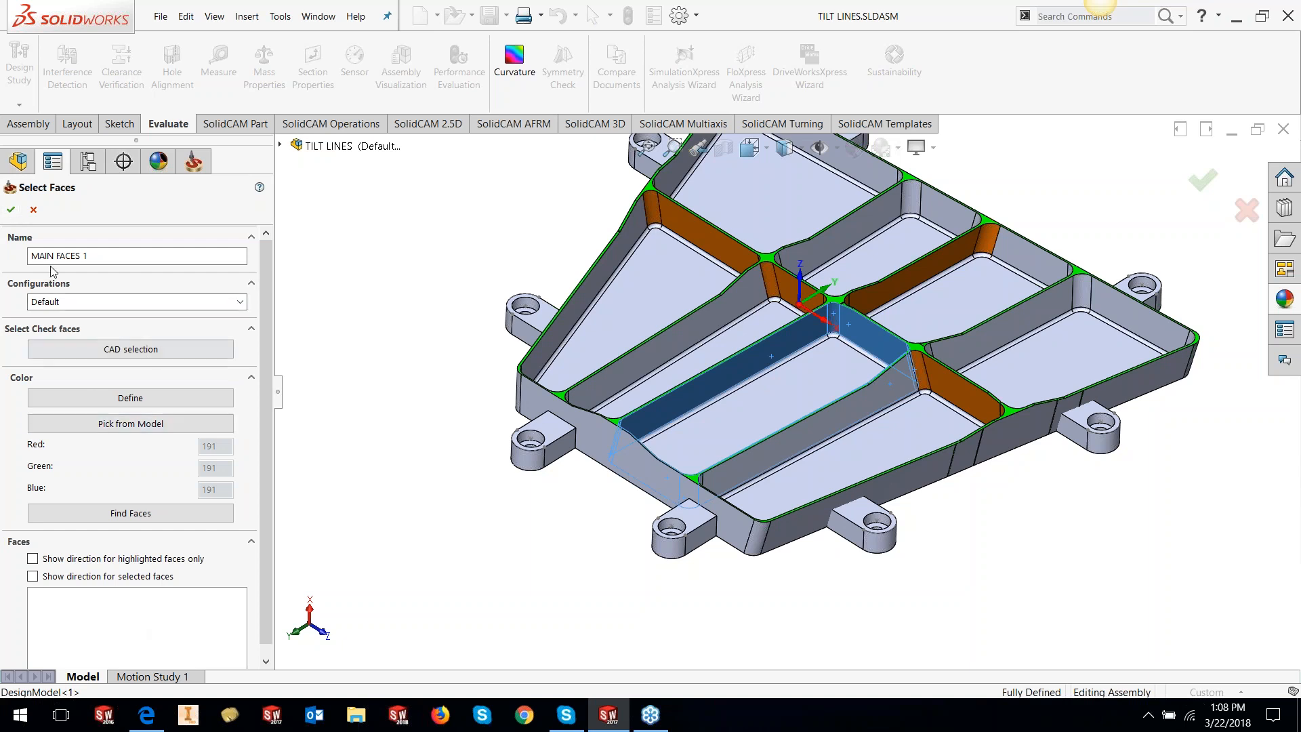
{"action": "left_click", "coordinate": [34, 210]}
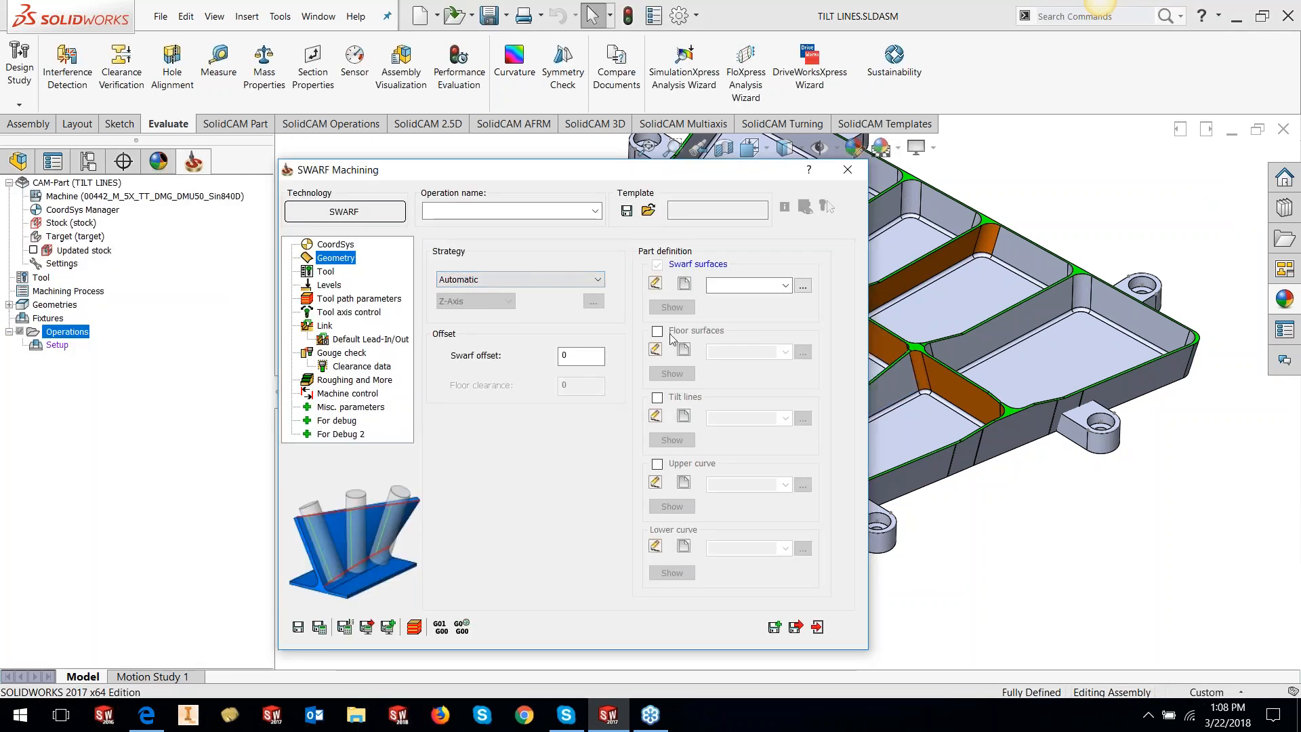
Pick the long wall, first corner fillets and next pocket walls as swarf surfaces
{"action": "left_click", "coordinate": [683, 284]}
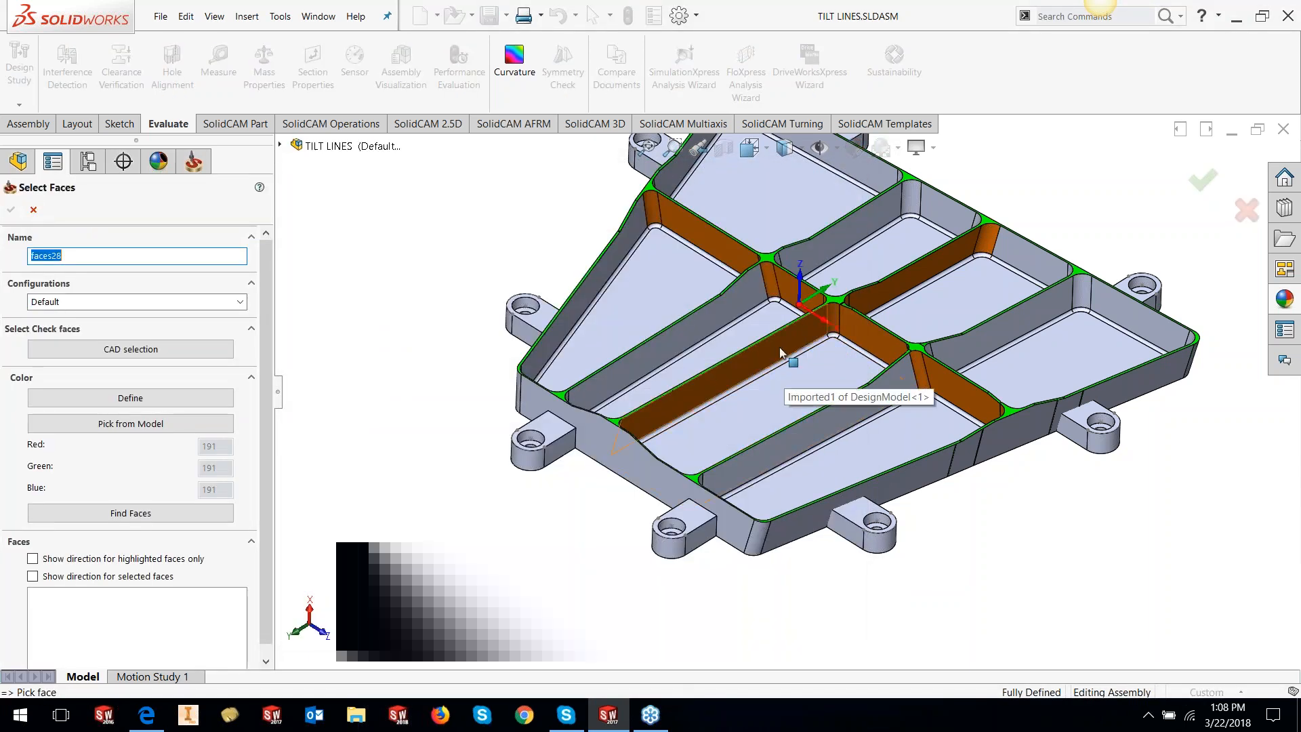
{"action": "left_click", "coordinate": [779, 351]}
{"action": "left_click", "coordinate": [833, 319]}
{"action": "left_click", "coordinate": [848, 322]}
{"action": "middle_click_drag", "start_coordinate": [855, 326], "coordinate": [923, 387]}
{"action": "left_click", "coordinate": [934, 389]}
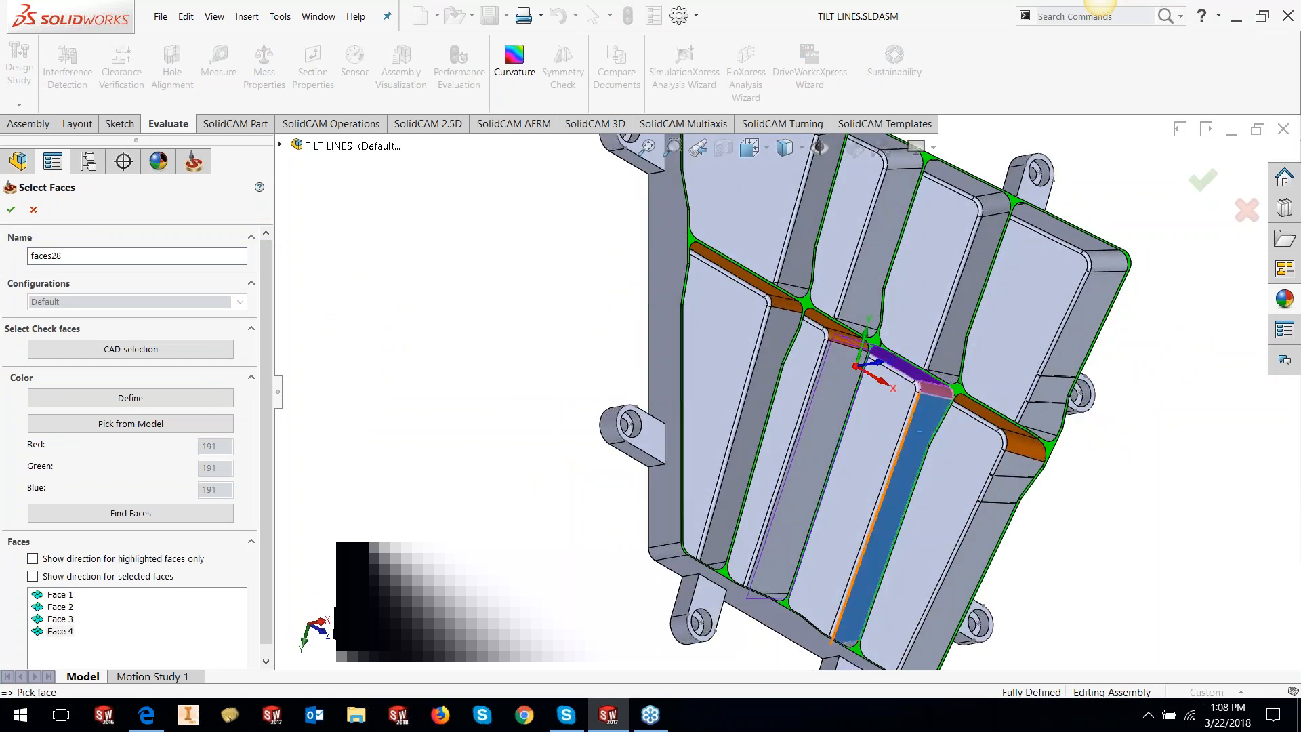
{"action": "left_click", "coordinate": [919, 430]}
Add the remaining pocket fillet and walls, accepting eight faces as faces28
{"action": "scroll", "coordinate": [914, 434], "scroll_direction": "up", "scroll_amount": 3}
{"action": "middle_click_drag", "start_coordinate": [842, 456], "coordinate": [789, 471]}
{"action": "scroll", "coordinate": [803, 520], "scroll_direction": "down", "scroll_amount": 6}
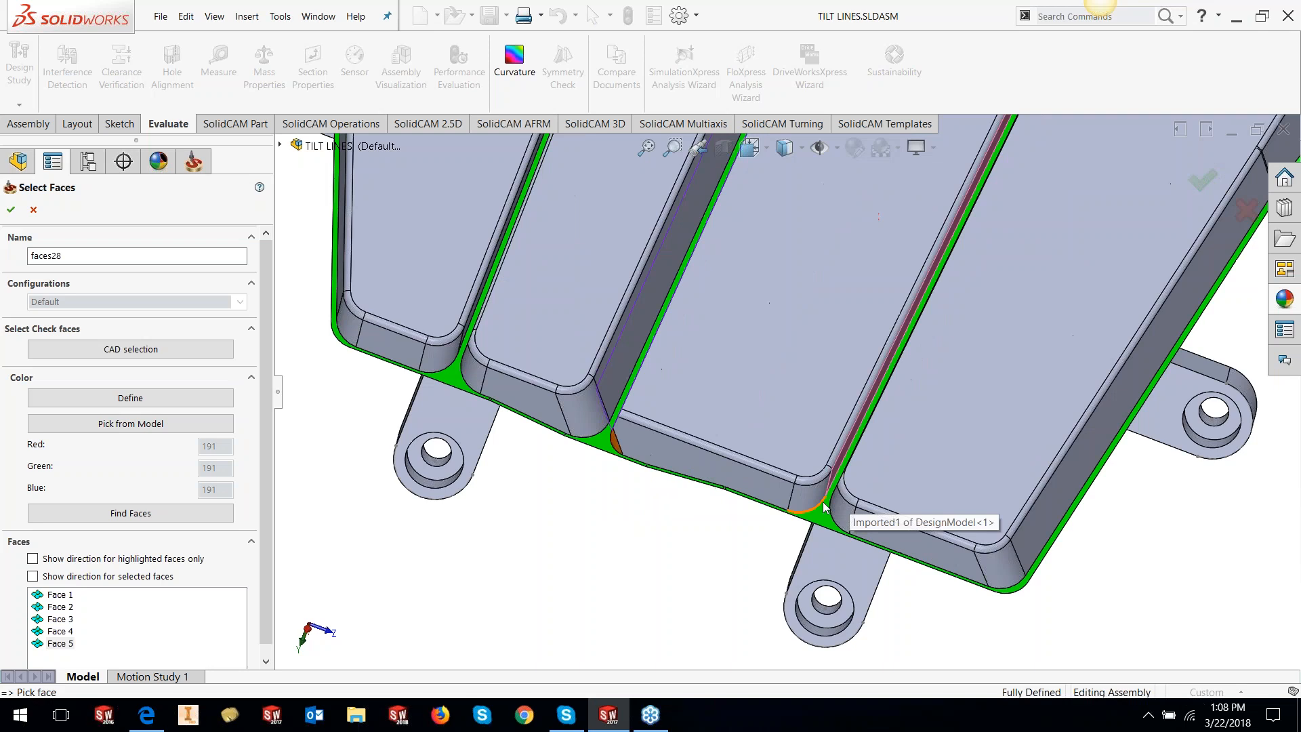
{"action": "left_click", "coordinate": [820, 503]}
{"action": "left_click", "coordinate": [775, 471]}
{"action": "scroll", "coordinate": [761, 428], "scroll_direction": "up", "scroll_amount": 5}
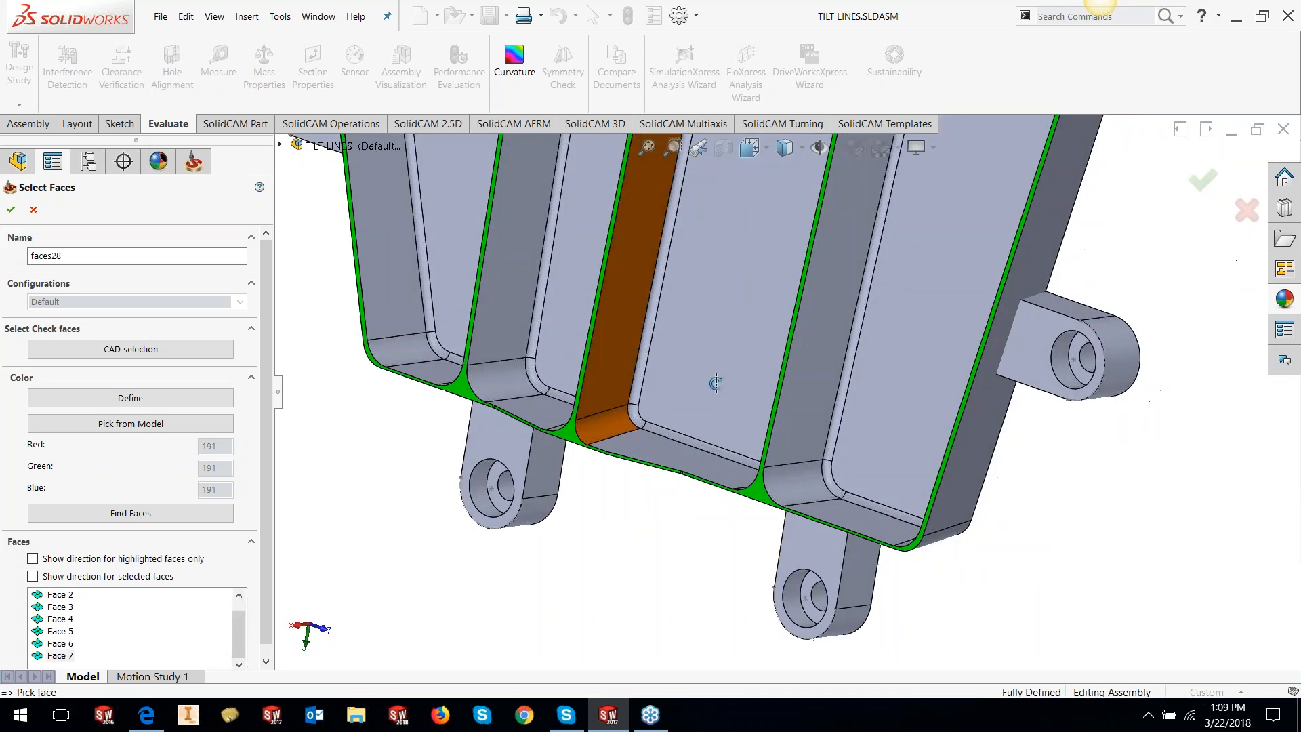
{"action": "scroll", "coordinate": [756, 377], "scroll_direction": "up", "scroll_amount": 3}
{"action": "middle_click_drag", "start_coordinate": [756, 377], "coordinate": [750, 334]}
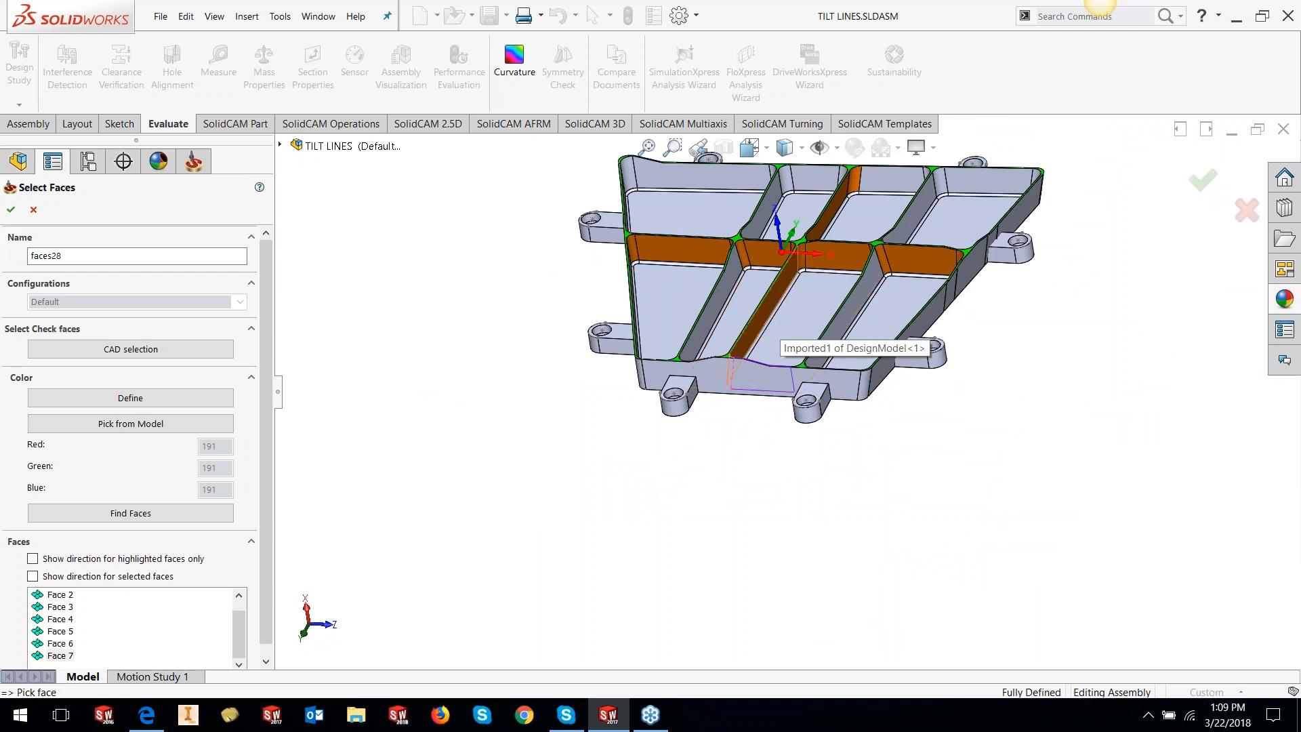
{"action": "left_click", "coordinate": [751, 334]}
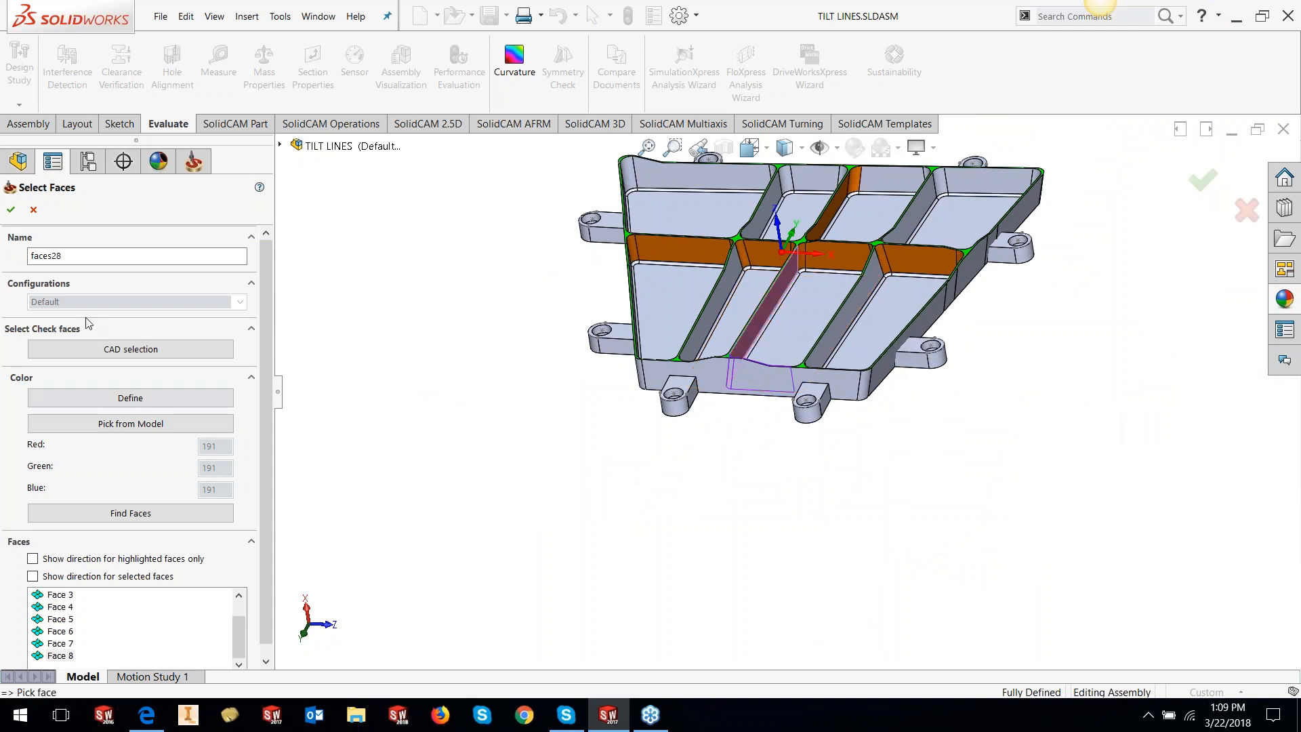
{"action": "left_click", "coordinate": [10, 210]}
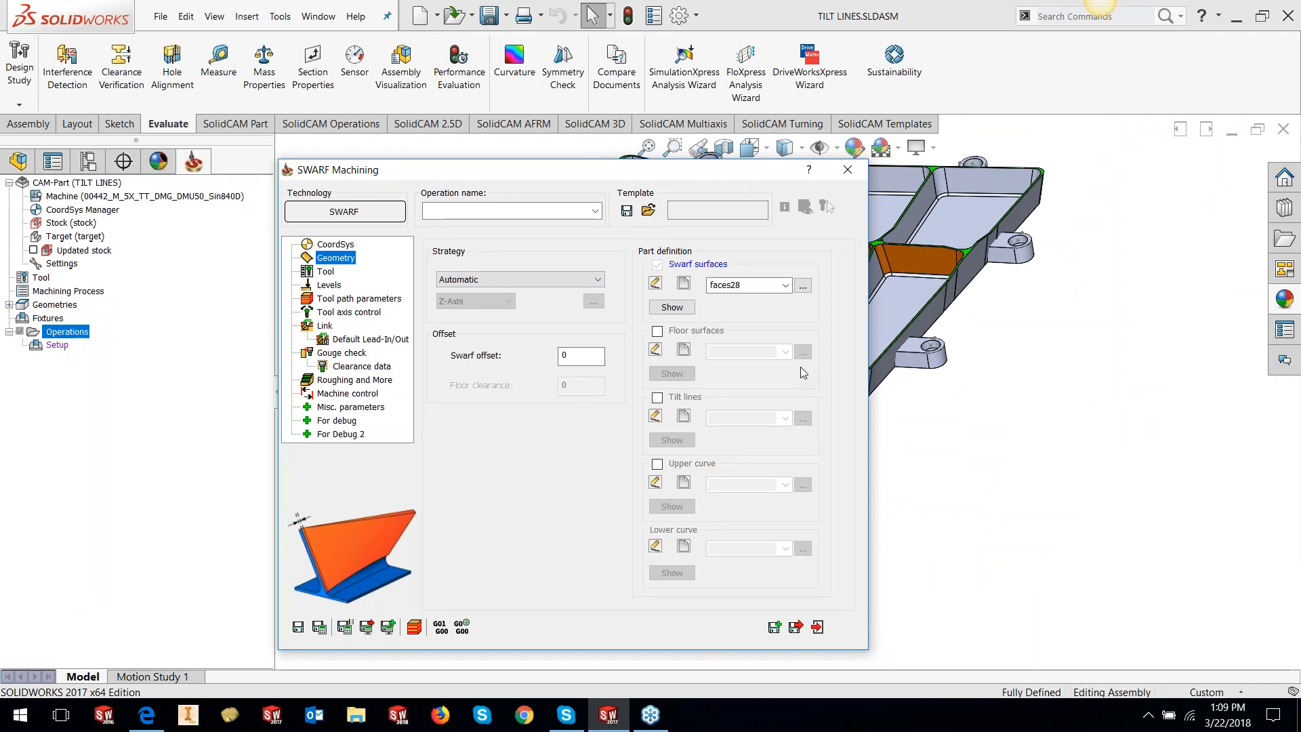
{"action": "left_click_drag", "start_coordinate": [613, 174], "coordinate": [354, 215]}
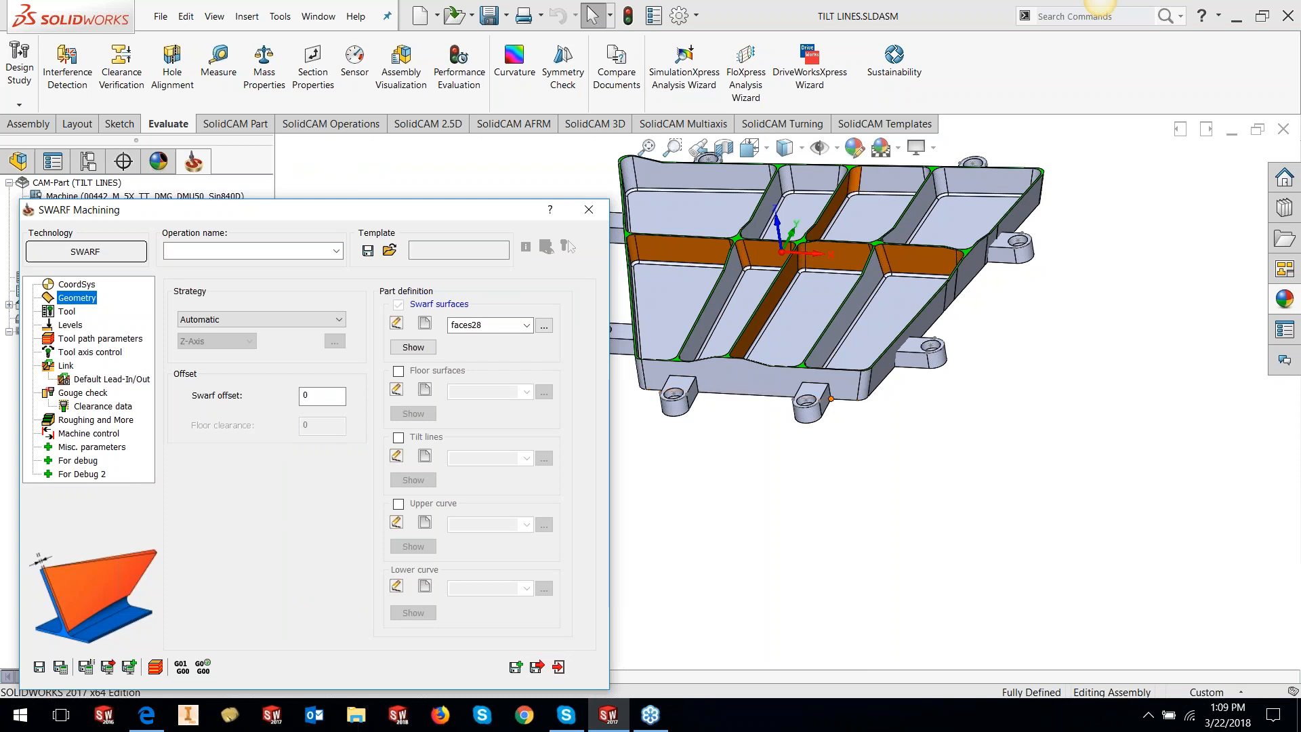
{"action": "scroll", "coordinate": [797, 293], "scroll_direction": "down", "scroll_amount": 5}
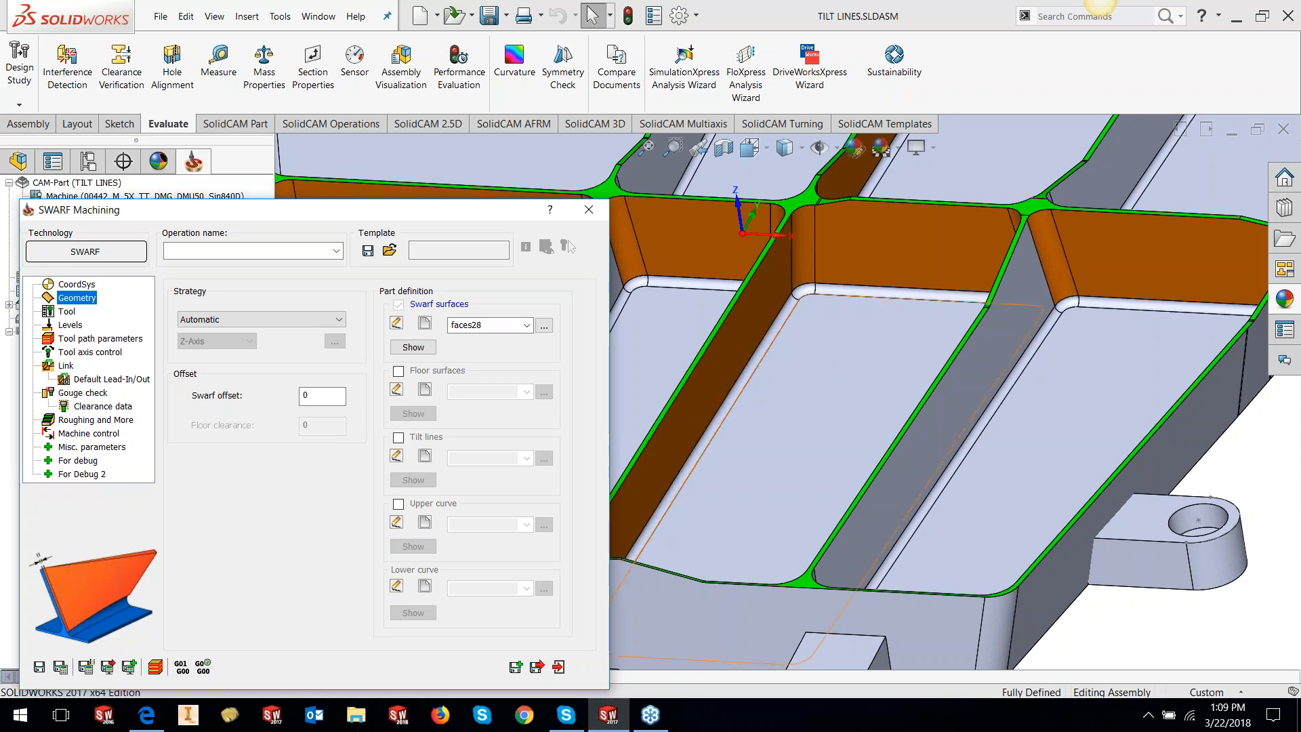
{"action": "scroll", "coordinate": [914, 392], "scroll_direction": "up", "scroll_amount": 5}
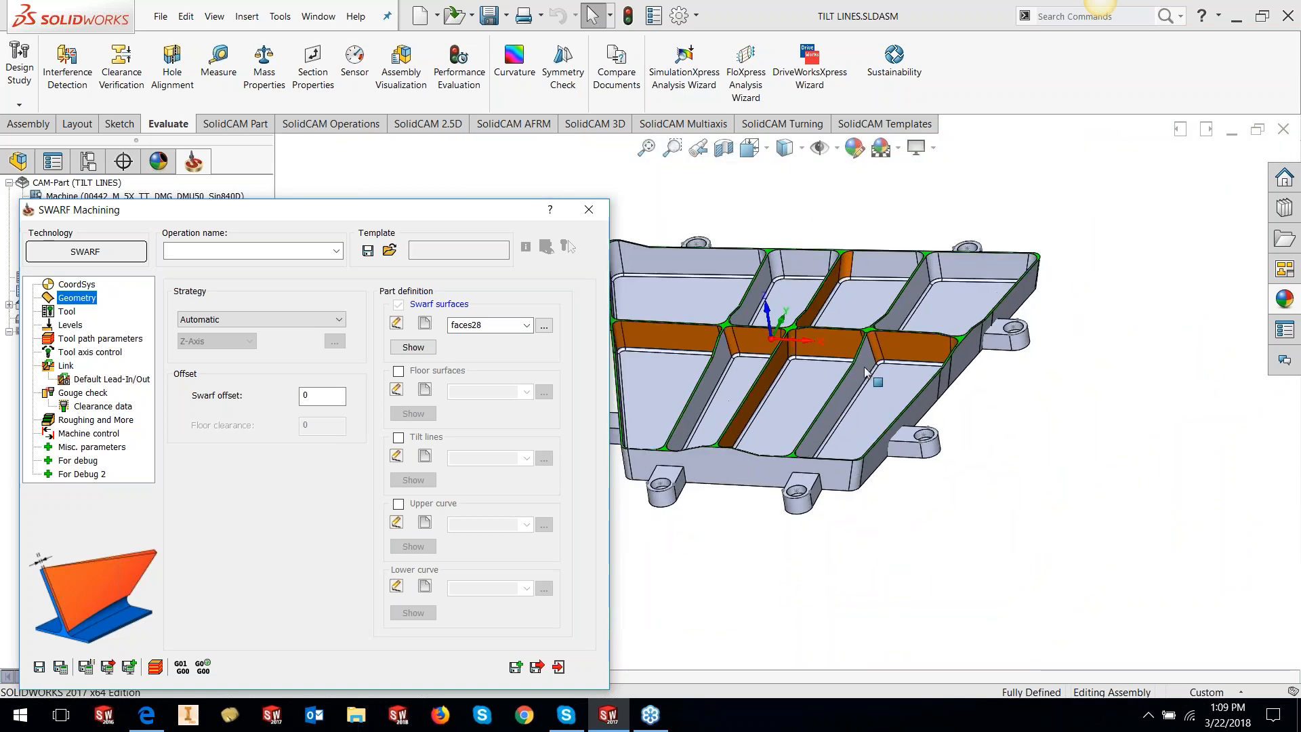
{"action": "left_click", "coordinate": [951, 374]}
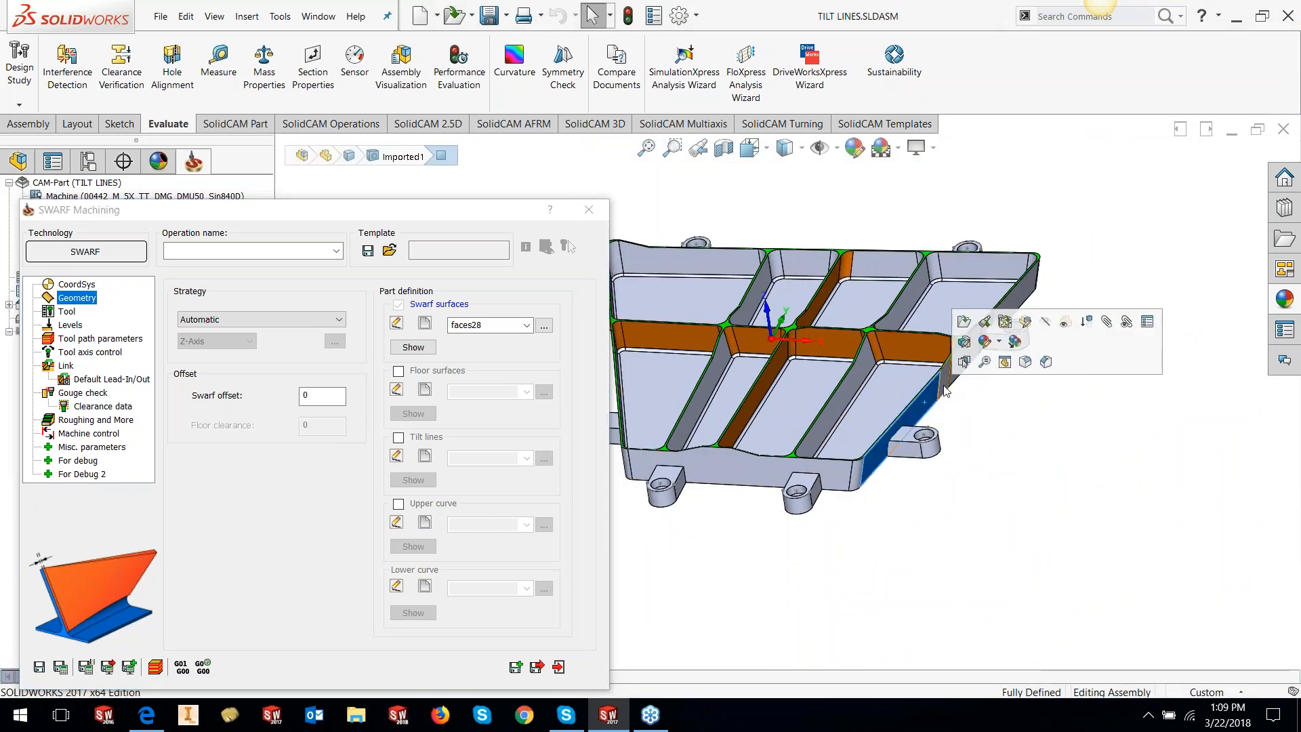
{"action": "left_click", "coordinate": [973, 428]}
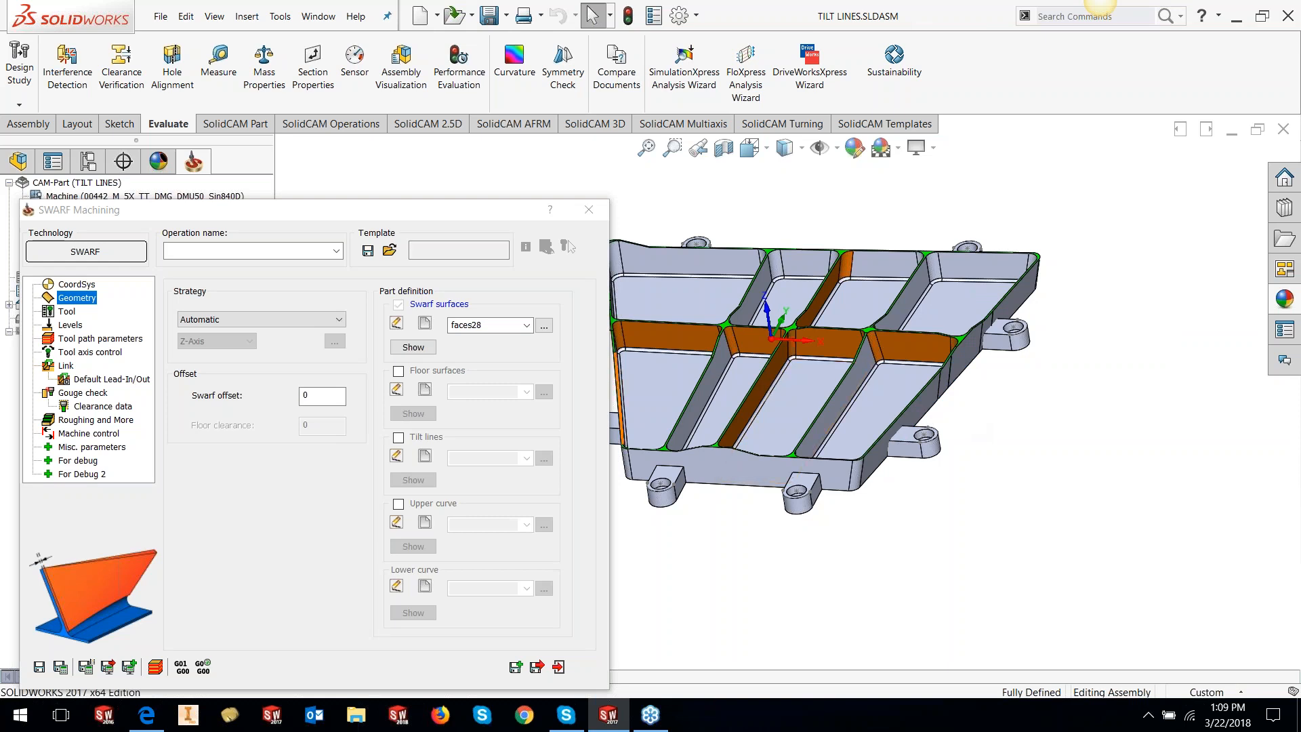
{"action": "left_click", "coordinate": [397, 371]}
Pick the pocket floor plus its top-edge, corner and side fillets as floor surfaces
{"action": "left_click", "coordinate": [425, 389]}
{"action": "scroll", "coordinate": [800, 371], "scroll_direction": "down", "scroll_amount": 8}
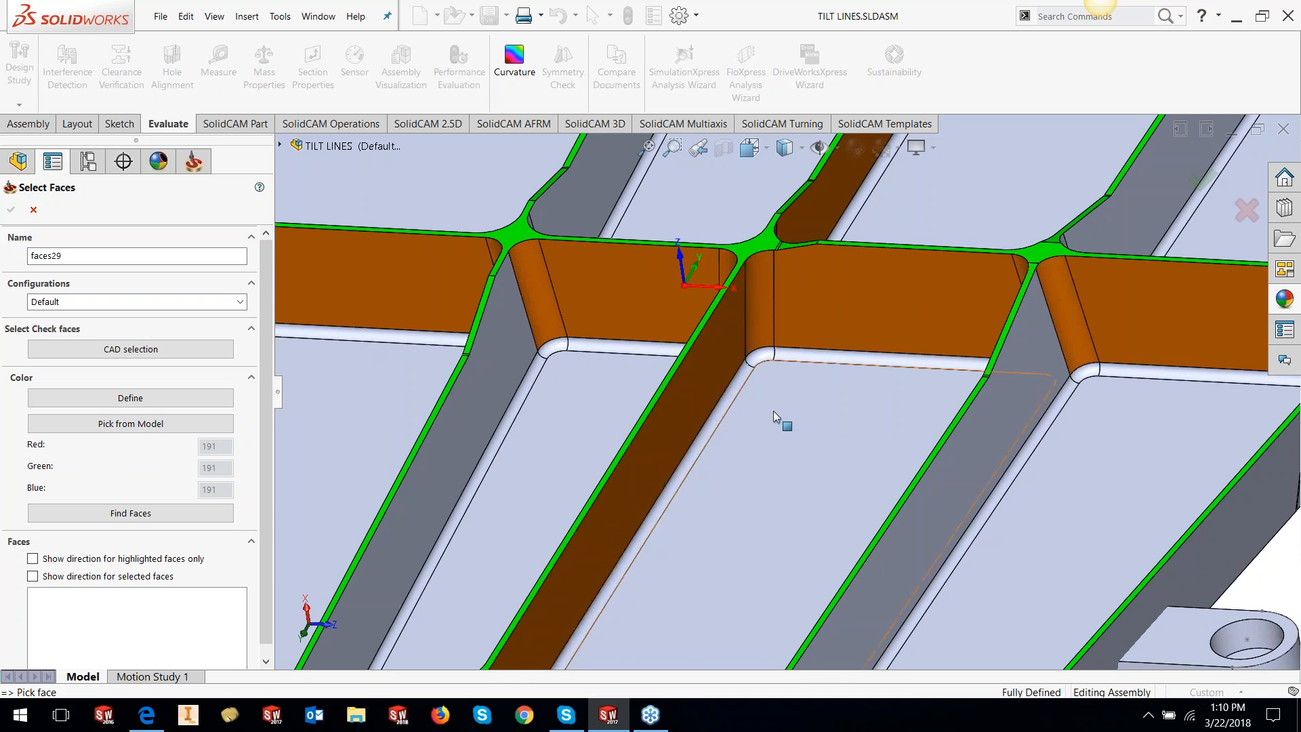
{"action": "left_click", "coordinate": [769, 502]}
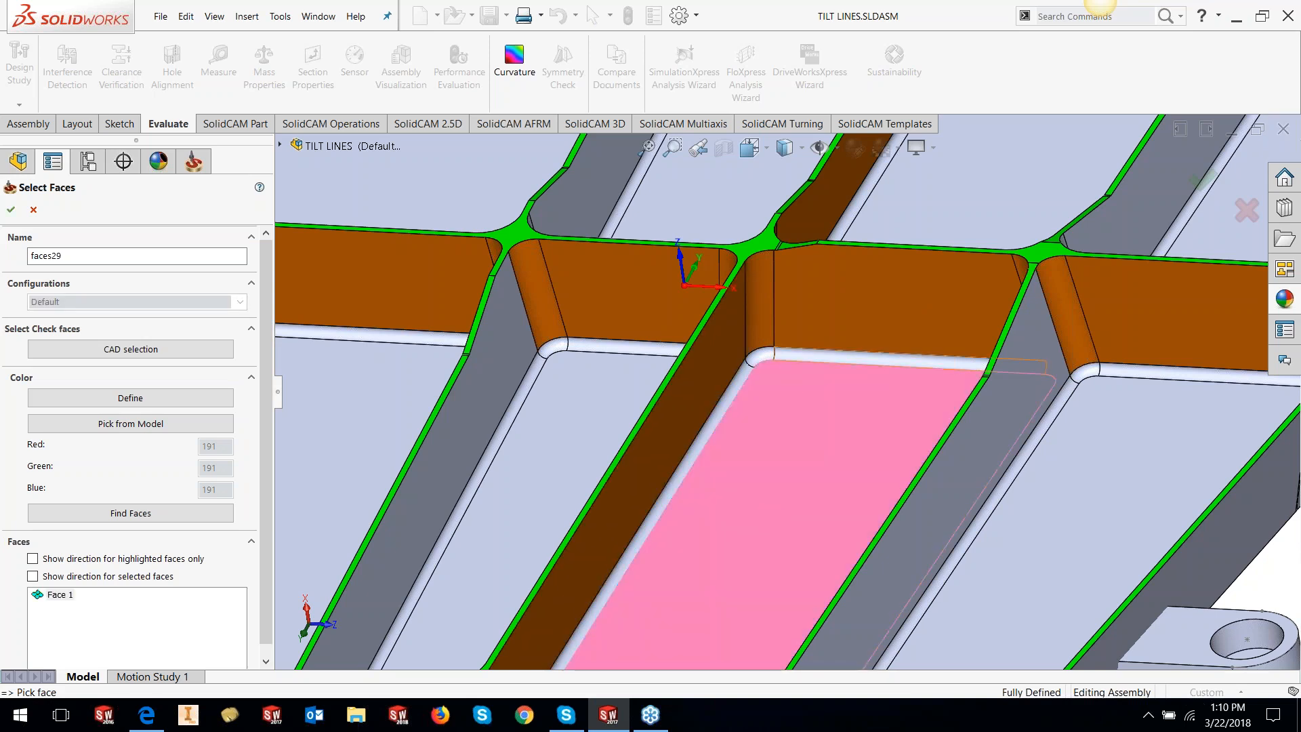
{"action": "left_click", "coordinate": [793, 355]}
{"action": "left_click", "coordinate": [745, 377]}
{"action": "left_click", "coordinate": [744, 376]}
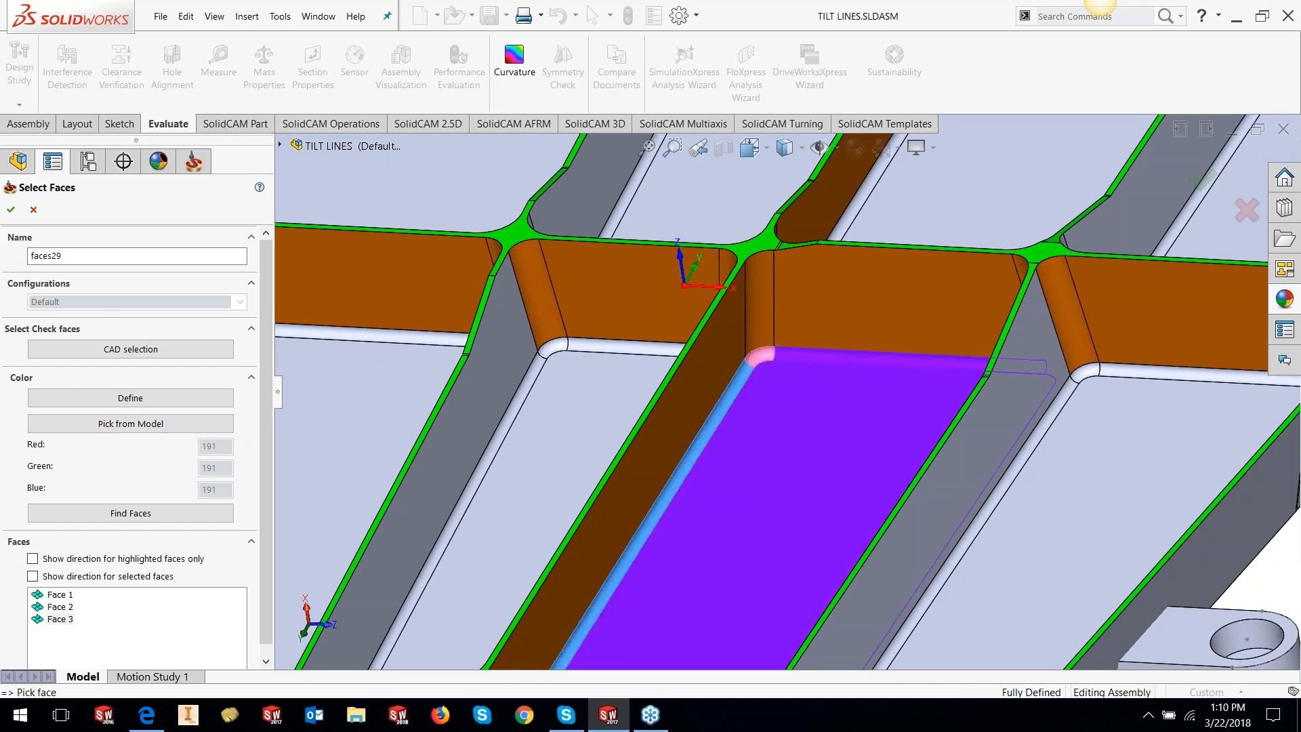
Add two more pairs of corner and side fillets around the pocket
{"action": "key", "text": "f"}
{"action": "middle_click_drag", "start_coordinate": [749, 451], "coordinate": [874, 453]}
{"action": "scroll", "coordinate": [830, 369], "scroll_direction": "down", "scroll_amount": 6}
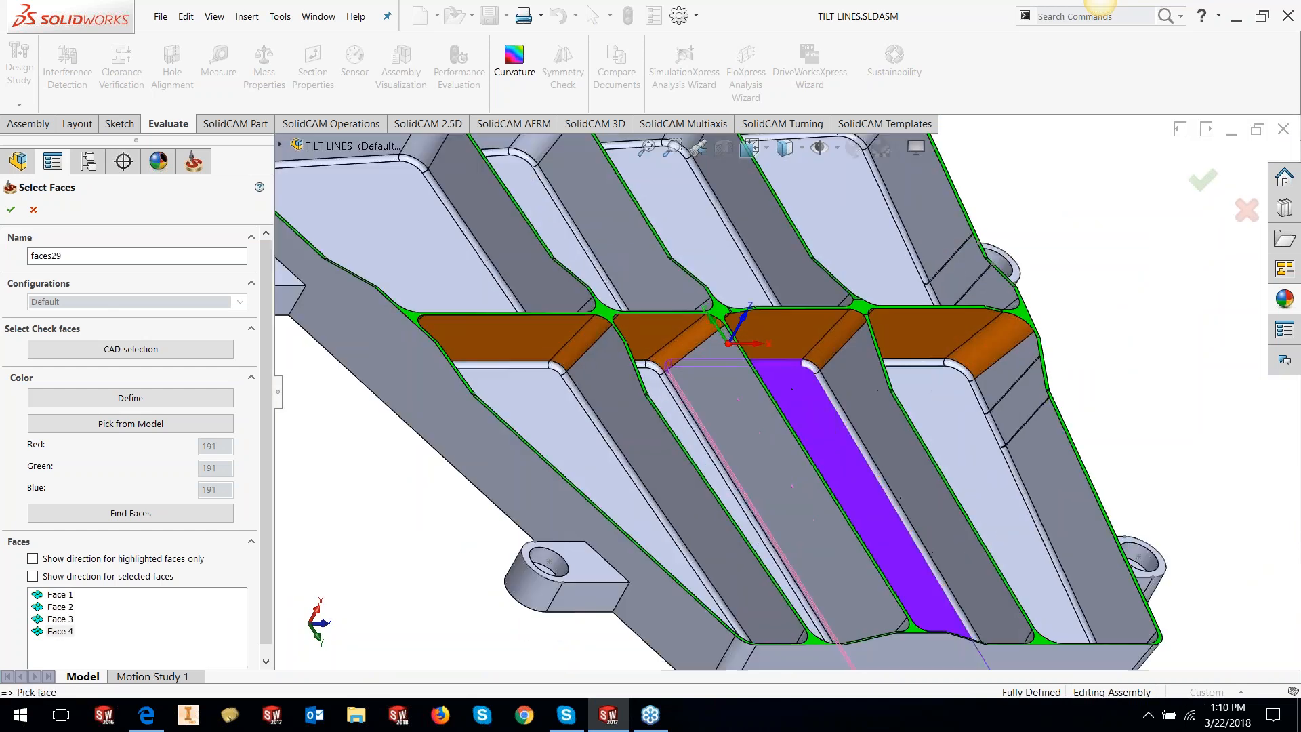
{"action": "left_click", "coordinate": [798, 370]}
{"action": "left_click", "coordinate": [823, 411]}
{"action": "scroll", "coordinate": [811, 476], "scroll_direction": "up", "scroll_amount": 6}
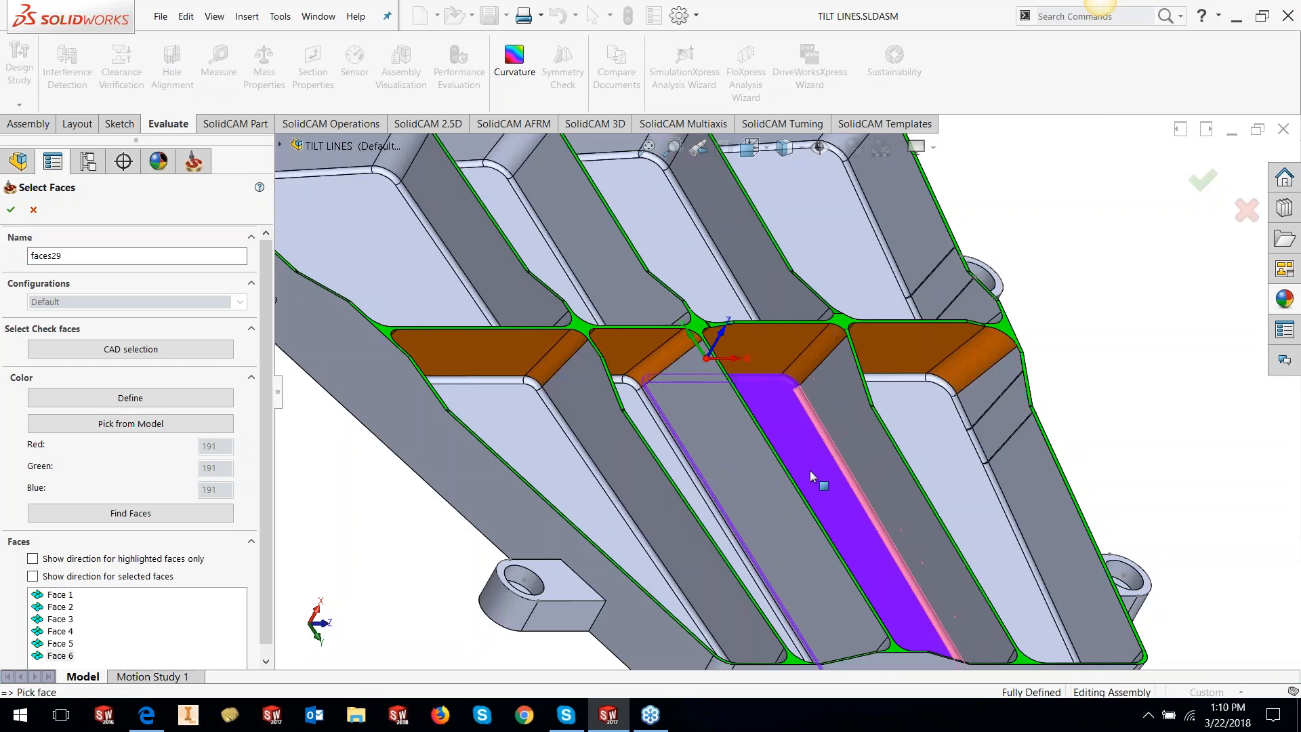
{"action": "middle_click_drag", "start_coordinate": [815, 479], "coordinate": [825, 676]}
{"action": "scroll", "coordinate": [908, 415], "scroll_direction": "down", "scroll_amount": 6}
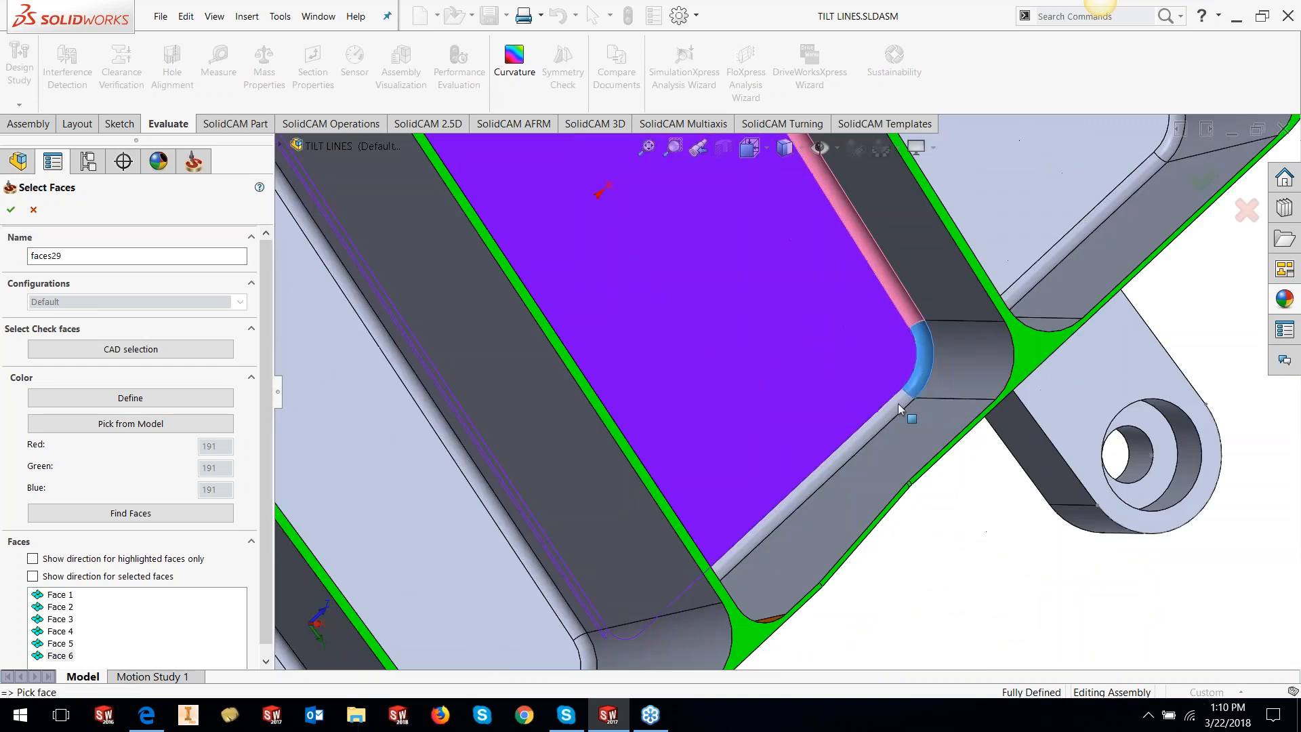
{"action": "left_click", "coordinate": [900, 421]}
{"action": "left_click", "coordinate": [847, 382]}
Add the lower corner fillet, completing nine faces in faces29
{"action": "scroll", "coordinate": [788, 462], "scroll_direction": "down", "scroll_amount": 3}
{"action": "scroll", "coordinate": [788, 463], "scroll_direction": "up", "scroll_amount": 4}
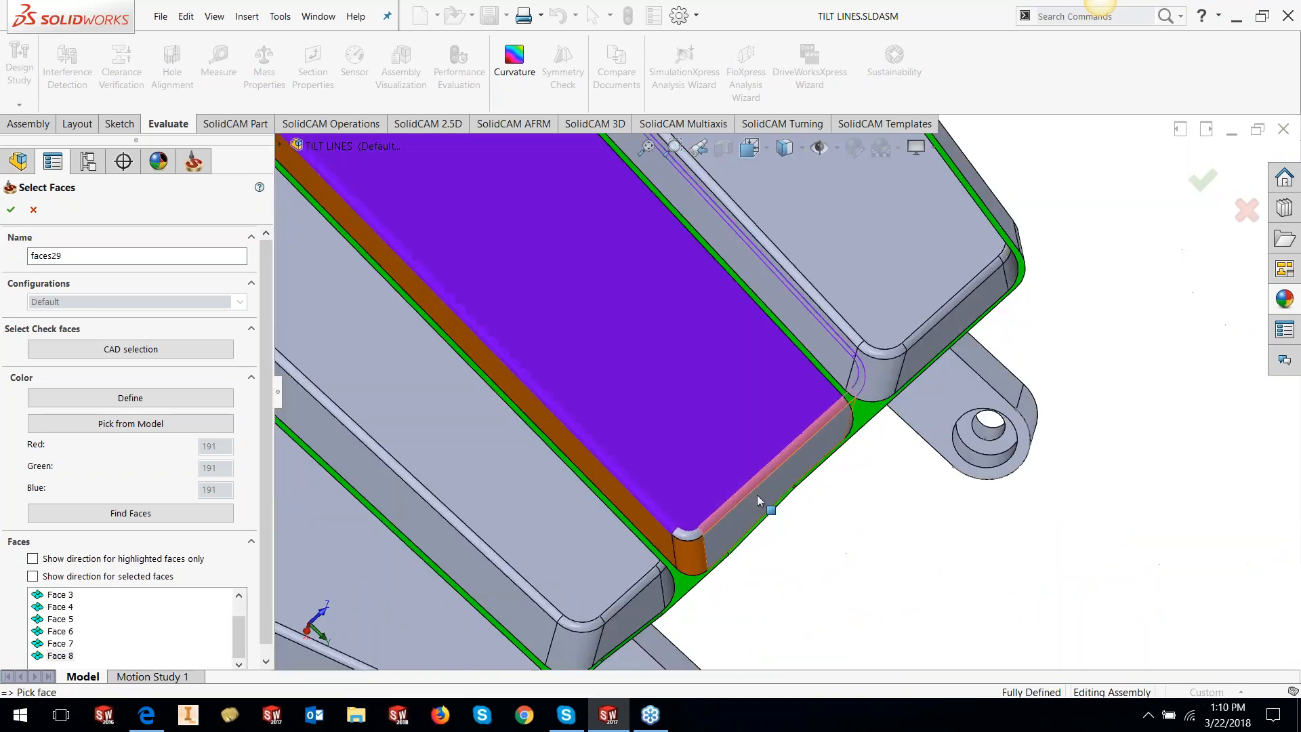
{"action": "scroll", "coordinate": [708, 530], "scroll_direction": "down", "scroll_amount": 5}
{"action": "left_click", "coordinate": [663, 547]}
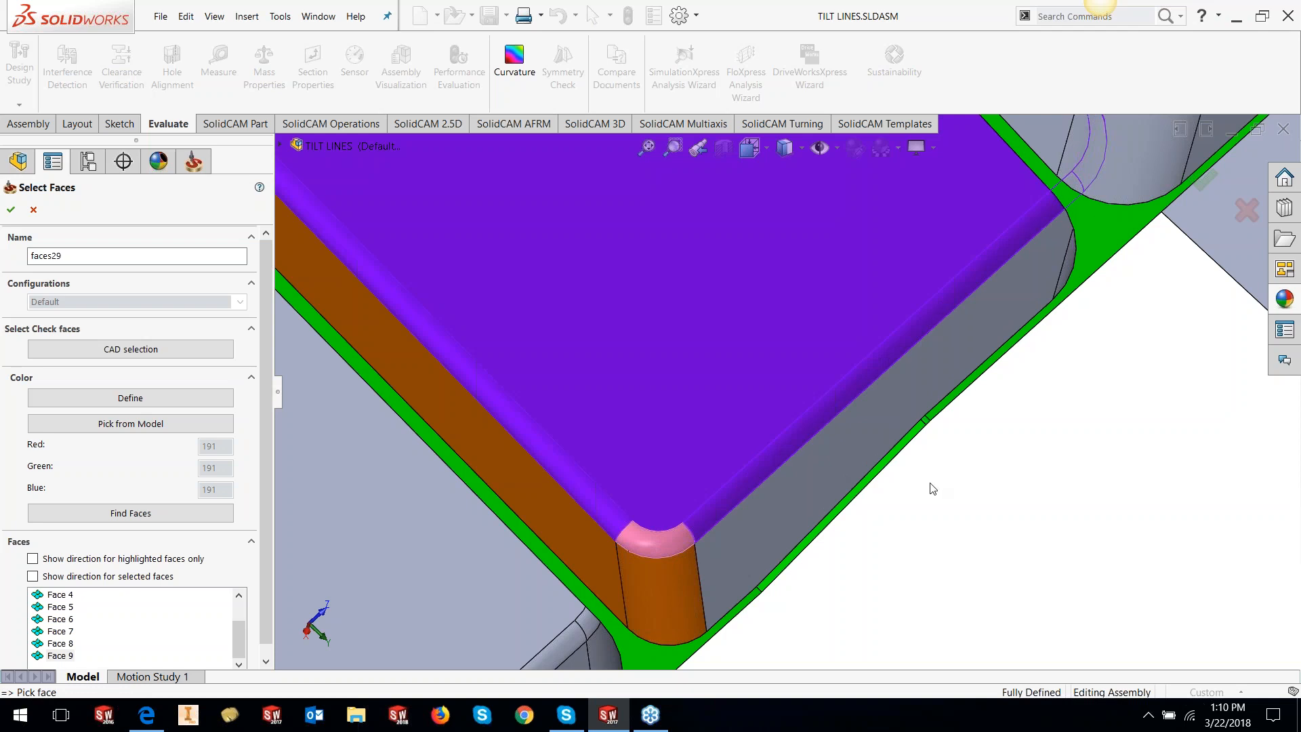
{"action": "scroll", "coordinate": [924, 534], "scroll_direction": "up", "scroll_amount": 6}
{"action": "scroll", "coordinate": [712, 289], "scroll_direction": "down", "scroll_amount": 3}
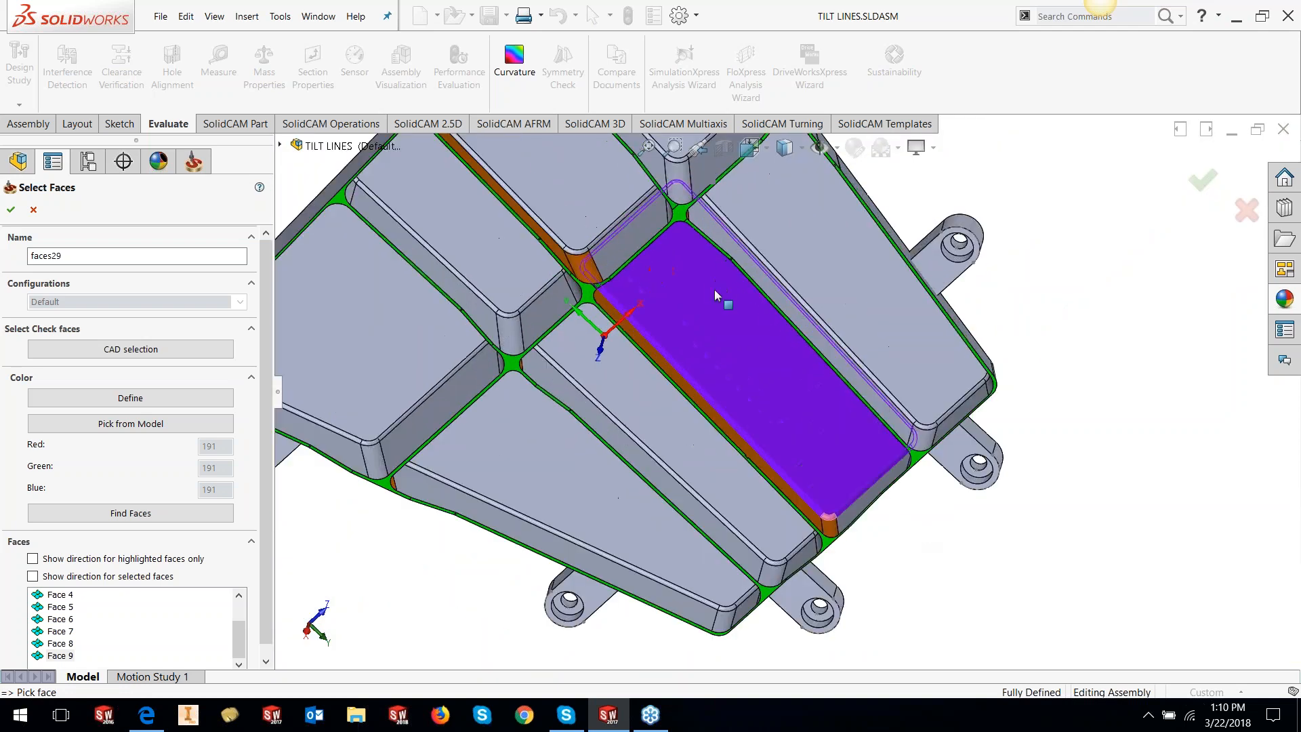
{"action": "middle_click_drag", "start_coordinate": [768, 408], "coordinate": [708, 214]}
{"action": "scroll", "coordinate": [879, 370], "scroll_direction": "down", "scroll_amount": 1}
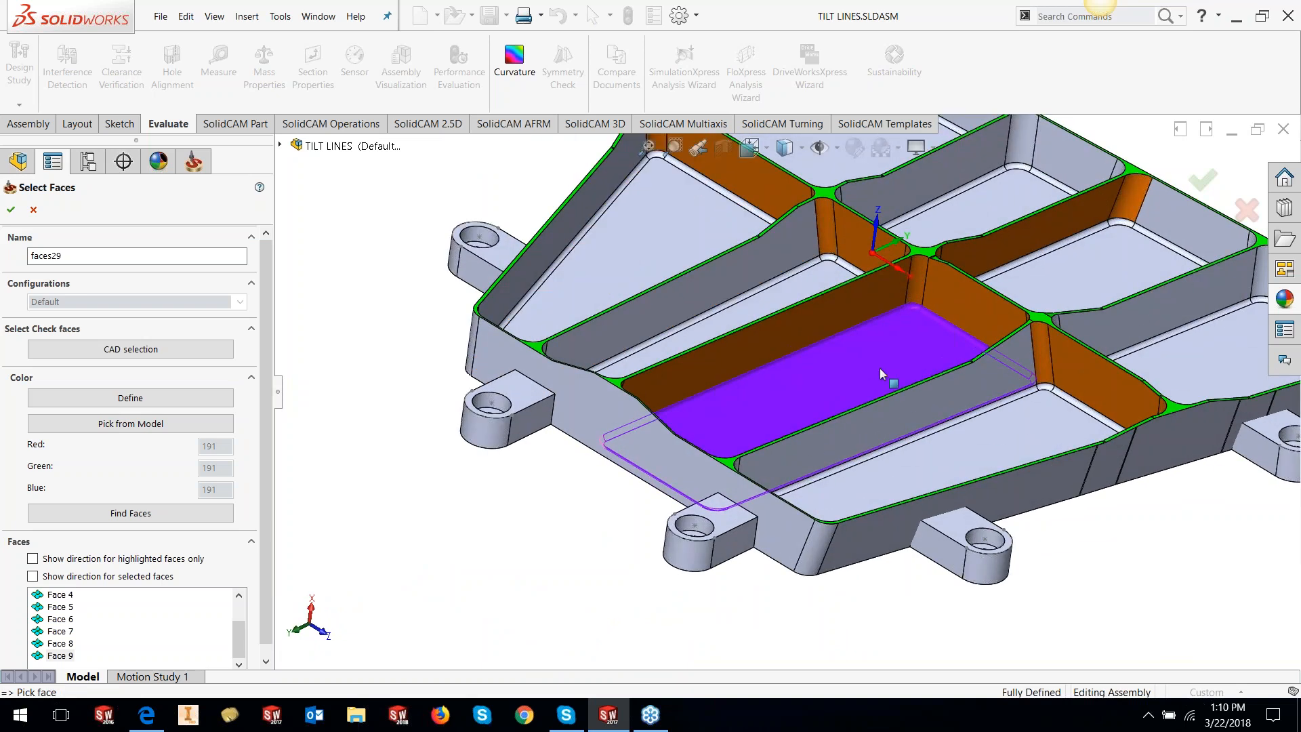
Accept faces29 as floor surfaces and keep the Automatic strategy
{"action": "left_click", "coordinate": [10, 209]}
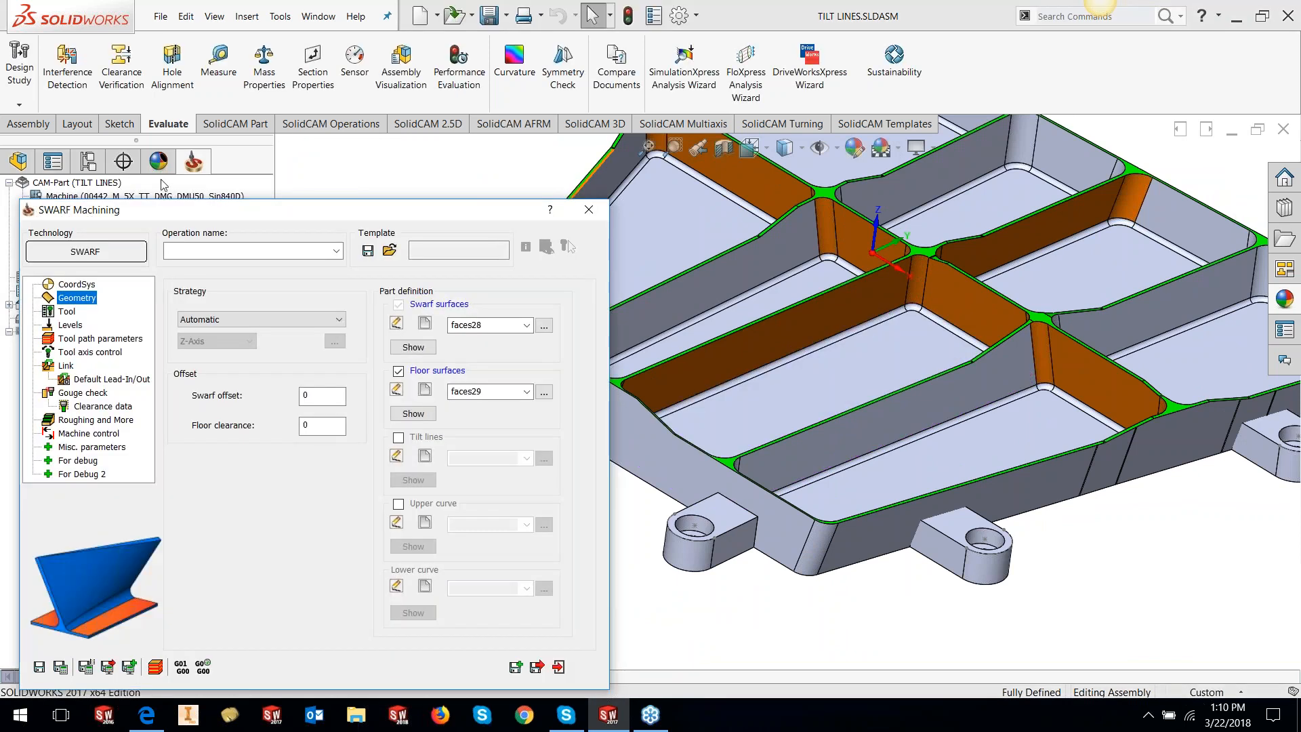
{"action": "left_click_drag", "start_coordinate": [290, 211], "coordinate": [508, 176]}
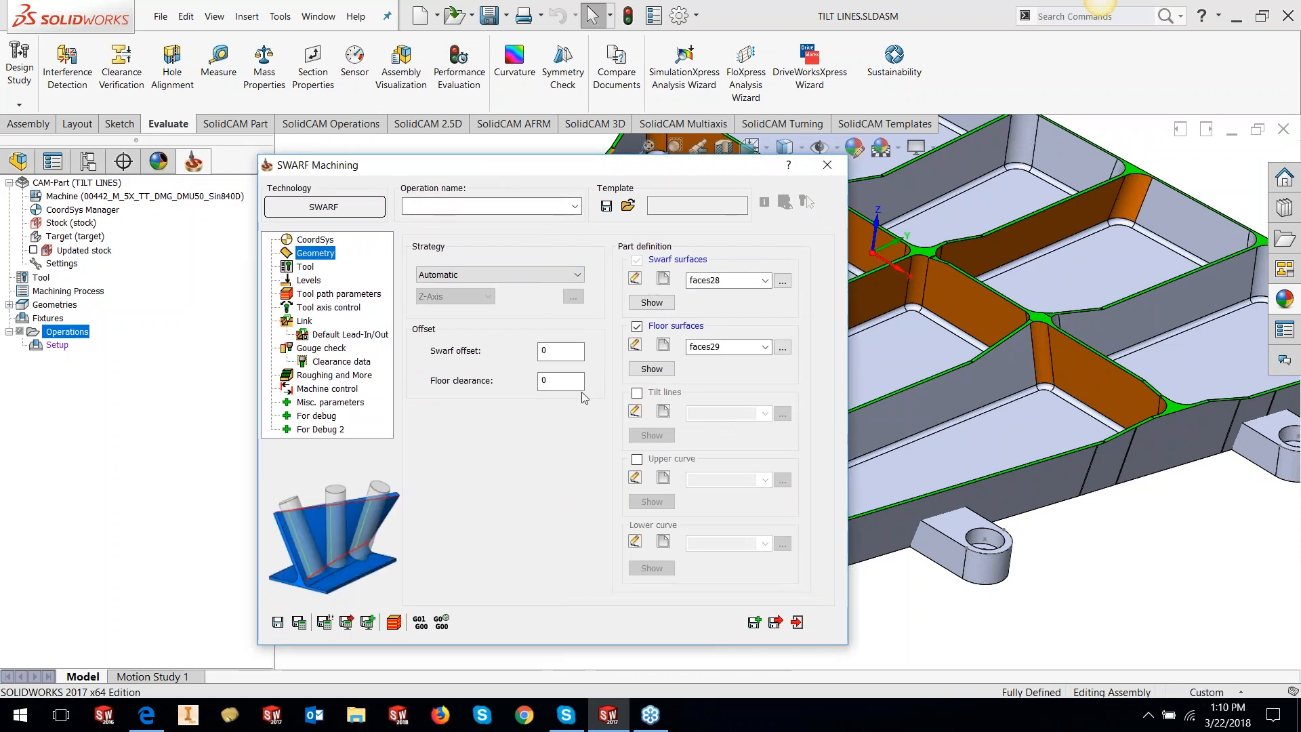
{"action": "left_click", "coordinate": [577, 274]}
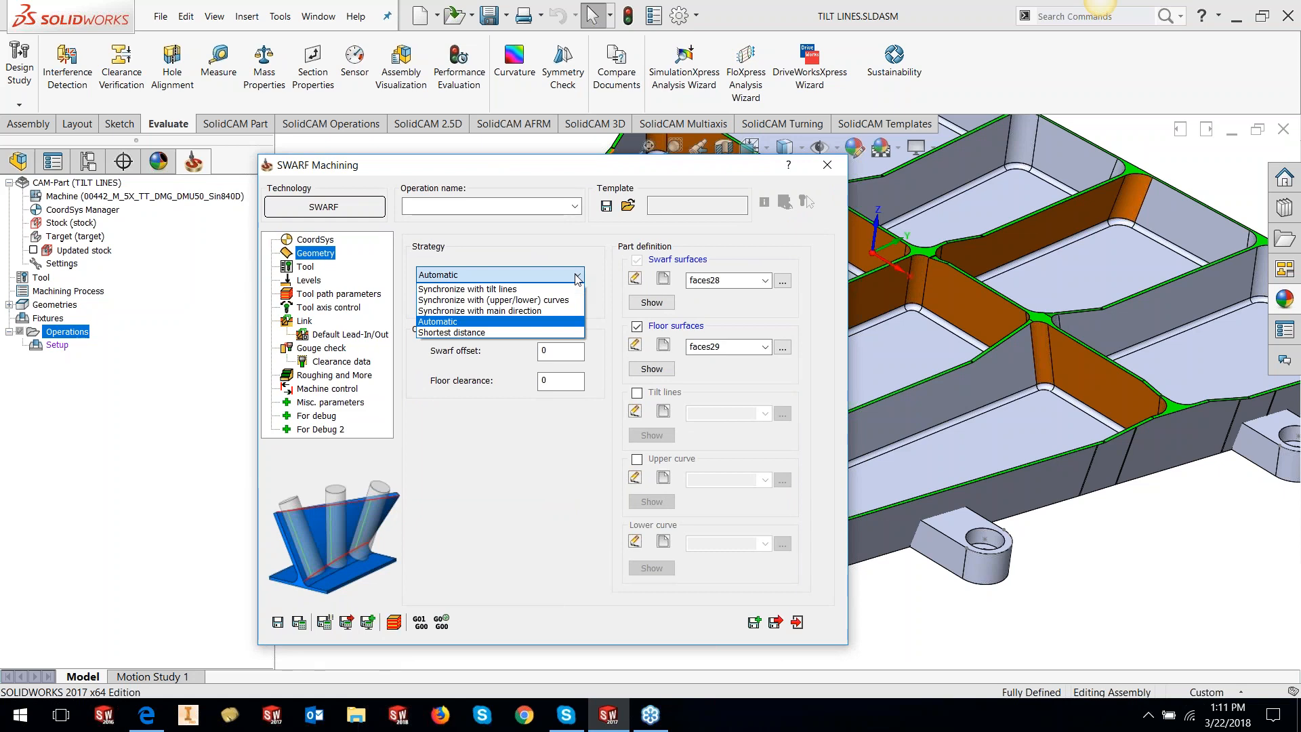
{"action": "left_click", "coordinate": [567, 320]}
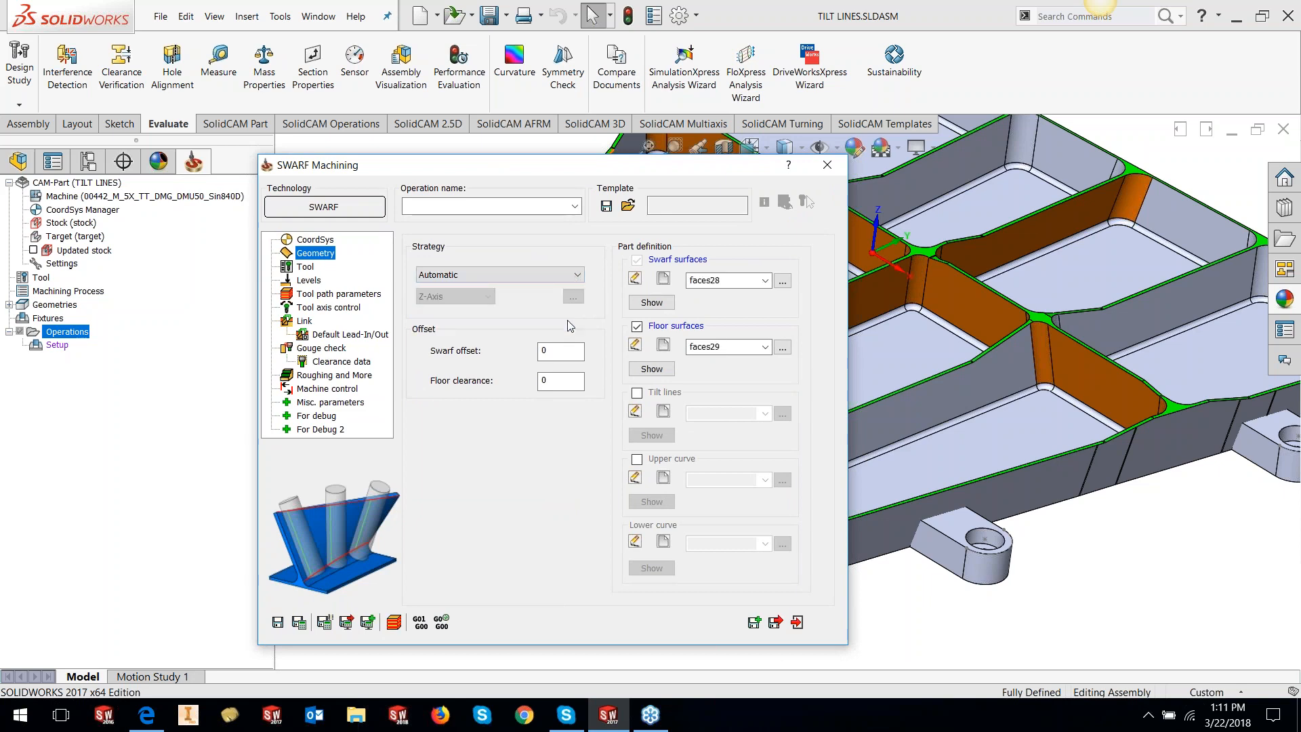
Launch Microsoft Paint from the Start menu search
{"action": "left_click", "coordinate": [34, 724]}
{"action": "type", "text": "paint"}
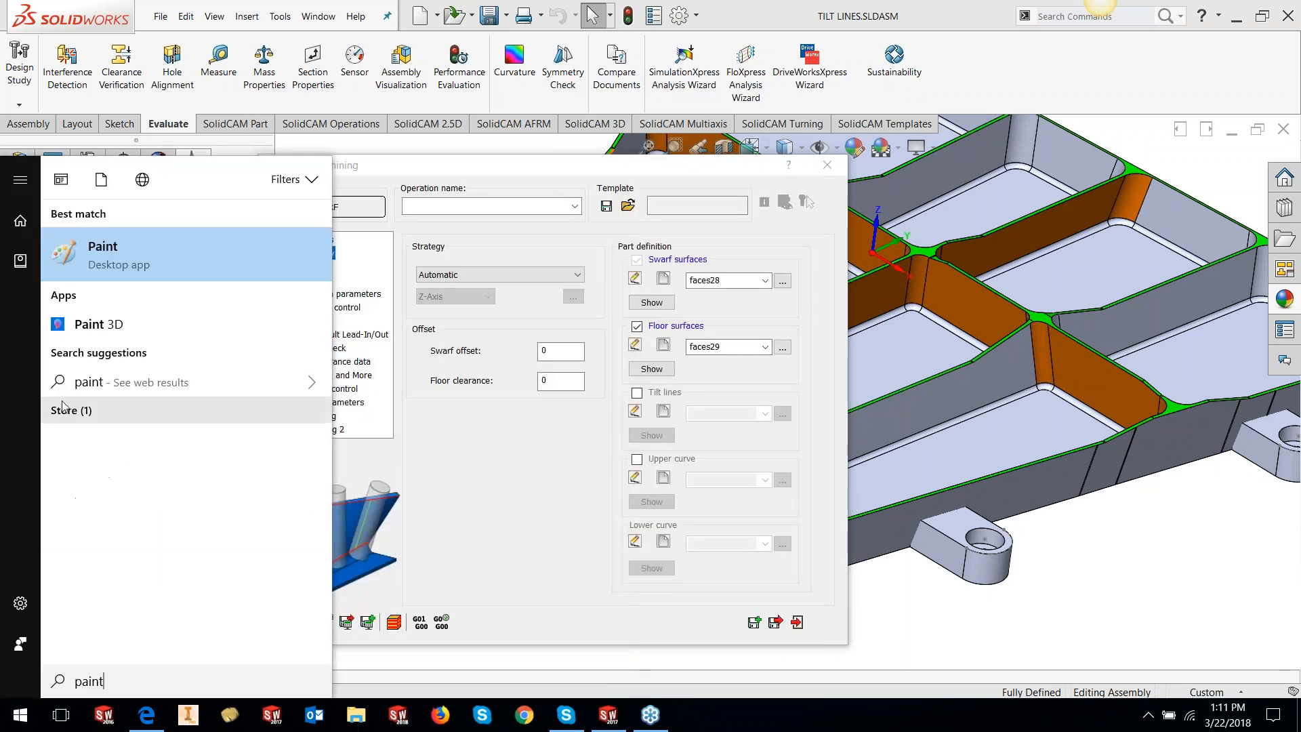
{"action": "key", "text": "Return"}
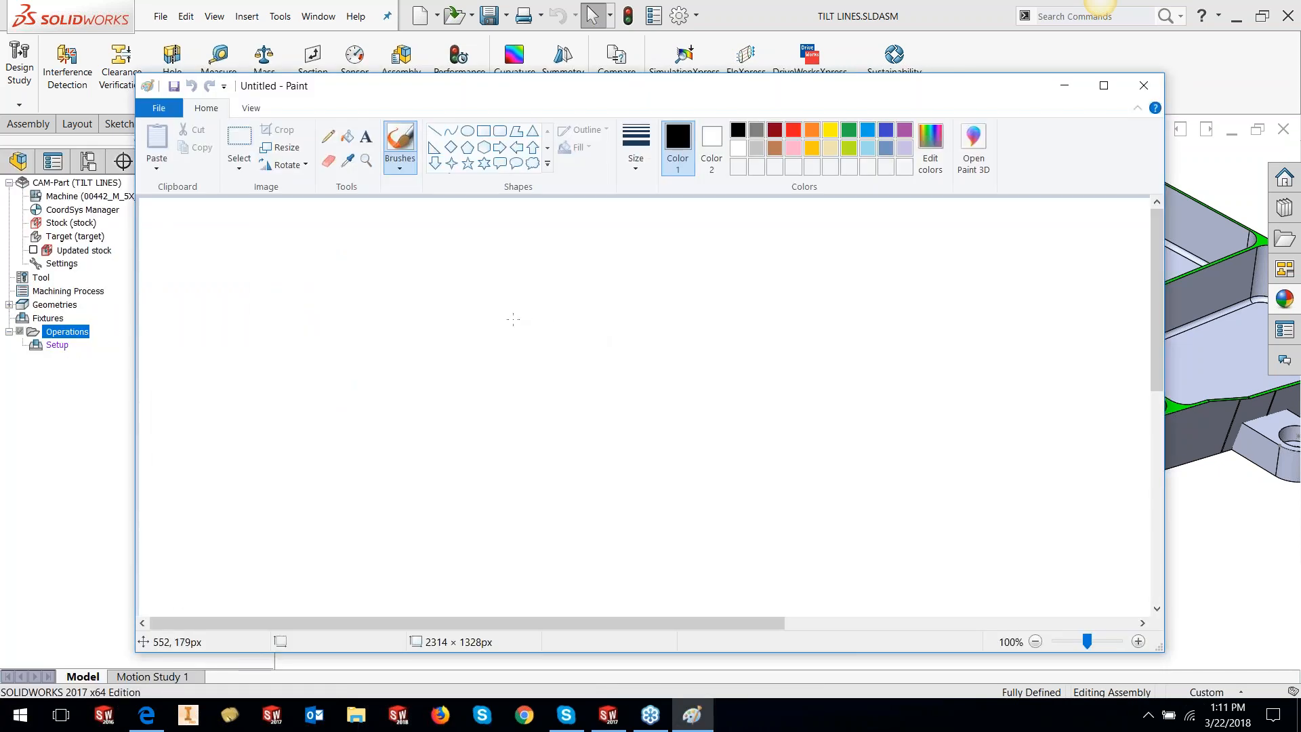
Sketch a black rectangle with green end marks and two blue vertical lines
{"action": "mouse_move", "coordinate": [513, 319]}
{"action": "left_mouse_down"}
{"action": "mouse_move", "coordinate": [515, 482]}
{"action": "mouse_move", "coordinate": [906, 494]}
{"action": "mouse_move", "coordinate": [907, 298]}
{"action": "mouse_move", "coordinate": [666, 290]}
{"action": "mouse_move", "coordinate": [510, 305]}
{"action": "mouse_move", "coordinate": [512, 327]}
{"action": "left_mouse_up"}
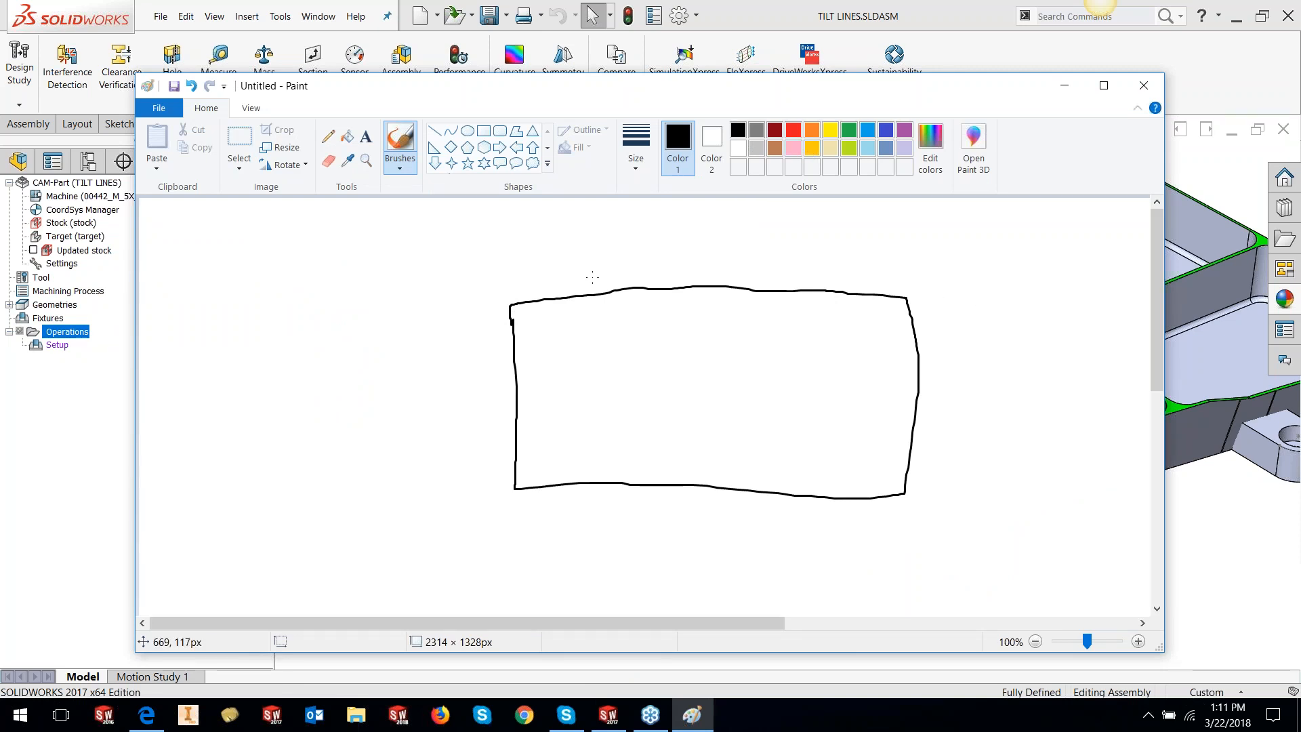
{"action": "left_click", "coordinate": [848, 131]}
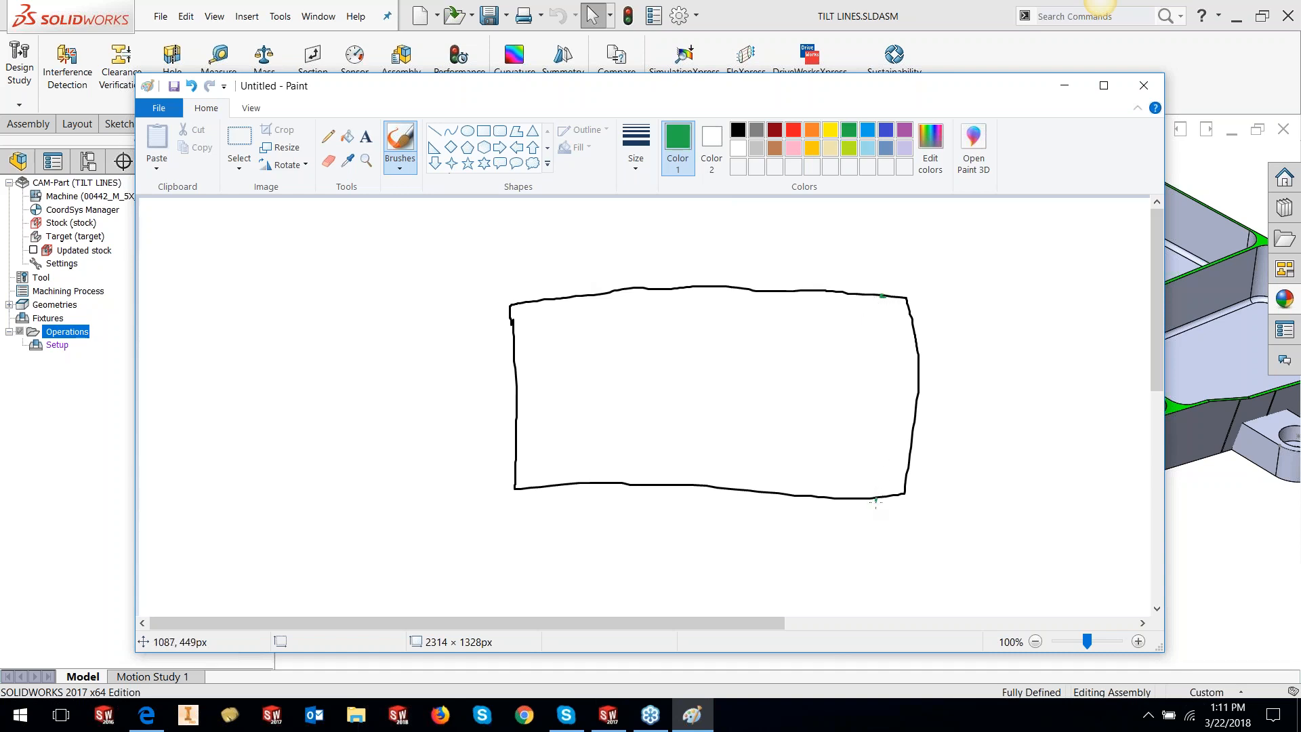
{"action": "left_click_drag", "start_coordinate": [878, 500], "coordinate": [880, 497]}
{"action": "left_click", "coordinate": [885, 130]}
{"action": "left_click_drag", "start_coordinate": [882, 299], "coordinate": [879, 498]}
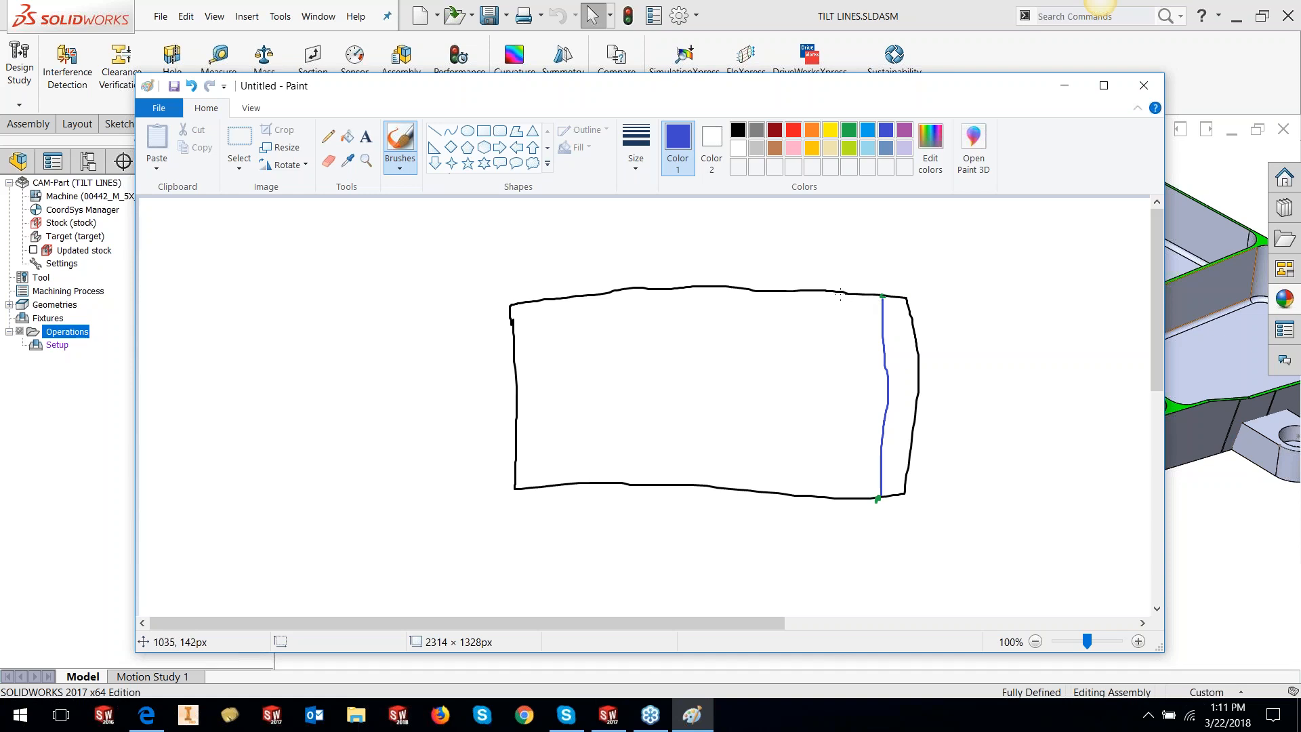
{"action": "left_click_drag", "start_coordinate": [839, 293], "coordinate": [843, 494]}
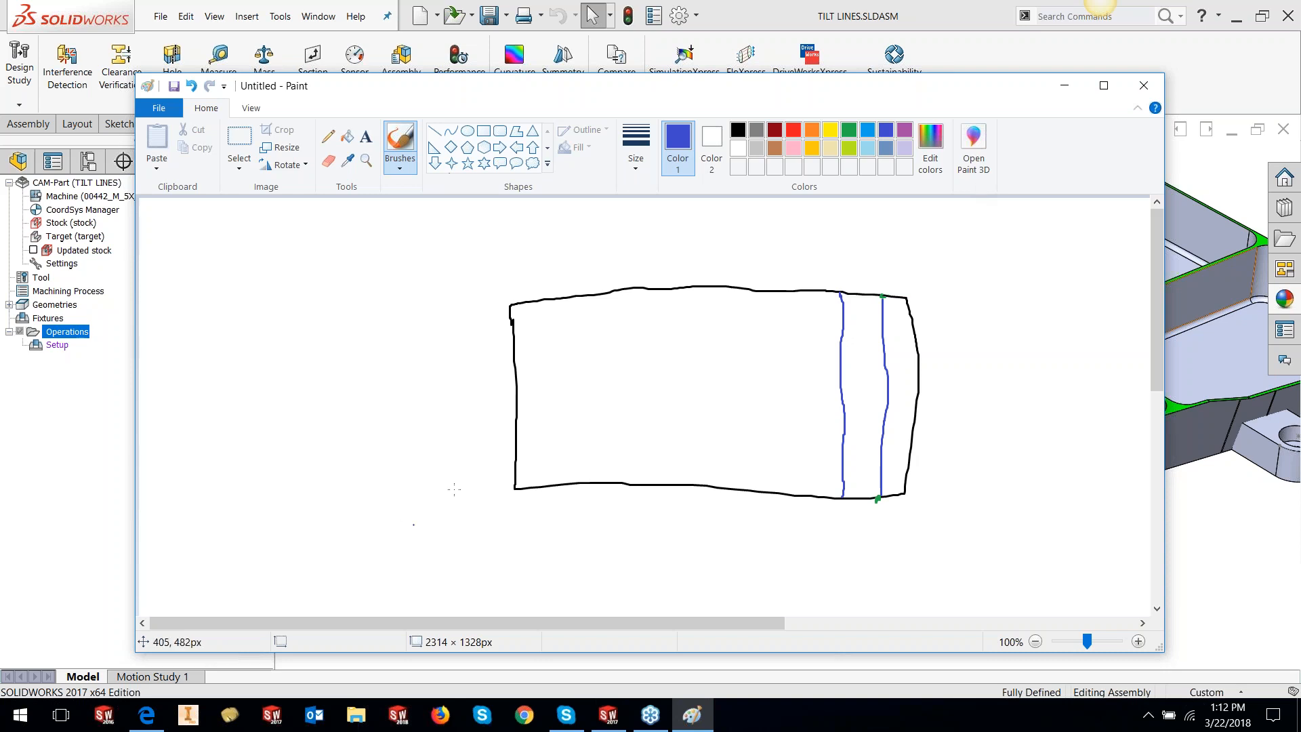
{"action": "scroll", "coordinate": [388, 354], "scroll_direction": "down", "scroll_amount": 7}
Draw a blue stepped outline below the rectangle and add green marks
{"action": "scroll", "coordinate": [442, 409], "scroll_direction": "up", "scroll_amount": 4}
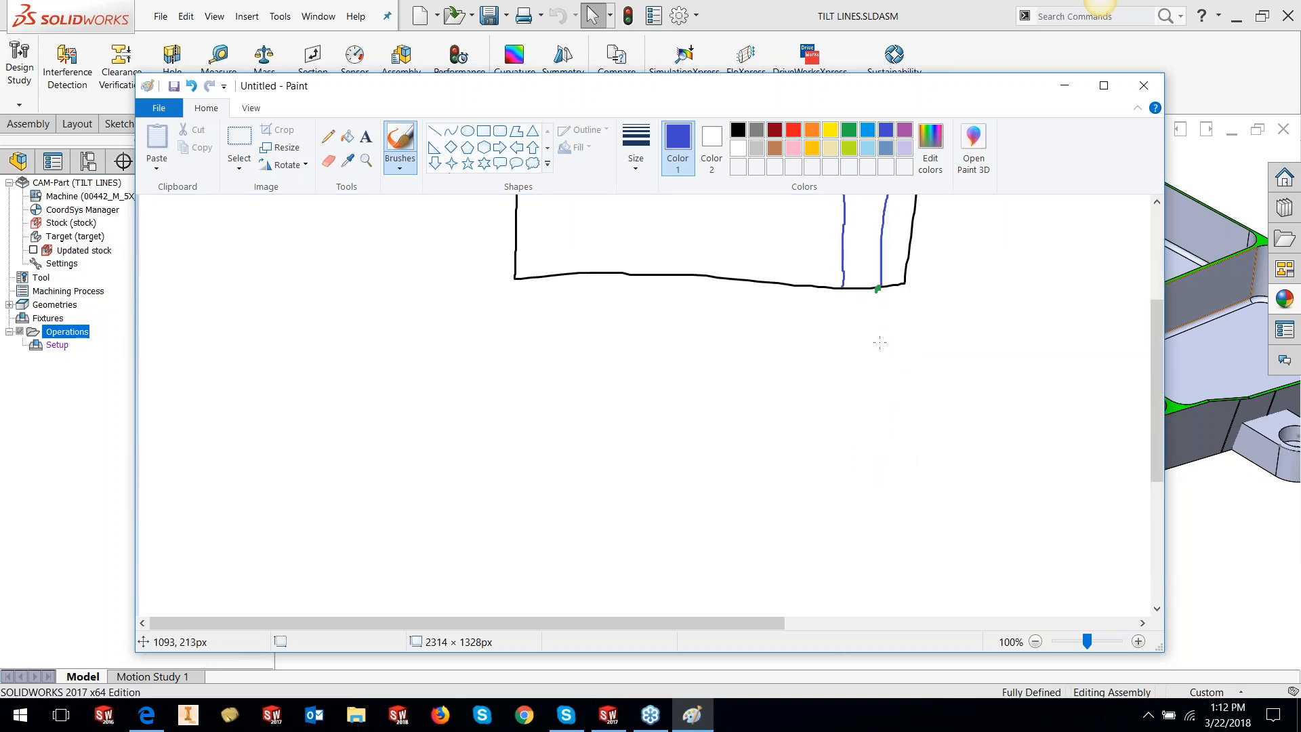
{"action": "mouse_move", "coordinate": [445, 450]}
{"action": "left_mouse_down"}
{"action": "mouse_move", "coordinate": [656, 451]}
{"action": "mouse_move", "coordinate": [762, 374]}
{"action": "mouse_move", "coordinate": [915, 382]}
{"action": "mouse_move", "coordinate": [927, 561]}
{"action": "mouse_move", "coordinate": [459, 560]}
{"action": "mouse_move", "coordinate": [446, 454]}
{"action": "left_mouse_up"}
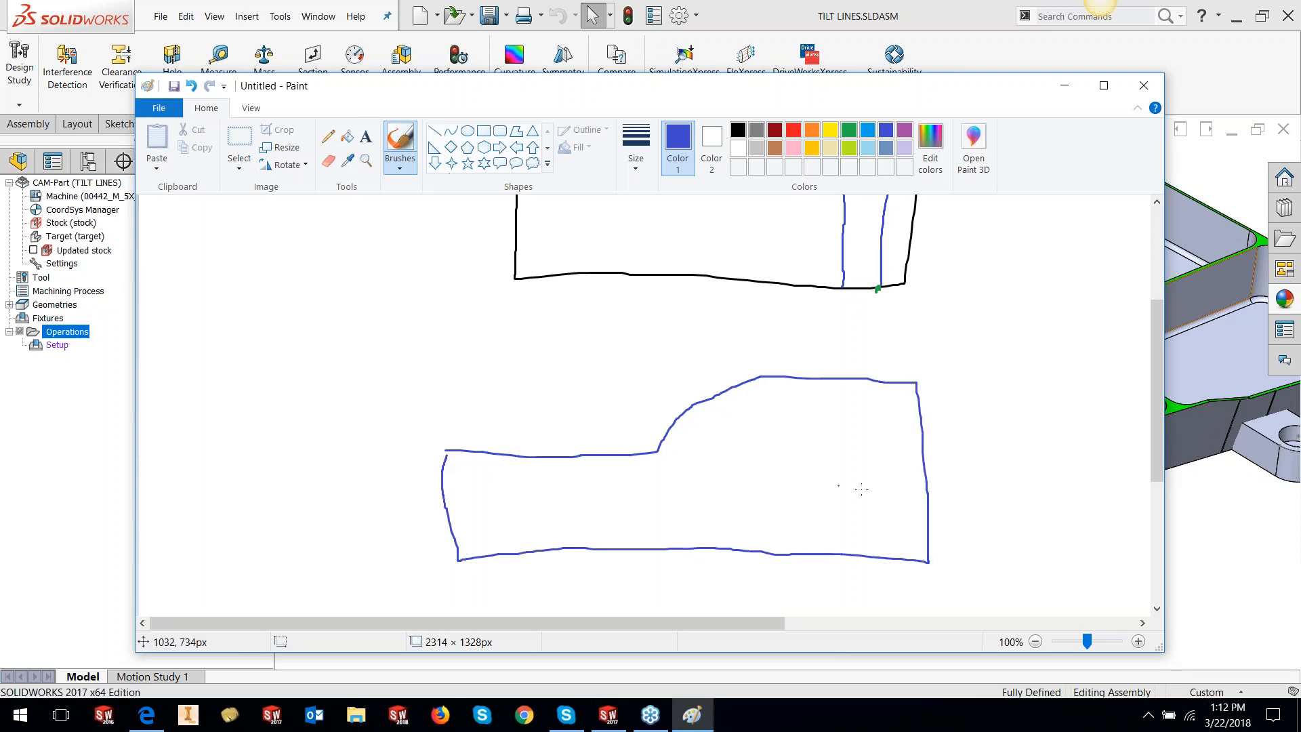
{"action": "left_click", "coordinate": [848, 130]}
{"action": "left_click", "coordinate": [860, 377]}
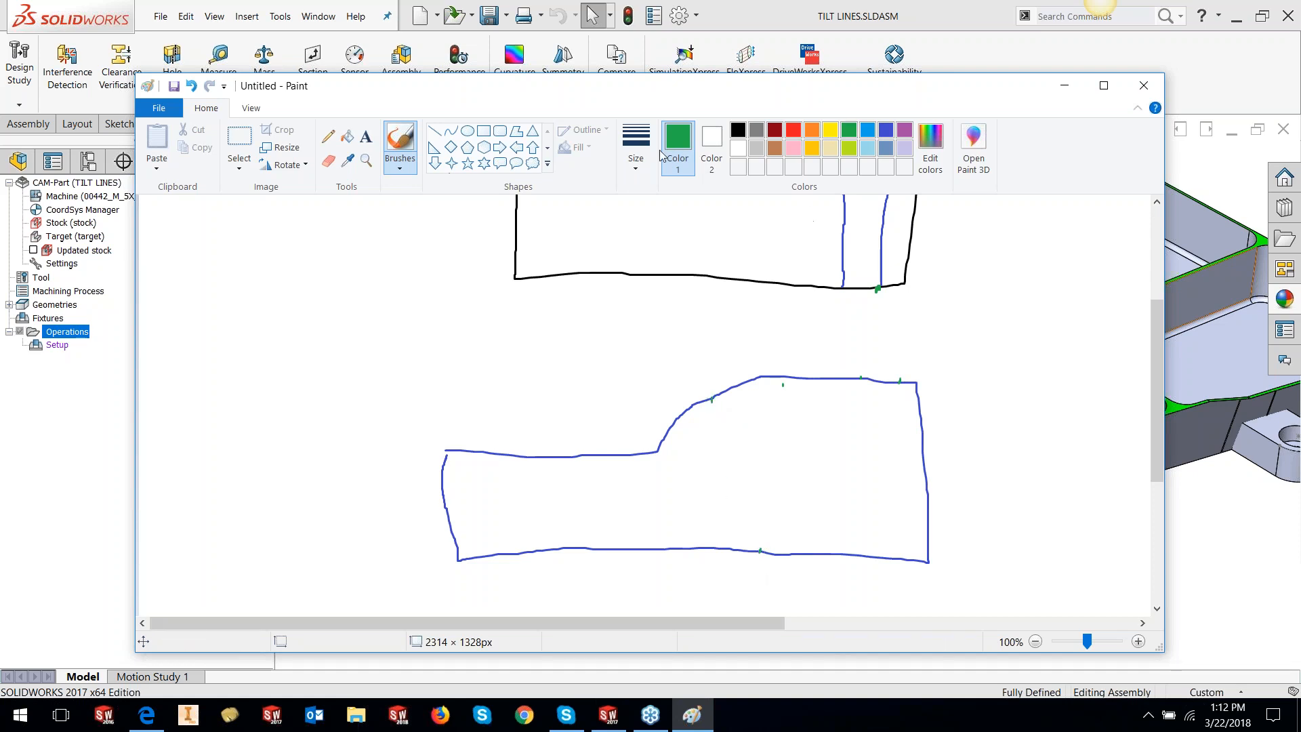
Switch the SWARF strategy to Shortest distance and return to the Paint sketch
{"action": "left_click", "coordinate": [73, 421]}
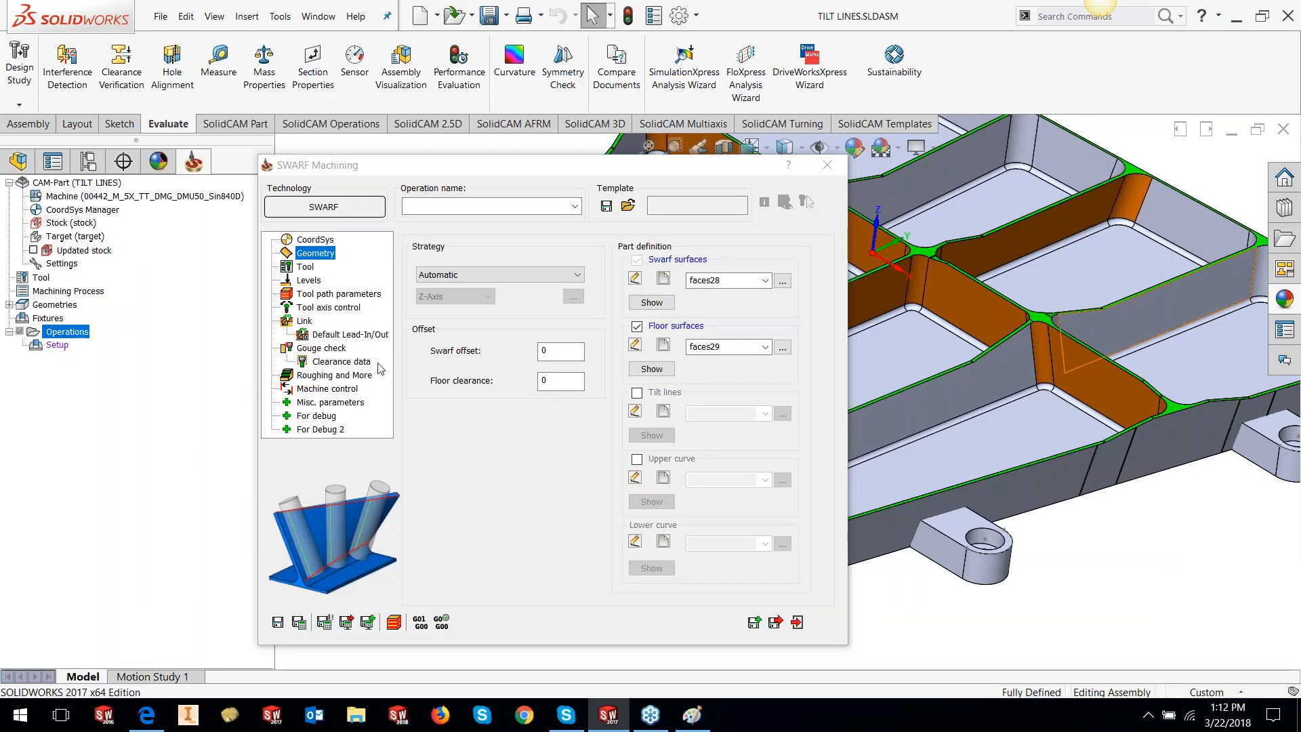
{"action": "left_click", "coordinate": [460, 276]}
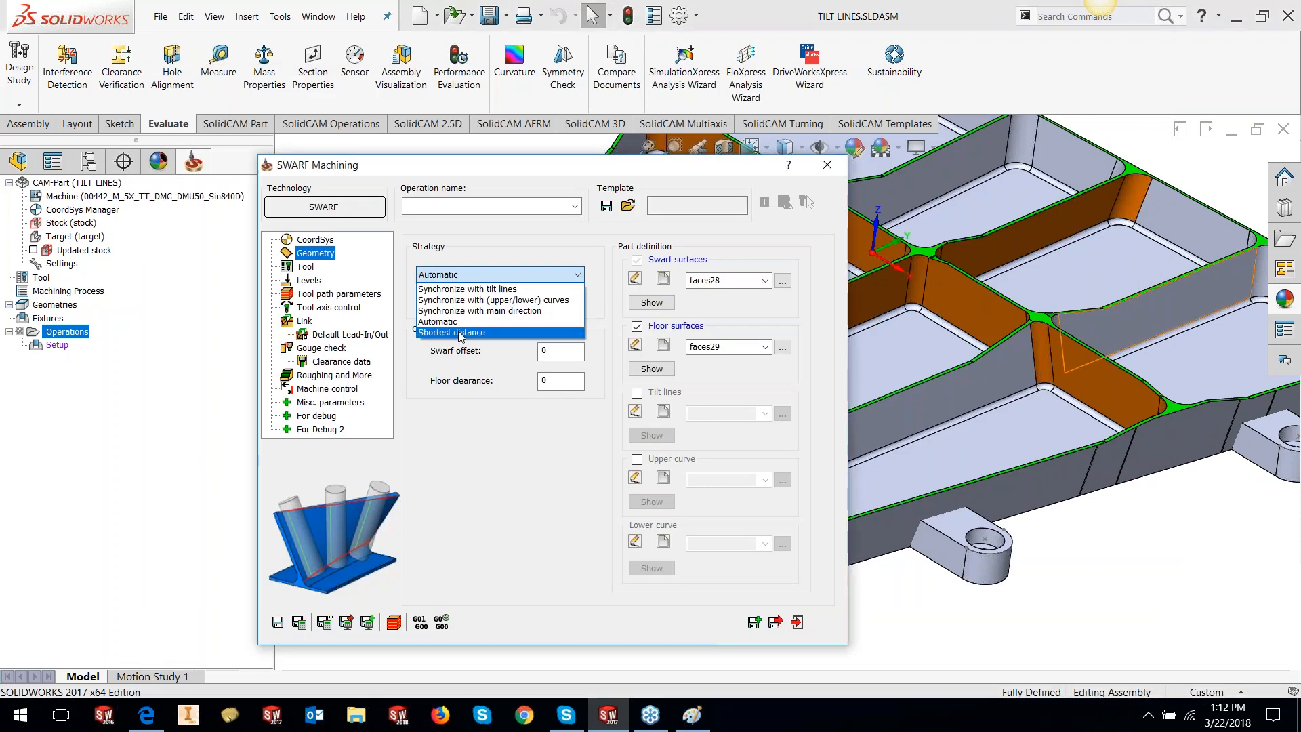
{"action": "left_click", "coordinate": [458, 330]}
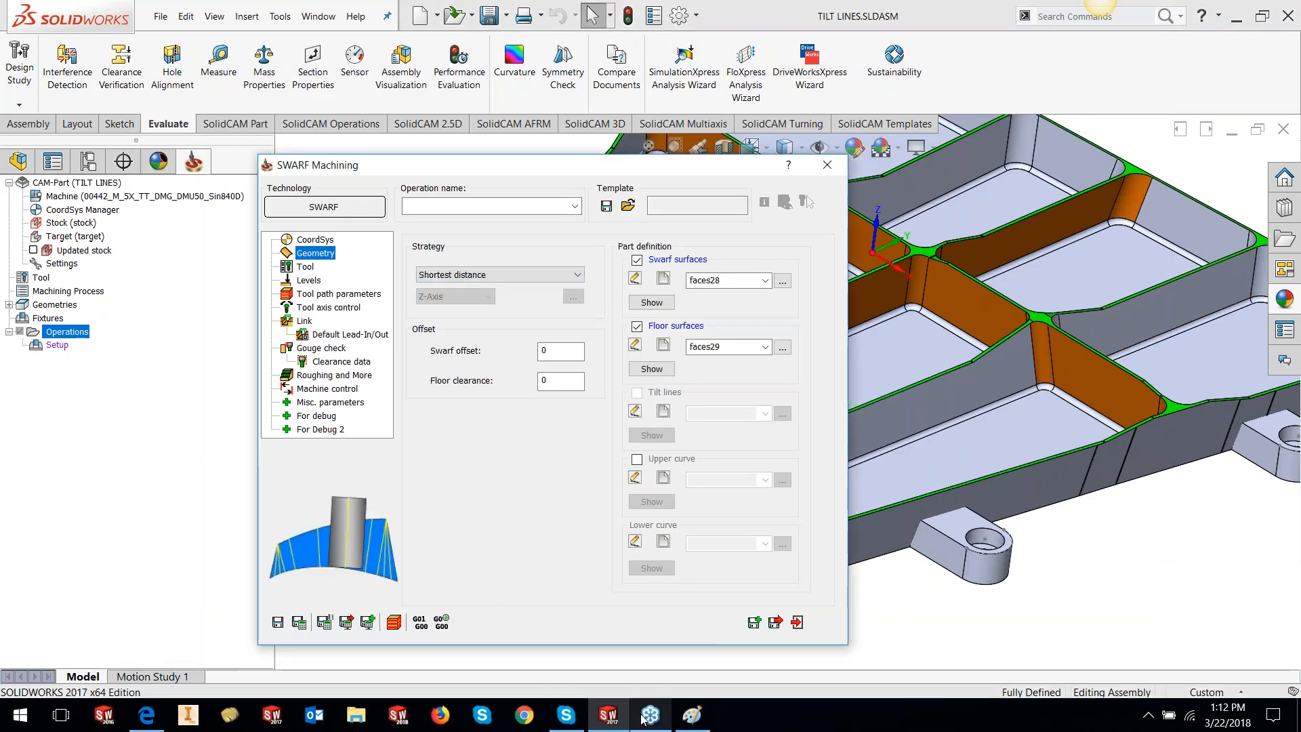
{"action": "mouse_move", "coordinate": [643, 717]}
{"action": "left_click", "coordinate": [692, 714]}
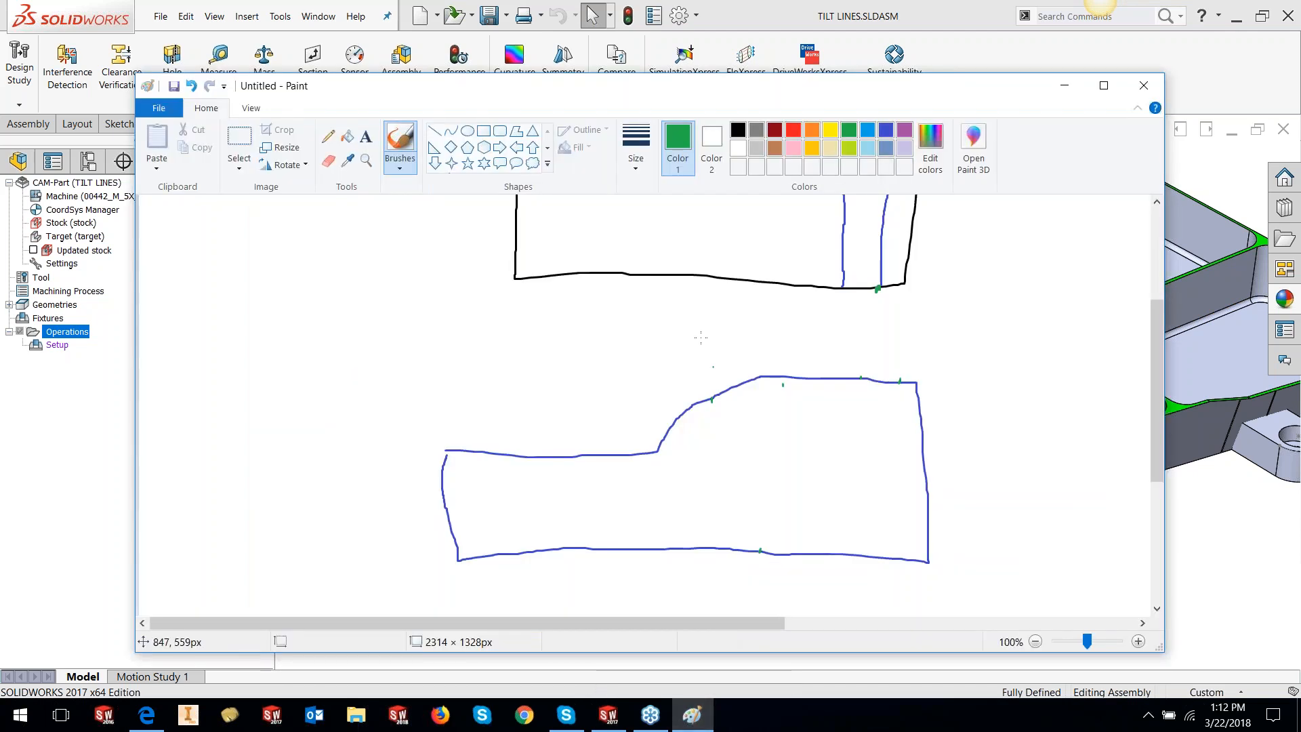
Draw a slanted line and a red vertical line across the lower outline
{"action": "left_click", "coordinate": [434, 130]}
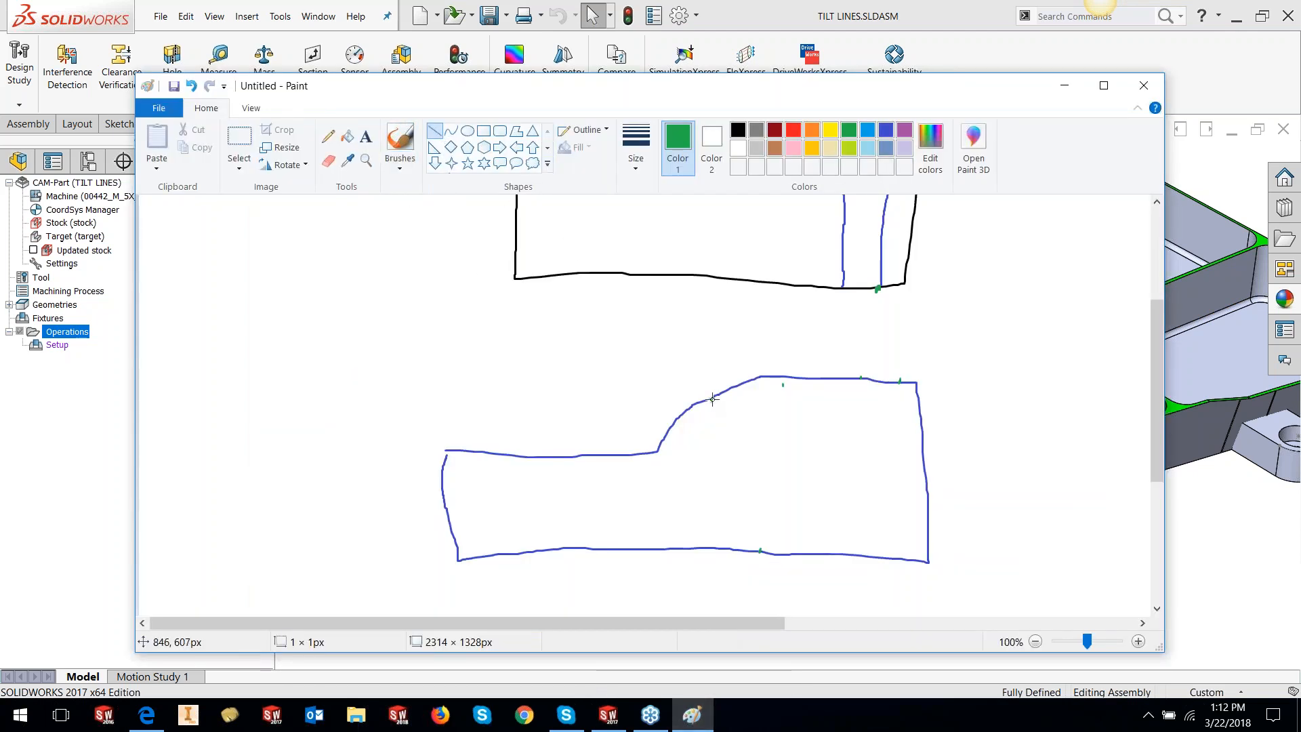
{"action": "left_click_drag", "start_coordinate": [712, 399], "coordinate": [761, 551]}
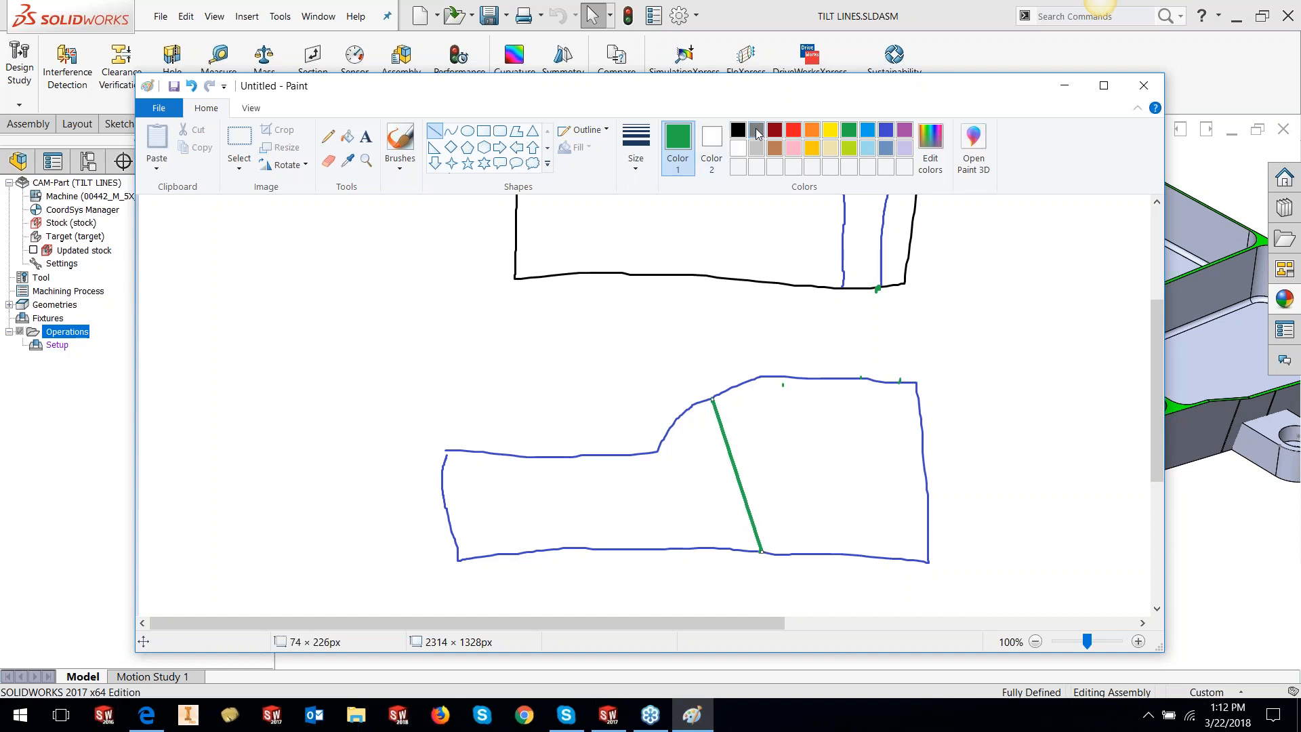
{"action": "left_click", "coordinate": [792, 130]}
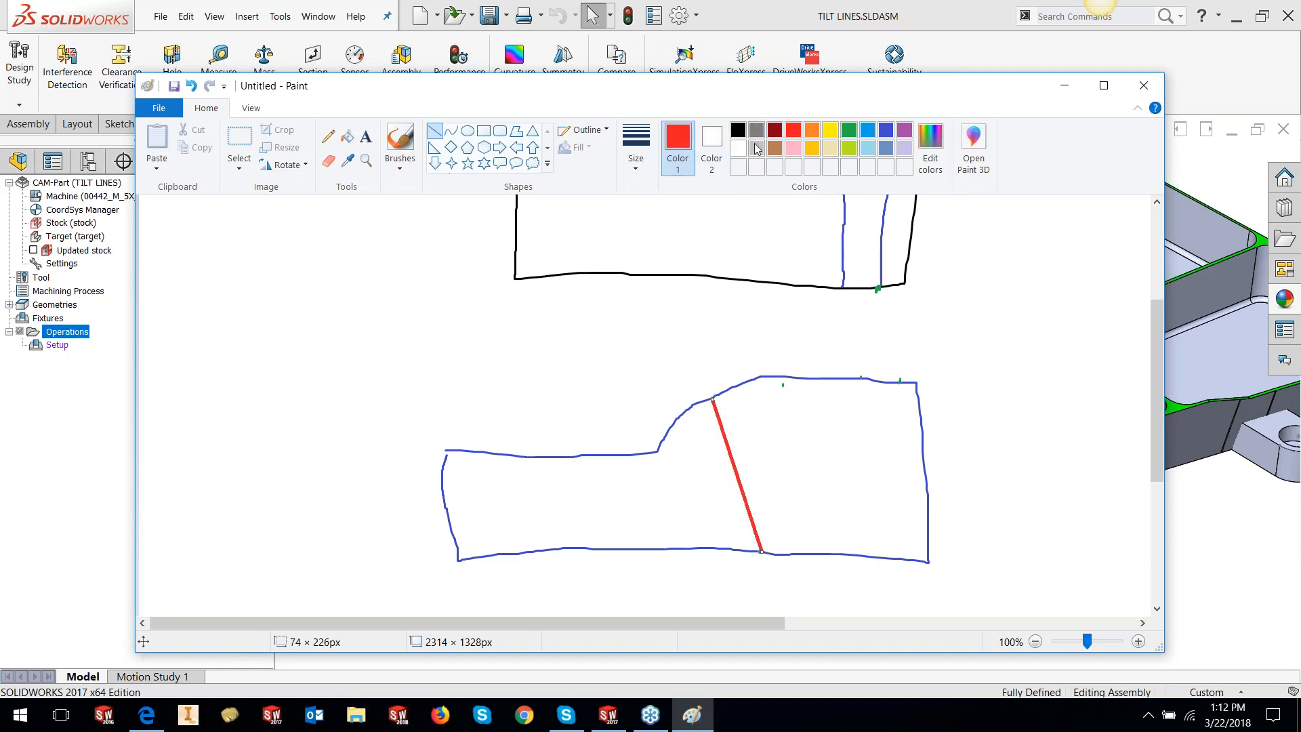
{"action": "left_click", "coordinate": [726, 408]}
{"action": "left_click_drag", "start_coordinate": [713, 400], "coordinate": [713, 549]}
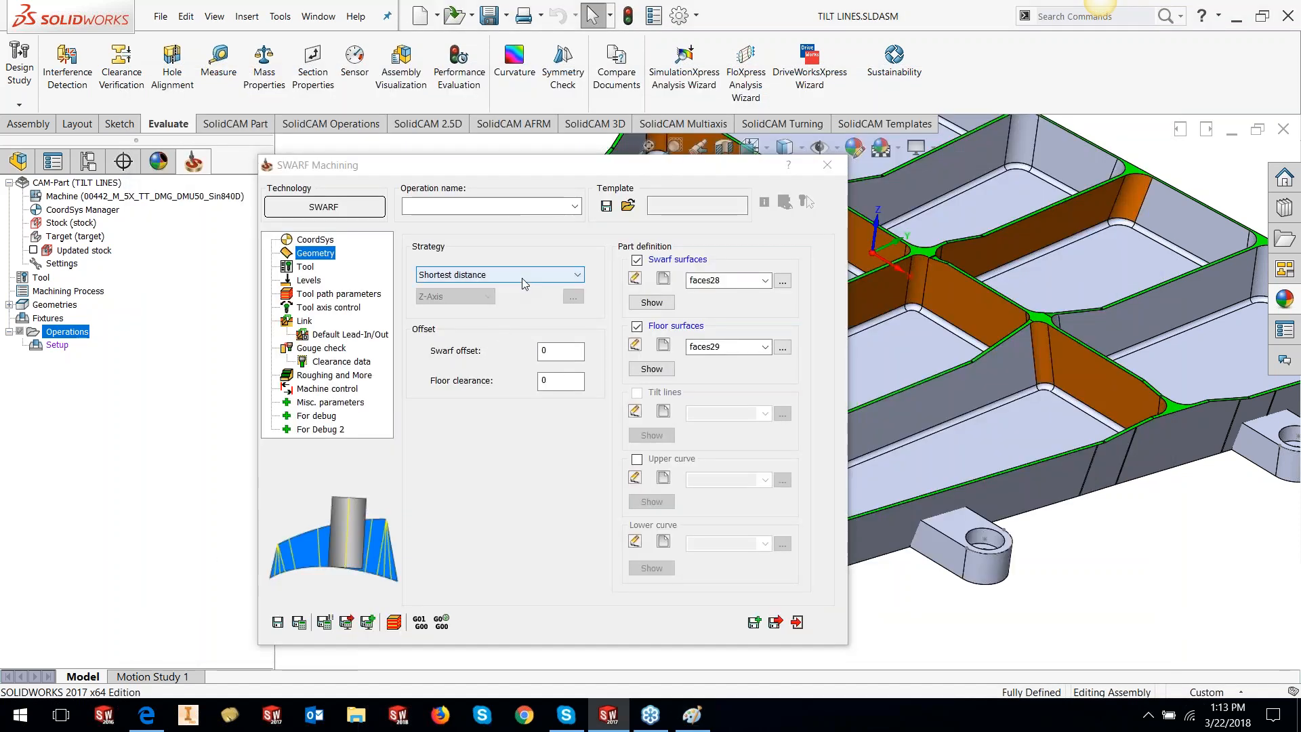
Restore the Automatic strategy and open the tool list on the Tool page
{"action": "left_click", "coordinate": [523, 283]}
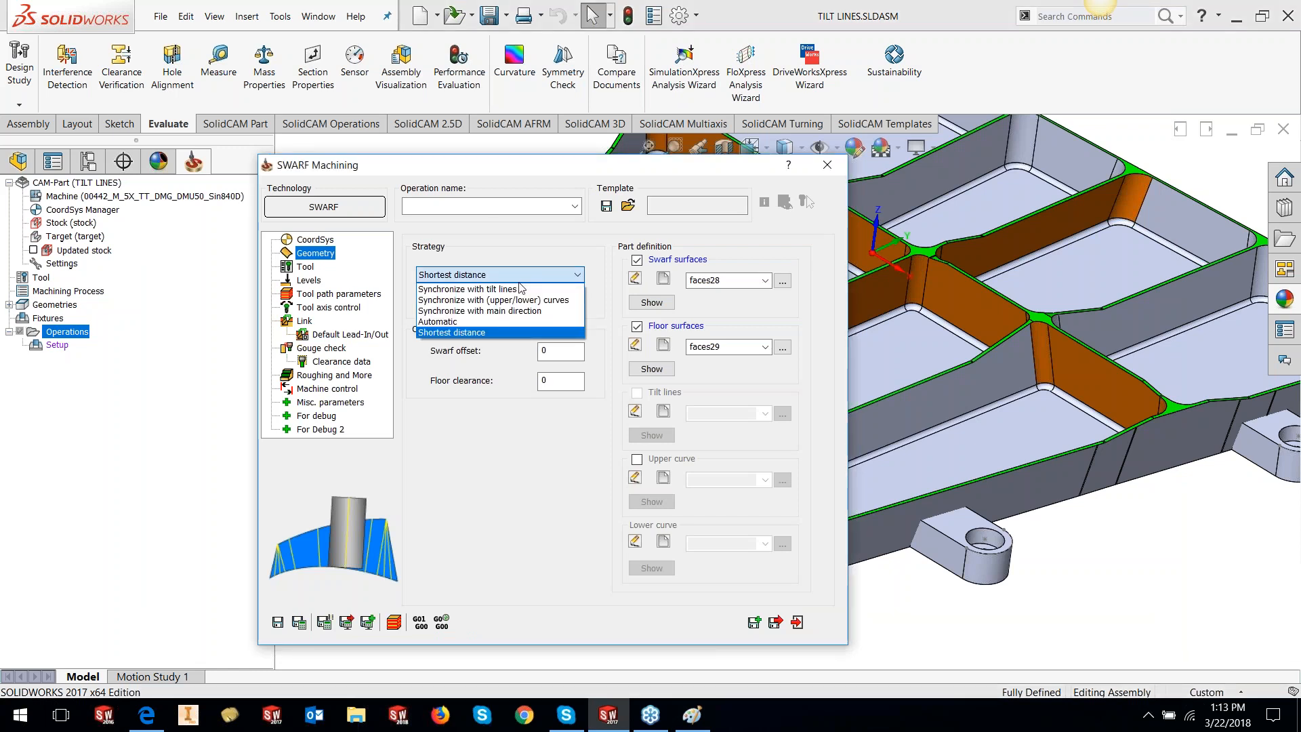
{"action": "left_click", "coordinate": [492, 323]}
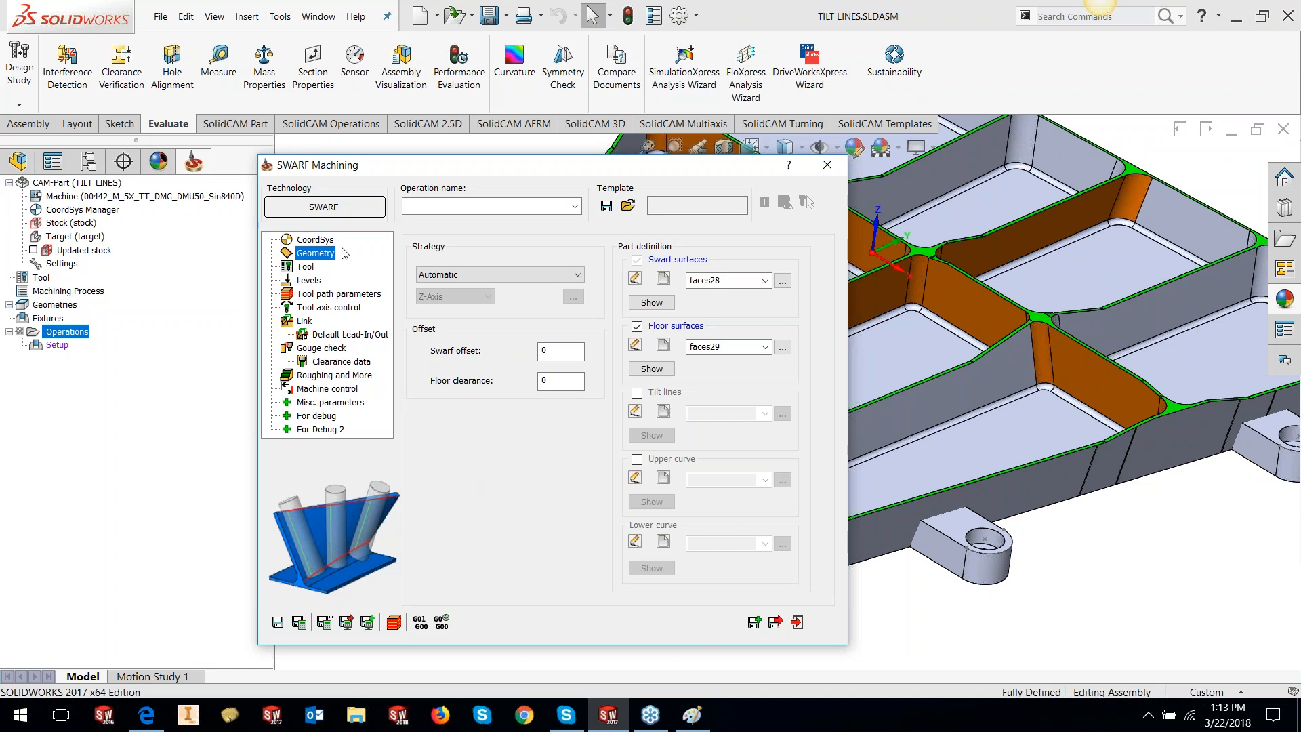
{"action": "left_click", "coordinate": [303, 266]}
{"action": "left_click", "coordinate": [505, 498]}
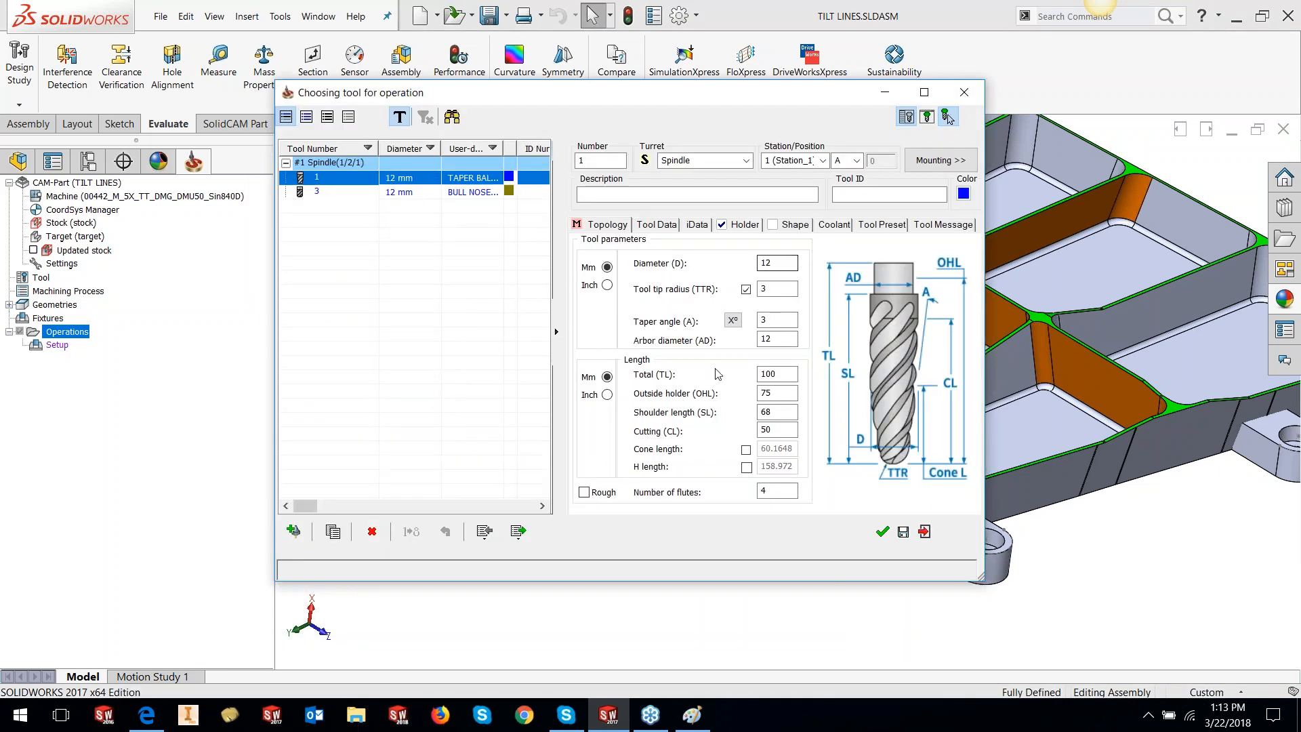
Review tip radius and taper angle, assign 12 mm tool 1, and view Levels
{"action": "left_click", "coordinate": [777, 289]}
{"action": "key", "text": "Tab"}
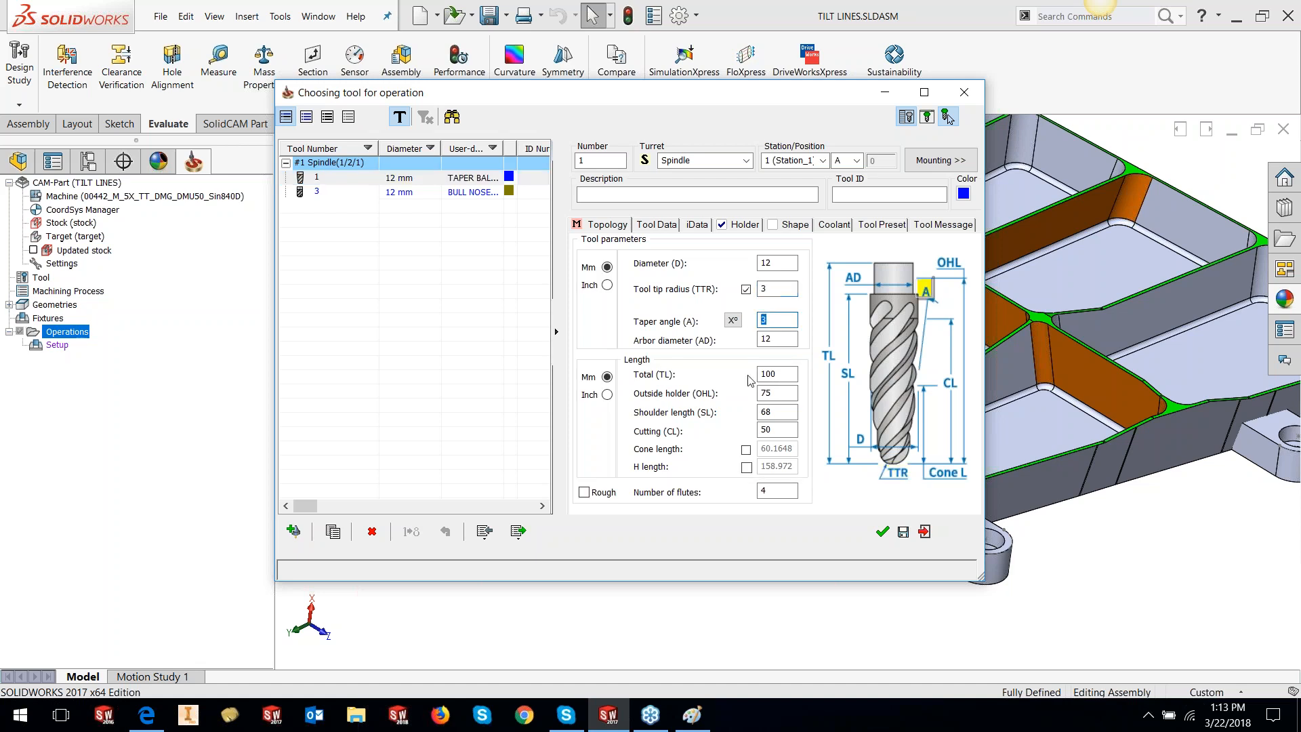
{"action": "left_click", "coordinate": [882, 532]}
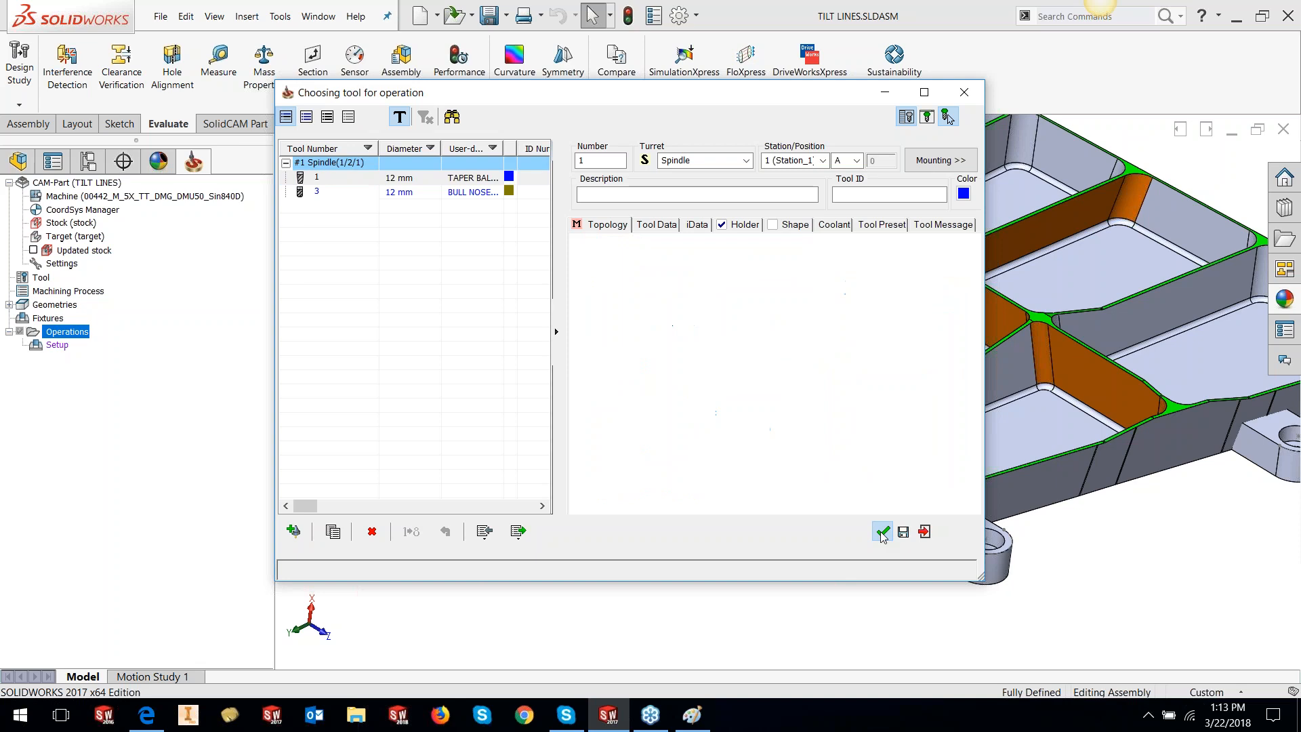
{"action": "left_click", "coordinate": [308, 280]}
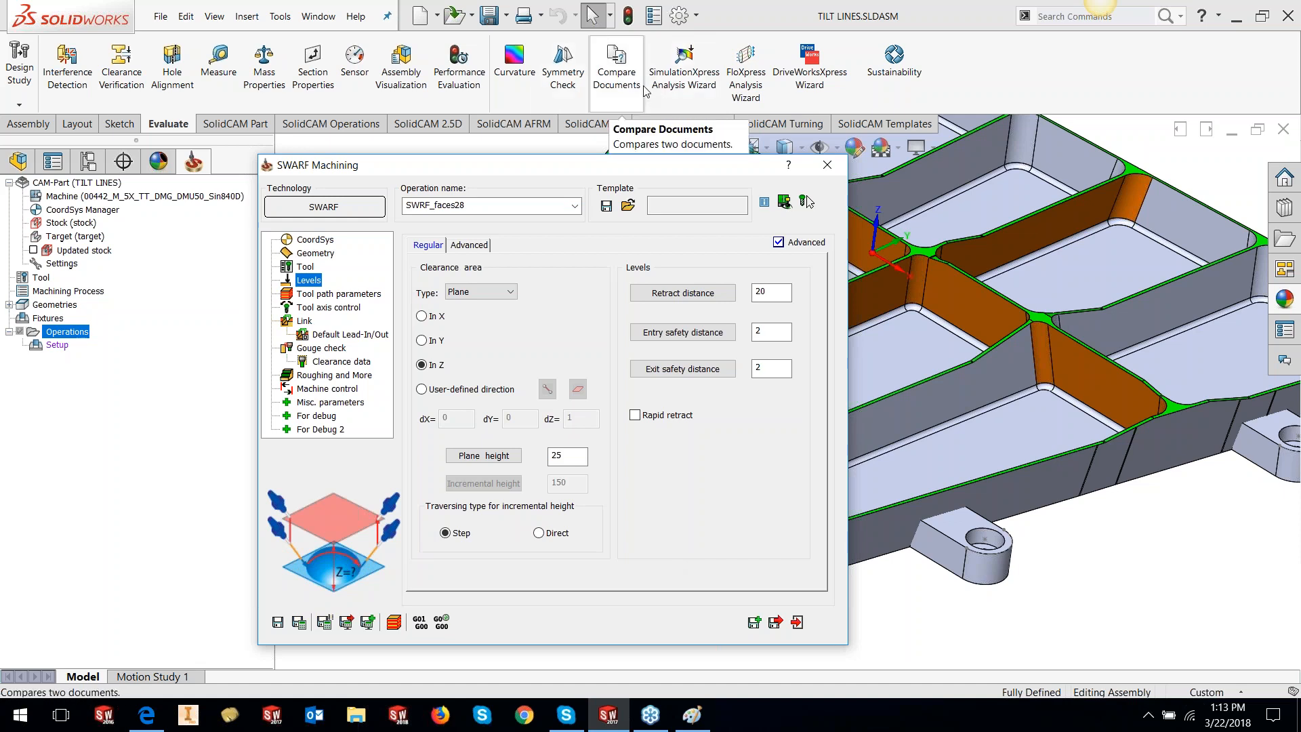
Review the Advanced and Regular level settings, then view tool path parameters
{"action": "left_click", "coordinate": [470, 244]}
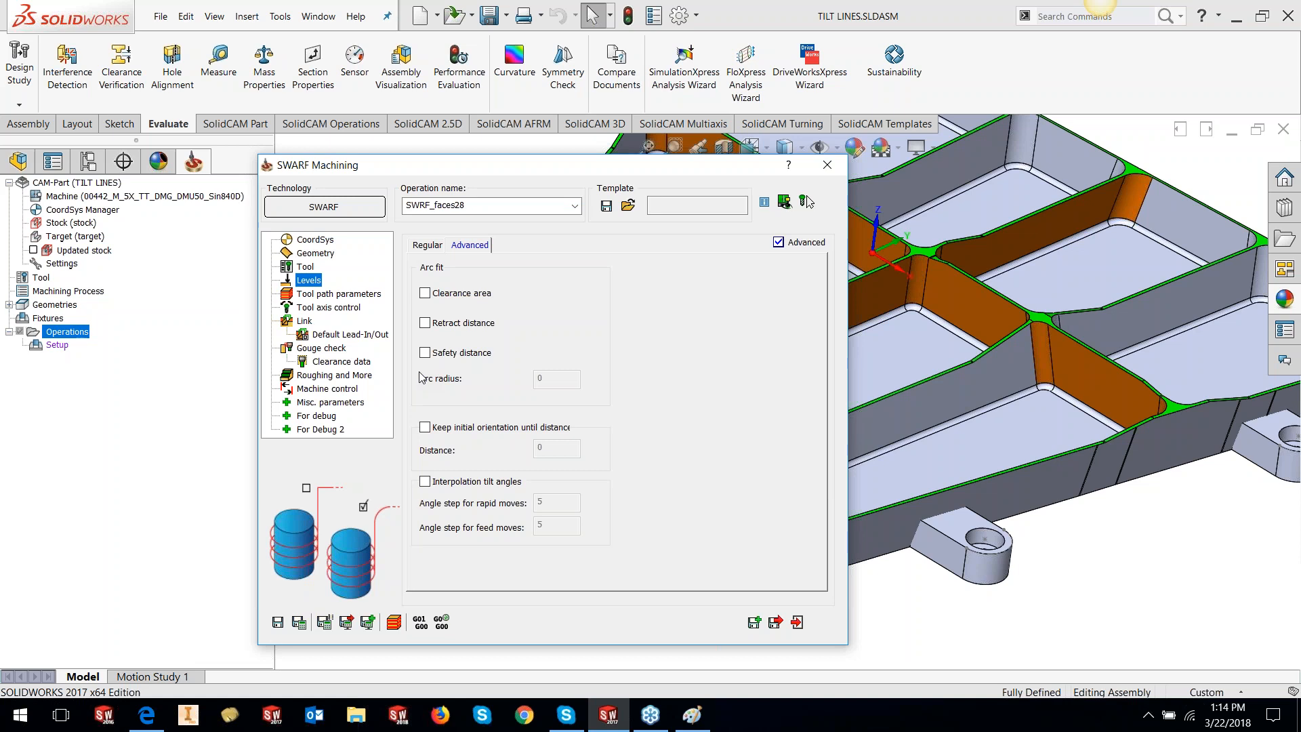
{"action": "left_click", "coordinate": [434, 246]}
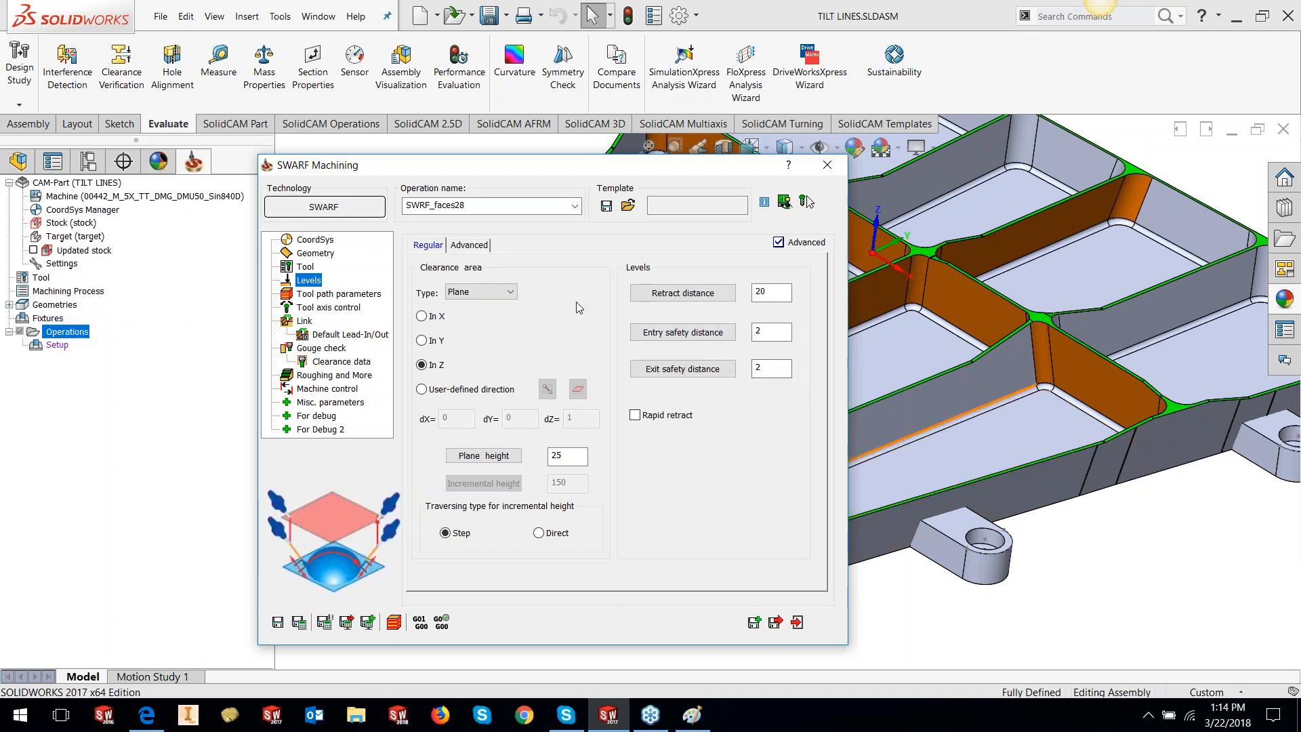
{"action": "left_click", "coordinate": [363, 294]}
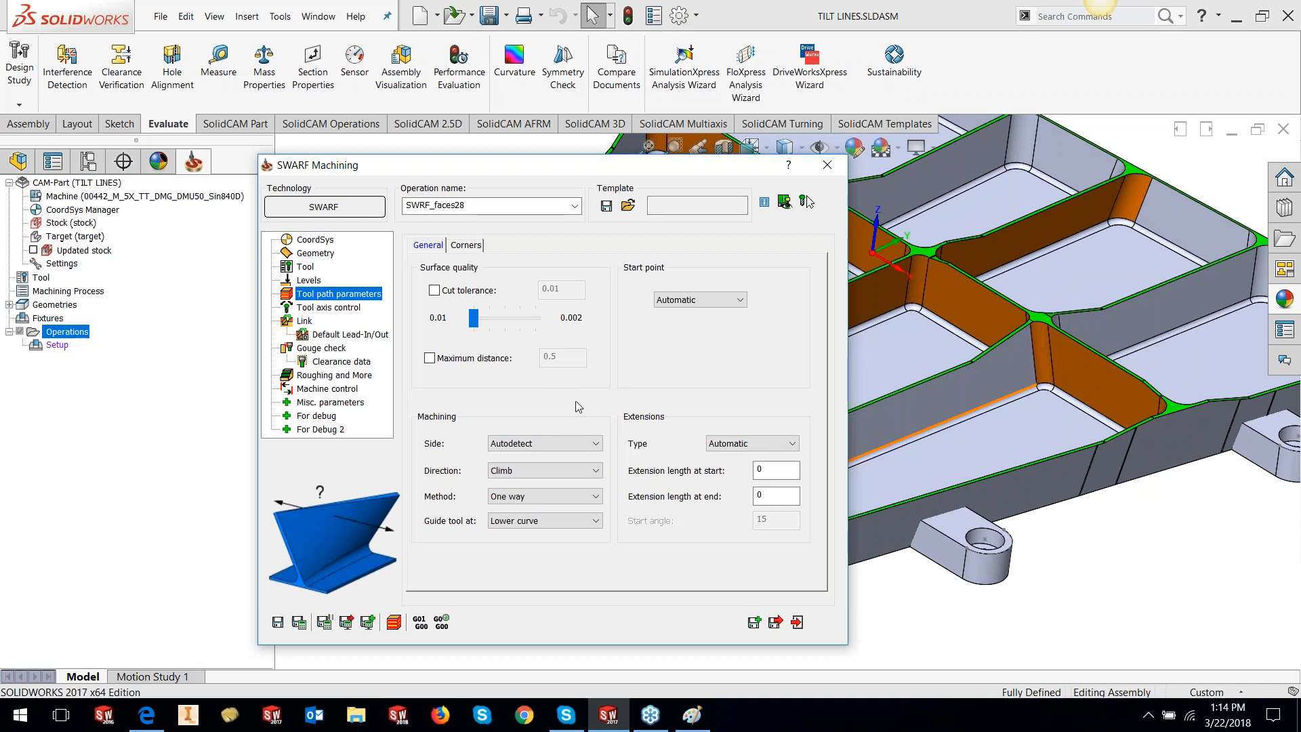
{"action": "left_click", "coordinate": [739, 301]}
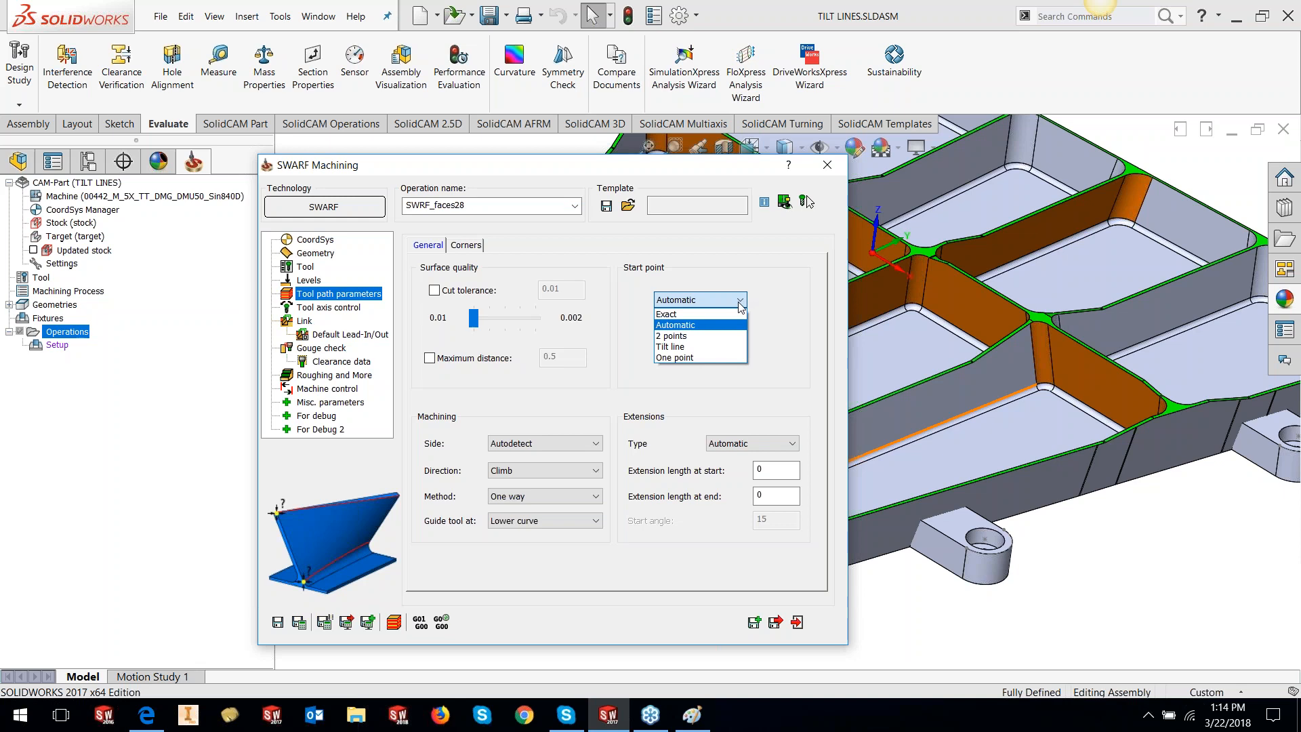
{"action": "left_click", "coordinate": [731, 326]}
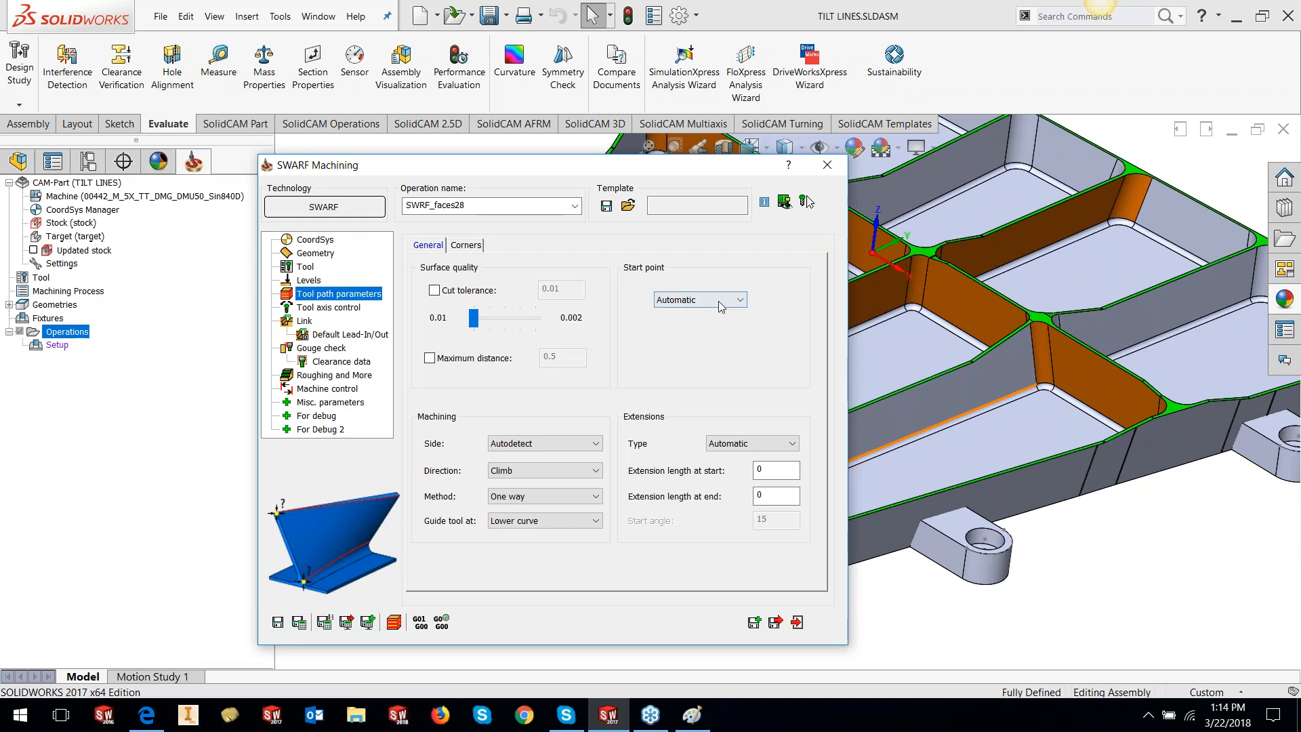
{"action": "left_click", "coordinate": [722, 300]}
{"action": "left_click", "coordinate": [715, 315]}
{"action": "left_click", "coordinate": [691, 298]}
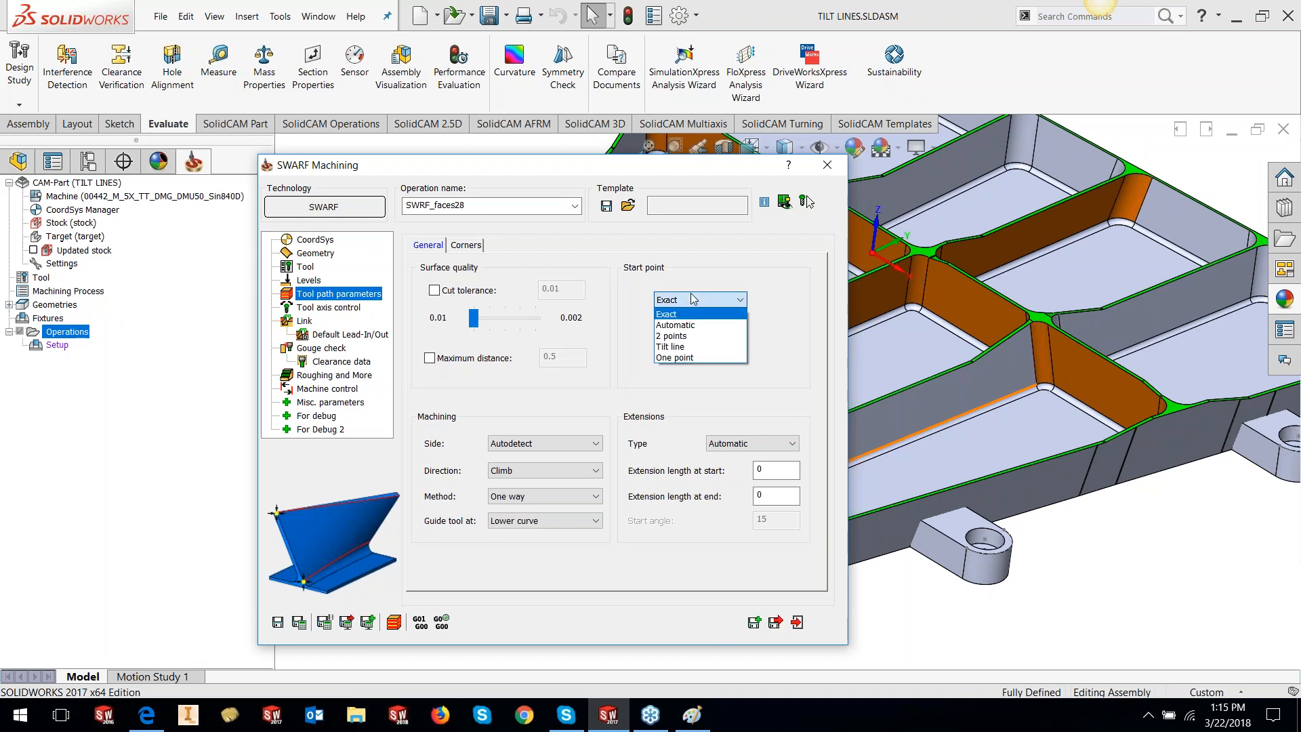
{"action": "left_click", "coordinate": [673, 336]}
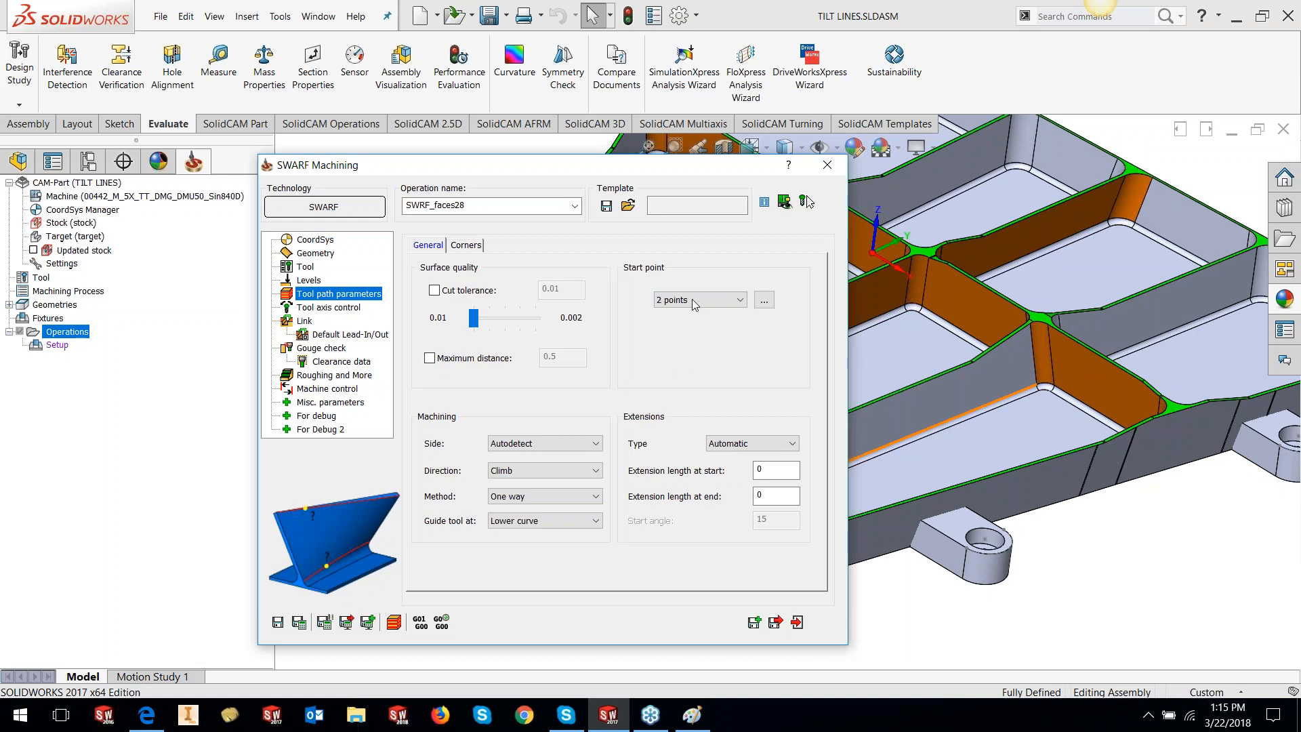
{"action": "left_click", "coordinate": [692, 299]}
{"action": "left_click", "coordinate": [692, 345]}
{"action": "left_click", "coordinate": [702, 300]}
{"action": "left_click", "coordinate": [704, 358]}
{"action": "left_click", "coordinate": [697, 299]}
{"action": "left_click", "coordinate": [698, 322]}
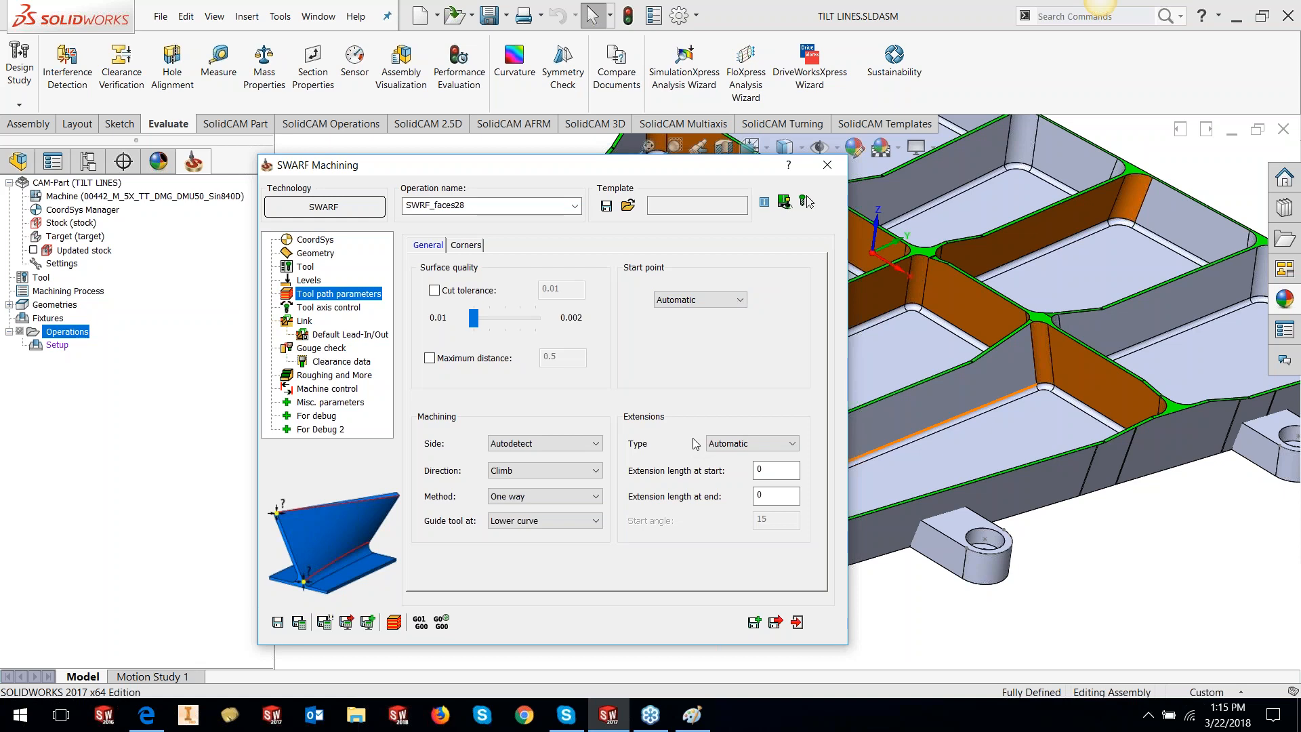
{"action": "double_click", "coordinate": [548, 166]}
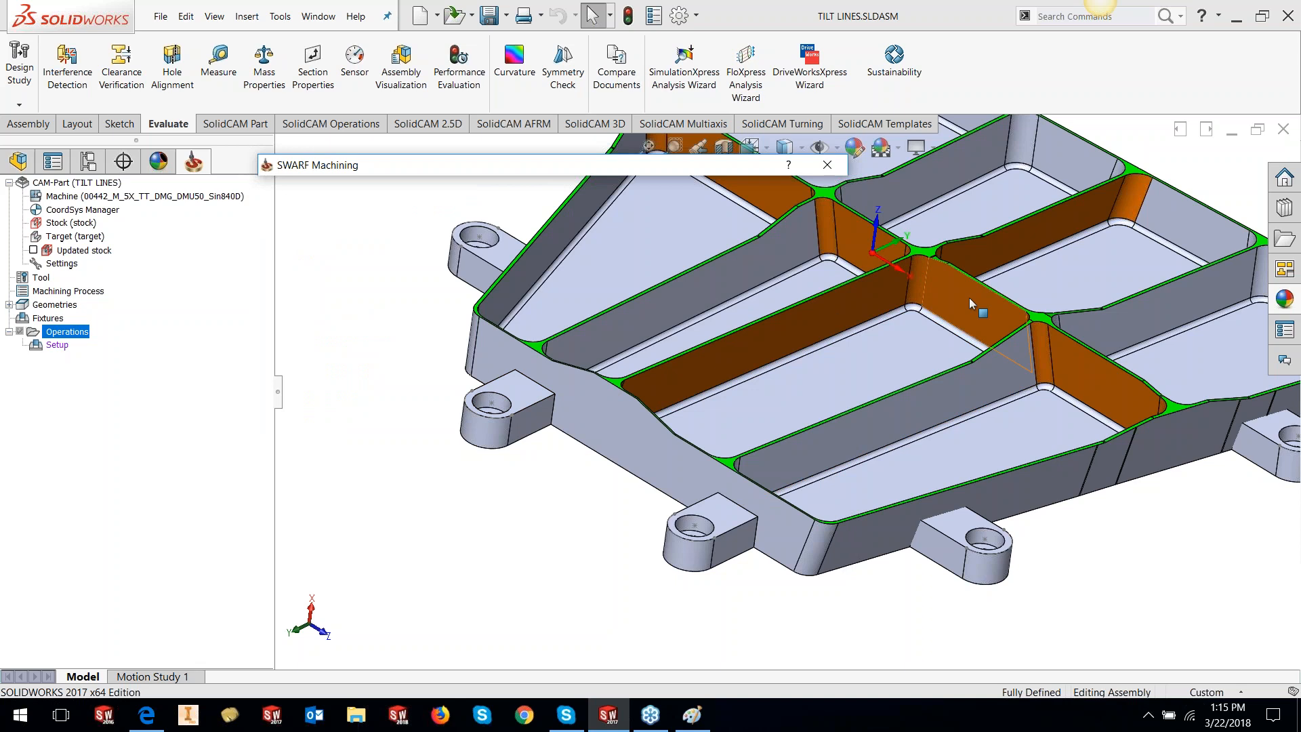
{"action": "left_click", "coordinate": [843, 313]}
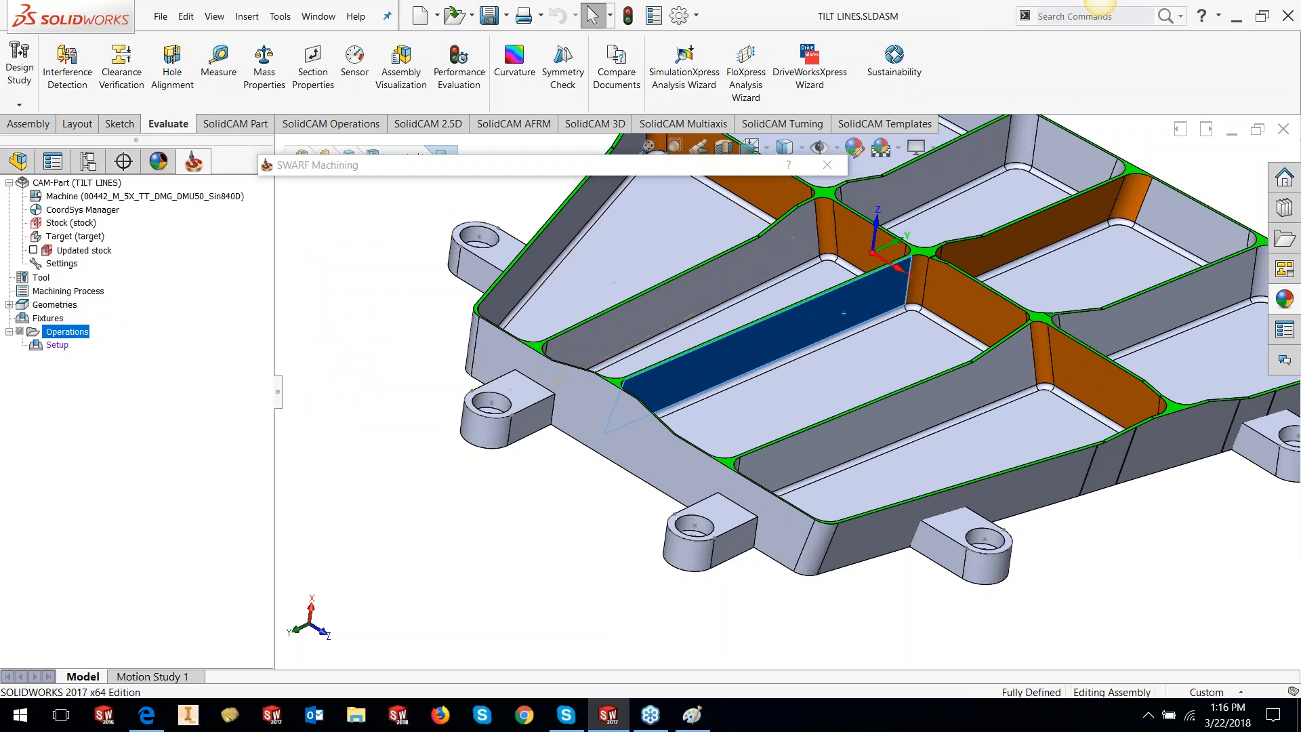
{"action": "left_click", "coordinate": [429, 316]}
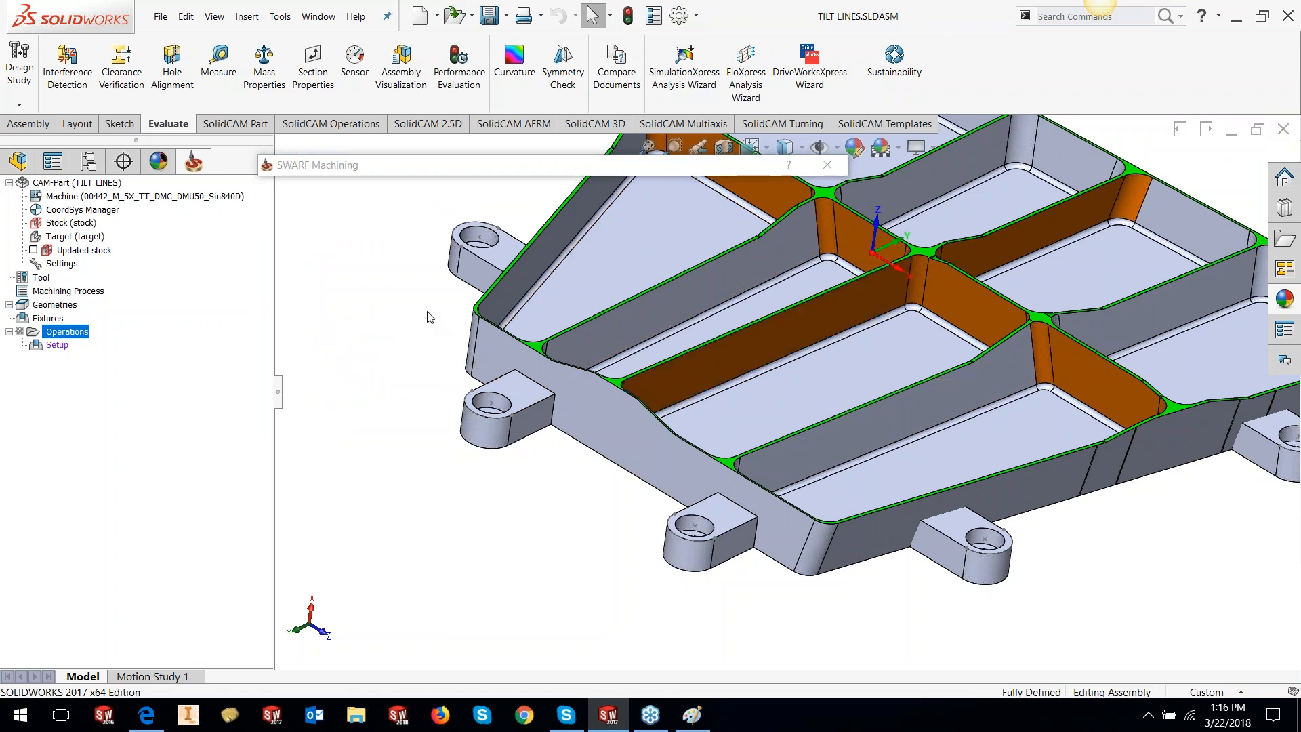
{"action": "left_click", "coordinate": [447, 177]}
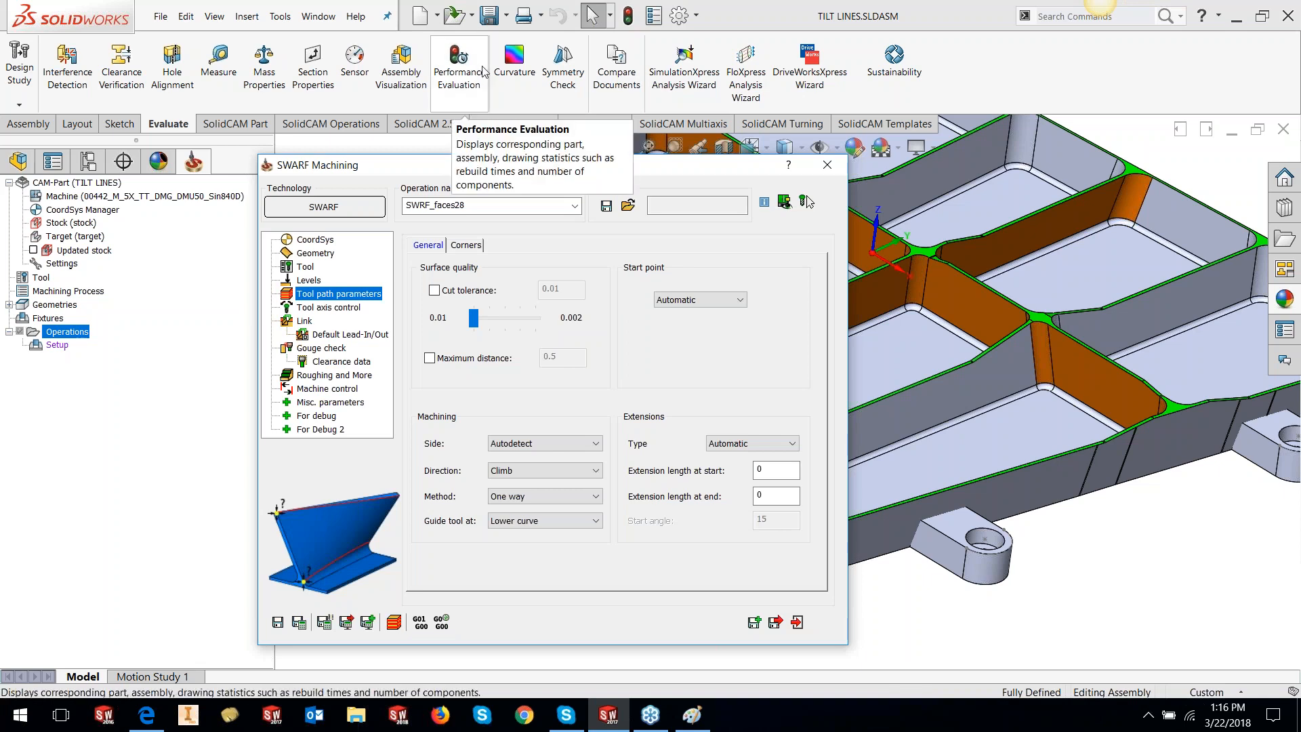
Set the SWARF machining side to Surface normal
{"action": "left_click_drag", "start_coordinate": [444, 166], "coordinate": [234, 138]}
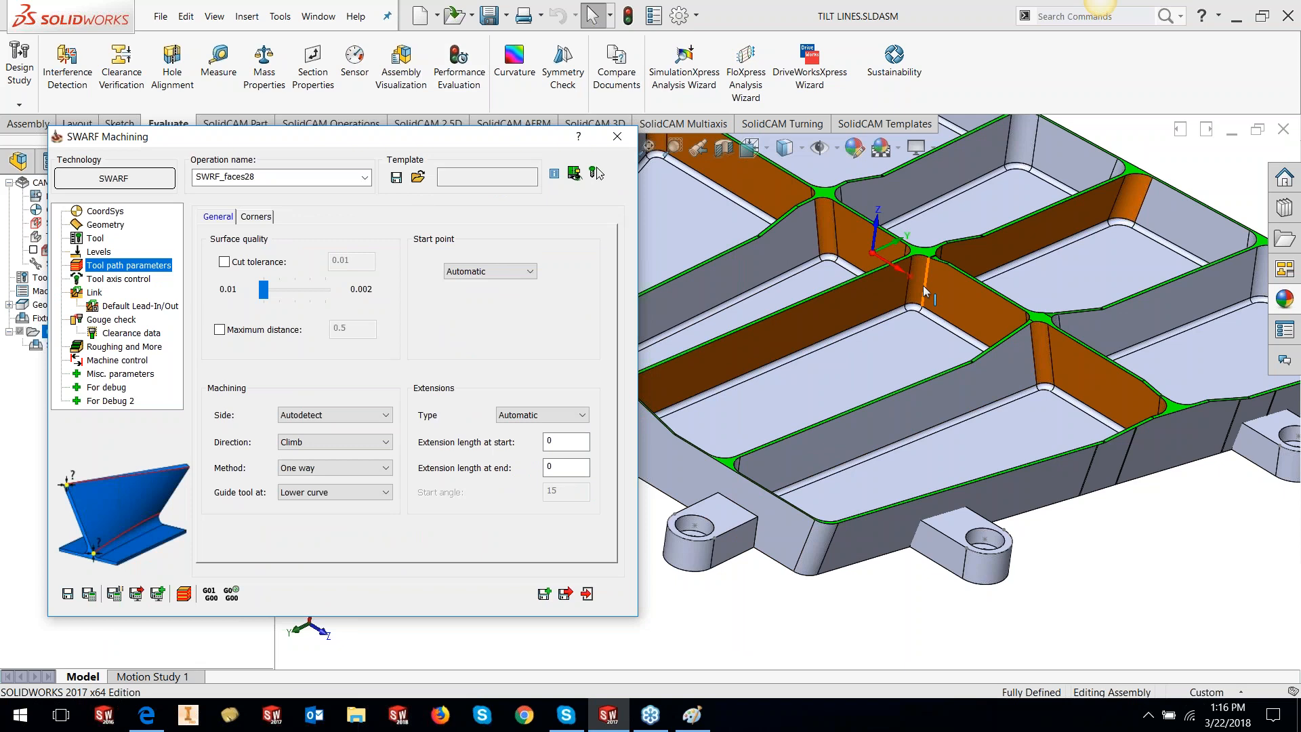
{"action": "left_click_drag", "start_coordinate": [384, 142], "coordinate": [596, 141]}
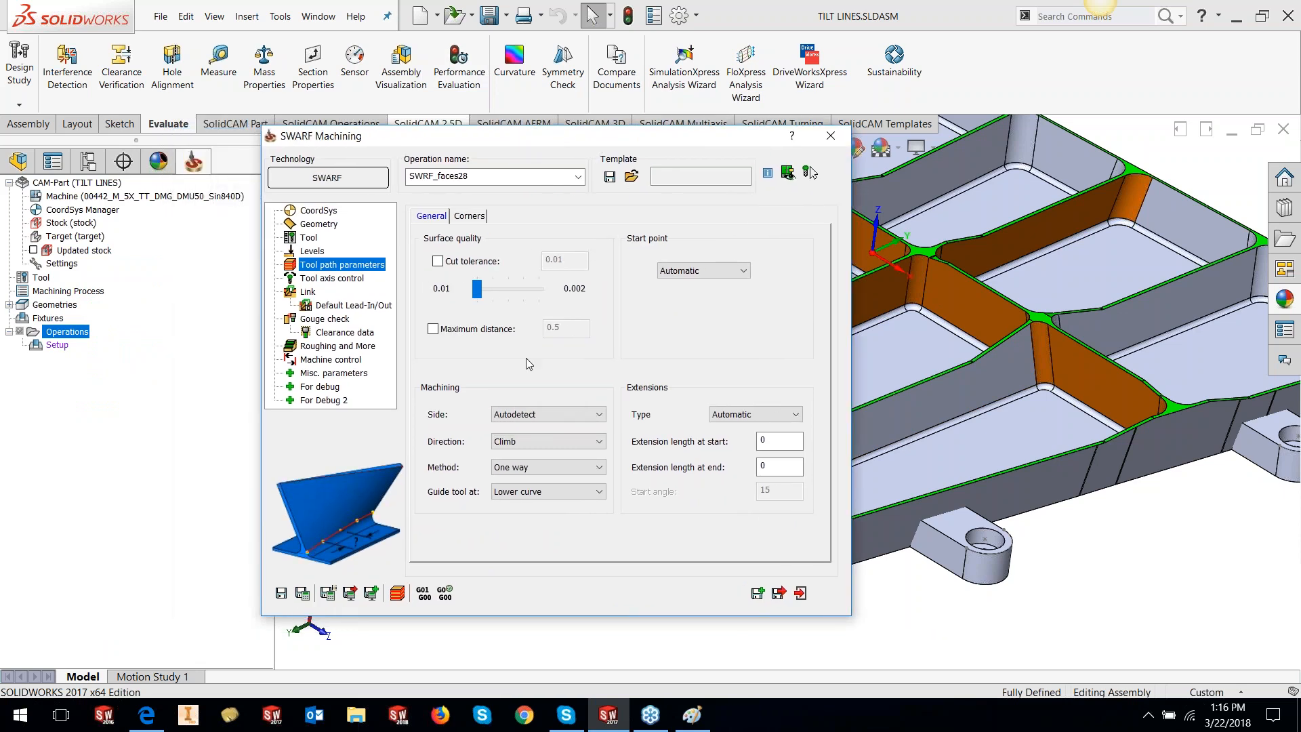
{"action": "left_click", "coordinate": [533, 409]}
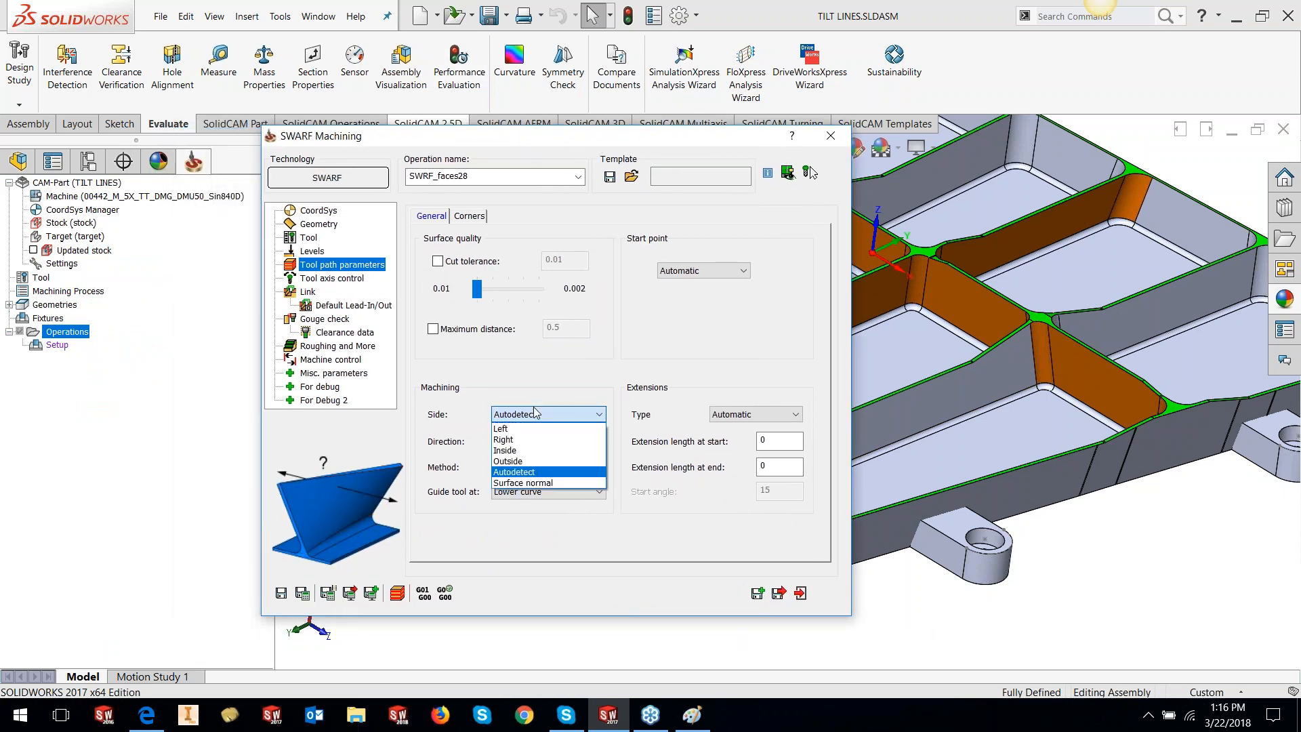
{"action": "left_click", "coordinate": [545, 483]}
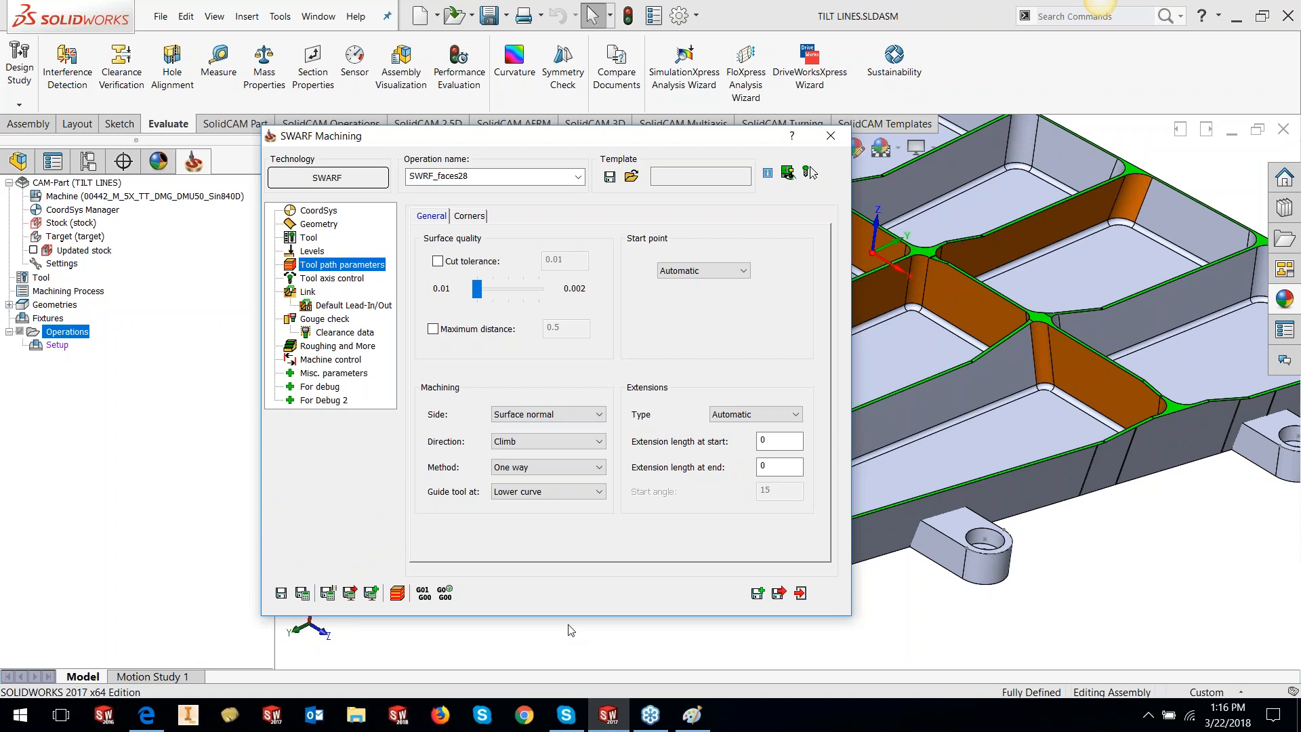
Keep the One way method and Lower curve tool guide, shifting the parameters window left
{"action": "mouse_move", "coordinate": [552, 445]}
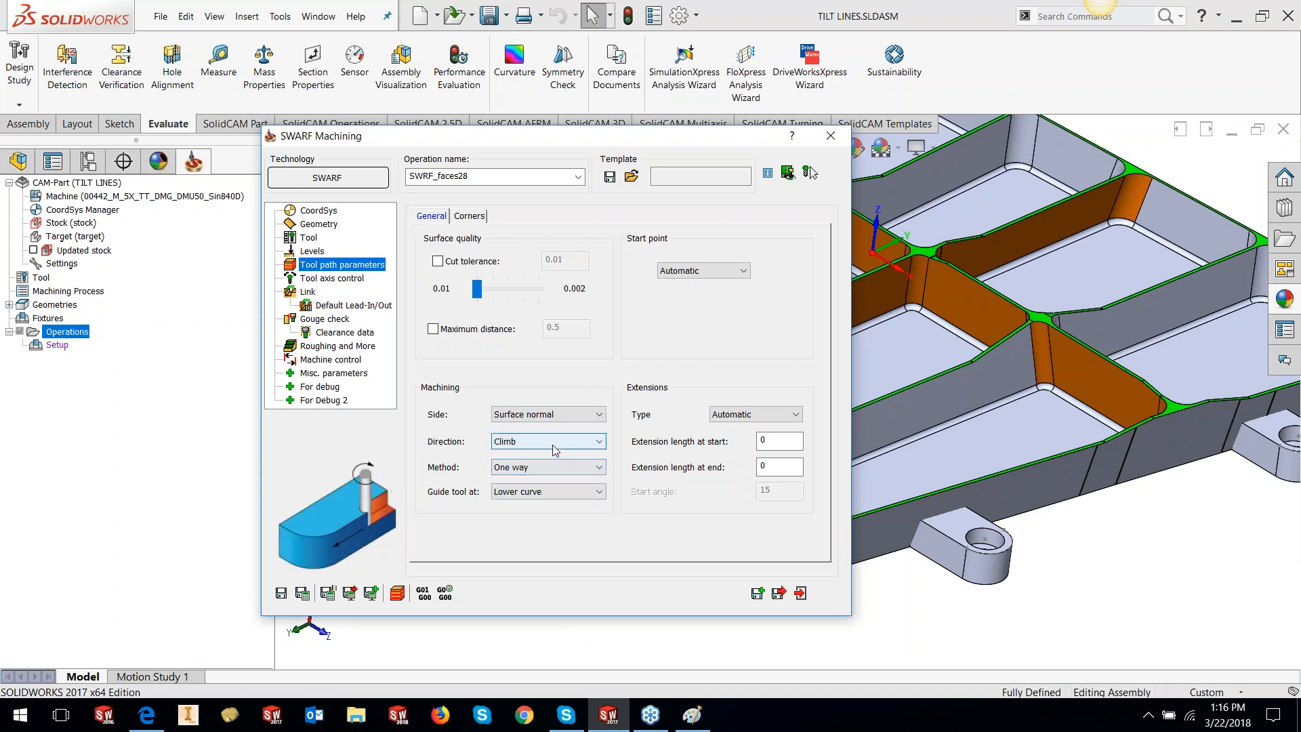
{"action": "left_click", "coordinate": [544, 468]}
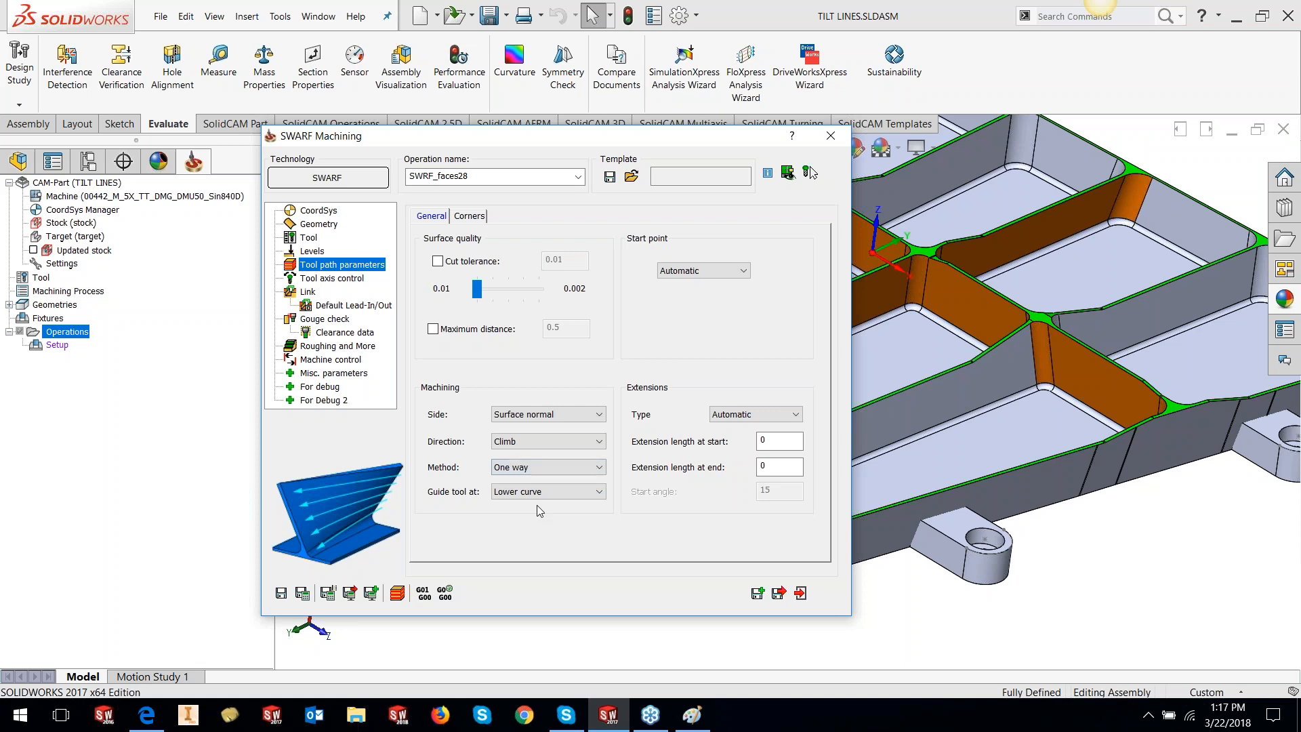
{"action": "left_click", "coordinate": [542, 492]}
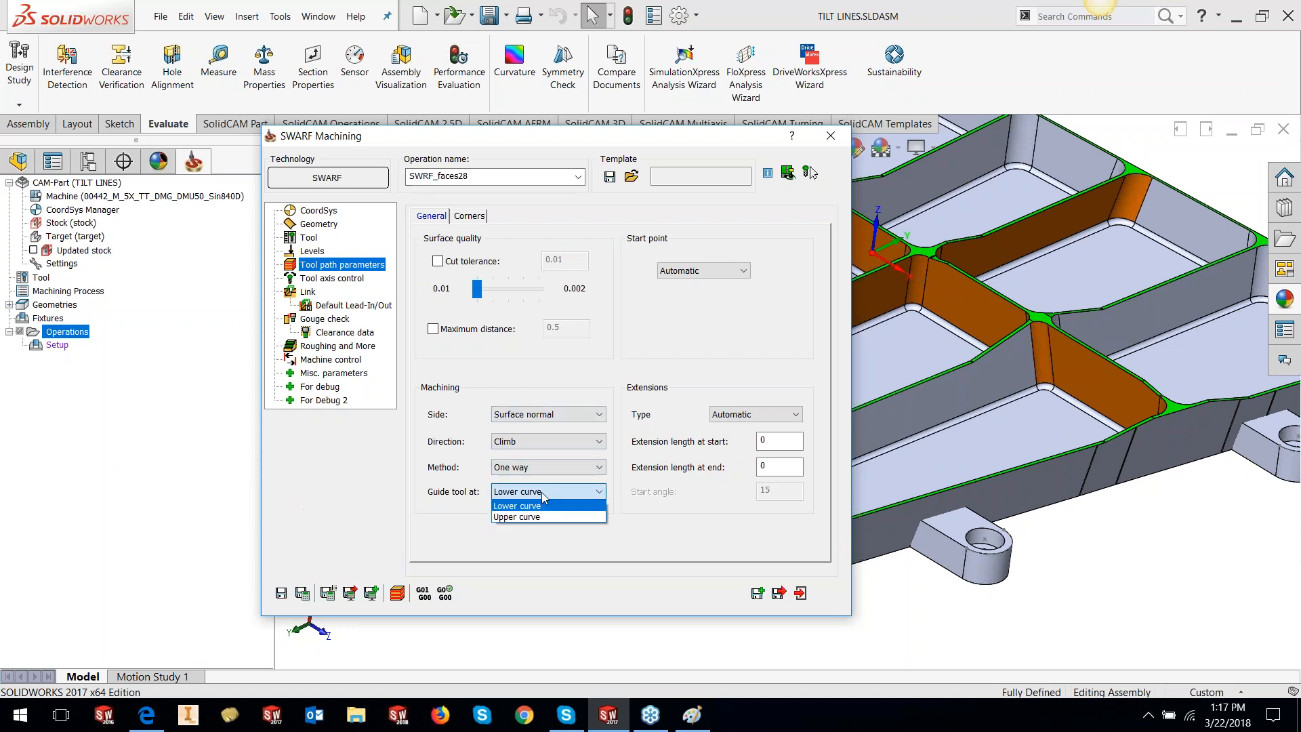
{"action": "left_click", "coordinate": [560, 145]}
{"action": "left_click_drag", "start_coordinate": [481, 135], "coordinate": [201, 121]}
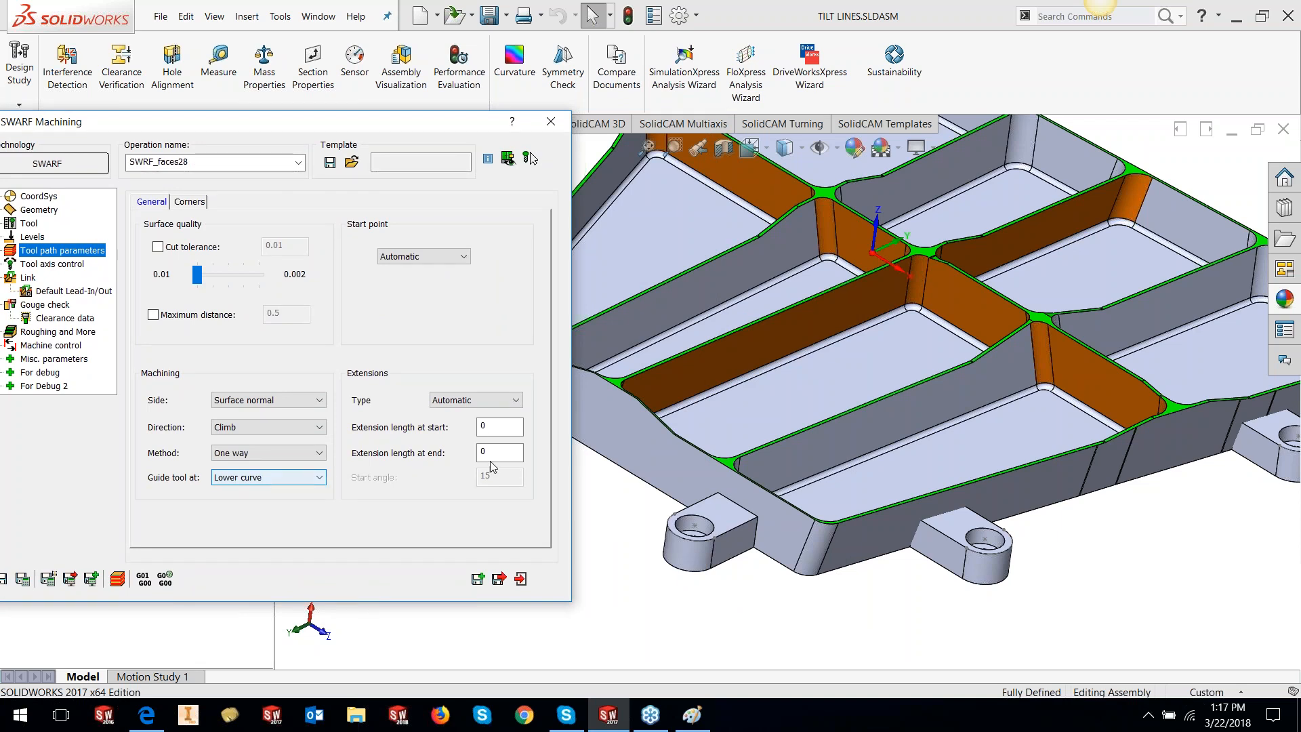
{"action": "left_click", "coordinate": [863, 306]}
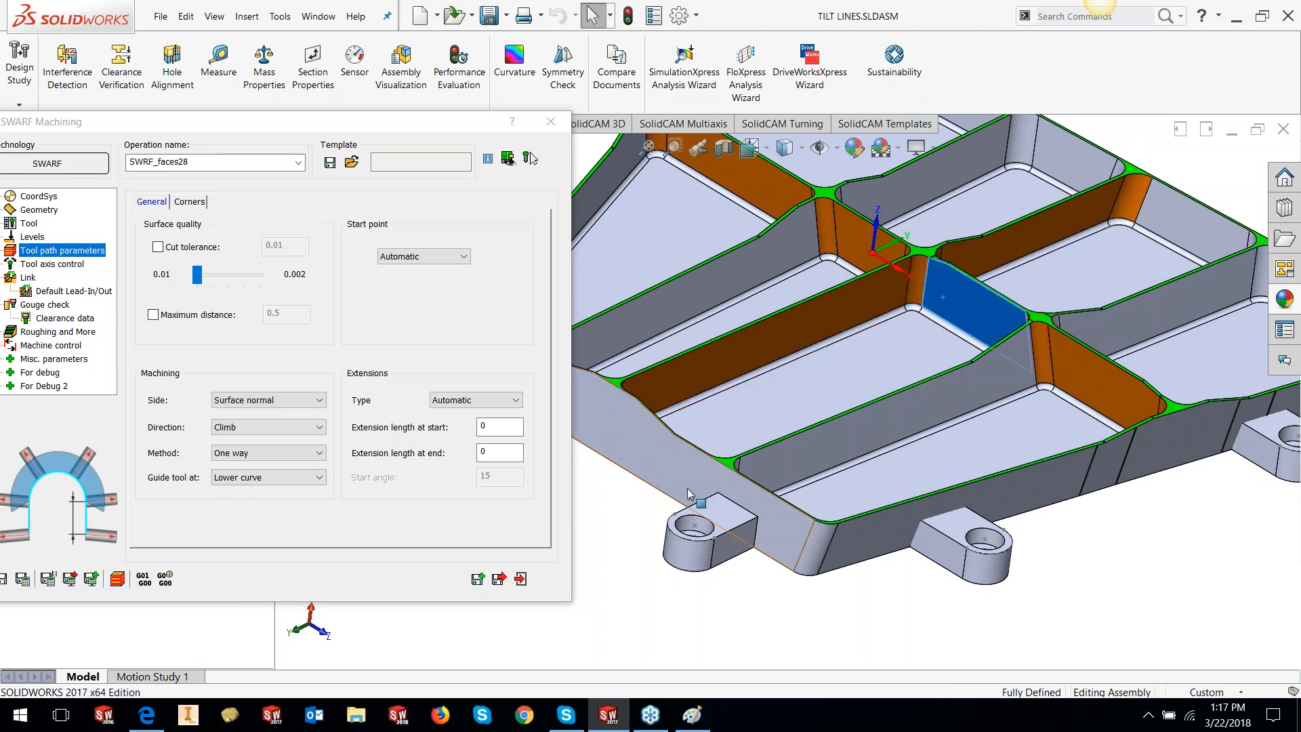
{"action": "left_click", "coordinate": [640, 536]}
{"action": "scroll", "coordinate": [763, 293], "scroll_direction": "down", "scroll_amount": 1}
{"action": "scroll", "coordinate": [787, 318], "scroll_direction": "down", "scroll_amount": 1}
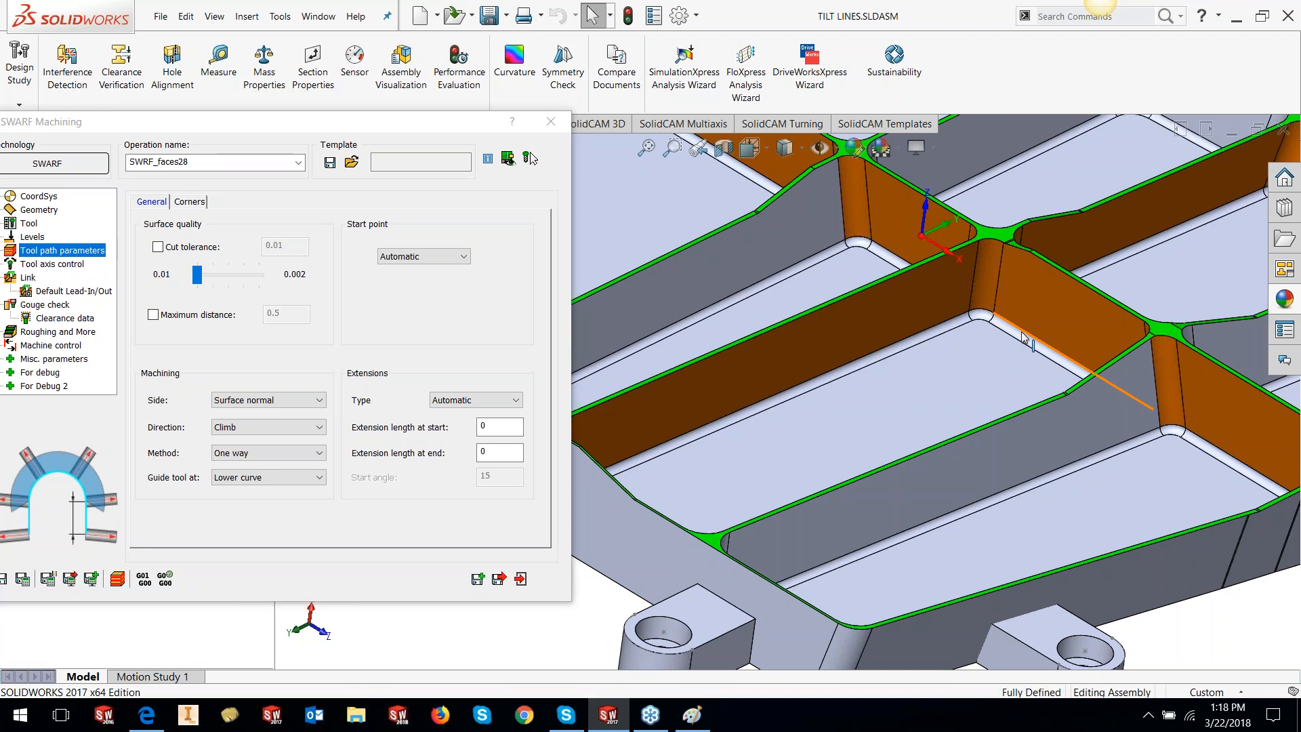
{"action": "left_click_drag", "start_coordinate": [185, 123], "coordinate": [374, 119]}
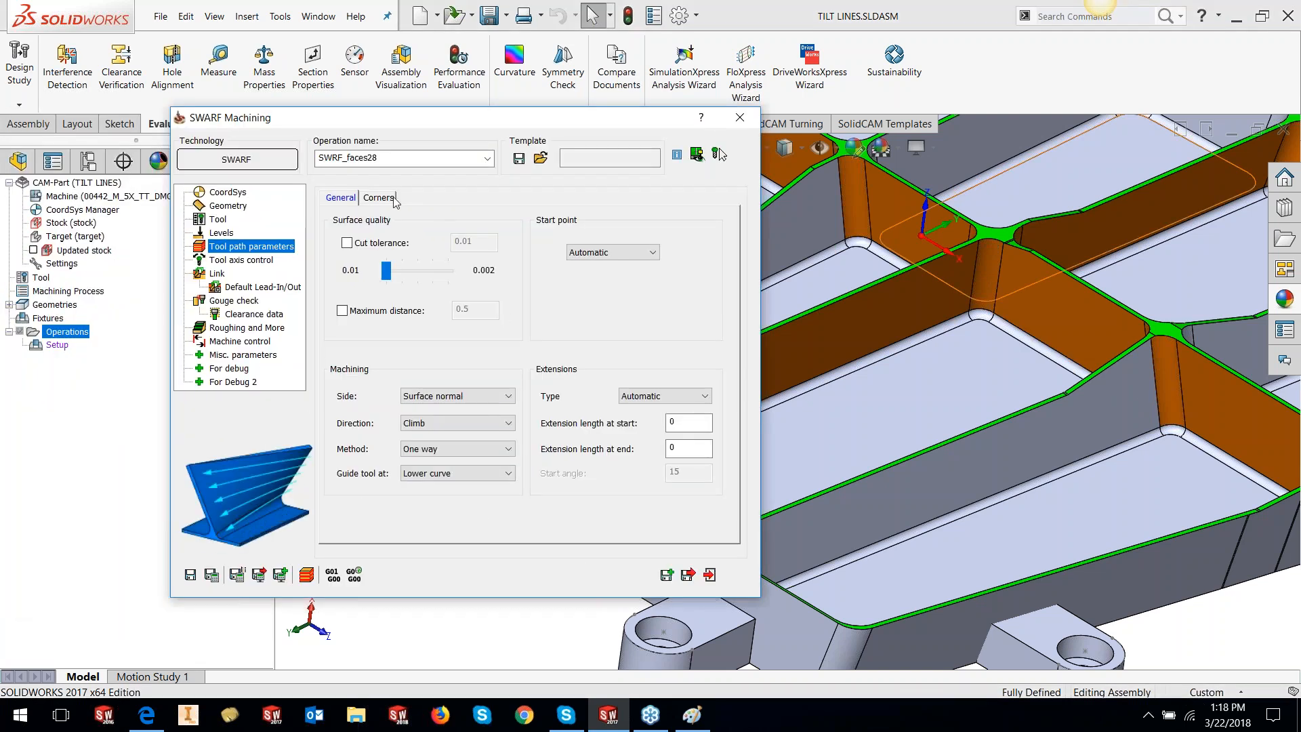
{"action": "left_click", "coordinate": [256, 263]}
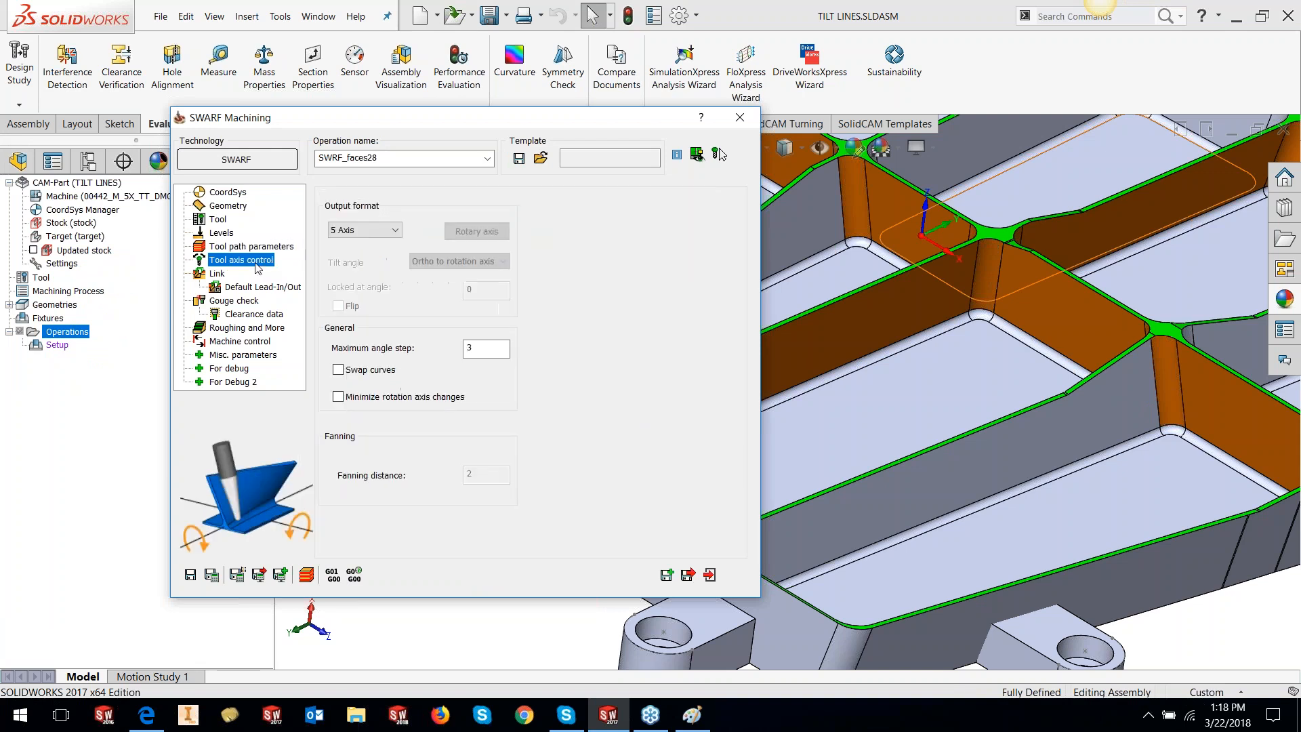
{"action": "left_click", "coordinate": [359, 372]}
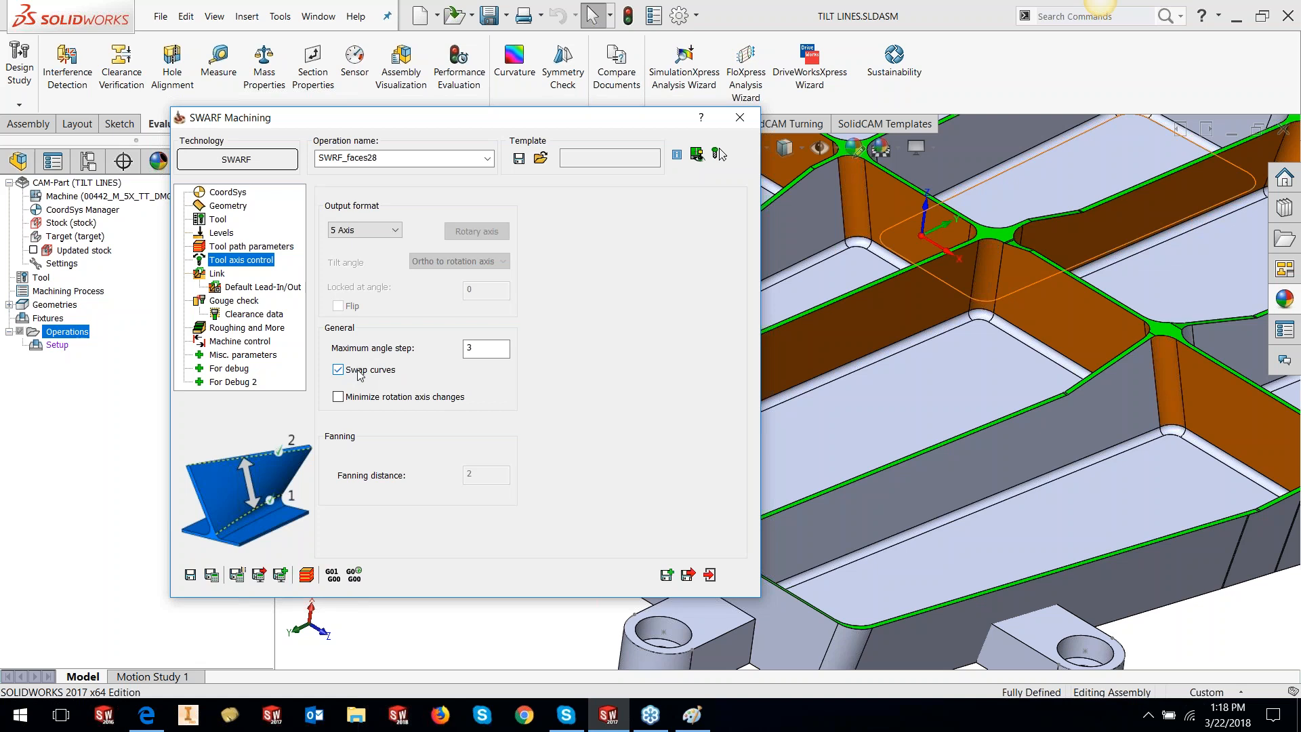
{"action": "left_click", "coordinate": [359, 374]}
{"action": "left_click", "coordinate": [224, 247]}
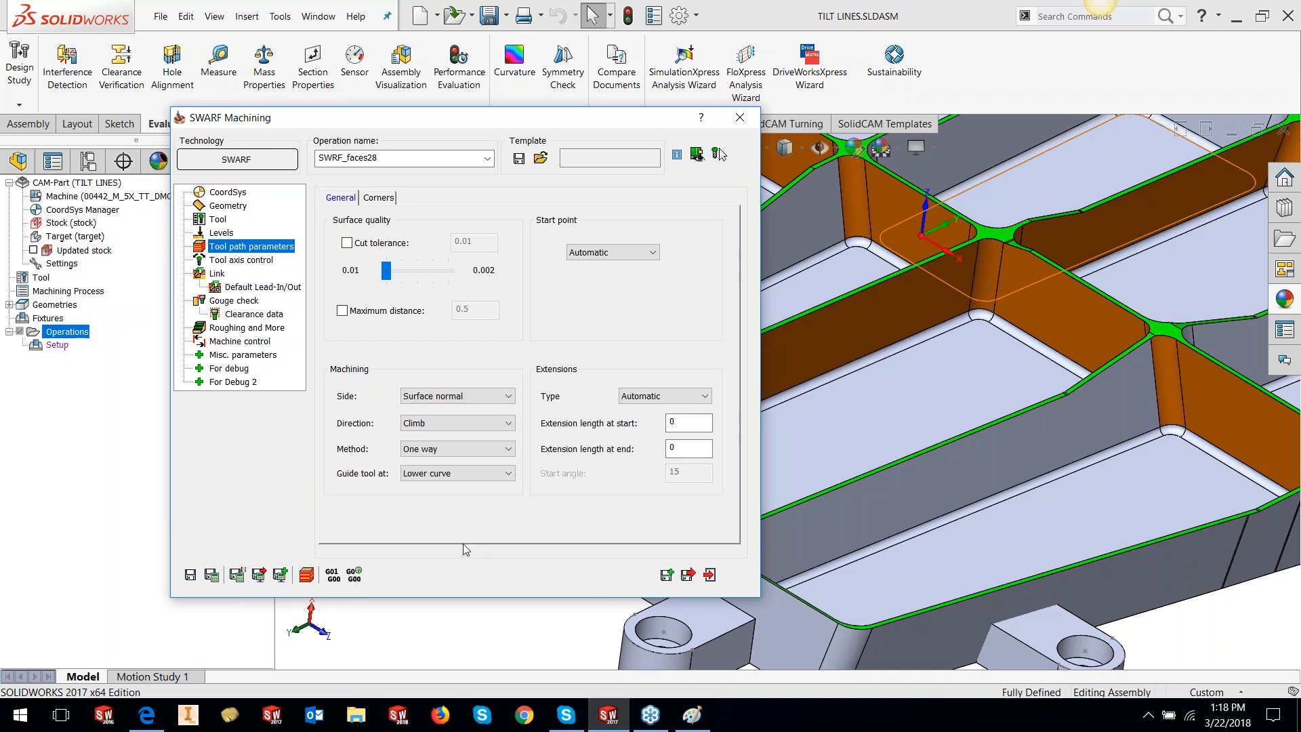
{"action": "mouse_move", "coordinate": [452, 478]}
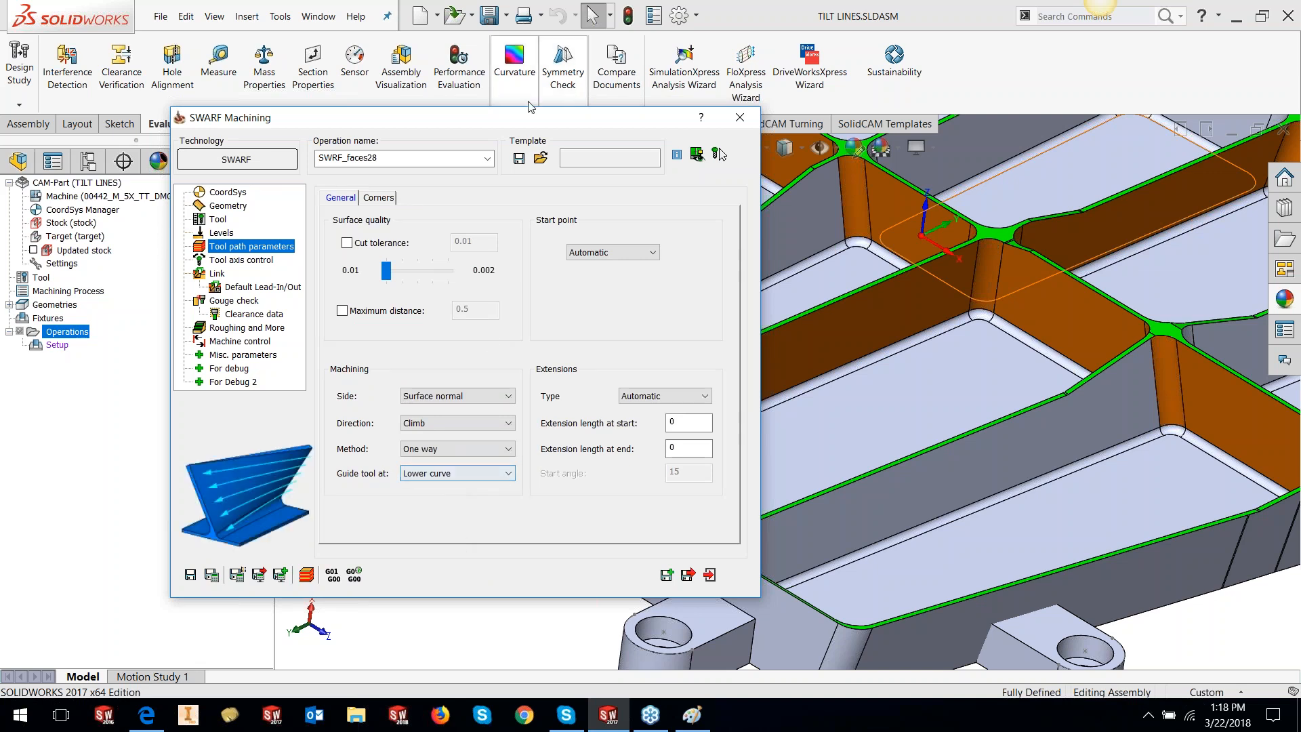
{"action": "double_click", "coordinate": [496, 125]}
{"action": "scroll", "coordinate": [861, 317], "scroll_direction": "down", "scroll_amount": 3}
{"action": "middle_click", "coordinate": [983, 285]}
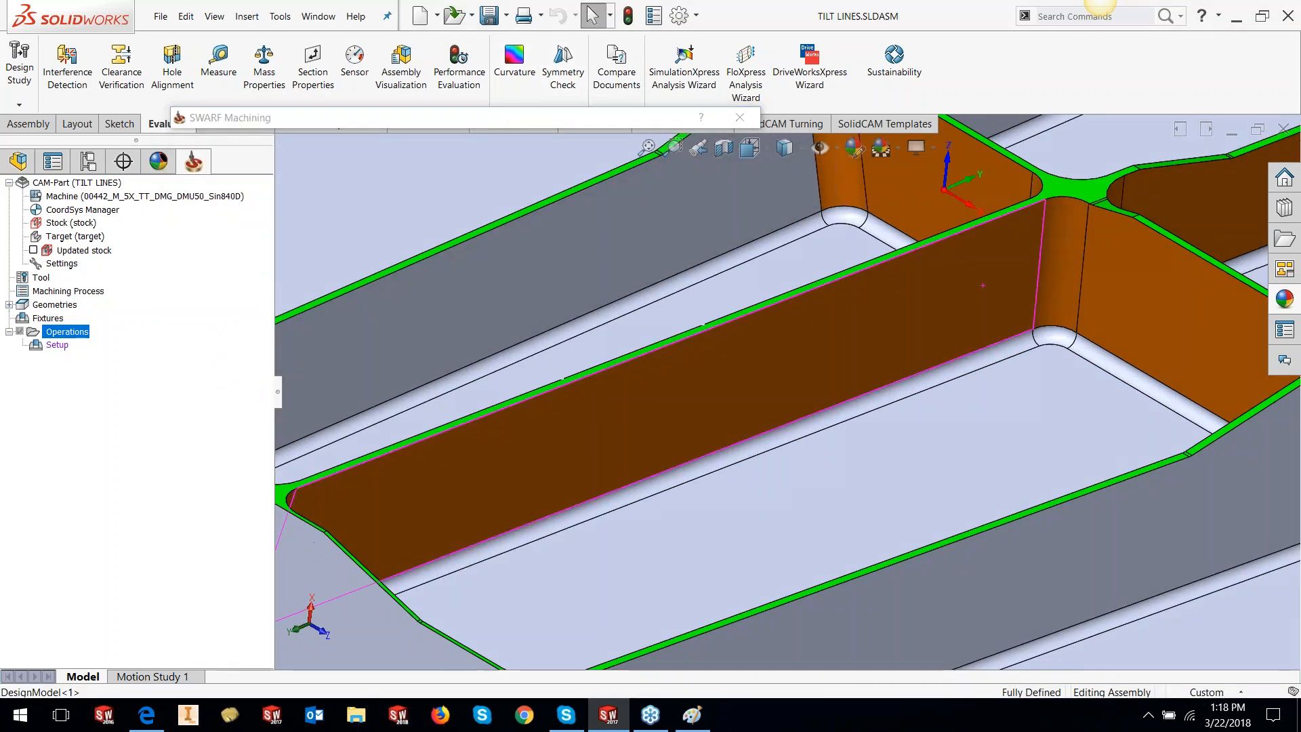
{"action": "middle_click_drag", "start_coordinate": [983, 285], "coordinate": [1002, 222]}
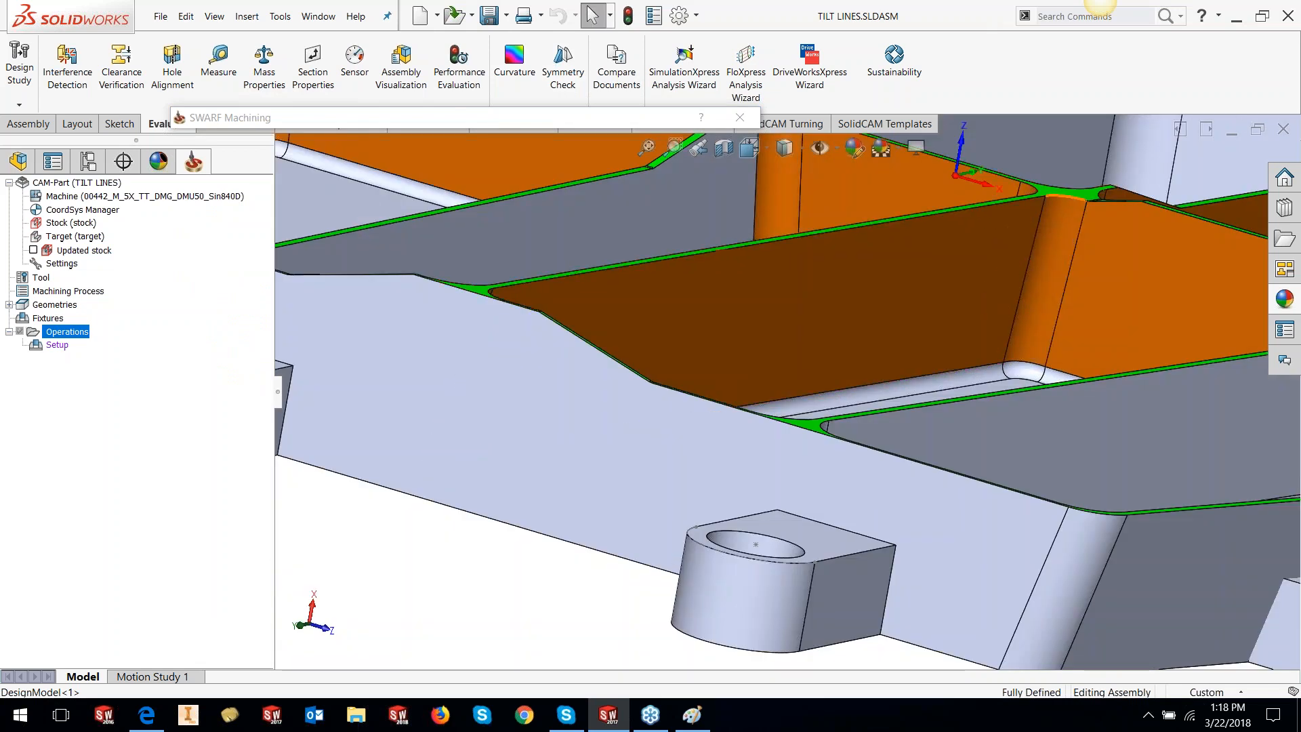
{"action": "scroll", "coordinate": [1003, 324], "scroll_direction": "up", "scroll_amount": 4}
{"action": "scroll", "coordinate": [1028, 401], "scroll_direction": "down", "scroll_amount": 1}
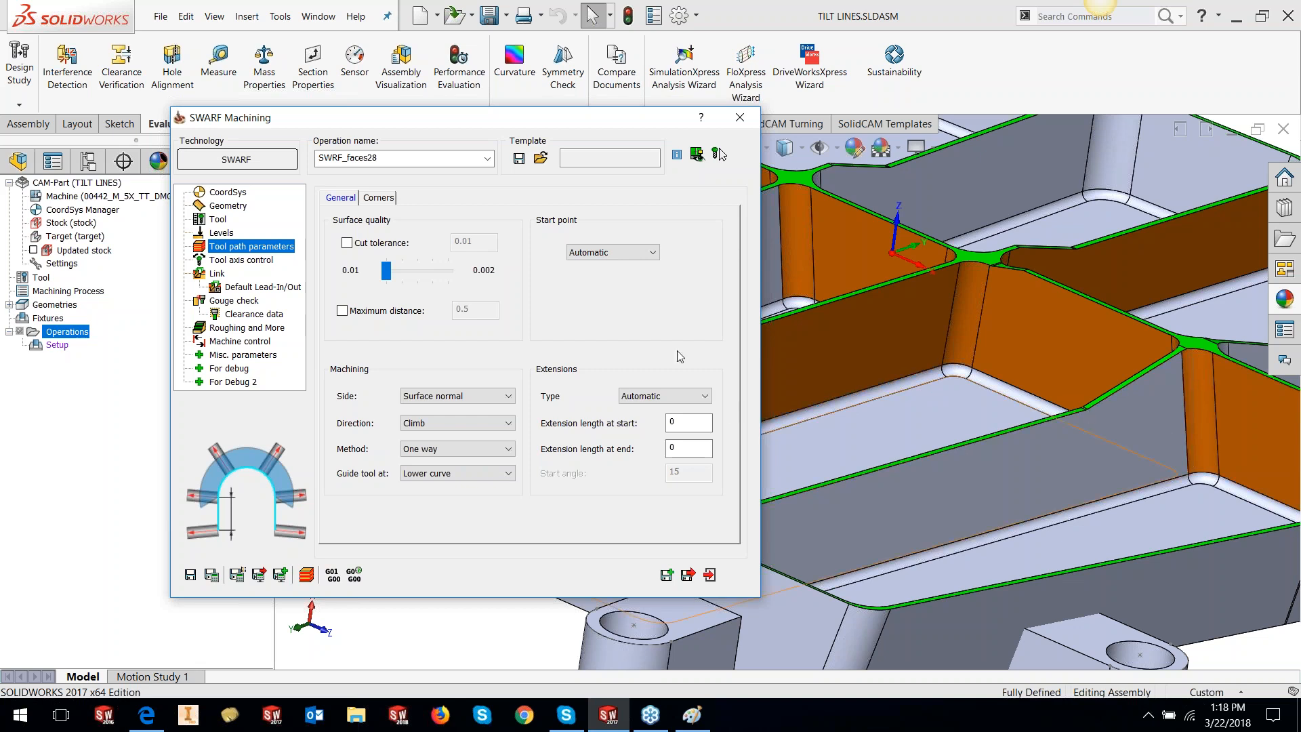
Keep Automatic extensions, check the start and end extension lengths, and show corner settings
{"action": "left_click", "coordinate": [704, 397]}
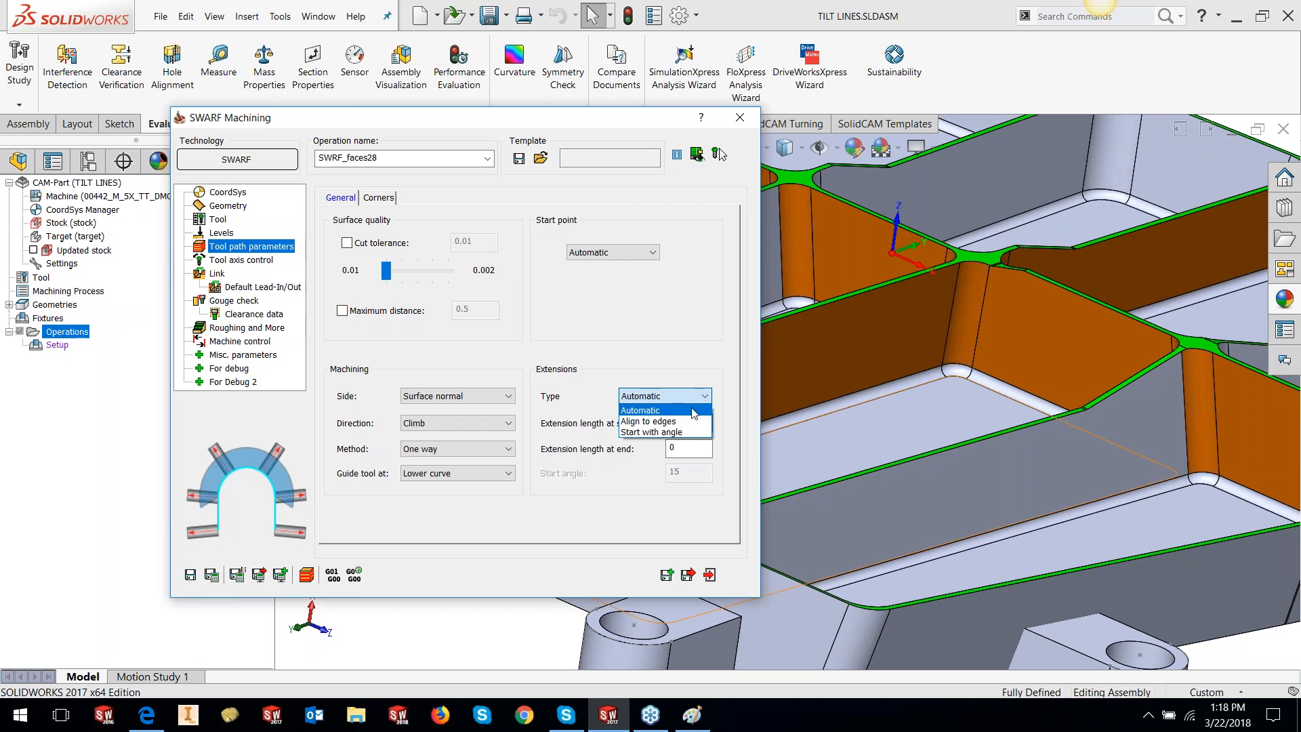
{"action": "left_click", "coordinate": [656, 411]}
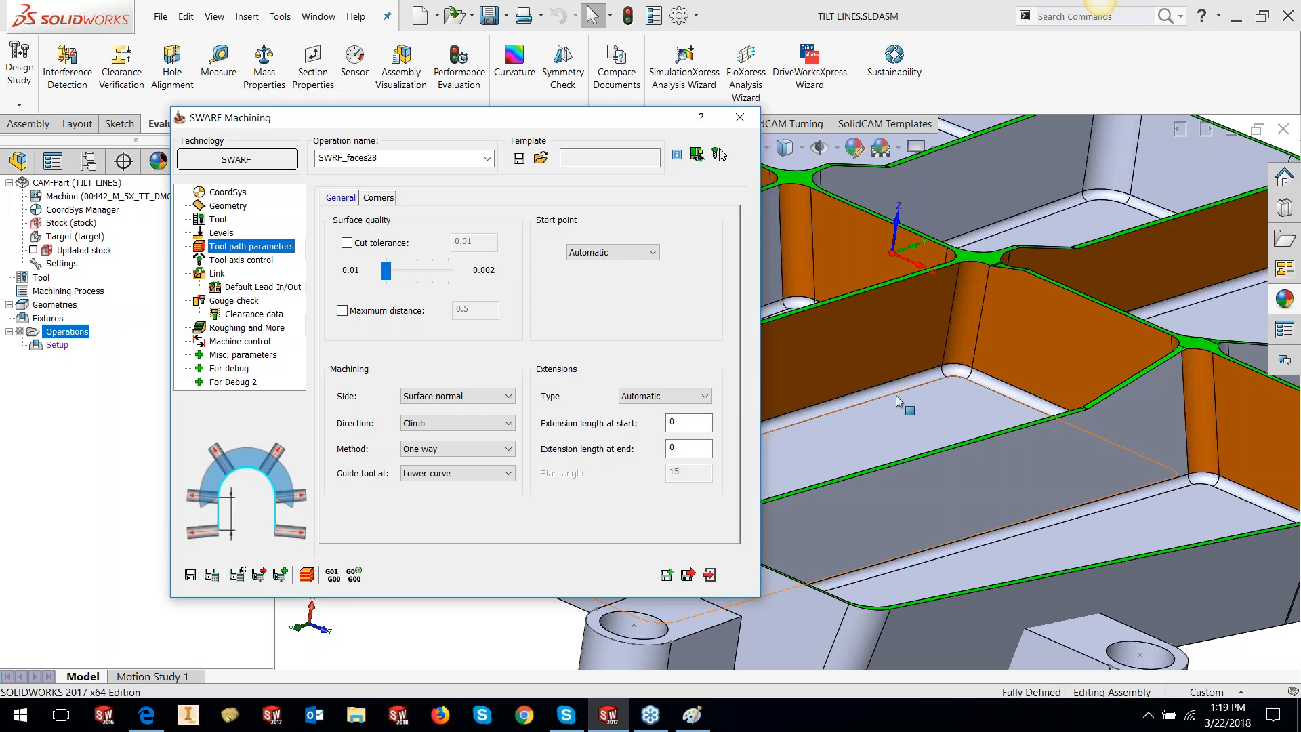
{"action": "left_click", "coordinate": [681, 423]}
{"action": "left_click", "coordinate": [682, 448]}
{"action": "left_click", "coordinate": [370, 198]}
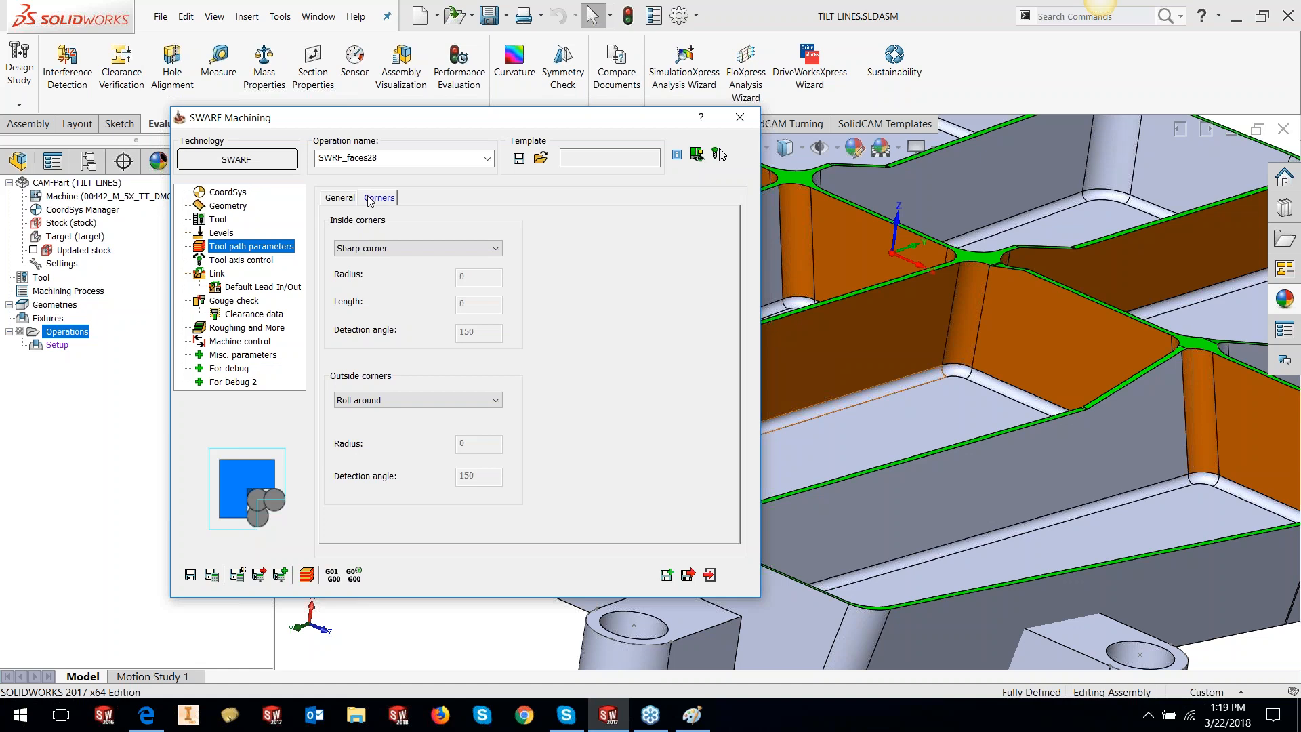
Try Round corner for inside corners, then switch them to Relief groove
{"action": "left_click", "coordinate": [380, 250]}
{"action": "left_click", "coordinate": [385, 273]}
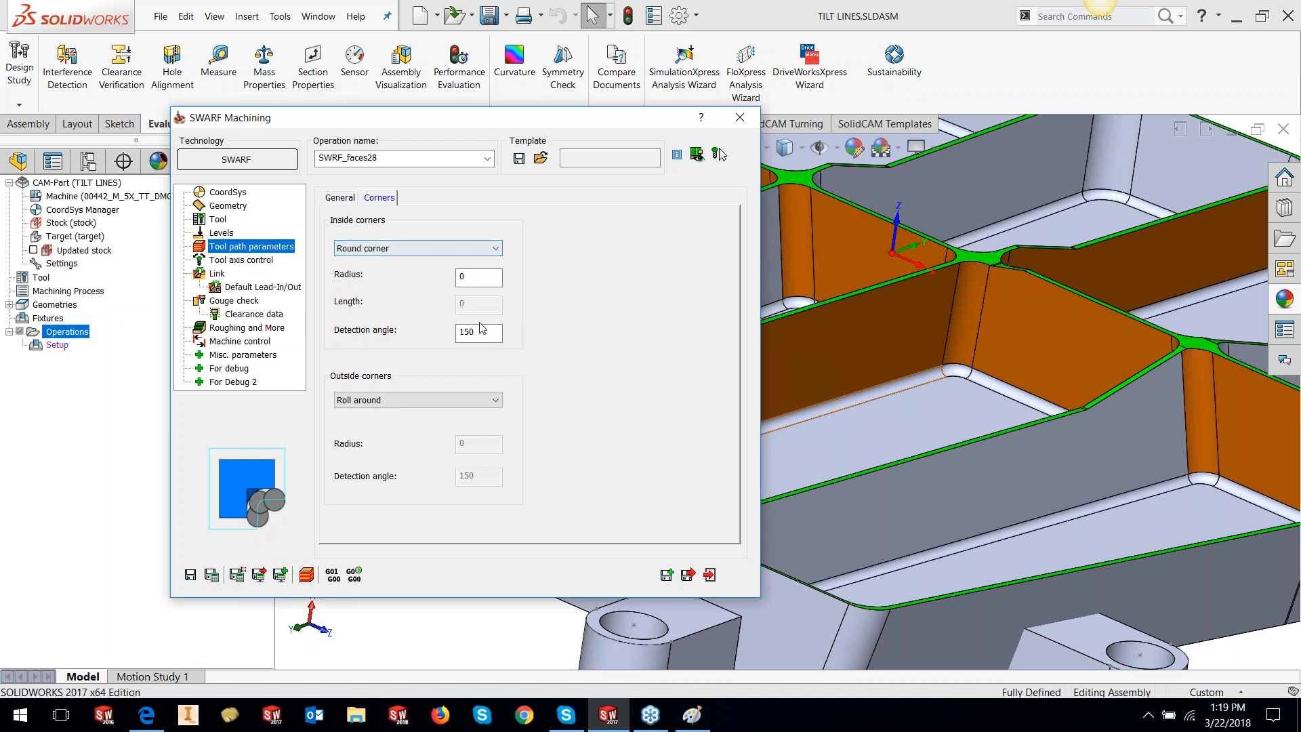
{"action": "left_click", "coordinate": [456, 251]}
{"action": "left_click", "coordinate": [420, 282]}
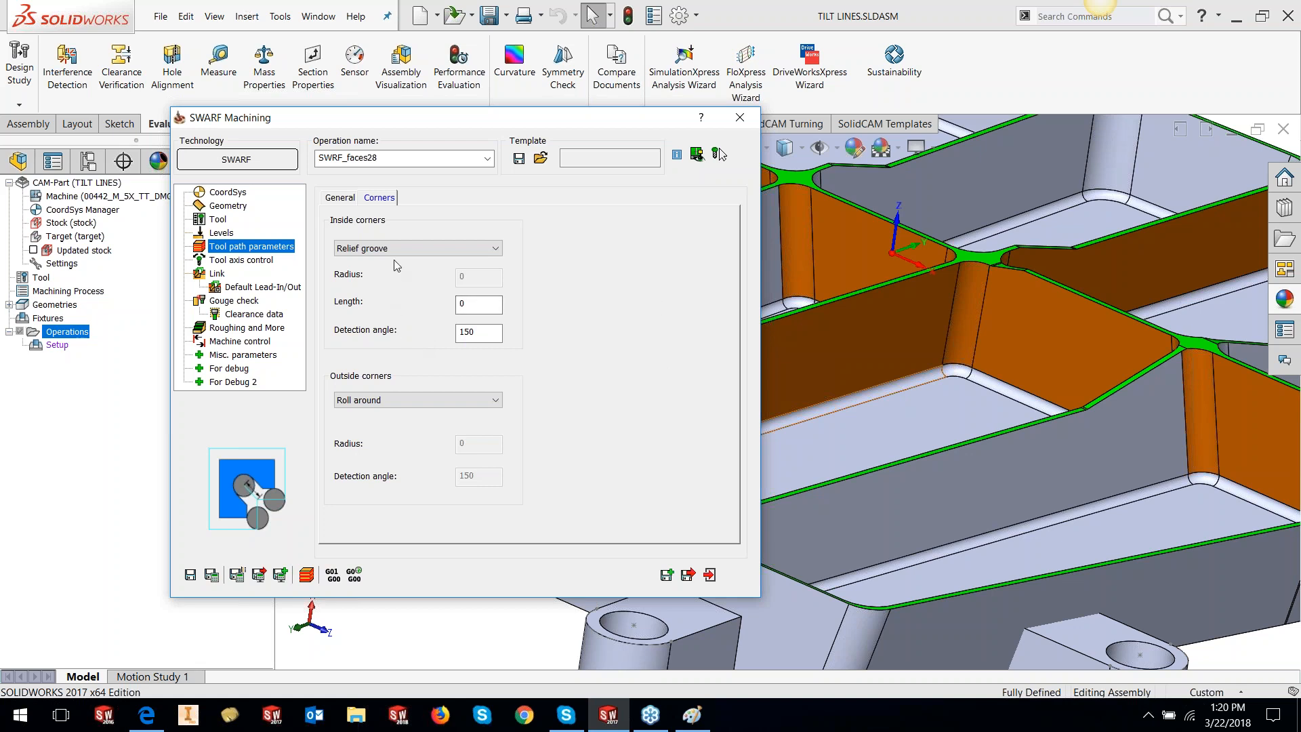
Start a new blank Paint canvas, discarding the old drawing unsaved
{"action": "left_click", "coordinate": [697, 722]}
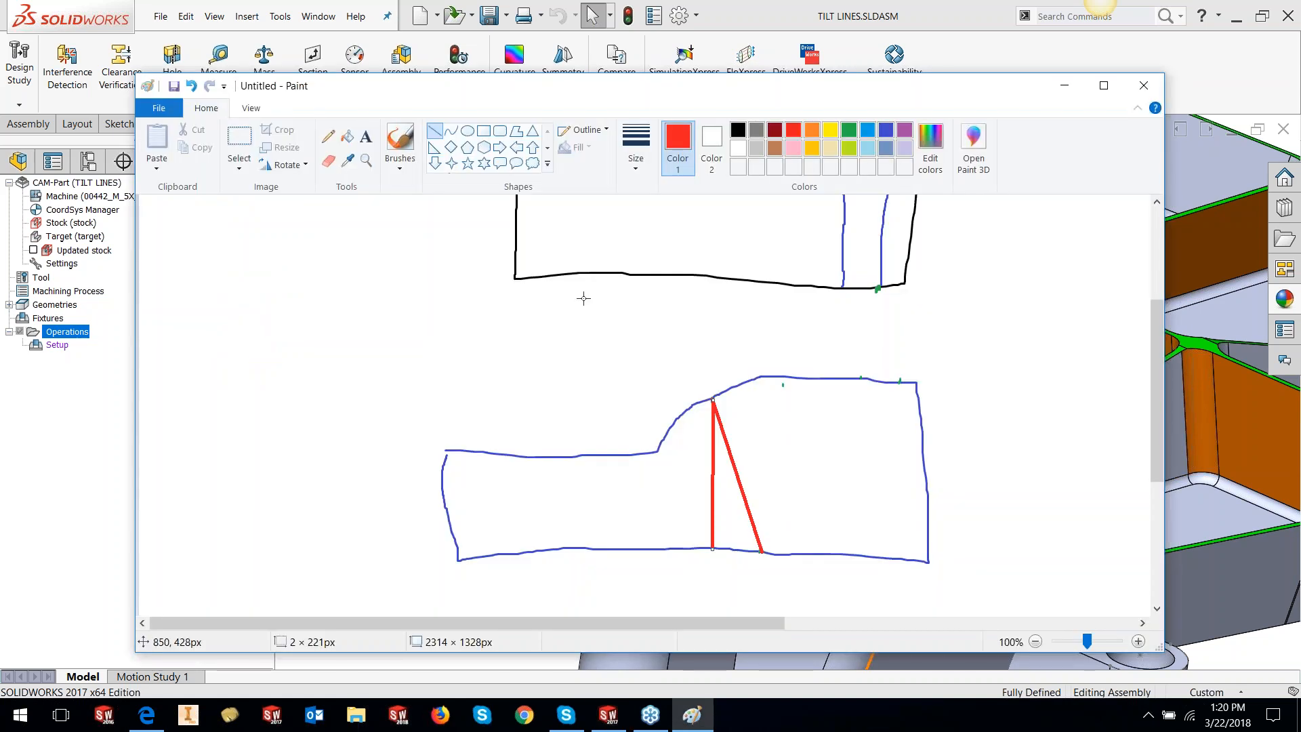
{"action": "left_click", "coordinate": [160, 108]}
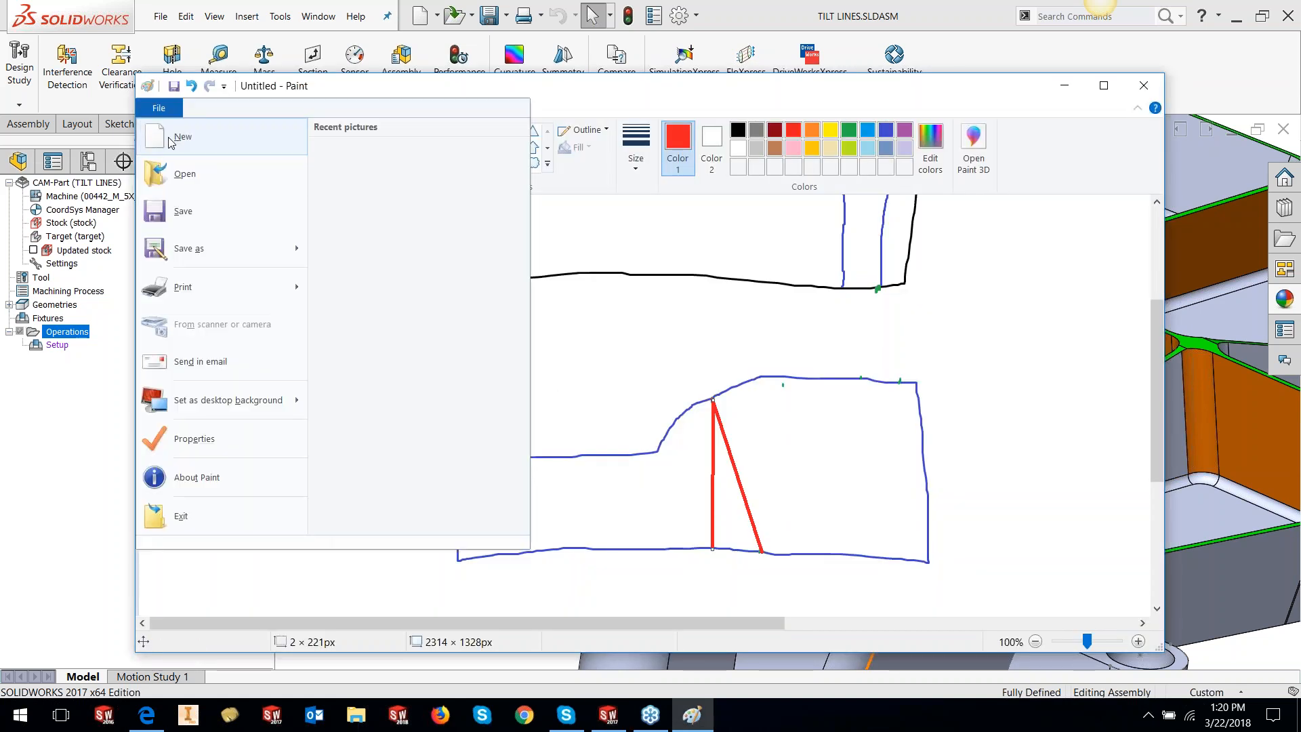
{"action": "left_click", "coordinate": [173, 138]}
{"action": "left_click", "coordinate": [680, 377]}
Draw a large rectangle from four lines with a small rectangle in its left half
{"action": "left_click_drag", "start_coordinate": [376, 287], "coordinate": [373, 536]}
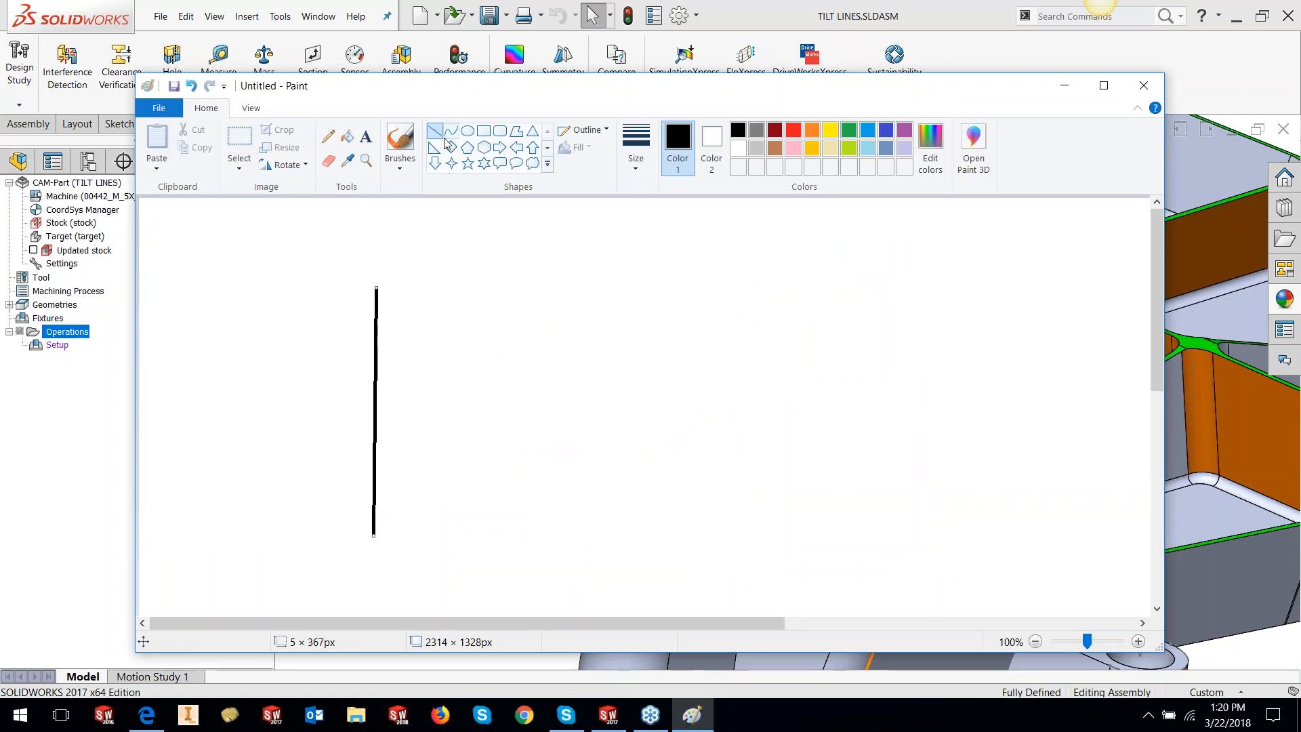
{"action": "left_click_drag", "start_coordinate": [376, 287], "coordinate": [701, 297]}
{"action": "left_click_drag", "start_coordinate": [866, 305], "coordinate": [968, 291]}
{"action": "left_click_drag", "start_coordinate": [373, 536], "coordinate": [963, 542]}
{"action": "left_click_drag", "start_coordinate": [969, 292], "coordinate": [965, 542]}
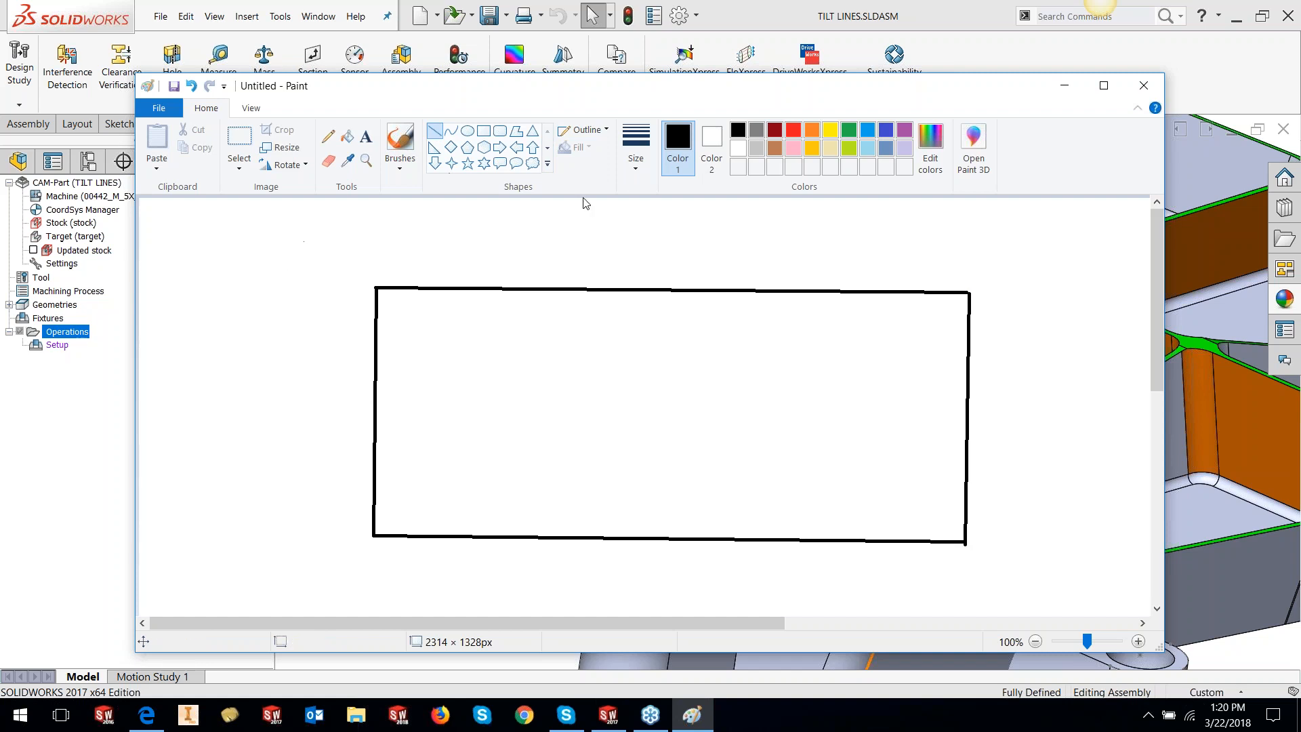
{"action": "left_click", "coordinate": [483, 132]}
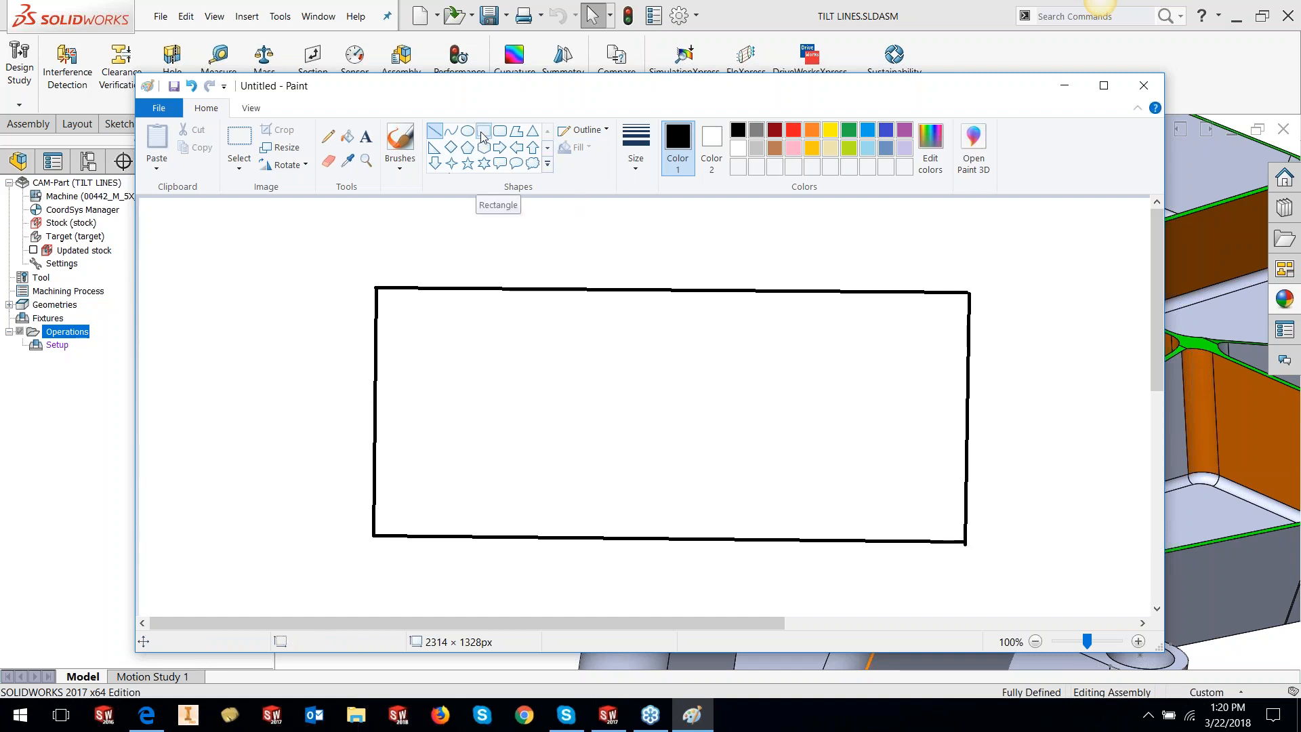
{"action": "left_click_drag", "start_coordinate": [465, 383], "coordinate": [594, 460]}
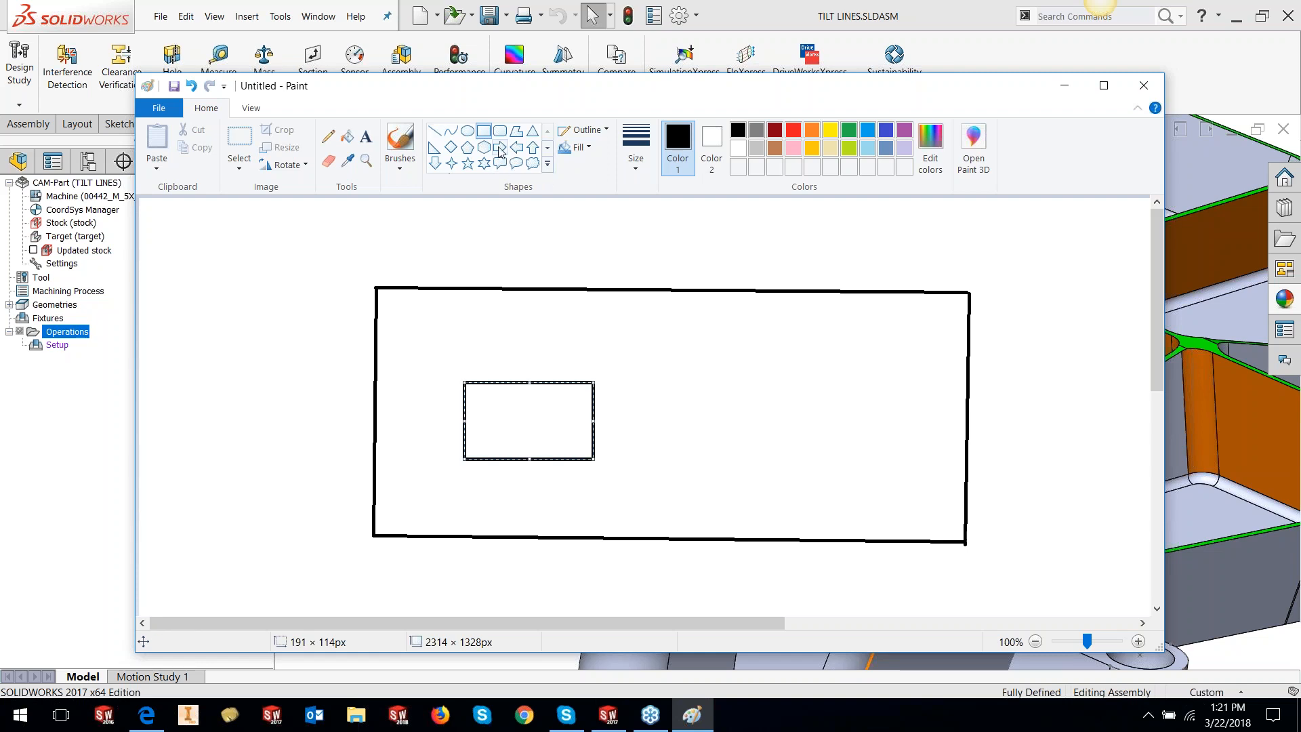
Sketch a freehand pentagon to the right of the small rectangle
{"action": "left_click", "coordinate": [434, 130]}
{"action": "left_click", "coordinate": [716, 385]}
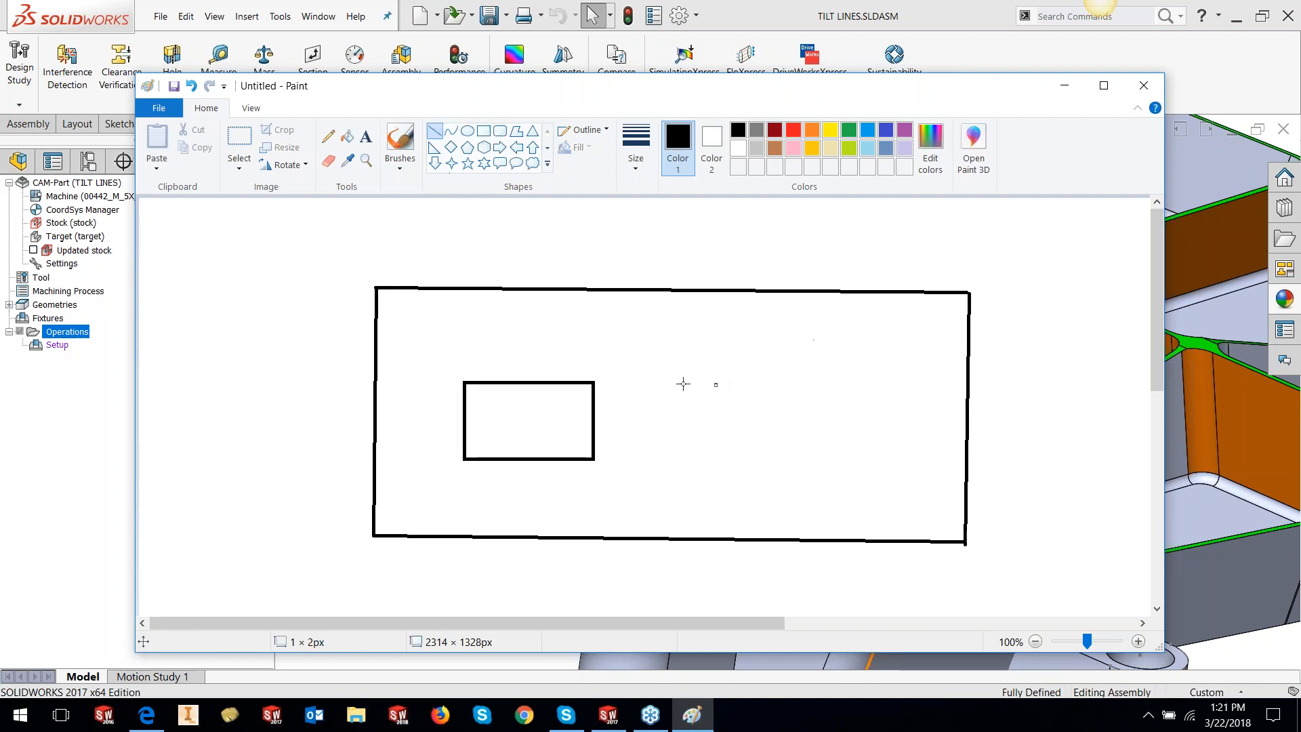
{"action": "left_click", "coordinate": [328, 137]}
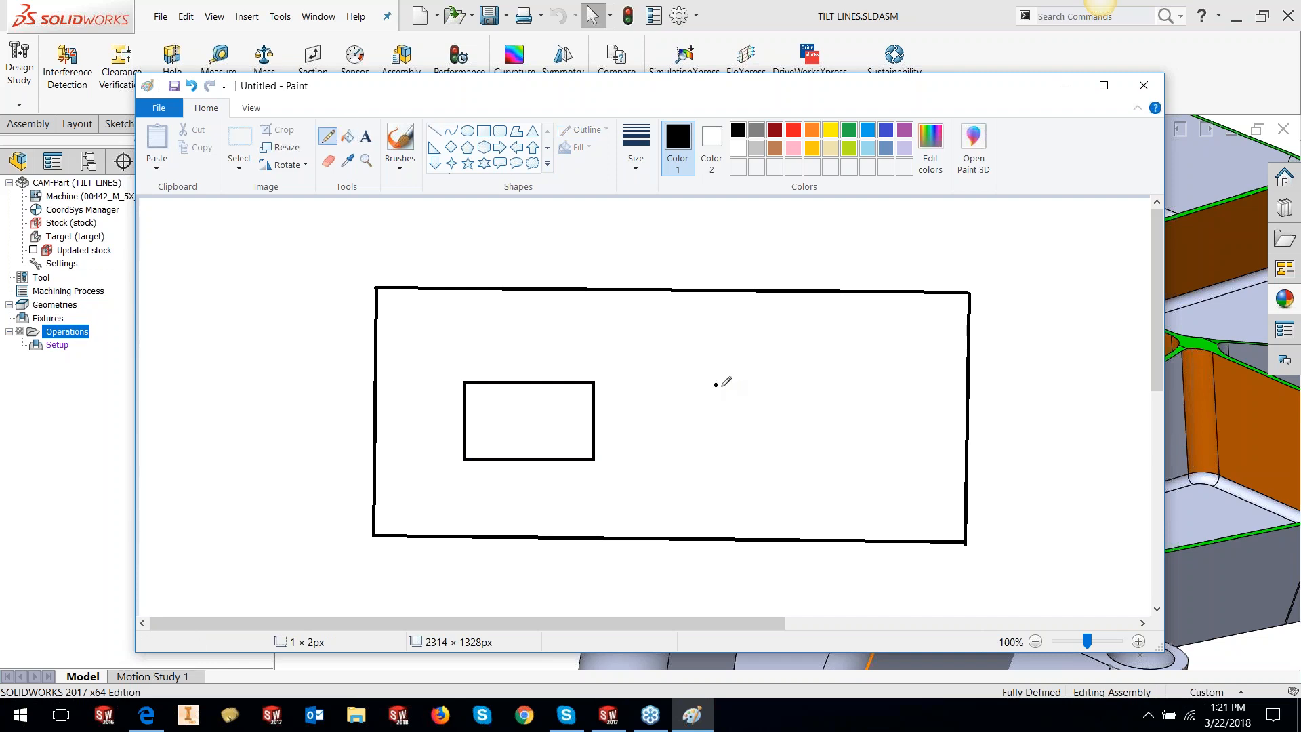
{"action": "mouse_move", "coordinate": [715, 385]}
{"action": "left_mouse_down"}
{"action": "mouse_move", "coordinate": [799, 337]}
{"action": "mouse_move", "coordinate": [841, 395]}
{"action": "mouse_move", "coordinate": [823, 459]}
{"action": "mouse_move", "coordinate": [736, 434]}
{"action": "mouse_move", "coordinate": [717, 384]}
{"action": "left_mouse_up"}
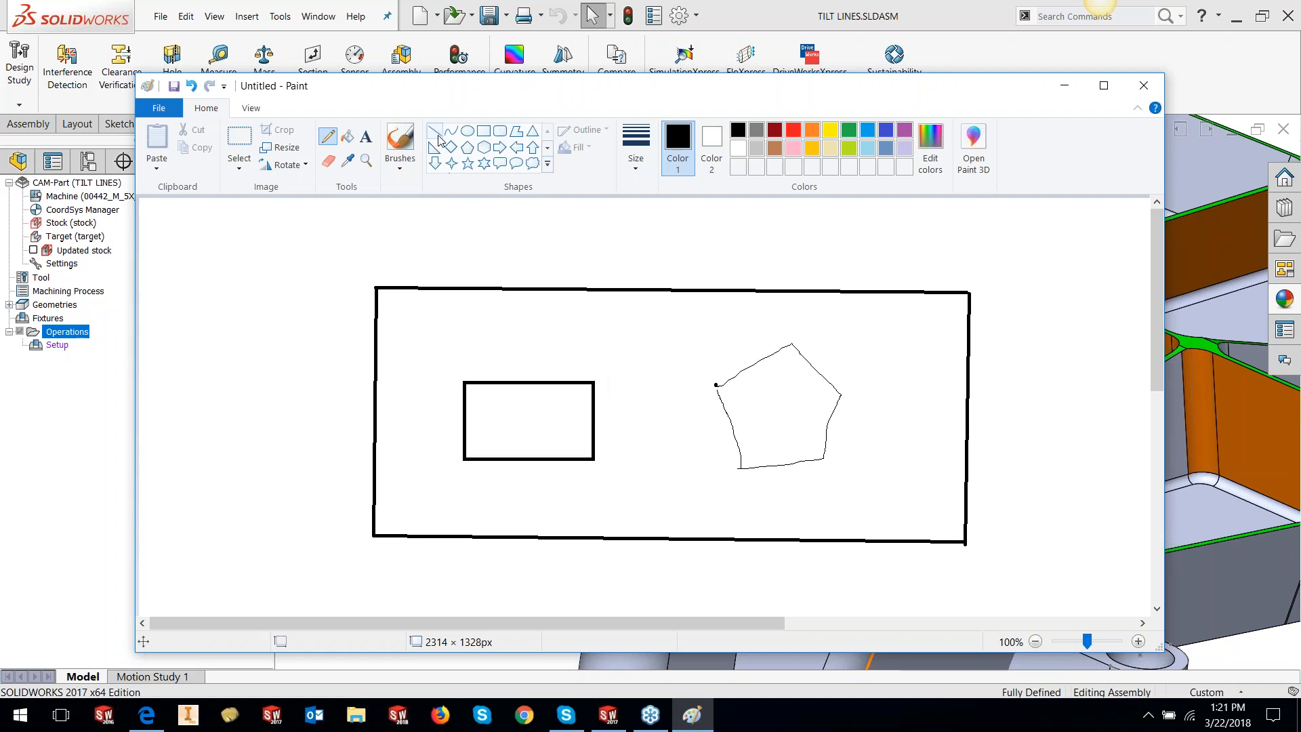
{"action": "left_click", "coordinate": [638, 169]}
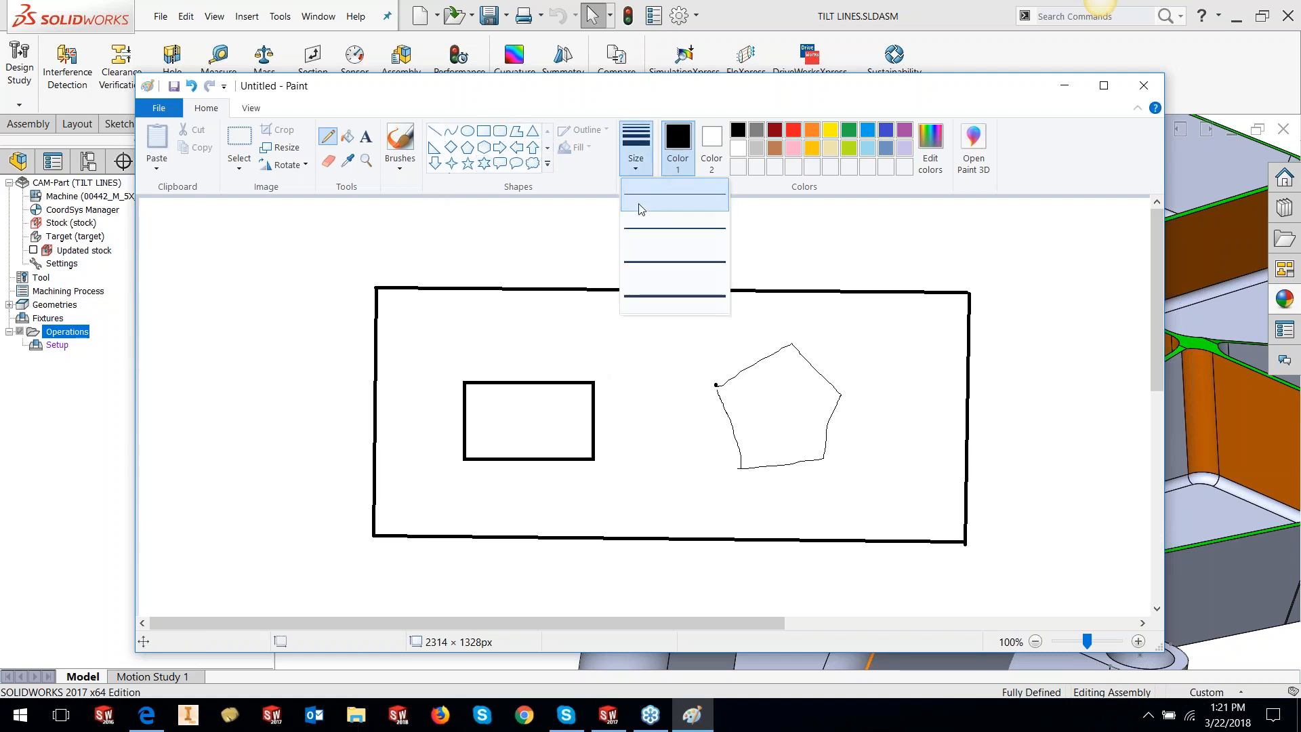
With the third line width, loop strokes around the small rectangle's corners
{"action": "left_click", "coordinate": [640, 263]}
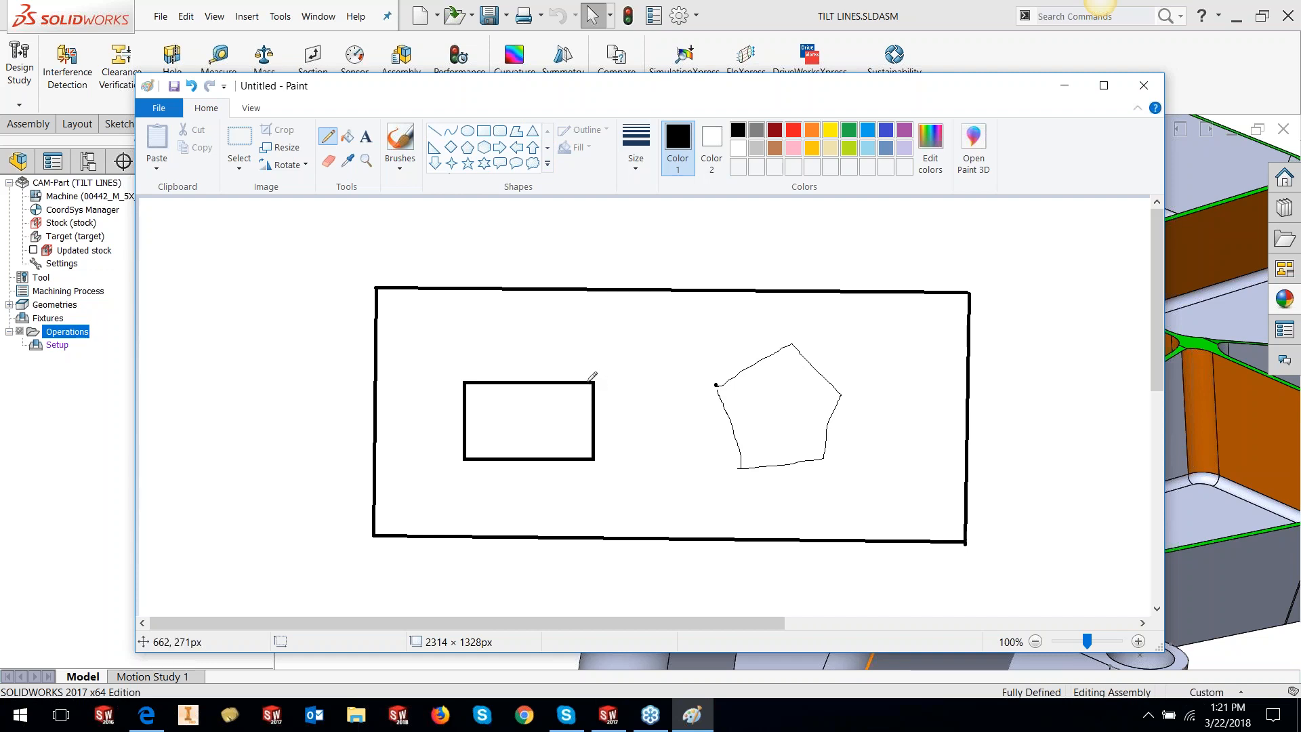
{"action": "left_click_drag", "start_coordinate": [587, 381], "coordinate": [595, 385]}
{"action": "mouse_move", "coordinate": [595, 451]}
{"action": "left_mouse_down"}
{"action": "mouse_move", "coordinate": [602, 465]}
{"action": "mouse_move", "coordinate": [585, 460]}
{"action": "left_mouse_up"}
{"action": "mouse_move", "coordinate": [474, 460]}
{"action": "left_mouse_down"}
{"action": "mouse_move", "coordinate": [461, 473]}
{"action": "mouse_move", "coordinate": [465, 446]}
{"action": "left_mouse_up"}
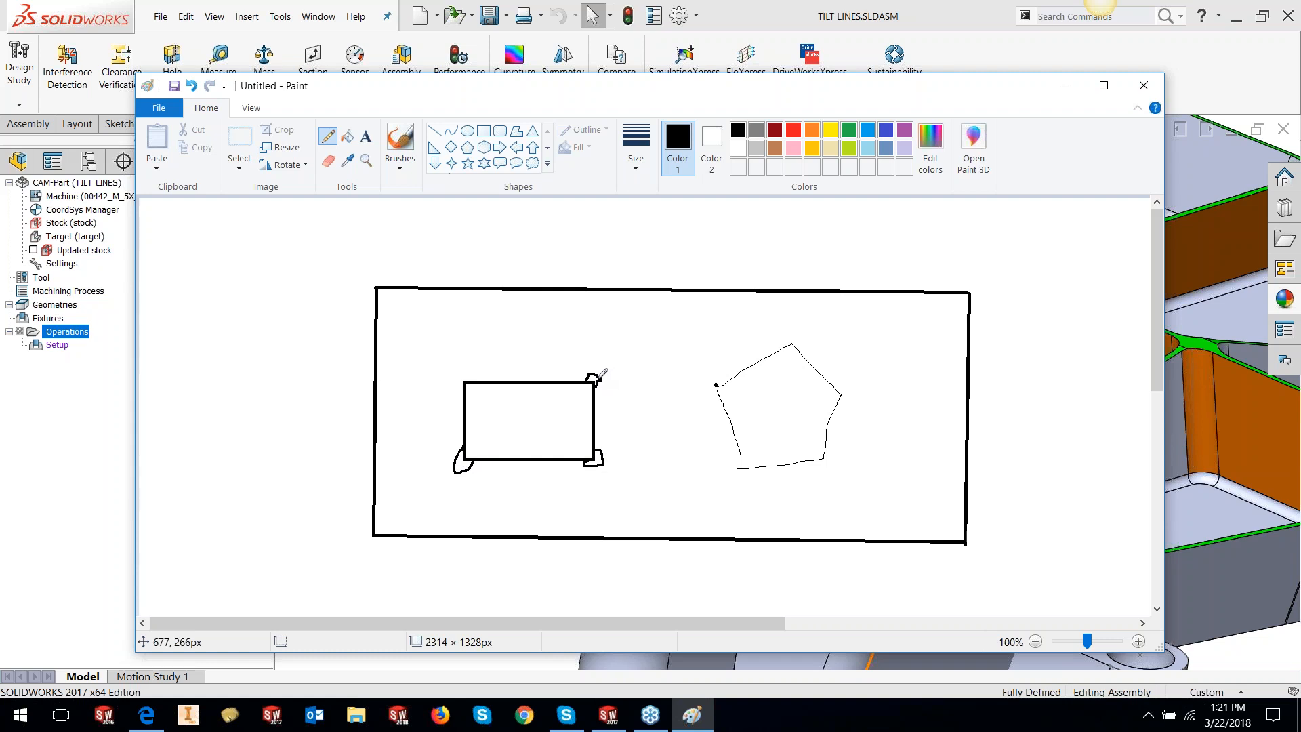
Loop a small stroke at each pentagon vertex, then minimize Paint
{"action": "left_click_drag", "start_coordinate": [836, 391], "coordinate": [838, 399]}
{"action": "left_click_drag", "start_coordinate": [816, 462], "coordinate": [829, 459]}
{"action": "left_click_drag", "start_coordinate": [788, 344], "coordinate": [795, 346]}
{"action": "left_click_drag", "start_coordinate": [719, 388], "coordinate": [720, 378]}
{"action": "left_click_drag", "start_coordinate": [739, 466], "coordinate": [746, 472]}
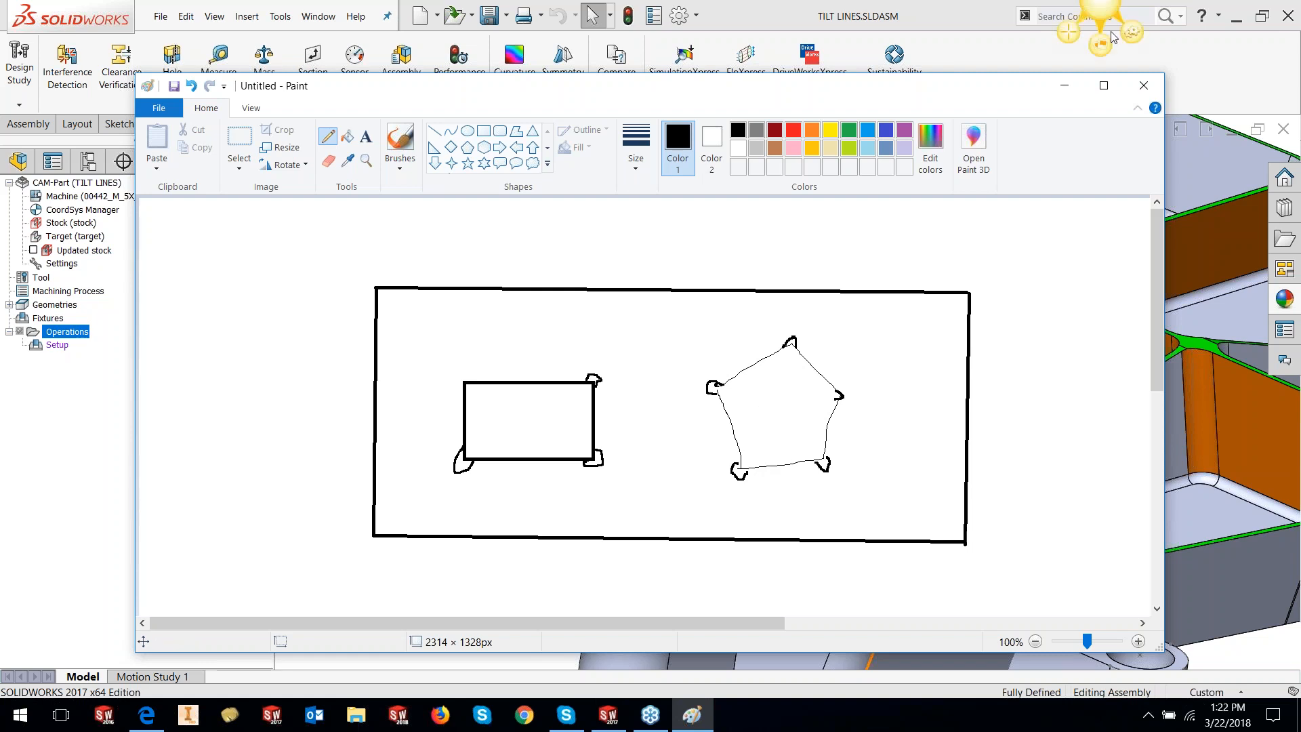
{"action": "left_click", "coordinate": [1062, 90]}
{"action": "left_click", "coordinate": [364, 248]}
Set inside corners to Sharp corner and try Sharp corner for outside corners
{"action": "left_click", "coordinate": [383, 261]}
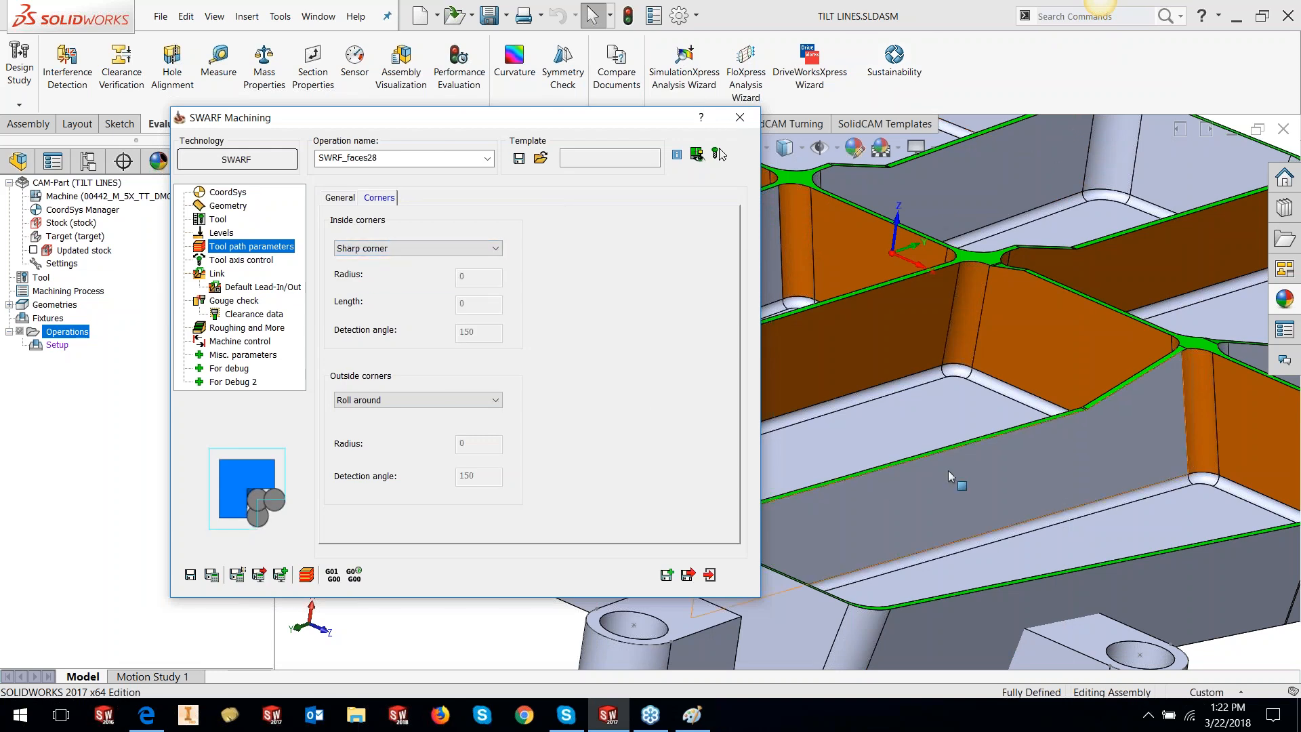
{"action": "scroll", "coordinate": [948, 470], "scroll_direction": "up", "scroll_amount": 5}
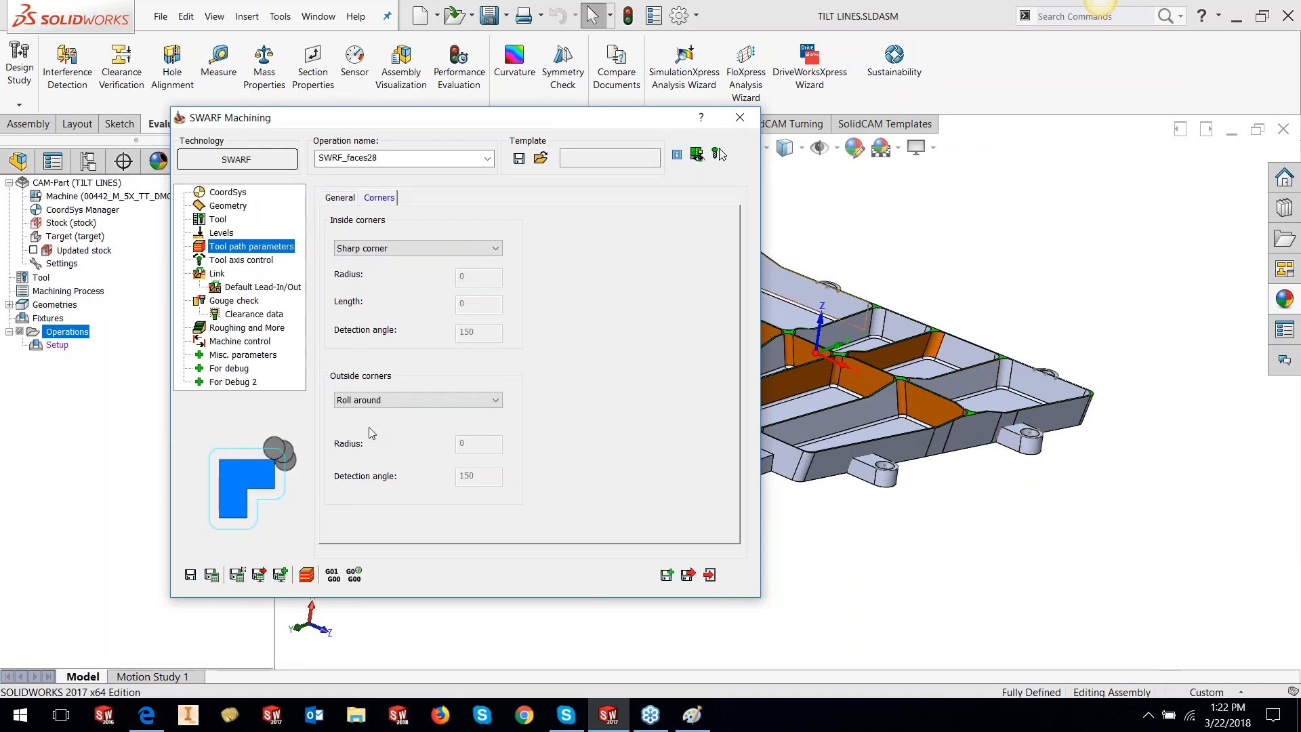
{"action": "left_click", "coordinate": [365, 400]}
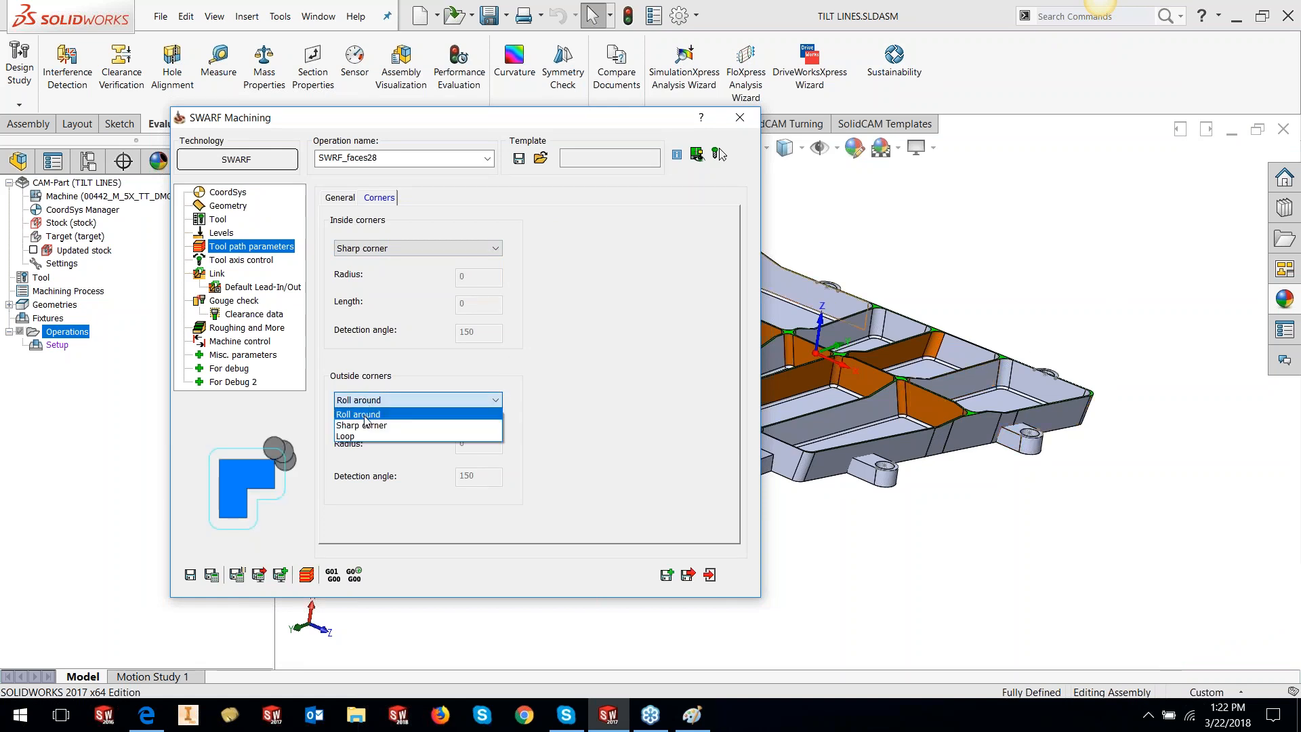
{"action": "left_click", "coordinate": [362, 424]}
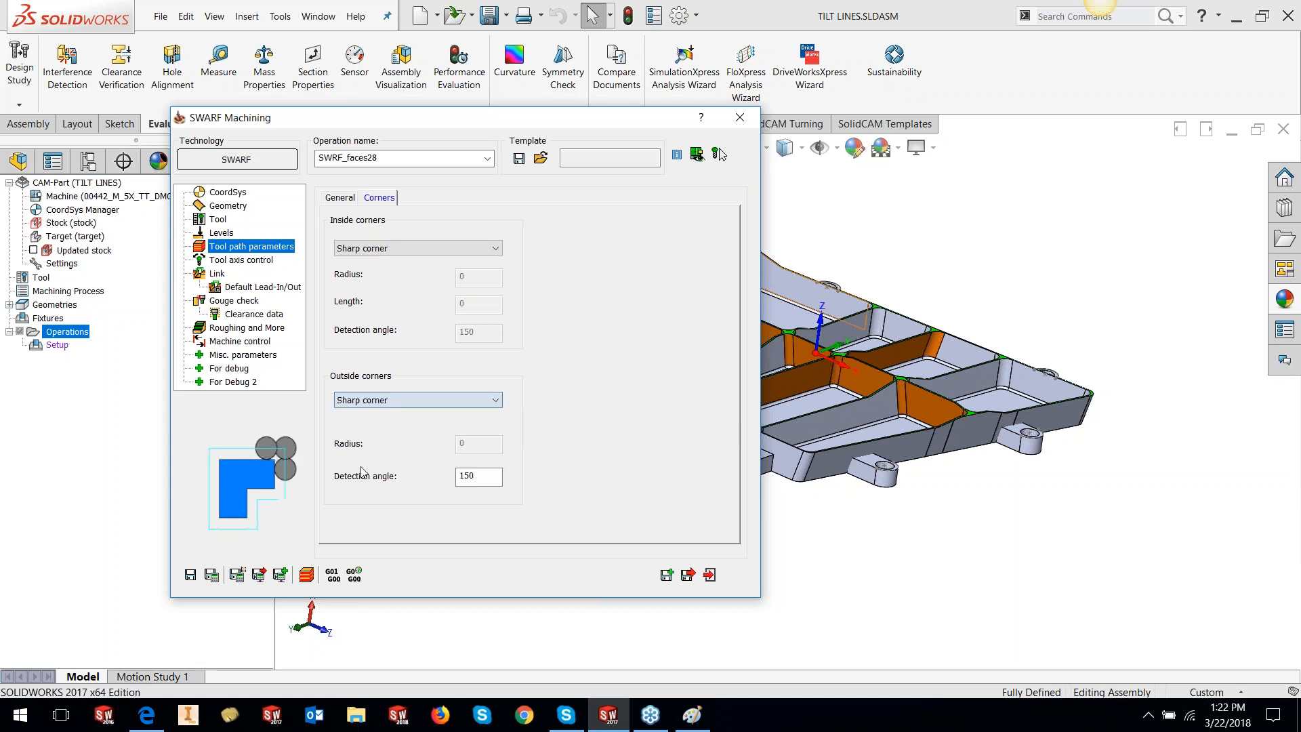
Try Loop for outside corners, then return them to Roll around
{"action": "left_click", "coordinate": [391, 404]}
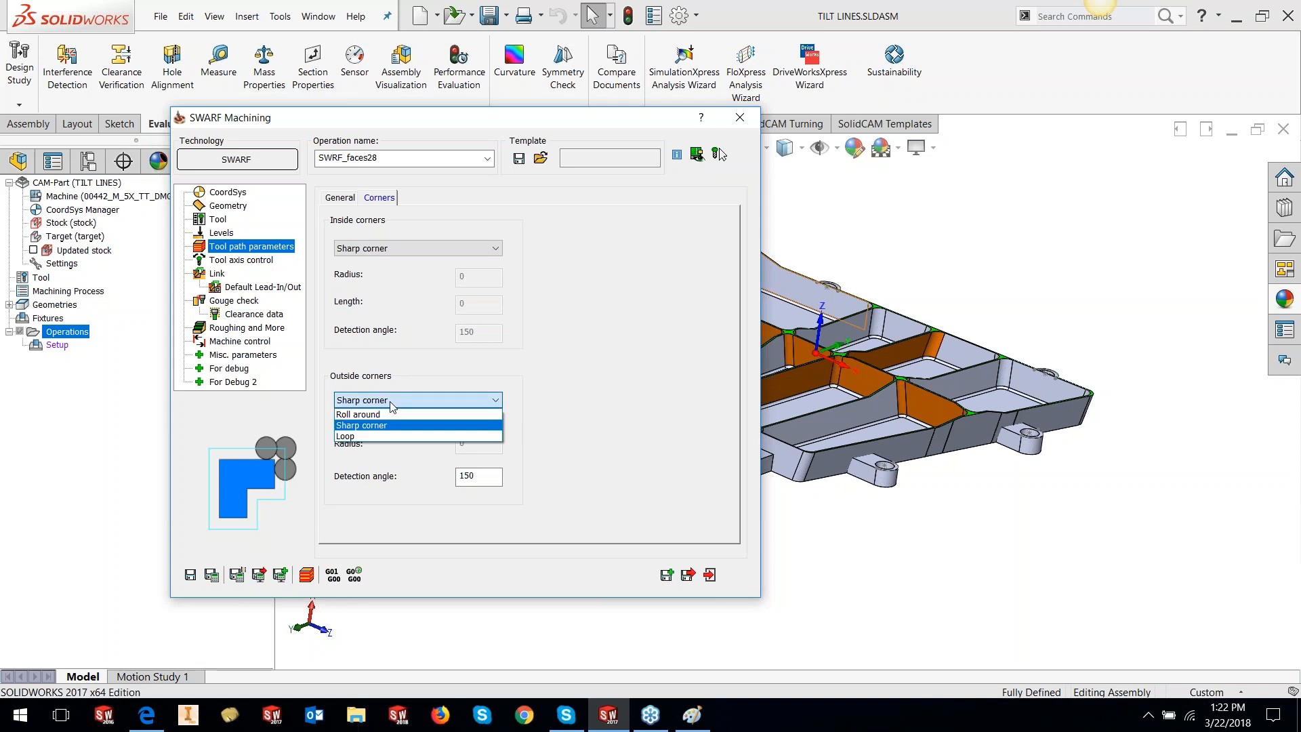
{"action": "left_click", "coordinate": [393, 436]}
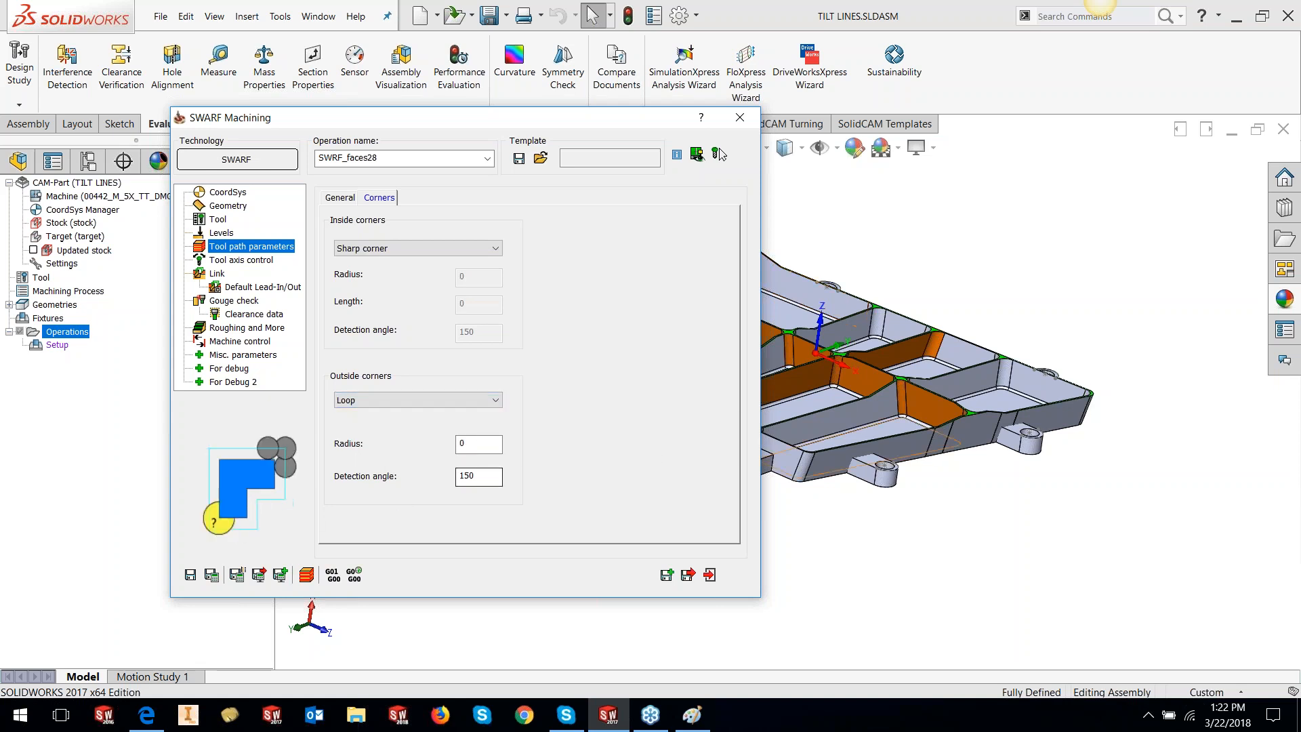
{"action": "middle_click_drag", "start_coordinate": [1084, 292], "coordinate": [1080, 414]}
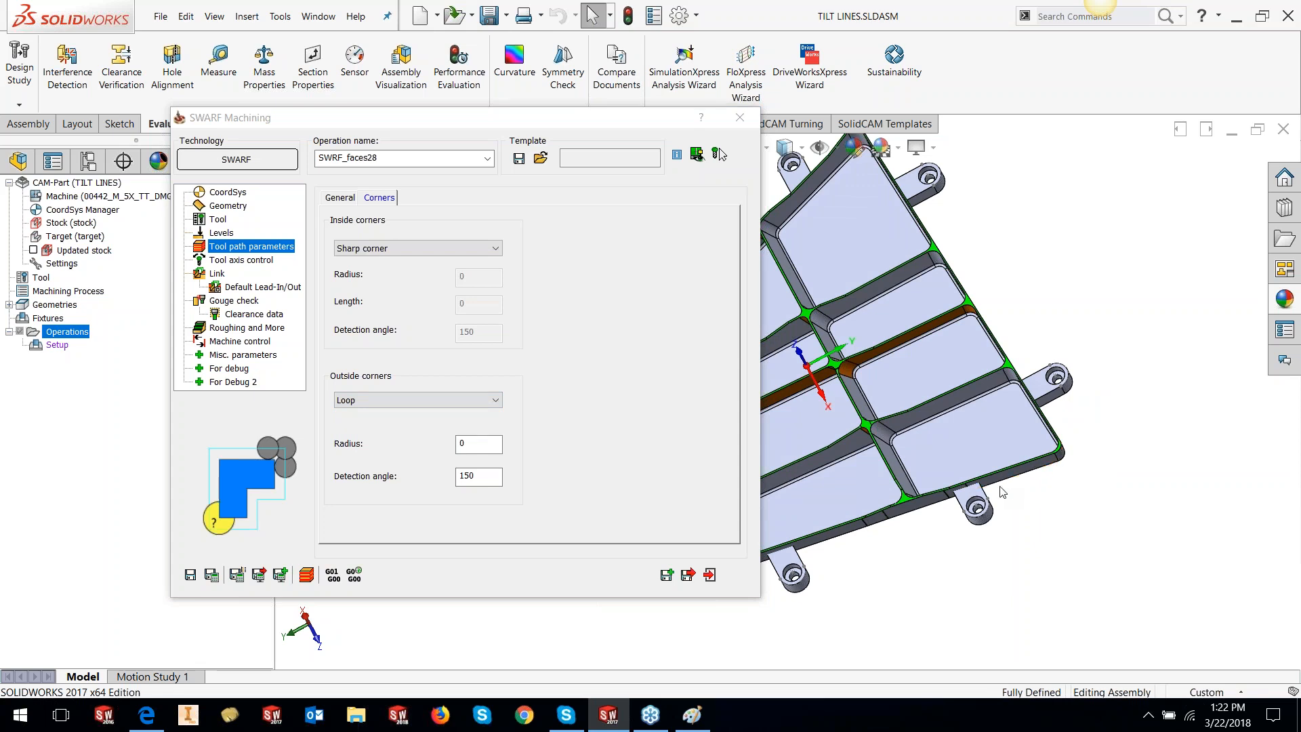
{"action": "left_click", "coordinate": [418, 400]}
{"action": "left_click", "coordinate": [415, 424]}
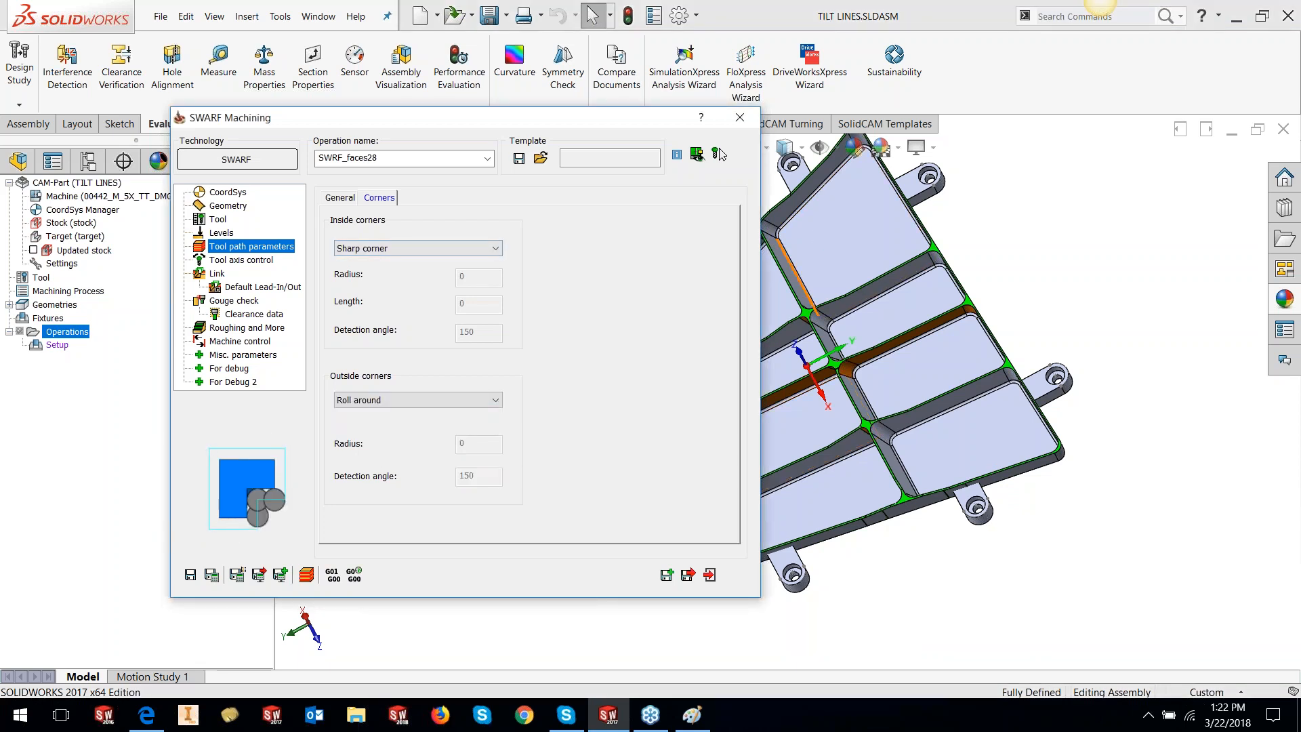
Show the Tool axis control page: 5 Axis output, maximum angle step 3
{"action": "left_click_drag", "start_coordinate": [498, 127], "coordinate": [549, 136]}
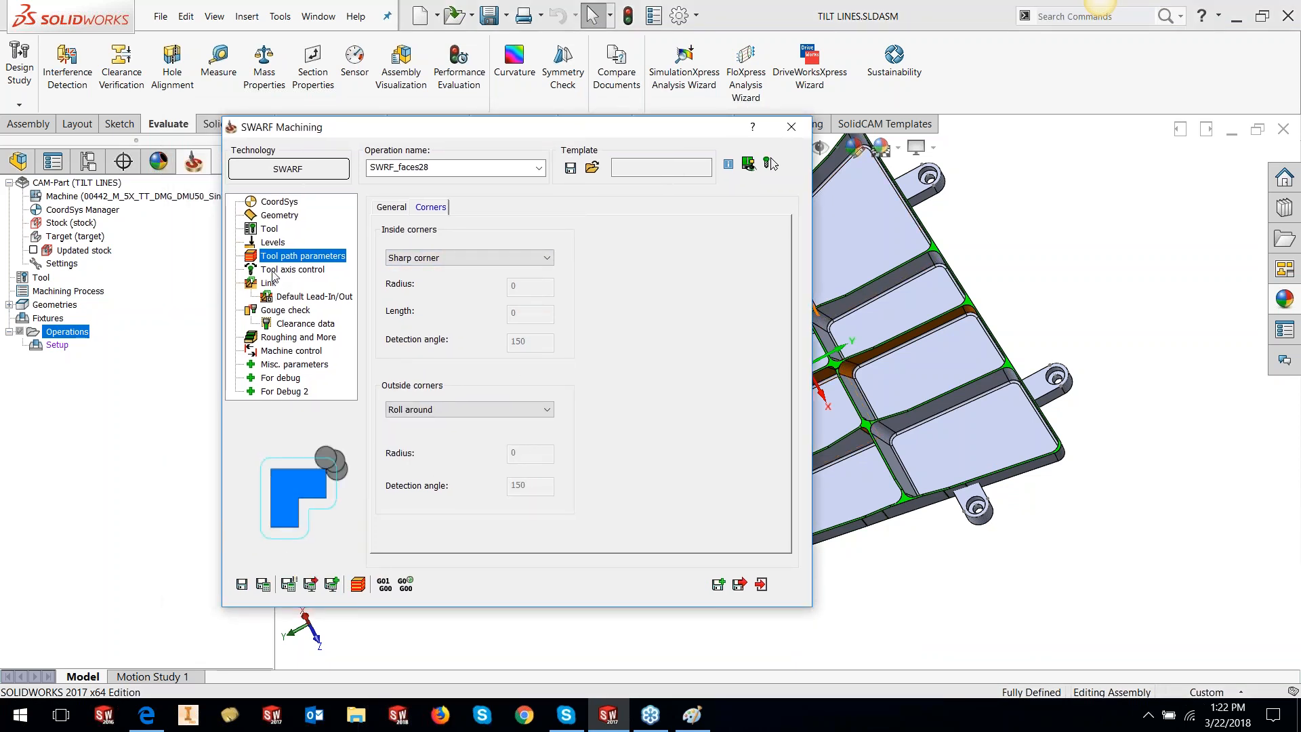
{"action": "left_click", "coordinate": [292, 270]}
{"action": "left_click_drag", "start_coordinate": [586, 135], "coordinate": [674, 170]}
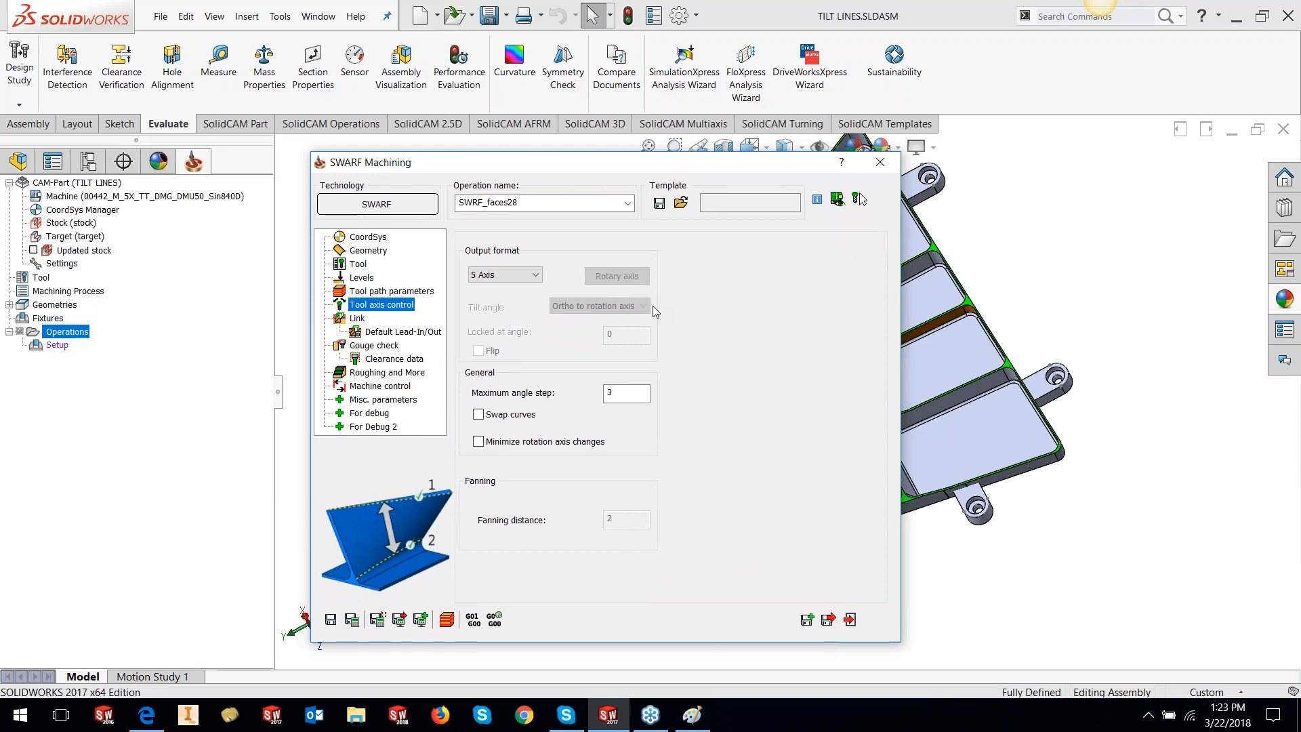
{"action": "left_click", "coordinate": [535, 274]}
{"action": "left_click", "coordinate": [535, 289]}
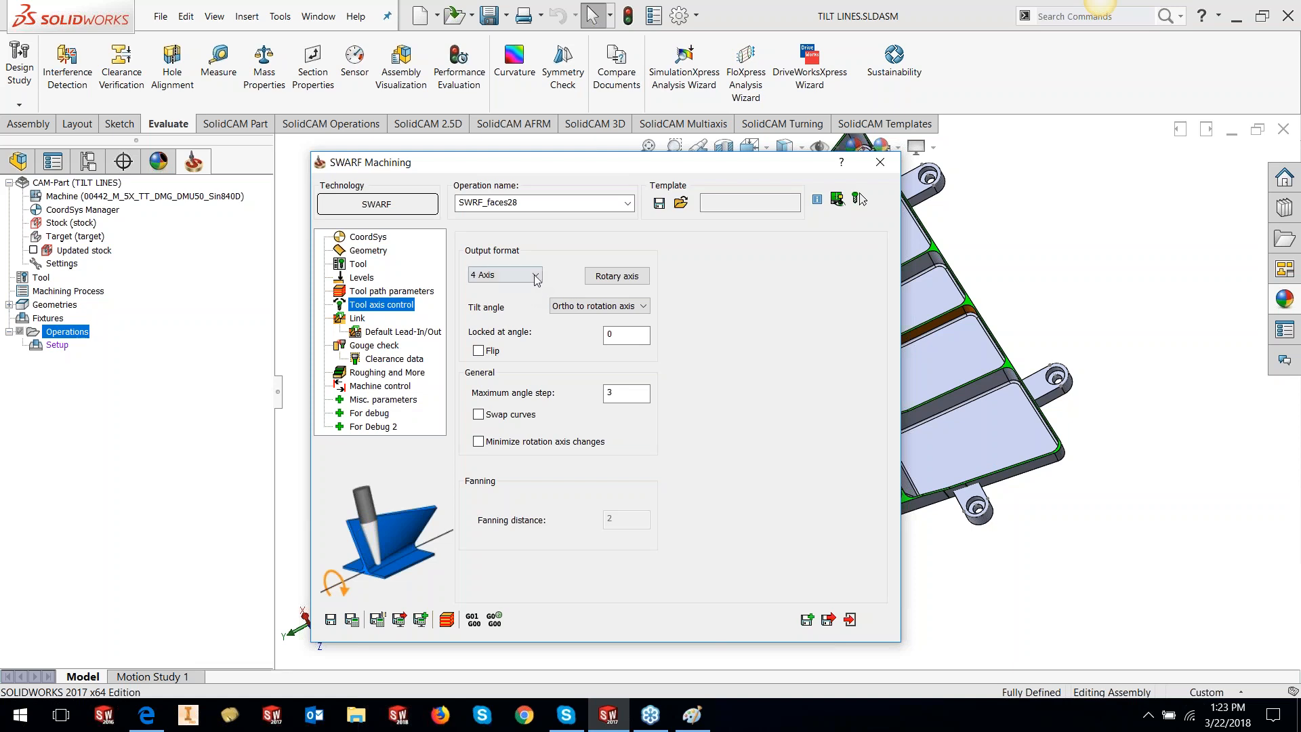
{"action": "left_click", "coordinate": [536, 276]}
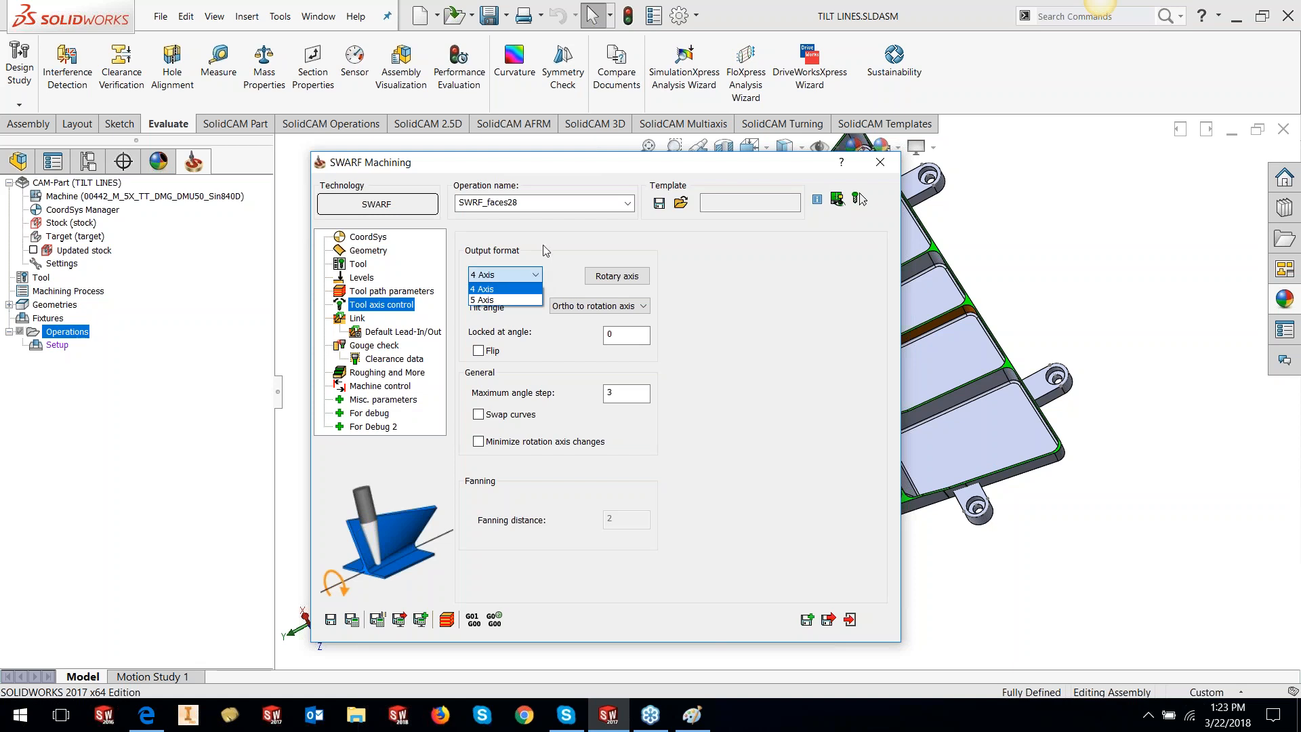
{"action": "left_click", "coordinate": [505, 300]}
{"action": "mouse_move", "coordinate": [566, 713]}
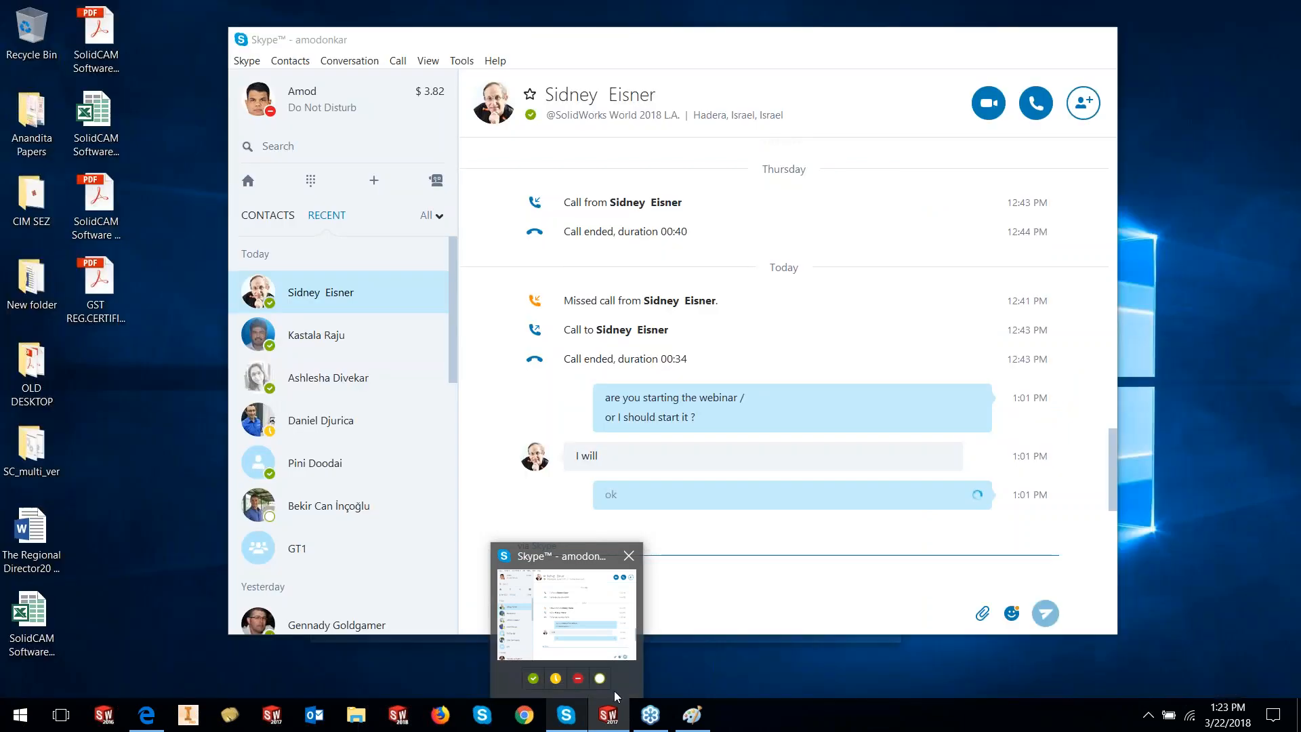
{"action": "mouse_move", "coordinate": [612, 714]}
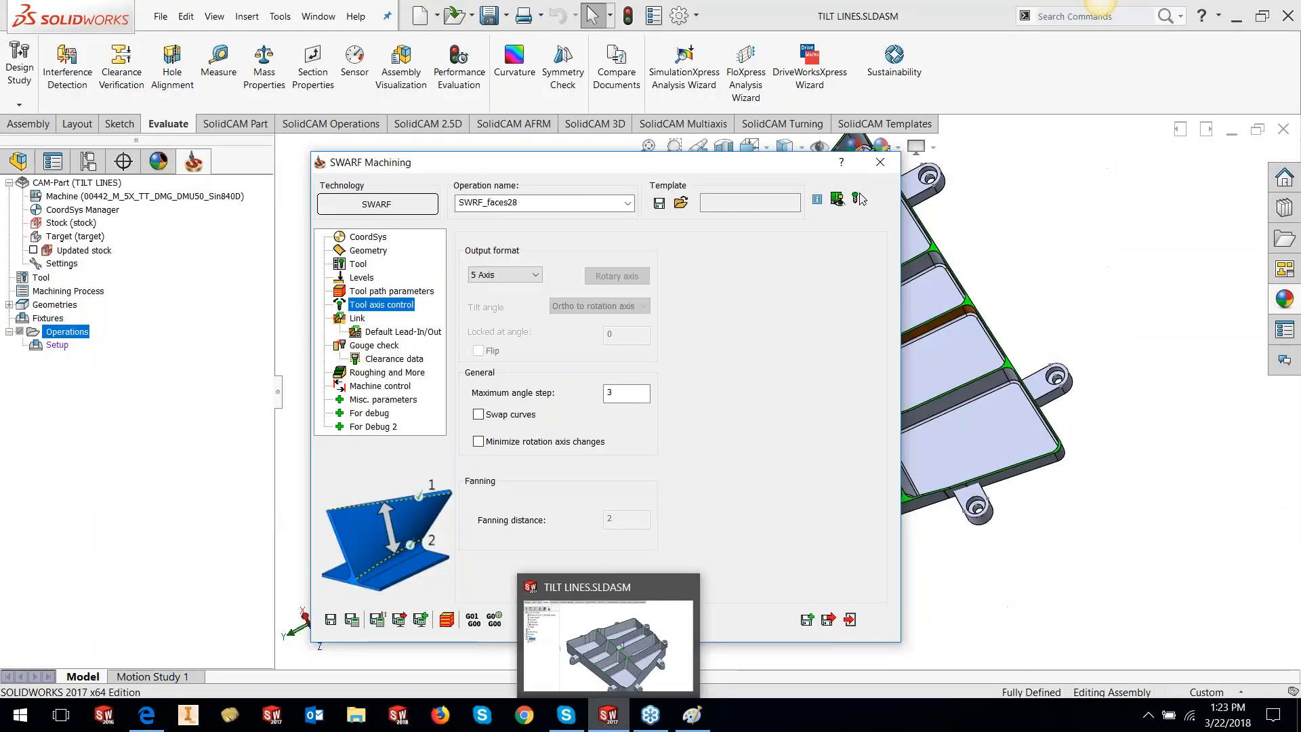
{"action": "left_click", "coordinate": [889, 725]}
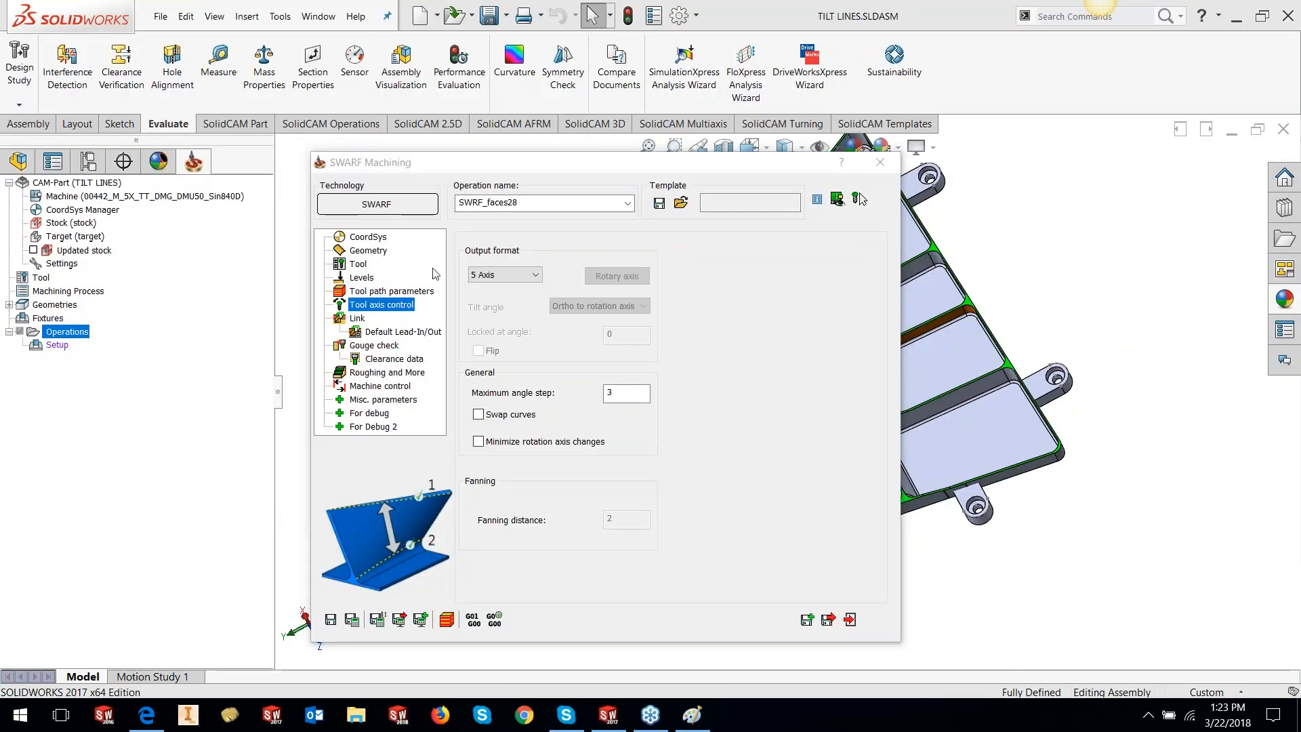
Set the links to Use Lead-In for first entry and Use Lead-Out for last exit
{"action": "left_click", "coordinate": [359, 318]}
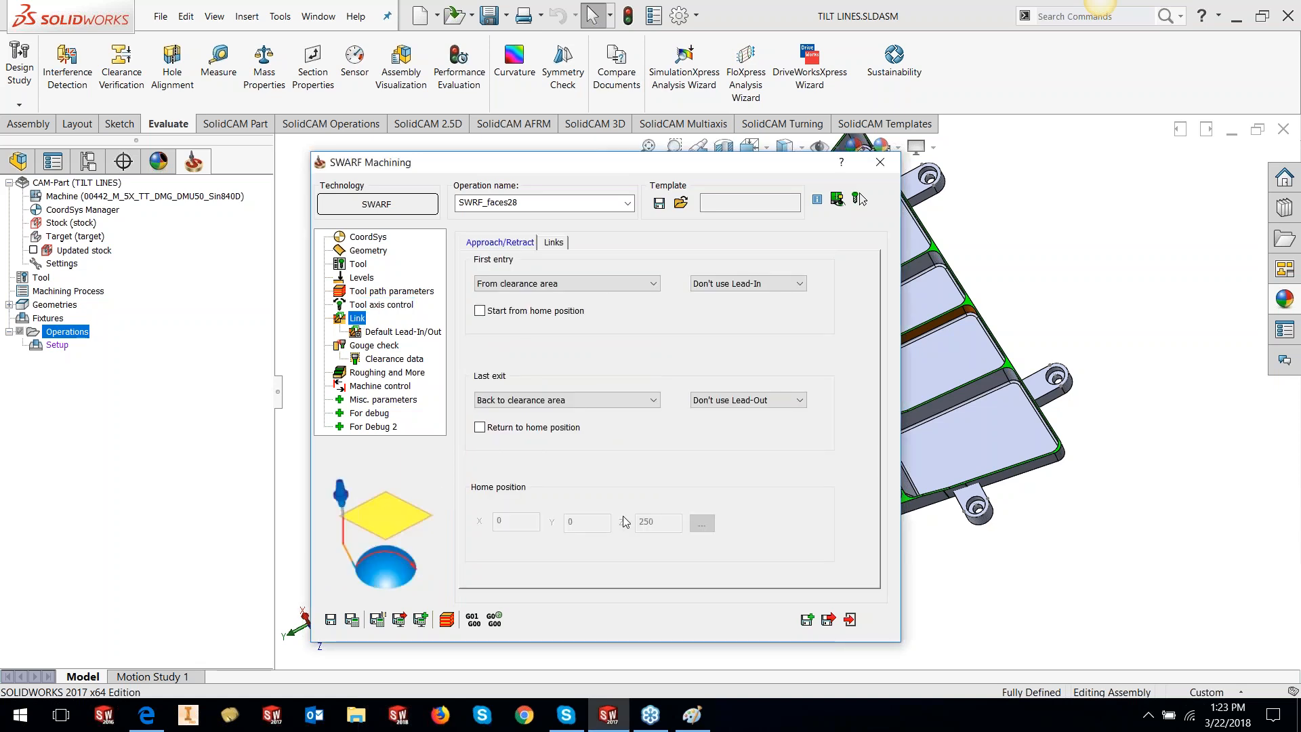
{"action": "left_click", "coordinate": [745, 283]}
{"action": "left_click", "coordinate": [718, 304]}
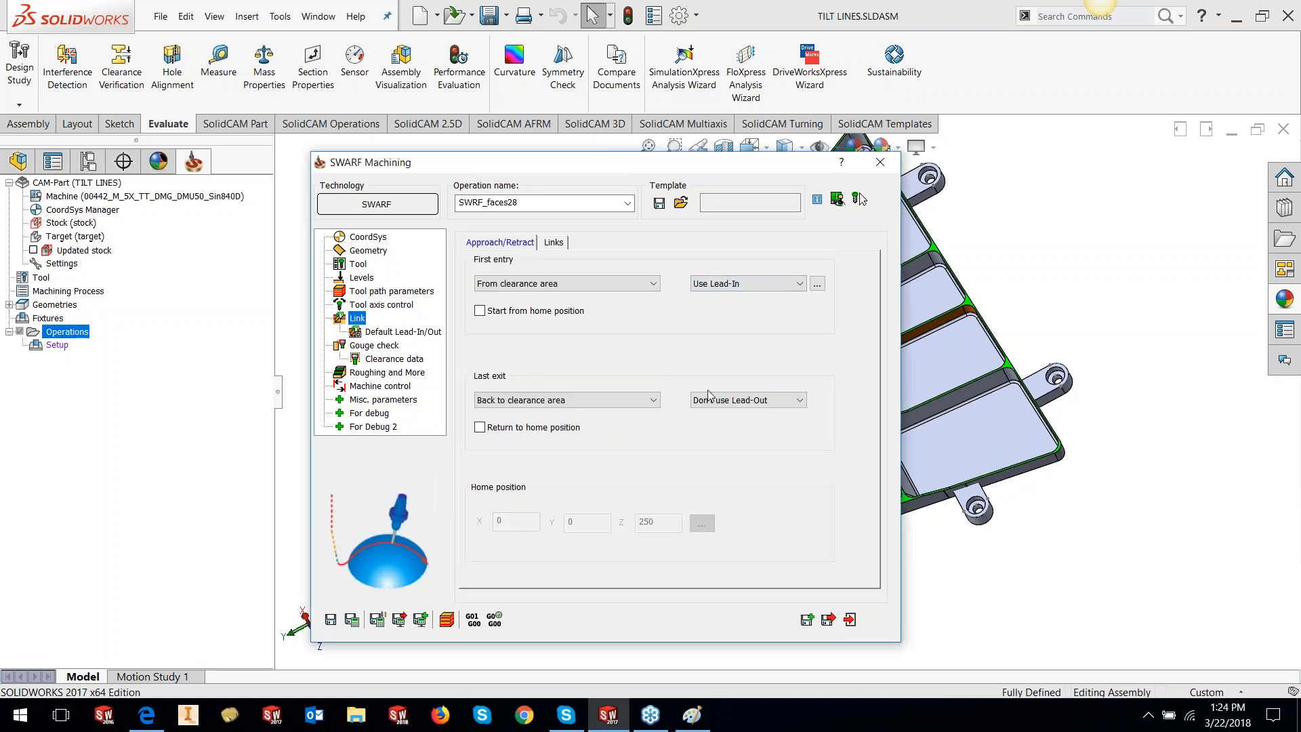
{"action": "left_click", "coordinate": [745, 400]}
{"action": "left_click", "coordinate": [718, 421]}
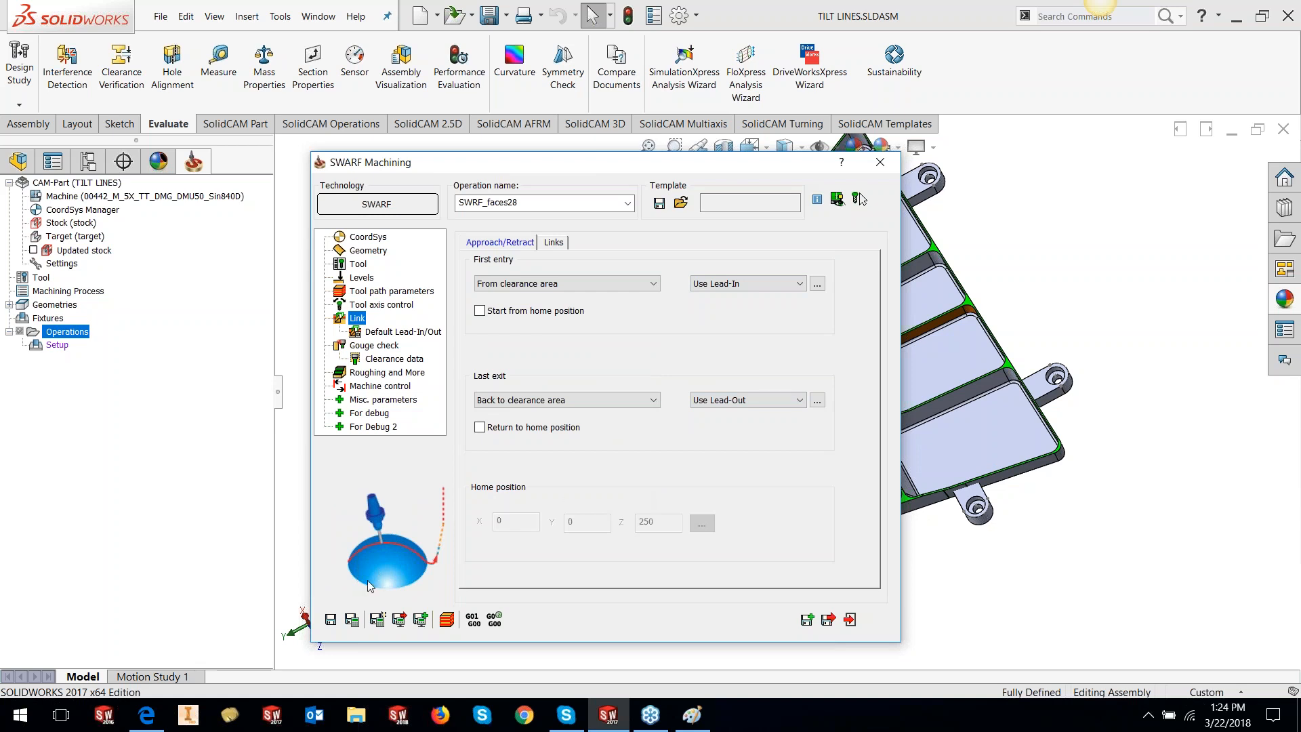
Save and calculate the SWARF operation, then launch its simulation
{"action": "left_click", "coordinate": [331, 619]}
{"action": "left_click", "coordinate": [351, 619]}
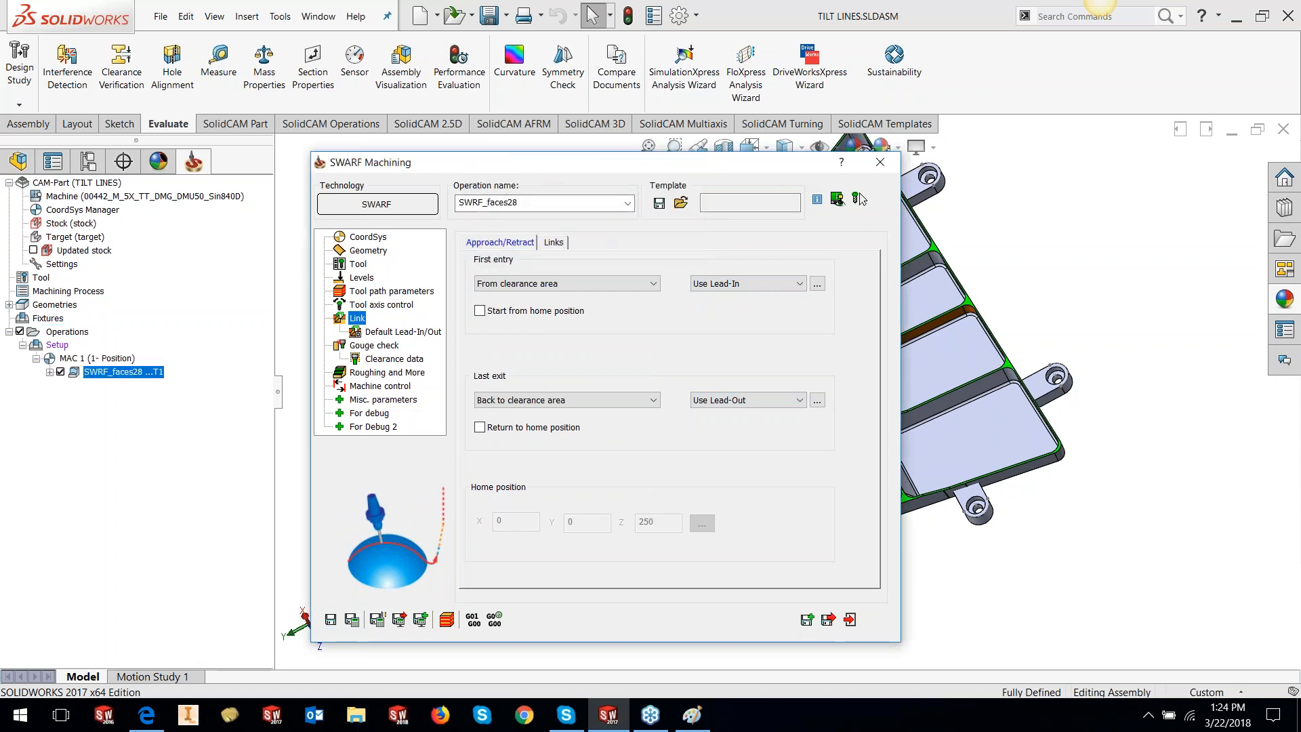
{"action": "left_click", "coordinate": [447, 619]}
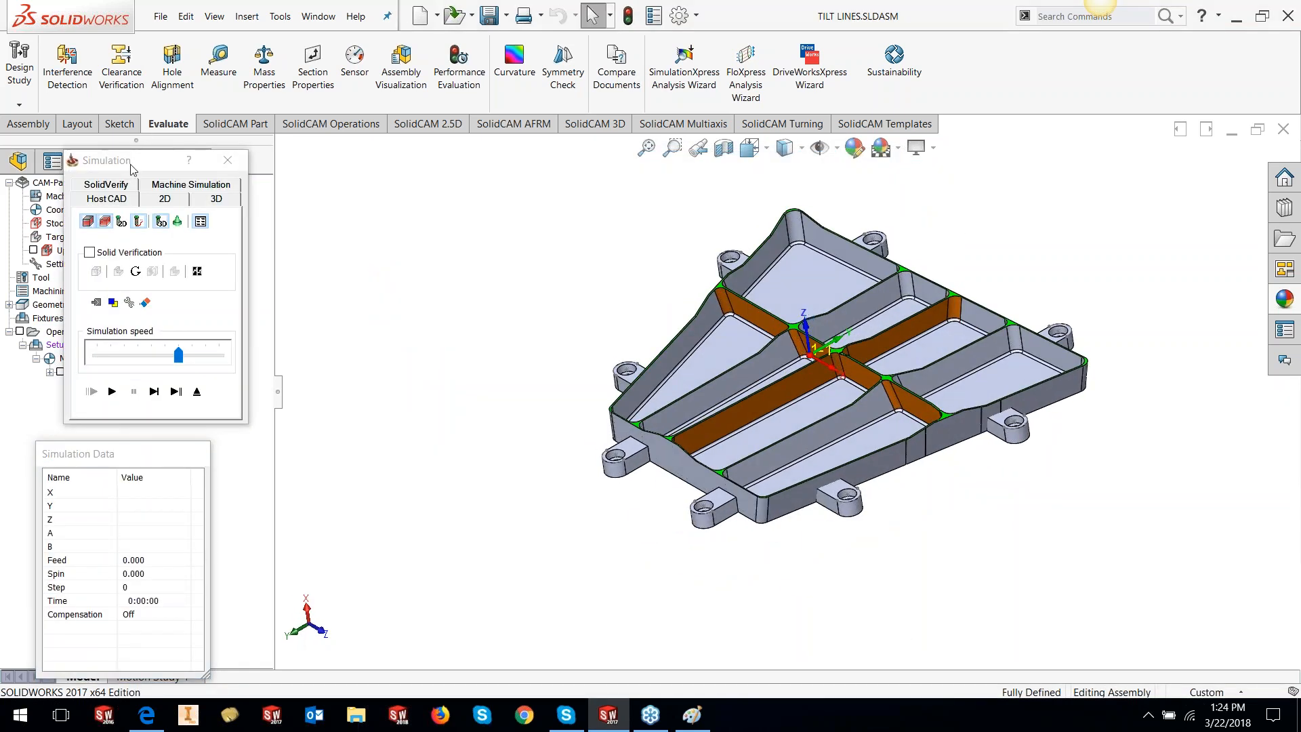
Single-step the tool eight moves along the slot in the HostCAD simulation
{"action": "left_click_drag", "start_coordinate": [132, 169], "coordinate": [154, 175]}
{"action": "left_click", "coordinate": [175, 397]}
{"action": "left_click", "coordinate": [175, 398]}
{"action": "left_click", "coordinate": [175, 398]}
{"action": "left_click", "coordinate": [174, 398]}
{"action": "left_click", "coordinate": [175, 398]}
{"action": "left_click", "coordinate": [175, 398]}
{"action": "left_click", "coordinate": [175, 404]}
{"action": "left_click", "coordinate": [175, 404]}
{"action": "left_click", "coordinate": [175, 404]}
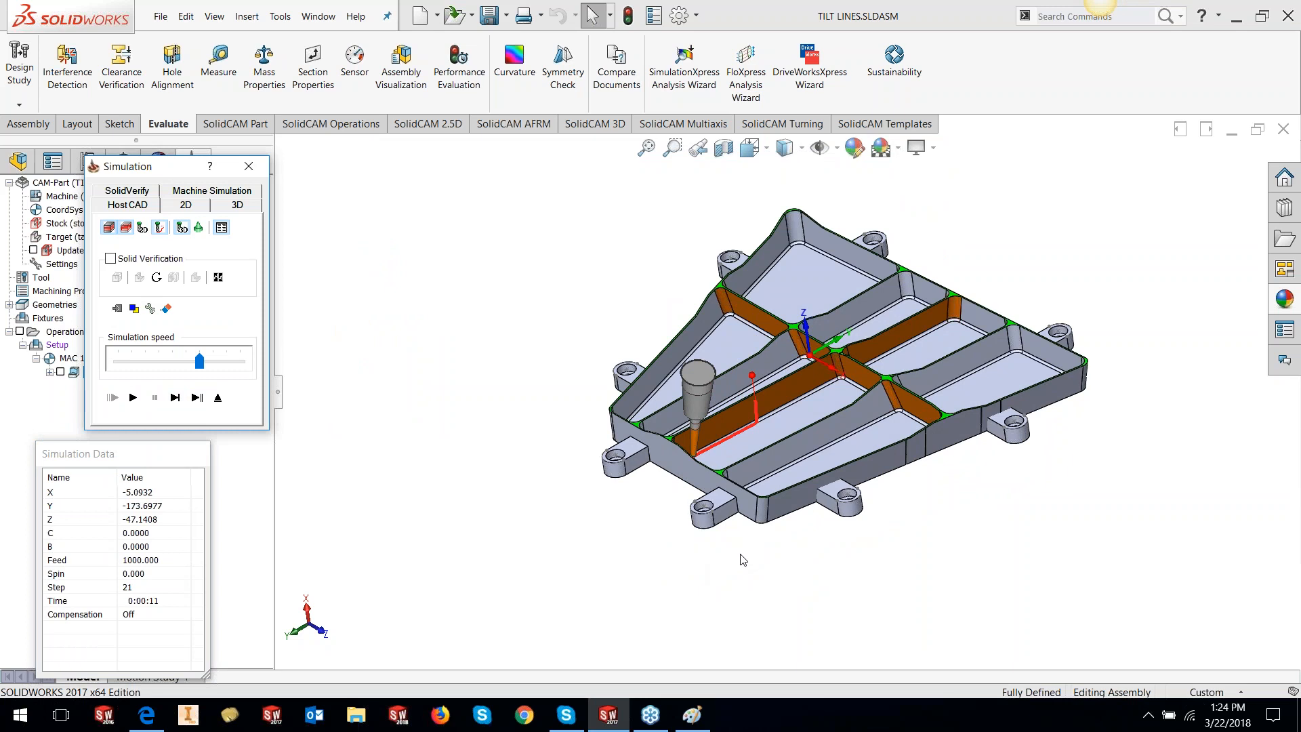
Snap the part to a flat side view and restart the SWARF simulation
{"action": "left_click", "coordinate": [801, 573]}
{"action": "key", "text": "space"}
{"action": "left_click", "coordinate": [862, 505]}
{"action": "left_click", "coordinate": [218, 397]}
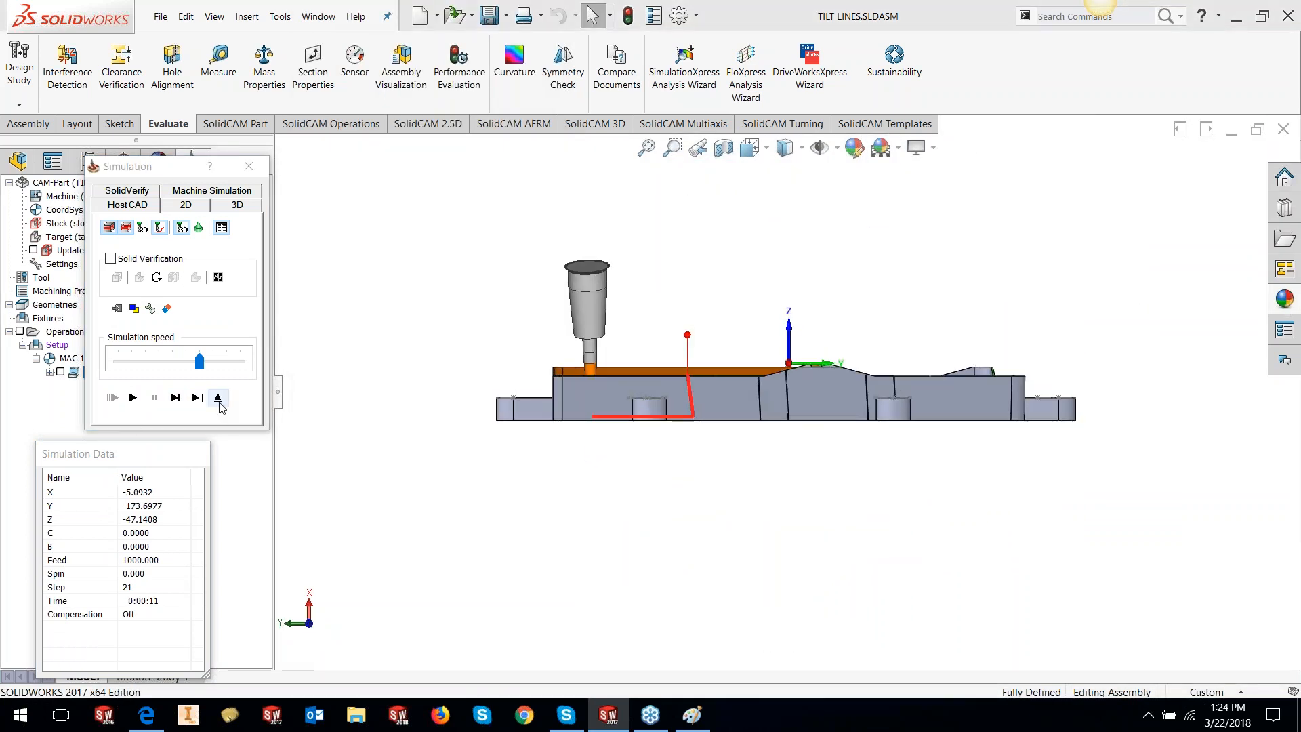
{"action": "left_click", "coordinate": [446, 619]}
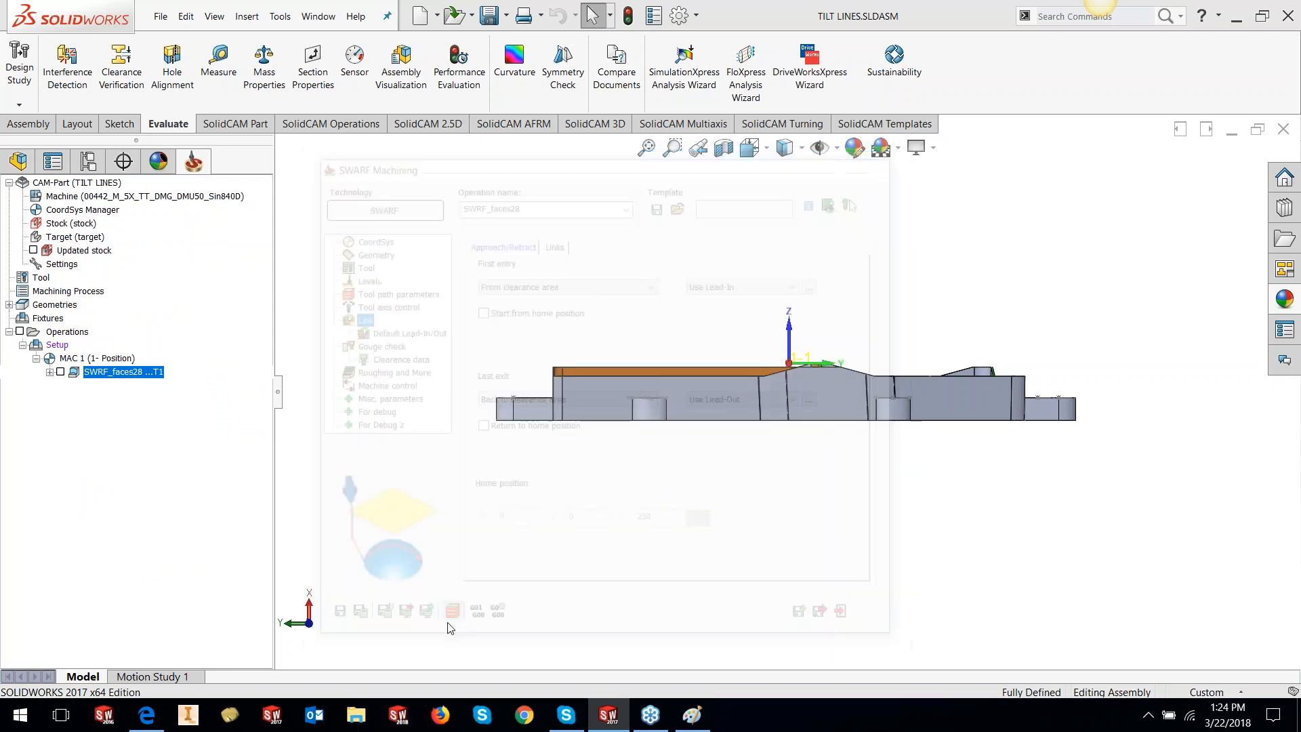
Orbit the part and cut a section plane through it to inspect the tool
{"action": "scroll", "coordinate": [621, 368], "scroll_direction": "down", "scroll_amount": 4}
{"action": "middle_click", "coordinate": [722, 420]}
{"action": "middle_click_drag", "start_coordinate": [734, 431], "coordinate": [794, 480]}
{"action": "scroll", "coordinate": [796, 471], "scroll_direction": "up", "scroll_amount": 3}
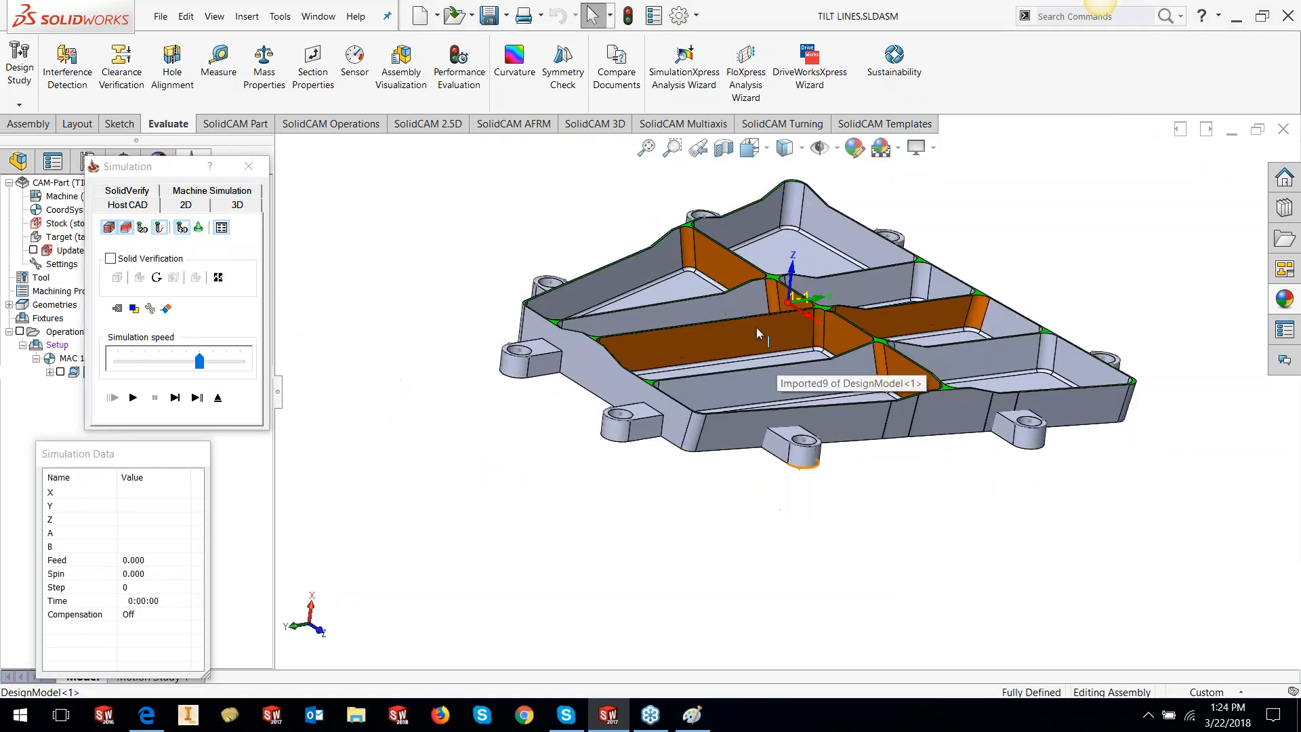
{"action": "left_click", "coordinate": [724, 148]}
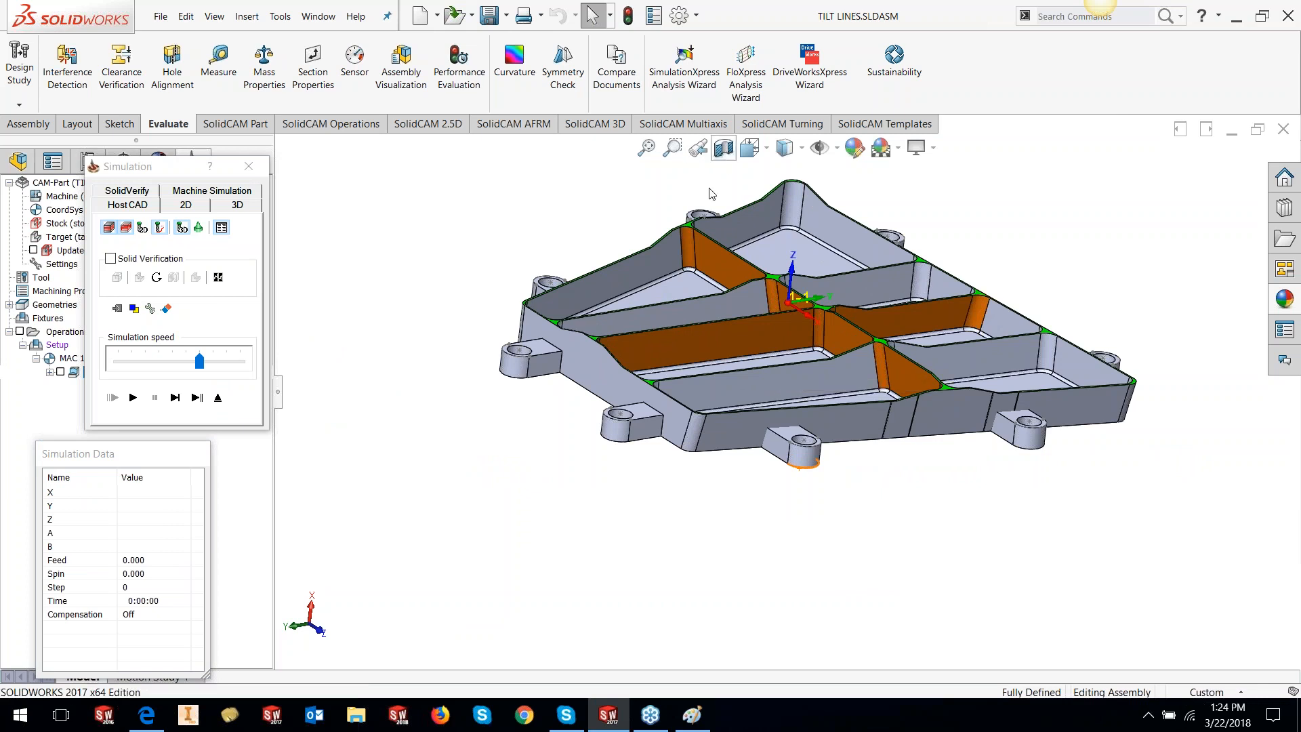
{"action": "left_click_drag", "start_coordinate": [964, 460], "coordinate": [844, 375]}
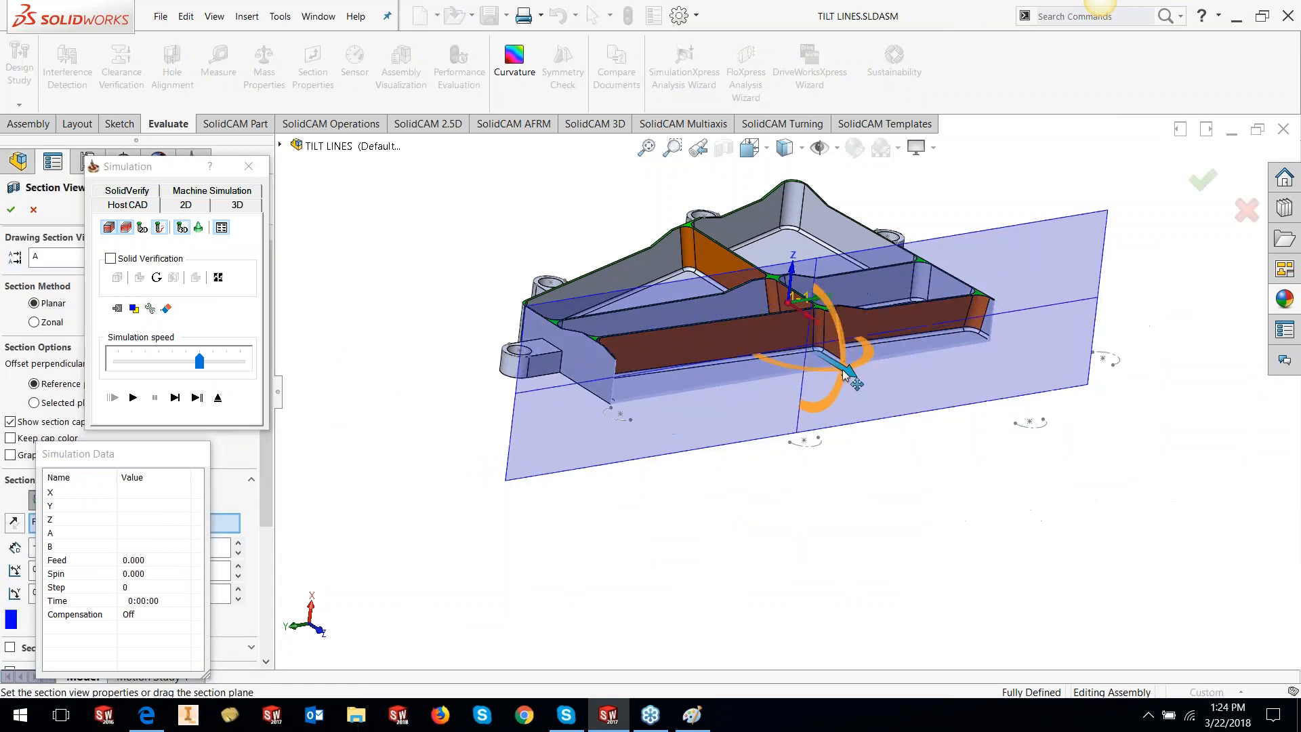
{"action": "left_click", "coordinate": [10, 211]}
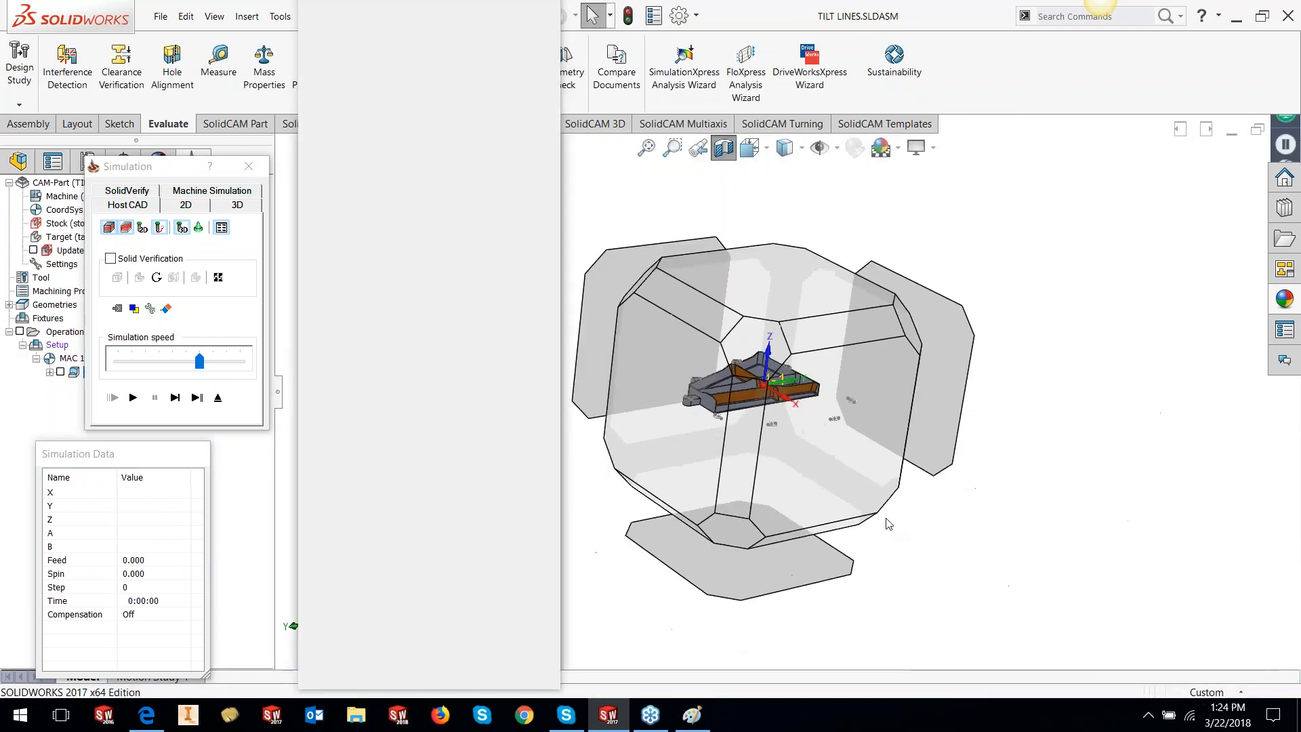
{"action": "left_click", "coordinate": [889, 524]}
View the part from the front and side while stepping the tool into its plunge
{"action": "key", "text": "space"}
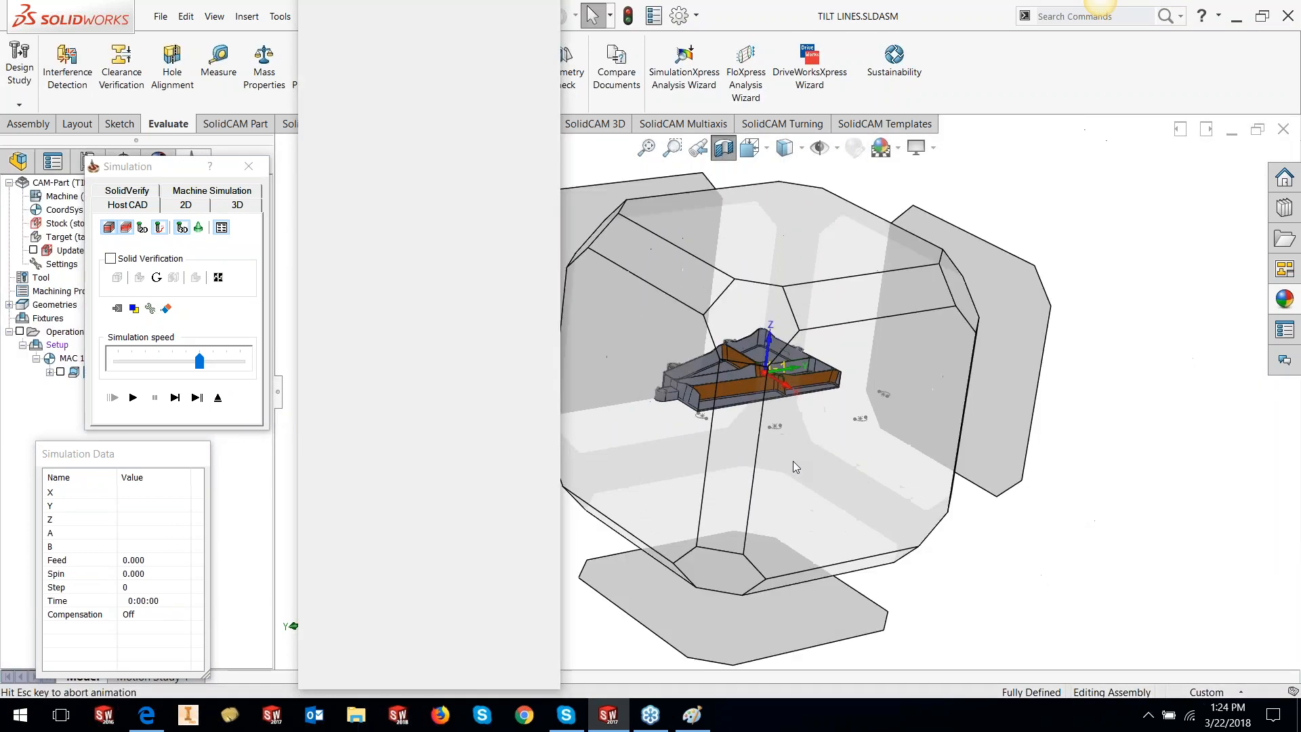
{"action": "left_click", "coordinate": [793, 460]}
{"action": "left_click", "coordinate": [174, 397]}
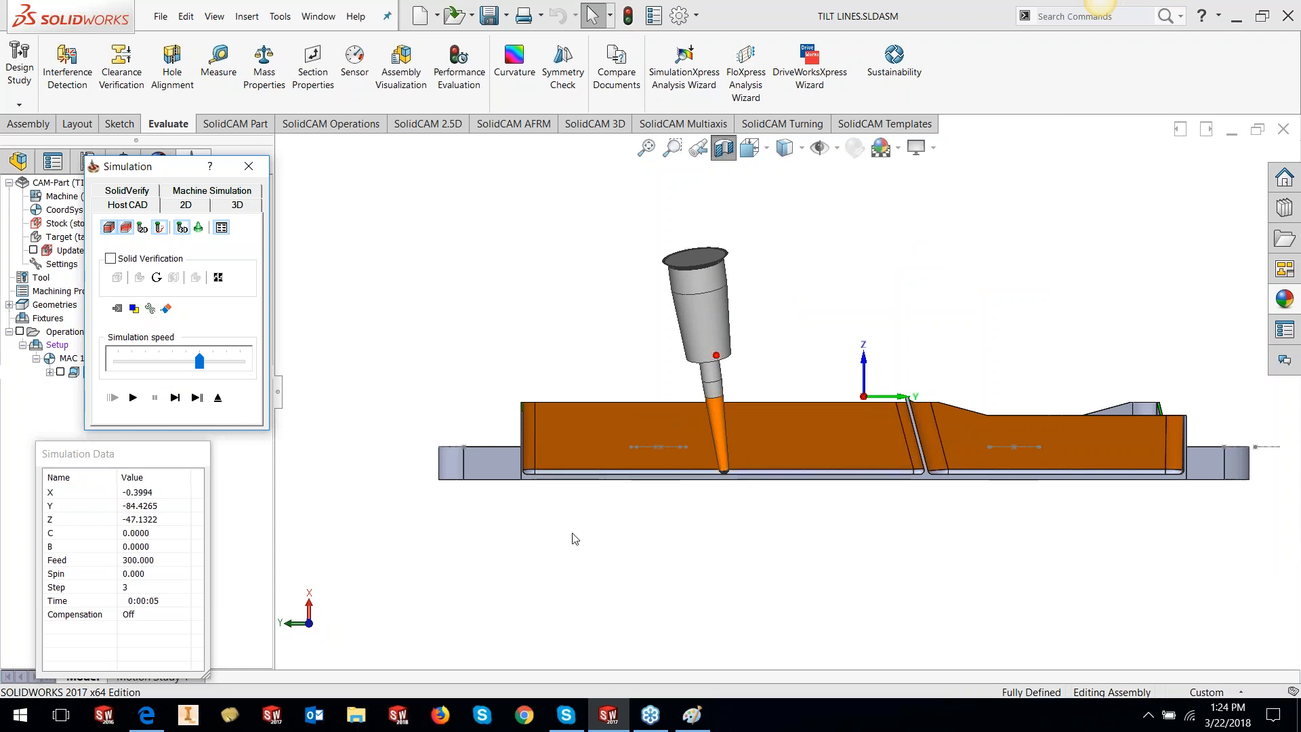
{"action": "mouse_move", "coordinate": [523, 578]}
{"action": "middle_mouse_down"}
{"action": "mouse_move", "coordinate": [653, 589]}
{"action": "mouse_move", "coordinate": [535, 561]}
{"action": "mouse_move", "coordinate": [503, 570]}
{"action": "middle_mouse_up"}
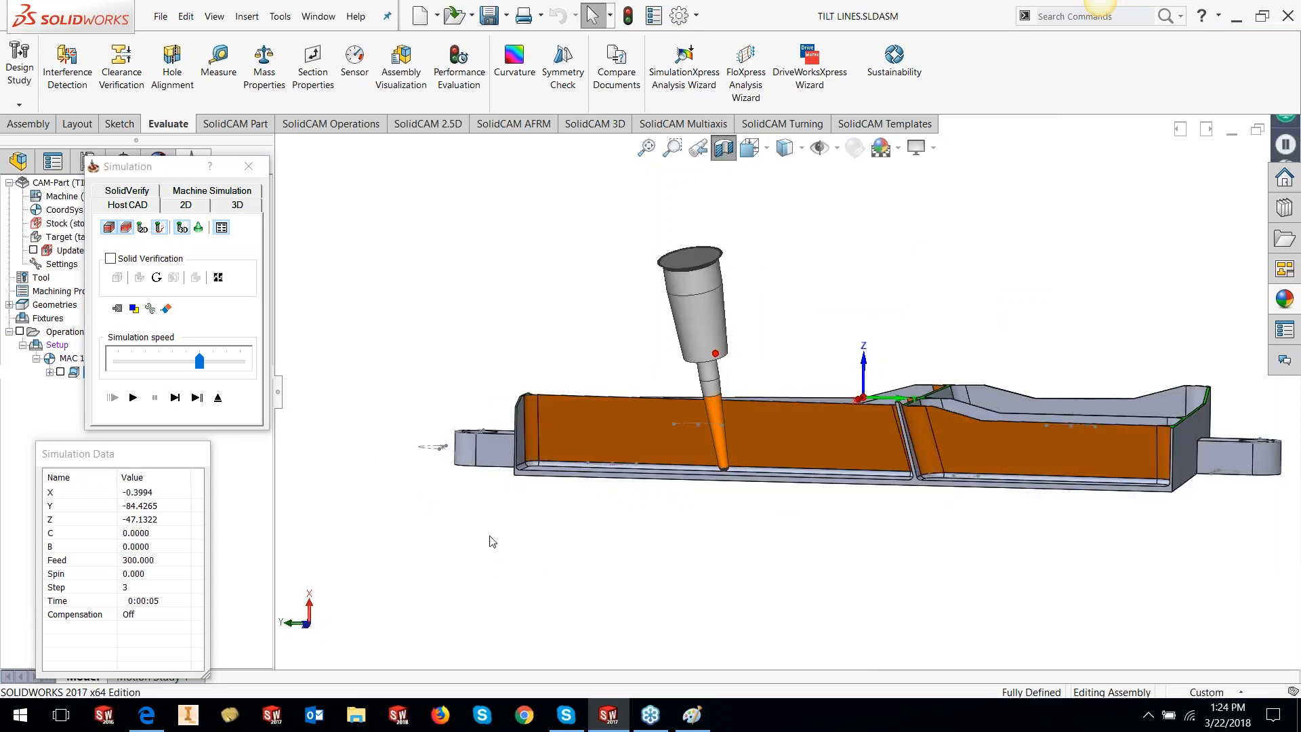
{"action": "key", "text": "space"}
{"action": "left_click", "coordinate": [746, 398]}
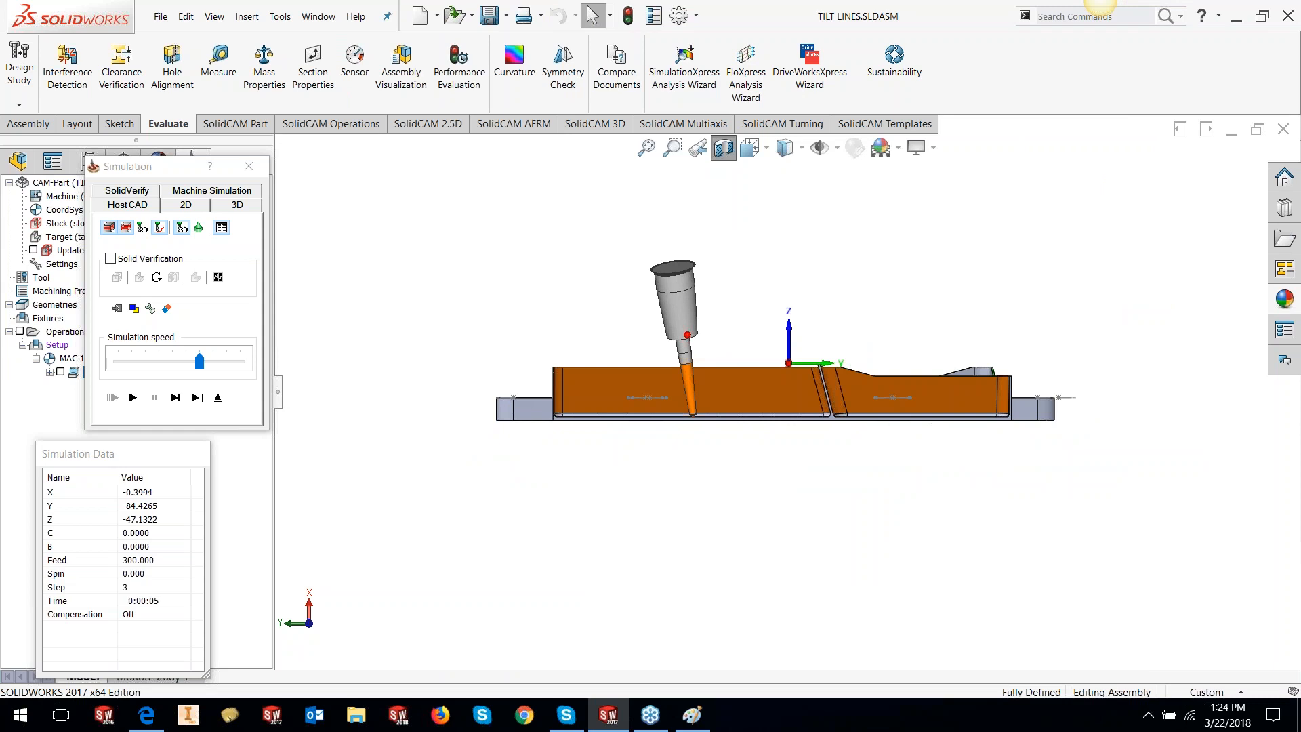
{"action": "scroll", "coordinate": [588, 383], "scroll_direction": "down", "scroll_amount": 4}
{"action": "left_click", "coordinate": [174, 398]}
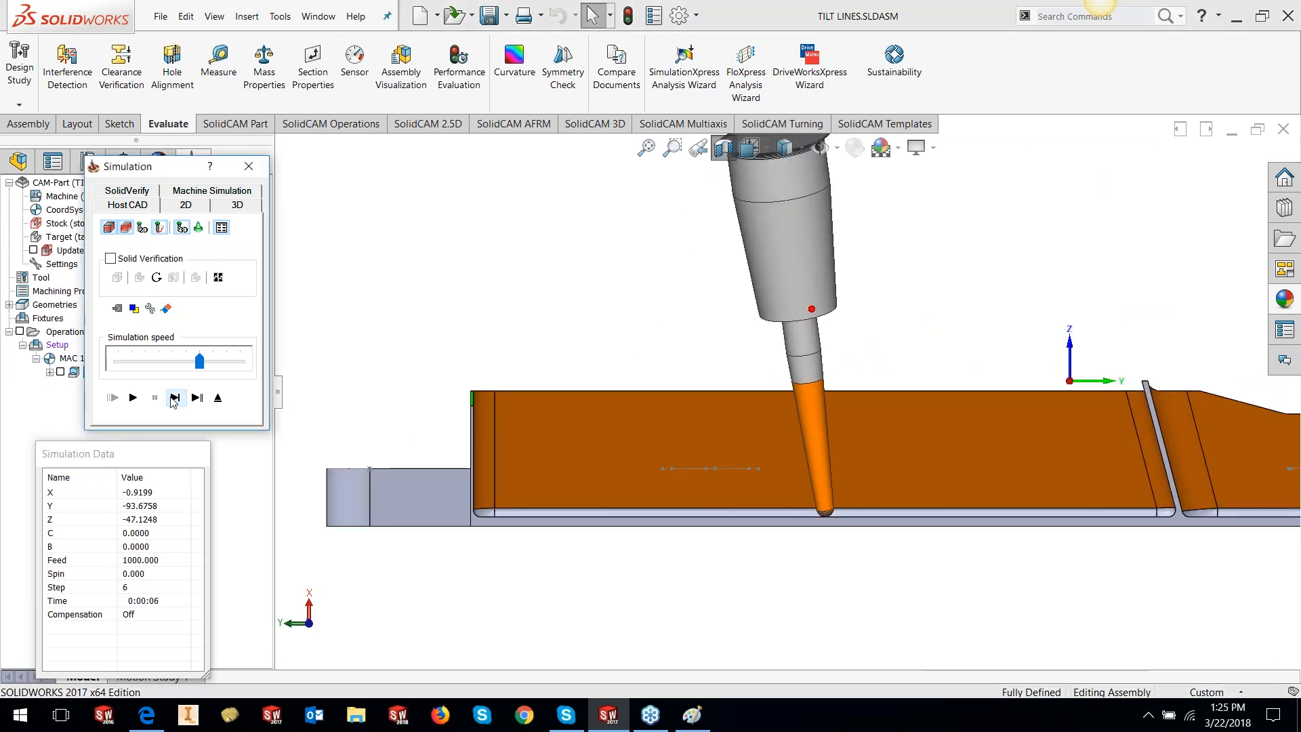
Single-step the SWARF simulation along the pocket wall, then orbit to a square-on front view
{"action": "left_click", "coordinate": [174, 397]}
{"action": "left_click", "coordinate": [175, 398]}
{"action": "left_click", "coordinate": [174, 398]}
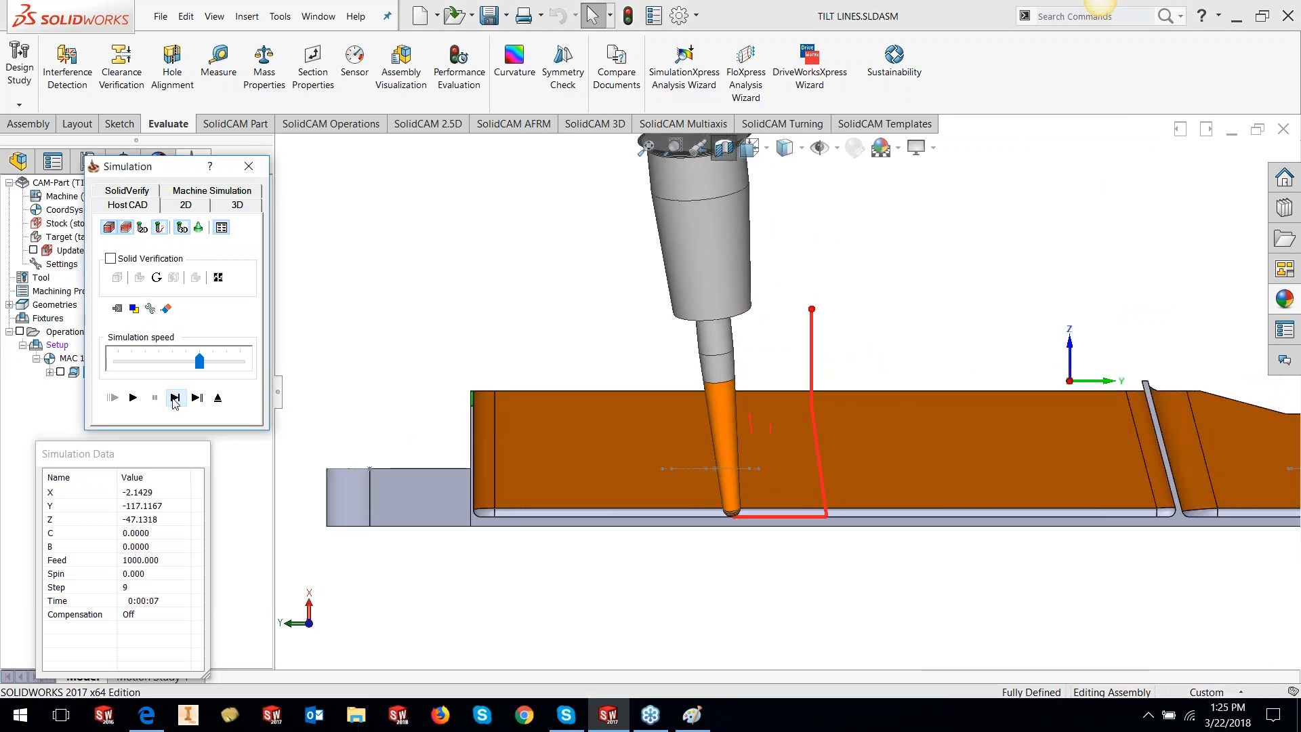
{"action": "left_click", "coordinate": [175, 403]}
{"action": "left_click", "coordinate": [175, 403]}
{"action": "left_click", "coordinate": [174, 404]}
{"action": "left_click", "coordinate": [175, 404]}
{"action": "left_click", "coordinate": [174, 404]}
{"action": "left_click", "coordinate": [174, 404]}
{"action": "left_click", "coordinate": [175, 404]}
{"action": "double_click", "coordinate": [175, 406]}
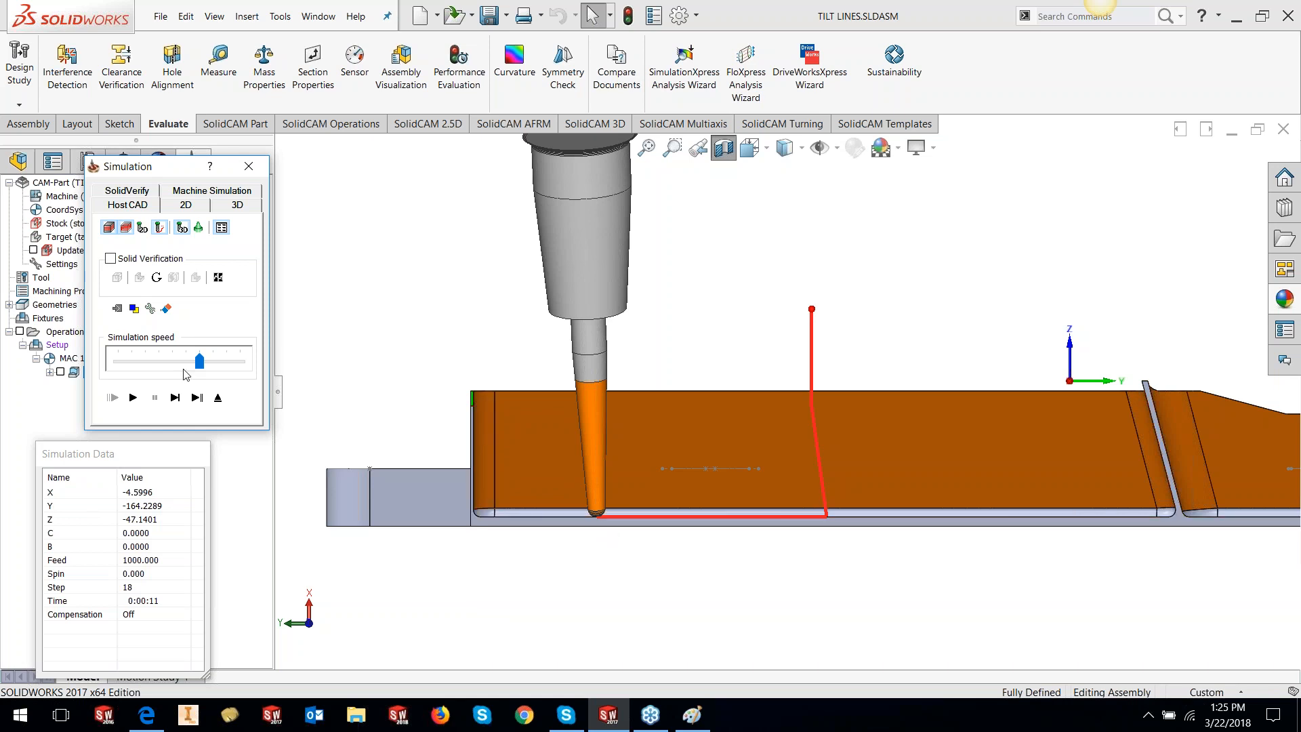
{"action": "left_click", "coordinate": [181, 402]}
{"action": "left_click", "coordinate": [181, 402]}
{"action": "left_click", "coordinate": [181, 401]}
{"action": "left_click", "coordinate": [181, 402]}
{"action": "left_click", "coordinate": [181, 402]}
{"action": "left_click", "coordinate": [181, 401]}
{"action": "left_click", "coordinate": [181, 402]}
{"action": "left_click", "coordinate": [181, 402]}
{"action": "left_click", "coordinate": [180, 401]}
{"action": "left_click", "coordinate": [181, 402]}
{"action": "middle_click_drag", "start_coordinate": [576, 591], "coordinate": [708, 611]}
{"action": "scroll", "coordinate": [838, 579], "scroll_direction": "up", "scroll_amount": 3}
{"action": "middle_click_drag", "start_coordinate": [859, 546], "coordinate": [889, 543]}
{"action": "scroll", "coordinate": [896, 431], "scroll_direction": "down", "scroll_amount": 4}
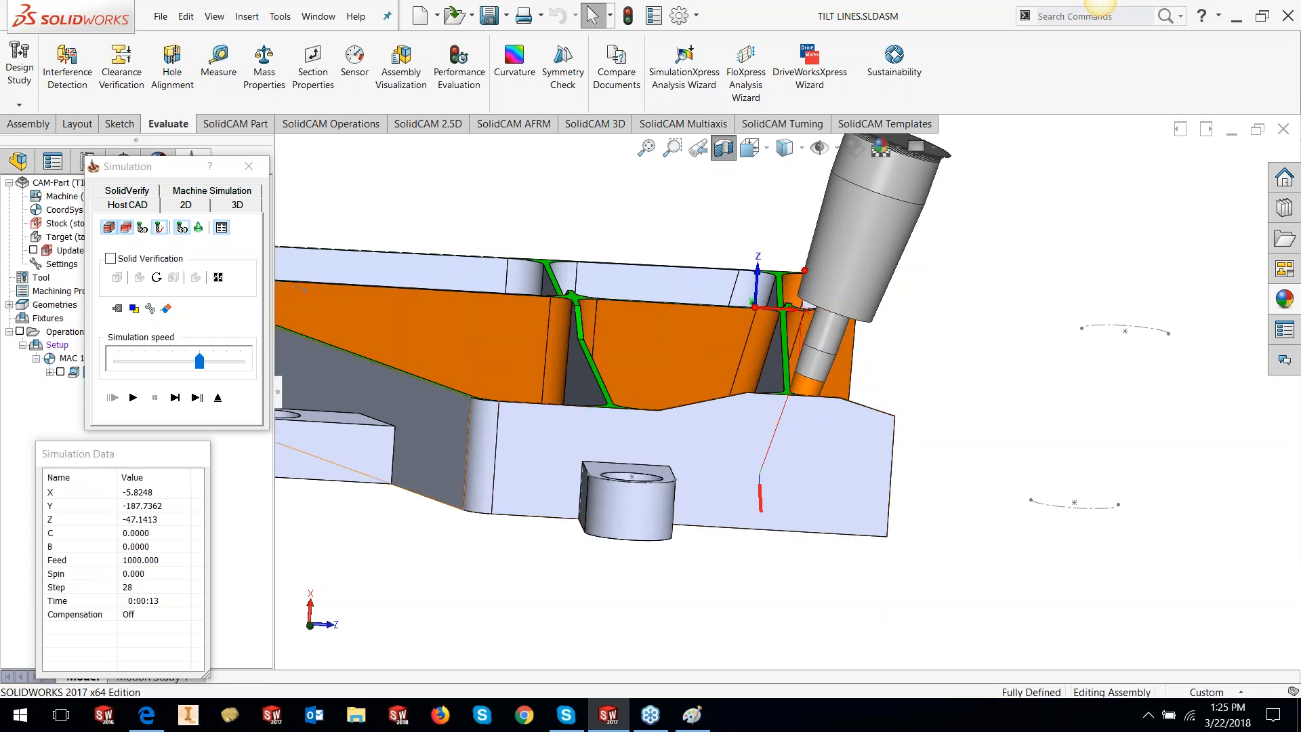
Keep stepping the toolpath, remove the section cut and rotate to look along the walls
{"action": "left_click", "coordinate": [176, 399]}
{"action": "left_click", "coordinate": [178, 402]}
{"action": "left_click", "coordinate": [177, 403]}
{"action": "left_click", "coordinate": [177, 403]}
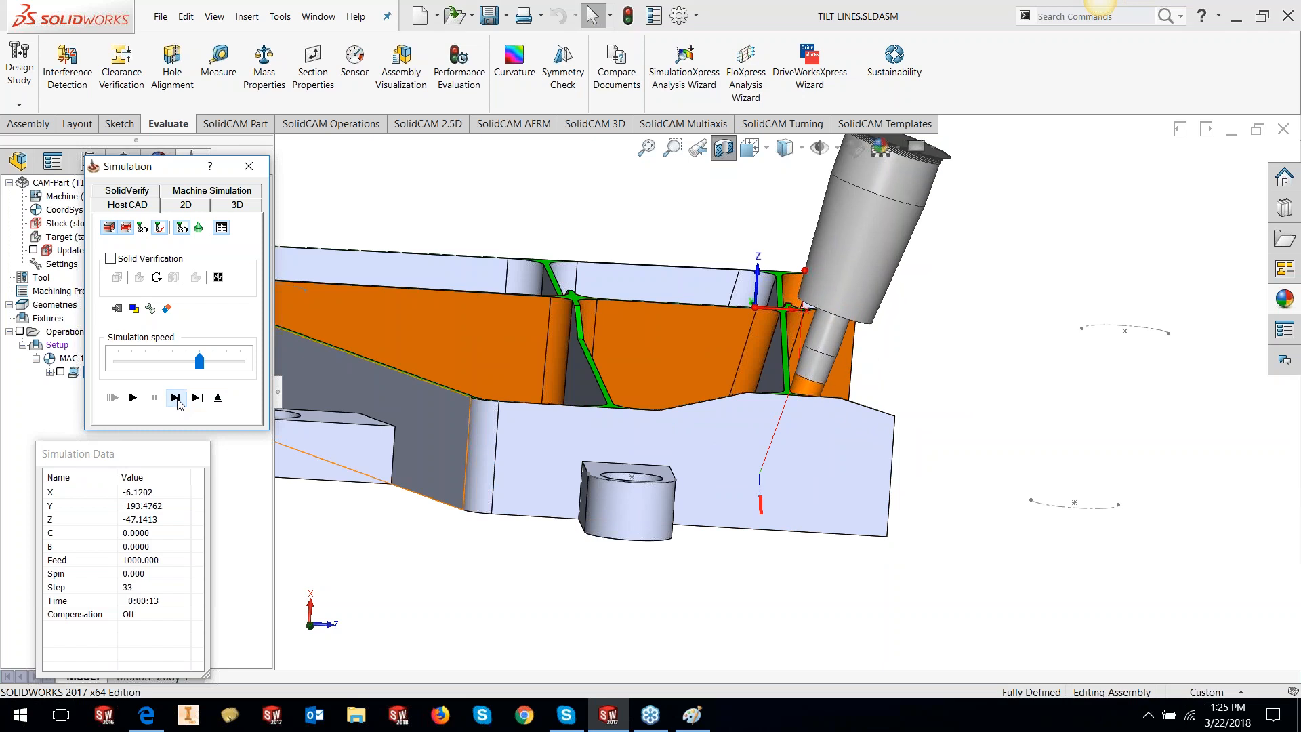
{"action": "left_click", "coordinate": [177, 401]}
{"action": "left_click", "coordinate": [178, 401]}
{"action": "left_click", "coordinate": [177, 401]}
{"action": "left_click", "coordinate": [177, 401]}
{"action": "left_click", "coordinate": [177, 403]}
{"action": "left_click", "coordinate": [177, 403]}
{"action": "left_click", "coordinate": [178, 402]}
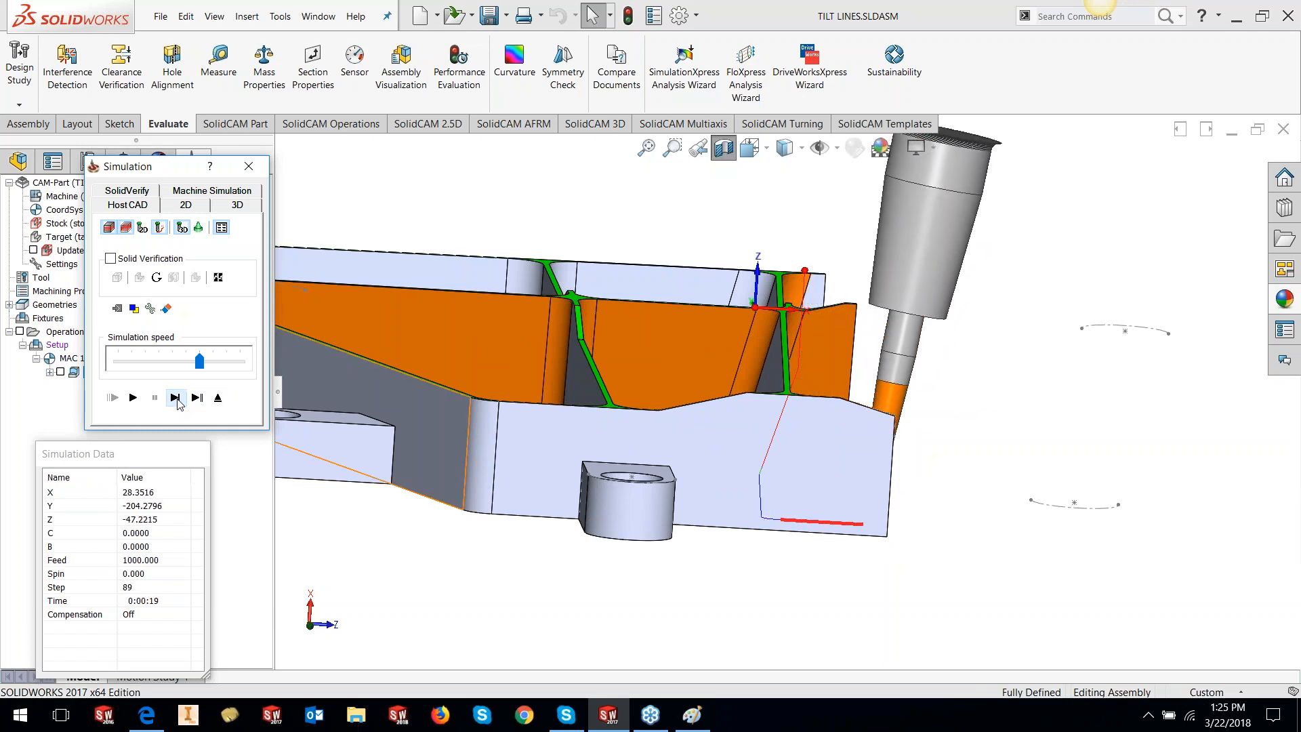
{"action": "left_click", "coordinate": [724, 149]}
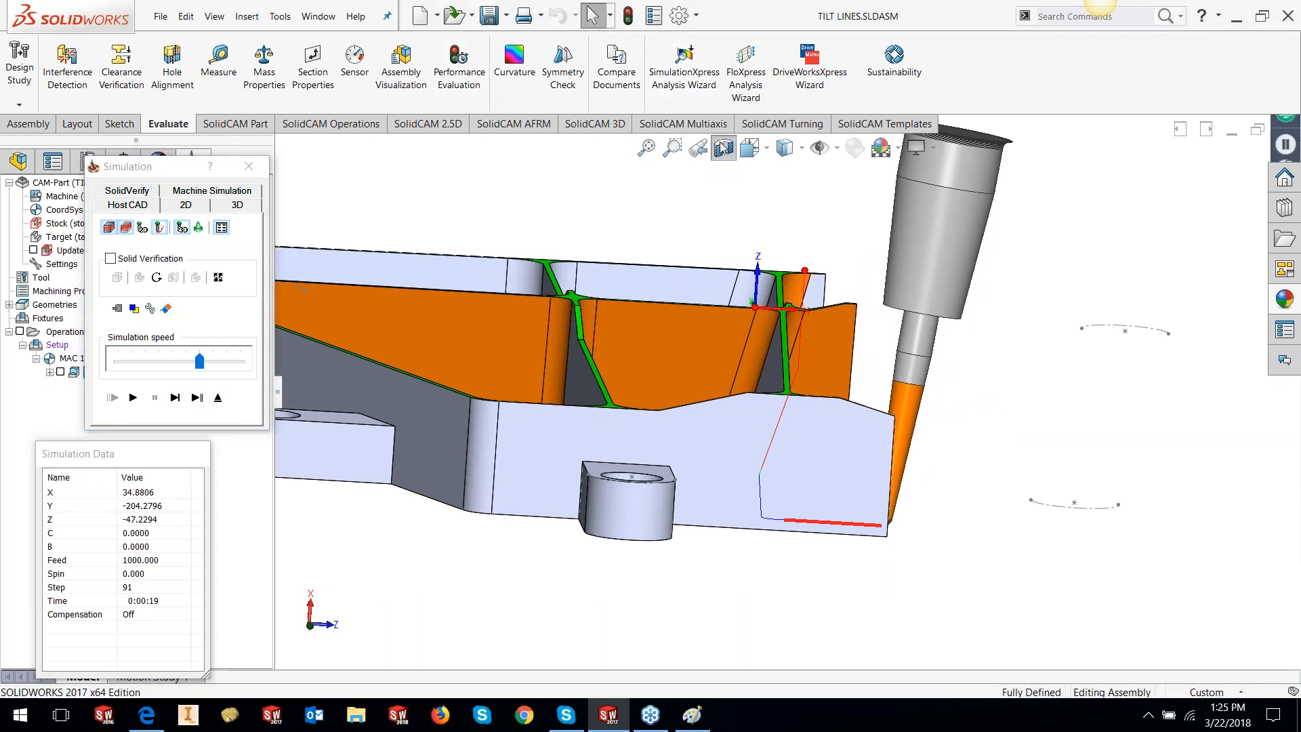
{"action": "middle_click_drag", "start_coordinate": [1047, 442], "coordinate": [1191, 411]}
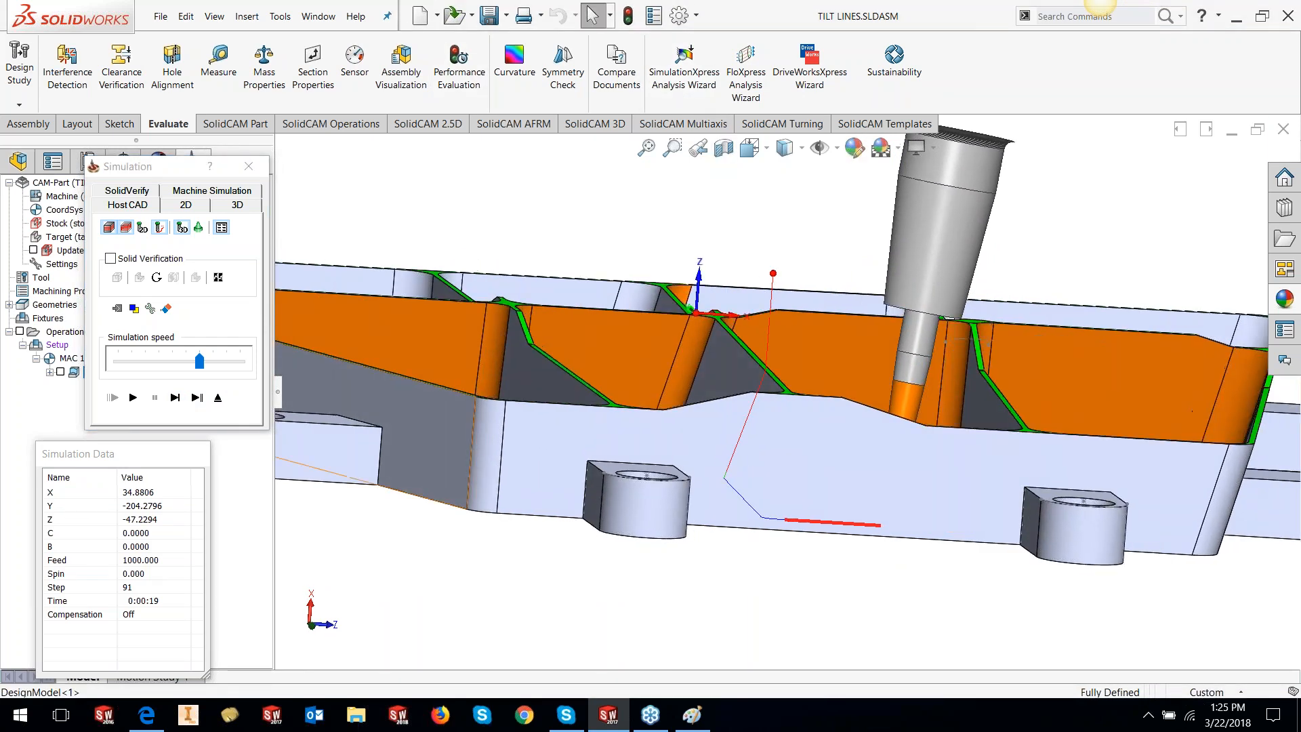
{"action": "left_click", "coordinate": [175, 398]}
{"action": "left_click", "coordinate": [175, 398]}
{"action": "left_click", "coordinate": [174, 398]}
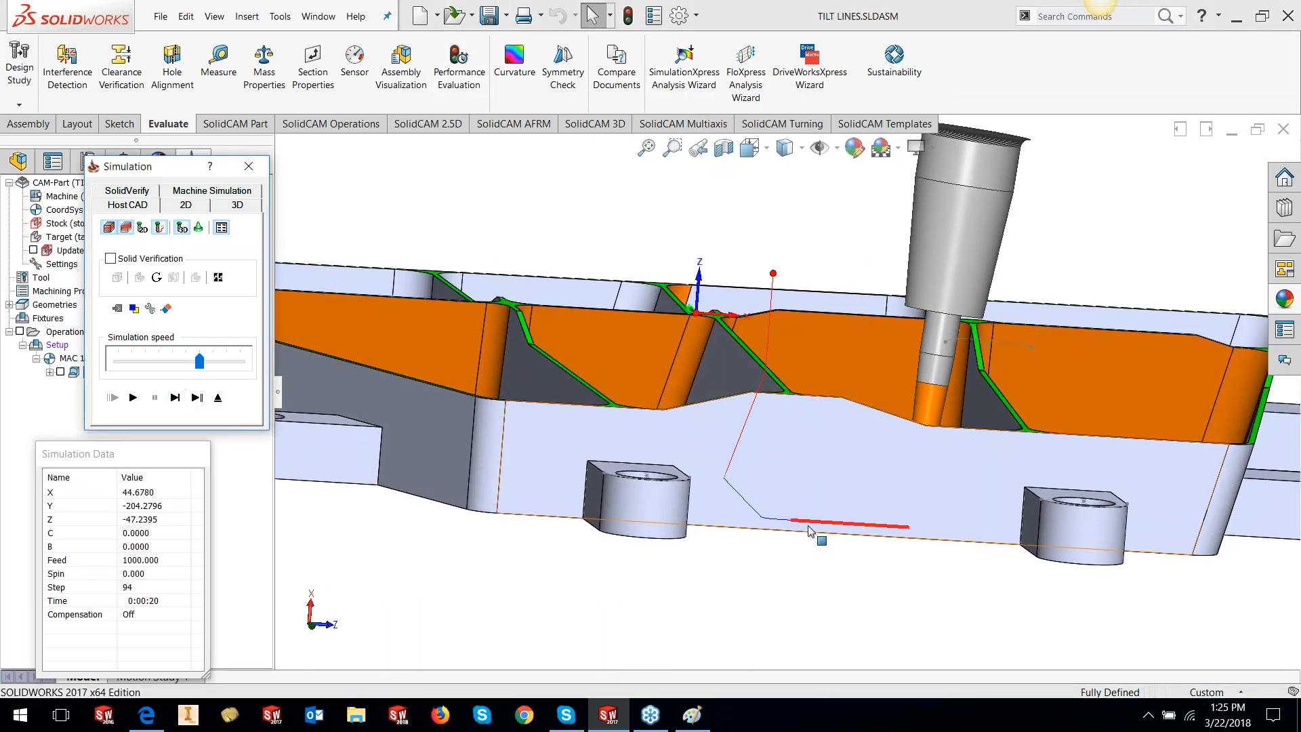
{"action": "middle_click_drag", "start_coordinate": [811, 530], "coordinate": [981, 459]}
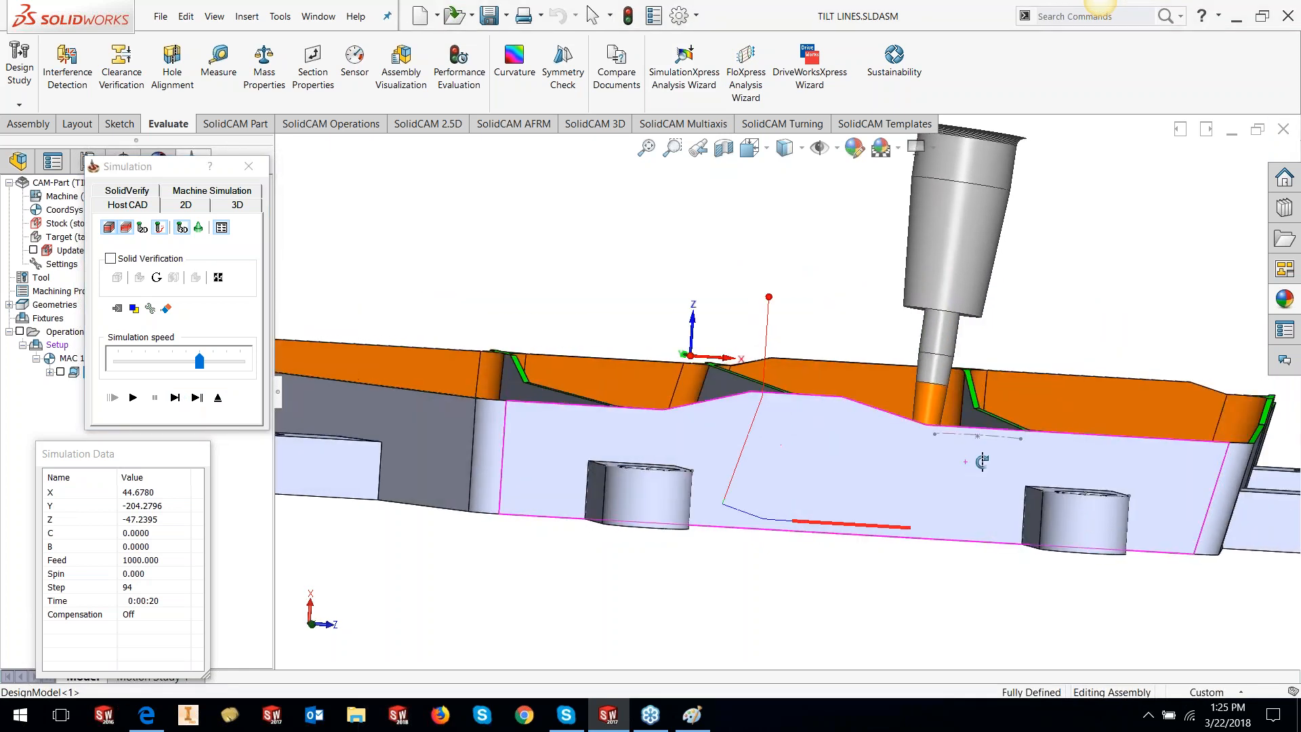
Step the simulation on to step 369, inspecting the part's corner and pockets
{"action": "left_click", "coordinate": [174, 398]}
{"action": "left_click", "coordinate": [174, 397]}
{"action": "left_click", "coordinate": [175, 398]}
{"action": "left_click", "coordinate": [175, 398]}
{"action": "left_click", "coordinate": [179, 401]}
{"action": "left_click", "coordinate": [179, 401]}
{"action": "left_click", "coordinate": [179, 401]}
{"action": "left_click", "coordinate": [179, 401]}
{"action": "left_click", "coordinate": [179, 401]}
{"action": "left_click", "coordinate": [178, 401]}
{"action": "left_click", "coordinate": [179, 401]}
{"action": "left_click", "coordinate": [179, 401]}
{"action": "left_click", "coordinate": [179, 401]}
{"action": "left_click", "coordinate": [179, 401]}
{"action": "left_click", "coordinate": [179, 401]}
{"action": "left_click", "coordinate": [179, 401]}
{"action": "left_click", "coordinate": [179, 401]}
{"action": "left_click", "coordinate": [178, 401]}
{"action": "left_click", "coordinate": [179, 401]}
{"action": "left_click", "coordinate": [179, 401]}
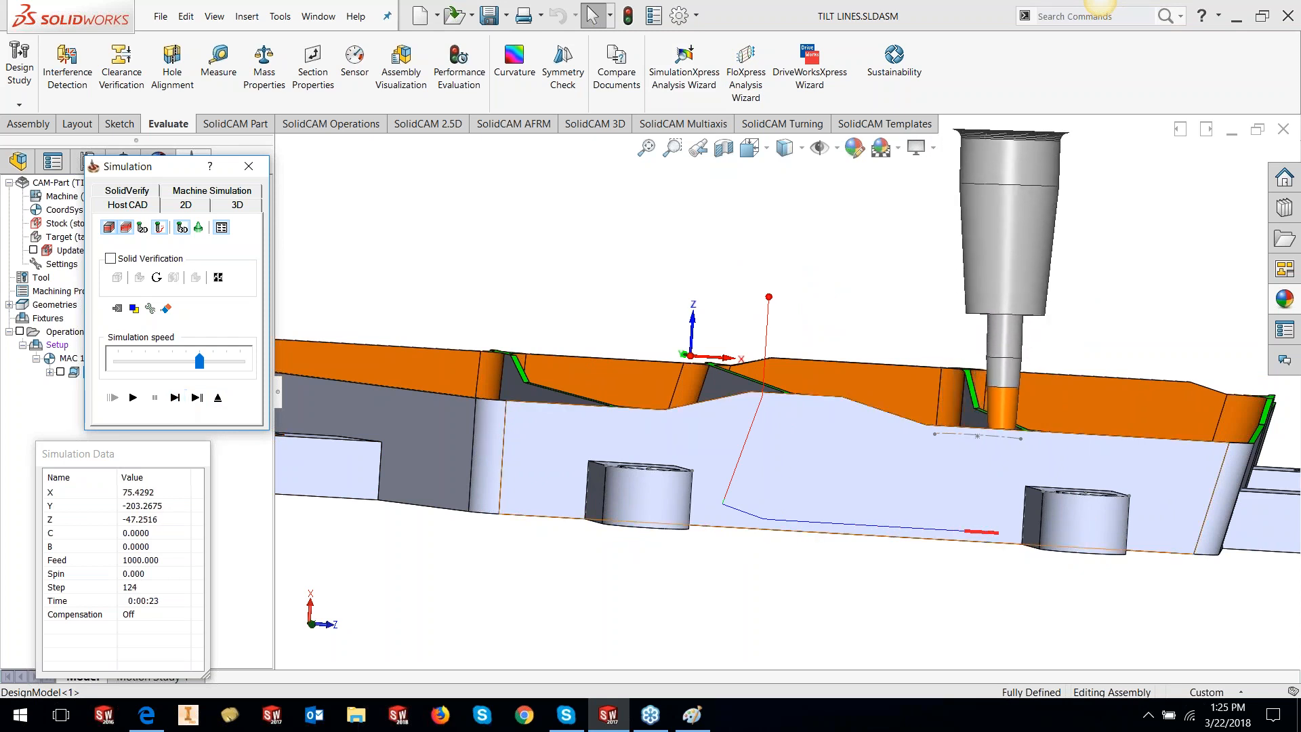
{"action": "left_click", "coordinate": [174, 397]}
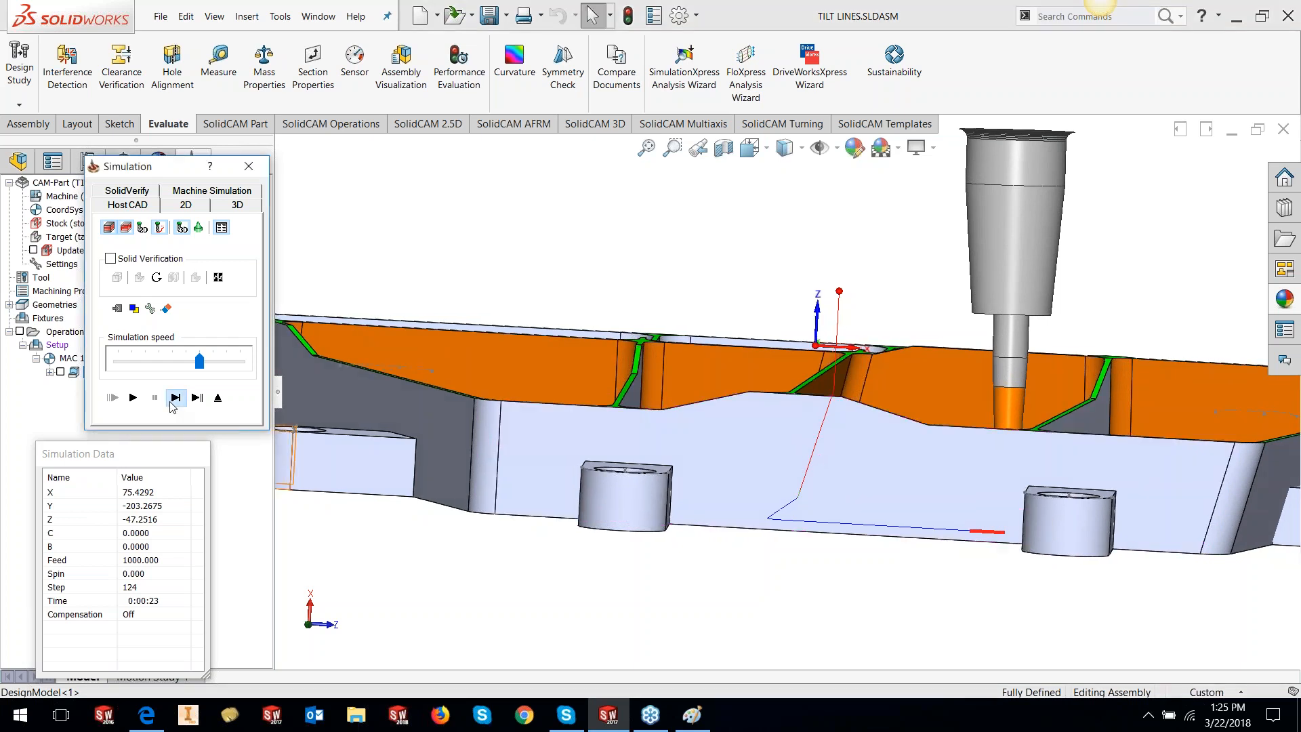
{"action": "left_click", "coordinate": [175, 398]}
{"action": "left_click", "coordinate": [174, 398]}
{"action": "left_click", "coordinate": [174, 399]}
{"action": "left_click", "coordinate": [174, 398]}
{"action": "left_click", "coordinate": [174, 398]}
{"action": "left_click", "coordinate": [174, 399]}
{"action": "left_click", "coordinate": [174, 398]}
{"action": "middle_click_drag", "start_coordinate": [864, 475], "coordinate": [954, 532]}
{"action": "scroll", "coordinate": [954, 533], "scroll_direction": "up", "scroll_amount": 3}
{"action": "scroll", "coordinate": [664, 374], "scroll_direction": "down", "scroll_amount": 5}
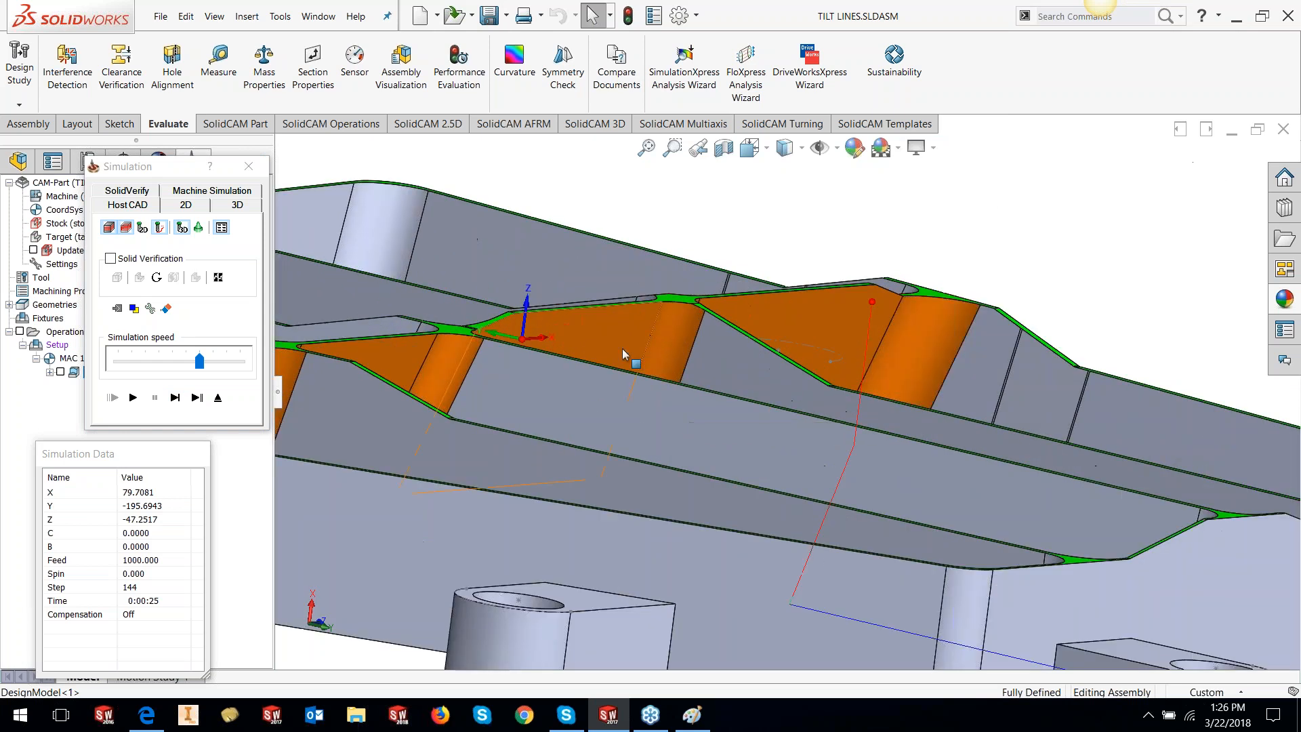
{"action": "scroll", "coordinate": [718, 369], "scroll_direction": "up", "scroll_amount": 3}
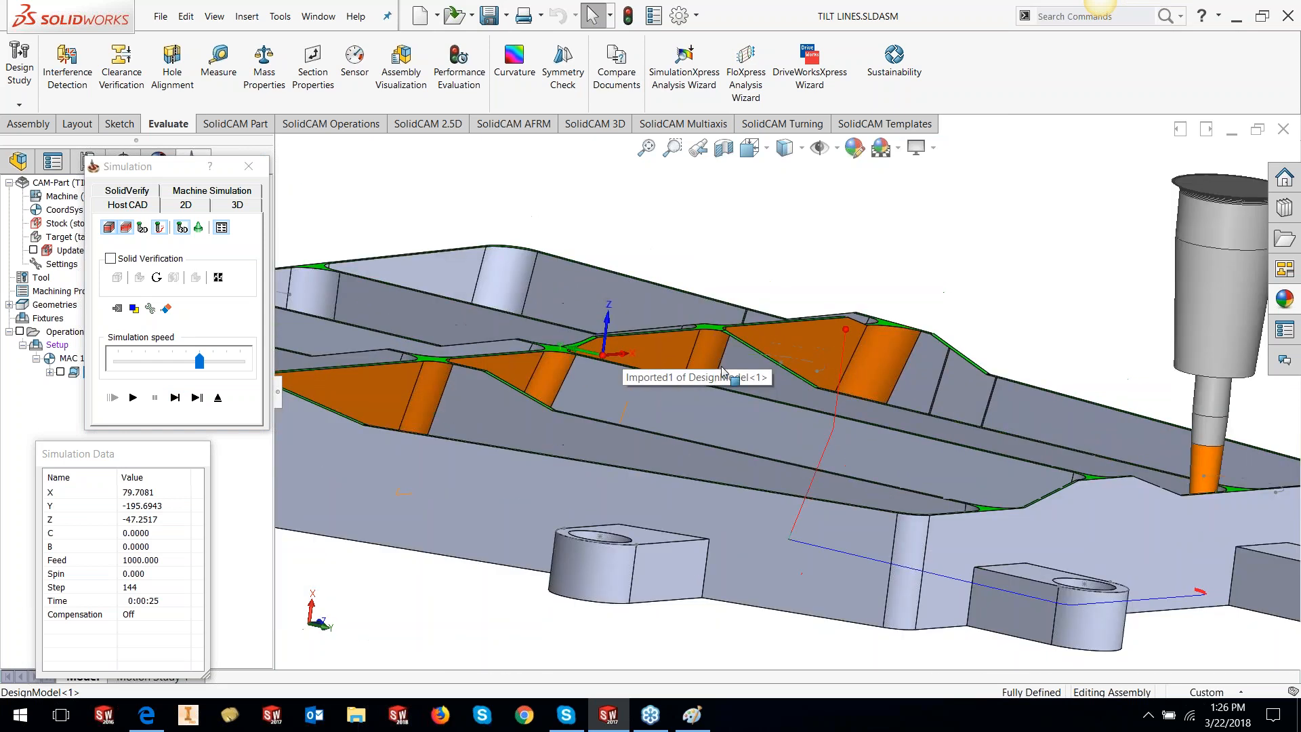
{"action": "left_click", "coordinate": [176, 397]}
{"action": "left_click", "coordinate": [175, 398]}
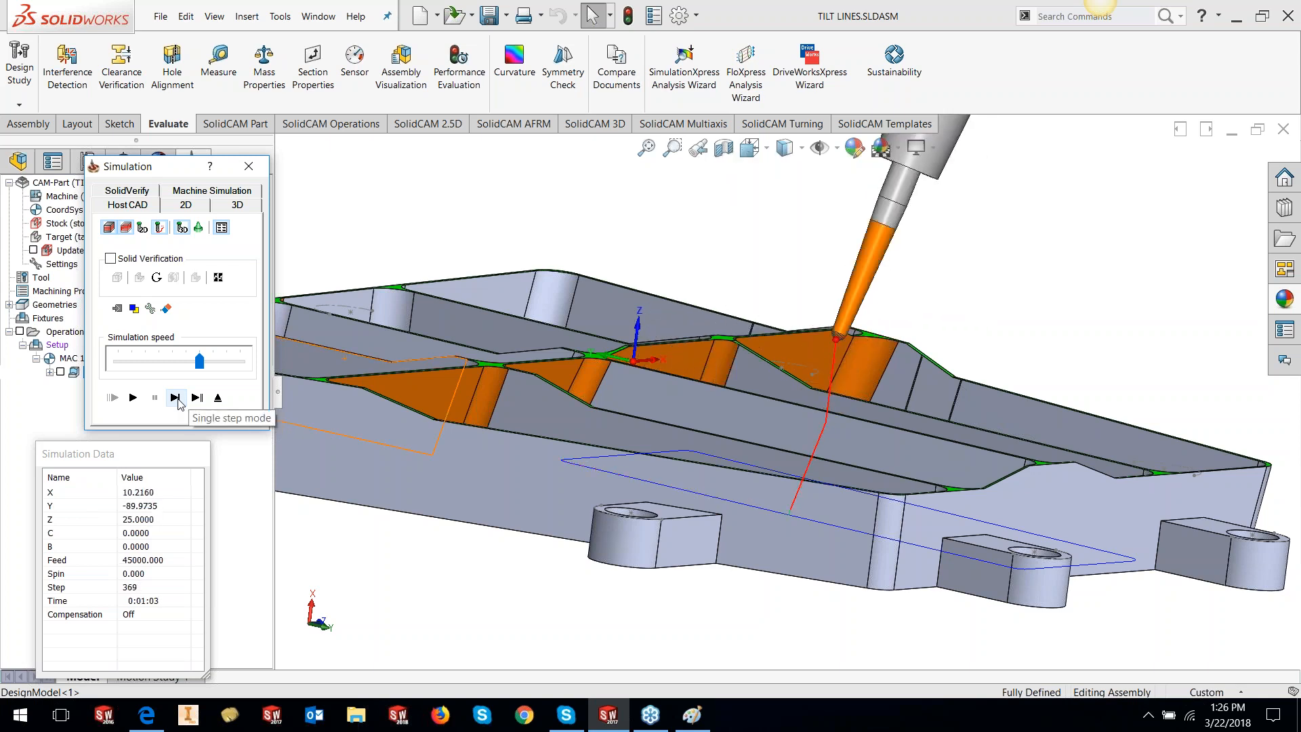
Launch Machine Simulation, accepting the exceeded machine-limits prompt, and zoom in on the plate
{"action": "left_click", "coordinate": [205, 193]}
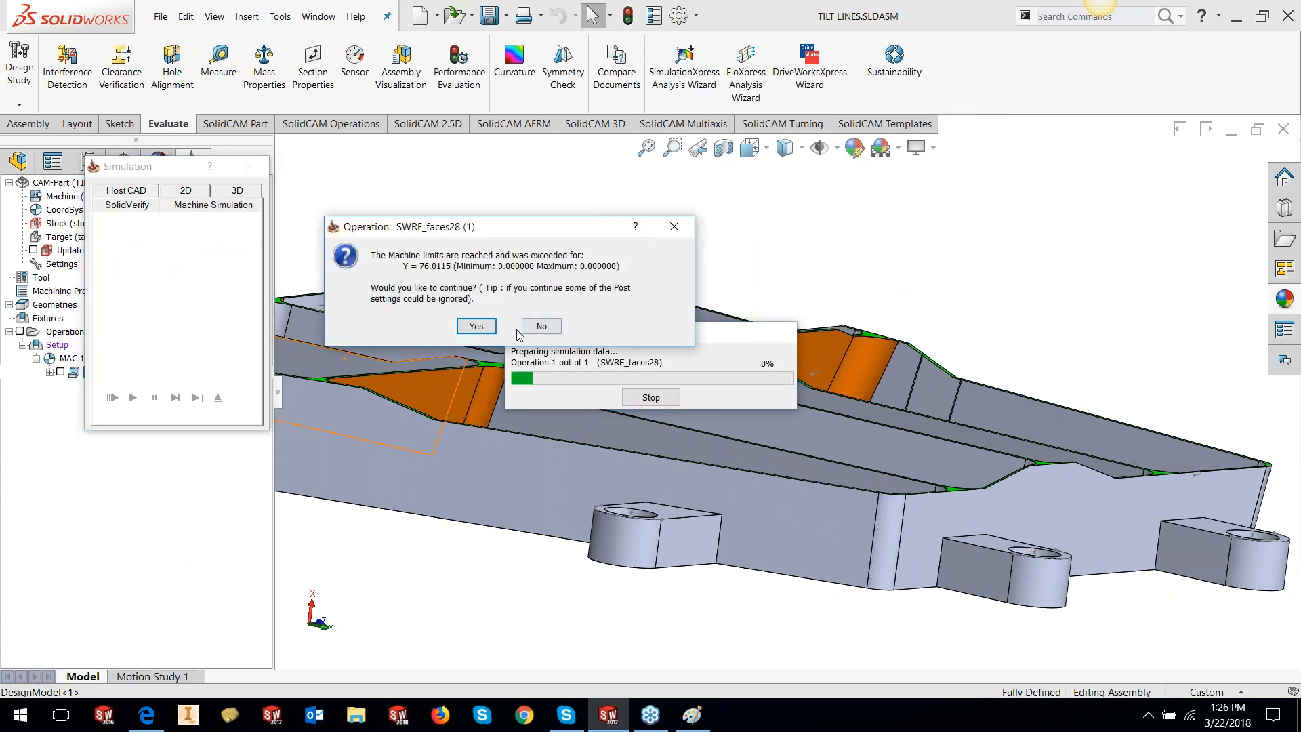
{"action": "left_click", "coordinate": [477, 326]}
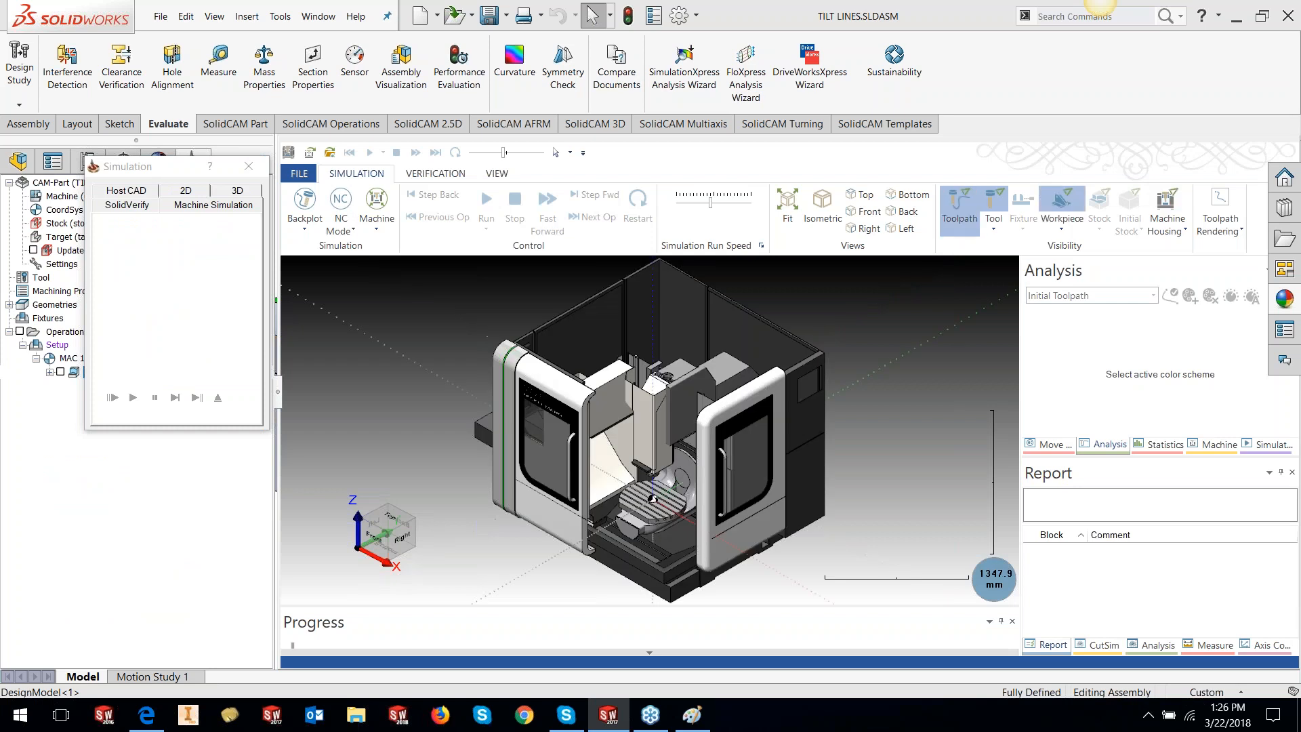
{"action": "scroll", "coordinate": [647, 515], "scroll_direction": "up", "scroll_amount": 10}
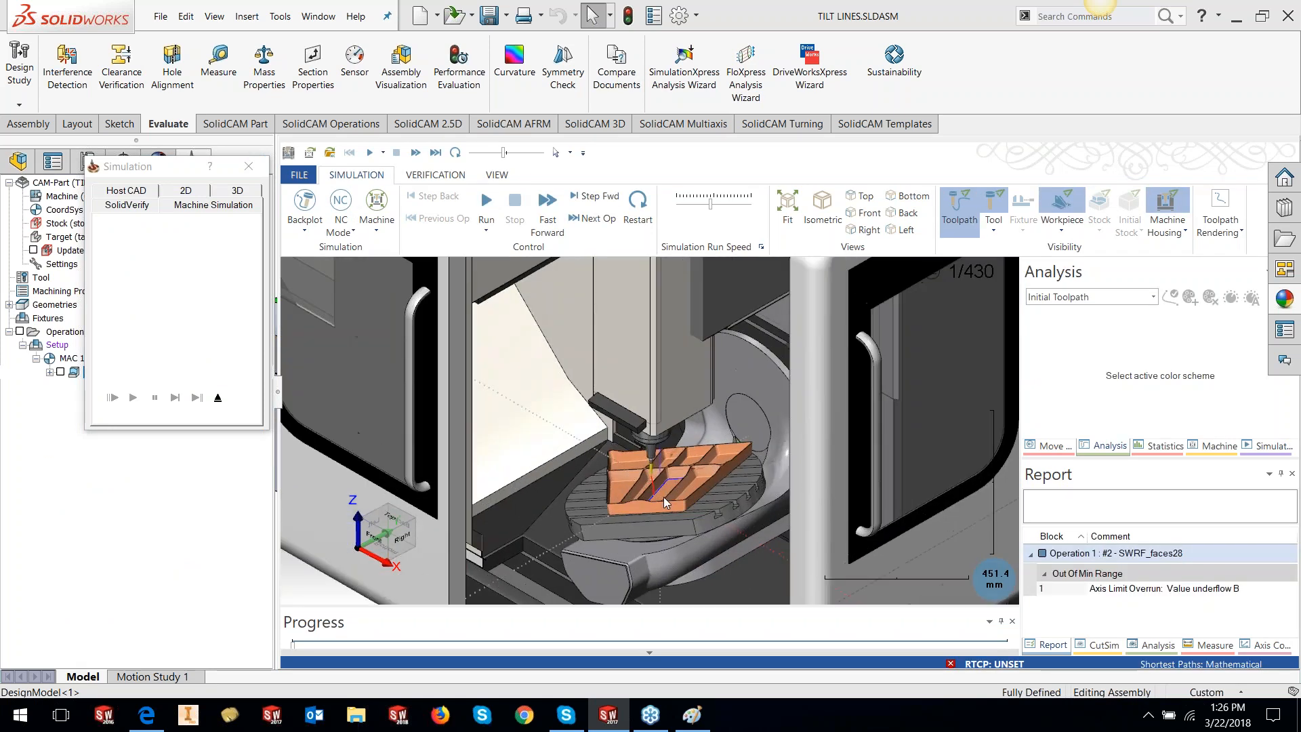
{"action": "scroll", "coordinate": [655, 506], "scroll_direction": "up", "scroll_amount": 1}
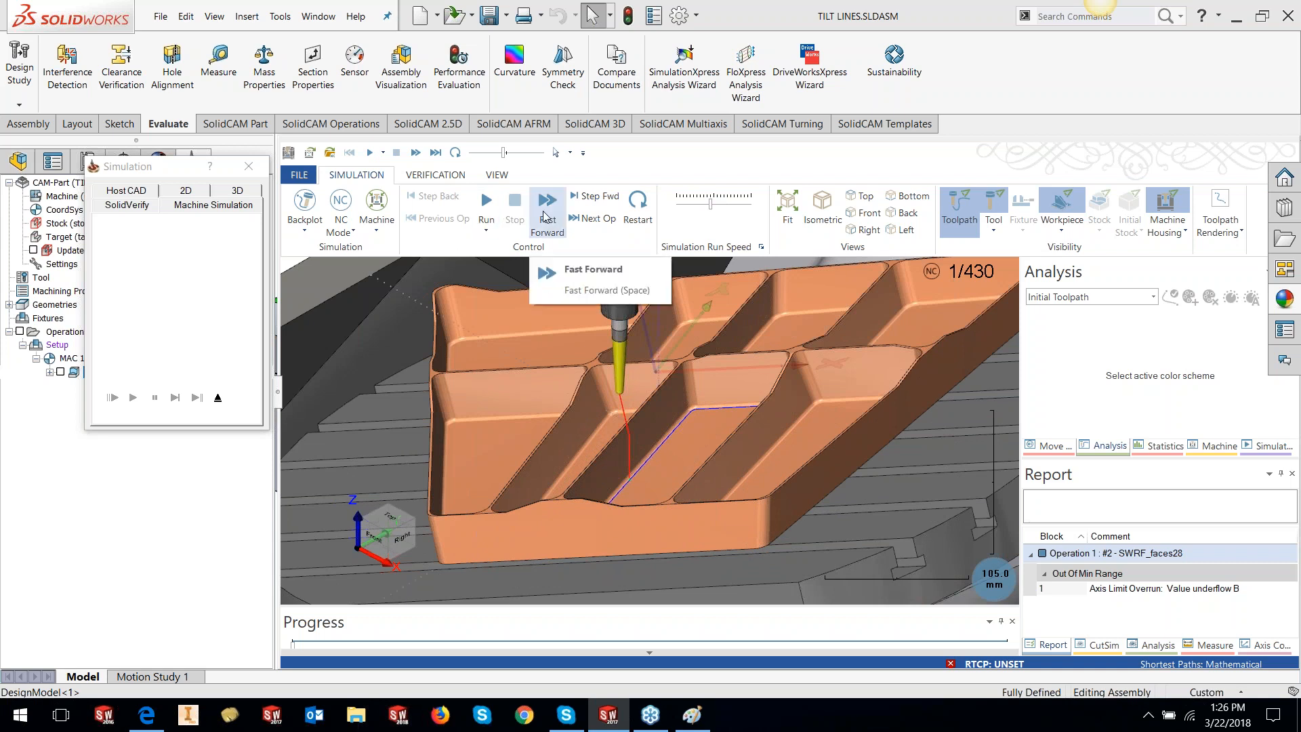
Step forward three blocks, then run the simulation continuously at a slower speed
{"action": "left_click", "coordinate": [580, 201]}
{"action": "left_click", "coordinate": [582, 200]}
{"action": "left_click", "coordinate": [582, 200]}
{"action": "left_click", "coordinate": [582, 200]}
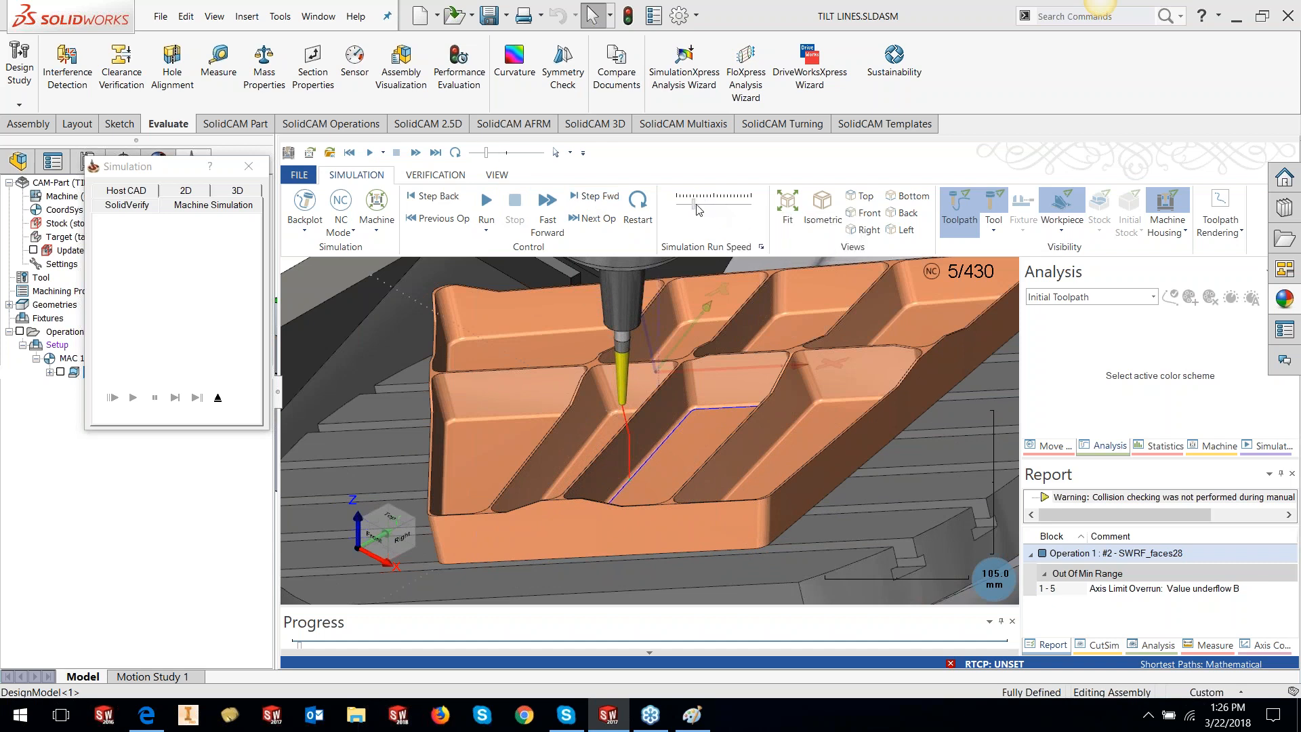
{"action": "left_click", "coordinate": [491, 205]}
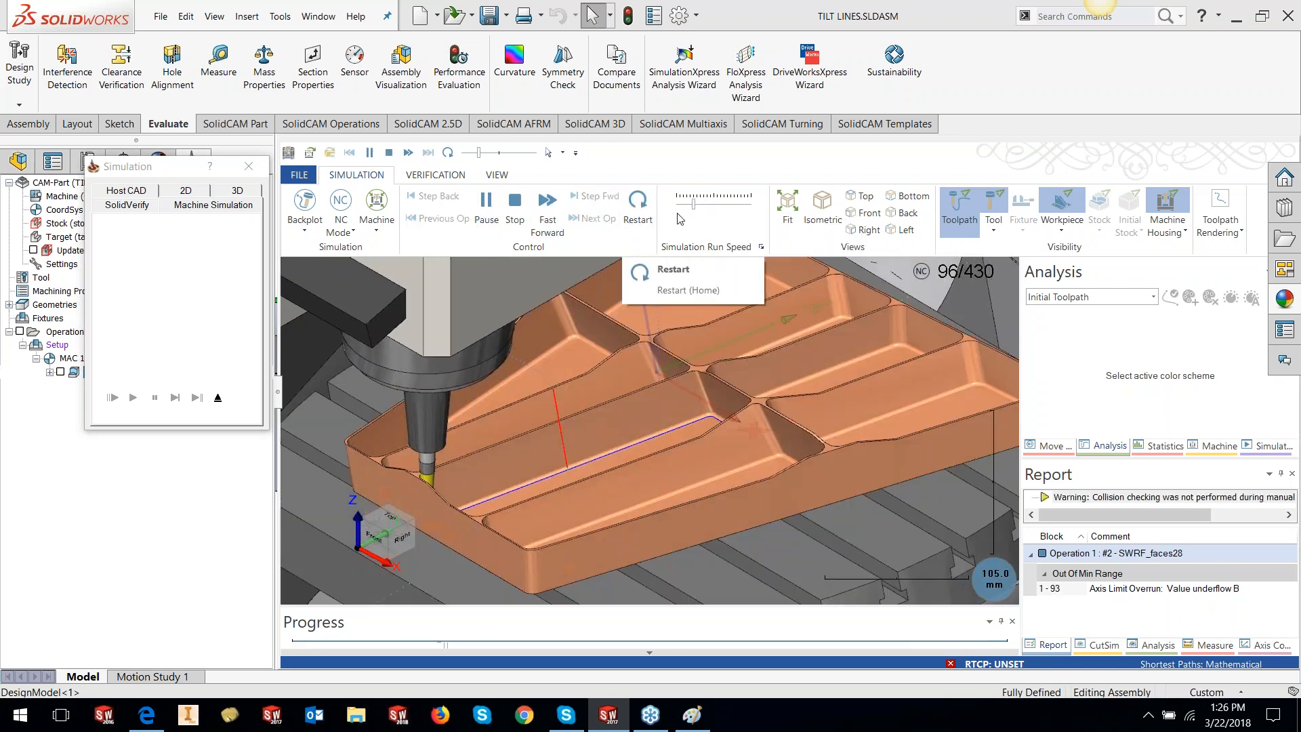
{"action": "left_click_drag", "start_coordinate": [692, 203], "coordinate": [682, 202]}
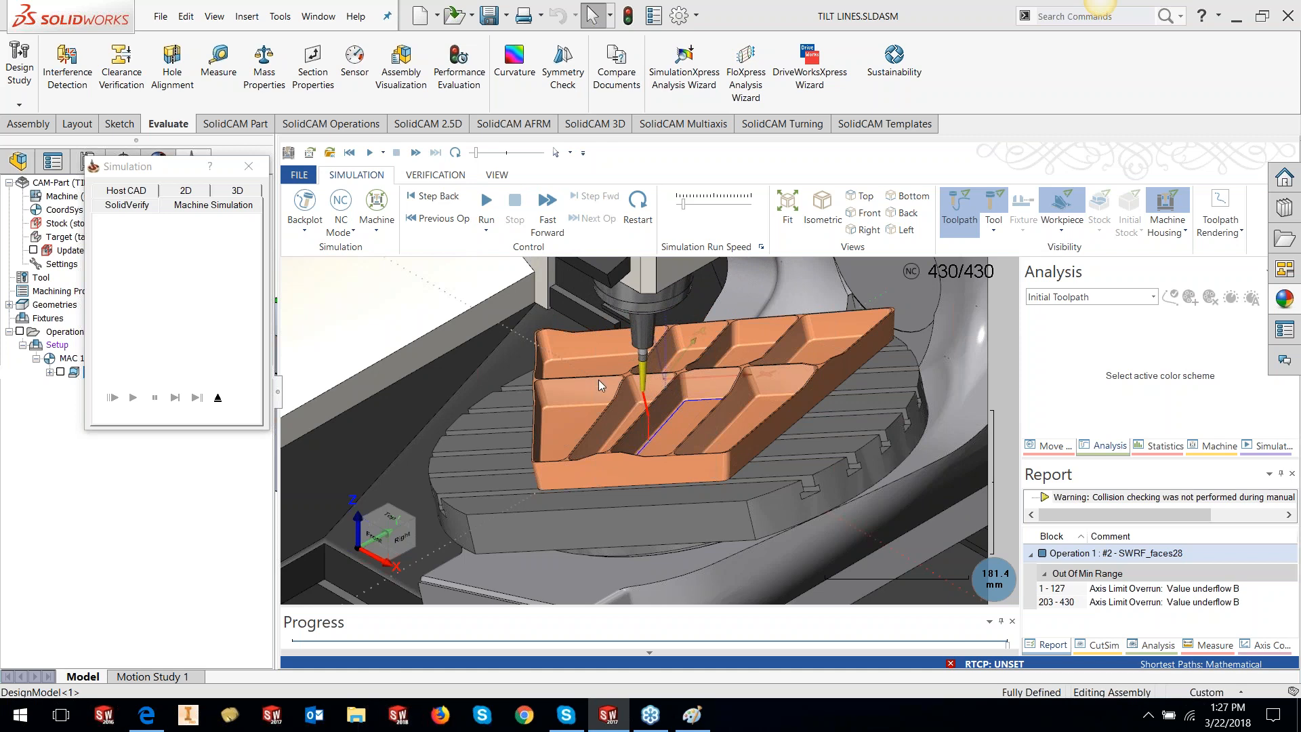
Exit Machine Simulation and set the SWARF strategy to 'Synchronize with tilt lines'
{"action": "left_click", "coordinate": [218, 397]}
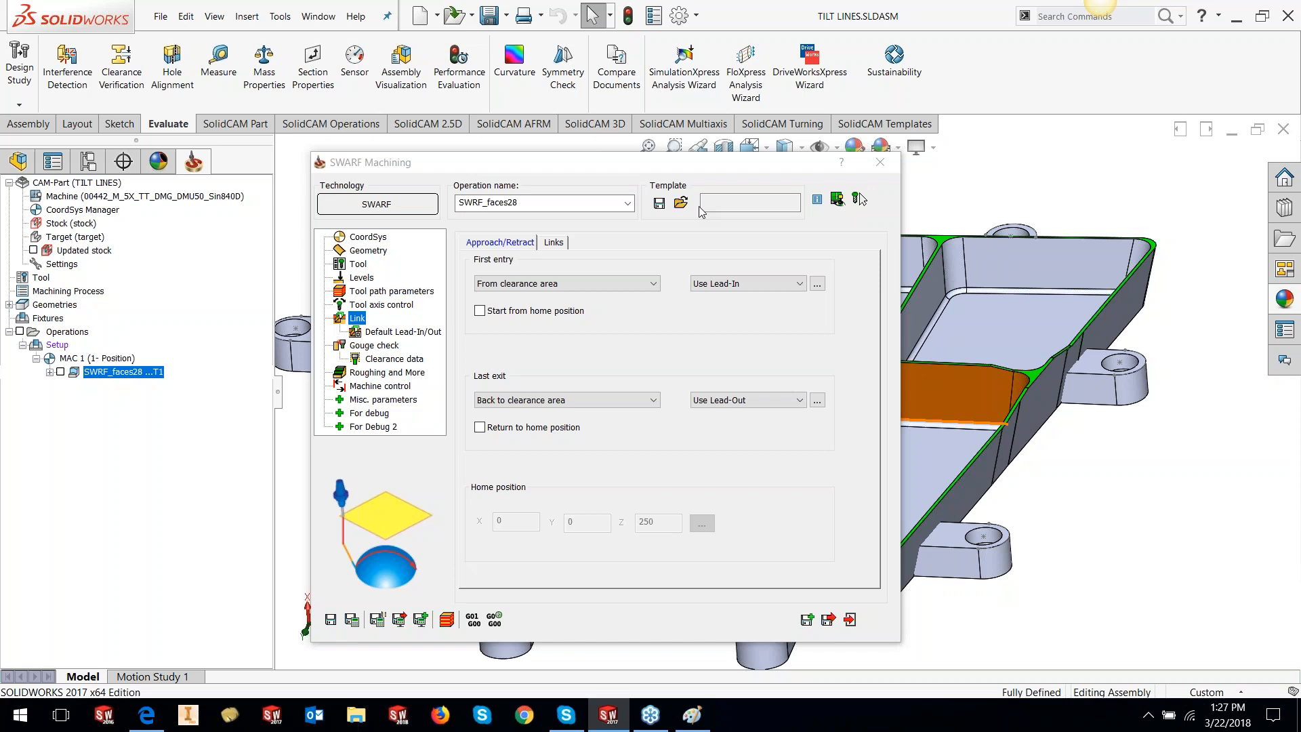
{"action": "left_click", "coordinate": [379, 251]}
{"action": "left_click", "coordinate": [515, 271]}
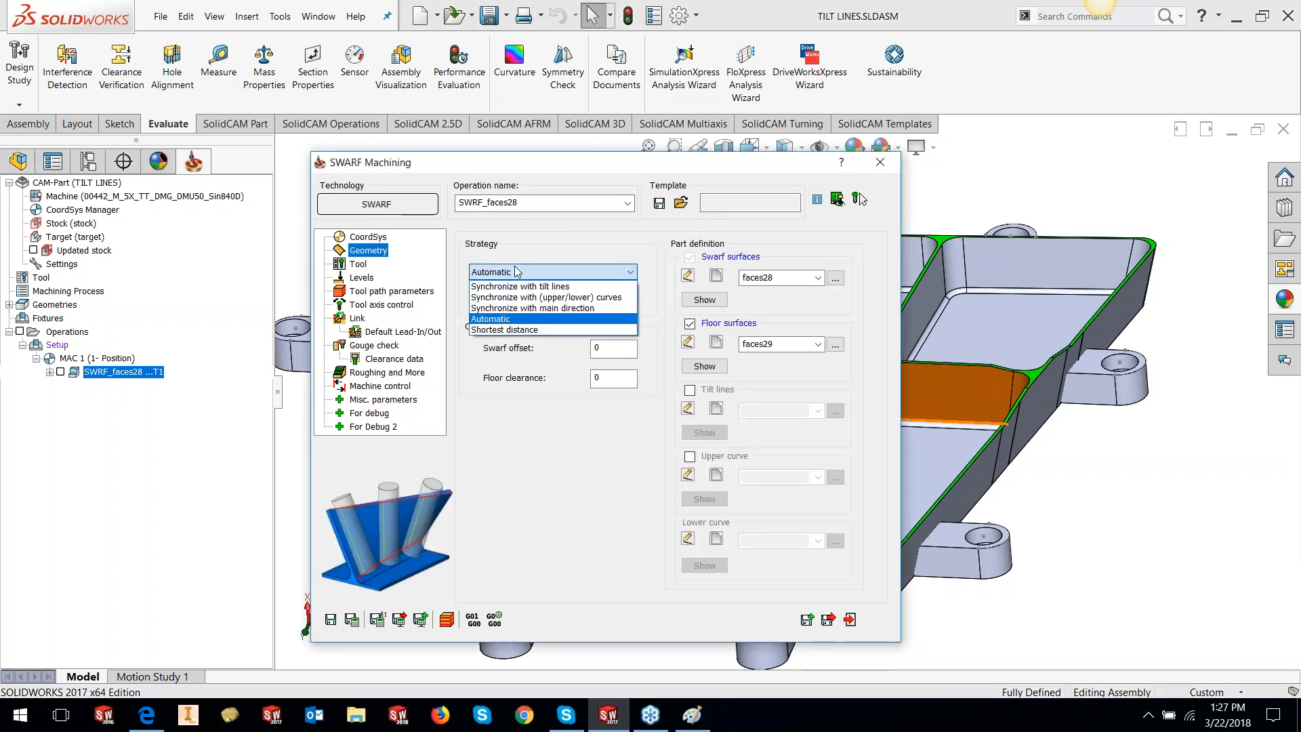
{"action": "left_click", "coordinate": [510, 286]}
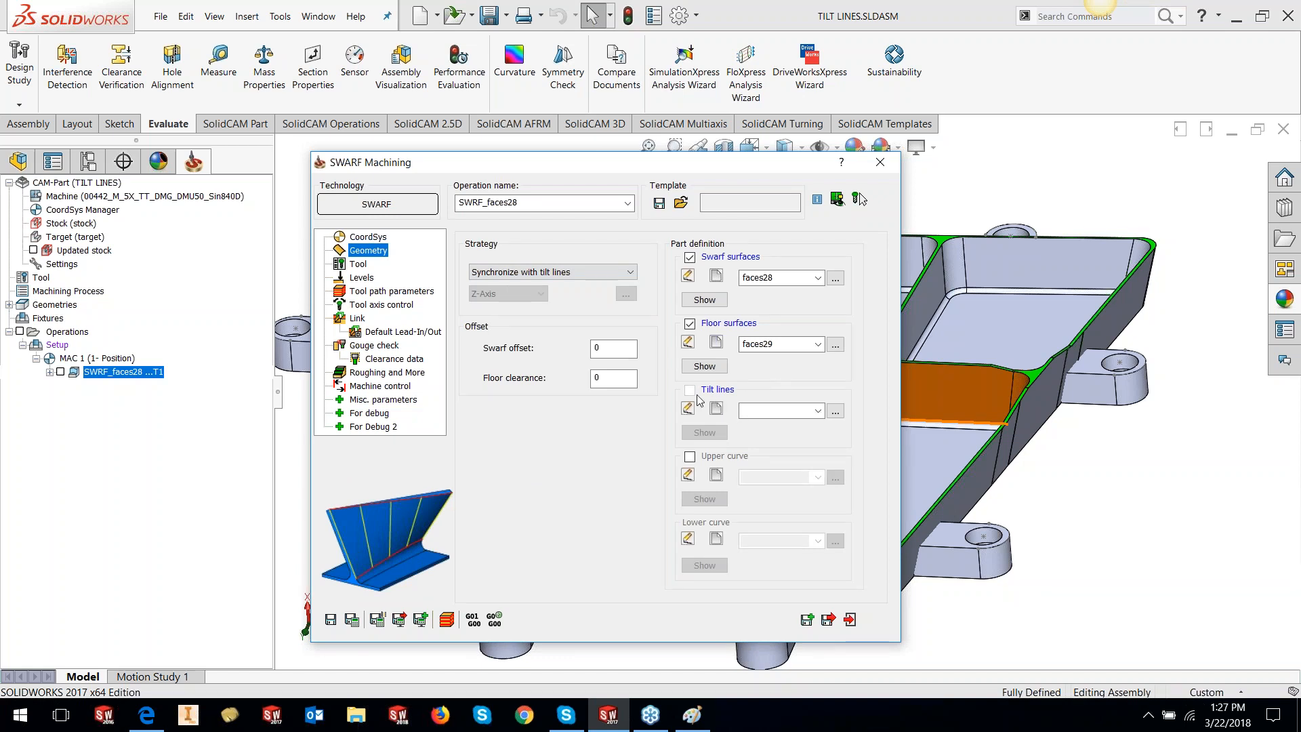
{"action": "left_click", "coordinate": [716, 408]}
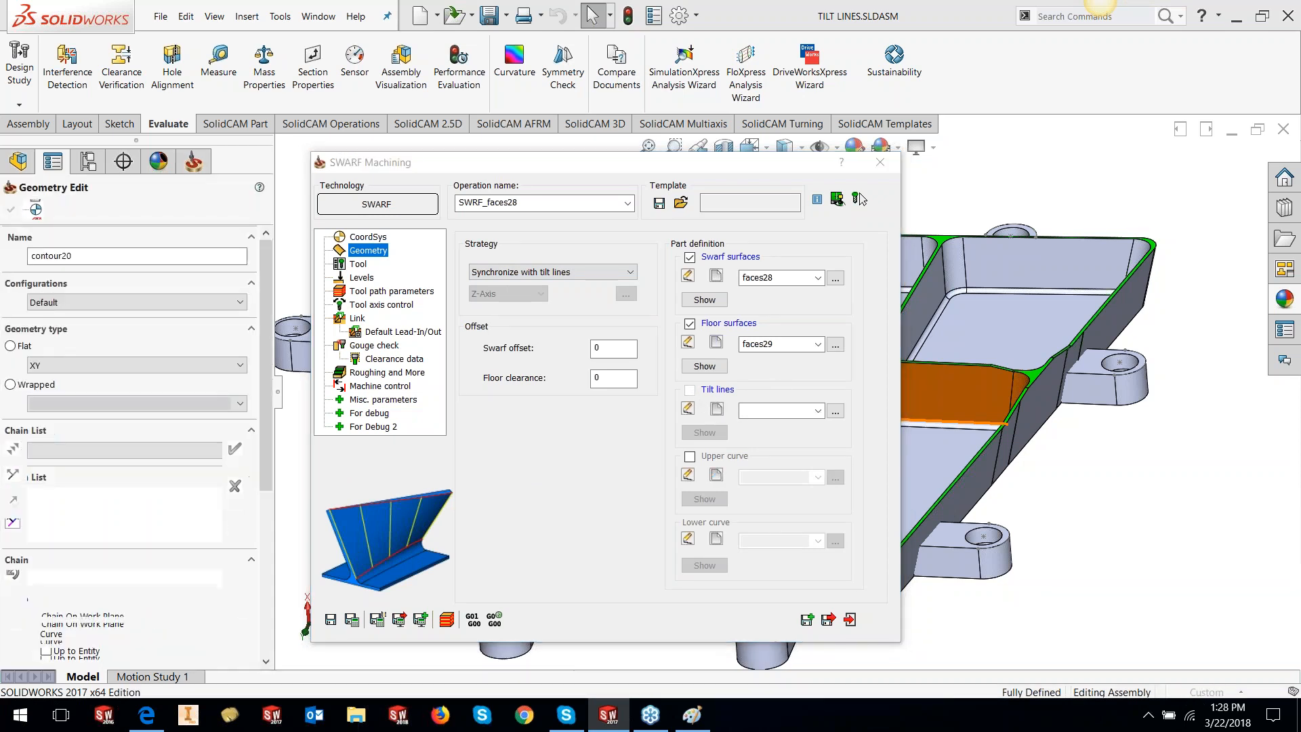
Pick the first three tilt-line chains on the vertical pocket wall edges
{"action": "middle_click_drag", "start_coordinate": [718, 479], "coordinate": [743, 441]}
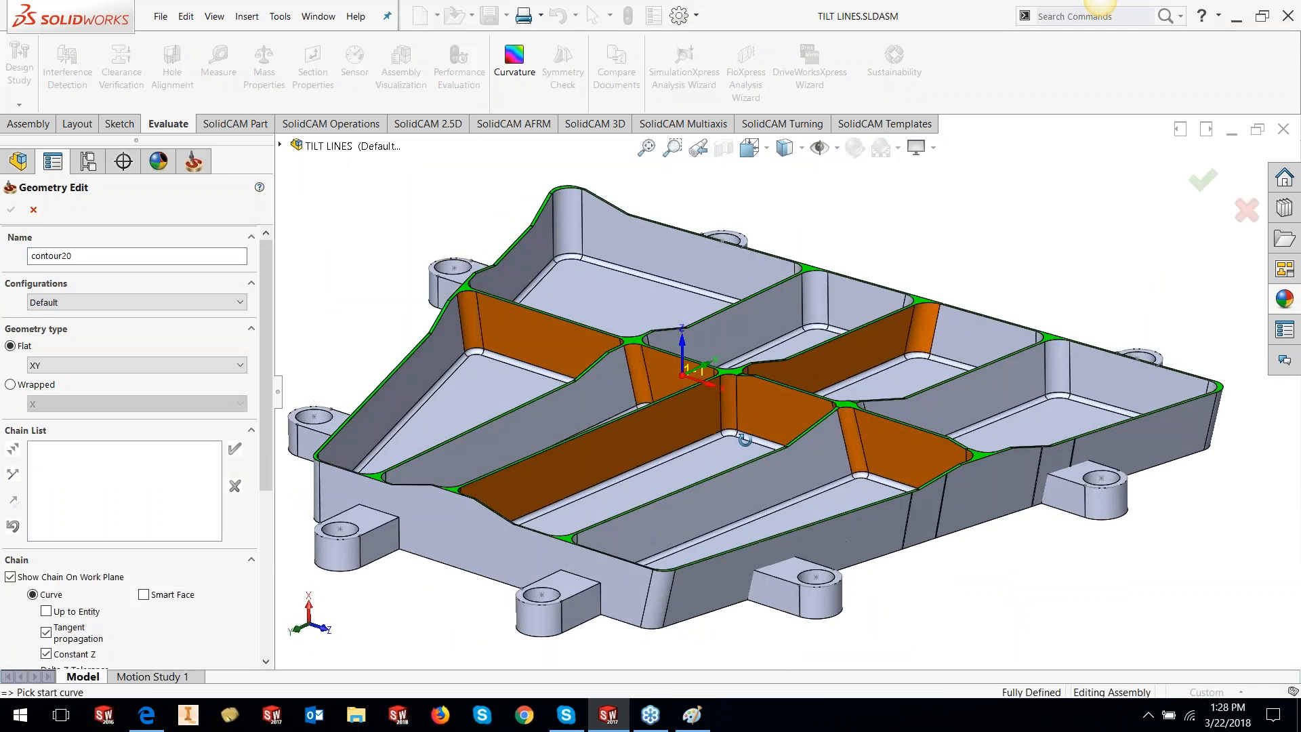
{"action": "scroll", "coordinate": [743, 441], "scroll_direction": "down", "scroll_amount": 5}
{"action": "left_click", "coordinate": [734, 401]}
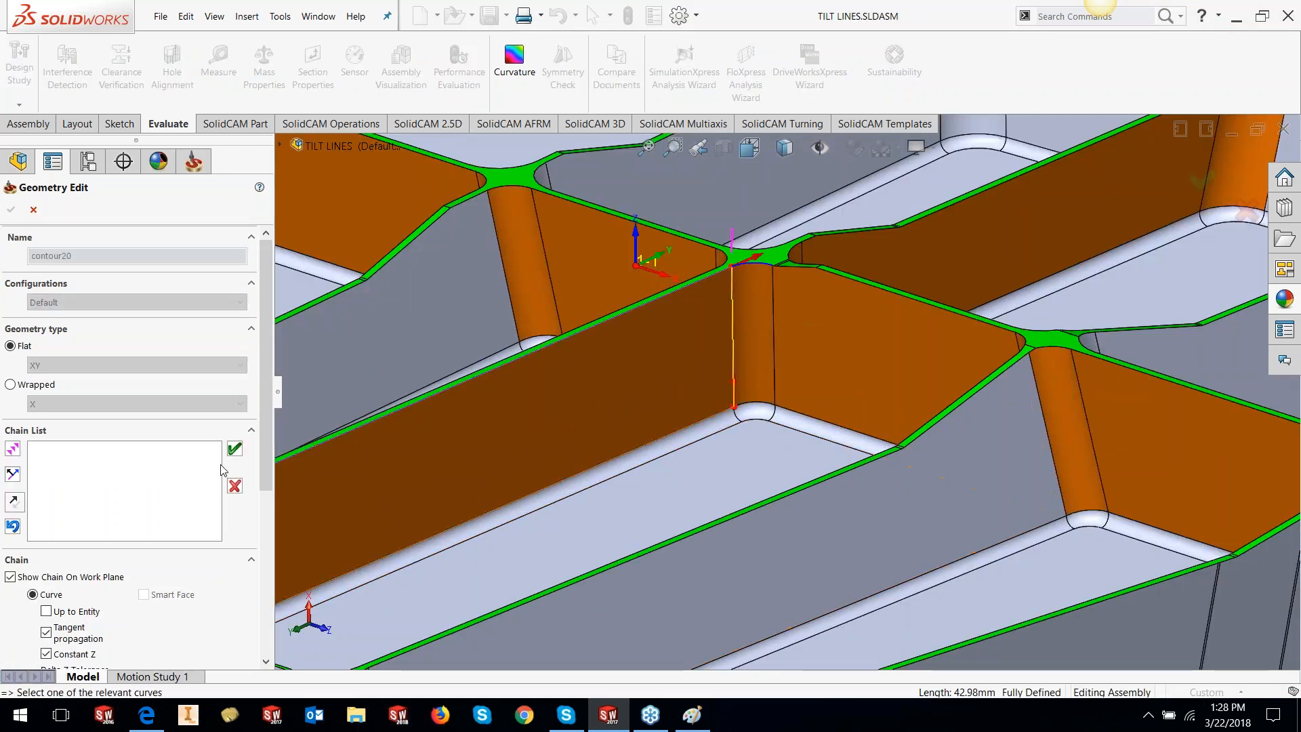
{"action": "left_click", "coordinate": [234, 448]}
{"action": "scroll", "coordinate": [571, 458], "scroll_direction": "up", "scroll_amount": 5}
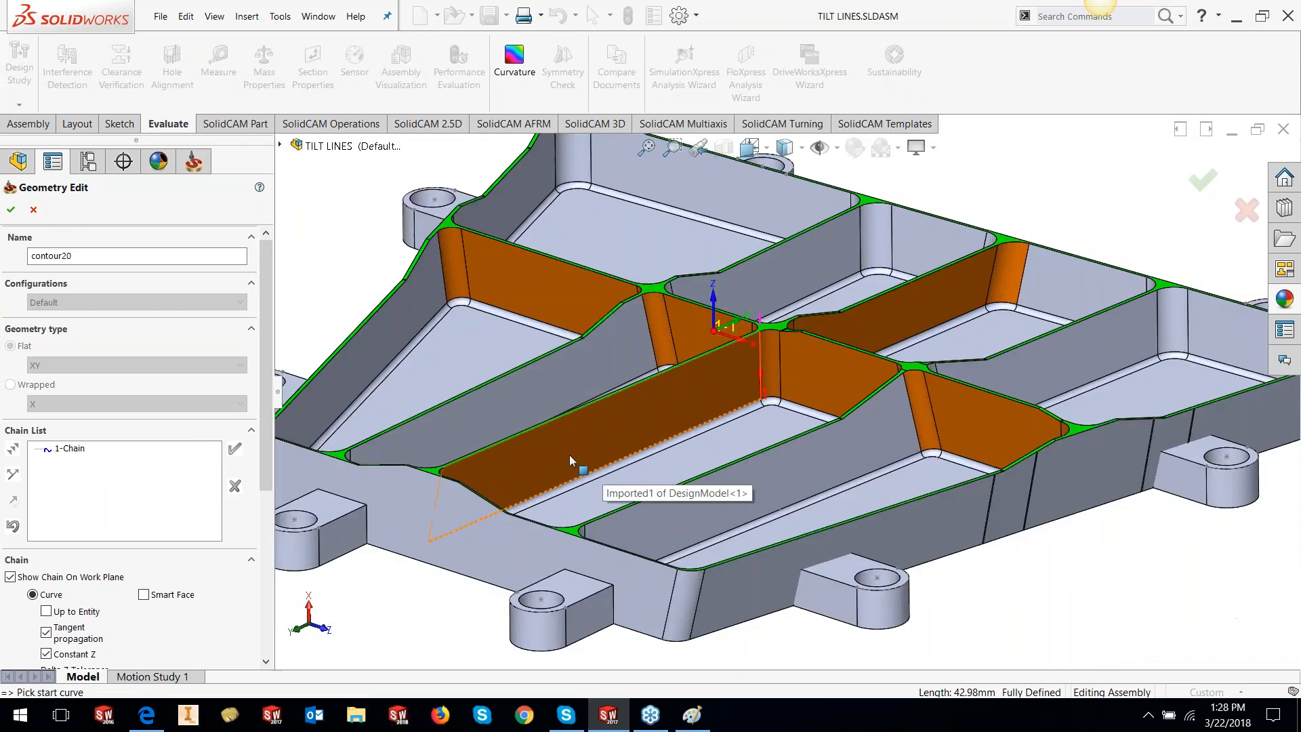
{"action": "middle_click_drag", "start_coordinate": [569, 455], "coordinate": [467, 501]}
{"action": "scroll", "coordinate": [425, 488], "scroll_direction": "down", "scroll_amount": 3}
{"action": "left_click", "coordinate": [443, 484]}
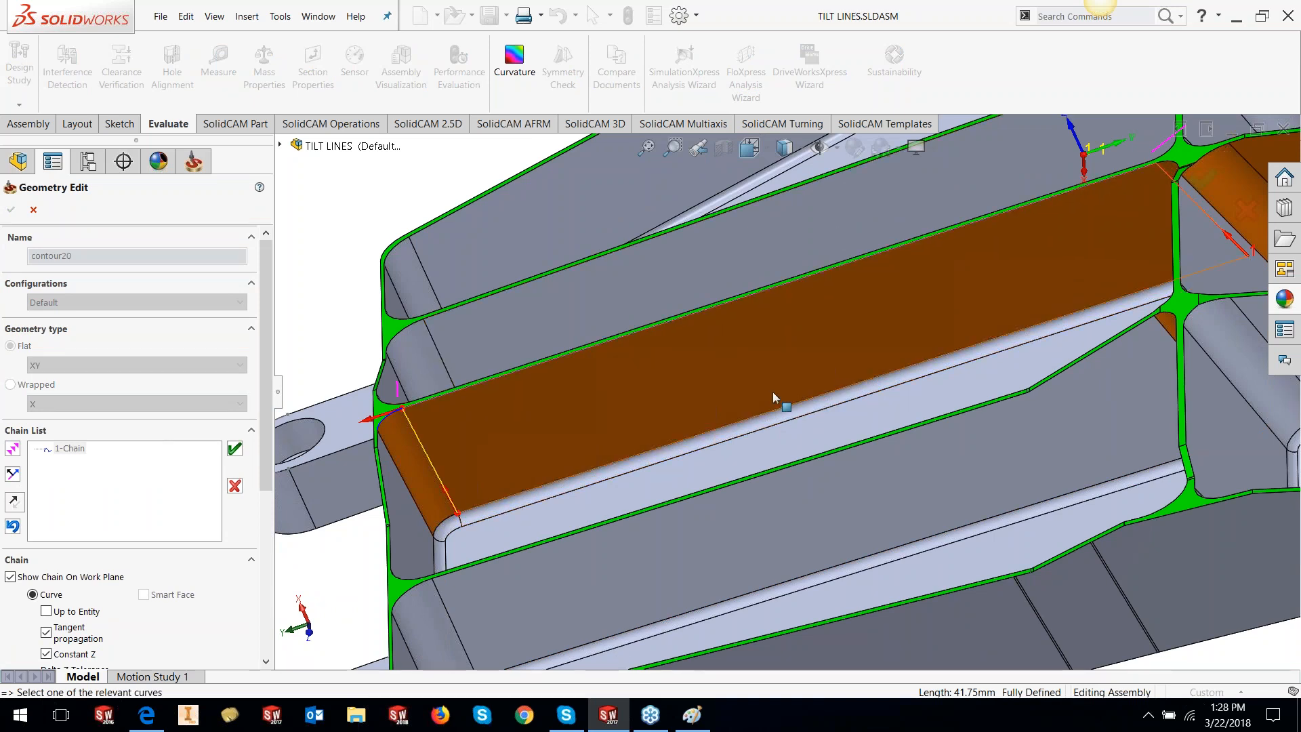
{"action": "scroll", "coordinate": [772, 391], "scroll_direction": "up", "scroll_amount": 3}
{"action": "middle_click_drag", "start_coordinate": [753, 387], "coordinate": [707, 400]}
{"action": "scroll", "coordinate": [572, 400], "scroll_direction": "down", "scroll_amount": 3}
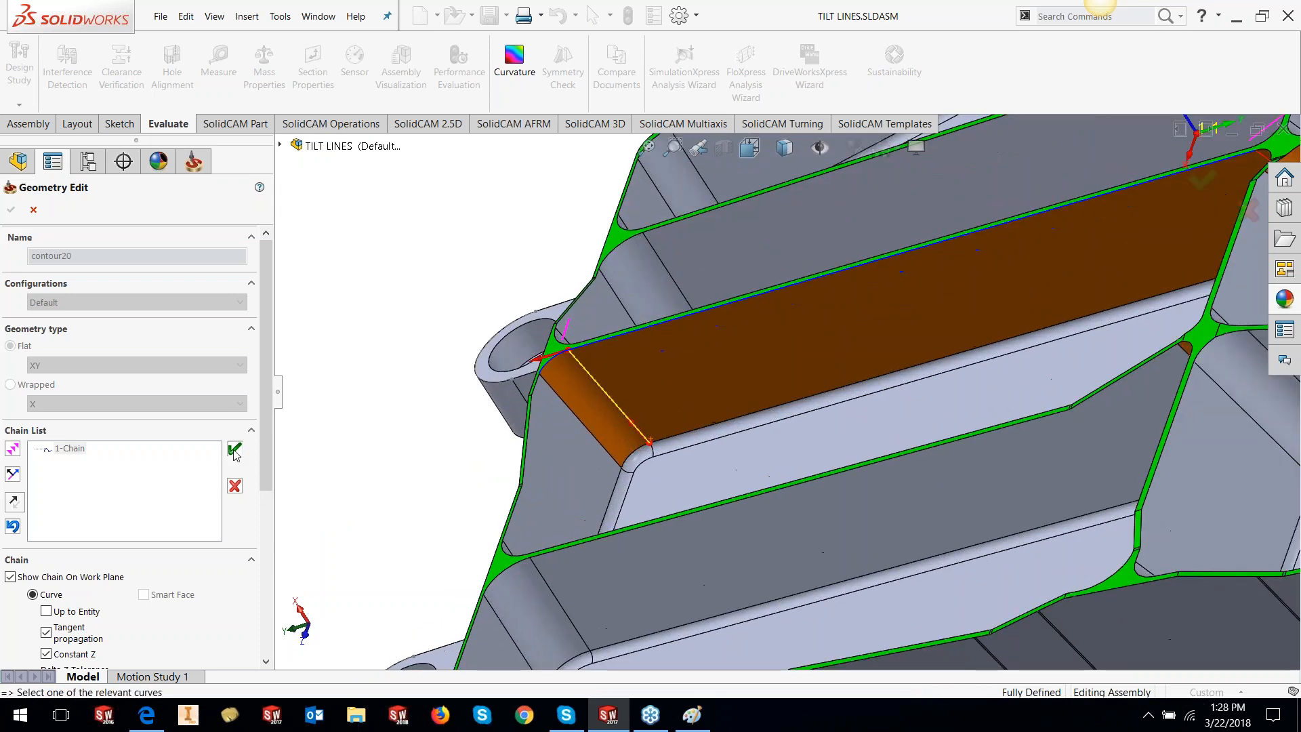
{"action": "left_click", "coordinate": [235, 450]}
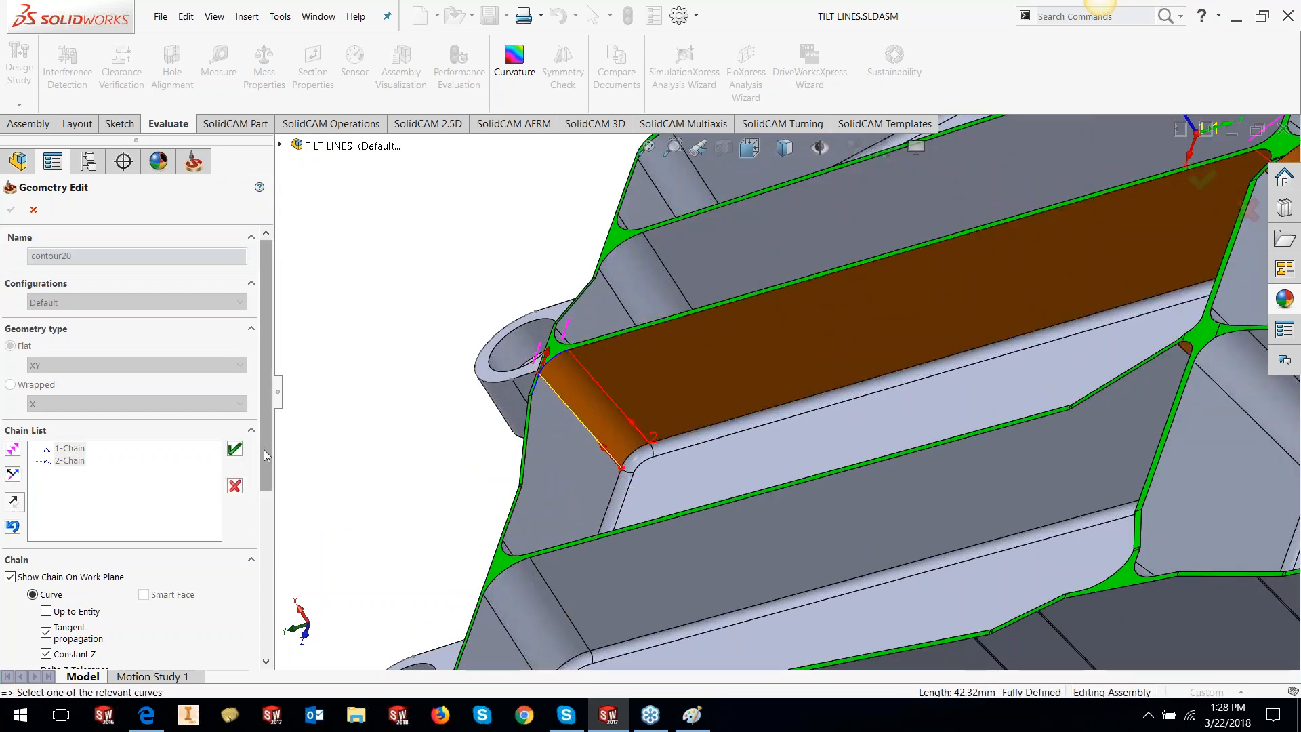
{"action": "left_click", "coordinate": [235, 450]}
Add fillet edges as chains 4 and 5, reversing the fourth chain's direction
{"action": "scroll", "coordinate": [766, 383], "scroll_direction": "up", "scroll_amount": 3}
{"action": "middle_click_drag", "start_coordinate": [746, 376], "coordinate": [720, 582]}
{"action": "scroll", "coordinate": [667, 576], "scroll_direction": "down", "scroll_amount": 4}
{"action": "left_click", "coordinate": [640, 391]}
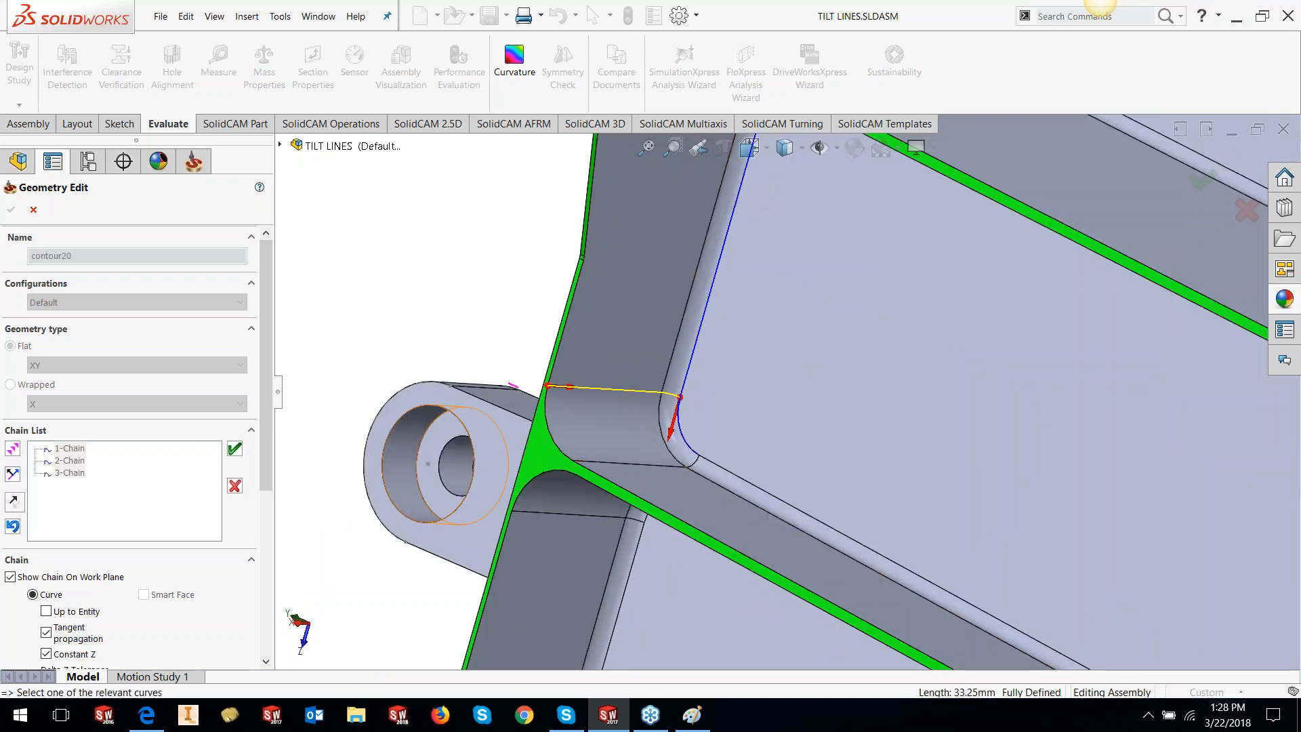
{"action": "left_click", "coordinate": [13, 528]}
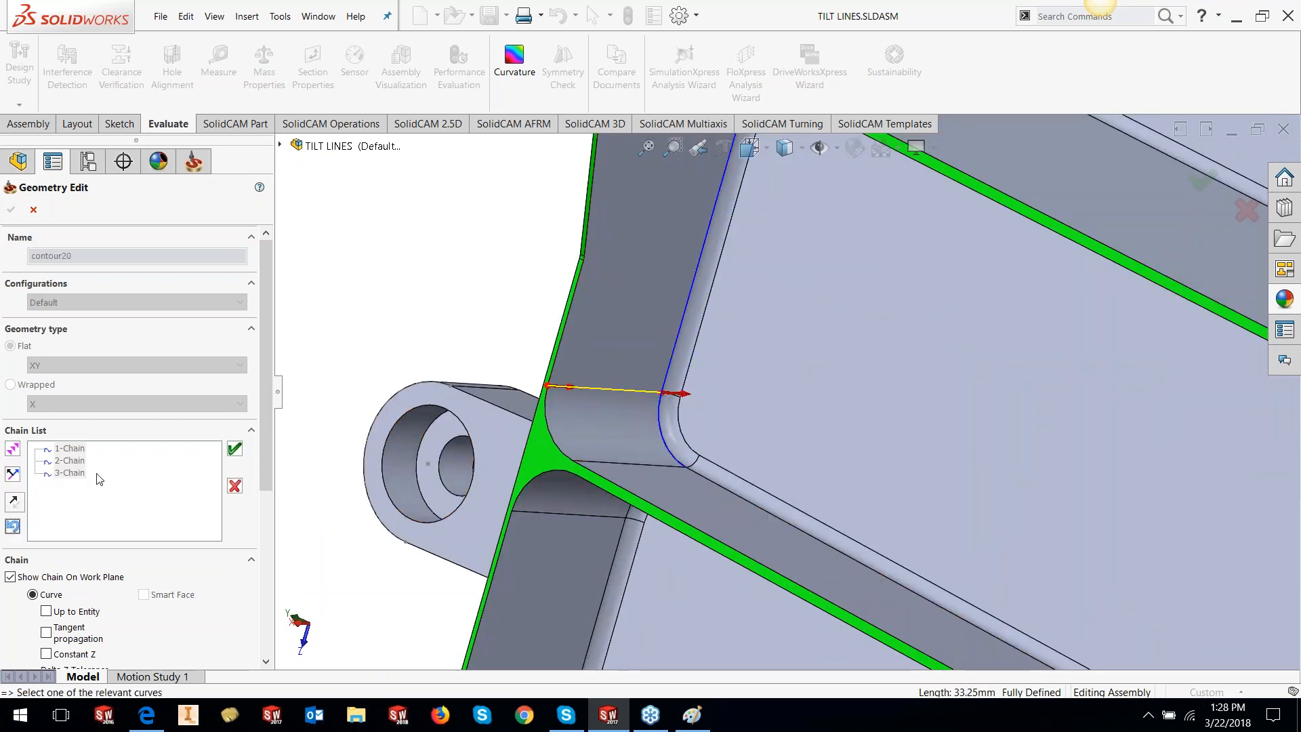
{"action": "left_click", "coordinate": [14, 502]}
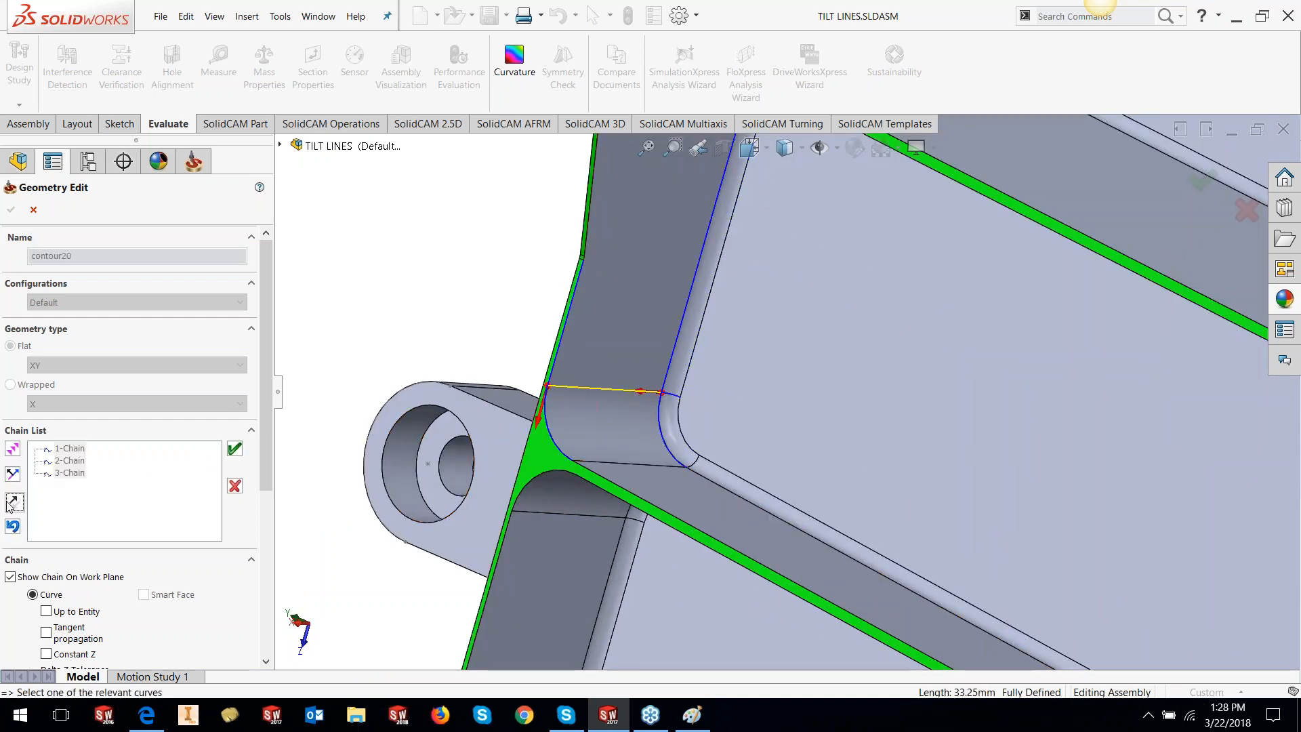
{"action": "left_click", "coordinate": [234, 448]}
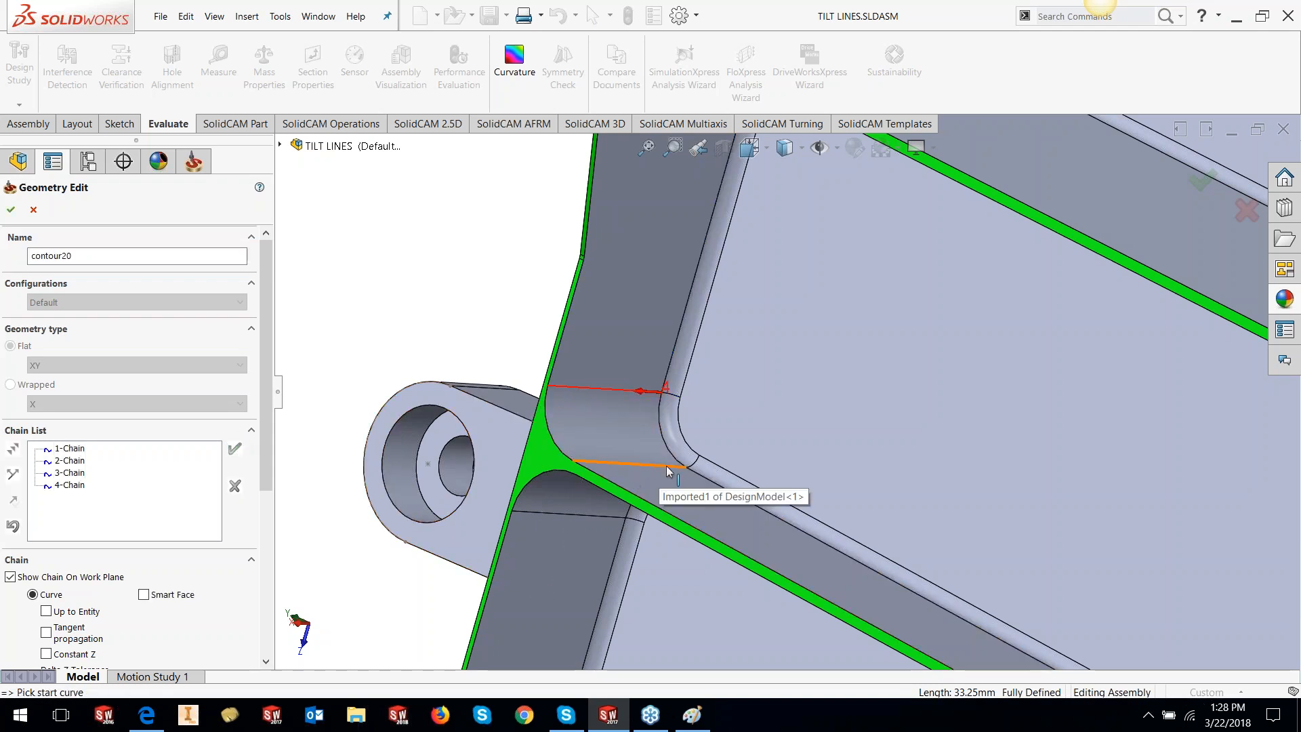
{"action": "left_click", "coordinate": [665, 467]}
{"action": "left_click", "coordinate": [235, 448]}
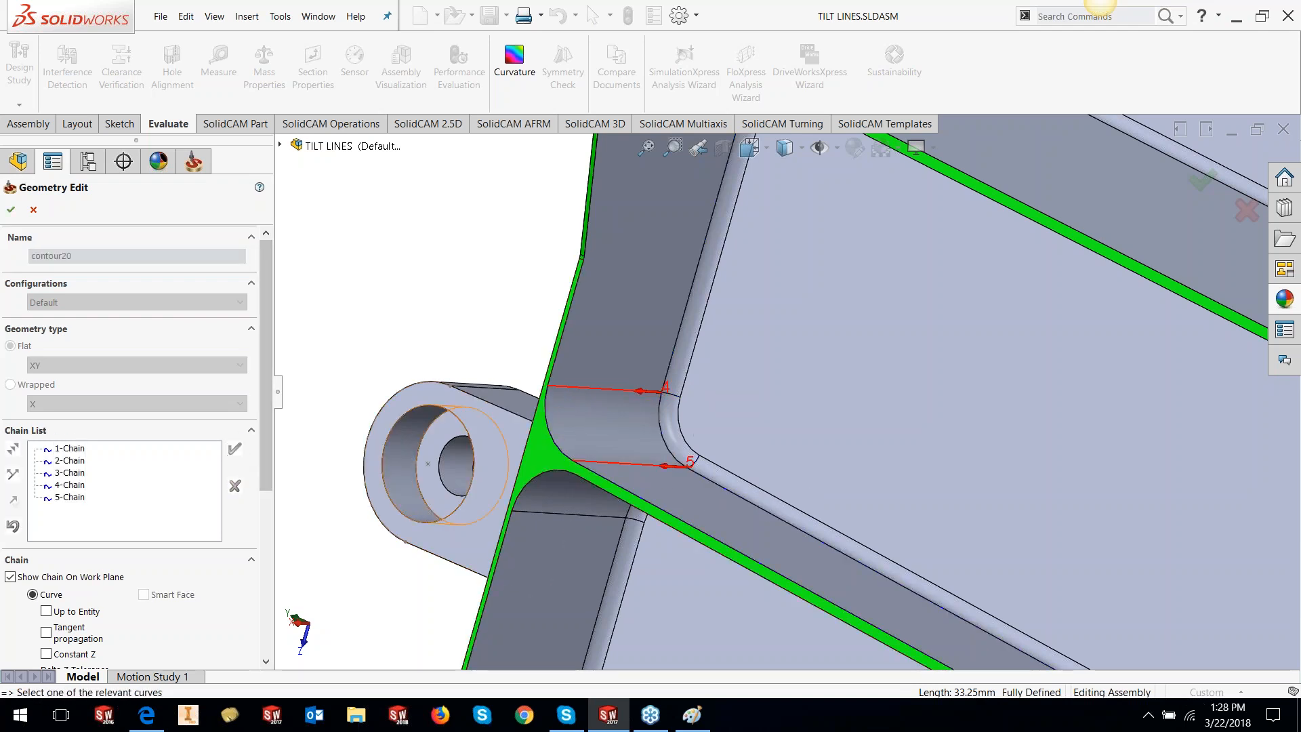
Add chains 6 to 8 on the fillet edges beside and on the central wall
{"action": "scroll", "coordinate": [581, 435], "scroll_direction": "up", "scroll_amount": 5}
{"action": "middle_click_drag", "start_coordinate": [929, 474], "coordinate": [1016, 505]}
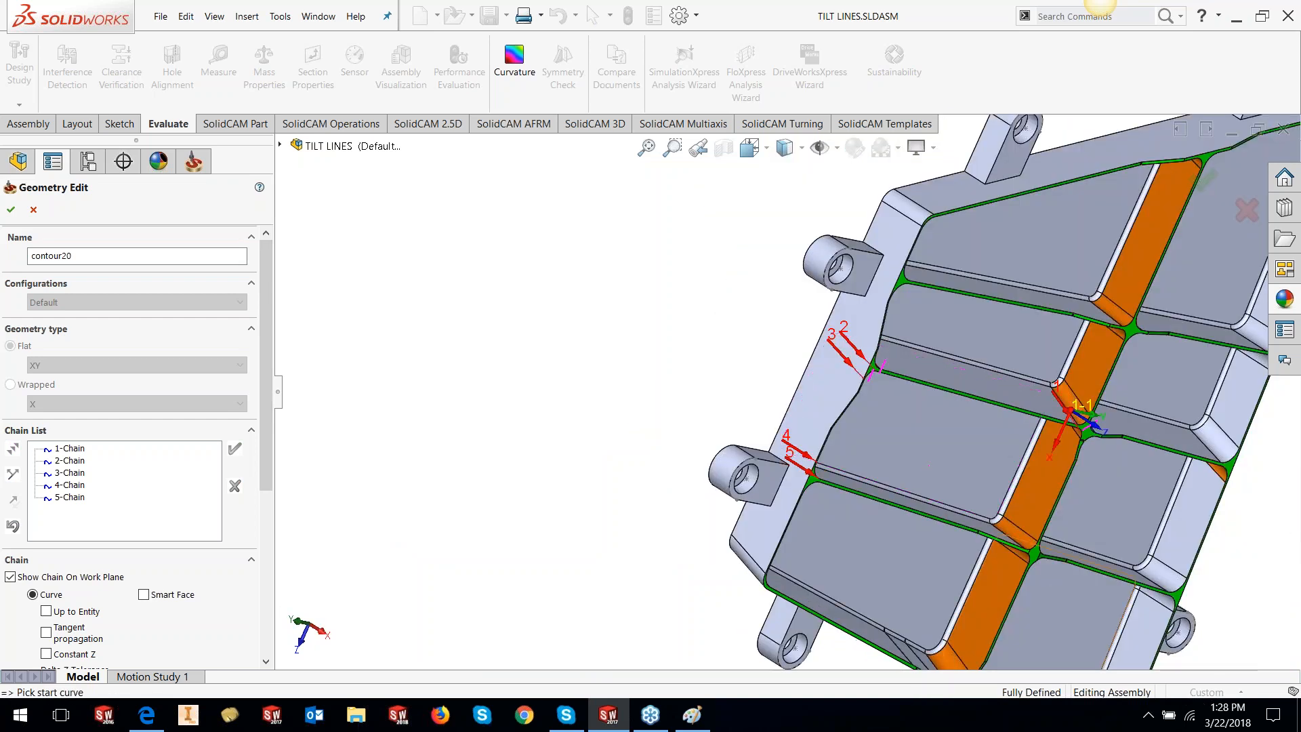
{"action": "scroll", "coordinate": [1002, 508], "scroll_direction": "down", "scroll_amount": 4}
{"action": "left_click", "coordinate": [898, 482]}
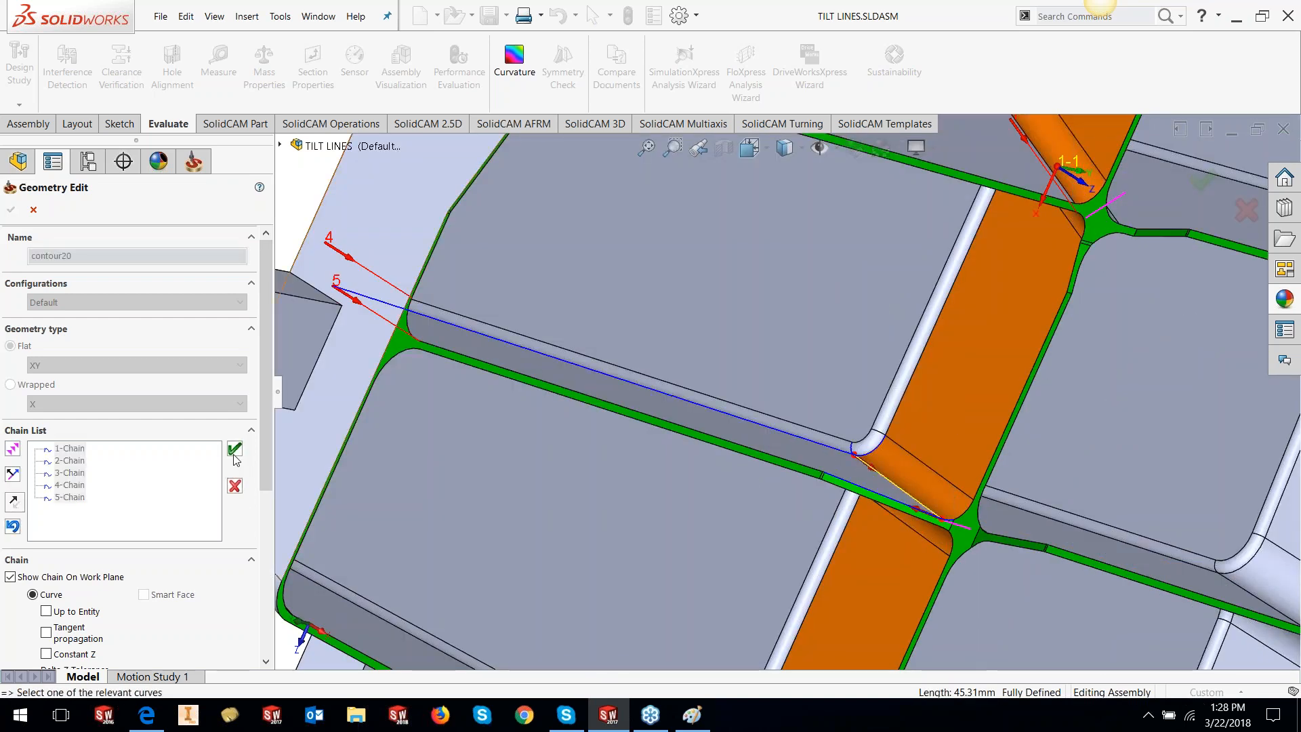
{"action": "left_click", "coordinate": [901, 448]}
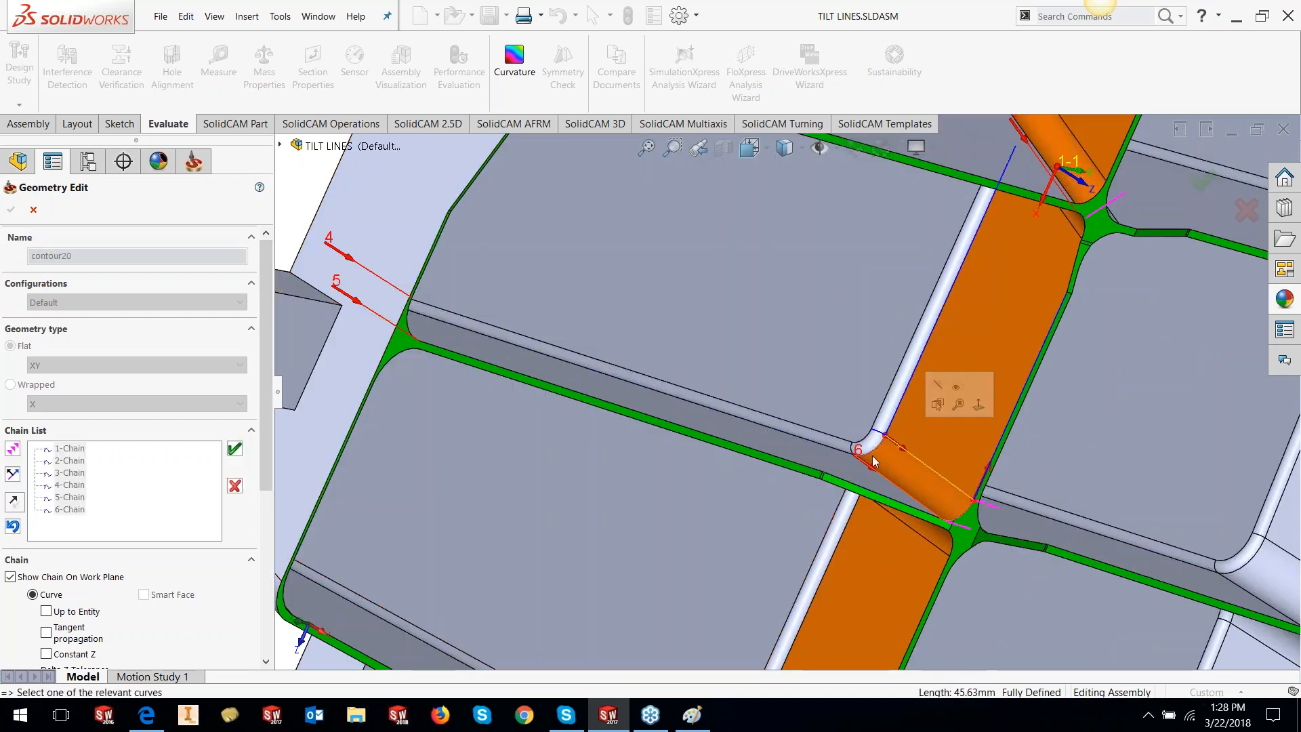
{"action": "left_click", "coordinate": [235, 449]}
{"action": "scroll", "coordinate": [982, 399], "scroll_direction": "up", "scroll_amount": 3}
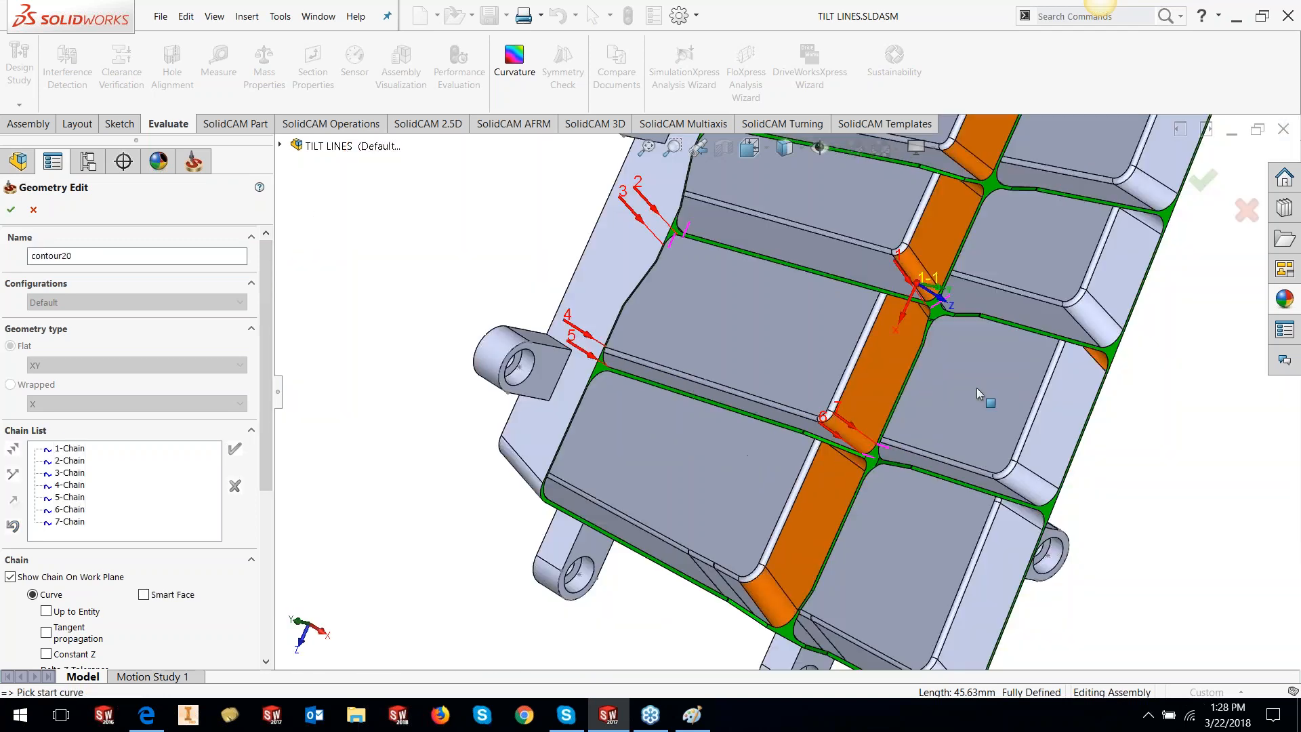
{"action": "middle_click_drag", "start_coordinate": [968, 399], "coordinate": [1016, 318]}
{"action": "scroll", "coordinate": [898, 319], "scroll_direction": "down", "scroll_amount": 4}
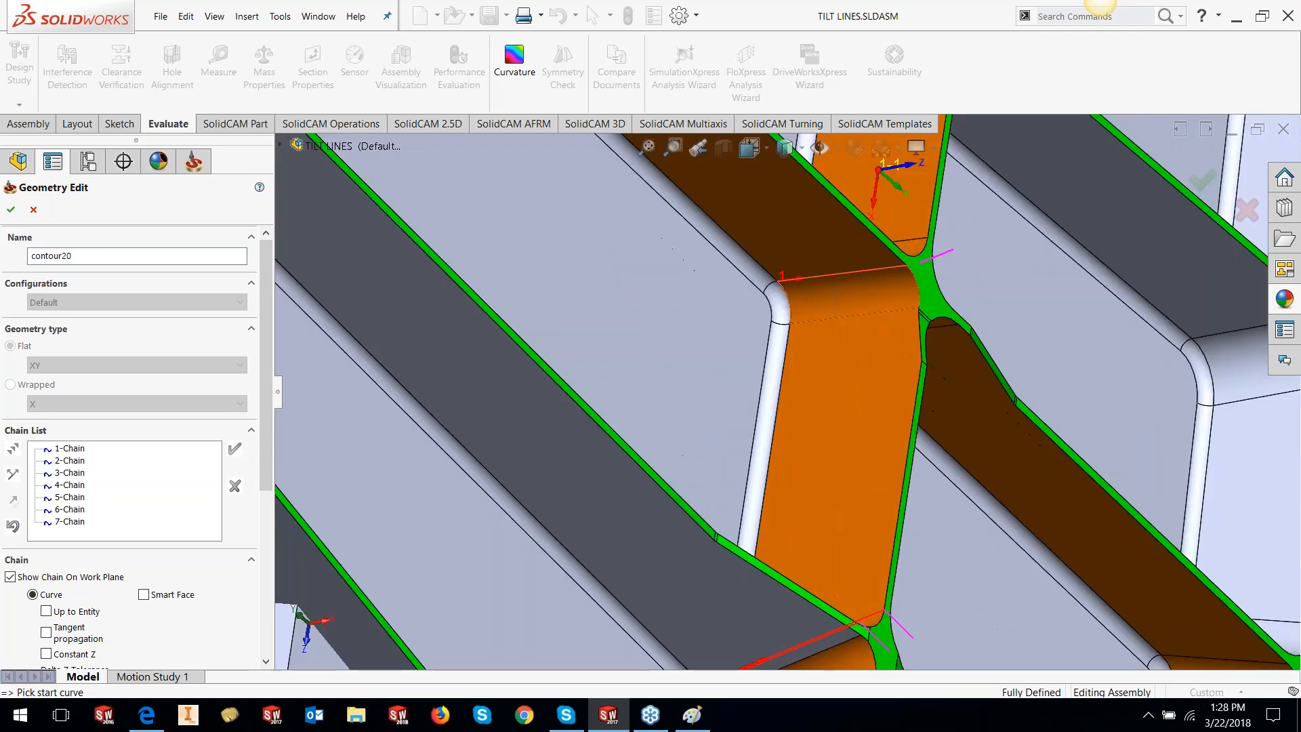
{"action": "left_click", "coordinate": [814, 321]}
{"action": "left_click", "coordinate": [235, 448]}
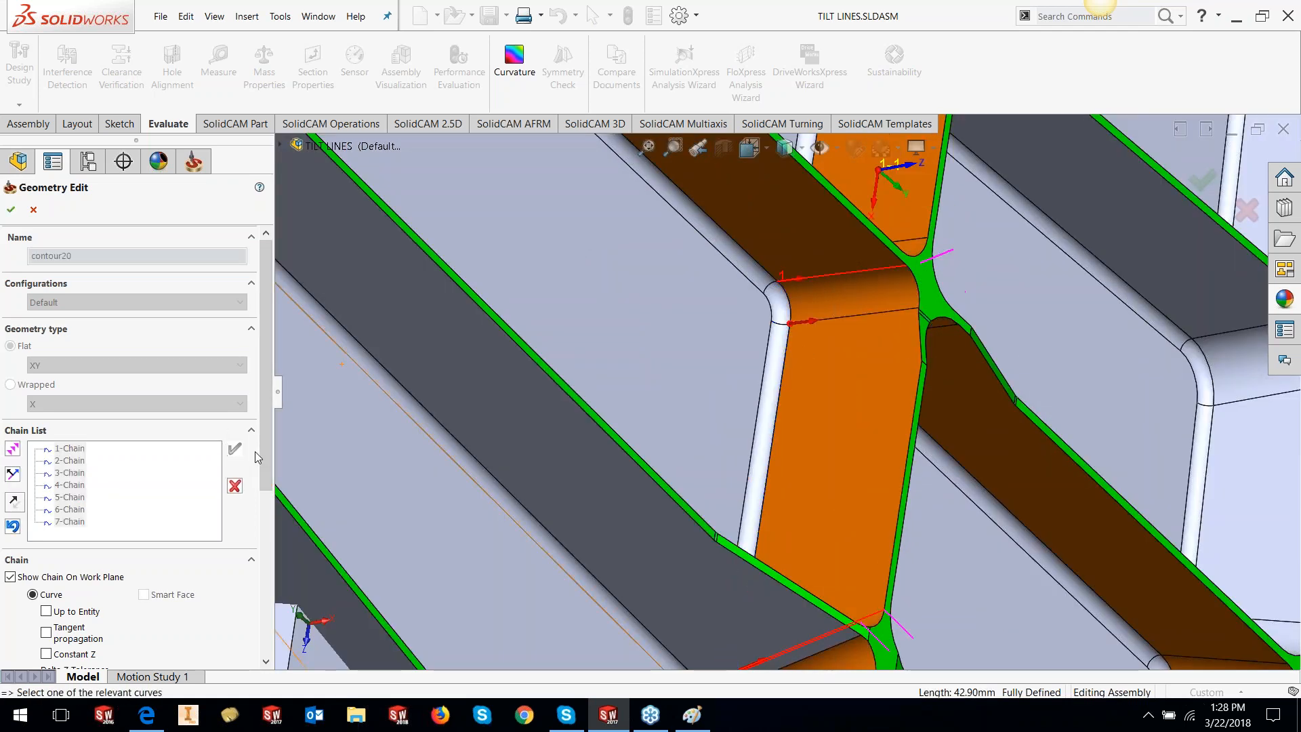
Review the eight chains in a tilted view and confirm the contour20 geometry
{"action": "scroll", "coordinate": [756, 378], "scroll_direction": "up", "scroll_amount": 4}
{"action": "scroll", "coordinate": [756, 378], "scroll_direction": "up", "scroll_amount": 1}
{"action": "middle_click_drag", "start_coordinate": [756, 378], "coordinate": [408, 276]}
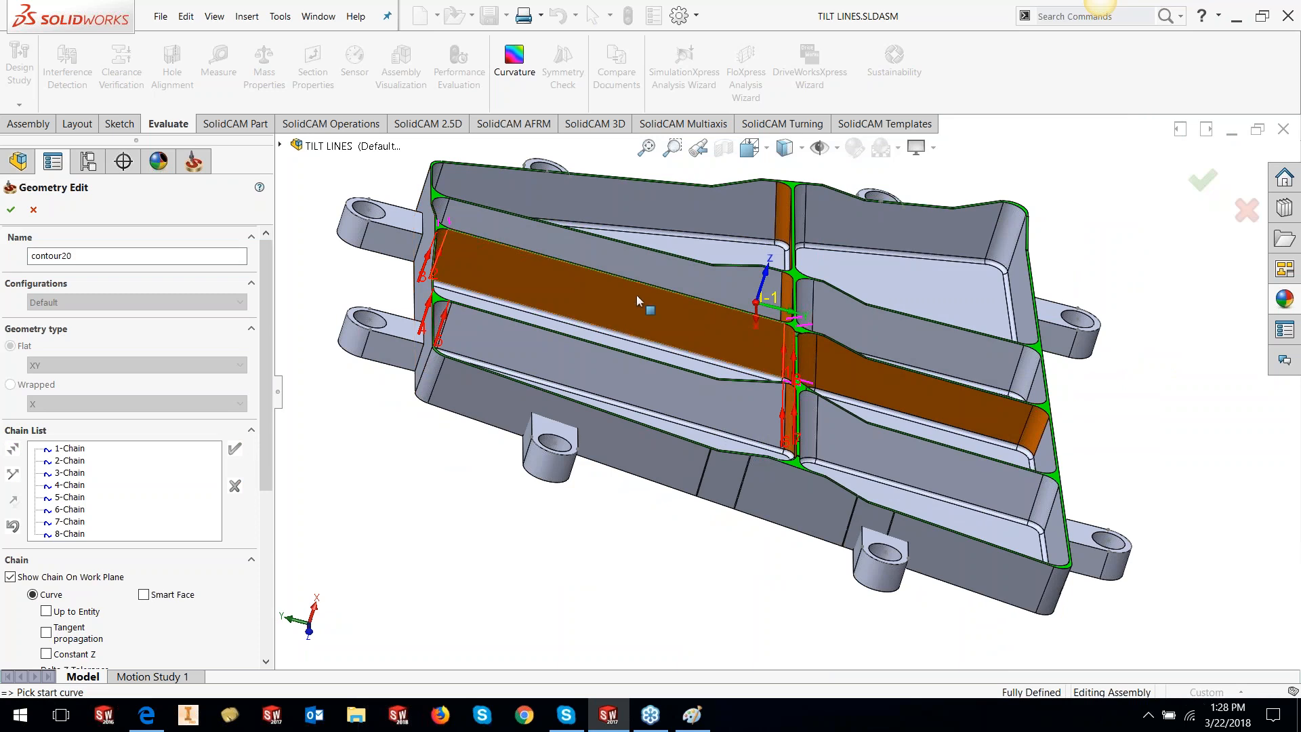
{"action": "scroll", "coordinate": [632, 259], "scroll_direction": "down", "scroll_amount": 2}
{"action": "scroll", "coordinate": [626, 278], "scroll_direction": "down", "scroll_amount": 3}
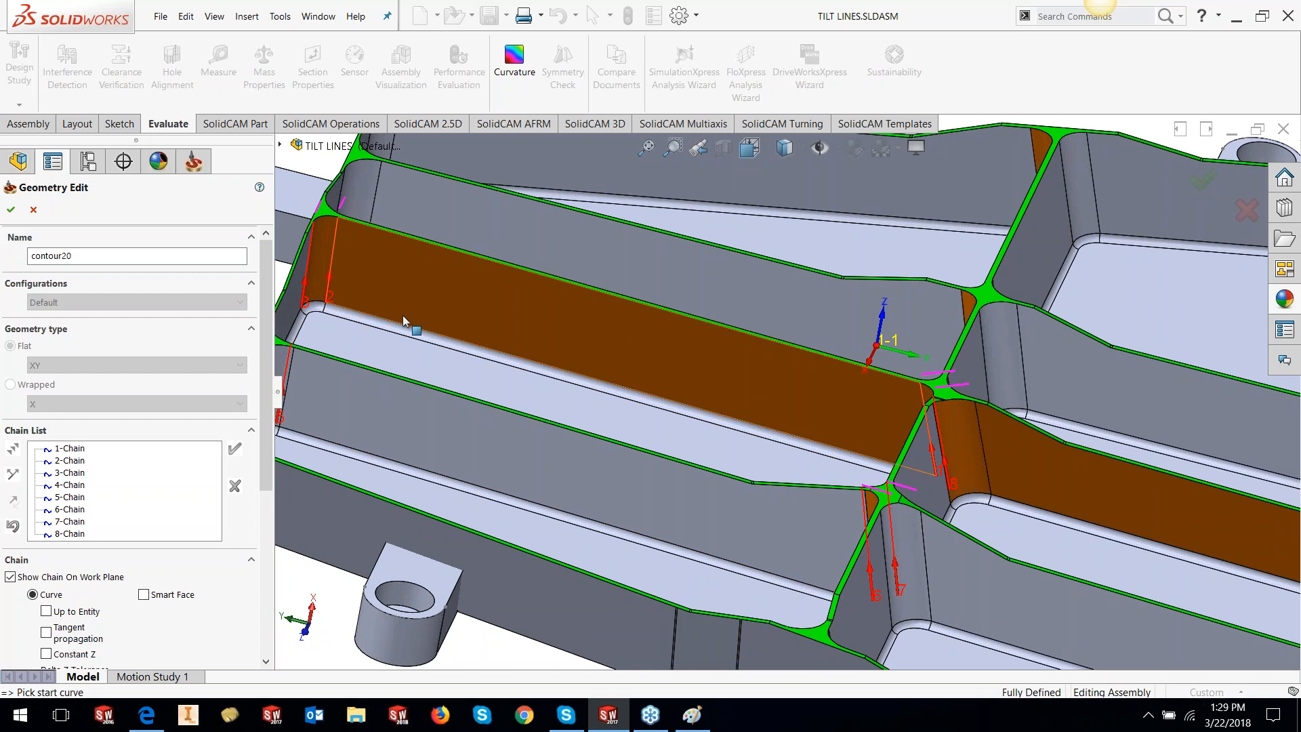
{"action": "left_click", "coordinate": [11, 210]}
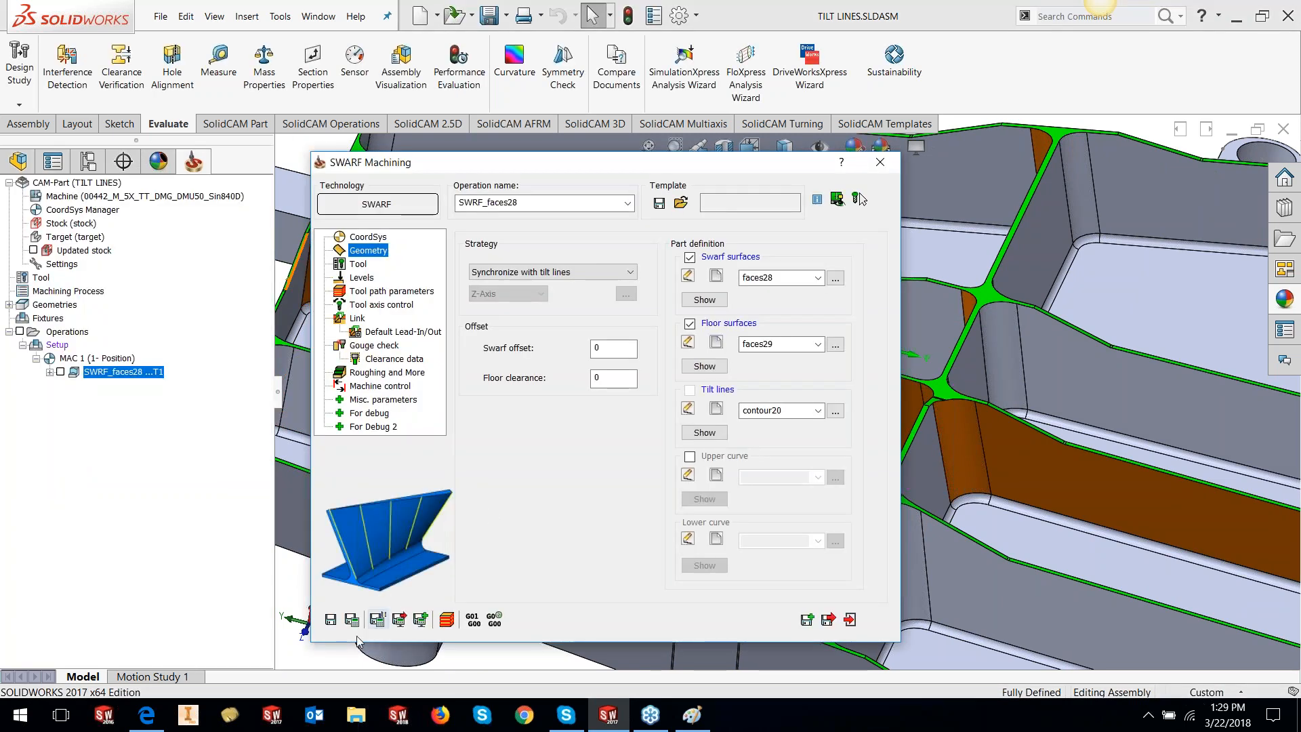
Save & Calculate the SWARF operation, then run it in Machine Simulation despite the limits warning
{"action": "left_click", "coordinate": [347, 621]}
{"action": "left_click", "coordinate": [446, 620]}
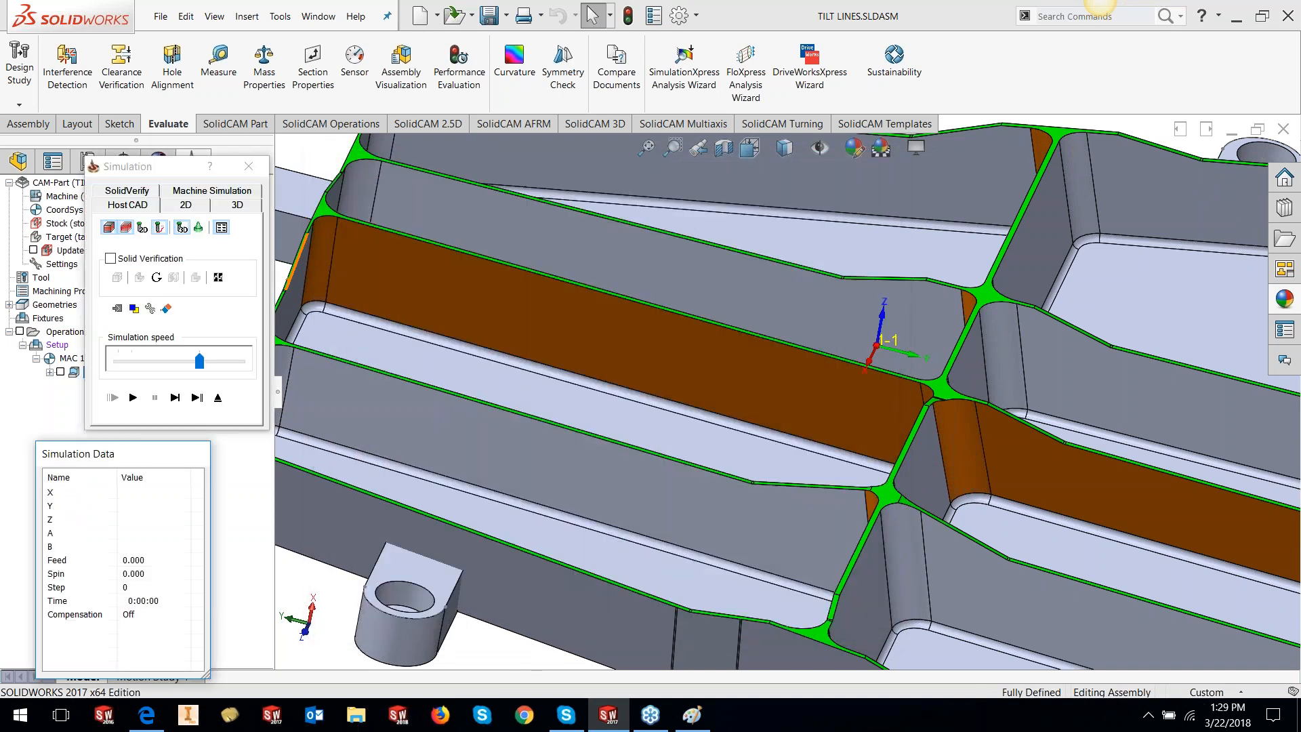
{"action": "left_click", "coordinate": [220, 192]}
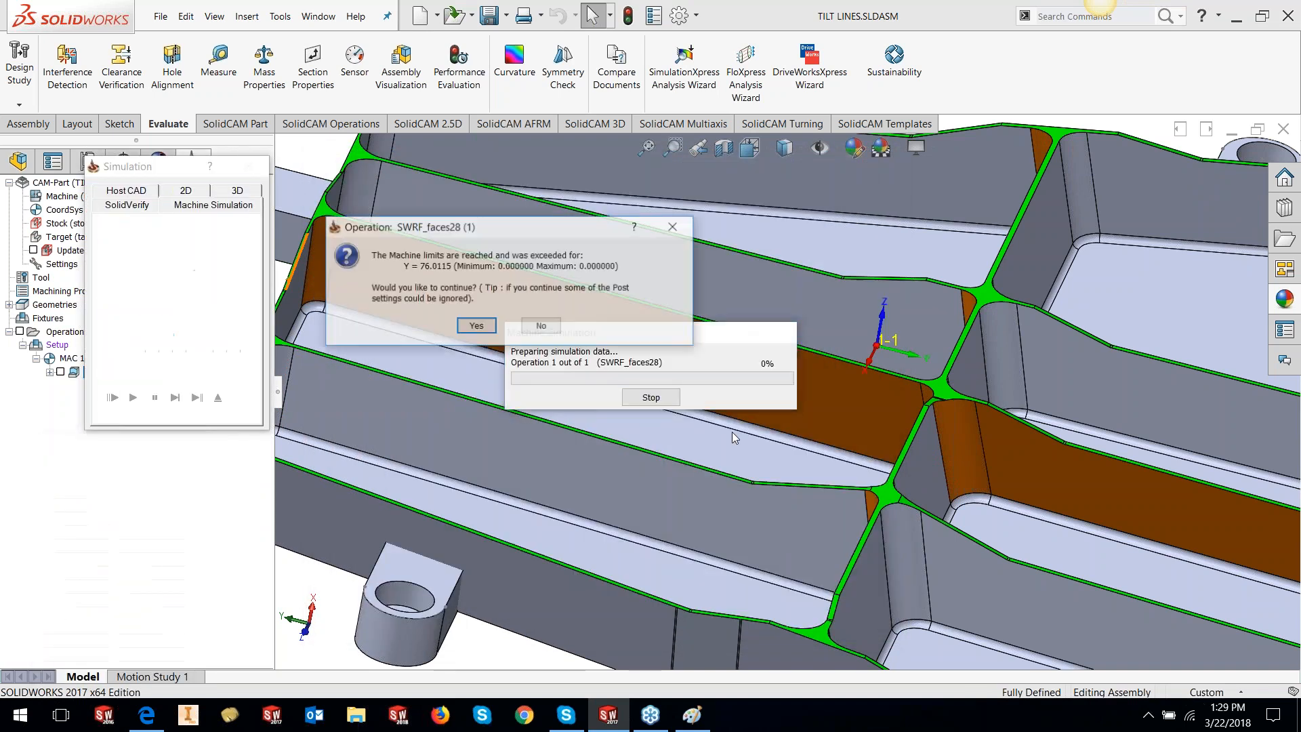
{"action": "left_click", "coordinate": [475, 326]}
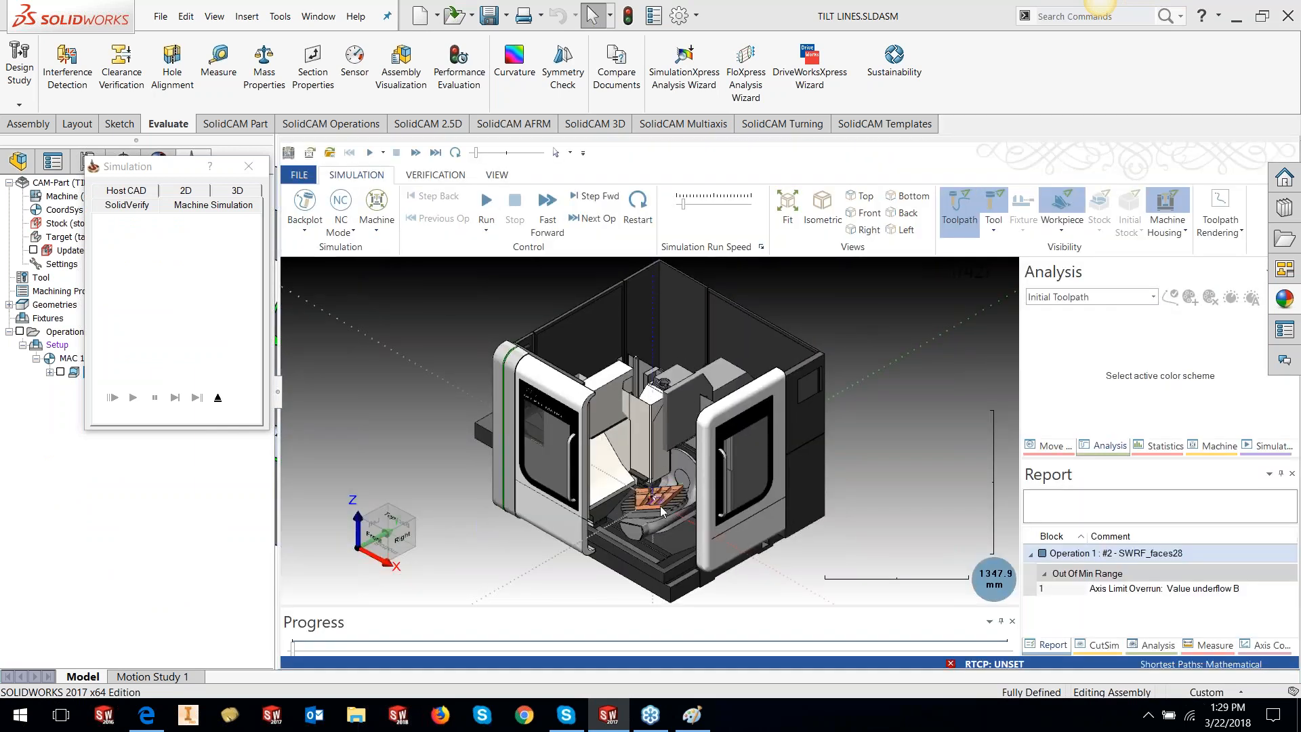
{"action": "scroll", "coordinate": [661, 510], "scroll_direction": "up", "scroll_amount": 6}
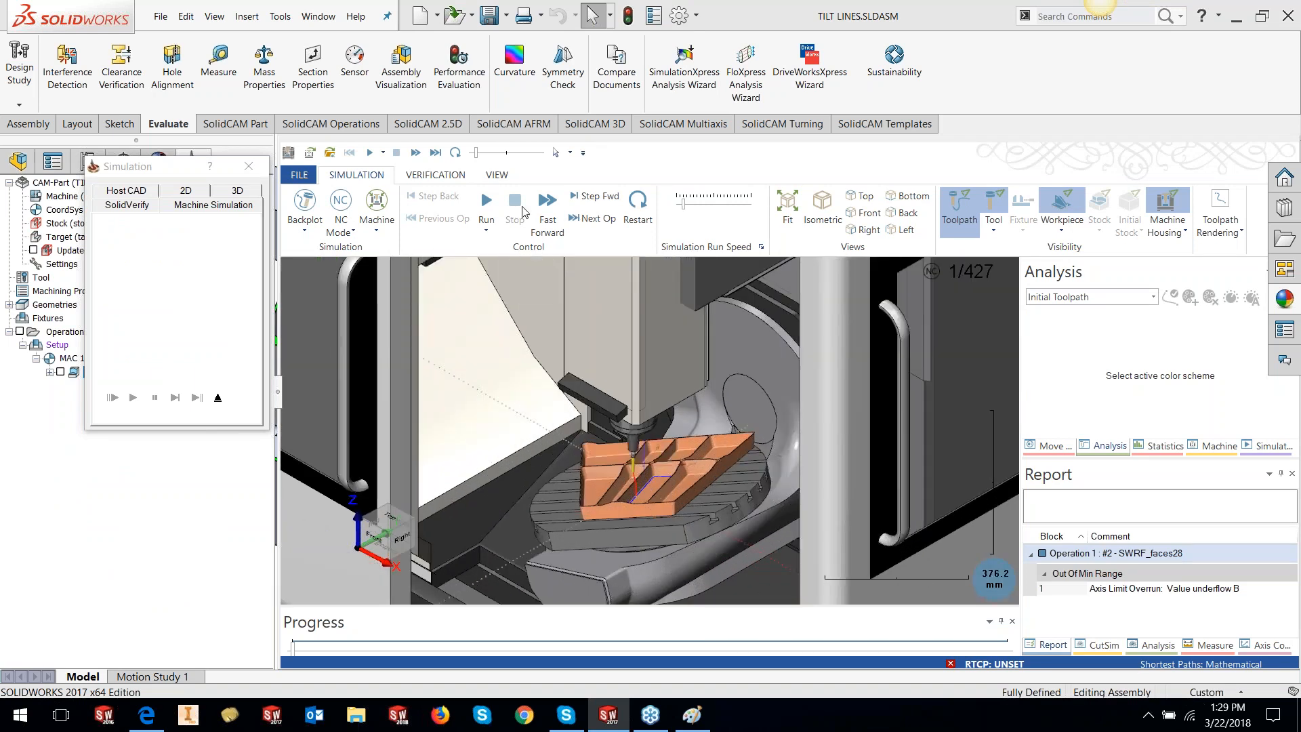
{"action": "left_click", "coordinate": [488, 205]}
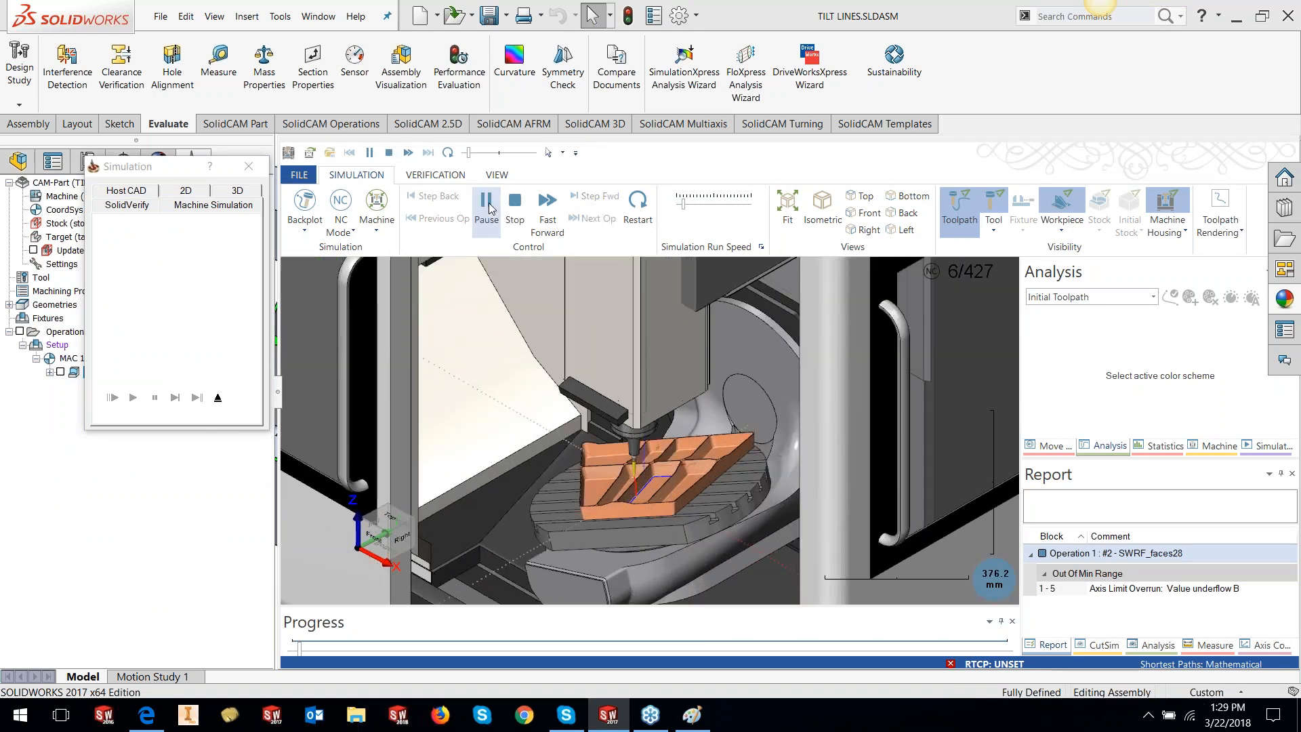
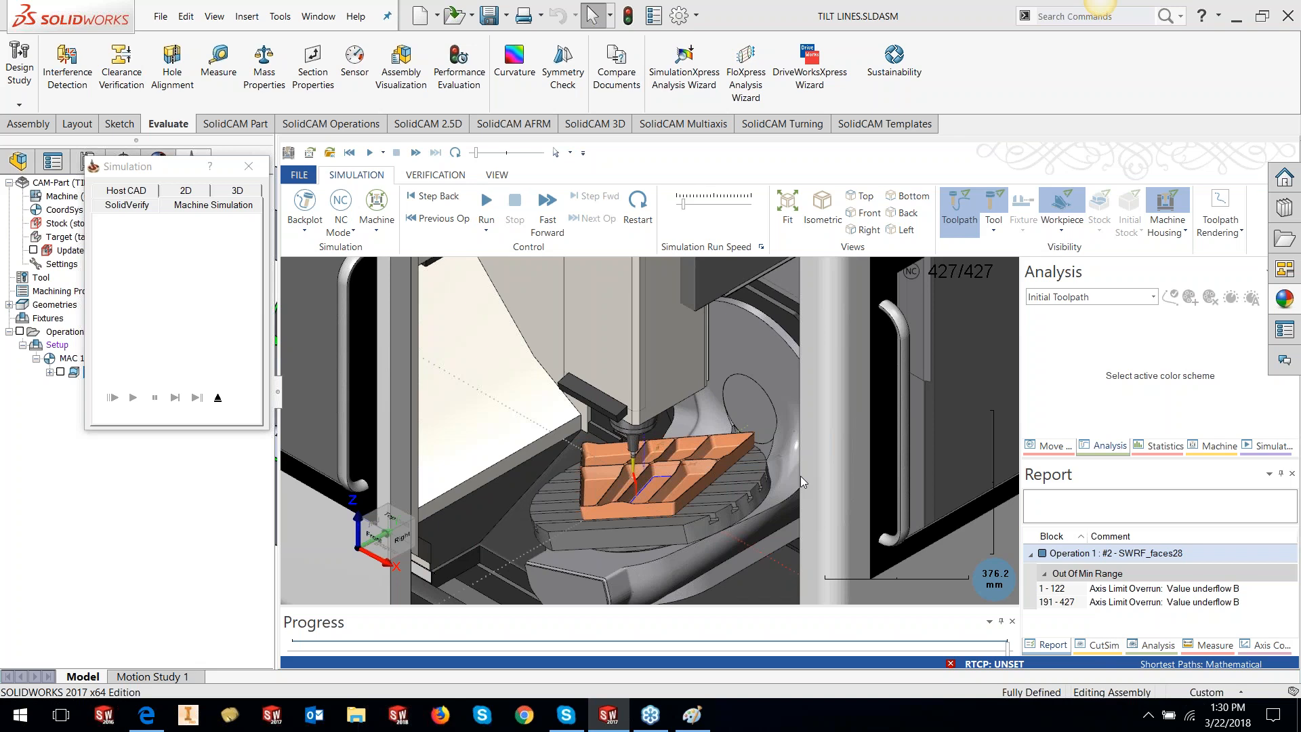
Exit the SWRF_faces28 machine simulation to return to the SWARF Machining dialog
{"action": "left_click", "coordinate": [218, 403]}
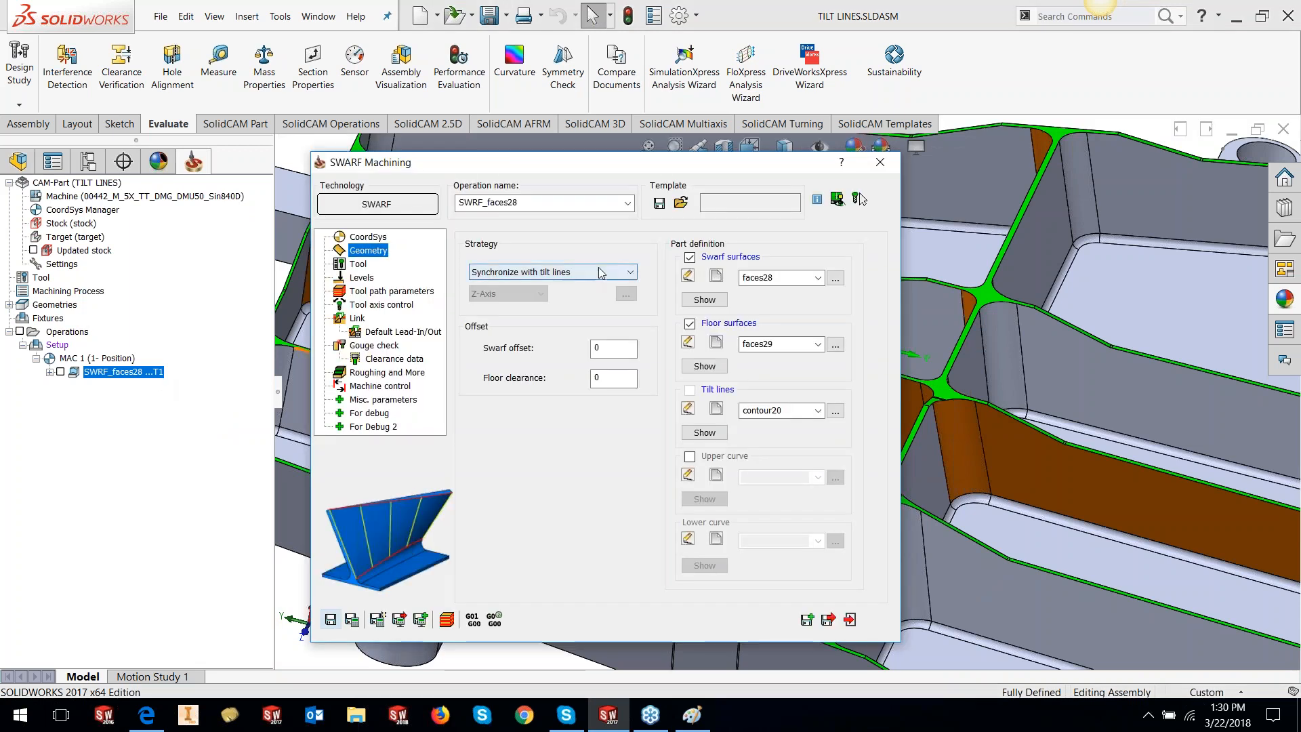
Try the upper/lower curves strategy, revert to 'Synchronize with tilt lines', and open Roughing and More
{"action": "left_click", "coordinate": [599, 272]}
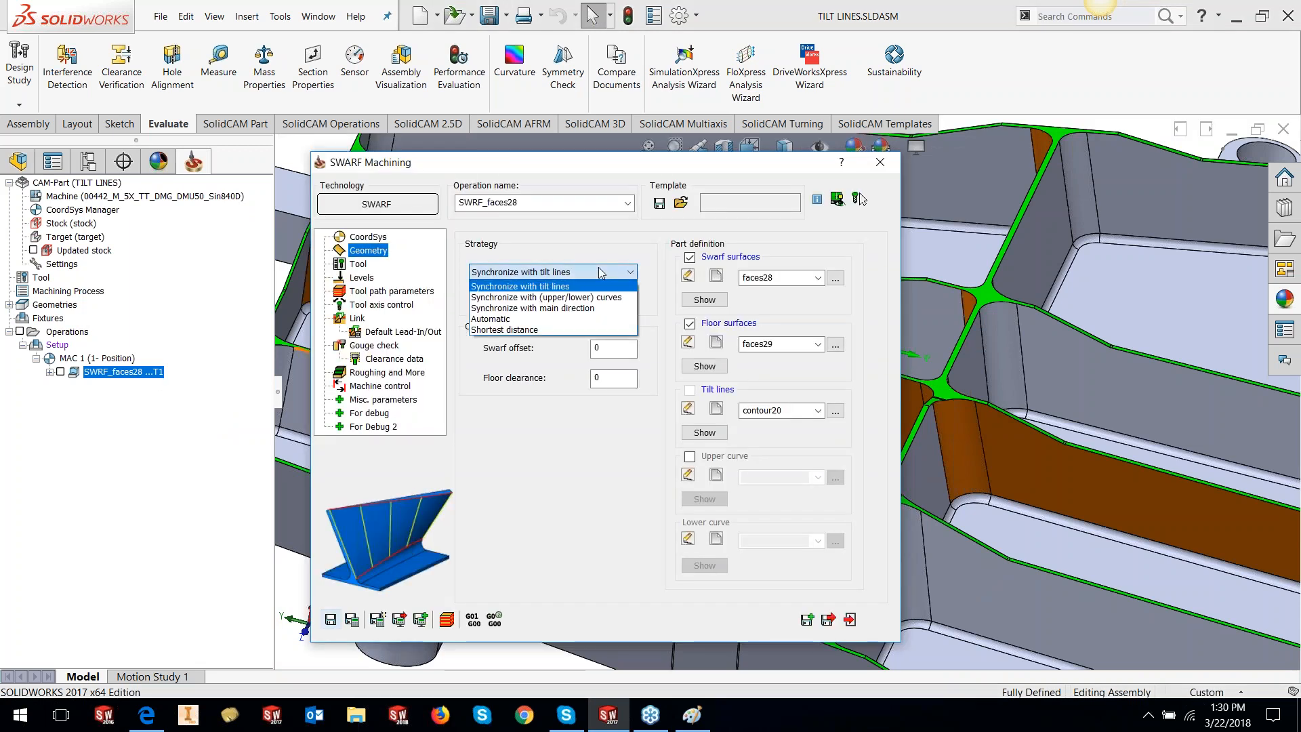
{"action": "left_click", "coordinate": [581, 299]}
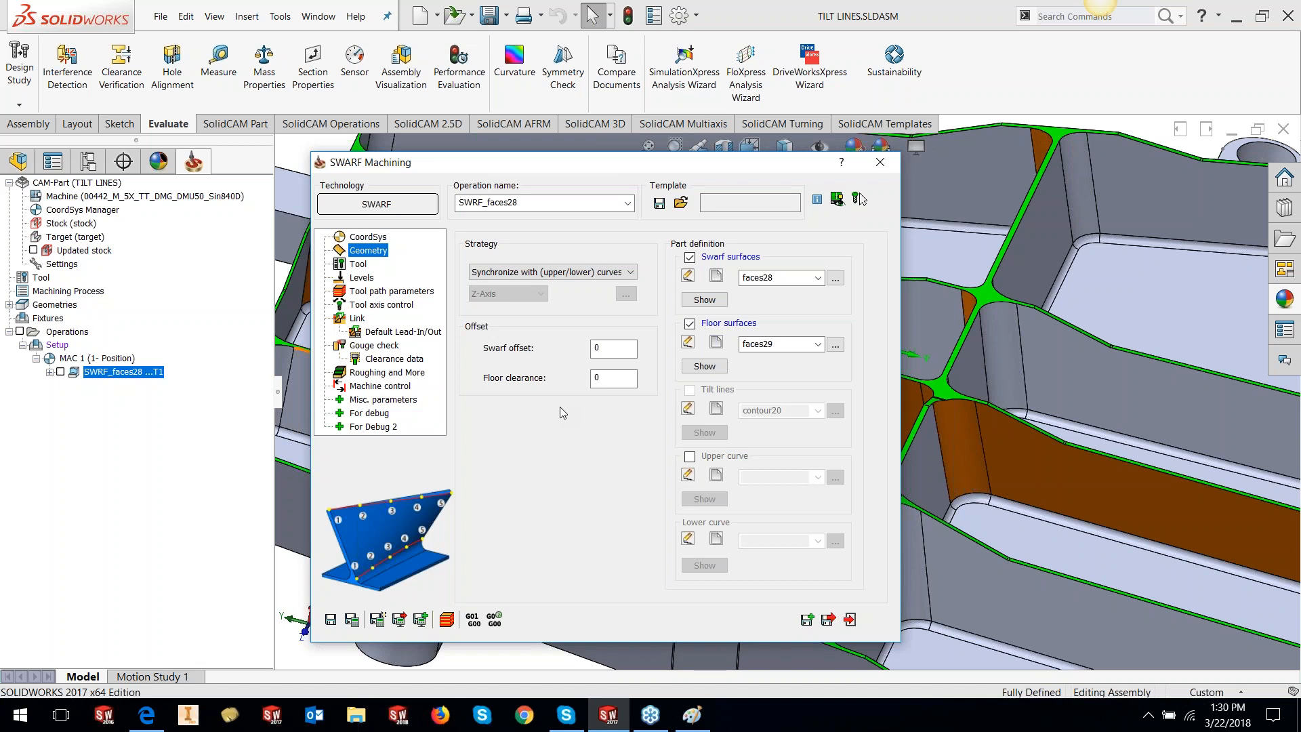
{"action": "left_click", "coordinate": [578, 272]}
{"action": "left_click", "coordinate": [570, 286]}
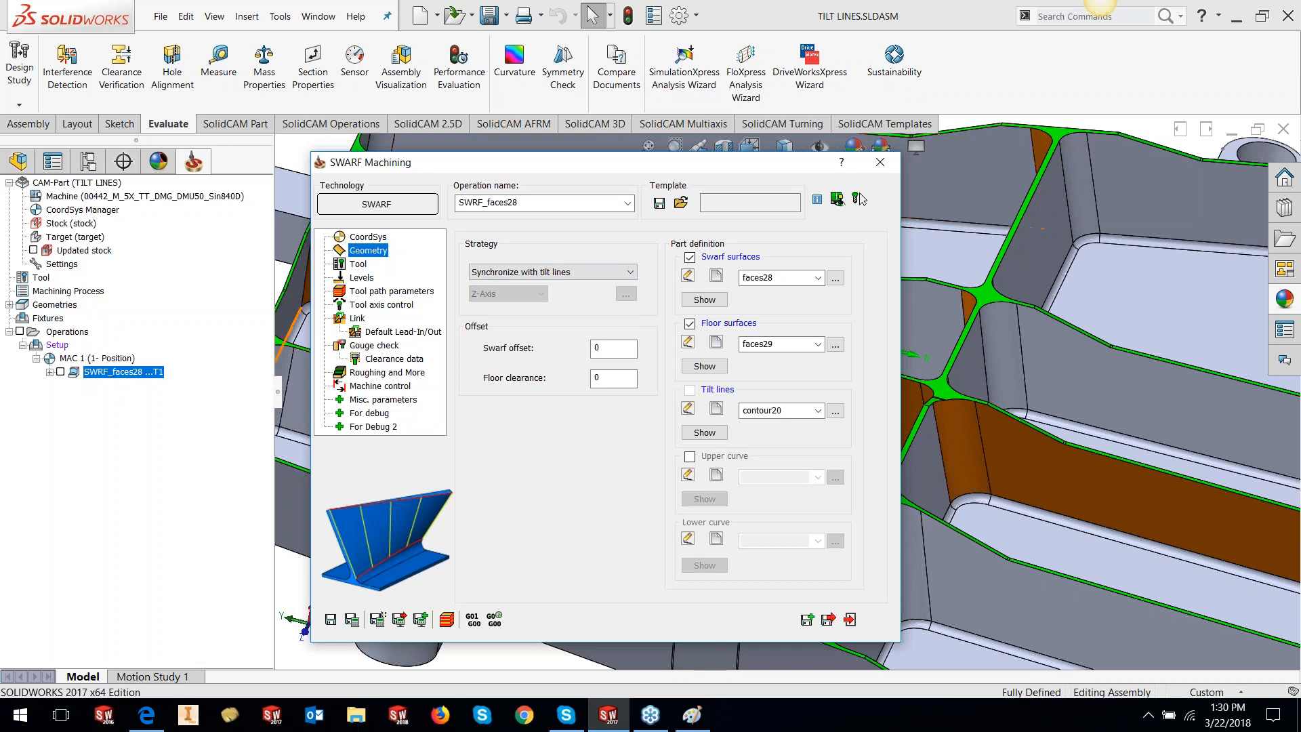
{"action": "left_click", "coordinate": [423, 373]}
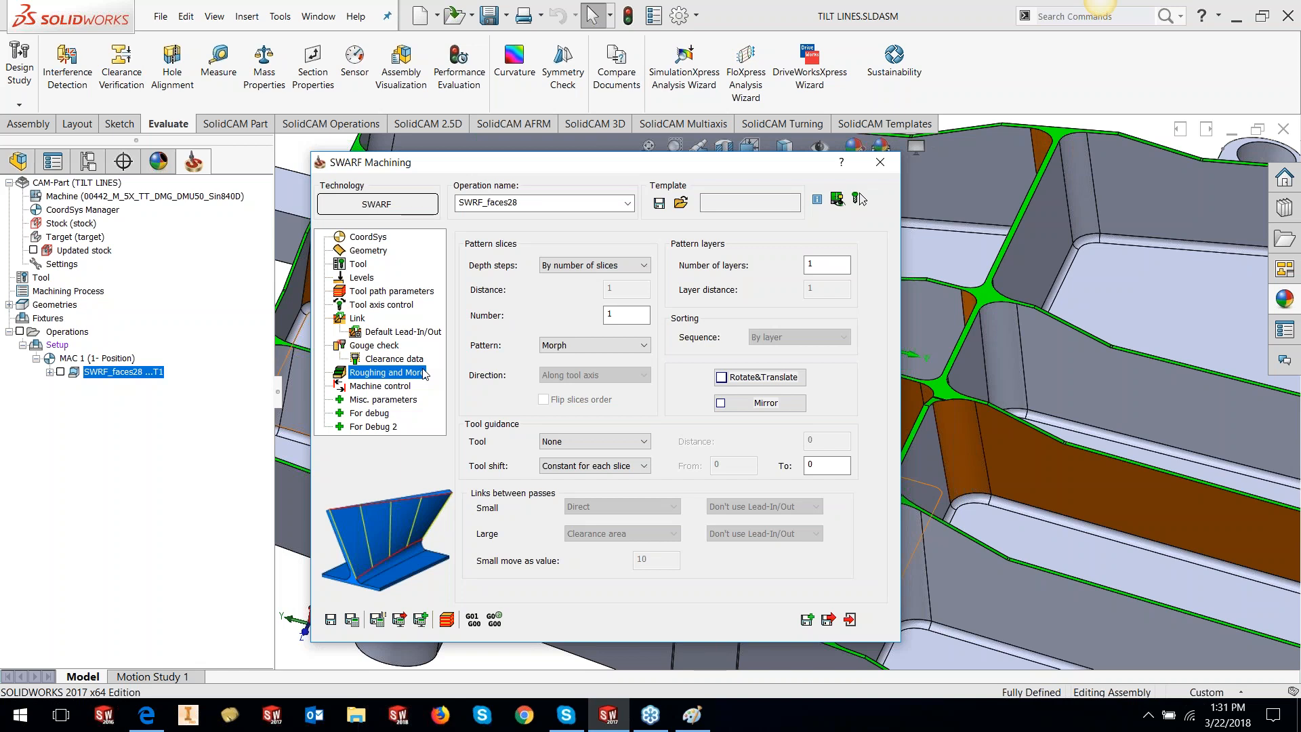
Set wall roughing to 3 slices by number of slices with a 'Step from bottom' pattern
{"action": "left_click", "coordinate": [583, 267]}
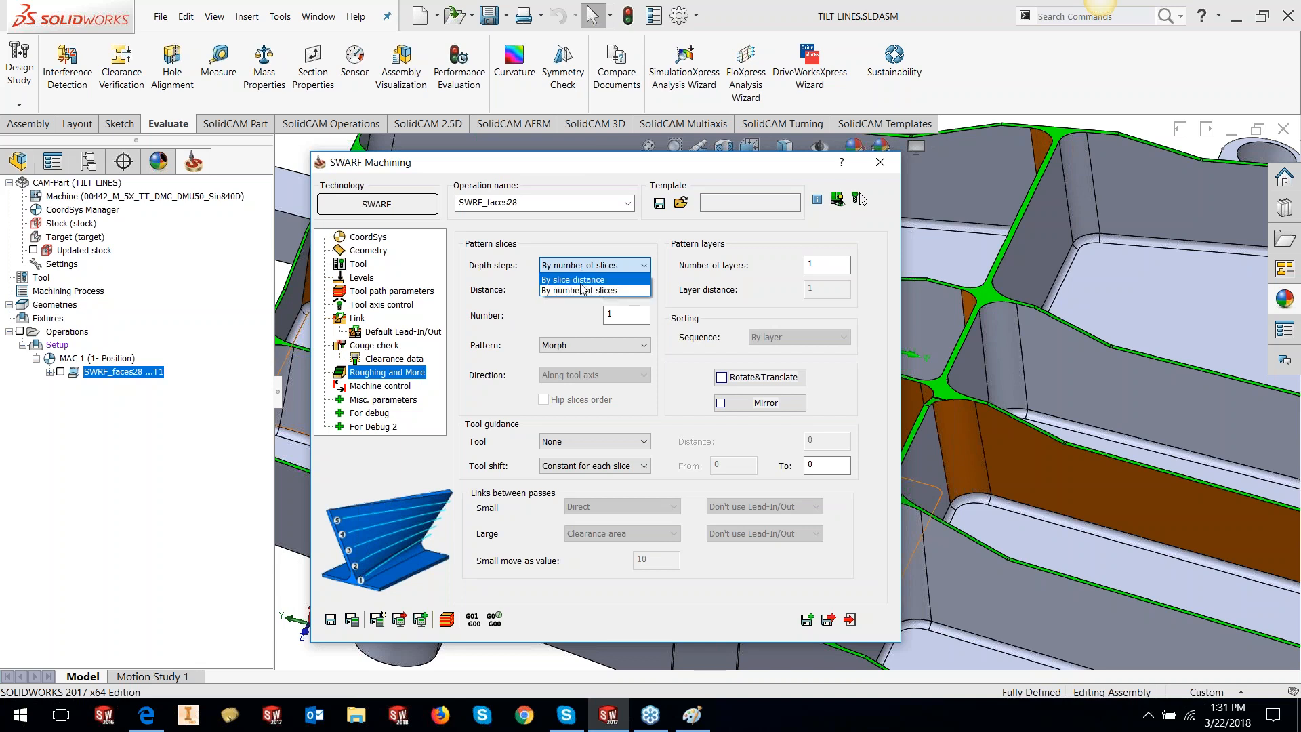
{"action": "left_click", "coordinate": [579, 291]}
{"action": "double_click", "coordinate": [604, 317]}
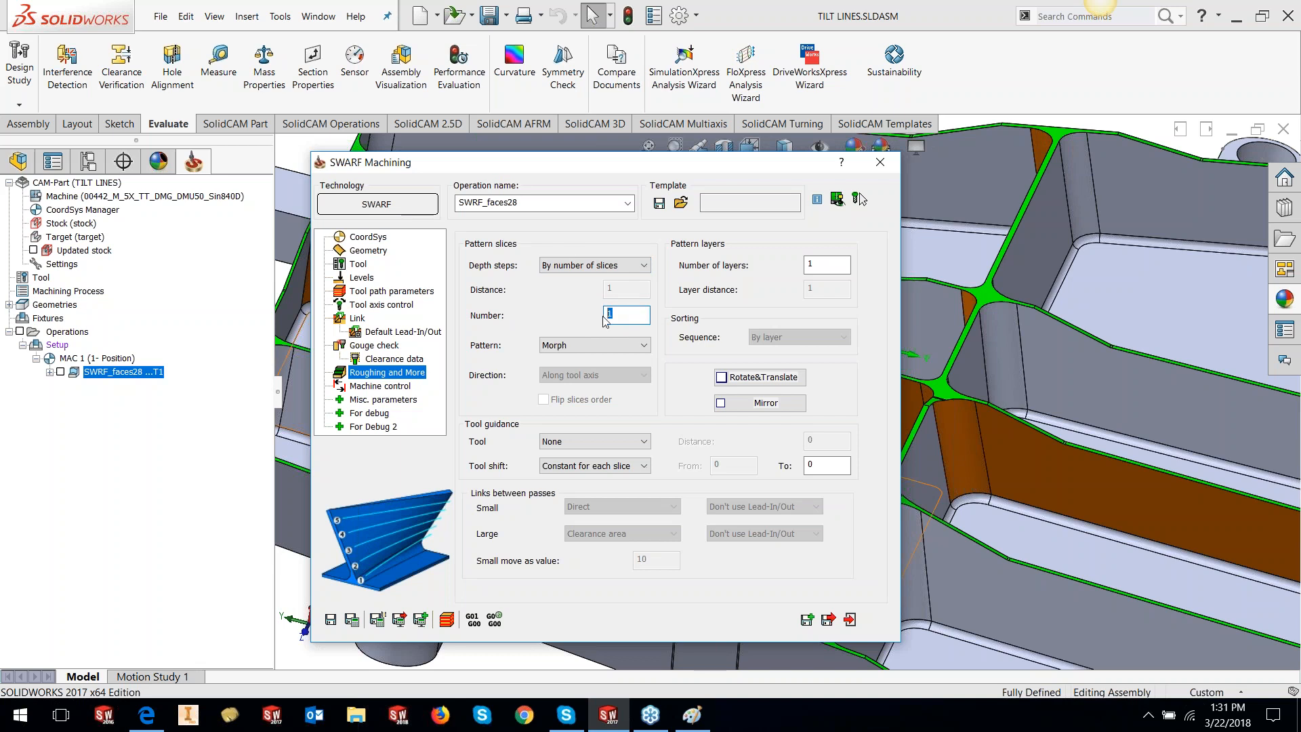
{"action": "type", "text": "3"}
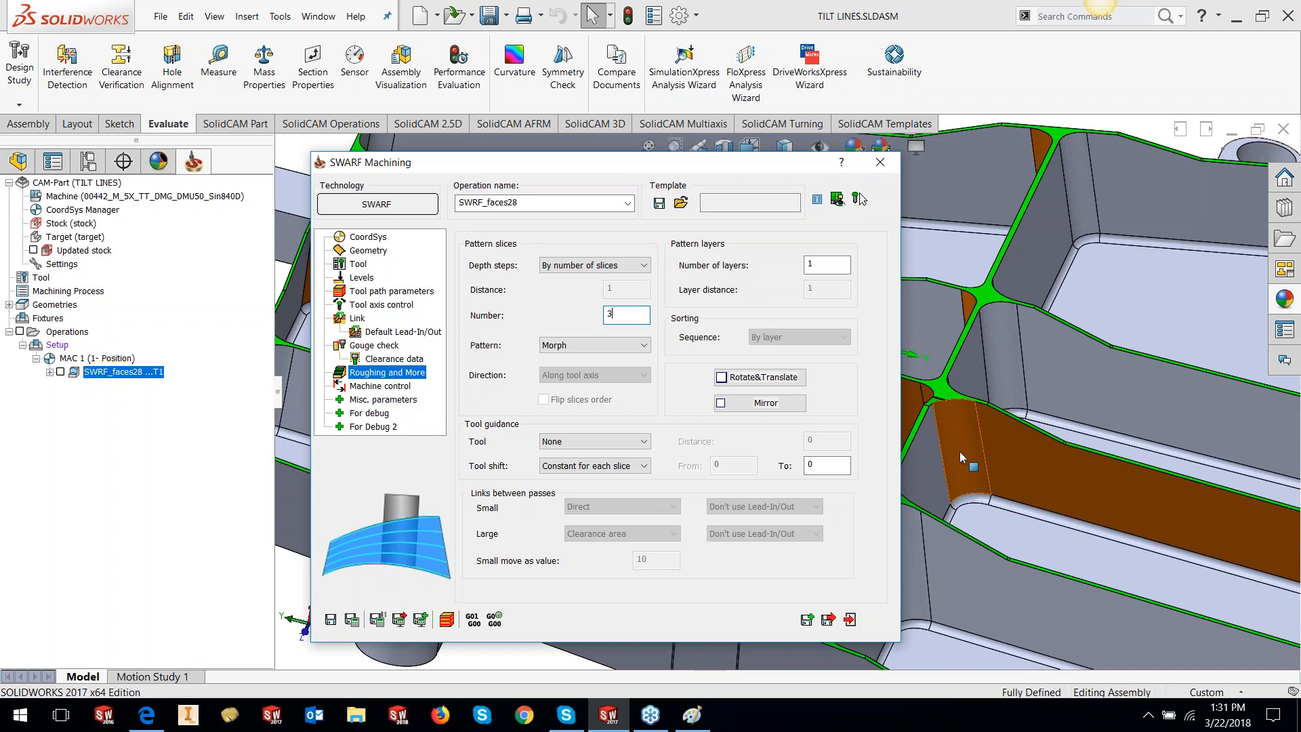
{"action": "left_click", "coordinate": [639, 348]}
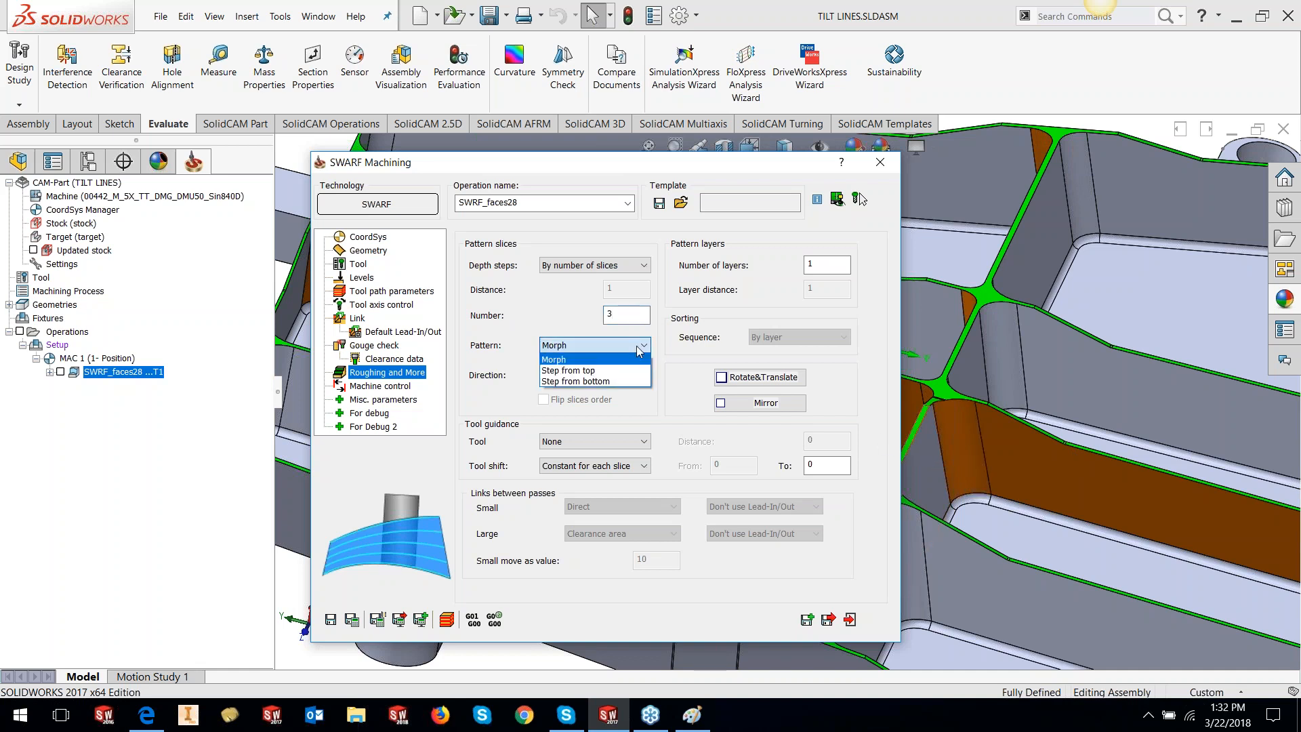
{"action": "left_click", "coordinate": [619, 382]}
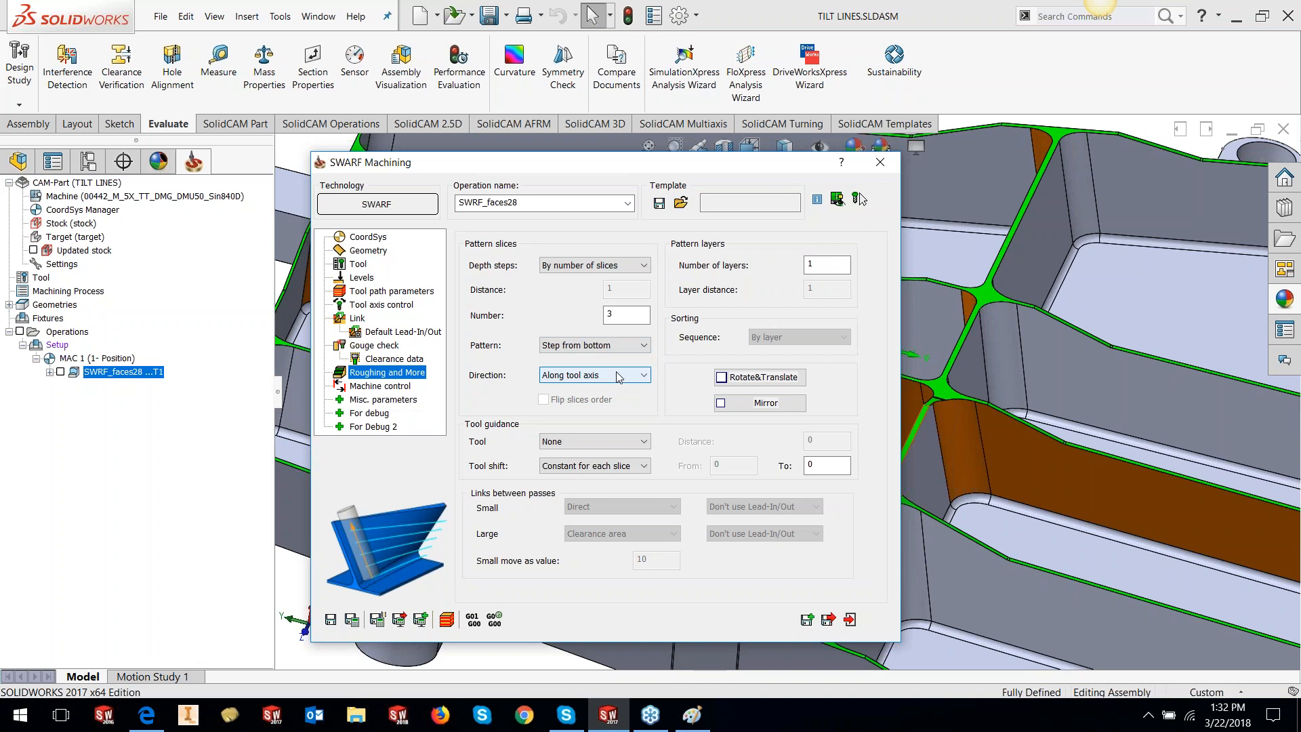
Keep slice direction 'Along tool axis' and start a Paint sketch with a vertical wall line
{"action": "left_click", "coordinate": [618, 378]}
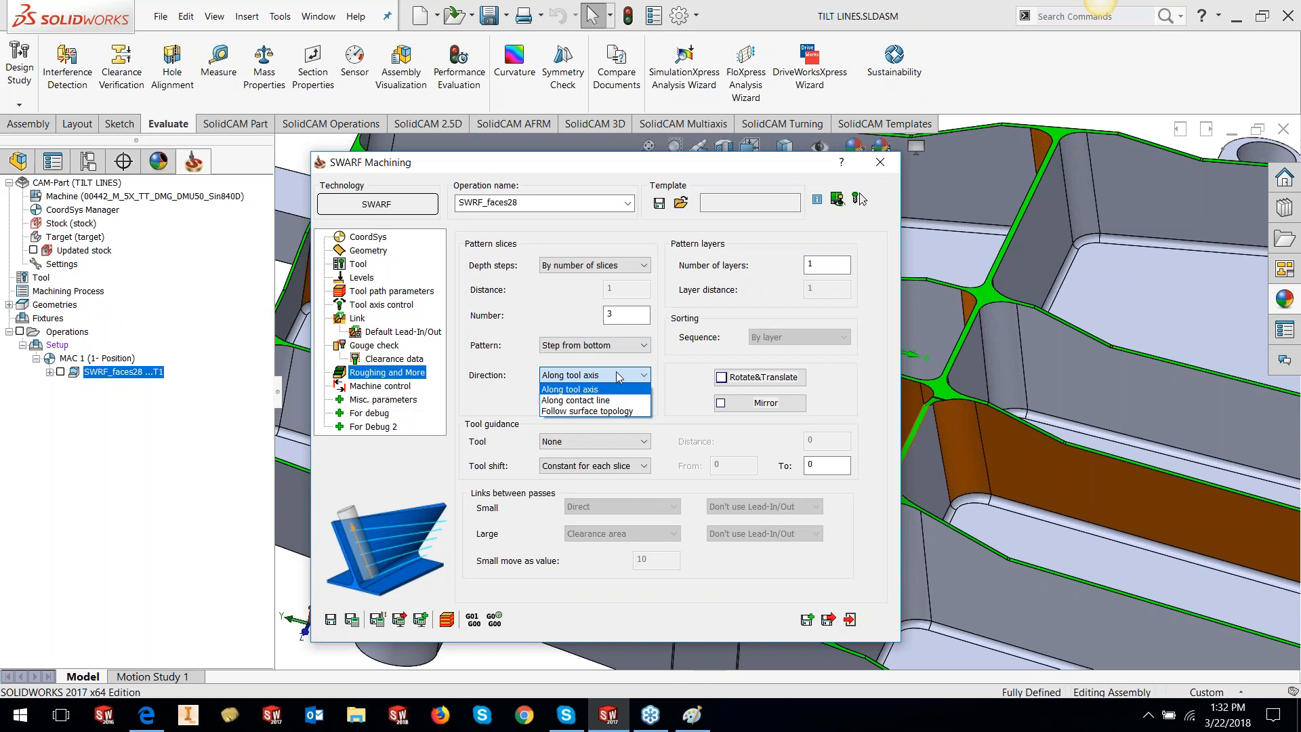
{"action": "left_click", "coordinate": [615, 373]}
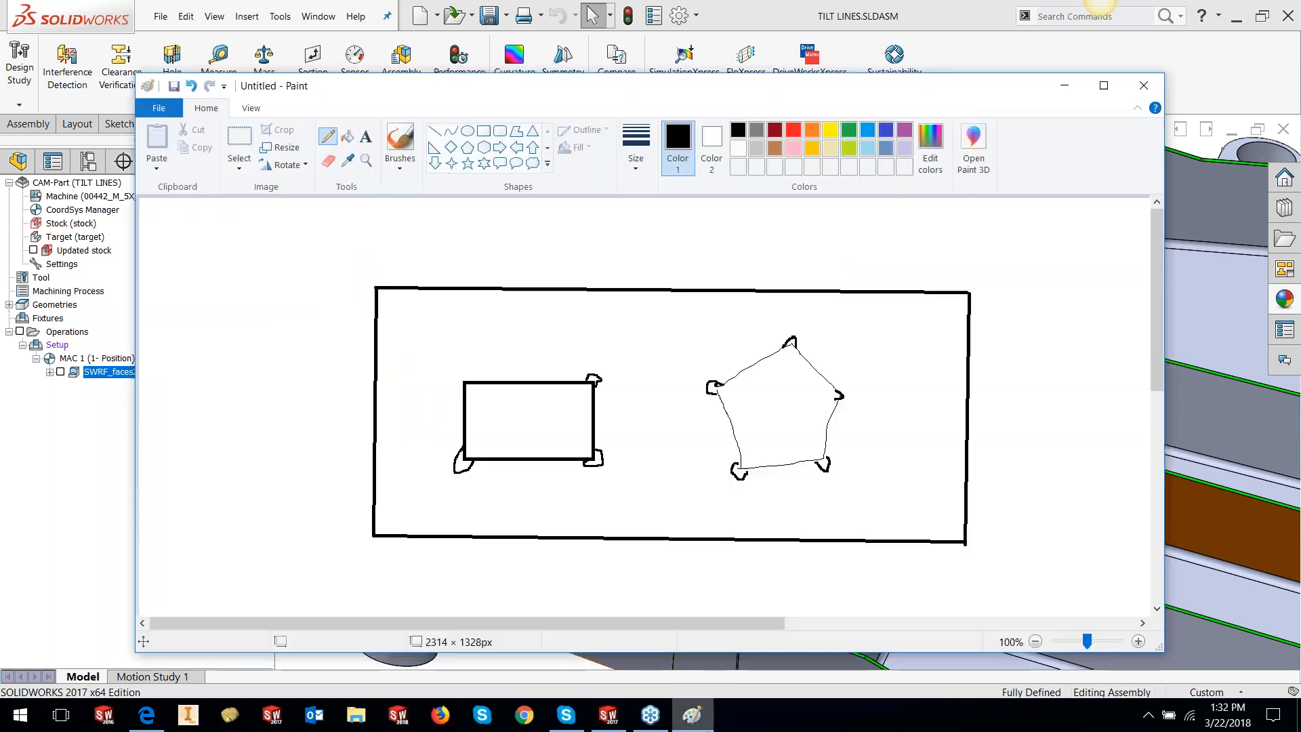
{"action": "left_click", "coordinate": [692, 715]}
{"action": "left_click_drag", "start_coordinate": [204, 297], "coordinate": [215, 512]}
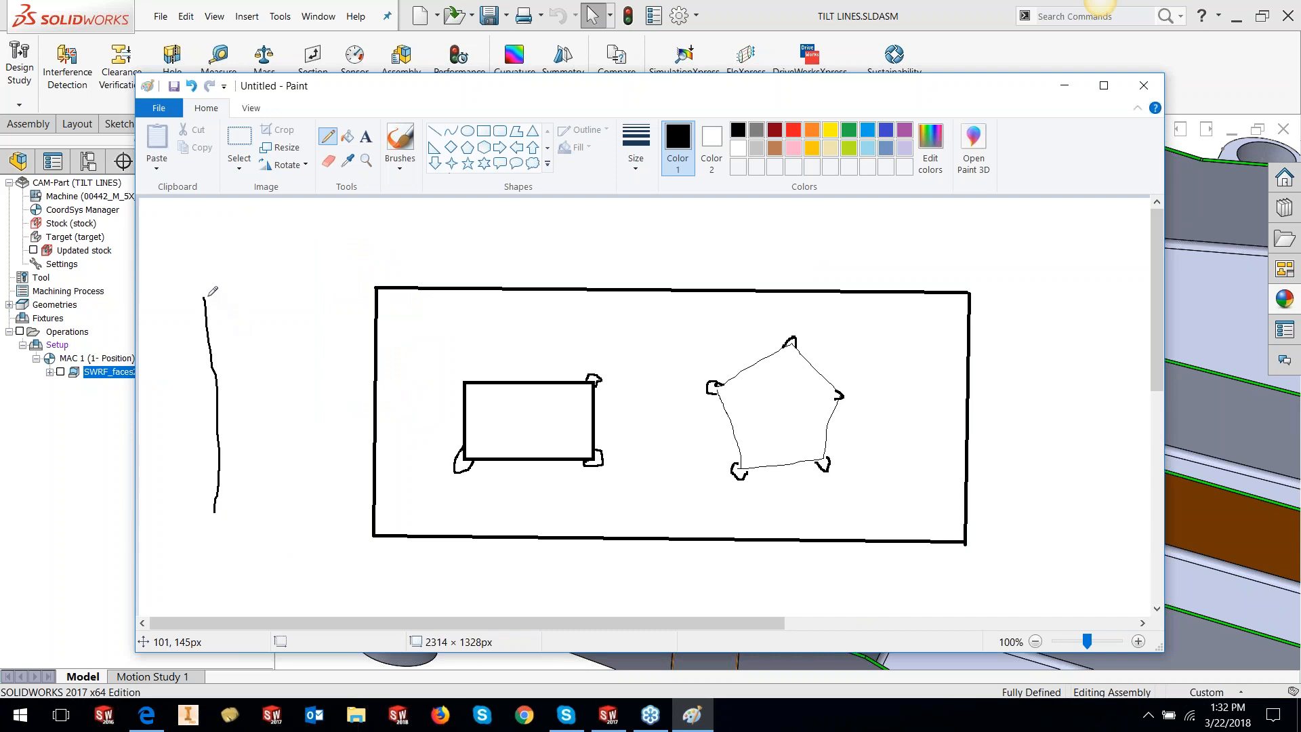
Sketch a slanted wall with three stacked slice steps in Paint, then return to SolidCAM's Direction setting
{"action": "mouse_move", "coordinate": [200, 296]}
{"action": "left_mouse_down"}
{"action": "mouse_move", "coordinate": [279, 283]}
{"action": "mouse_move", "coordinate": [306, 307]}
{"action": "mouse_move", "coordinate": [350, 412]}
{"action": "mouse_move", "coordinate": [366, 519]}
{"action": "left_mouse_up"}
{"action": "left_click_drag", "start_coordinate": [215, 513], "coordinate": [366, 520]}
{"action": "mouse_move", "coordinate": [270, 265]}
{"action": "left_mouse_down"}
{"action": "mouse_move", "coordinate": [325, 318]}
{"action": "mouse_move", "coordinate": [336, 279]}
{"action": "mouse_move", "coordinate": [315, 239]}
{"action": "left_mouse_up"}
{"action": "mouse_move", "coordinate": [310, 311]}
{"action": "left_mouse_down"}
{"action": "mouse_move", "coordinate": [349, 397]}
{"action": "mouse_move", "coordinate": [372, 401]}
{"action": "mouse_move", "coordinate": [356, 284]}
{"action": "left_mouse_up"}
{"action": "mouse_move", "coordinate": [354, 382]}
{"action": "left_mouse_down"}
{"action": "mouse_move", "coordinate": [365, 468]}
{"action": "mouse_move", "coordinate": [382, 470]}
{"action": "mouse_move", "coordinate": [388, 396]}
{"action": "left_mouse_up"}
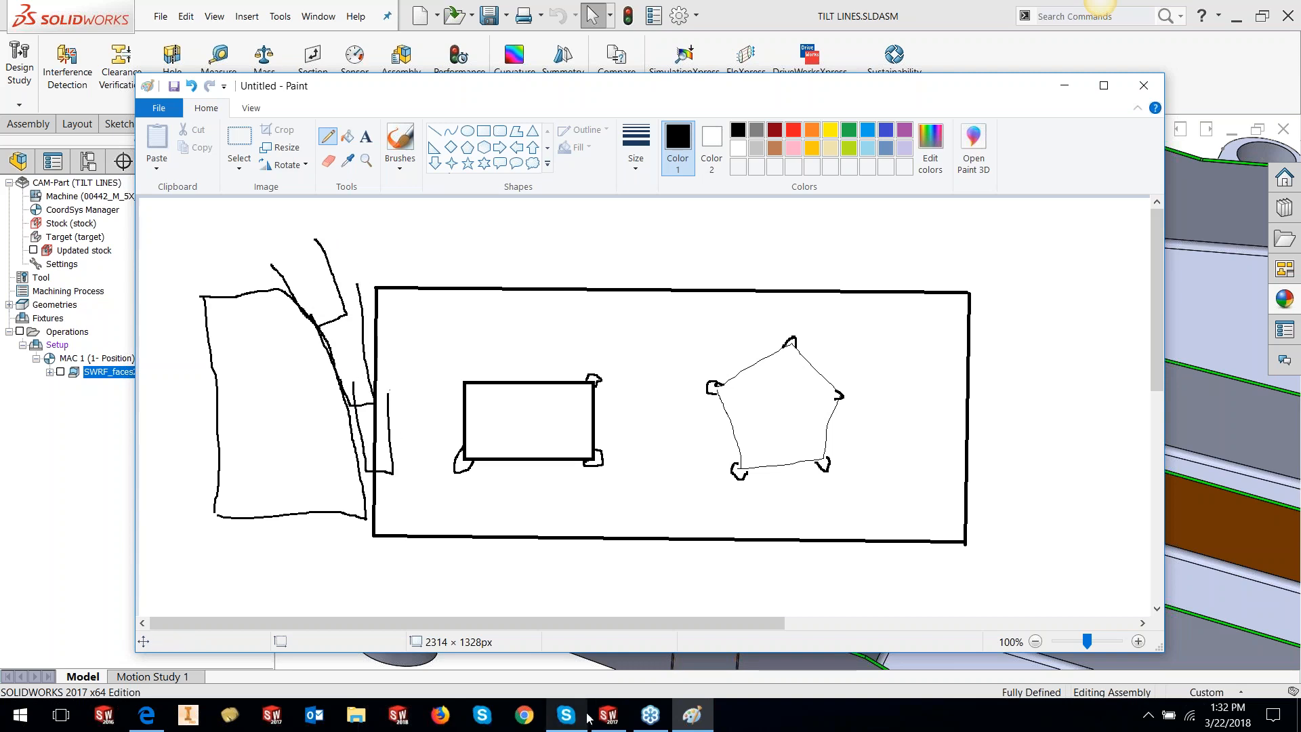
{"action": "left_click", "coordinate": [608, 715]}
{"action": "left_click", "coordinate": [608, 375]}
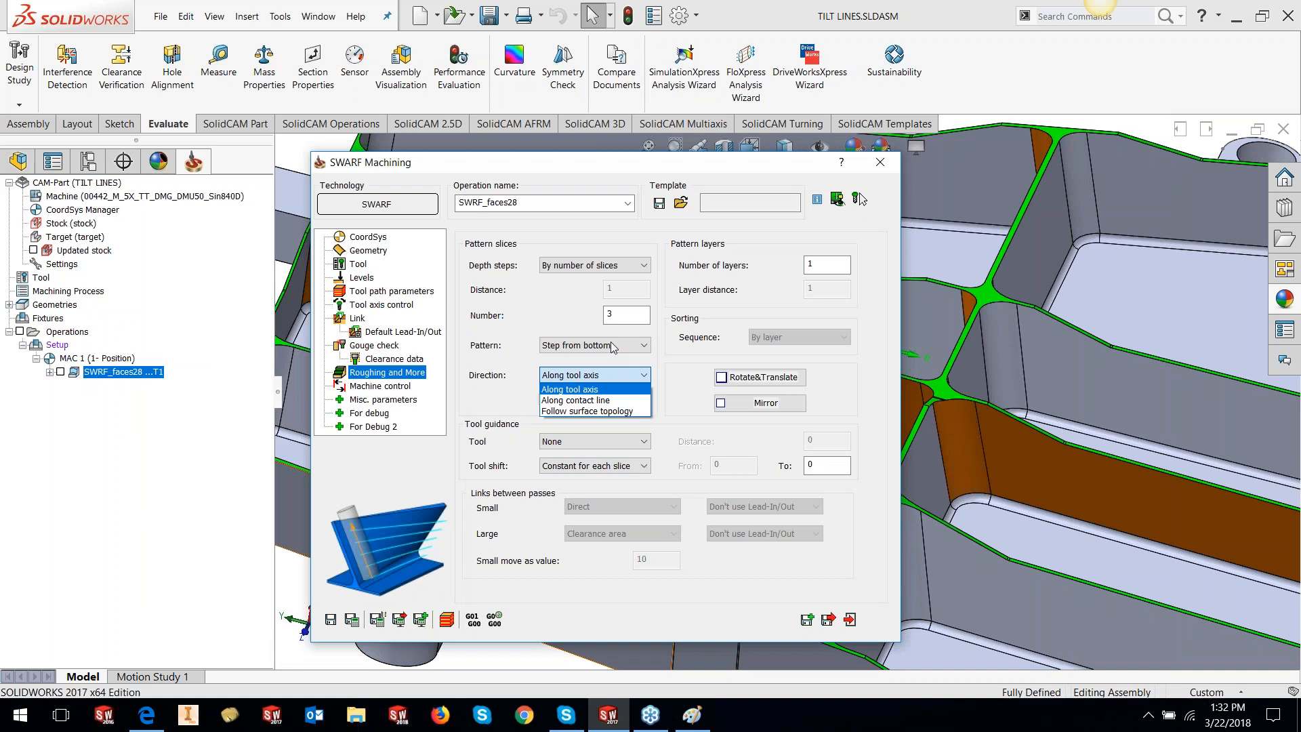
Confirm 'Along tool axis', 1 layer, tool guidance 'None' and constant shift per slice, then bring Paint forward
{"action": "left_click", "coordinate": [545, 390]}
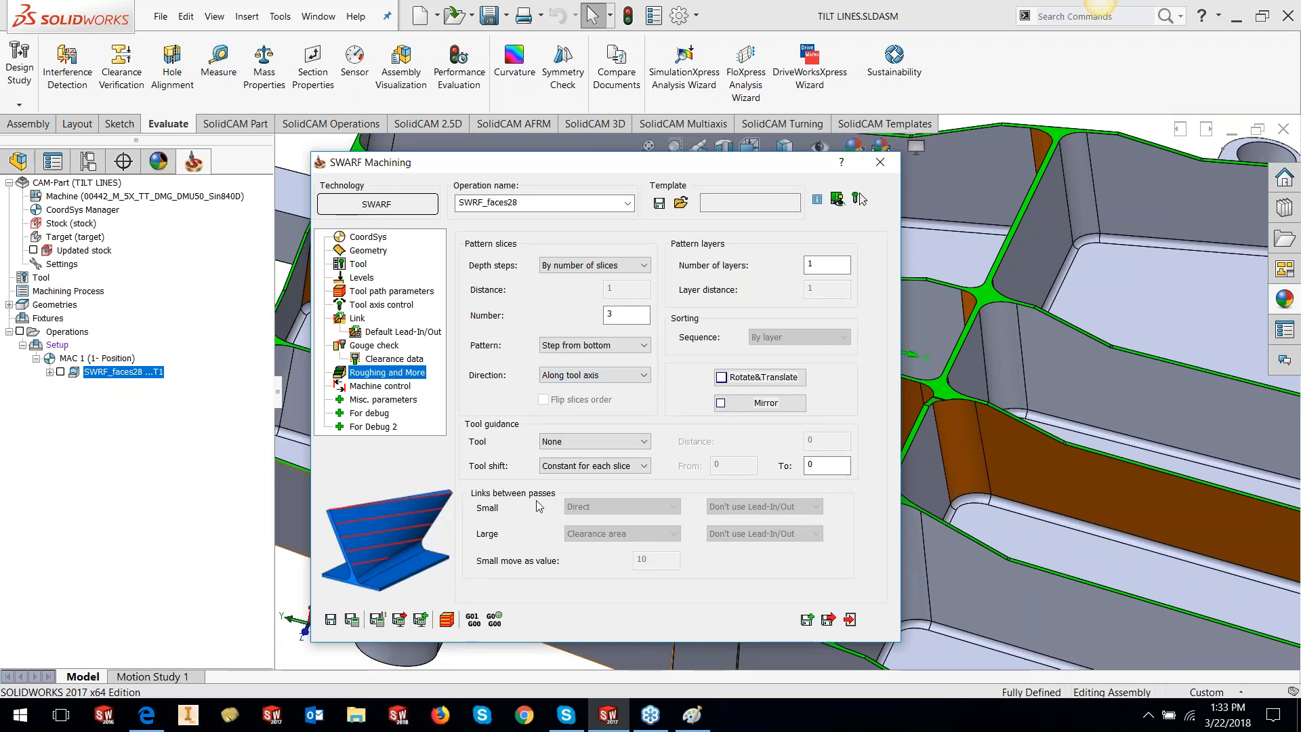
{"action": "left_click", "coordinate": [819, 267]}
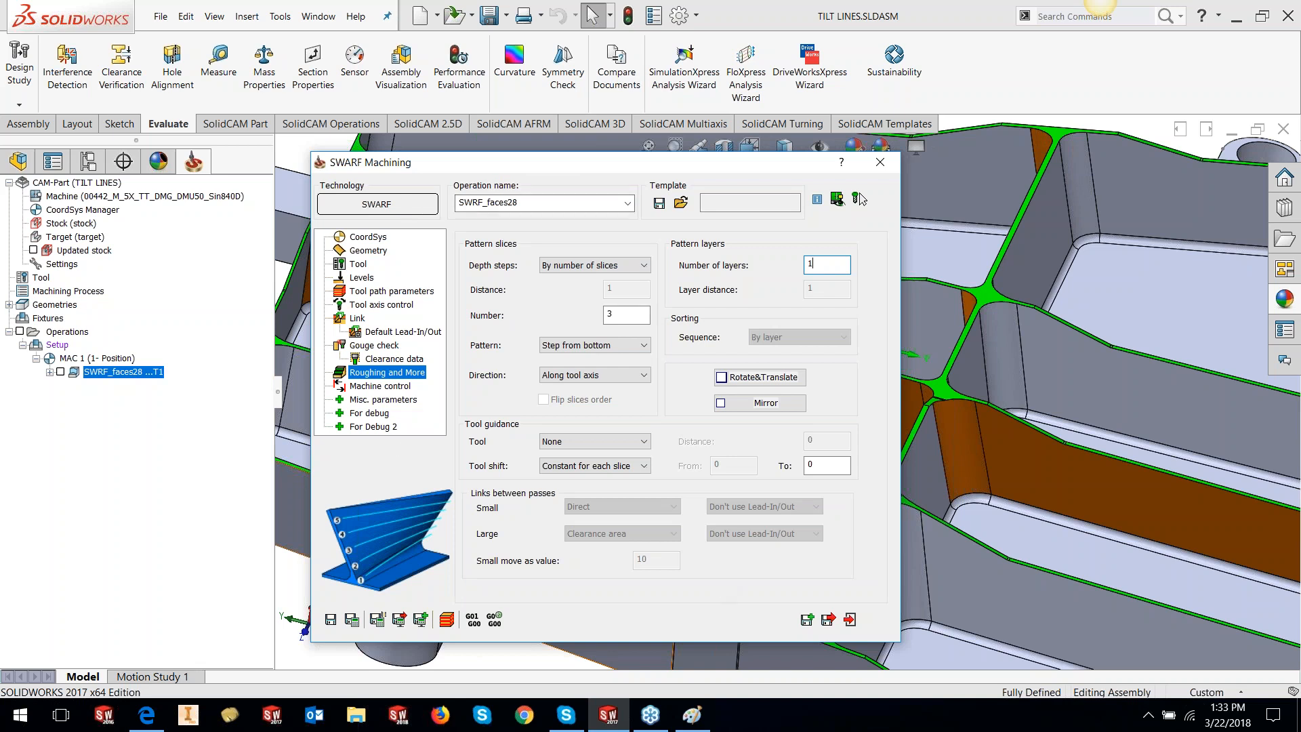
{"action": "left_click_drag", "start_coordinate": [530, 168], "coordinate": [528, 149]}
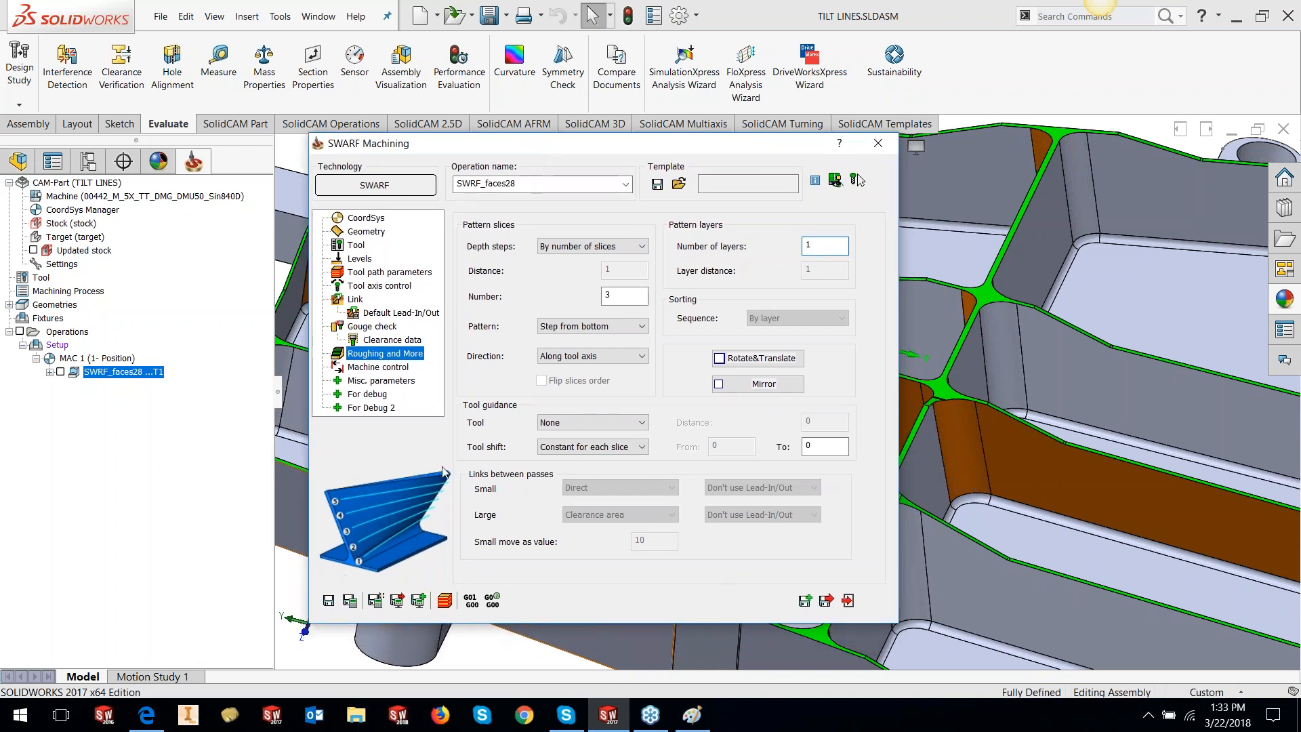
{"action": "left_click", "coordinate": [551, 422]}
{"action": "left_click", "coordinate": [550, 433]}
{"action": "left_click", "coordinate": [572, 447]}
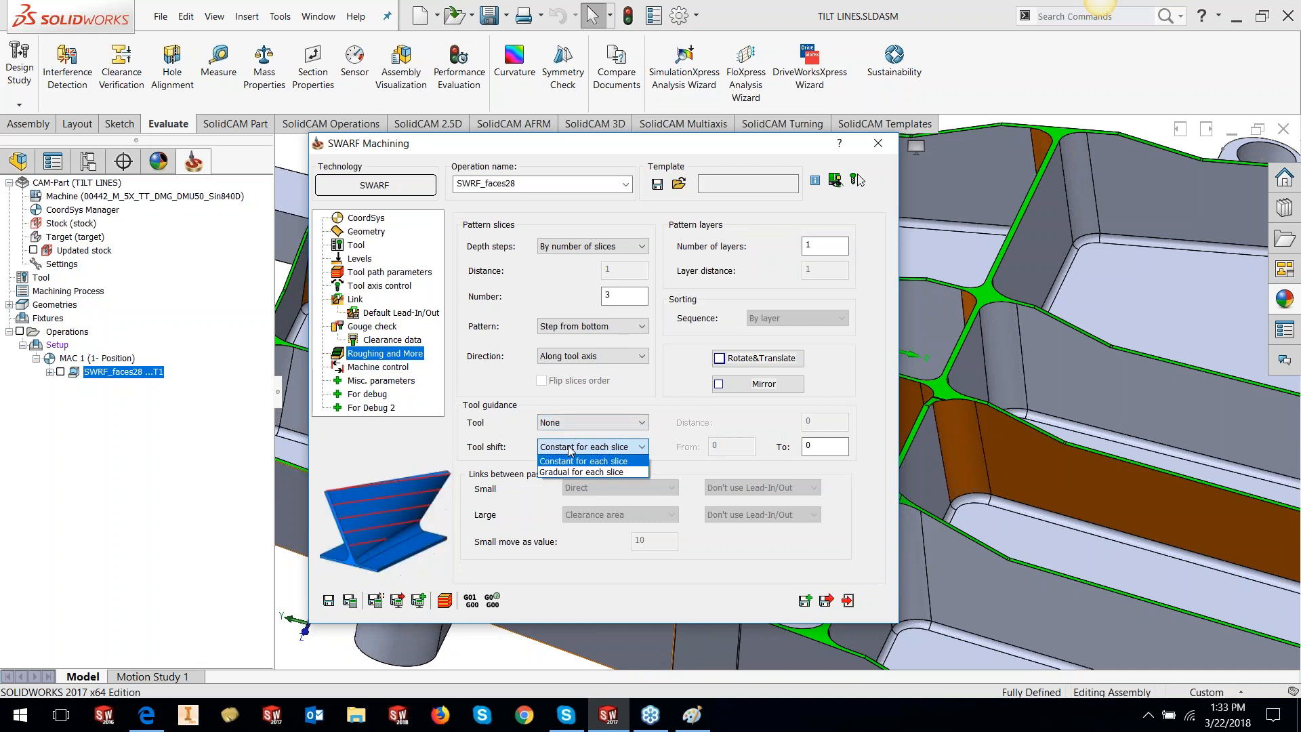
{"action": "left_click", "coordinate": [563, 407]}
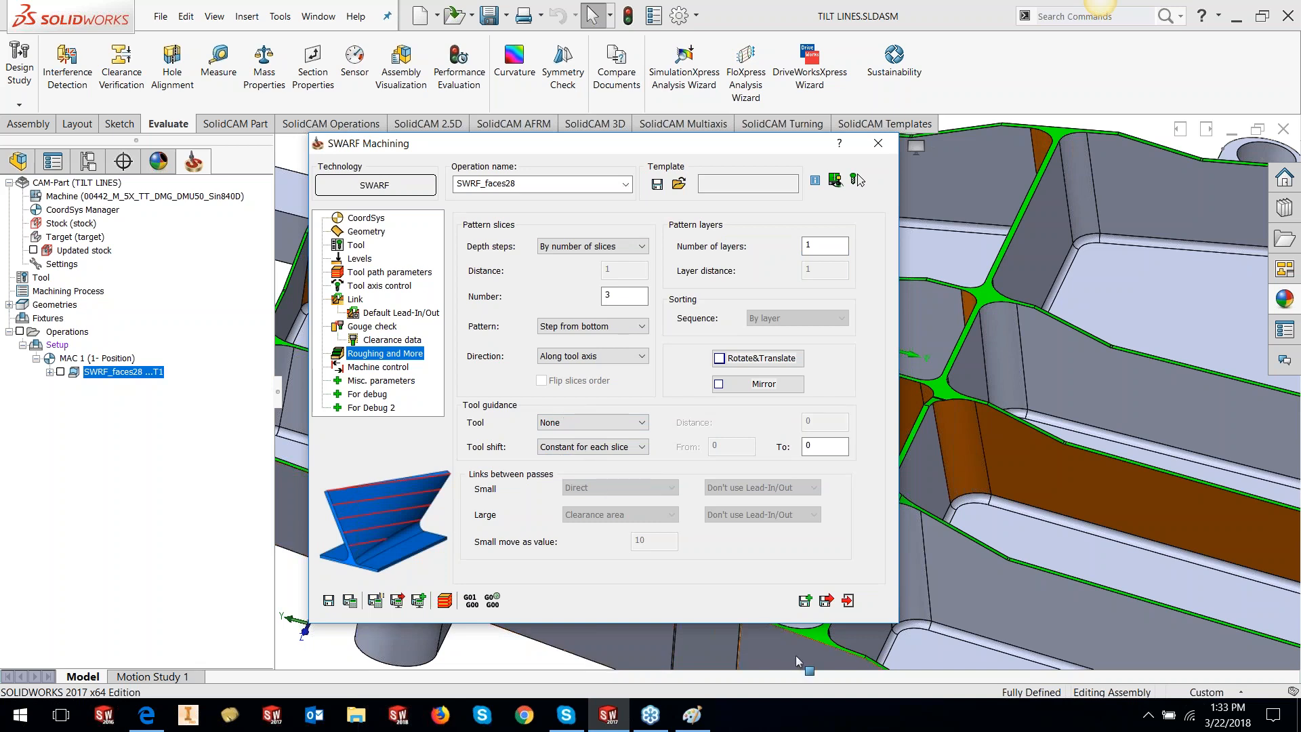
{"action": "left_click", "coordinate": [692, 715]}
{"action": "scroll", "coordinate": [994, 398], "scroll_direction": "down", "scroll_amount": 5}
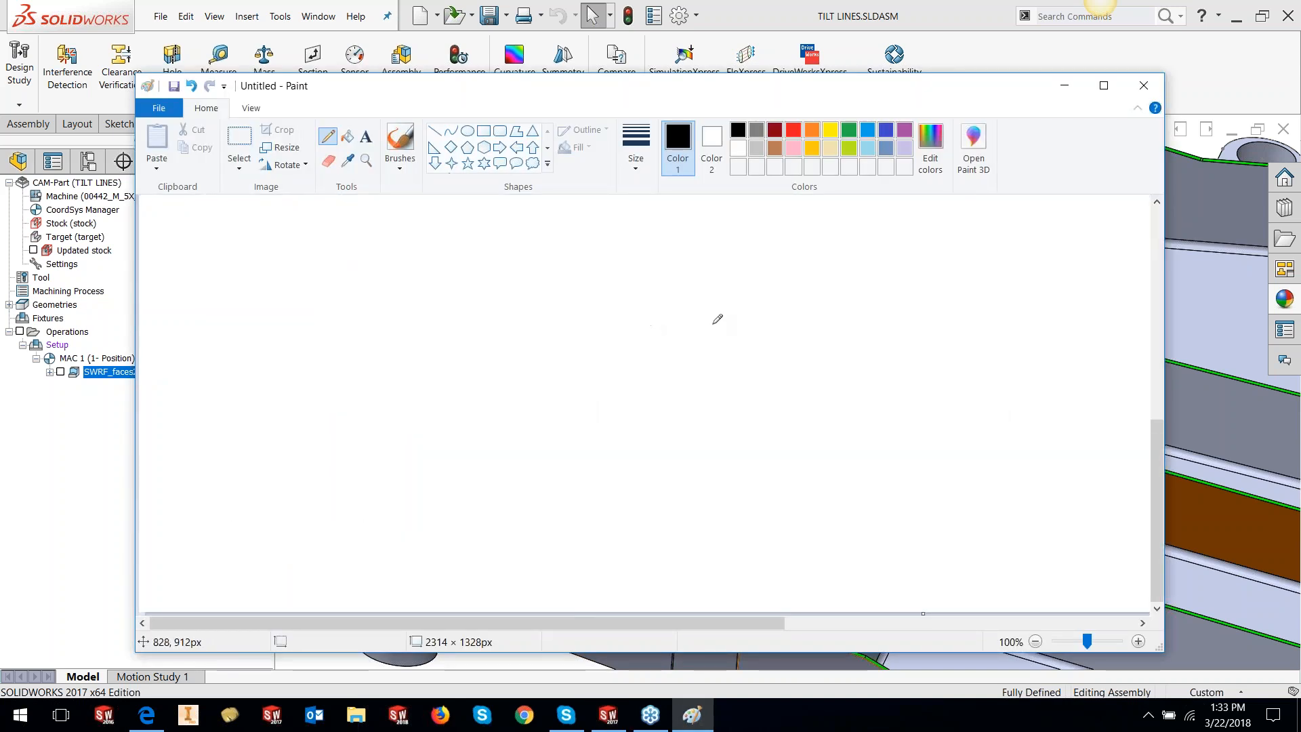
Sketch a black slanted wall with purple tool positions and a purple curve in Paint, then minimize Paint
{"action": "left_click_drag", "start_coordinate": [597, 264], "coordinate": [691, 544]}
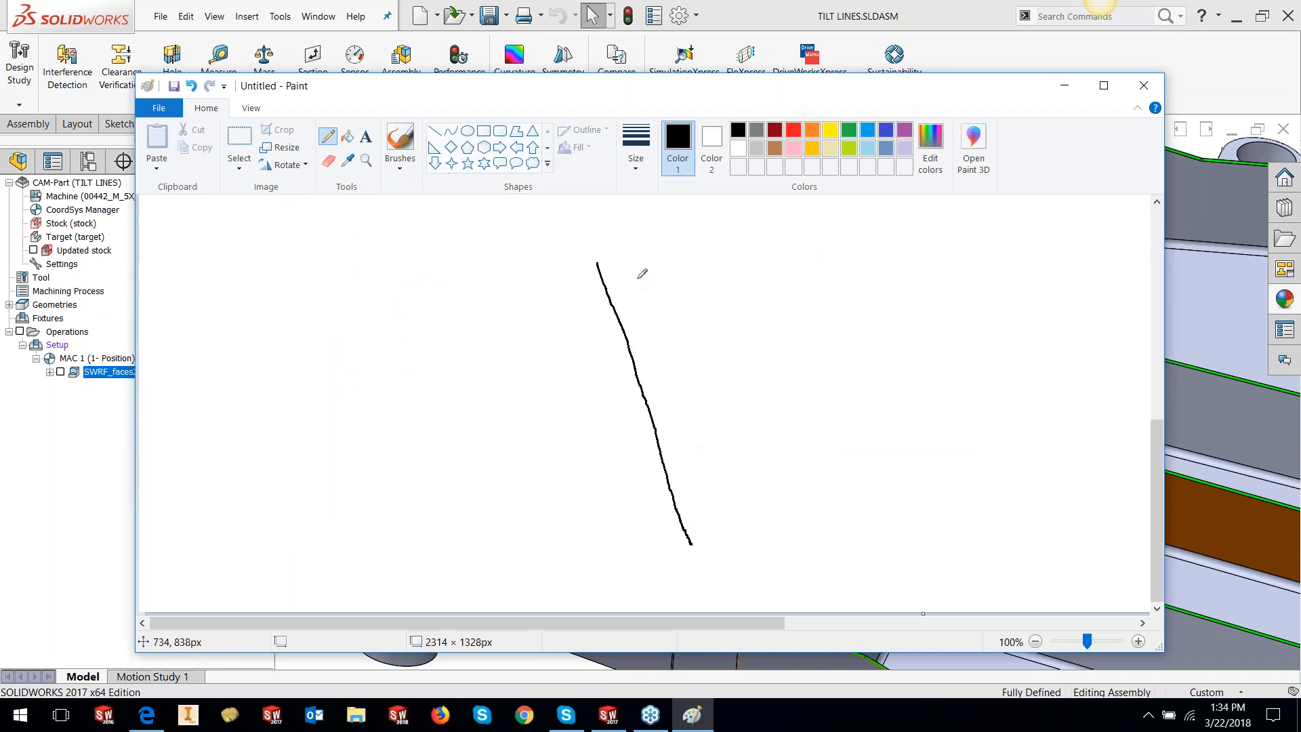
{"action": "left_click", "coordinate": [904, 129]}
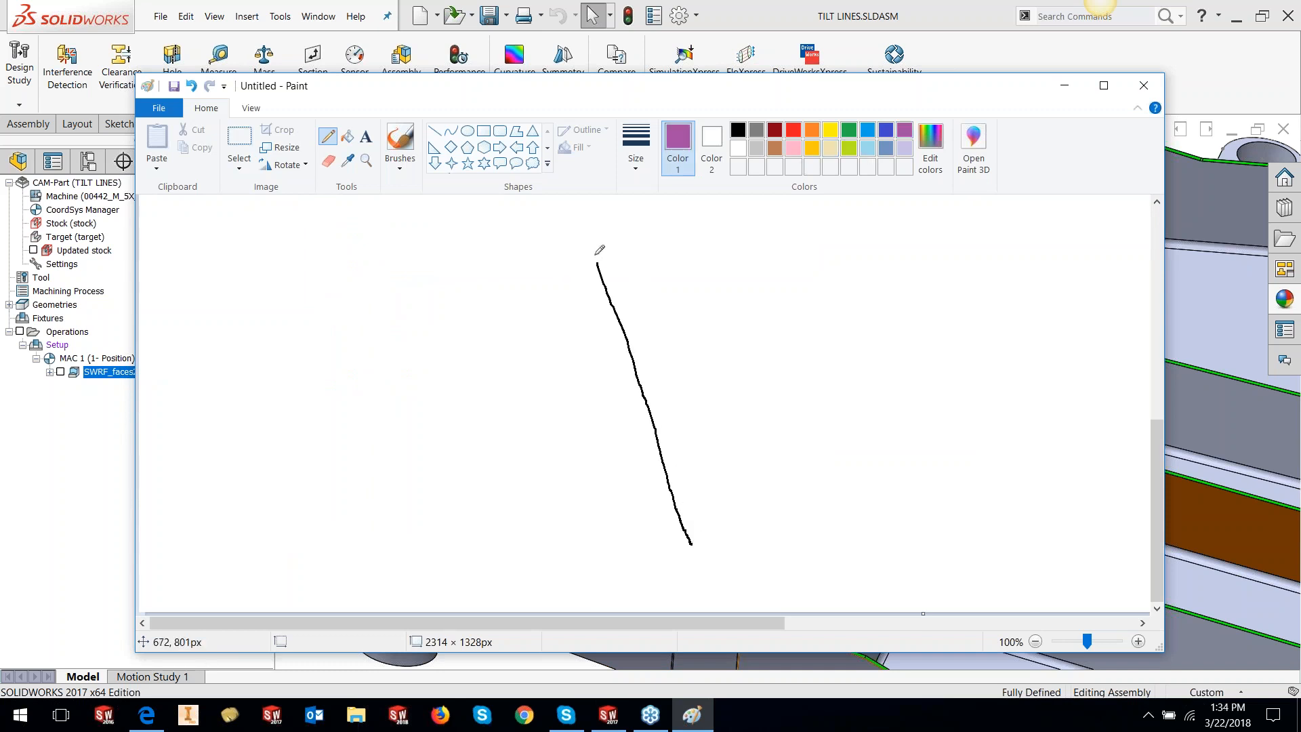
{"action": "mouse_move", "coordinate": [584, 226]}
{"action": "left_mouse_down"}
{"action": "mouse_move", "coordinate": [606, 272]}
{"action": "mouse_move", "coordinate": [628, 280]}
{"action": "mouse_move", "coordinate": [606, 216]}
{"action": "left_mouse_up"}
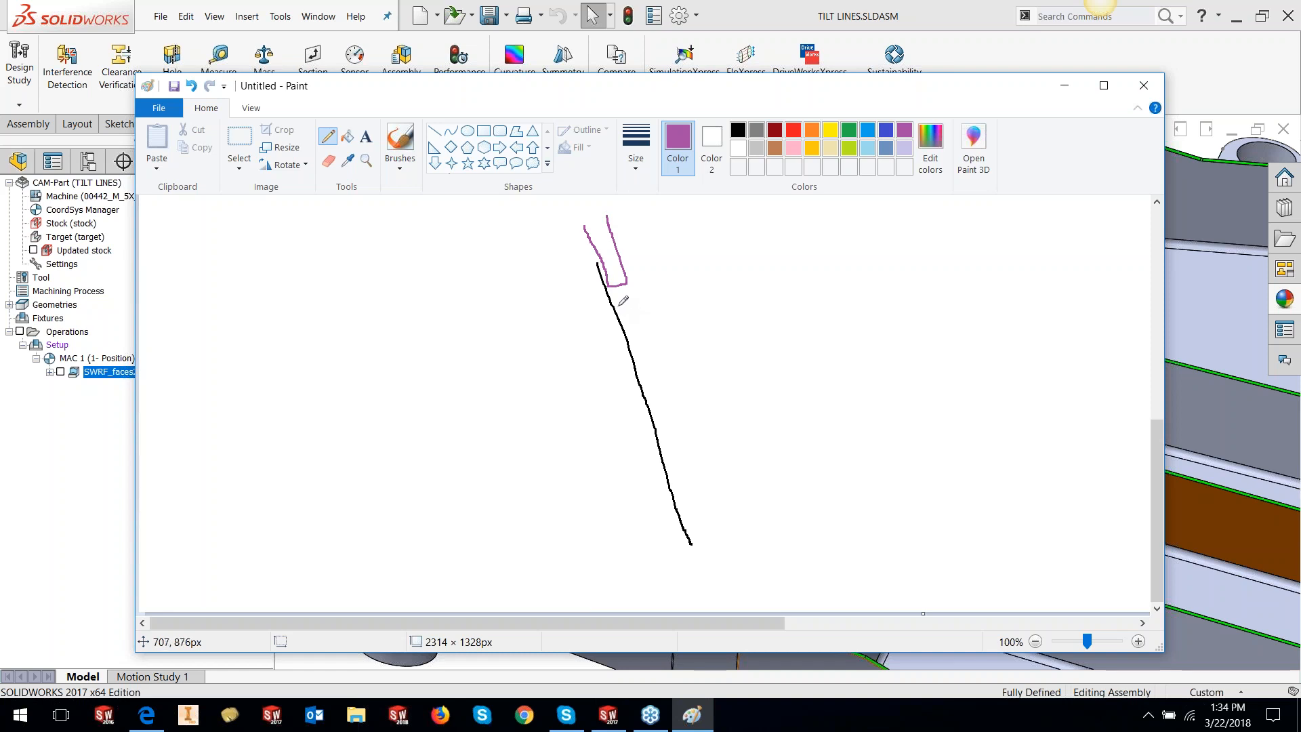
{"action": "mouse_move", "coordinate": [622, 316]}
{"action": "left_mouse_down"}
{"action": "mouse_move", "coordinate": [654, 376]}
{"action": "mouse_move", "coordinate": [691, 369]}
{"action": "mouse_move", "coordinate": [651, 291]}
{"action": "left_mouse_up"}
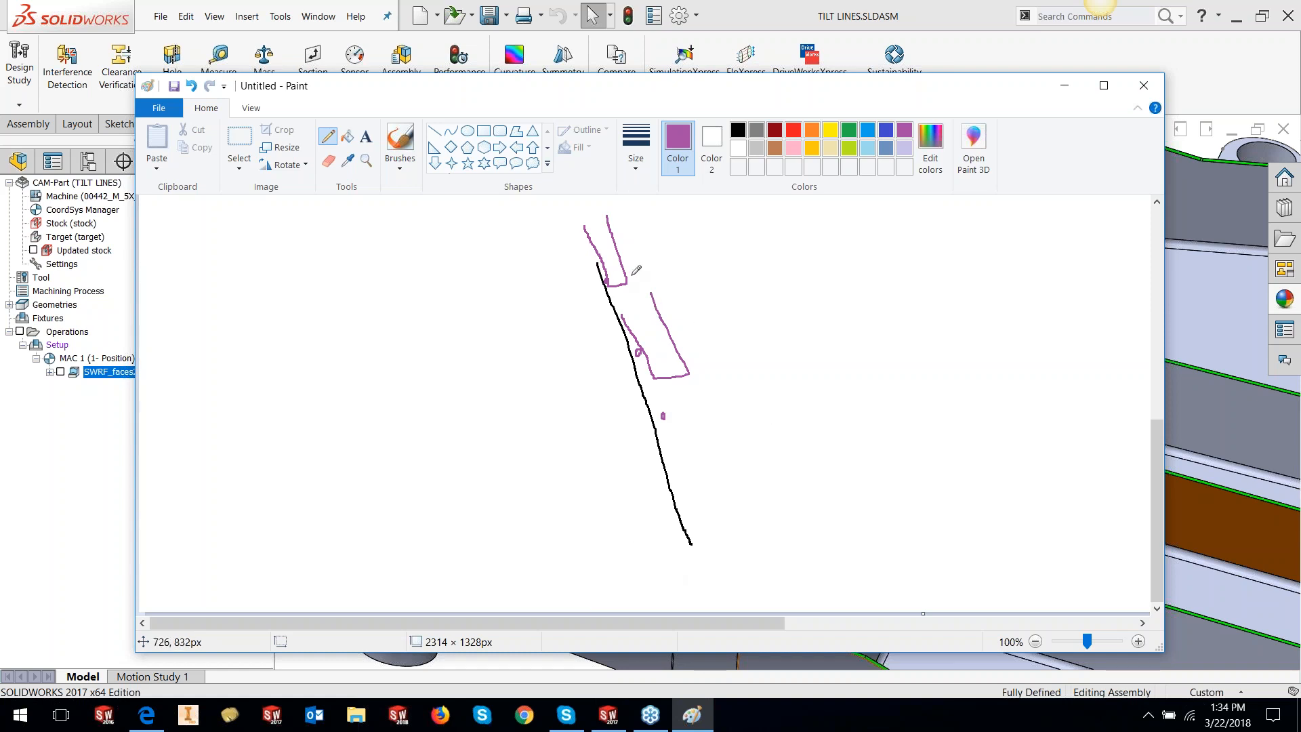
{"action": "mouse_move", "coordinate": [613, 267]}
{"action": "left_mouse_down"}
{"action": "mouse_move", "coordinate": [605, 284]}
{"action": "mouse_move", "coordinate": [624, 296]}
{"action": "mouse_move", "coordinate": [634, 271]}
{"action": "left_mouse_up"}
{"action": "mouse_move", "coordinate": [790, 255]}
{"action": "left_mouse_down"}
{"action": "mouse_move", "coordinate": [844, 324]}
{"action": "mouse_move", "coordinate": [862, 485]}
{"action": "left_mouse_up"}
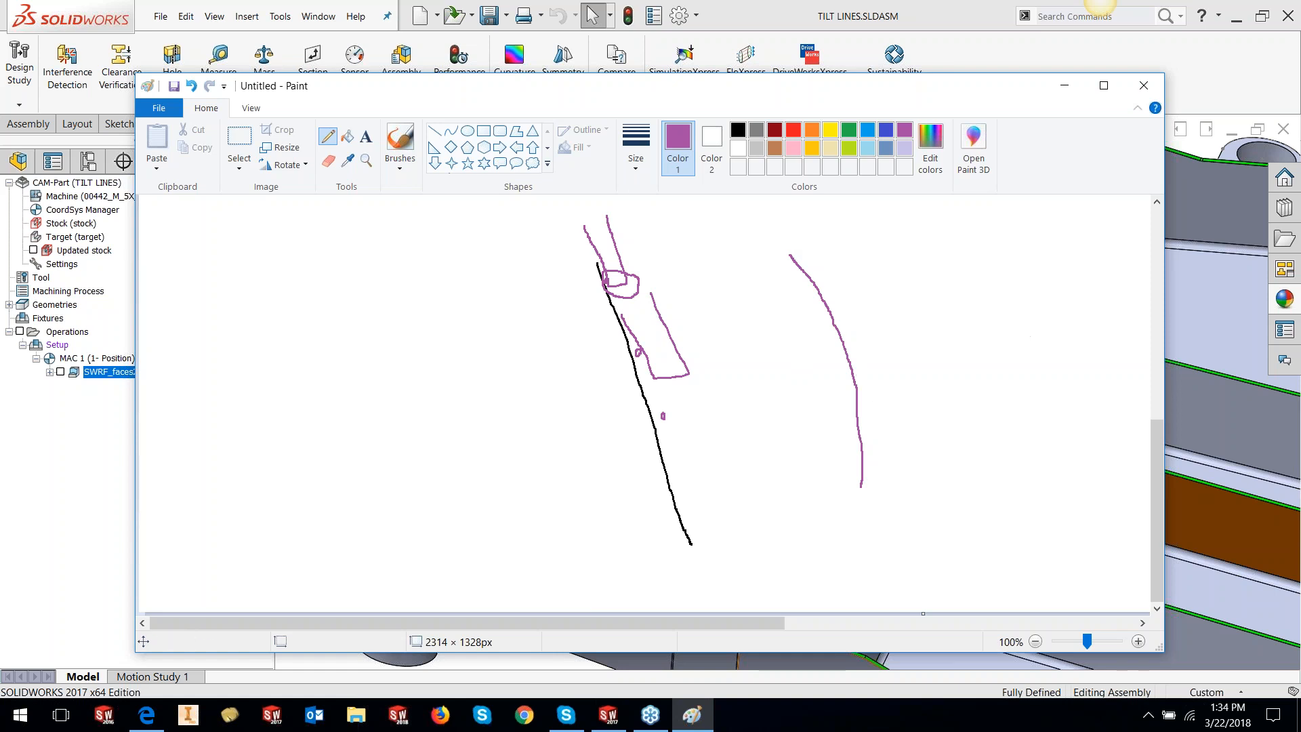
{"action": "left_click", "coordinate": [1059, 93]}
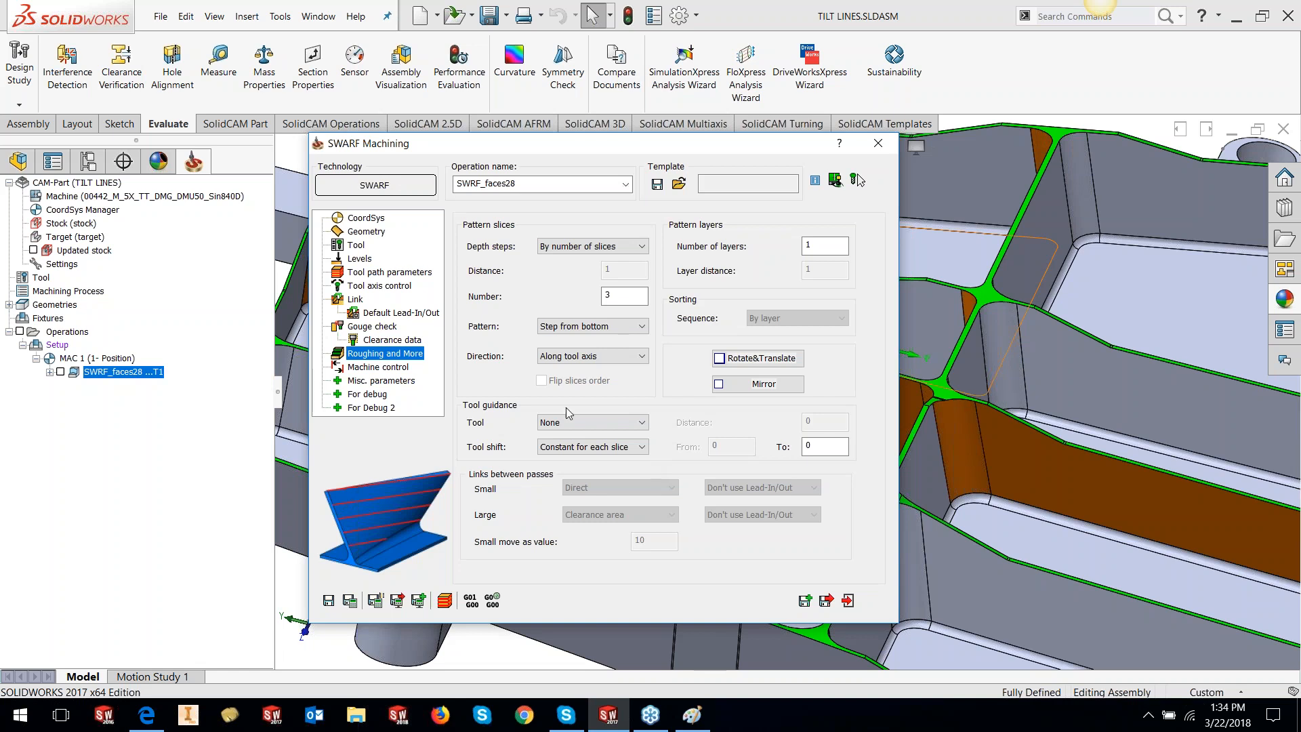
Save & Calculate SWRF_faces28, inspect its toolpath on the pocket wall, and reopen it for editing
{"action": "left_click", "coordinate": [349, 601]}
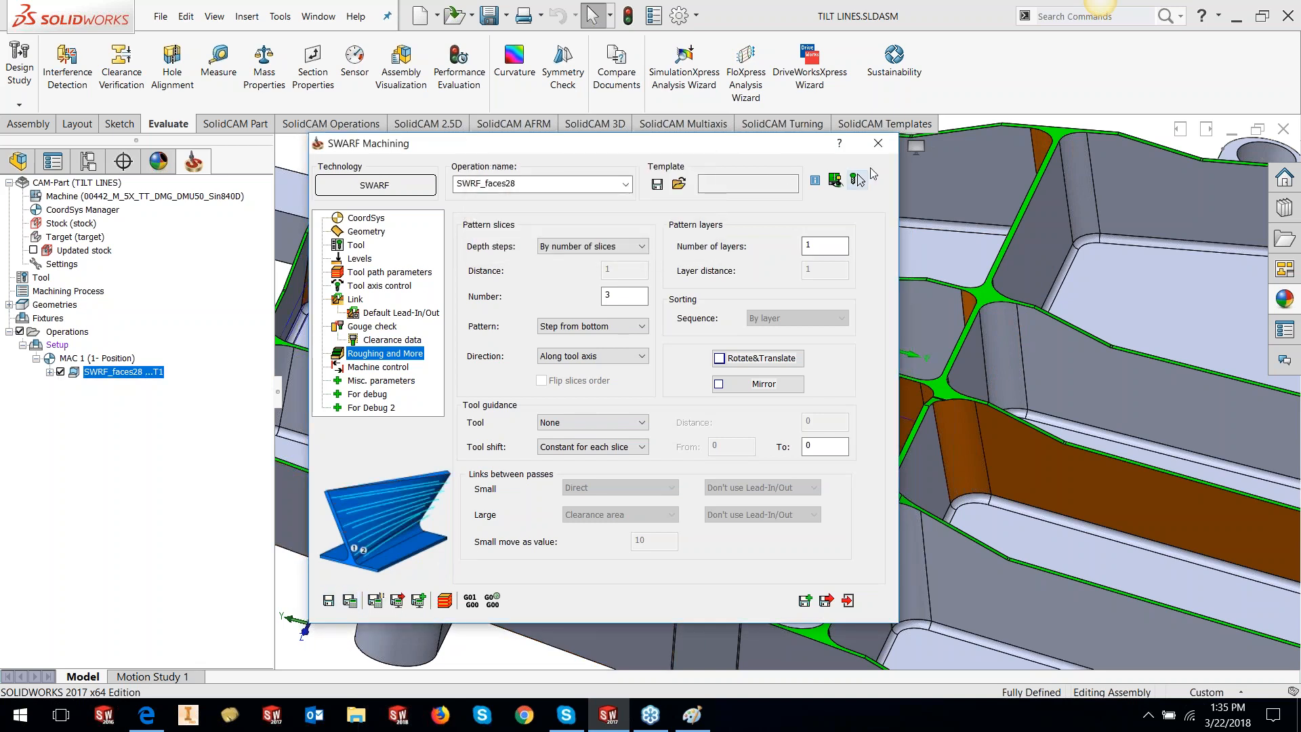
{"action": "left_click", "coordinate": [877, 145]}
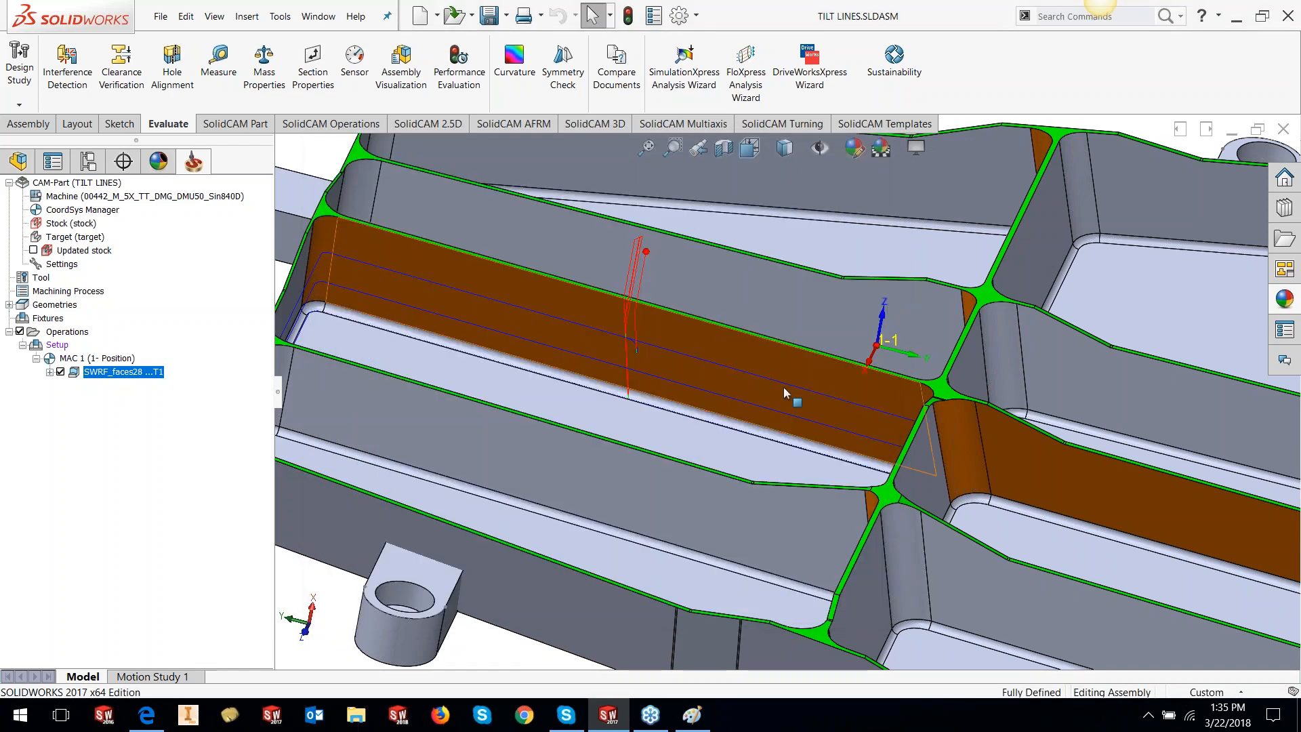
{"action": "scroll", "coordinate": [784, 391], "scroll_direction": "up", "scroll_amount": 2}
{"action": "middle_click_drag", "start_coordinate": [763, 424], "coordinate": [855, 407]}
{"action": "scroll", "coordinate": [767, 390], "scroll_direction": "down", "scroll_amount": 3}
{"action": "middle_click_drag", "start_coordinate": [802, 373], "coordinate": [802, 348]}
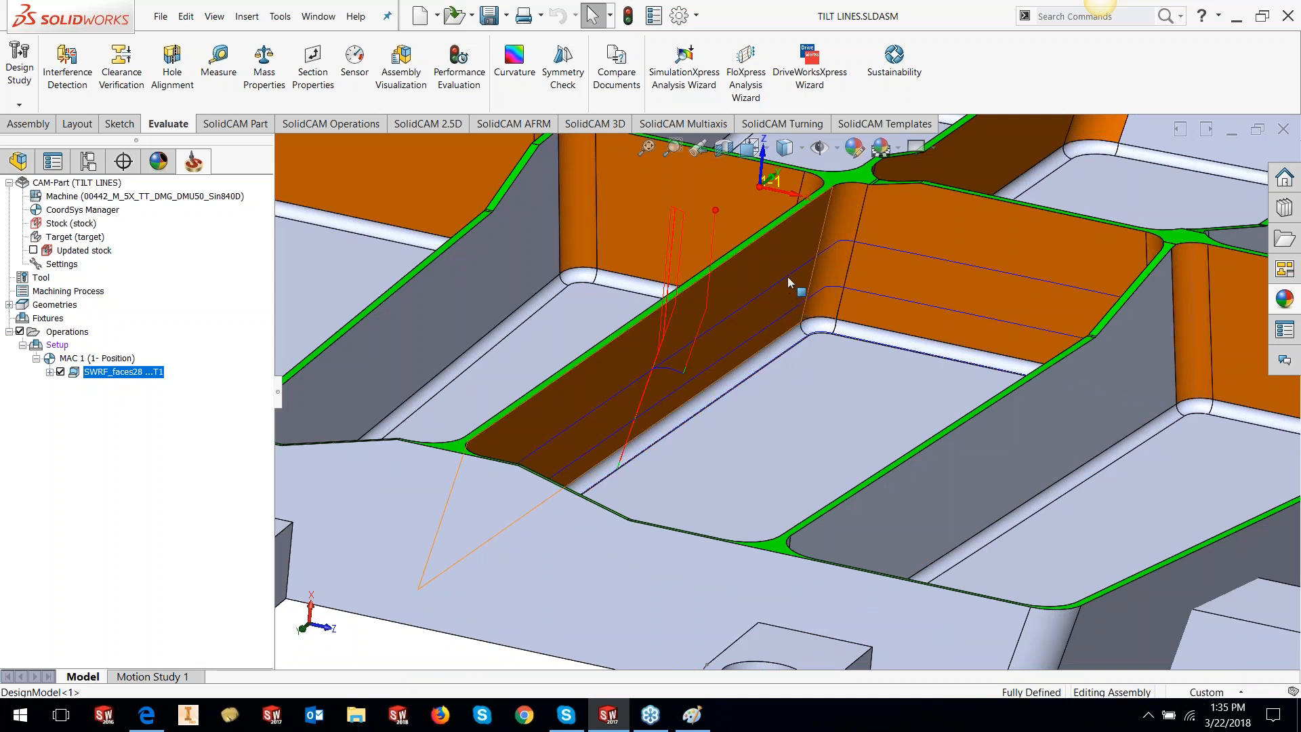
{"action": "middle_click_drag", "start_coordinate": [758, 348], "coordinate": [764, 336]}
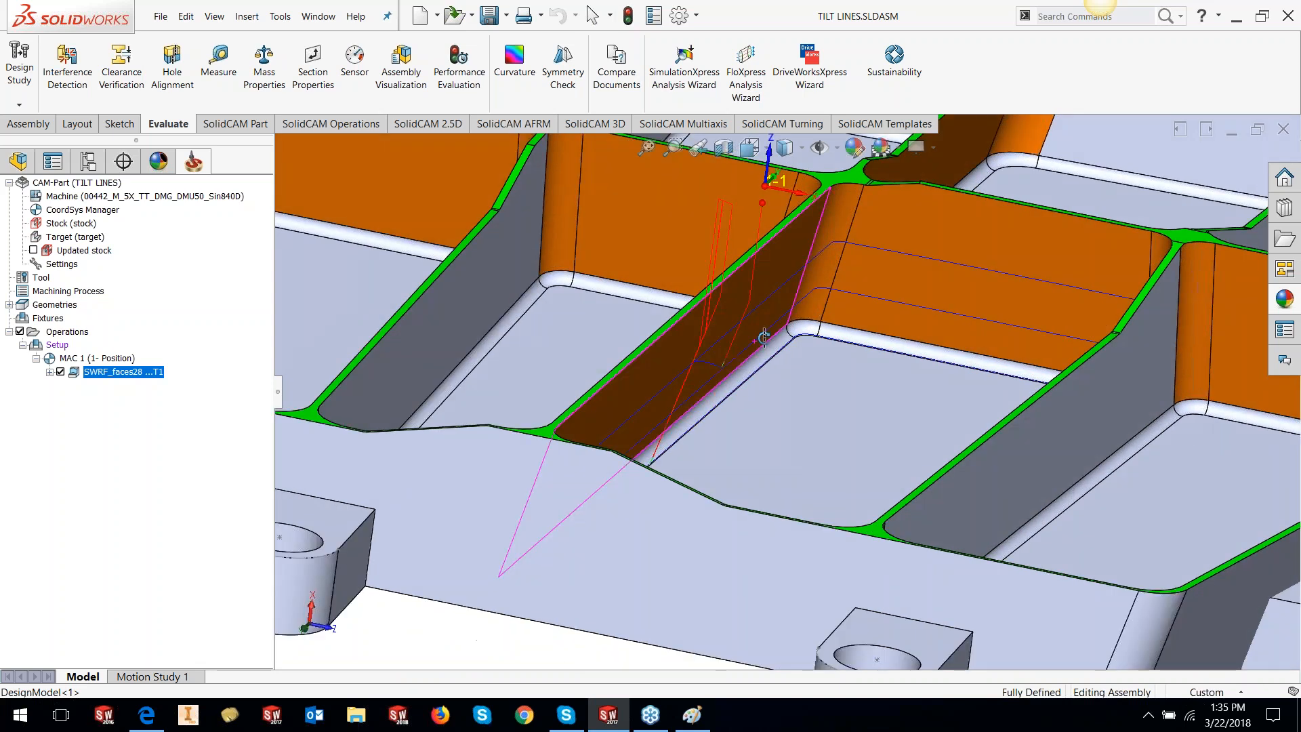
{"action": "right_click", "coordinate": [149, 377]}
{"action": "left_click", "coordinate": [197, 173]}
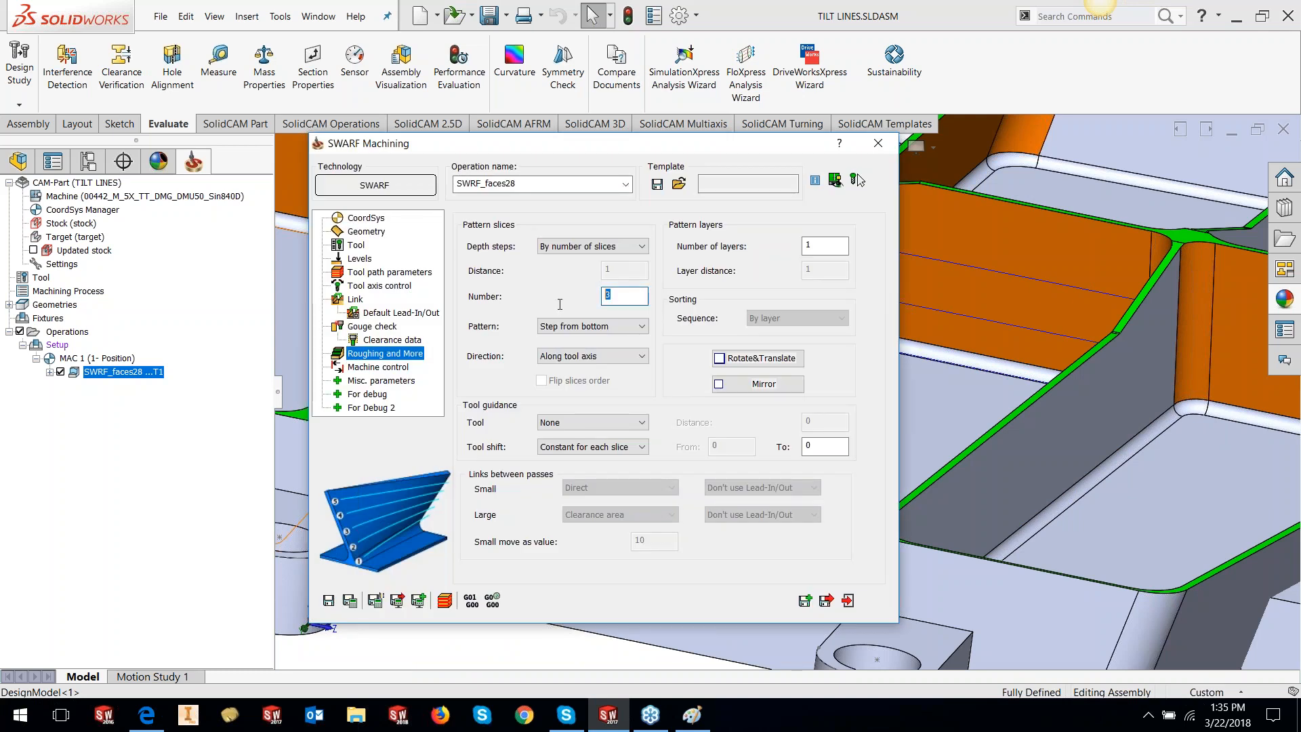
Save & Calculate the 6-slice roughing and orbit the bracket to inspect the toolpath
{"action": "left_click", "coordinate": [350, 601]}
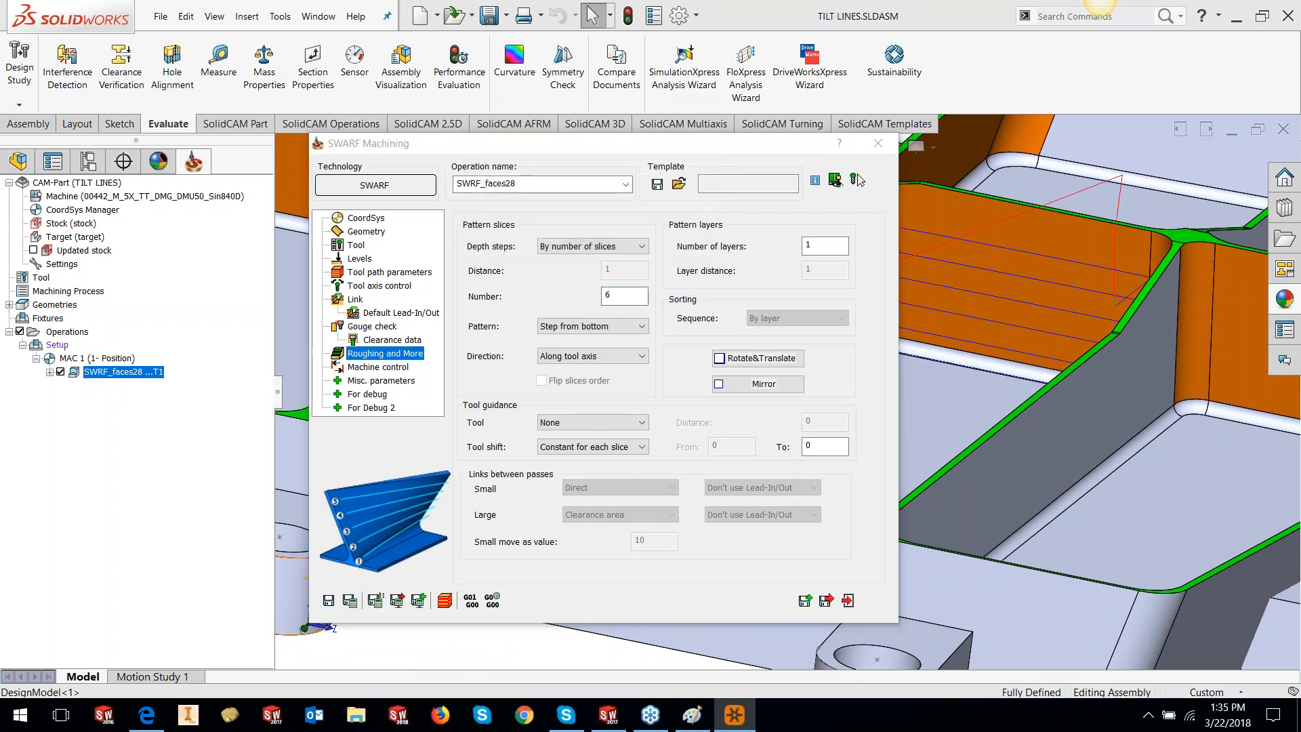
{"action": "double_click", "coordinate": [729, 147]}
{"action": "middle_click_drag", "start_coordinate": [796, 282], "coordinate": [1174, 281]}
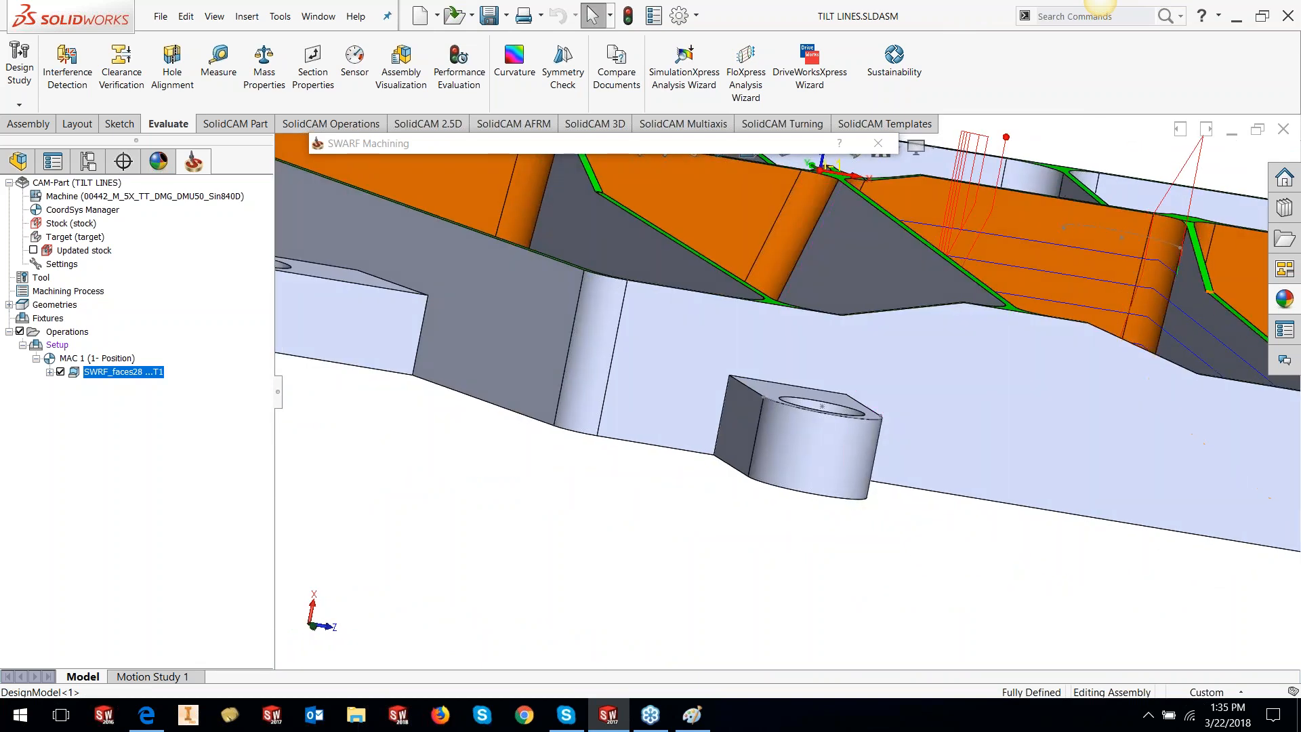
{"action": "scroll", "coordinate": [1209, 287], "scroll_direction": "up", "scroll_amount": 3}
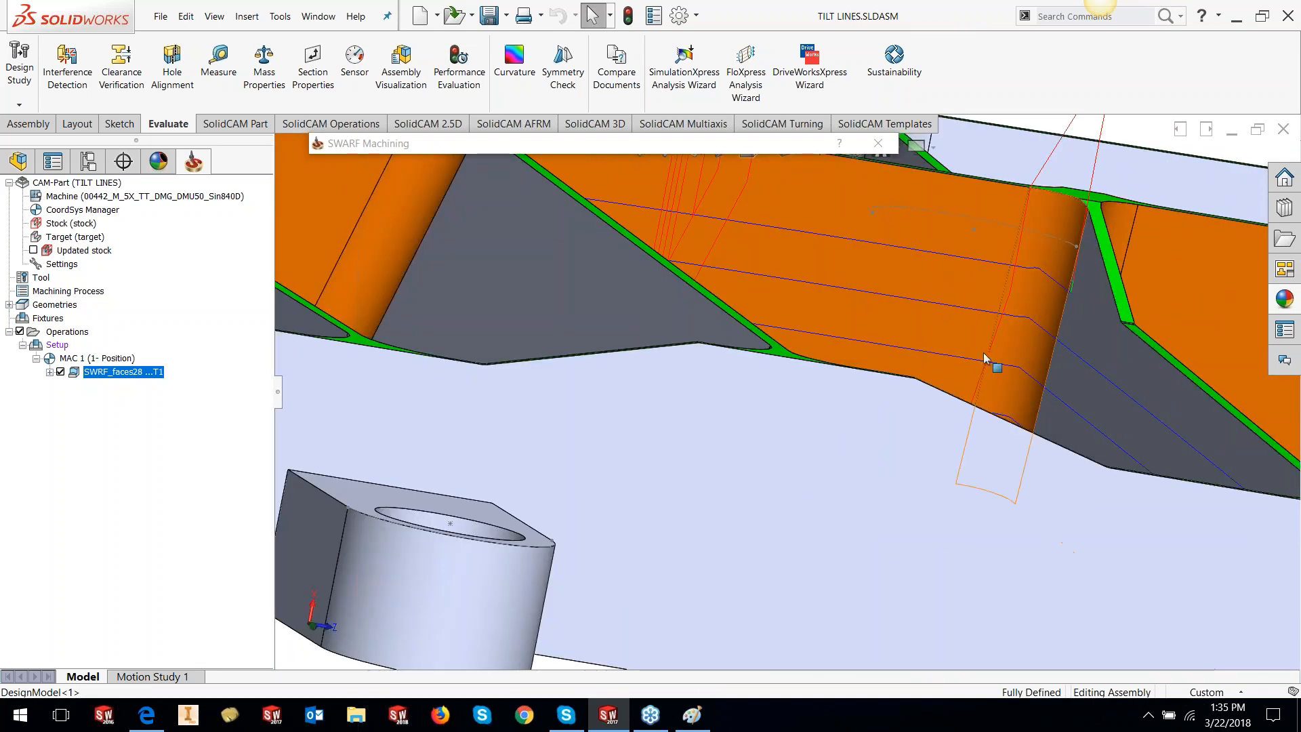
{"action": "scroll", "coordinate": [936, 371], "scroll_direction": "down", "scroll_amount": 4}
{"action": "middle_click_drag", "start_coordinate": [936, 371], "coordinate": [836, 382]}
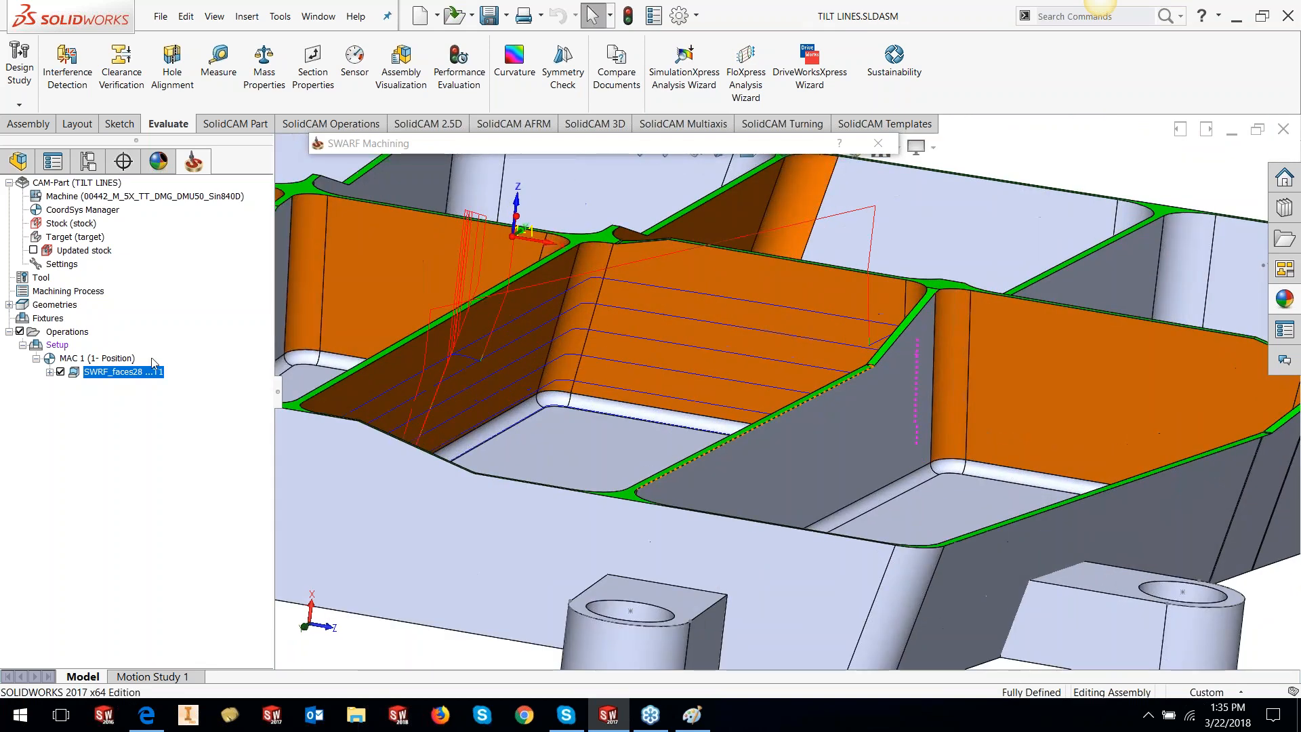
{"action": "left_click", "coordinate": [379, 147]}
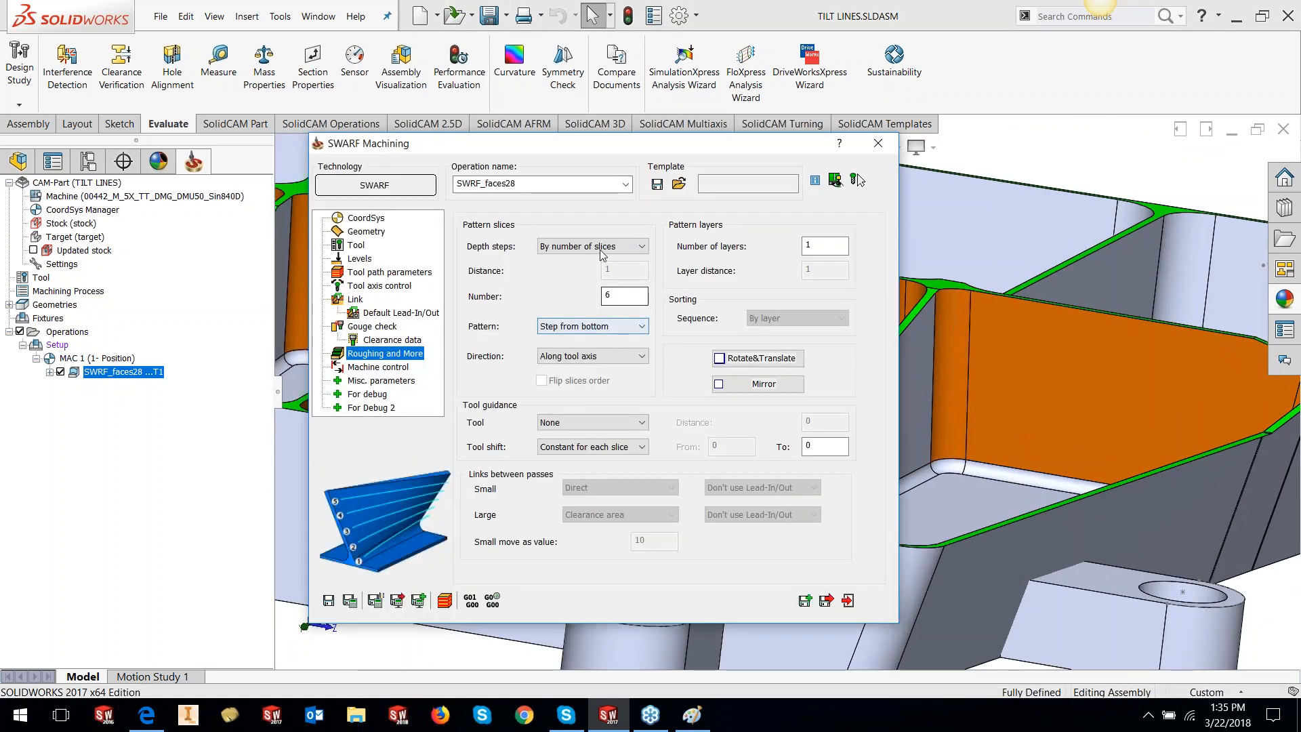
Switch the slice pattern to Morph, recalculate, exit, and review the new pocket-wall toolpath
{"action": "left_click", "coordinate": [600, 326]}
{"action": "left_click", "coordinate": [575, 354]}
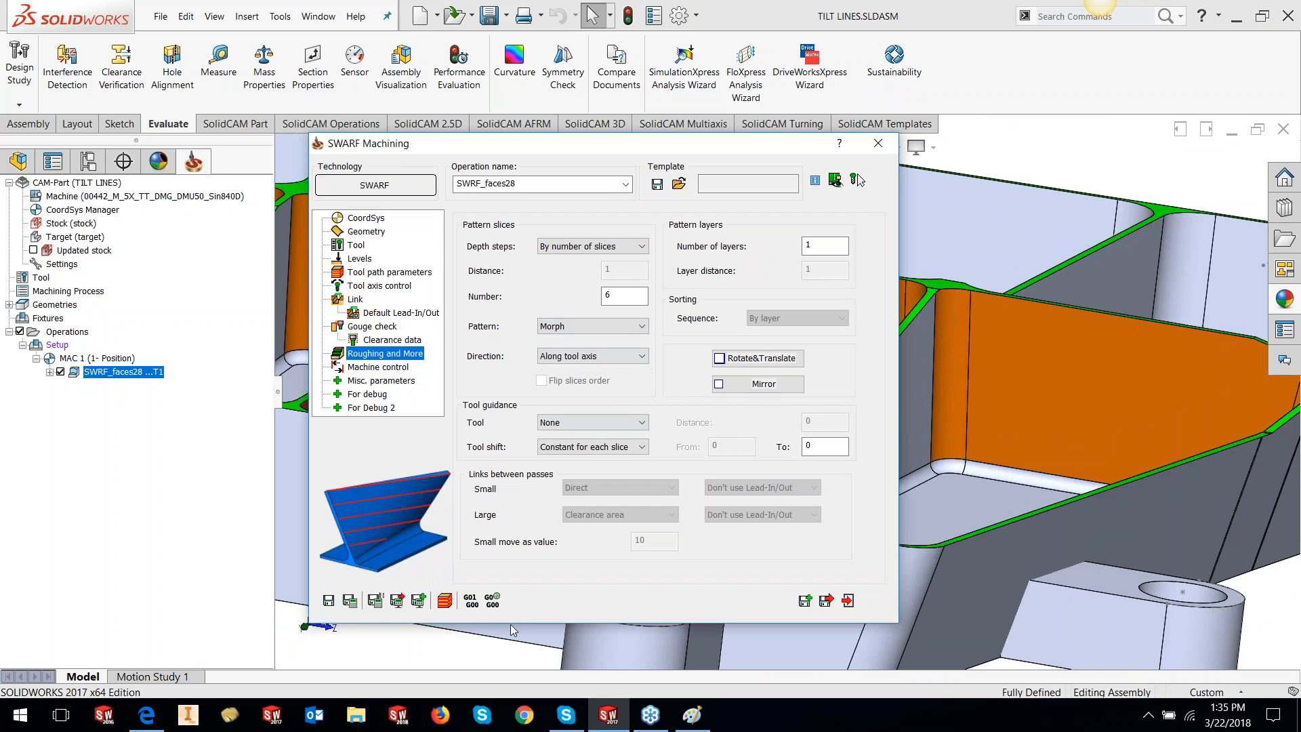
{"action": "left_click", "coordinate": [359, 603]}
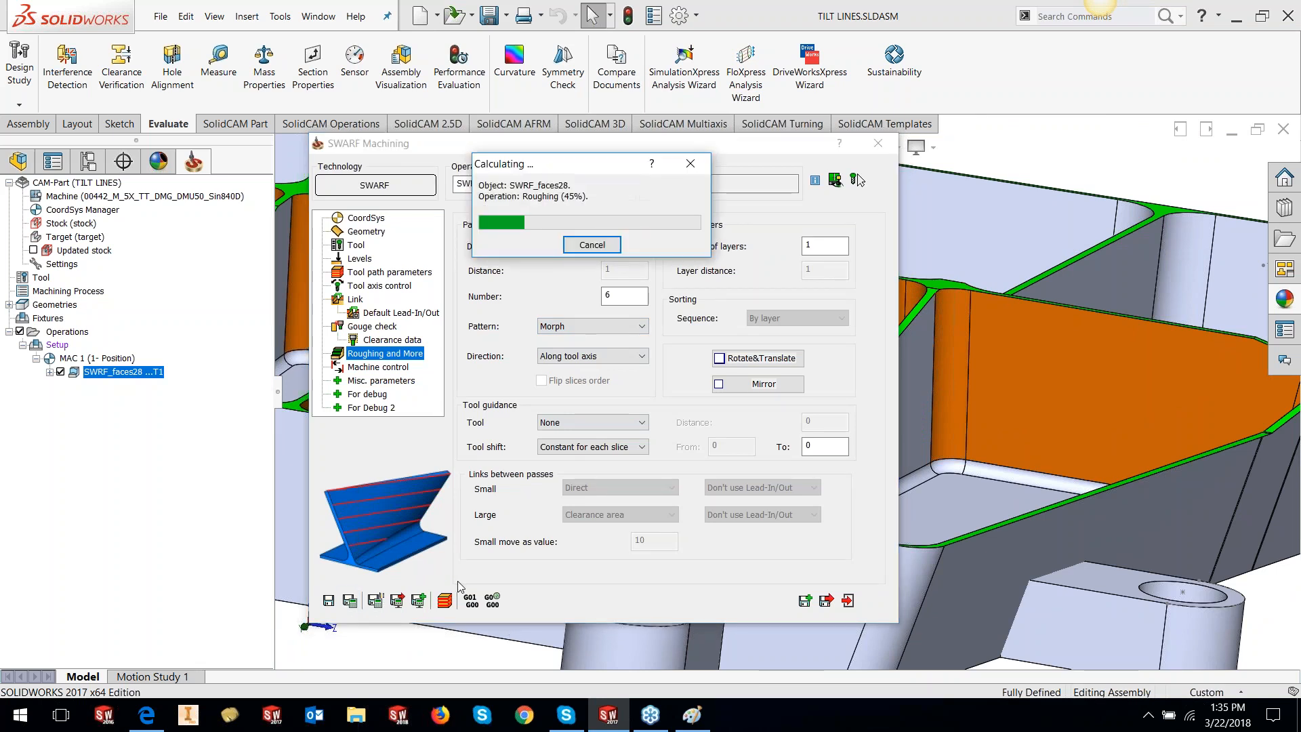
{"action": "left_click", "coordinate": [848, 601]}
{"action": "middle_click_drag", "start_coordinate": [799, 352], "coordinate": [863, 403]}
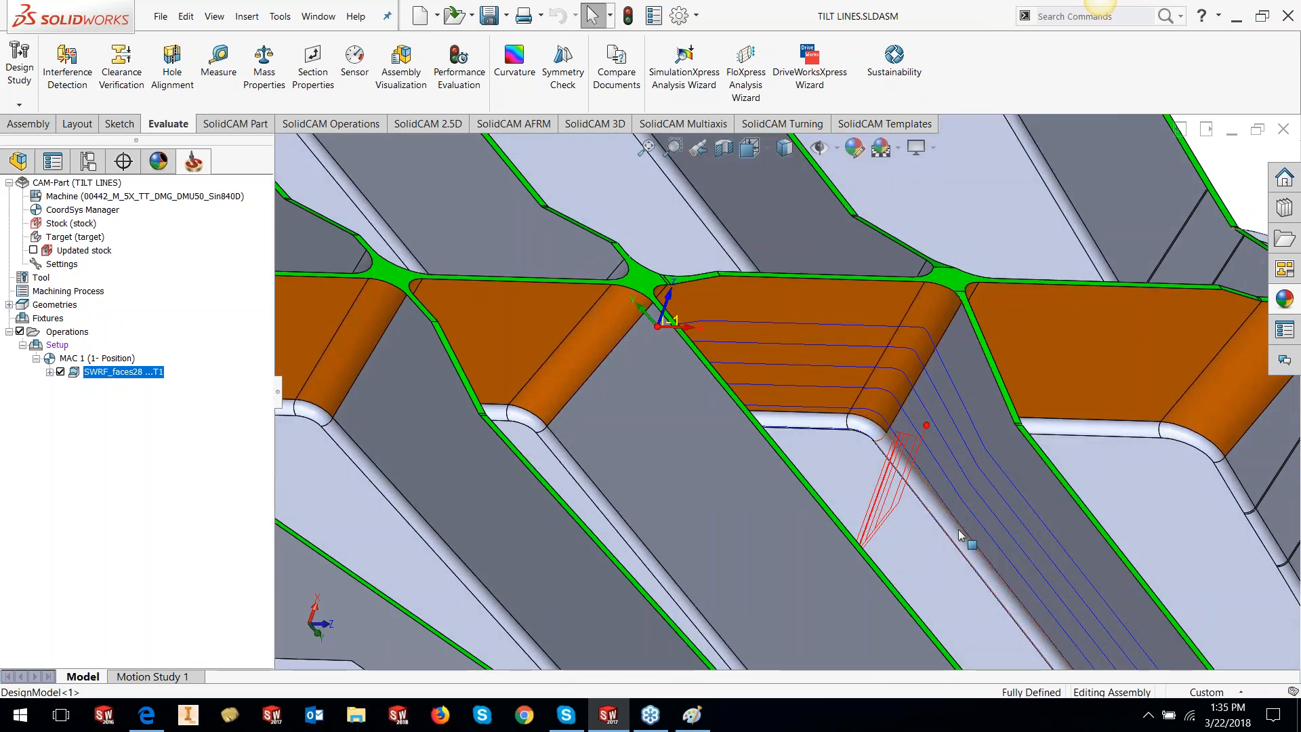
{"action": "scroll", "coordinate": [948, 525], "scroll_direction": "up", "scroll_amount": 5}
{"action": "middle_click_drag", "start_coordinate": [938, 512], "coordinate": [809, 501]}
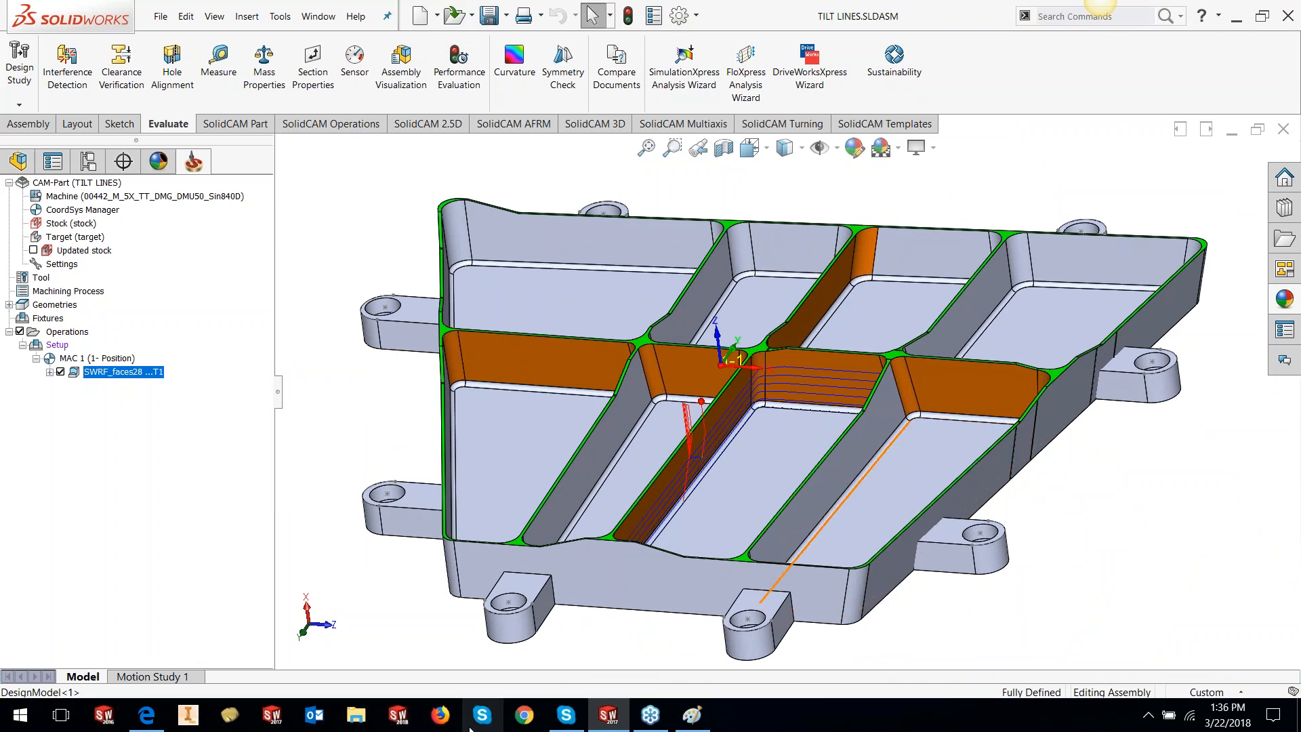
Open the SWARF GOUGE.PRT CAM-Part from the Swarf folder via Tools > SolidCAM > Open
{"action": "left_click", "coordinate": [285, 26]}
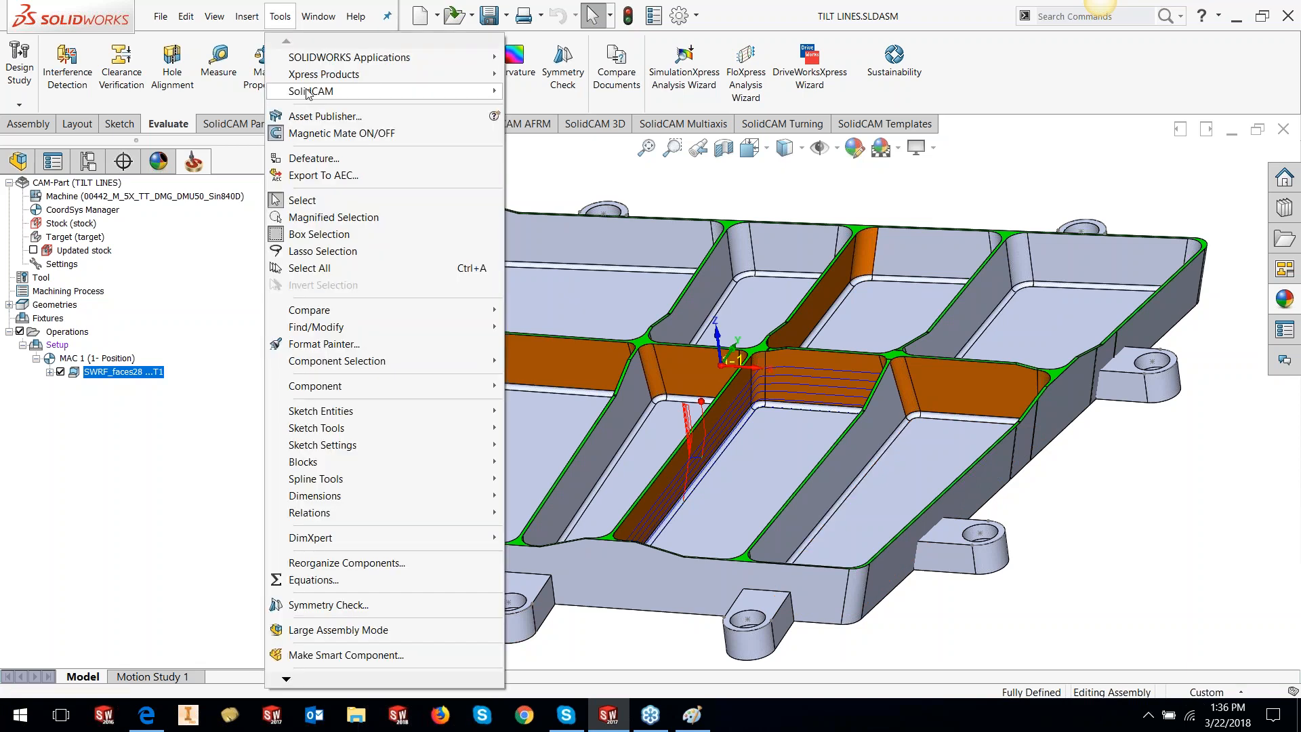
{"action": "mouse_move", "coordinate": [308, 91]}
{"action": "left_click", "coordinate": [531, 111]}
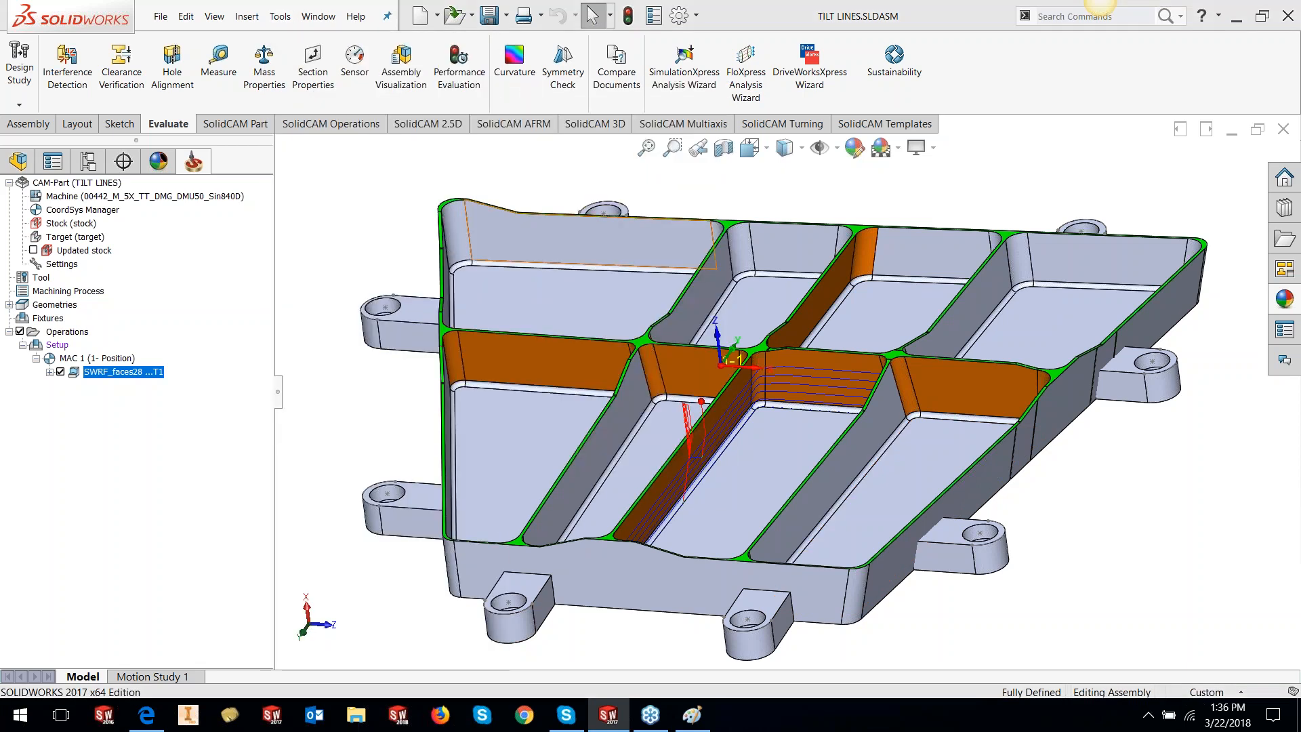
{"action": "left_click", "coordinate": [654, 217]}
{"action": "left_click", "coordinate": [655, 217]}
{"action": "double_click", "coordinate": [415, 278]}
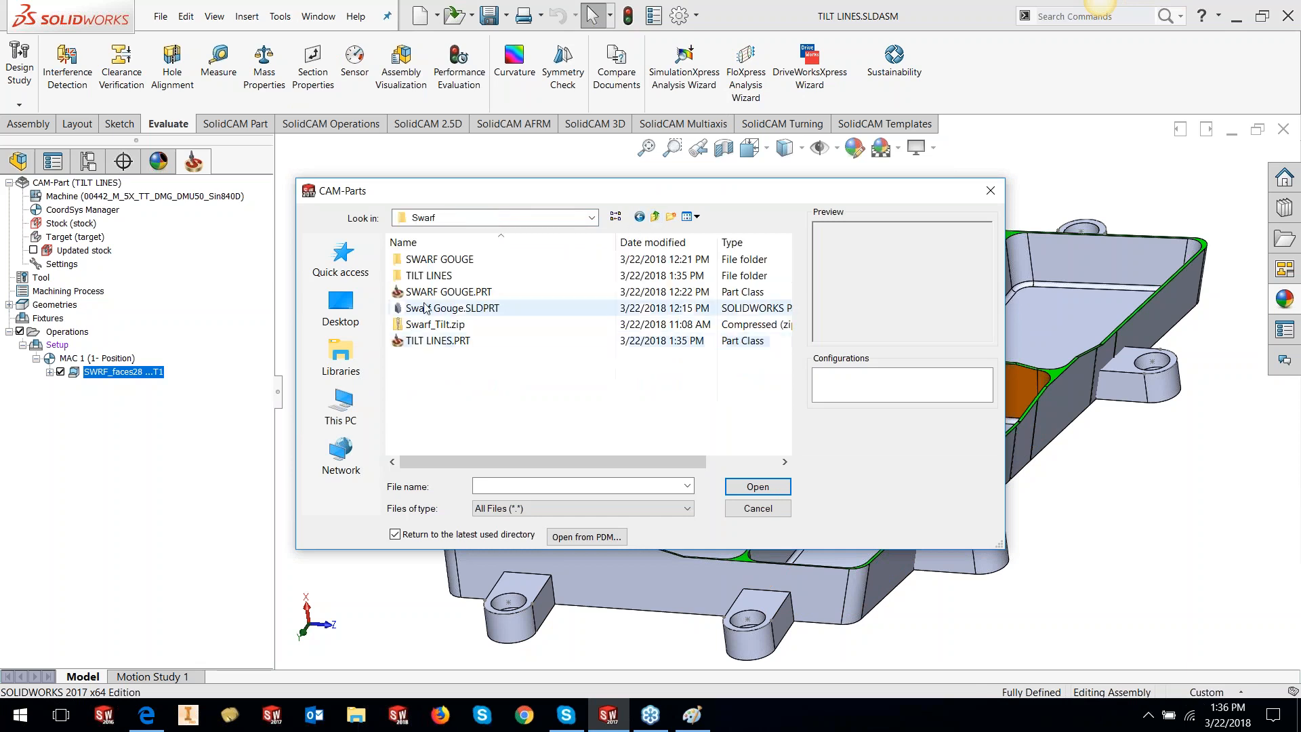
{"action": "left_click", "coordinate": [447, 291]}
{"action": "left_click", "coordinate": [757, 486]}
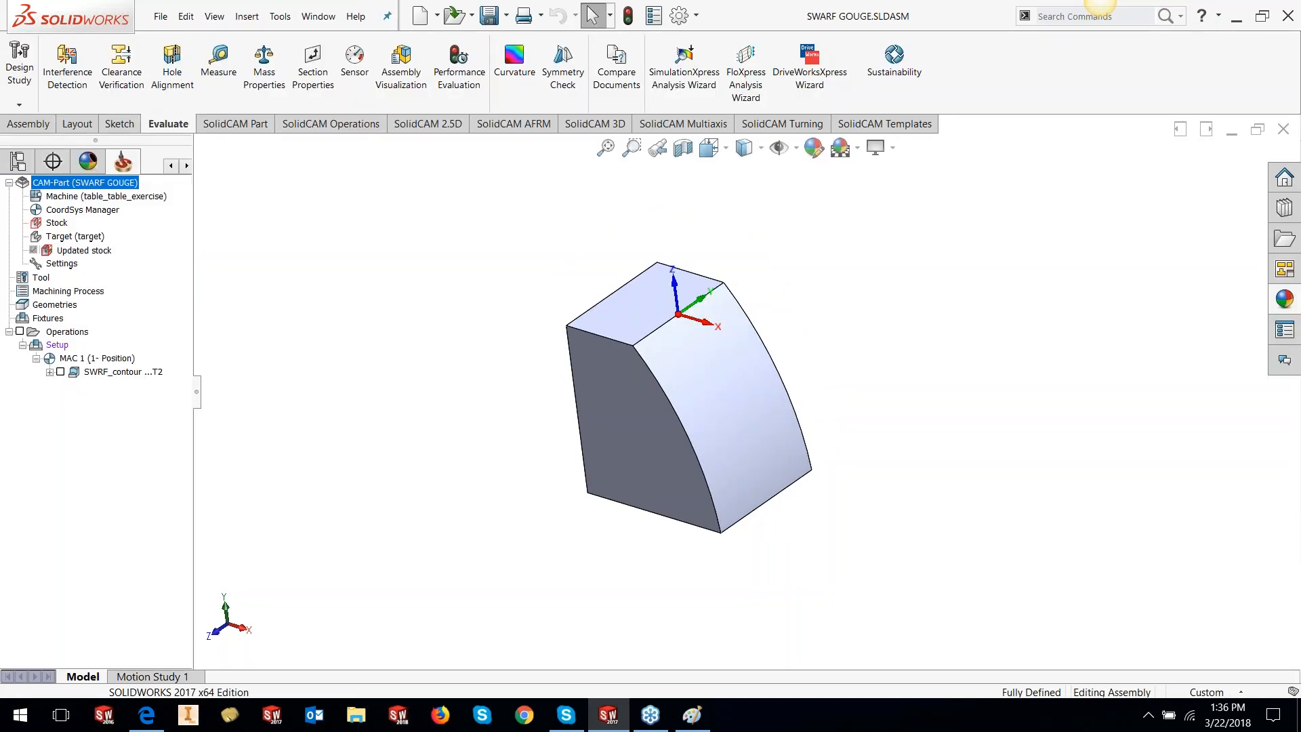
Add a SWARF Machining operation and select the block's curved face as the faces1 geometry
{"action": "right_click", "coordinate": [144, 376]}
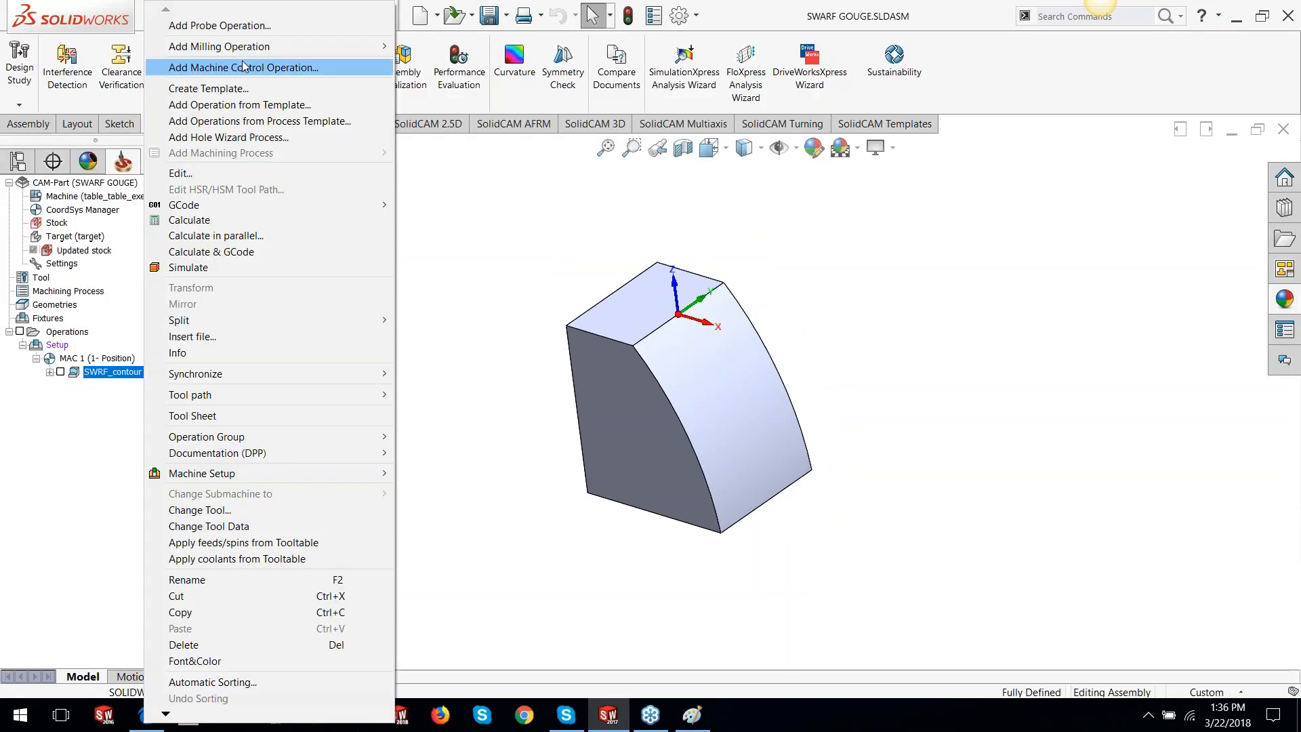
{"action": "mouse_move", "coordinate": [246, 48]}
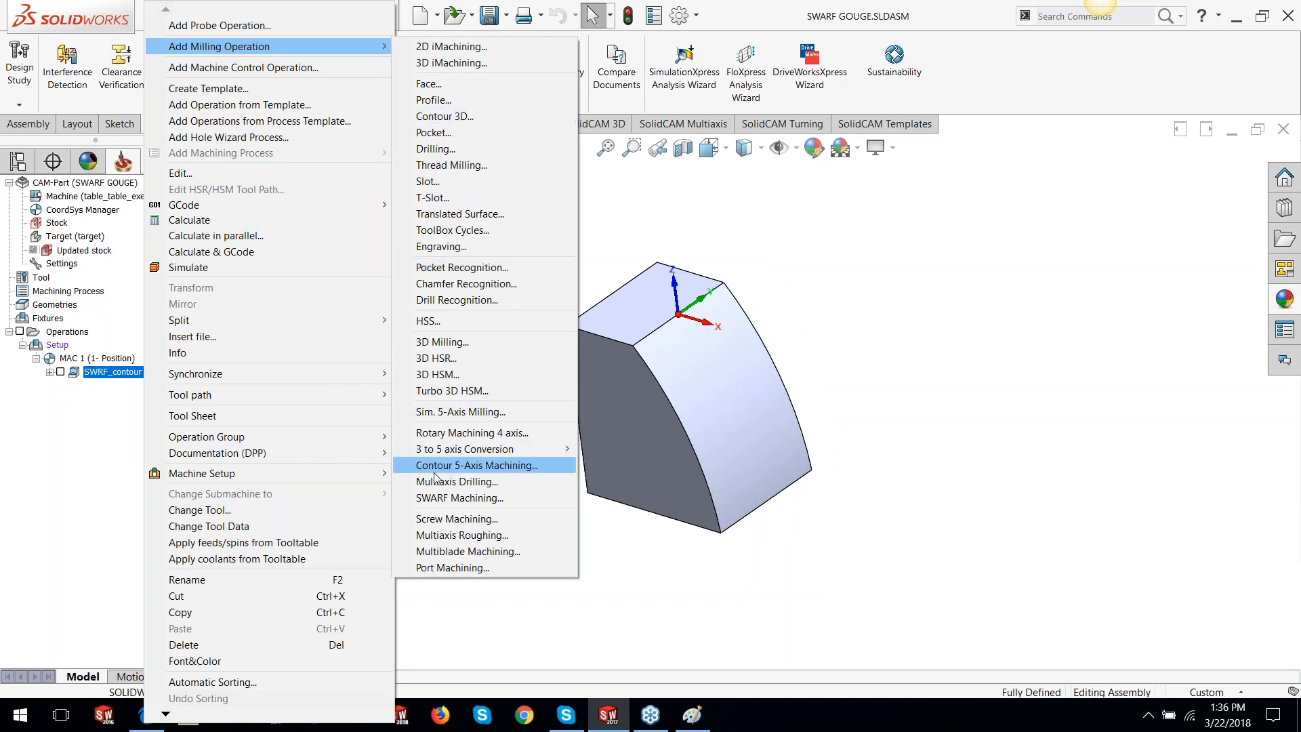
{"action": "left_click", "coordinate": [442, 497]}
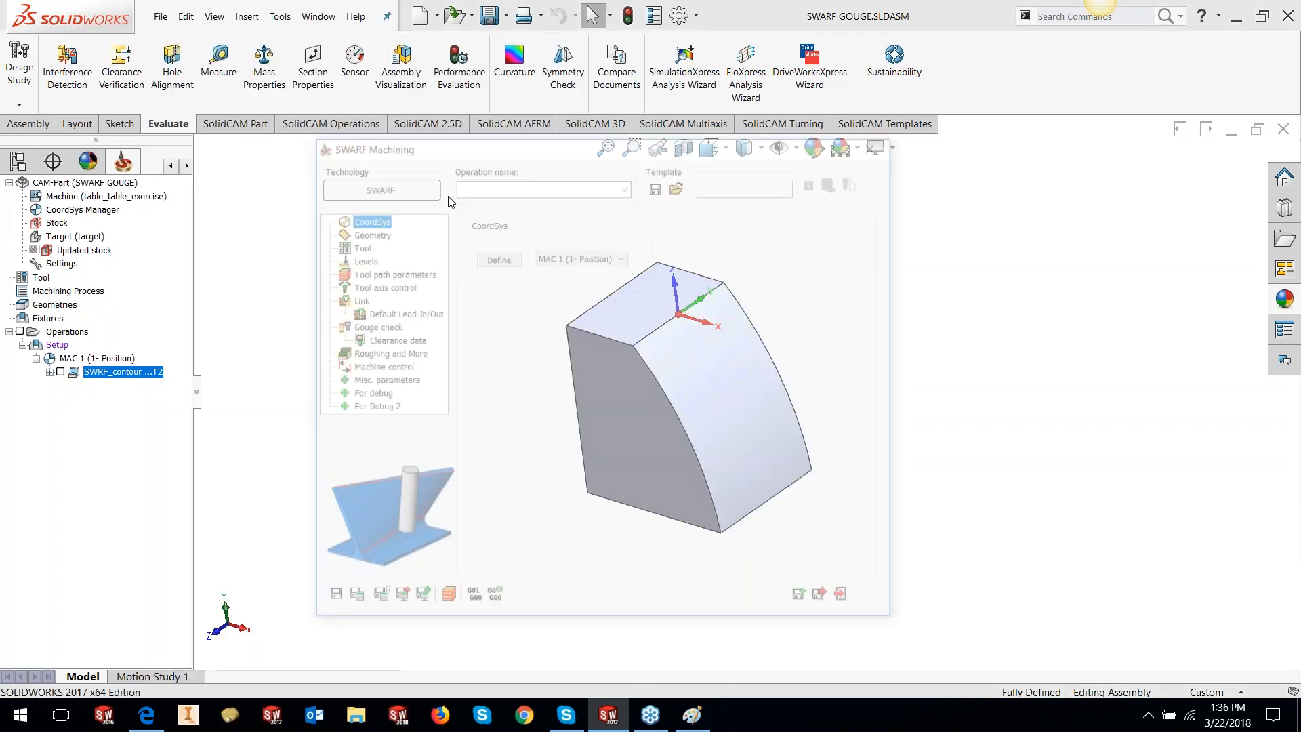
{"action": "left_click", "coordinate": [366, 231]}
{"action": "left_click", "coordinate": [714, 256]}
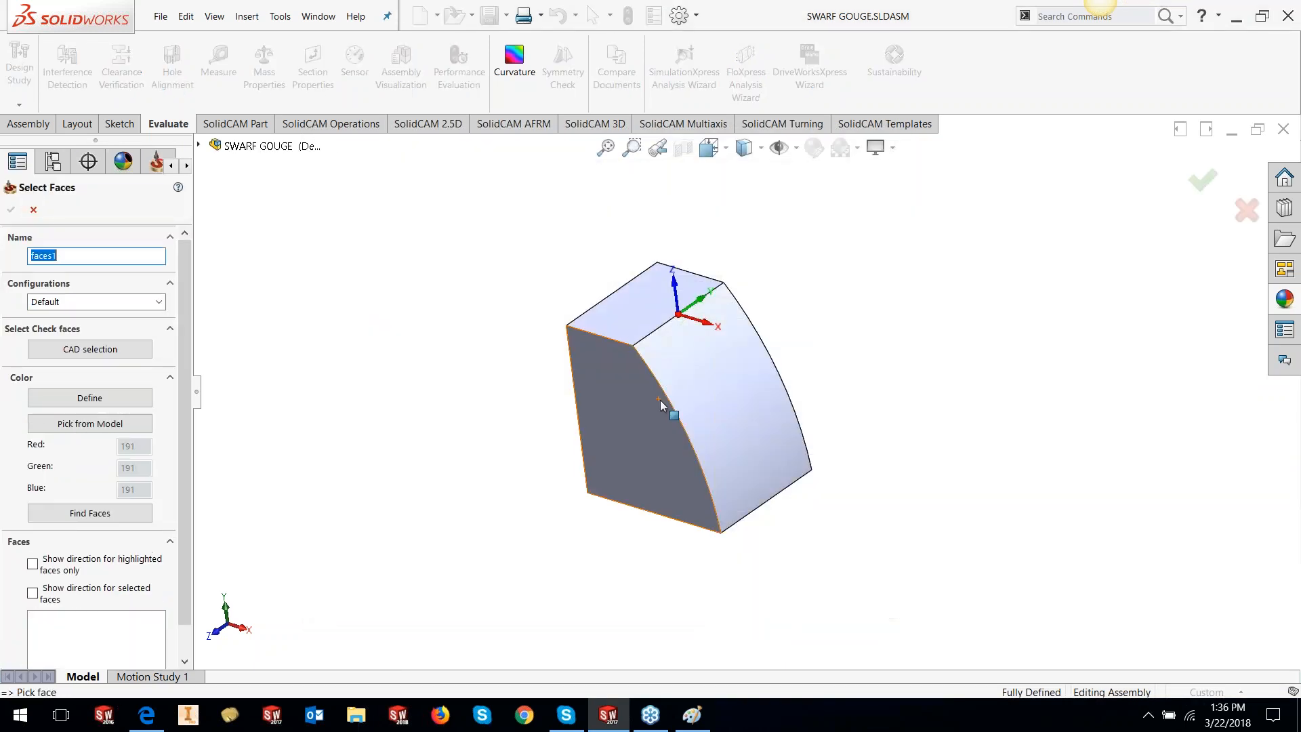
{"action": "left_click", "coordinate": [660, 399]}
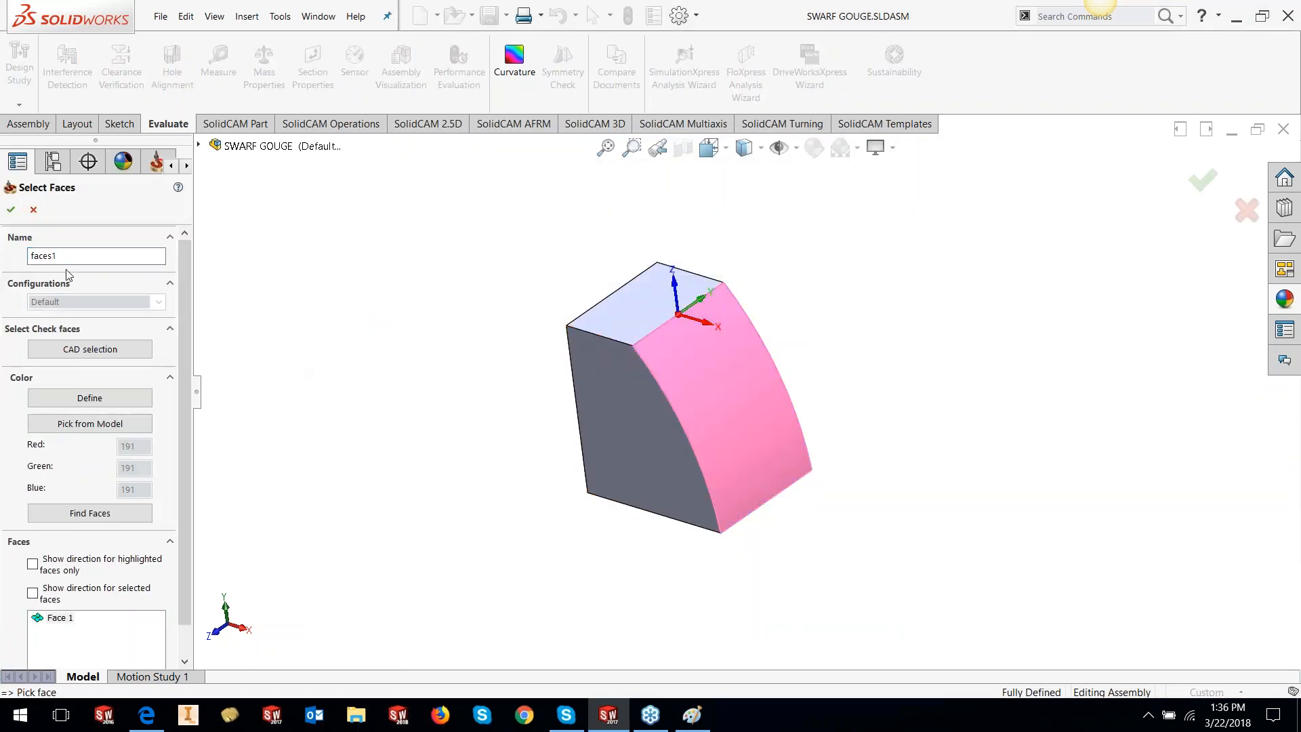
{"action": "left_click", "coordinate": [11, 209]}
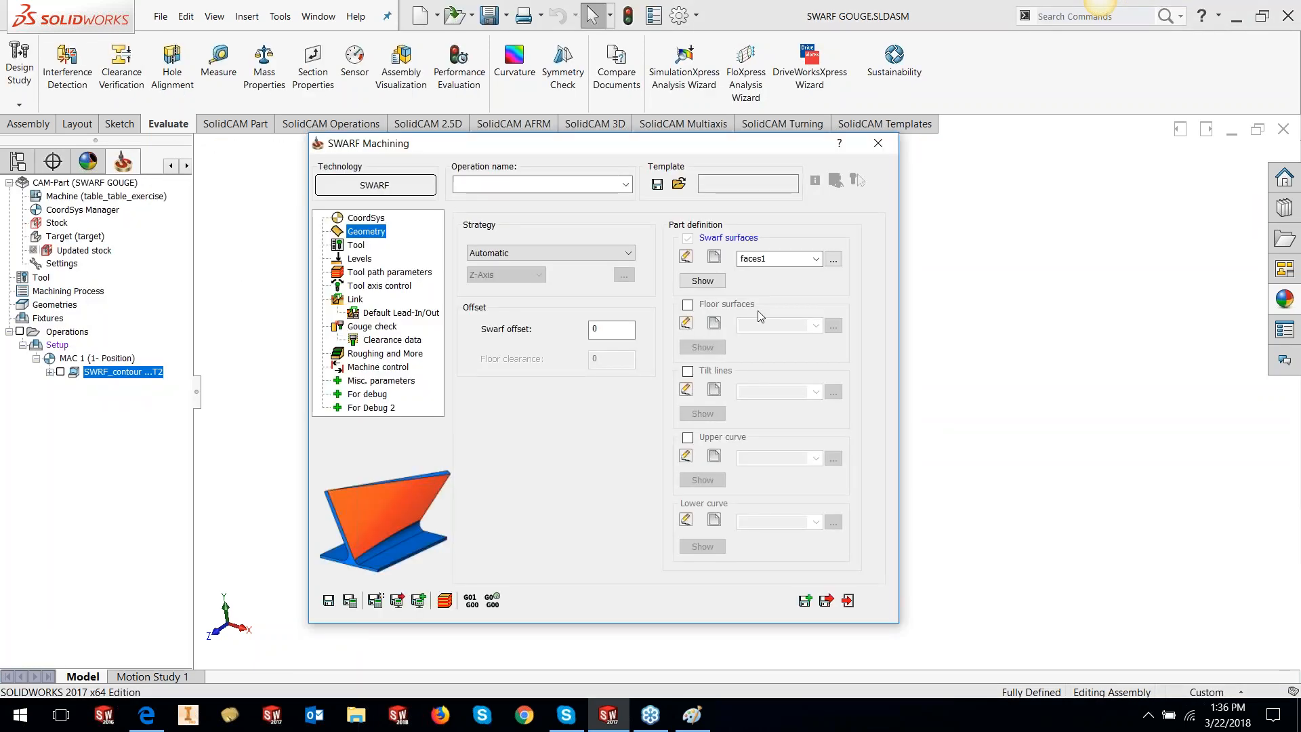
{"action": "double_click", "coordinate": [597, 145]}
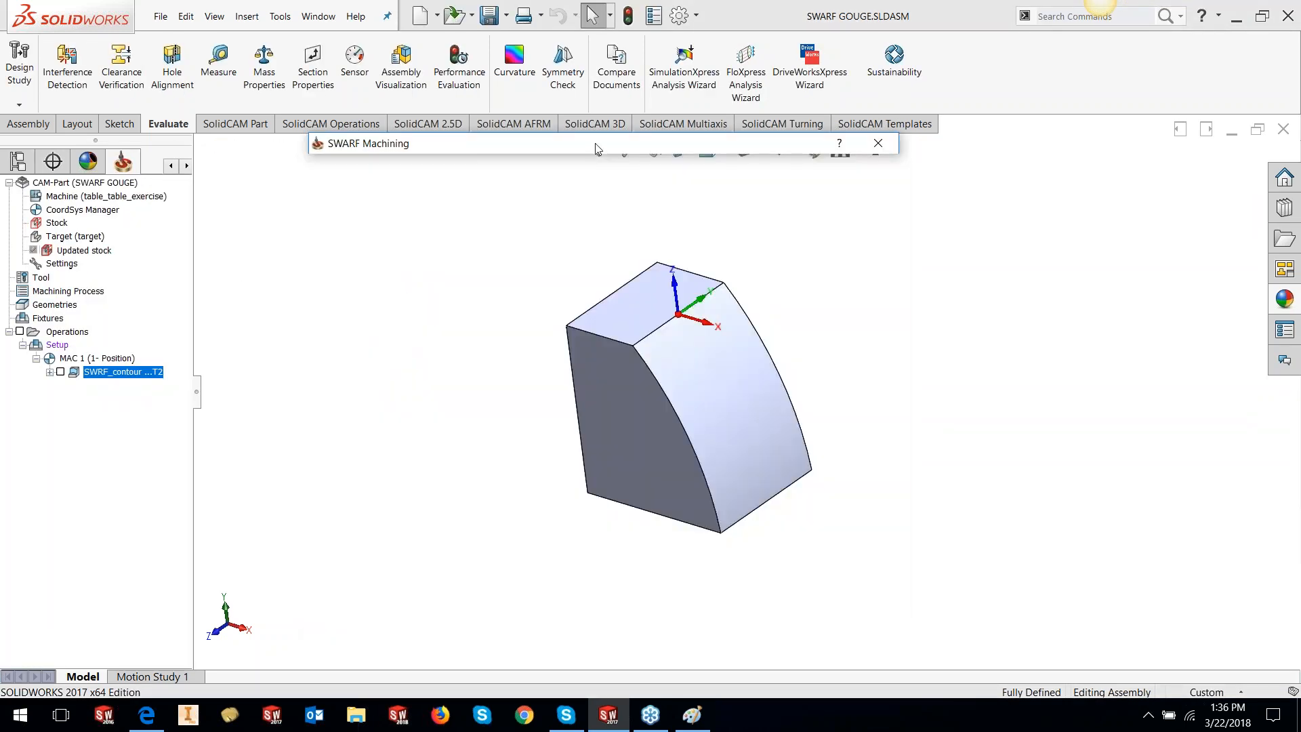
{"action": "double_click", "coordinate": [674, 146]}
Assign the 16 mm taper ball tool, review levels and toolpath parameters, then Save & Calculate
{"action": "left_click", "coordinate": [359, 245]}
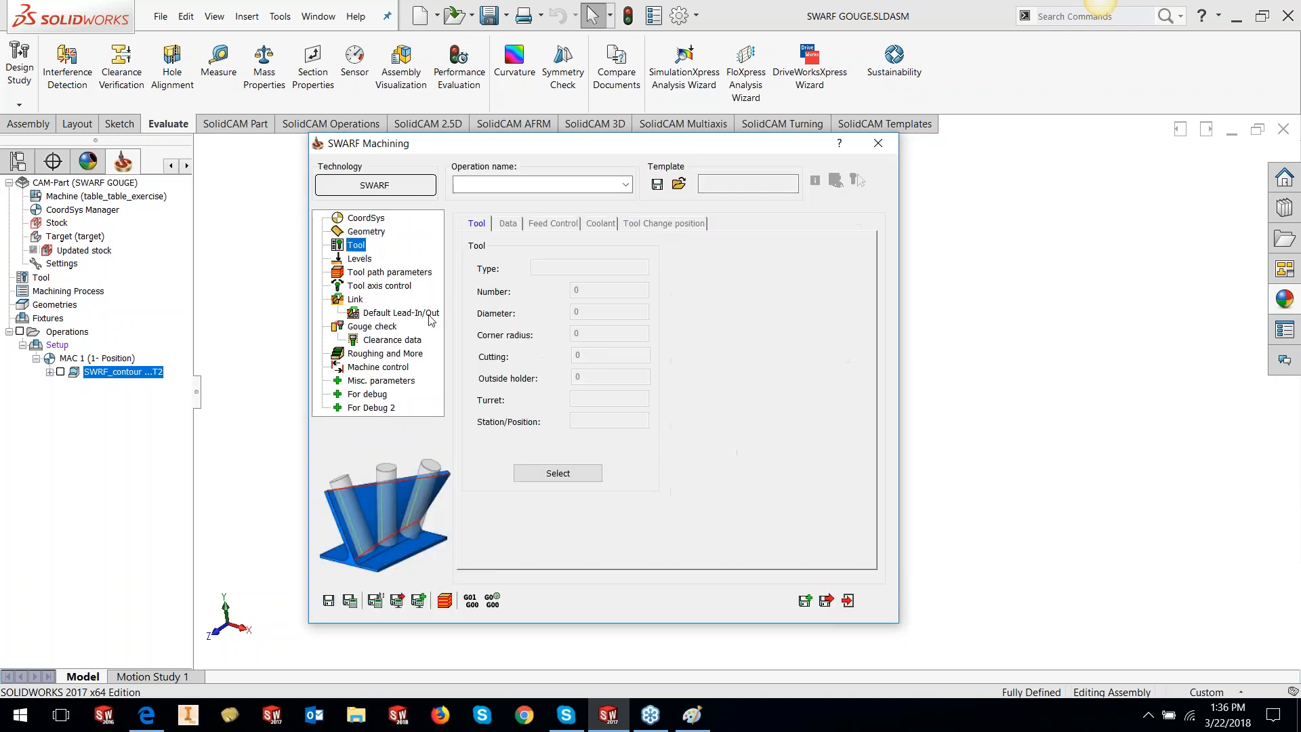
{"action": "left_click", "coordinate": [538, 473]}
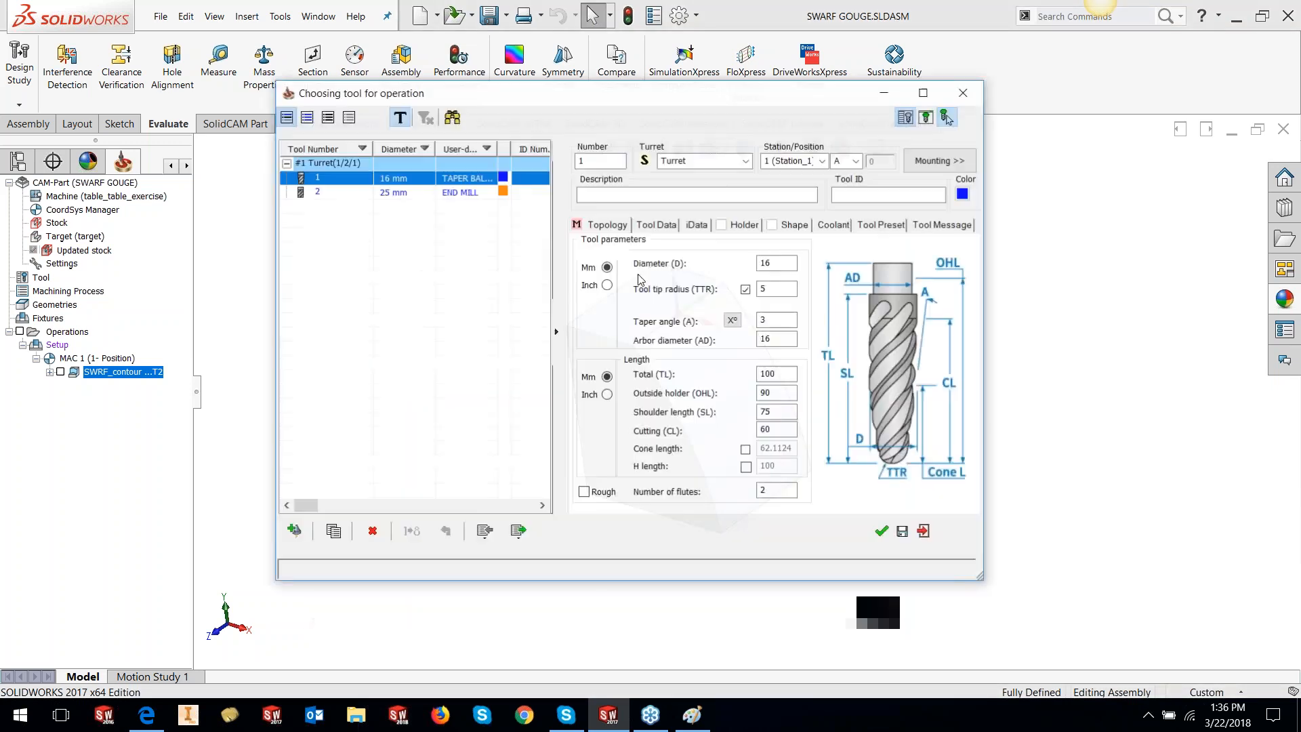
{"action": "left_click", "coordinate": [881, 533]}
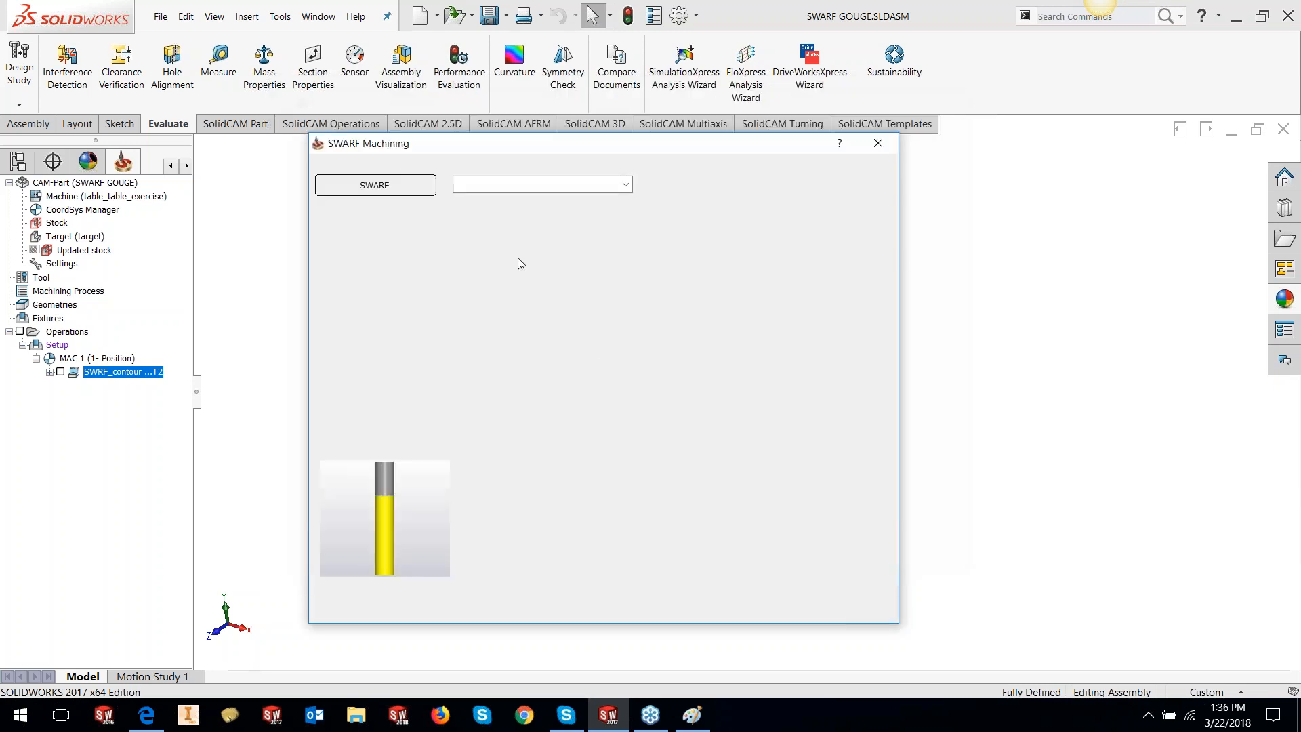
{"action": "left_click", "coordinate": [359, 259]}
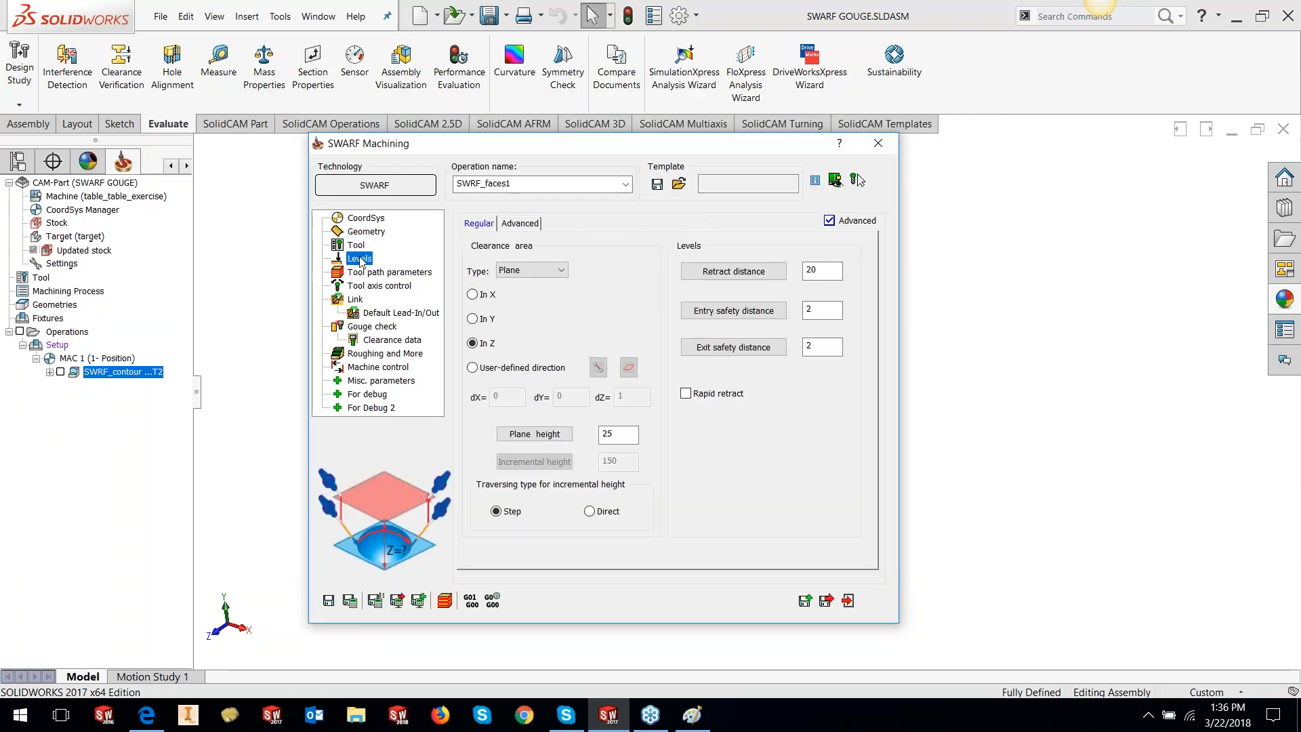
{"action": "left_click", "coordinate": [408, 272]}
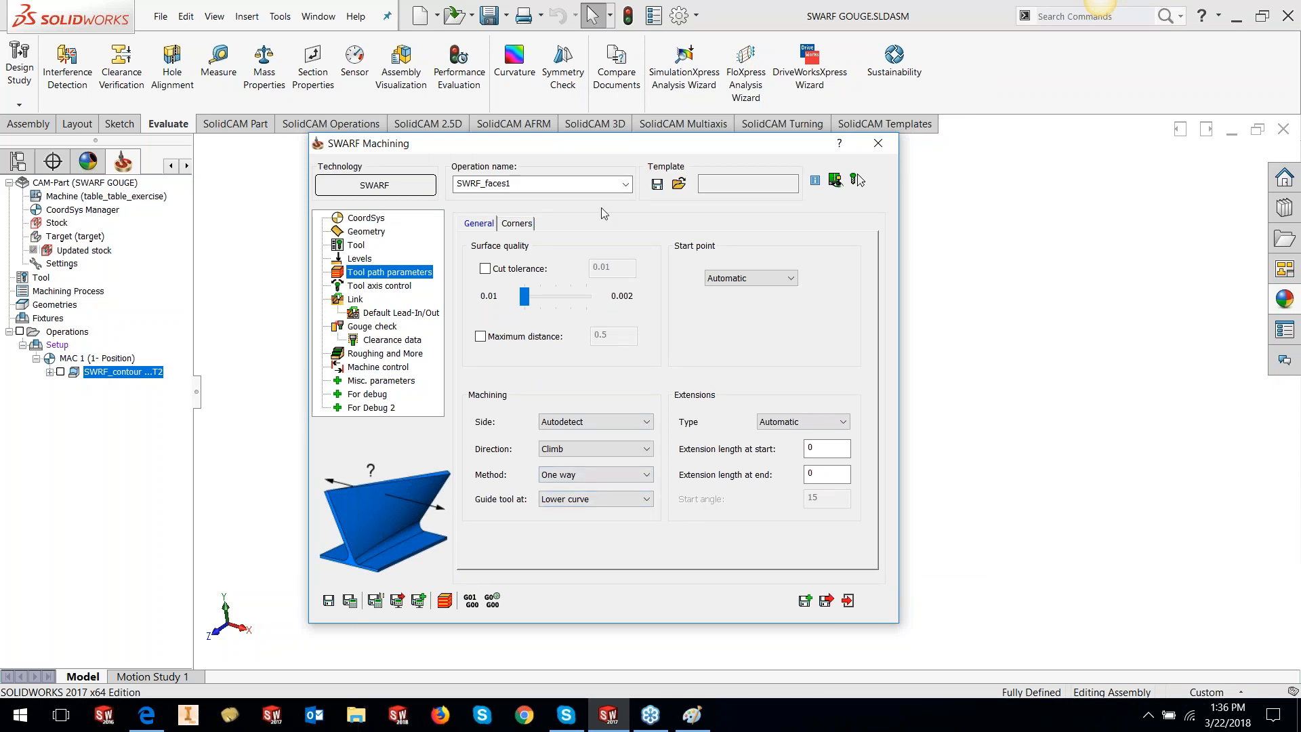
{"action": "left_click", "coordinate": [350, 601]}
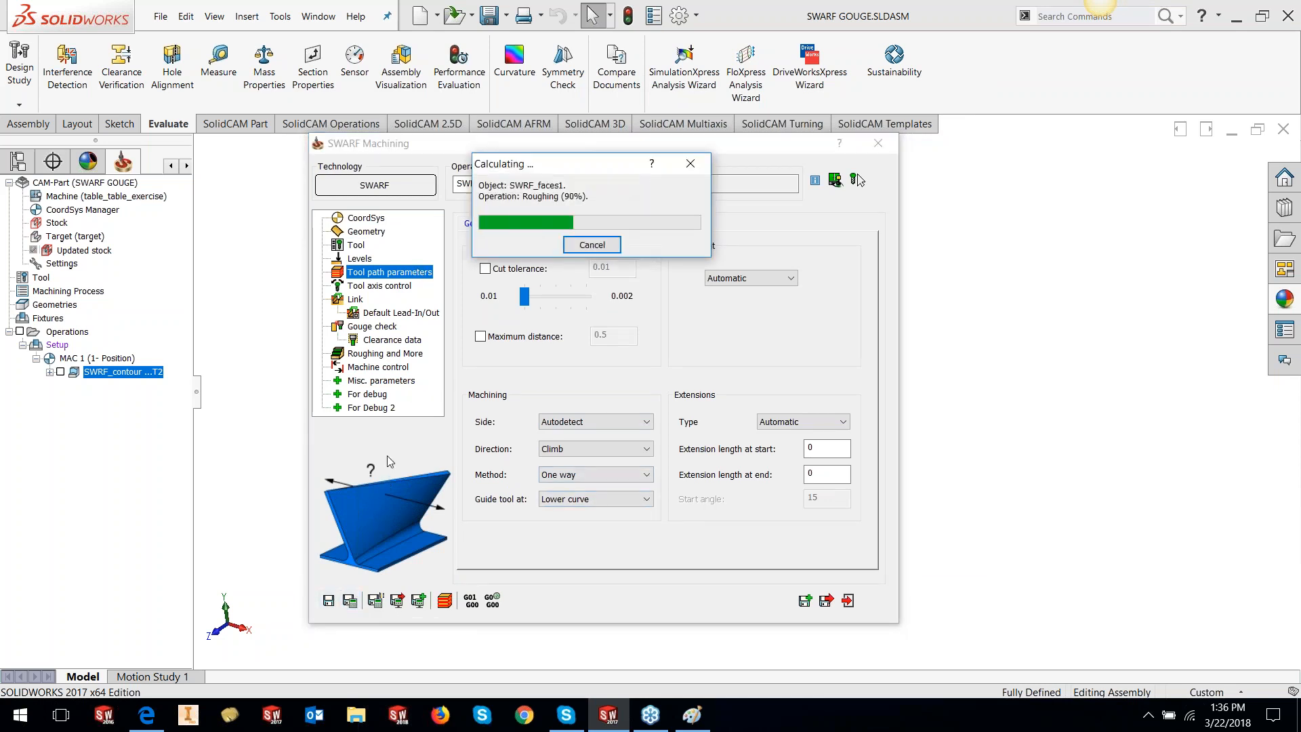
Close the SWRF_faces1 settings, orbit to its toolpath on the curved wall, and open its context menu
{"action": "left_click", "coordinate": [847, 600]}
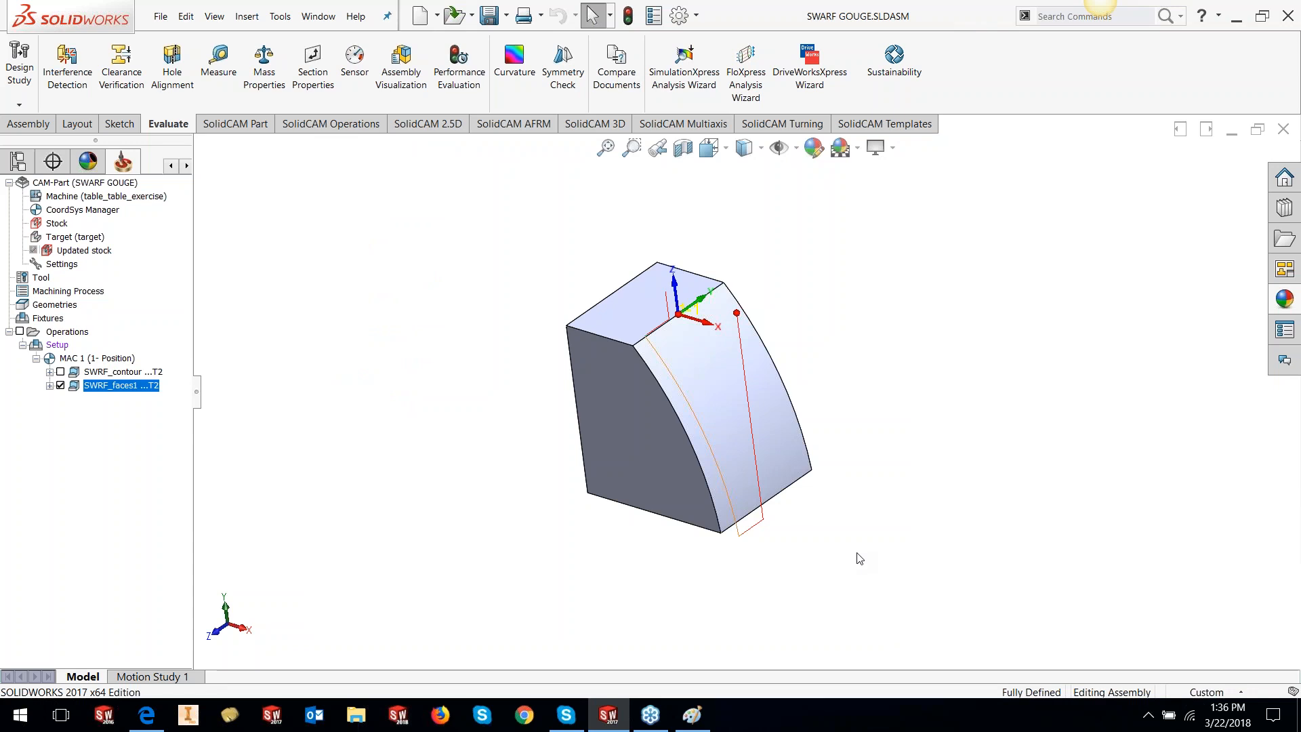
{"action": "scroll", "coordinate": [741, 401], "scroll_direction": "down", "scroll_amount": 3}
{"action": "middle_click_drag", "start_coordinate": [741, 401], "coordinate": [665, 363]}
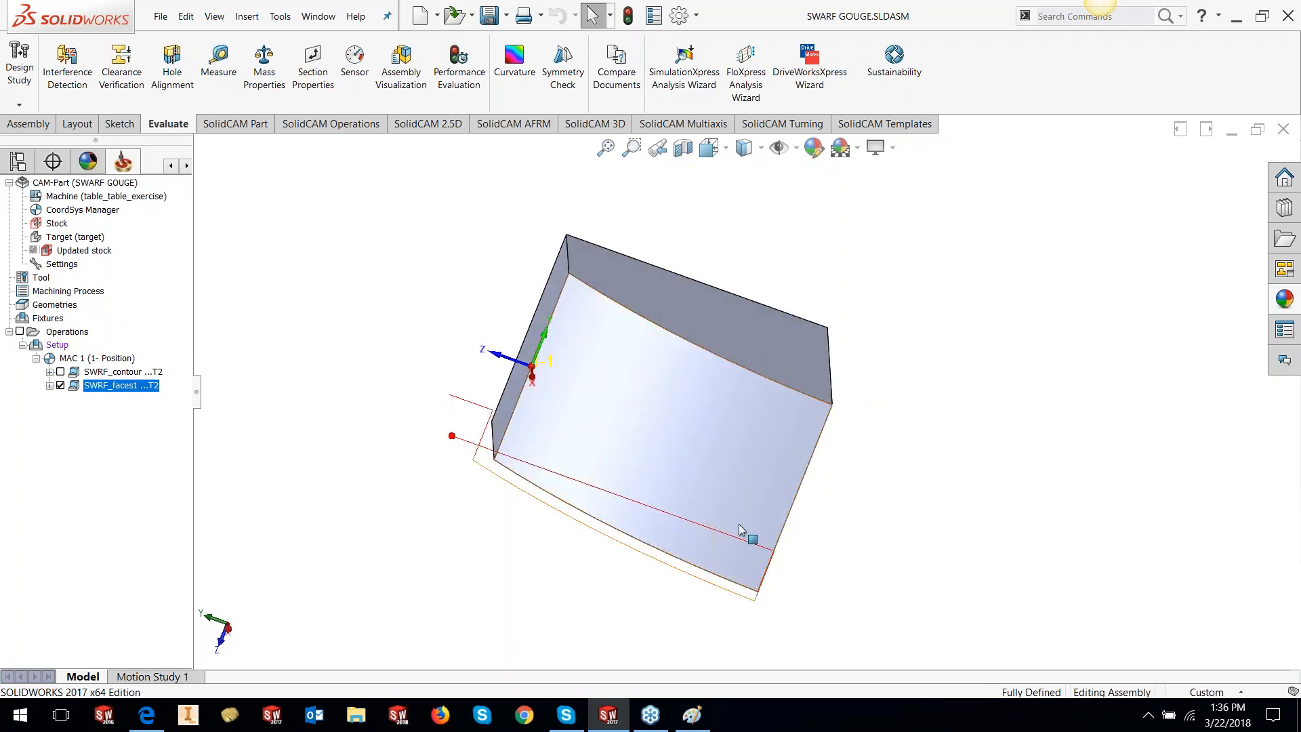
{"action": "middle_click_drag", "start_coordinate": [748, 461], "coordinate": [691, 569]}
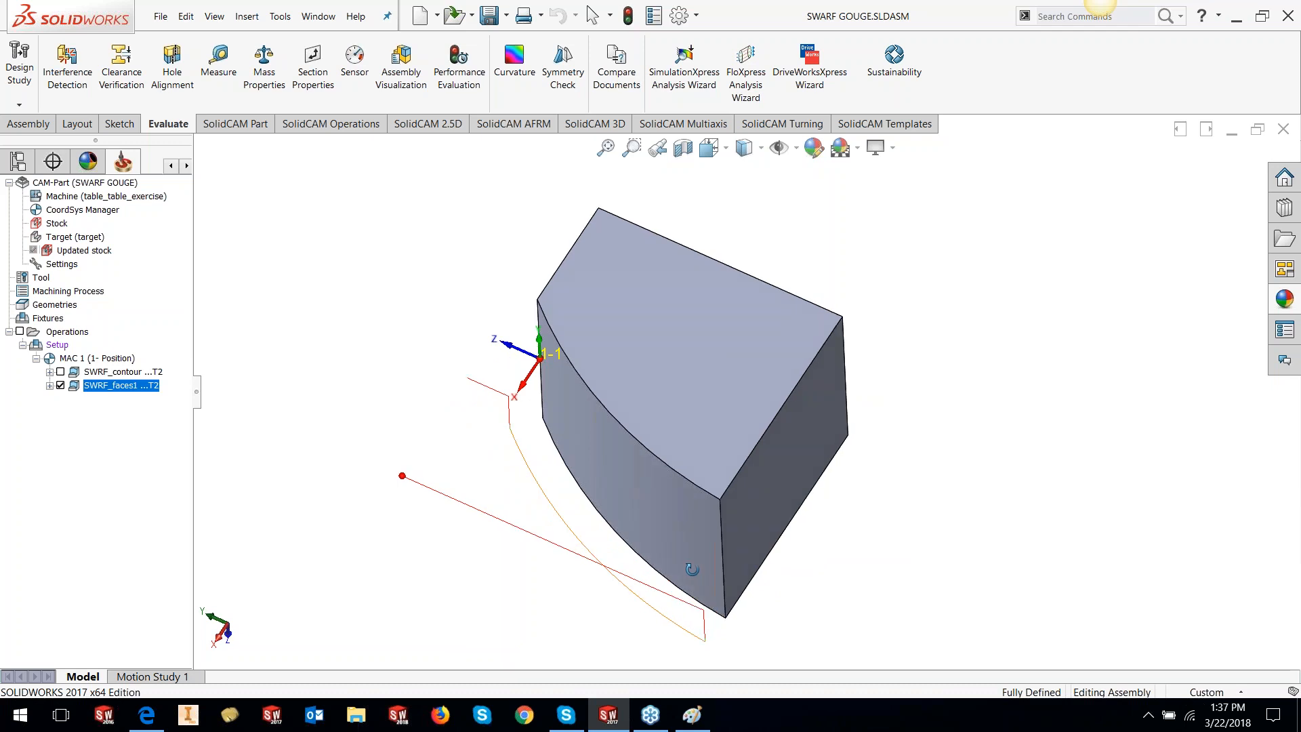
{"action": "left_click_drag", "start_coordinate": [705, 529], "coordinate": [742, 405]}
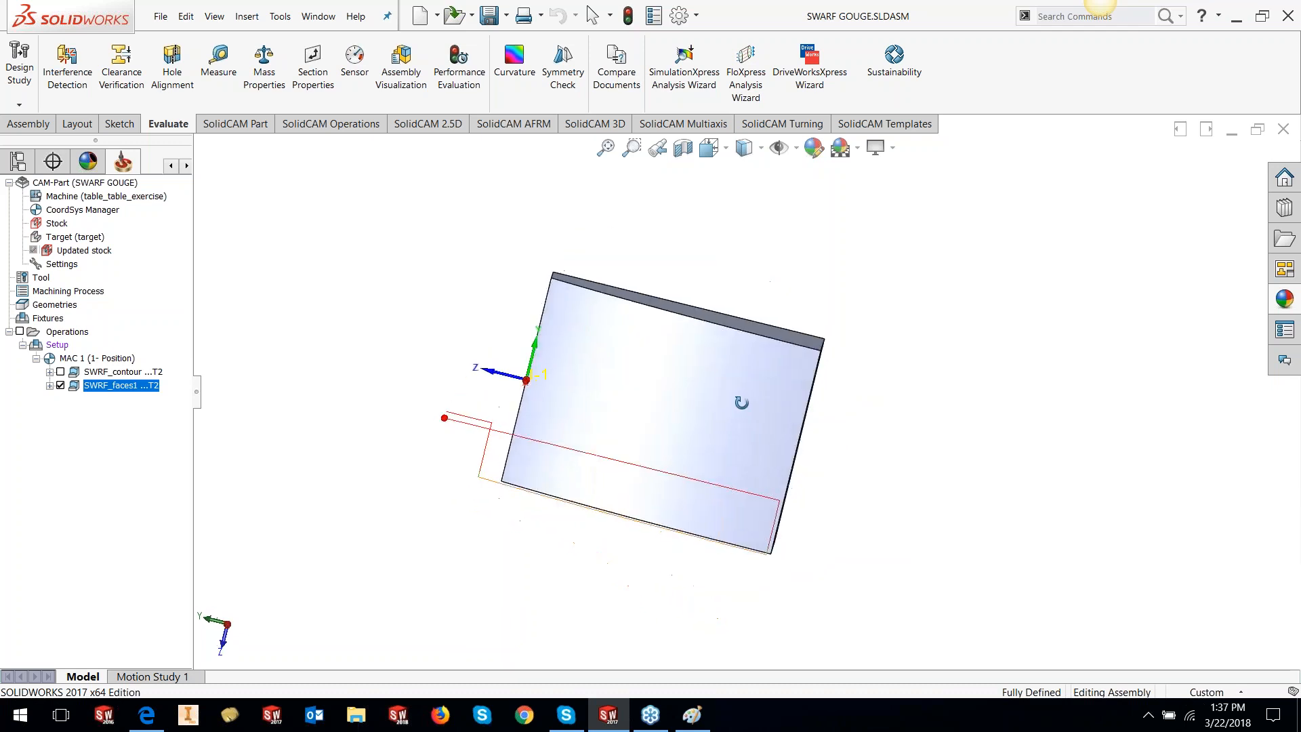
{"action": "key", "text": "Escape"}
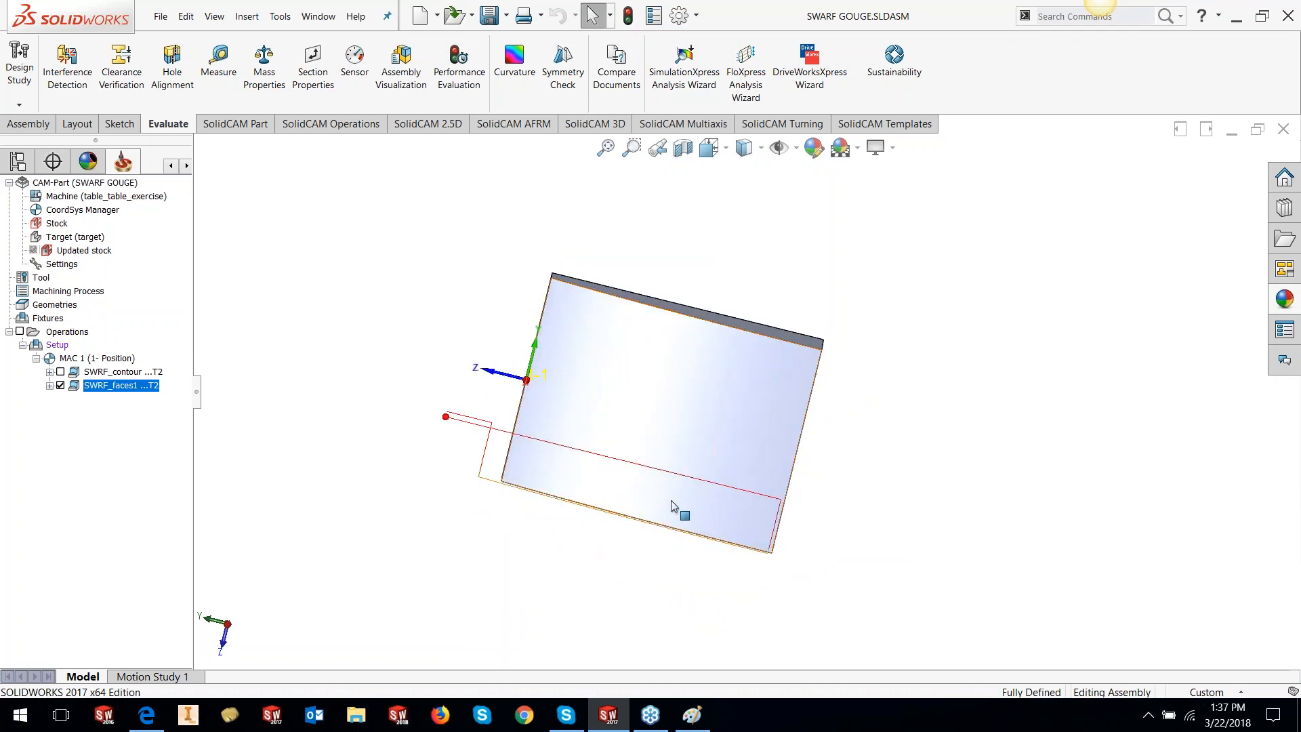
{"action": "middle_click_drag", "start_coordinate": [644, 415], "coordinate": [643, 528]}
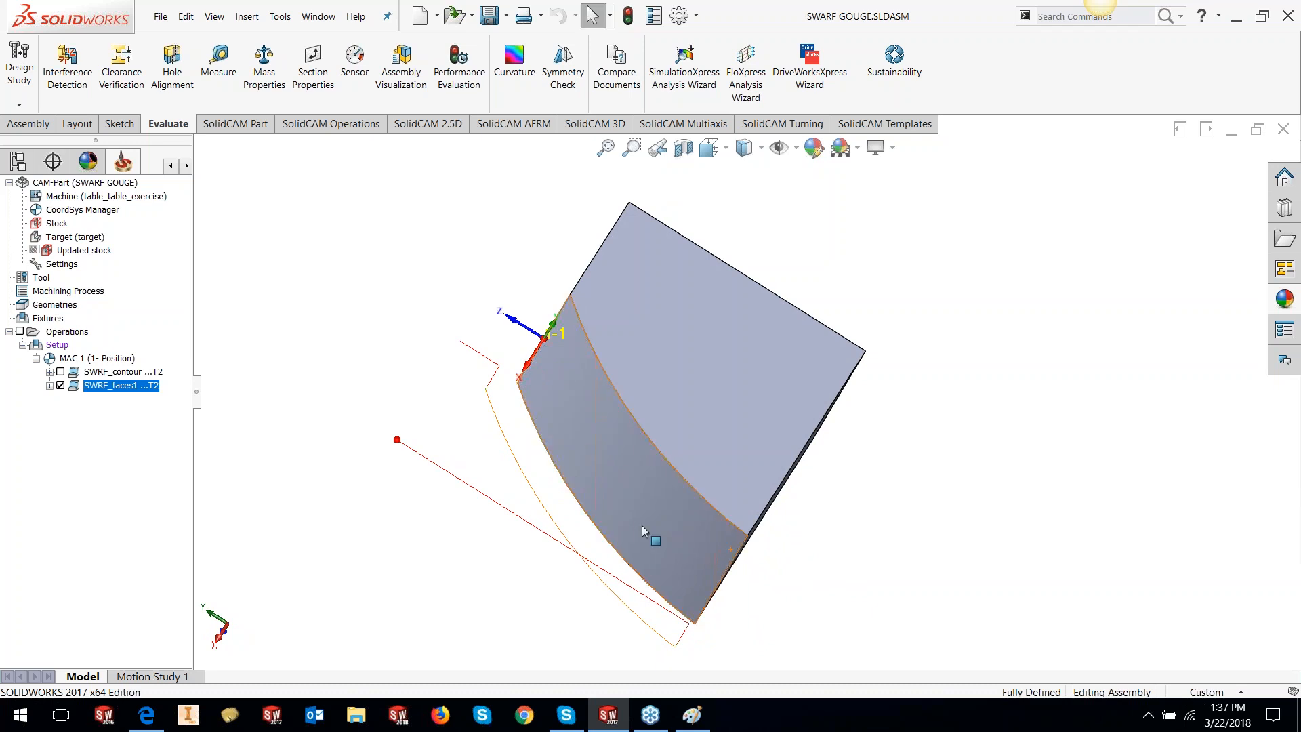
{"action": "right_click", "coordinate": [128, 389]}
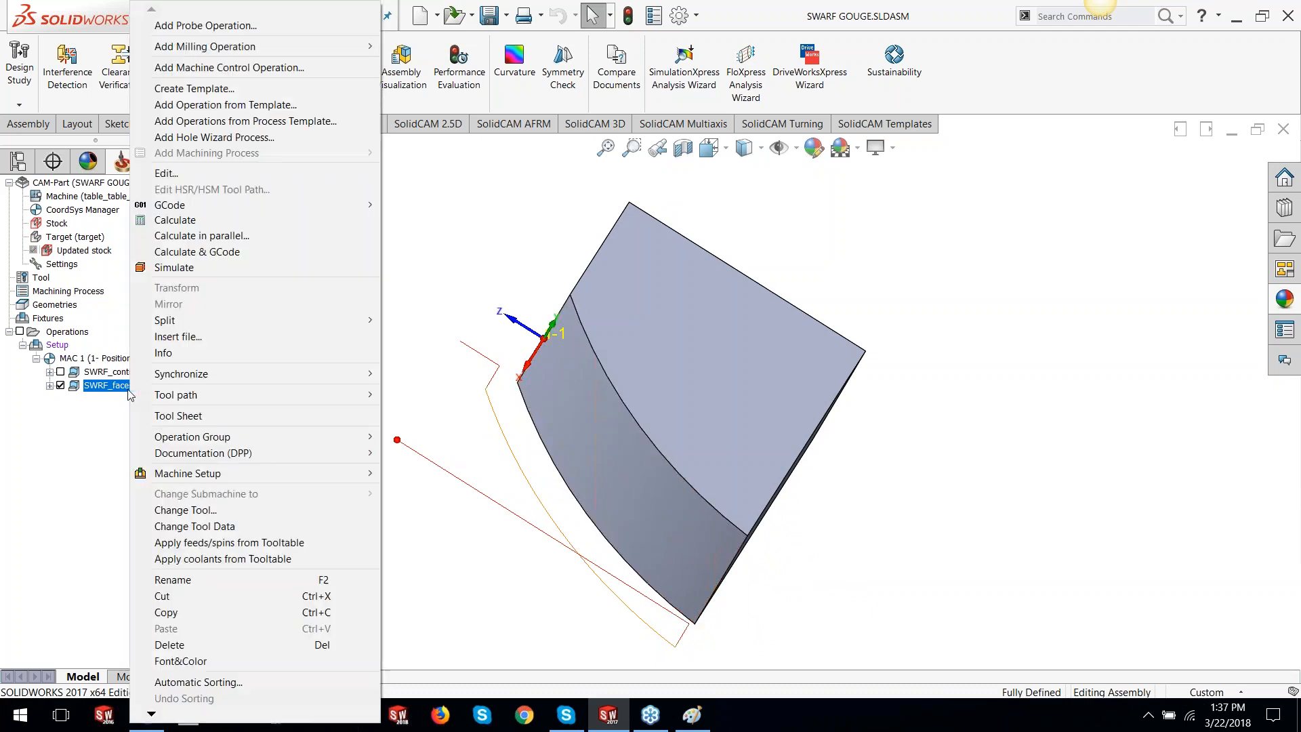
Simulate SWRF_faces1 in Host CAD mode, single-stepping until the tool lifts off at step 36
{"action": "left_click", "coordinate": [182, 274]}
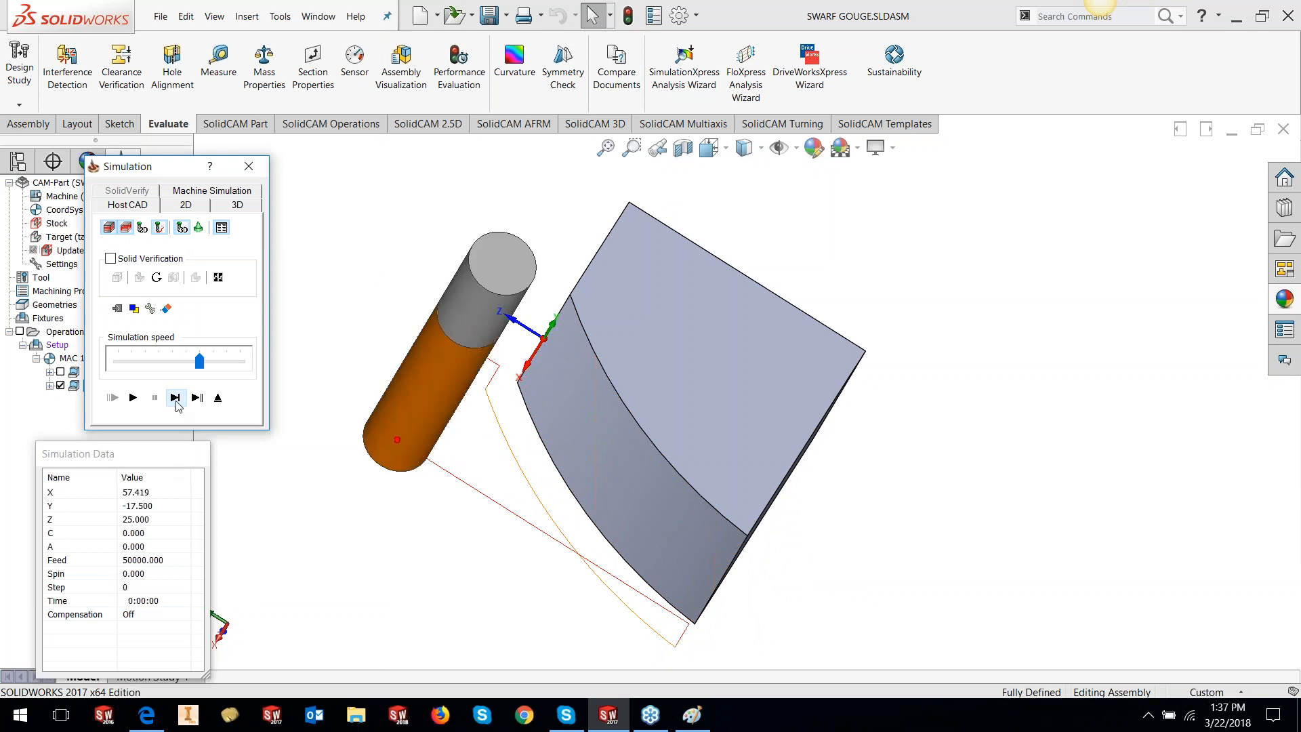
{"action": "left_click", "coordinate": [175, 397]}
{"action": "left_click", "coordinate": [176, 398]}
{"action": "left_click", "coordinate": [175, 398]}
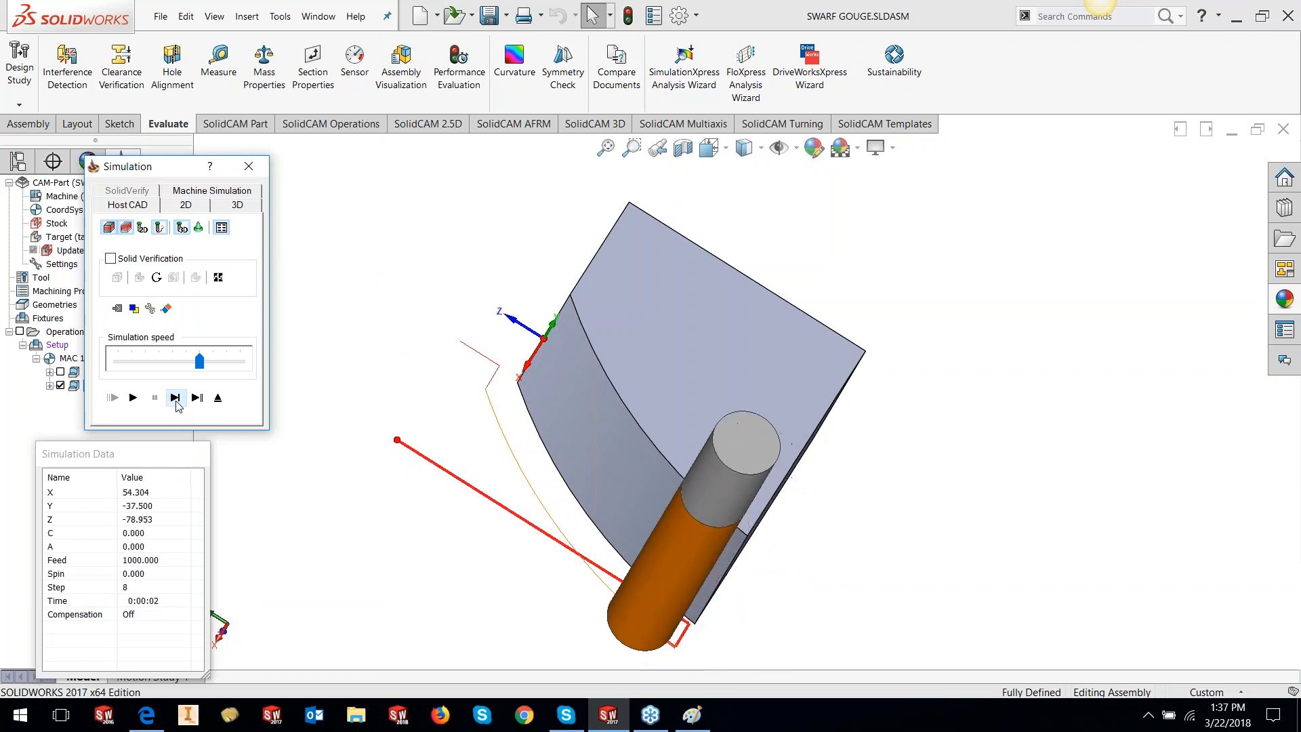
{"action": "left_click", "coordinate": [176, 398]}
{"action": "left_click", "coordinate": [175, 397]}
{"action": "left_click", "coordinate": [175, 398]}
{"action": "left_click", "coordinate": [175, 398]}
{"action": "left_click", "coordinate": [176, 398]}
{"action": "left_click", "coordinate": [176, 398]}
{"action": "left_click", "coordinate": [175, 397]}
{"action": "left_click", "coordinate": [175, 398]}
{"action": "left_click", "coordinate": [175, 398]}
{"action": "left_click", "coordinate": [176, 398]}
{"action": "left_click", "coordinate": [176, 398]}
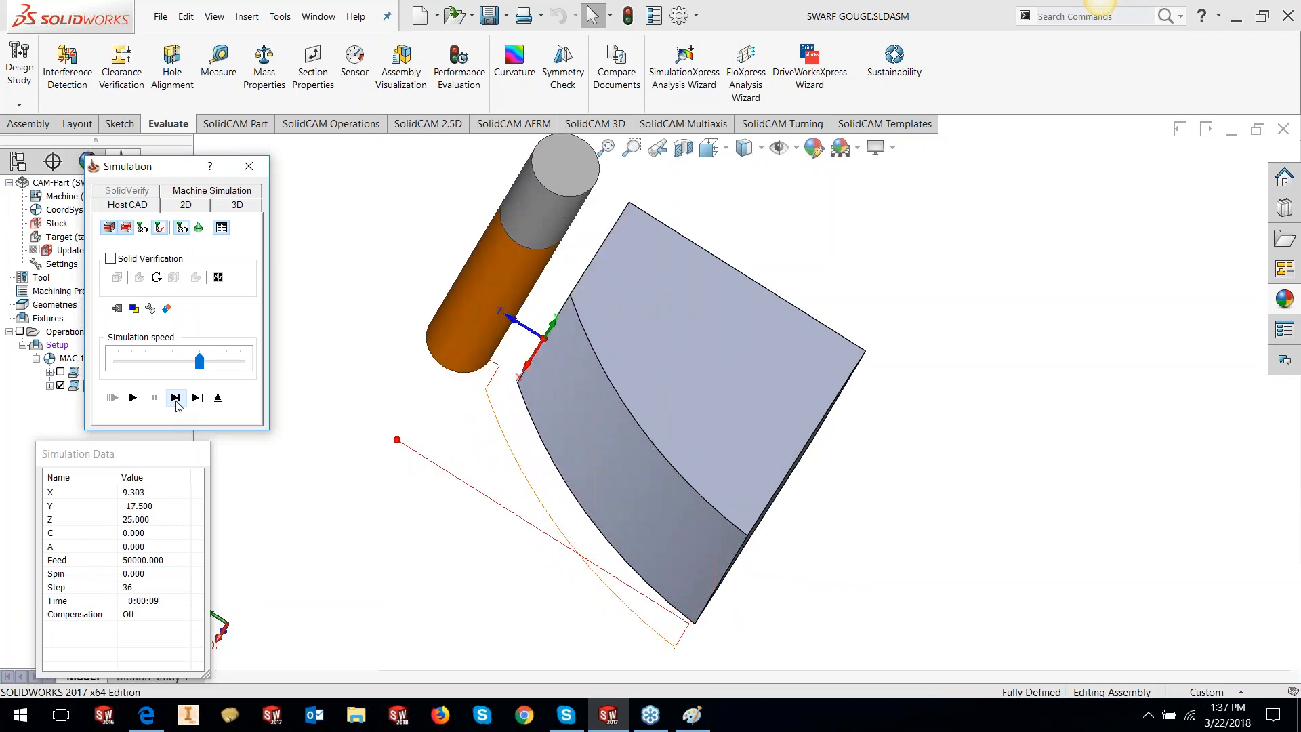
Orbit around the part and tool, then close the simulation
{"action": "middle_click_drag", "start_coordinate": [538, 396], "coordinate": [760, 436]}
{"action": "scroll", "coordinate": [745, 386], "scroll_direction": "up", "scroll_amount": 2}
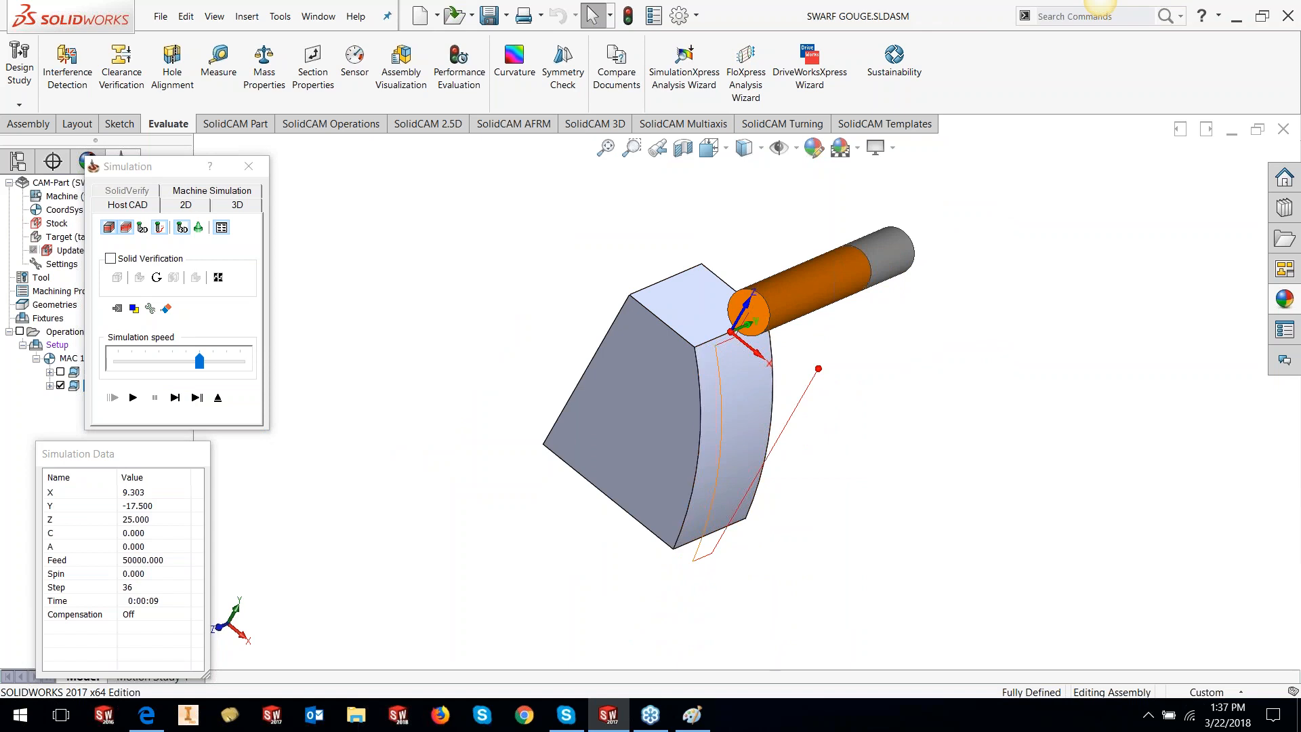
{"action": "left_click", "coordinate": [252, 169]}
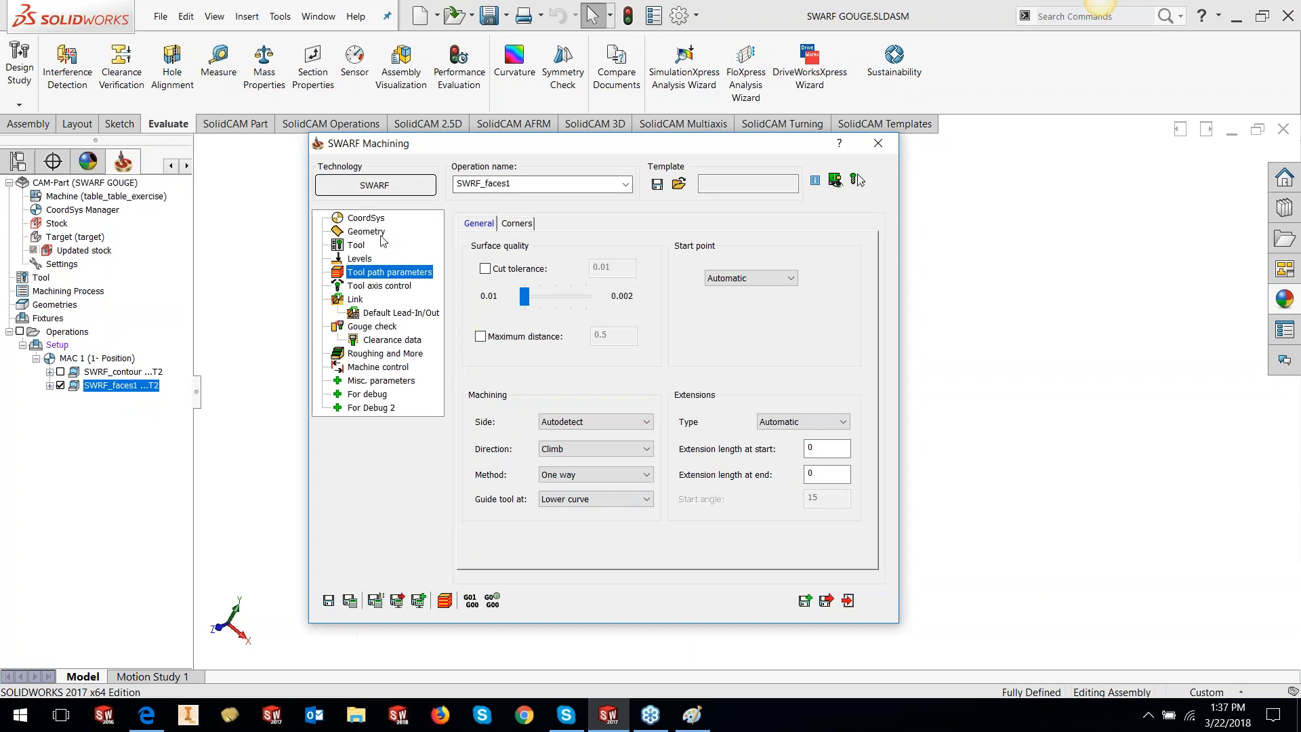
Enable Upper curve in Geometry and define contour2 from the part's top edge
{"action": "left_click", "coordinate": [381, 234]}
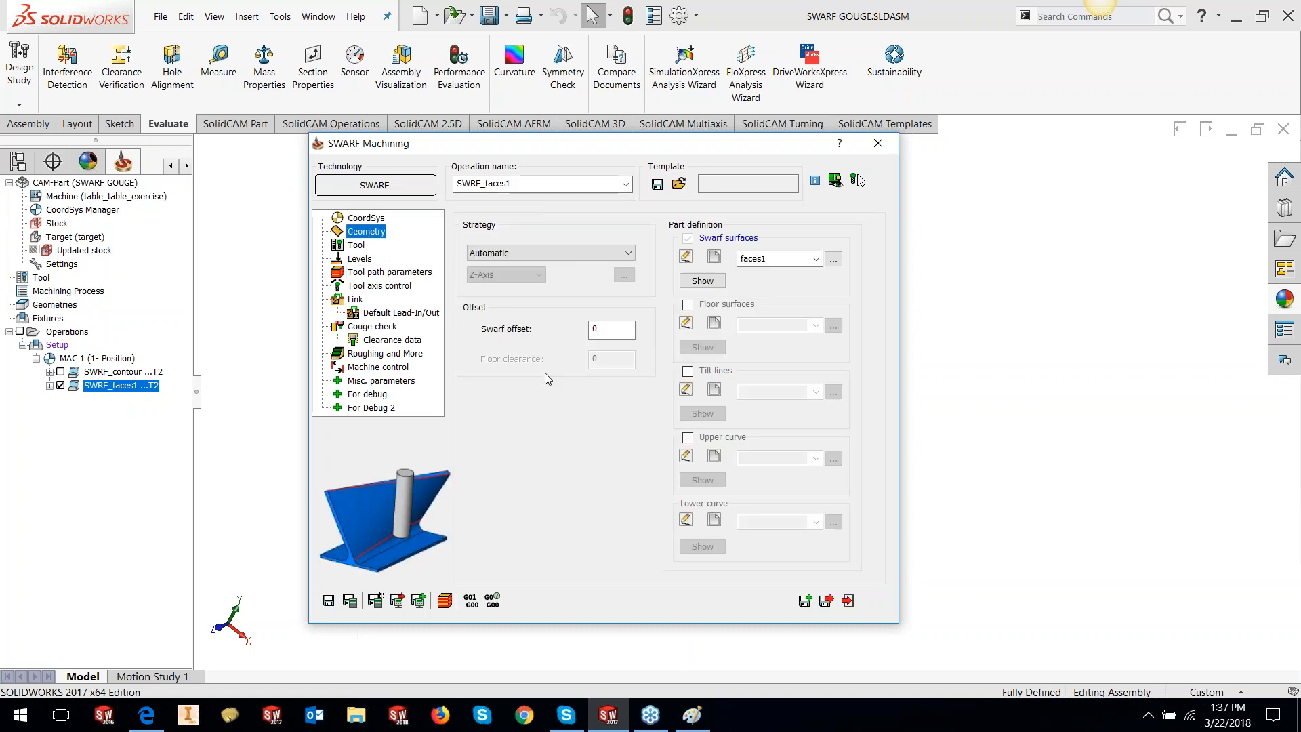
{"action": "left_click", "coordinate": [688, 437]}
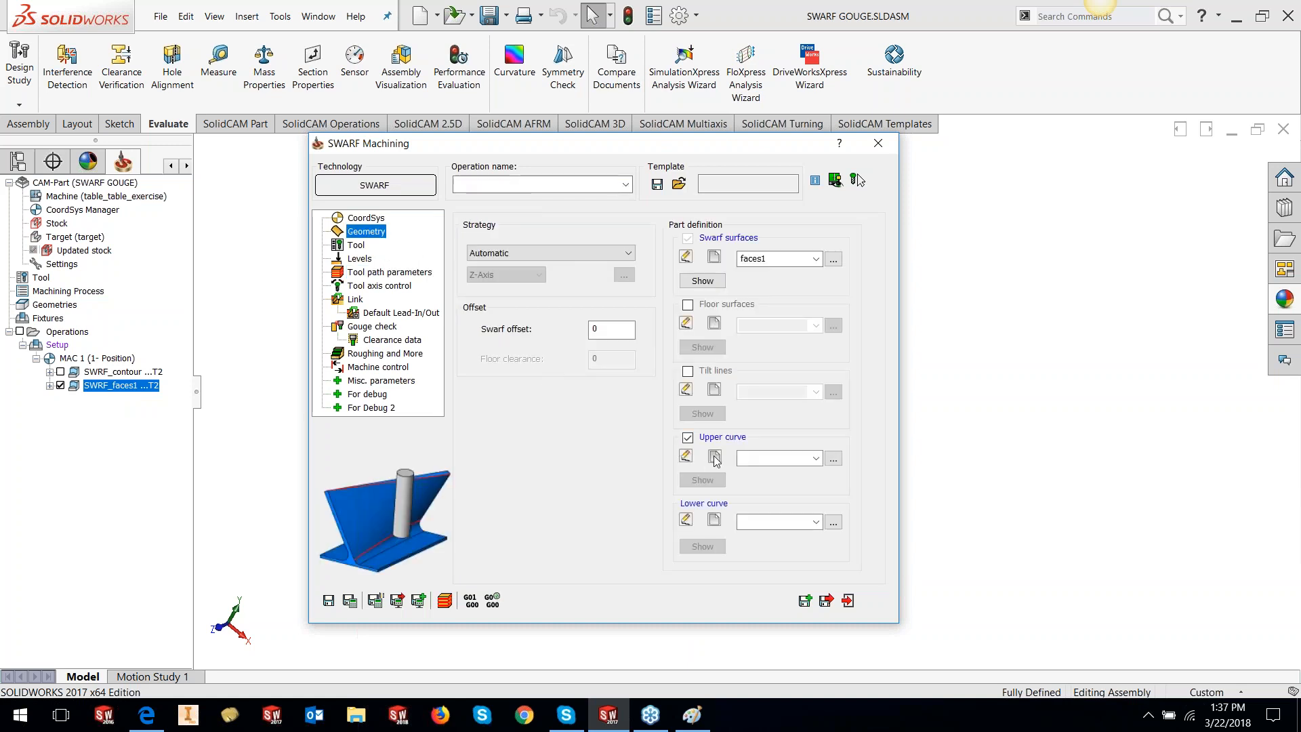
{"action": "left_click", "coordinate": [714, 457]}
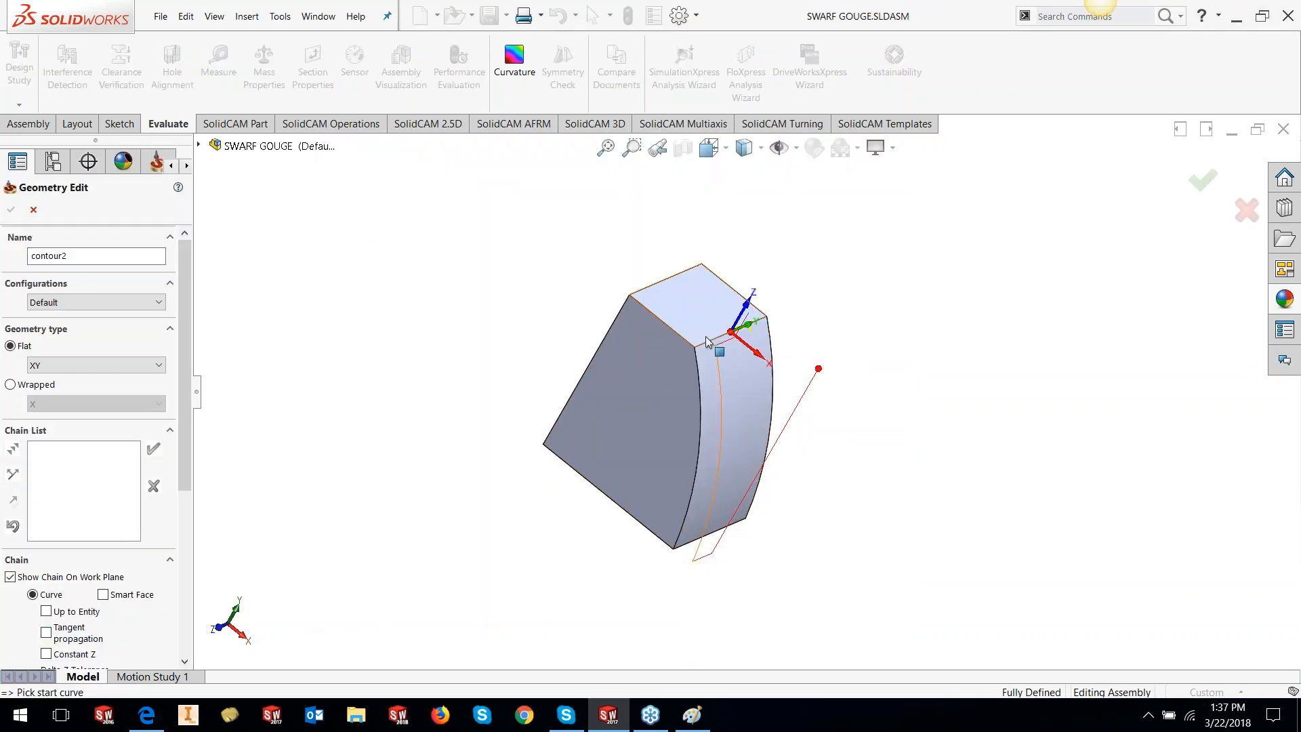
{"action": "left_click", "coordinate": [708, 341]}
{"action": "left_click", "coordinate": [153, 450]}
{"action": "left_click", "coordinate": [10, 209]}
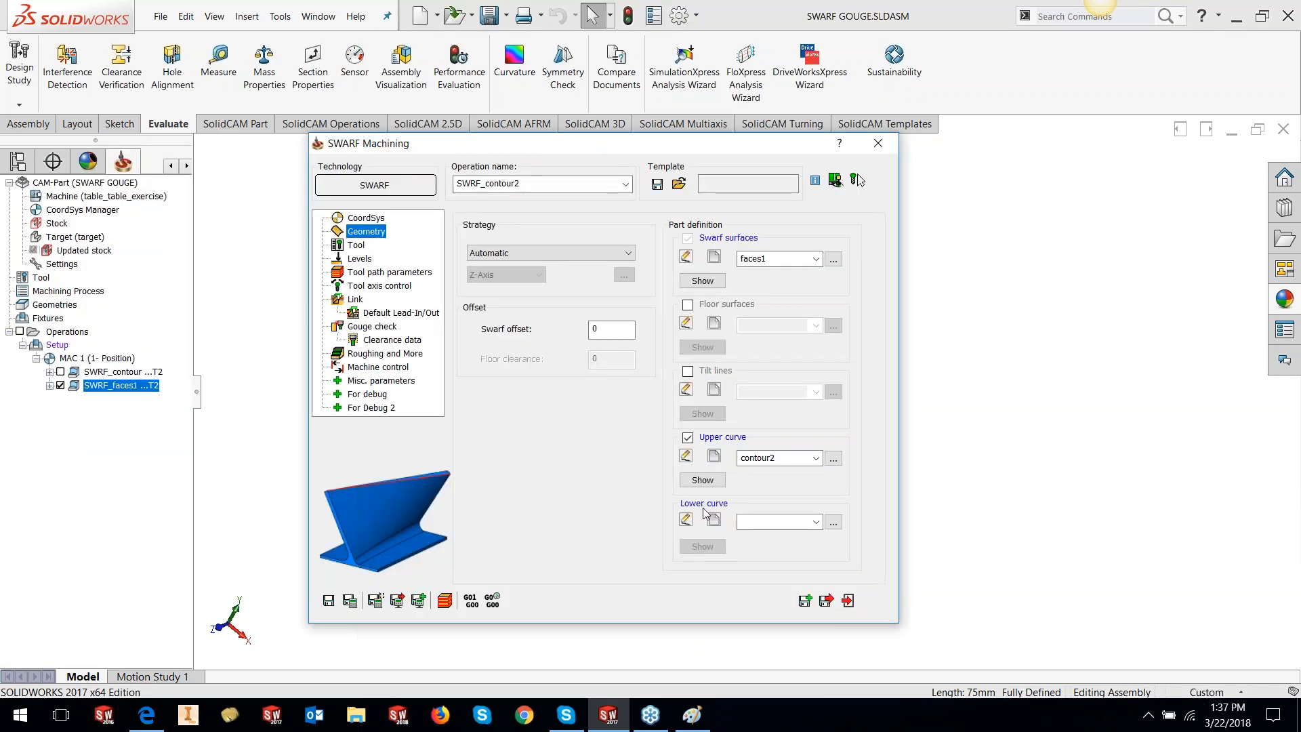
Define lower curve contour3 from the part's bottom edge chain
{"action": "left_click", "coordinate": [713, 520]}
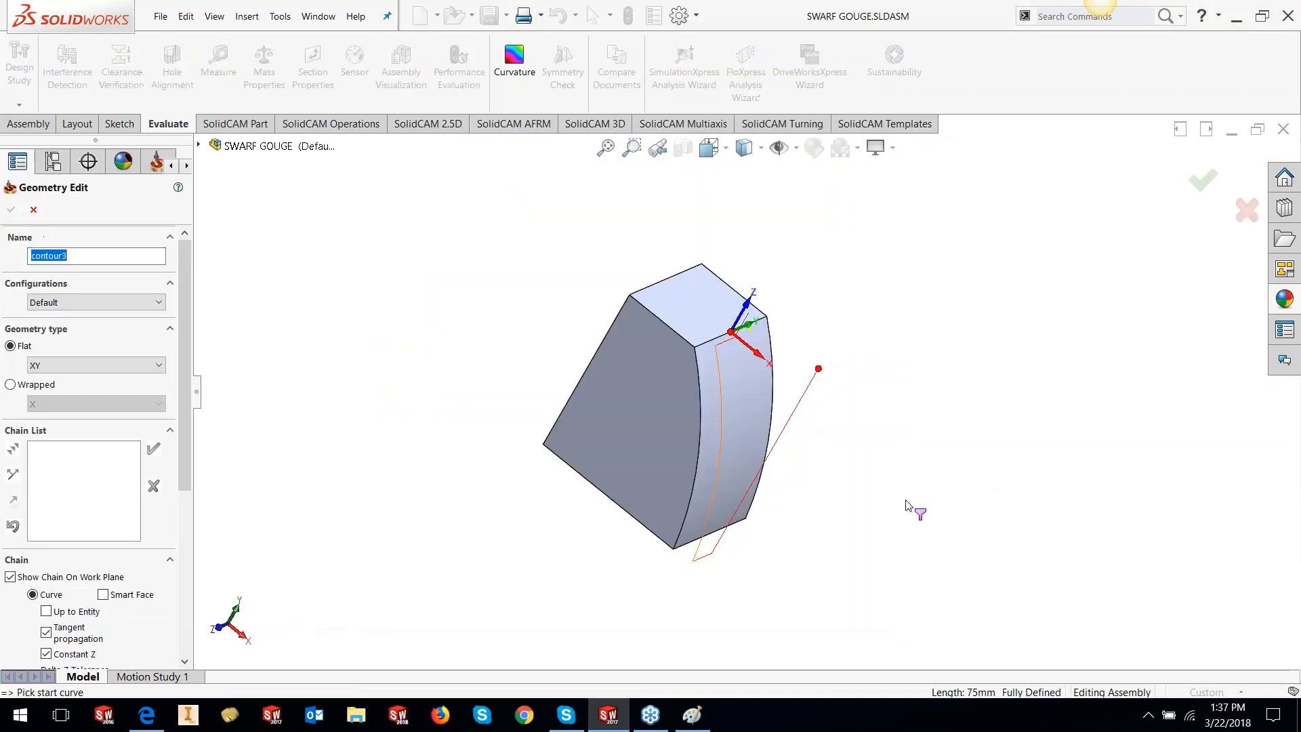
{"action": "left_click", "coordinate": [689, 542]}
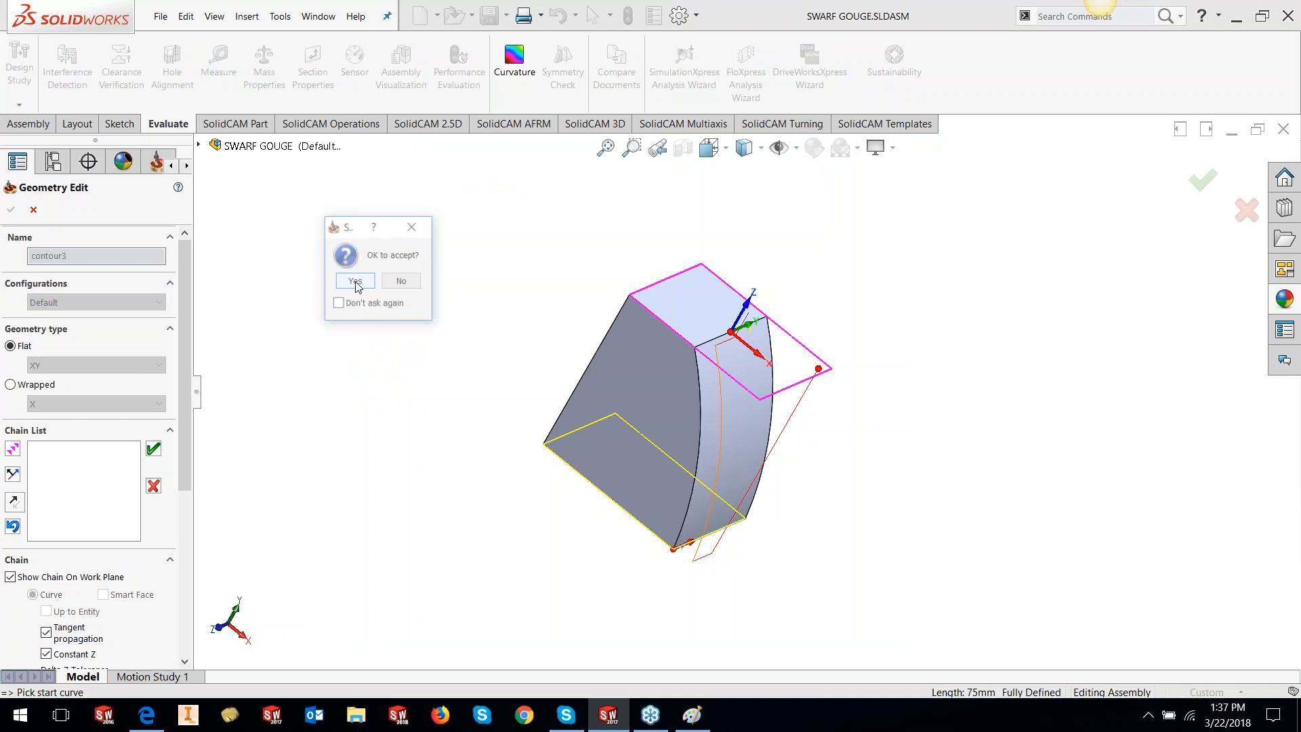
{"action": "left_click", "coordinate": [356, 282]}
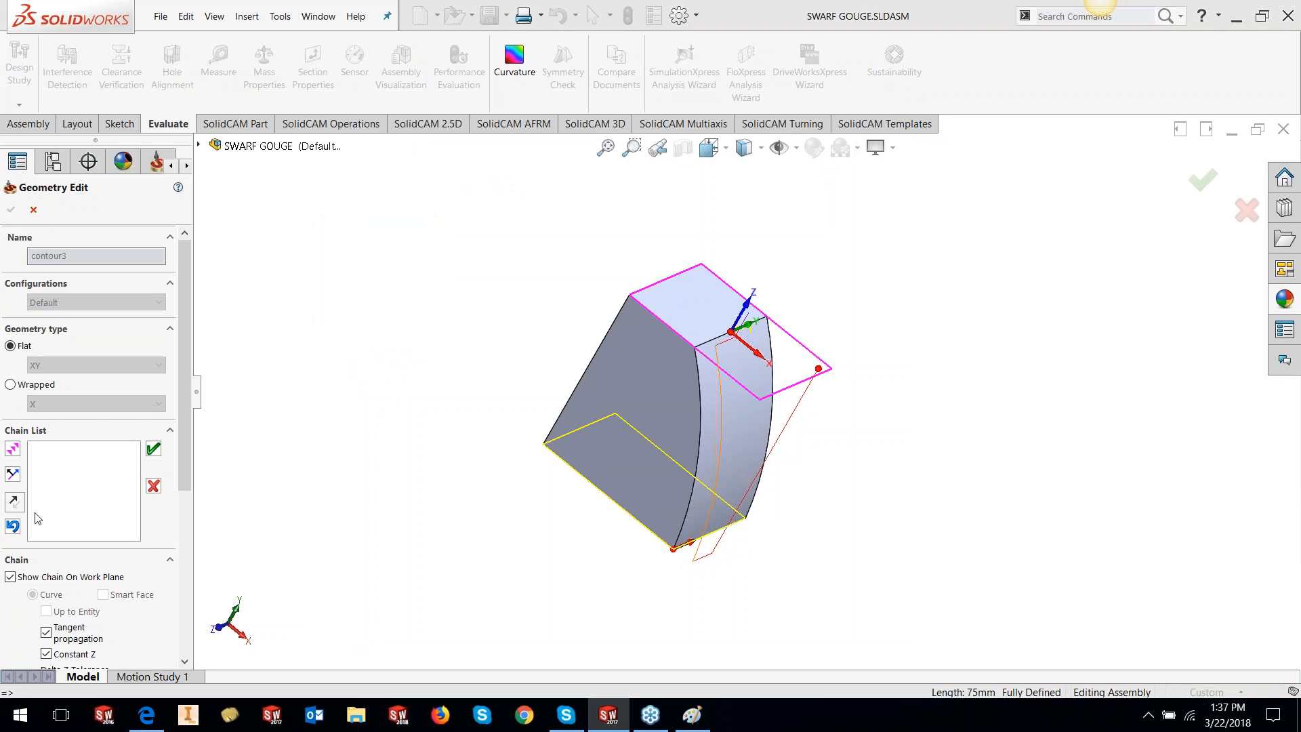
{"action": "left_click", "coordinate": [13, 525]}
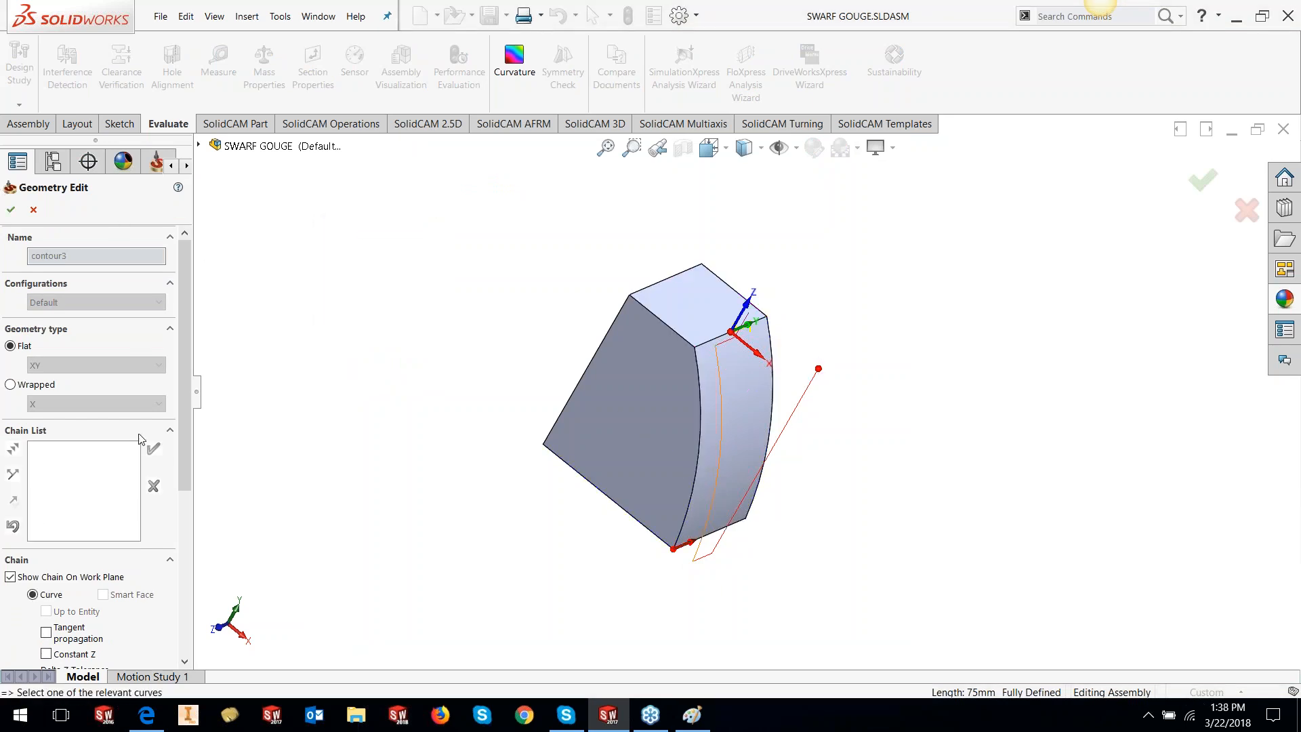
{"action": "left_click", "coordinate": [11, 209]}
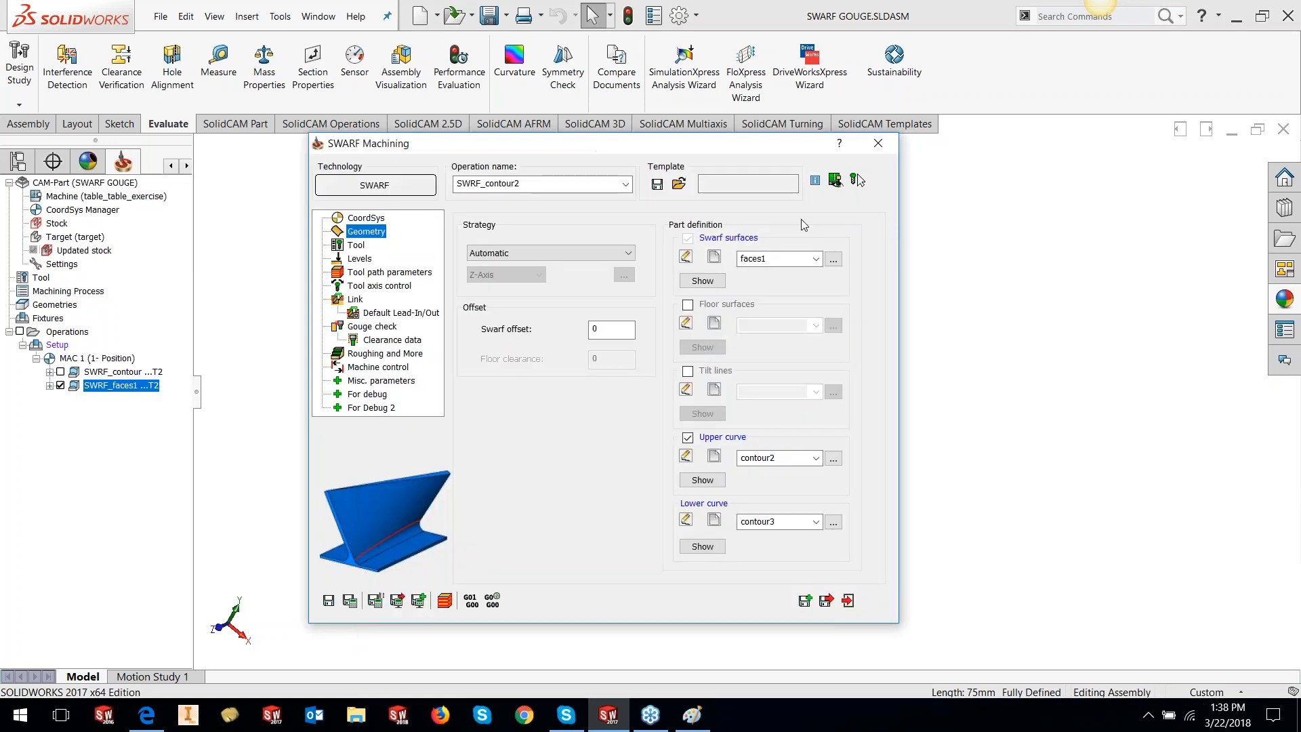
Save & Calculate the swarf toolpath, exit, and view the new toolpath
{"action": "left_click", "coordinate": [350, 600]}
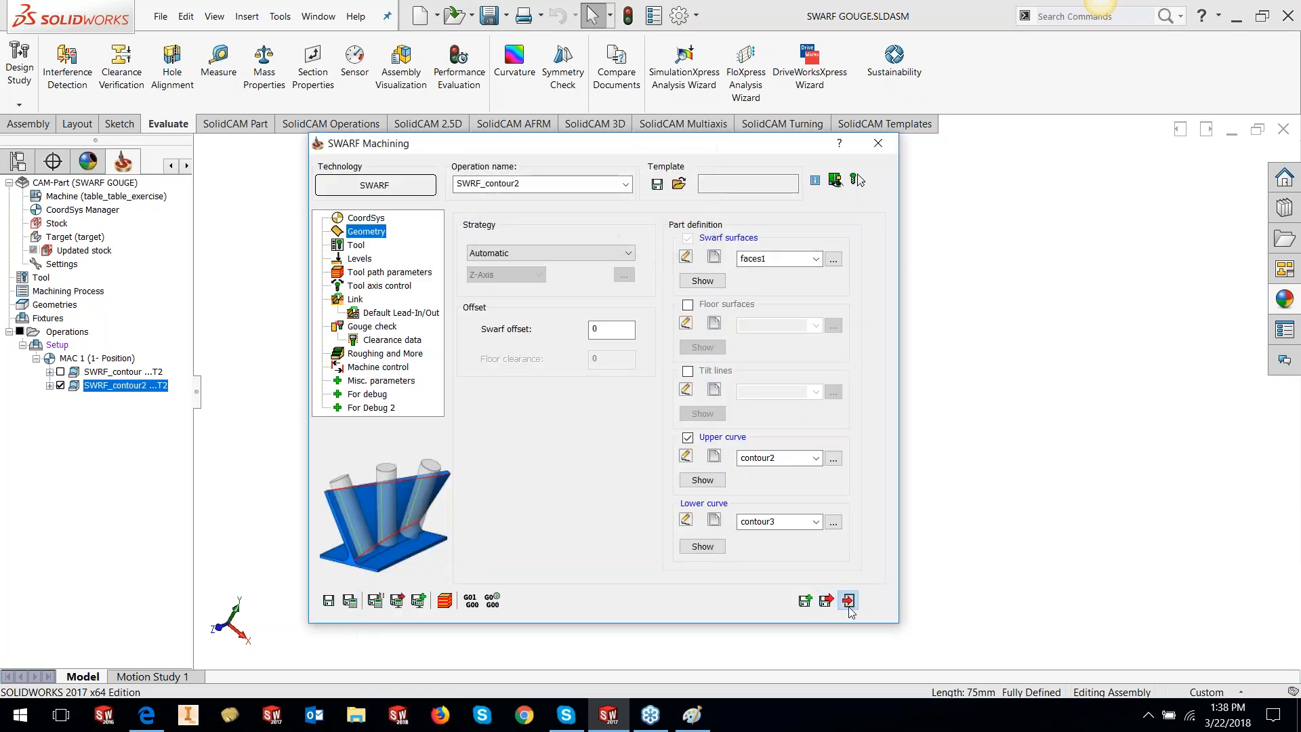
{"action": "left_click", "coordinate": [849, 600]}
{"action": "middle_click_drag", "start_coordinate": [839, 598], "coordinate": [911, 471]}
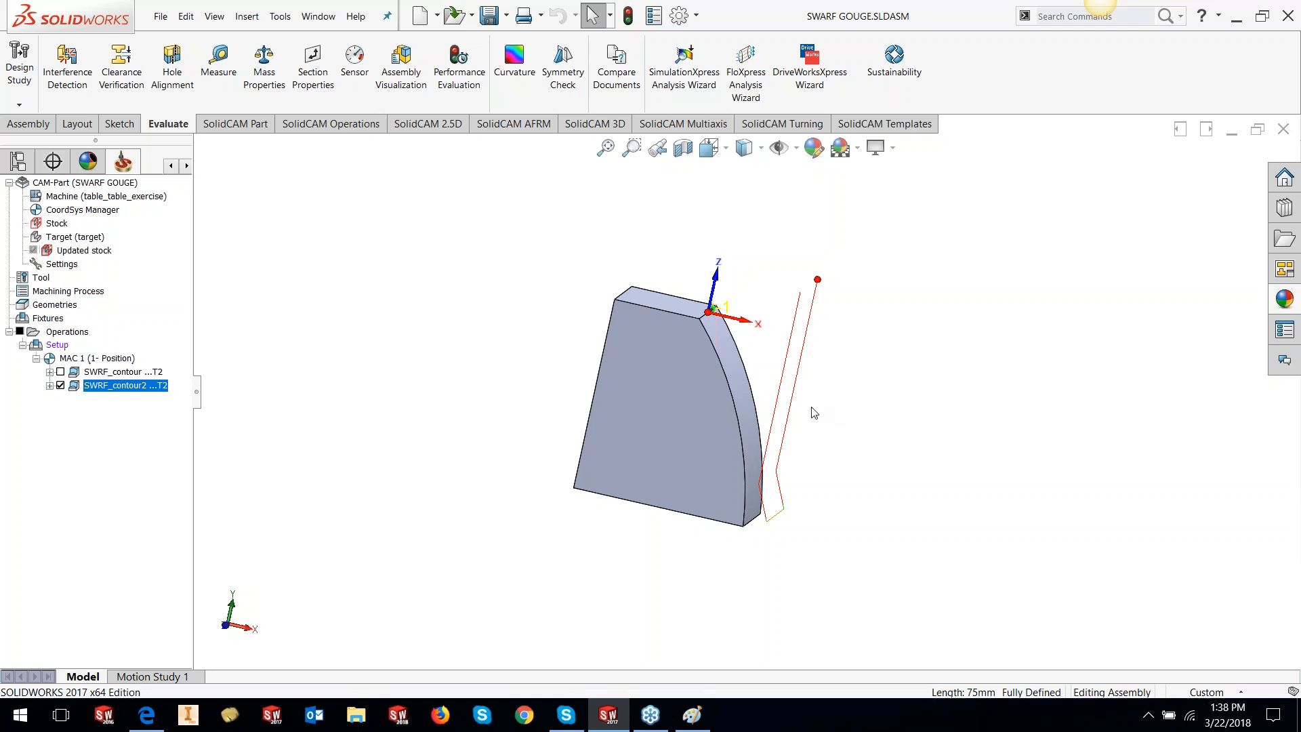
Simulate SWRF_contour2, stepping the tool down the curved wall to step 3
{"action": "right_click", "coordinate": [100, 387]}
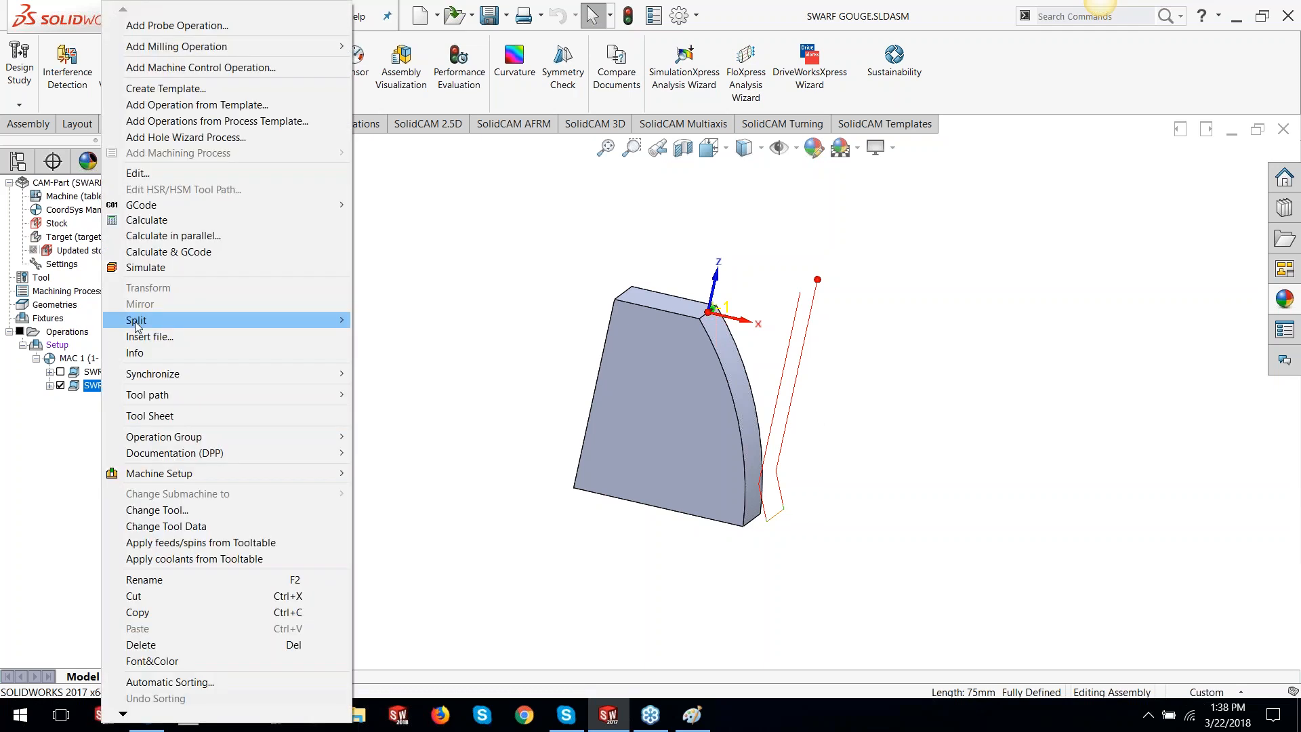
{"action": "left_click", "coordinate": [143, 267]}
{"action": "left_click", "coordinate": [174, 398]}
{"action": "left_click", "coordinate": [176, 397]}
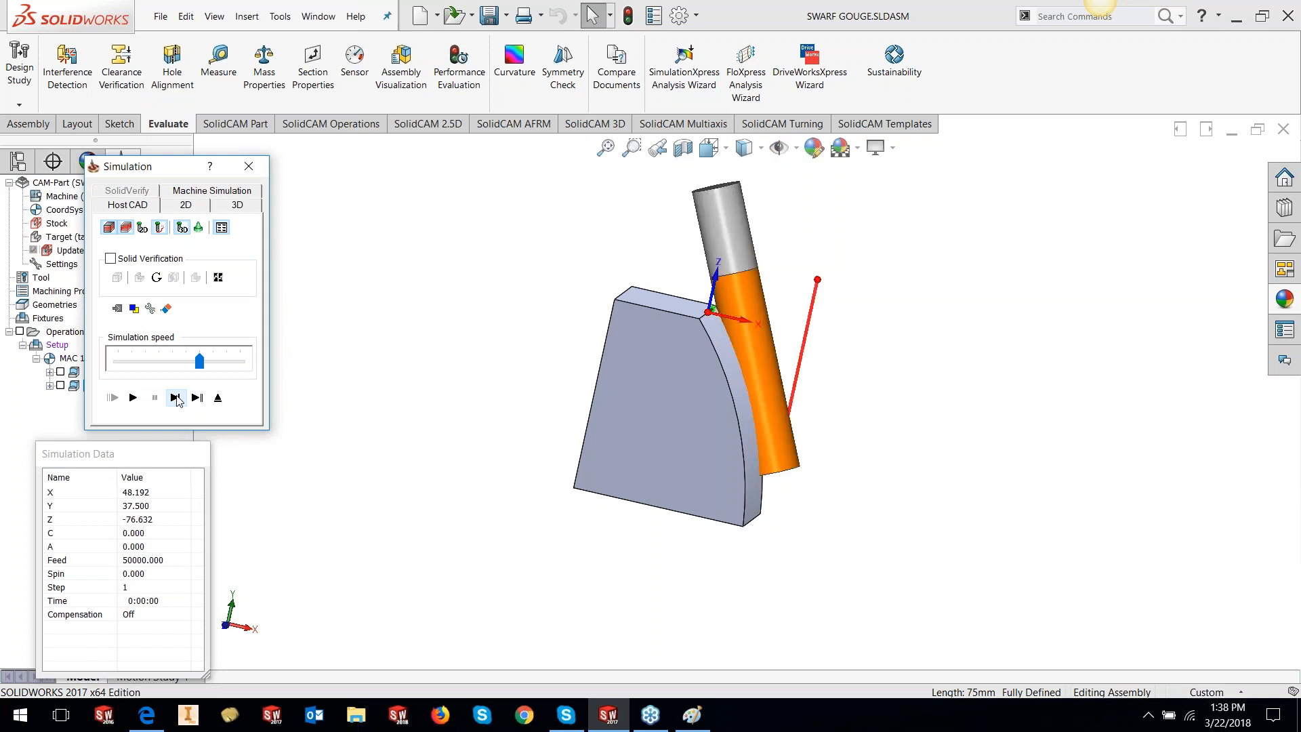
{"action": "left_click", "coordinate": [176, 397]}
{"action": "left_click", "coordinate": [175, 397]}
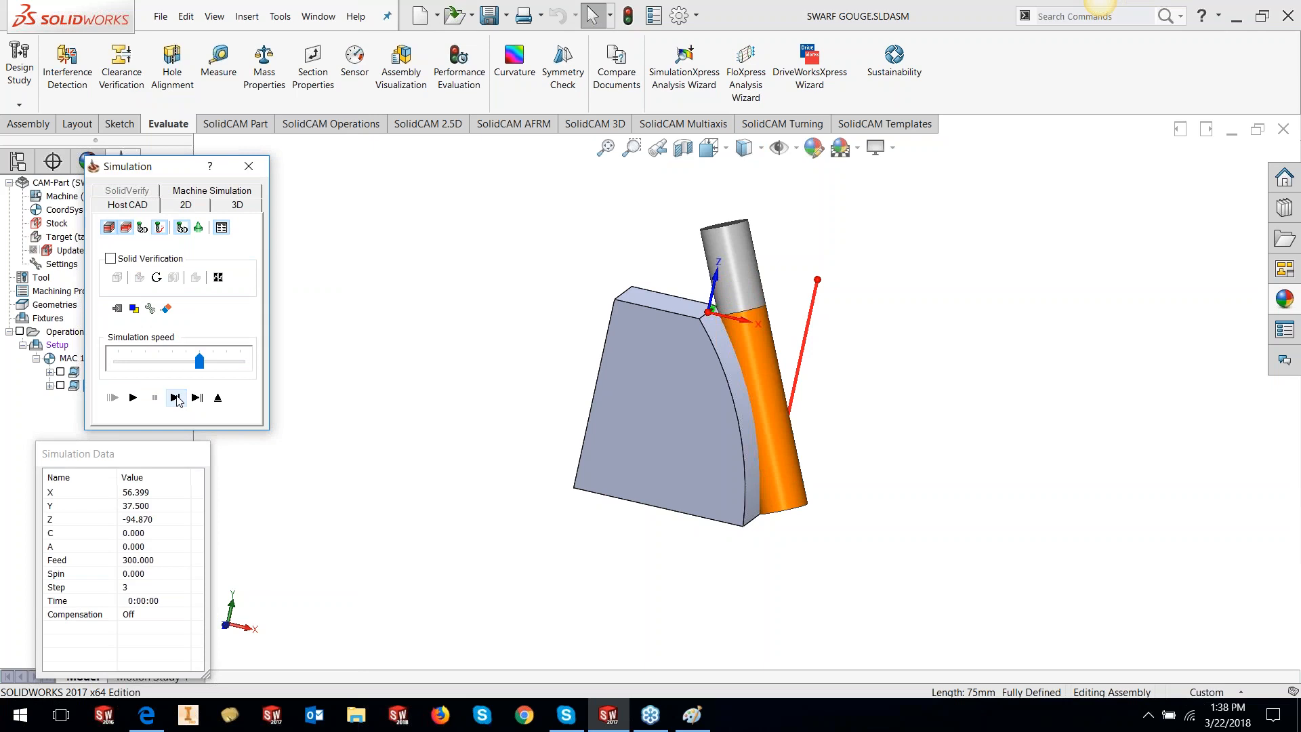
View the part from the Front orientation, then close the simulation
{"action": "left_click", "coordinate": [499, 615]}
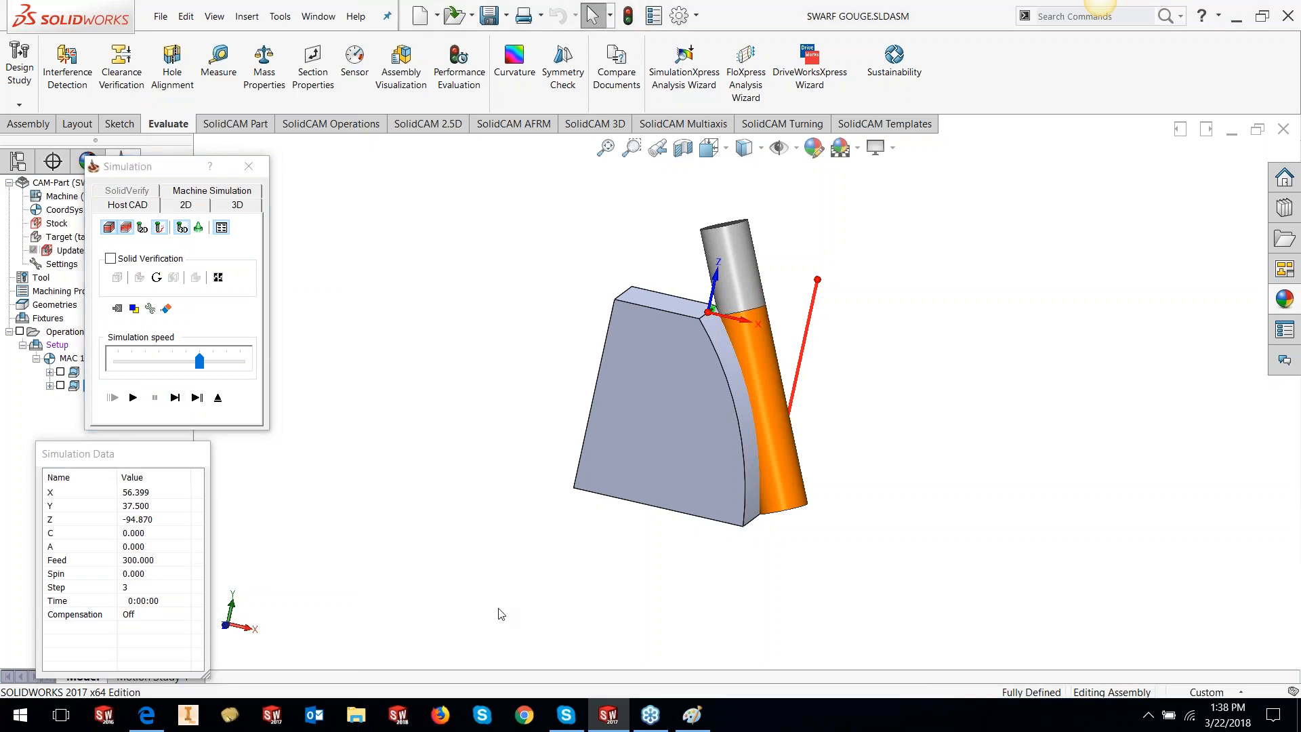
{"action": "key", "text": "space"}
{"action": "left_click", "coordinate": [677, 468]}
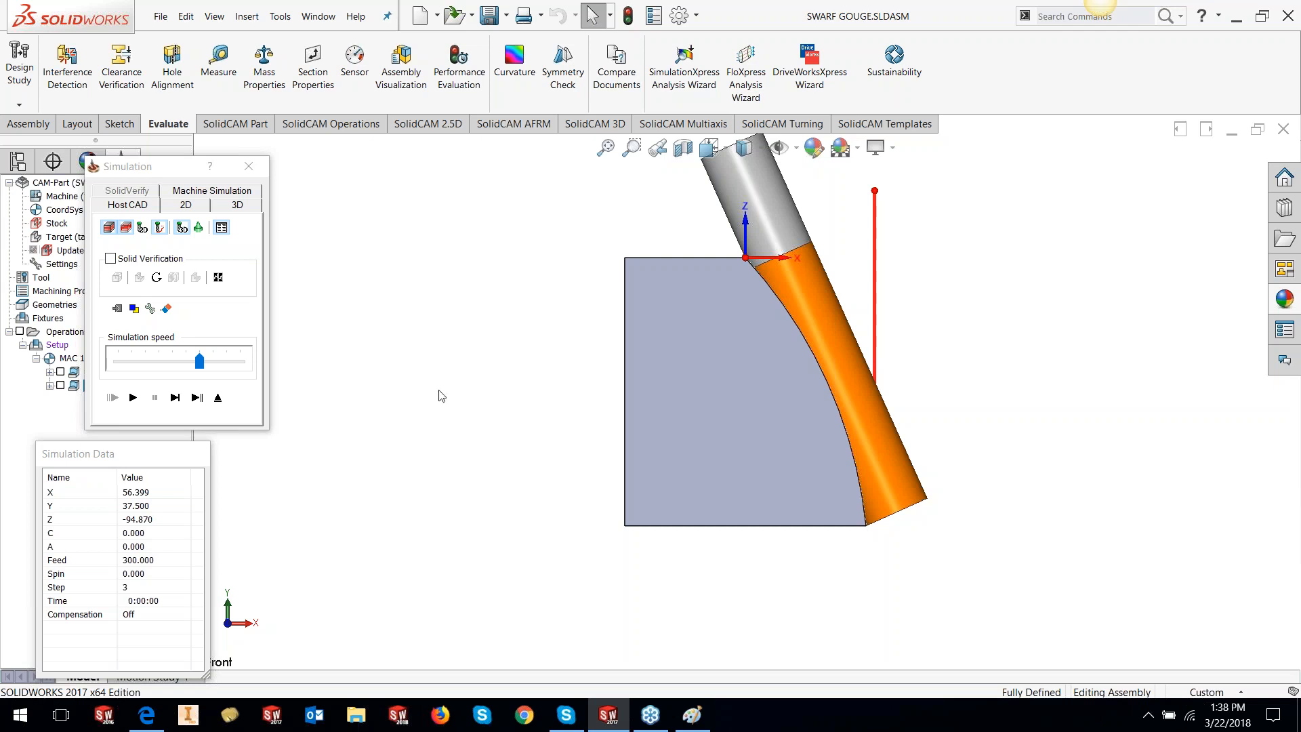
{"action": "left_click", "coordinate": [217, 397]}
Set SWRF_contour2's gouge check to swarf surfaces with Degouge collision handling
{"action": "right_click", "coordinate": [155, 392]}
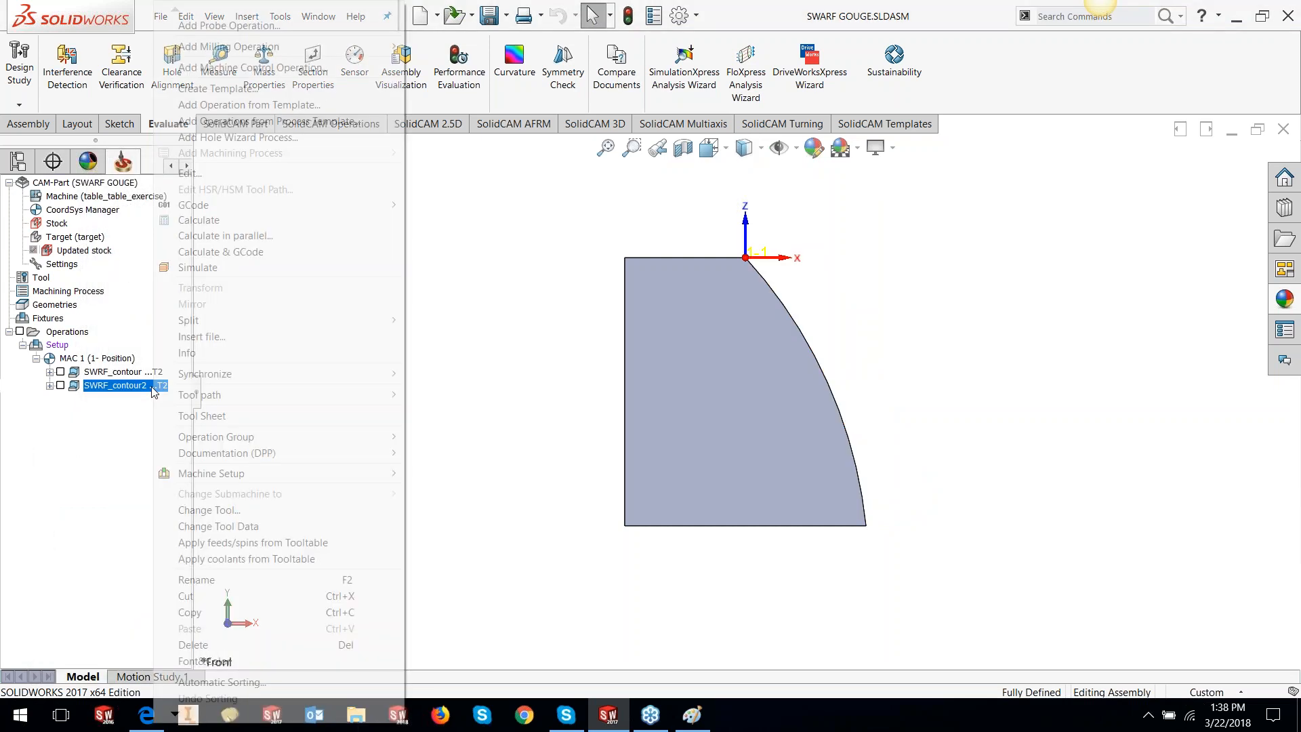
{"action": "left_click", "coordinate": [224, 174]}
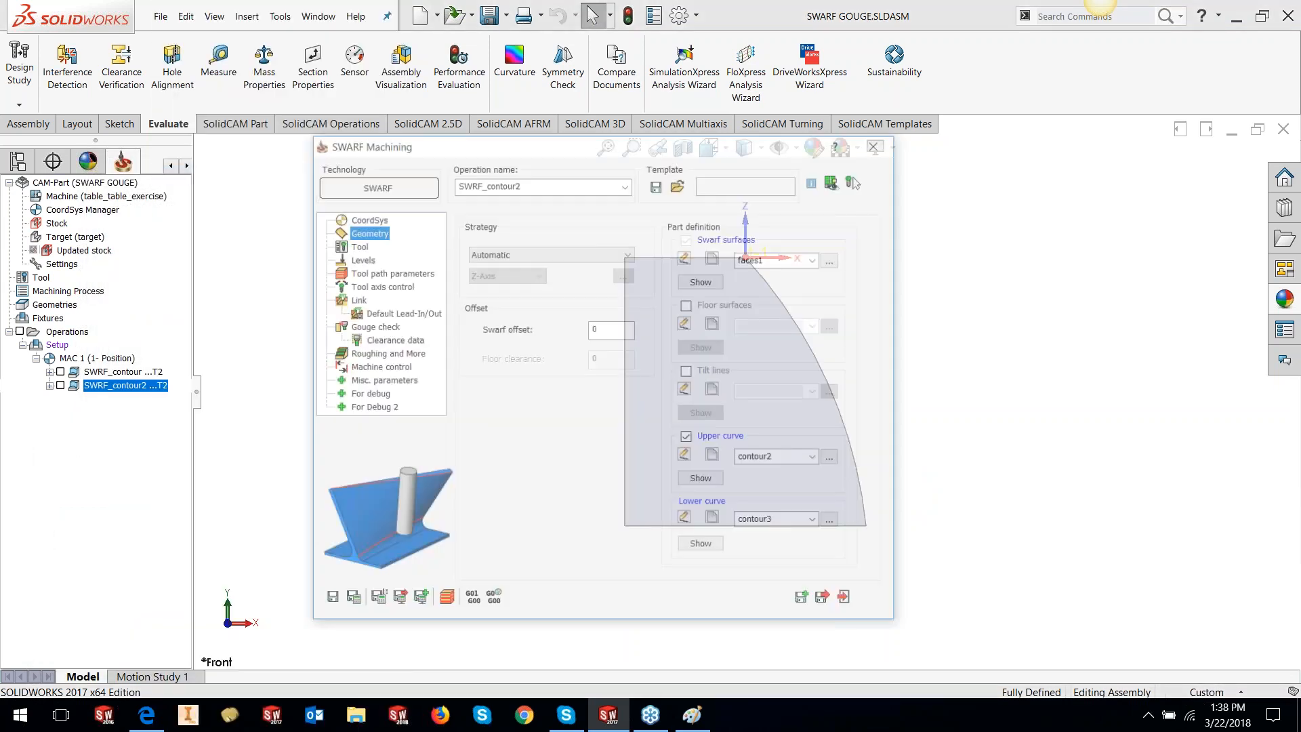
{"action": "left_click", "coordinate": [378, 328]}
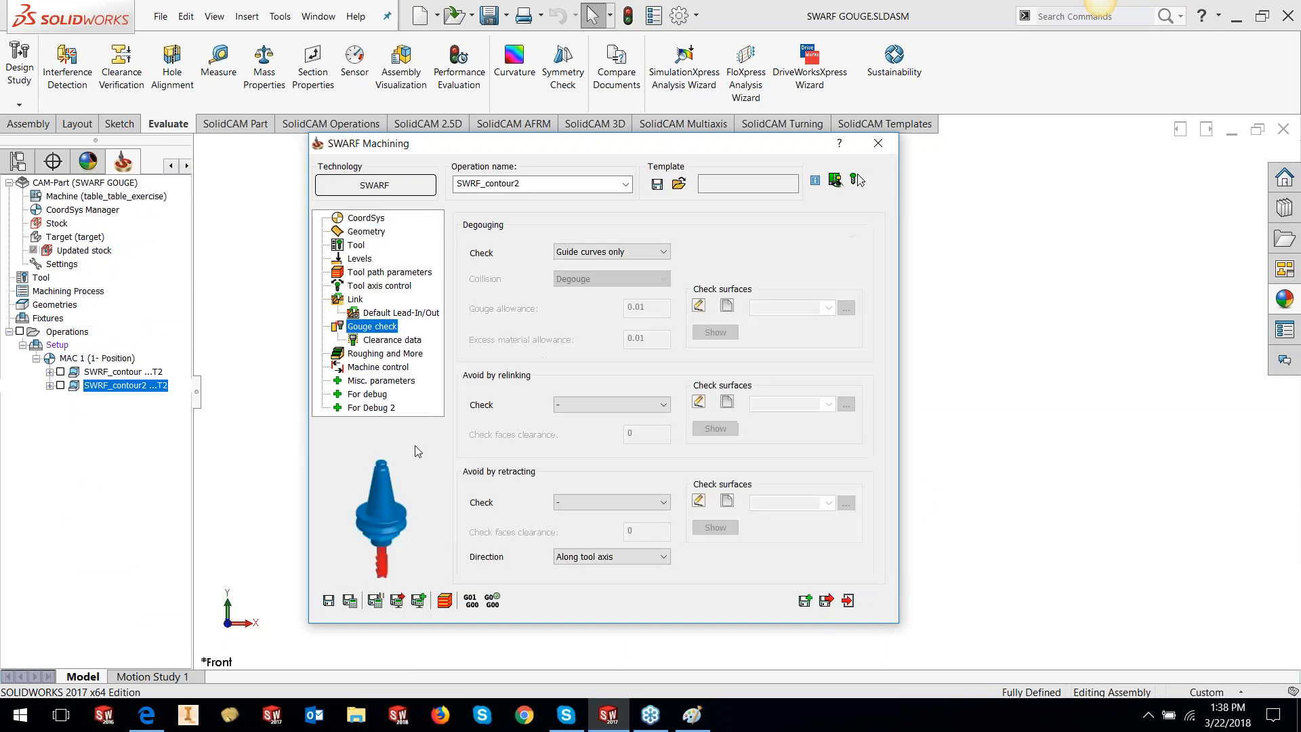
{"action": "left_click", "coordinate": [663, 256]}
{"action": "left_click", "coordinate": [642, 278]}
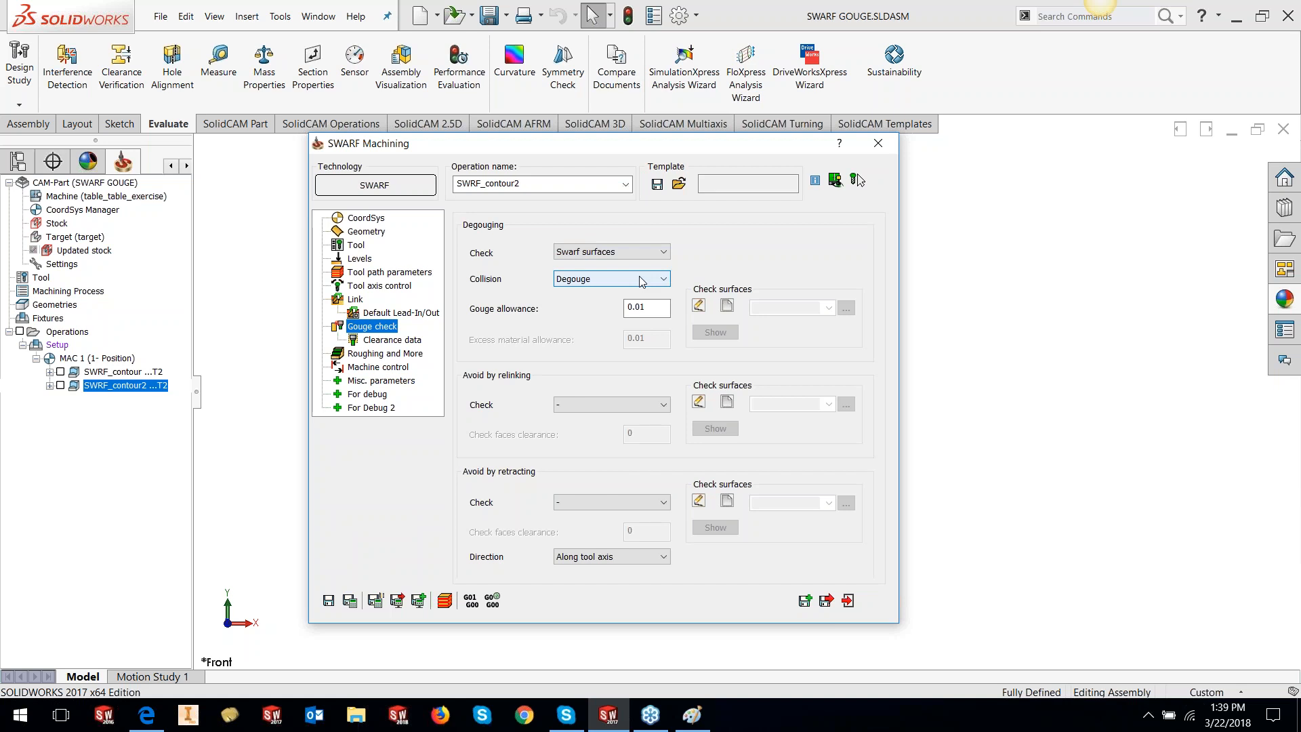
{"action": "left_click", "coordinate": [595, 280]}
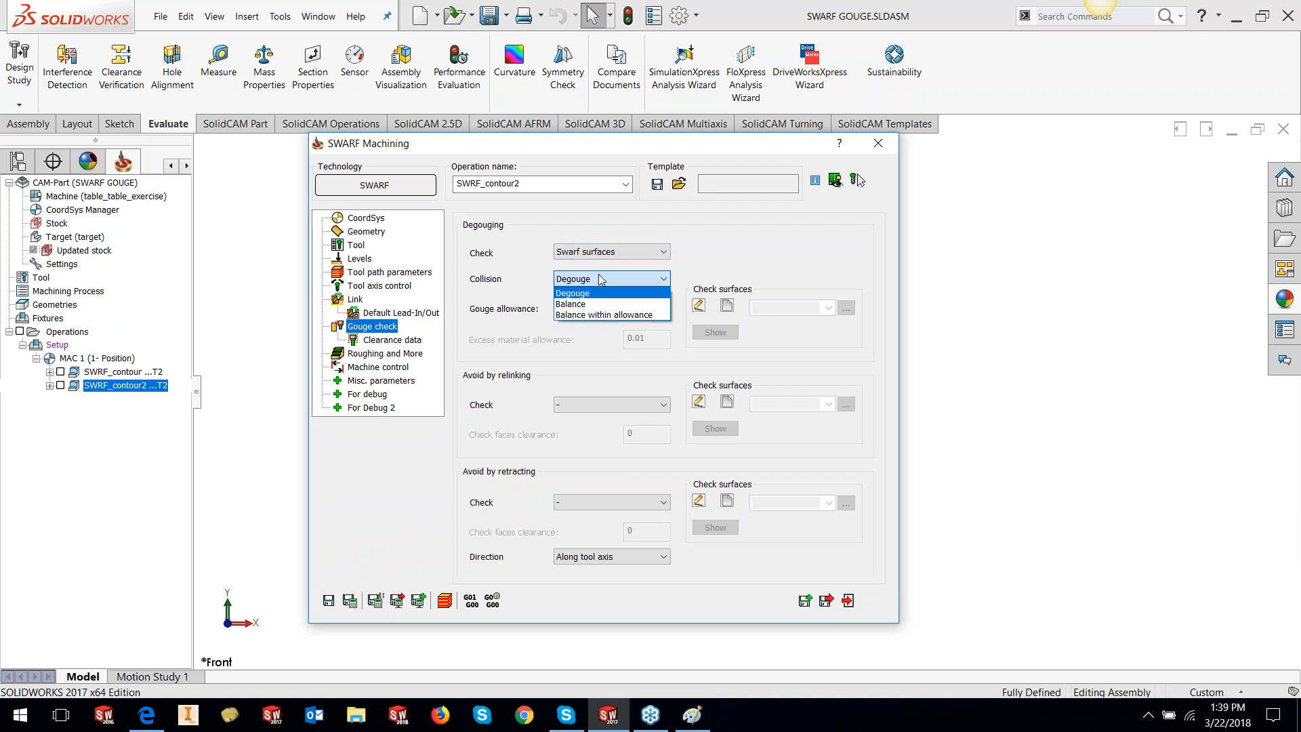
{"action": "left_click", "coordinate": [599, 218]}
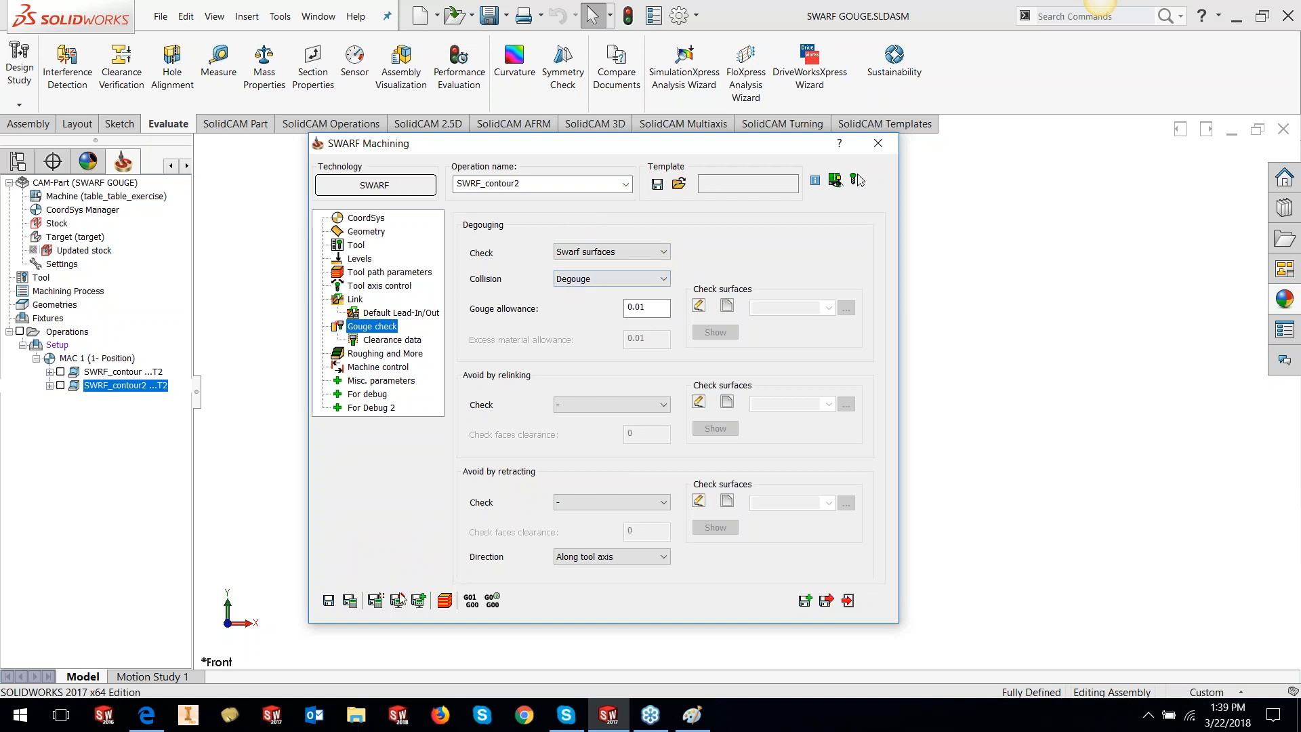
Save & Calculate, then simulate the toolpath to step 3
{"action": "left_click", "coordinate": [351, 602]}
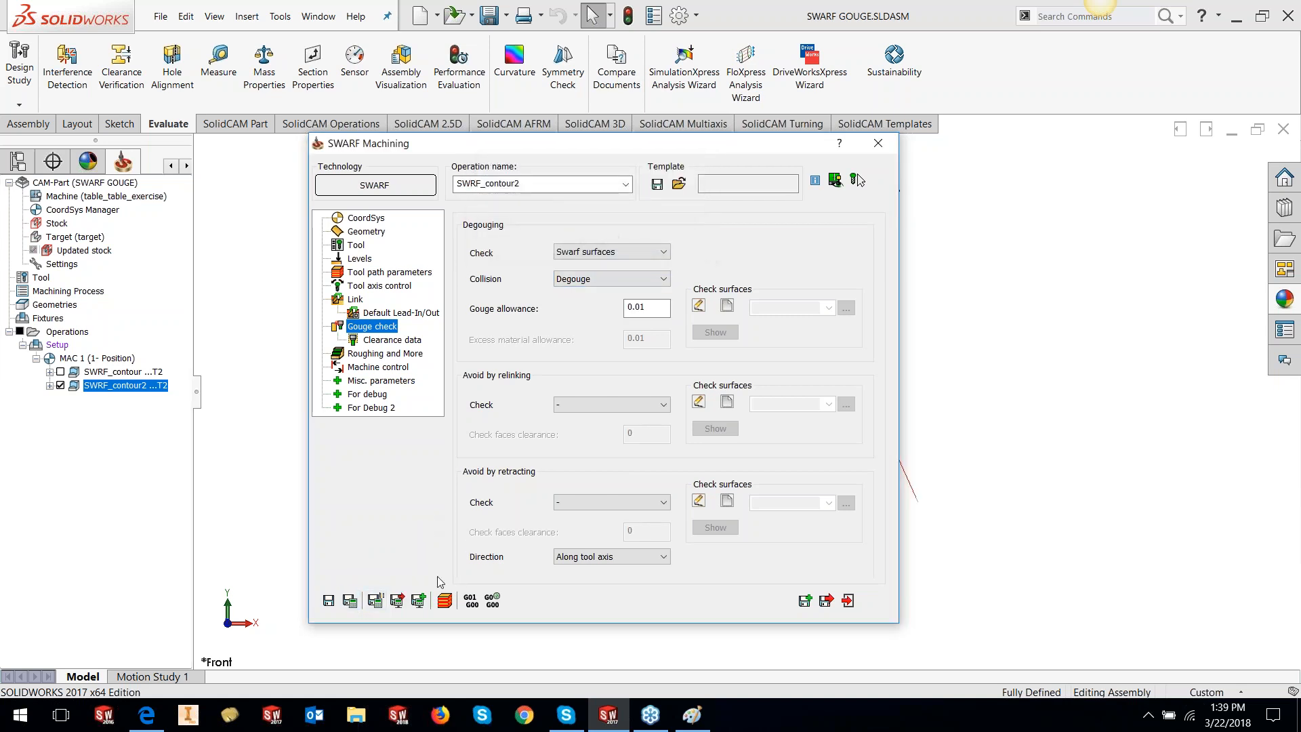
{"action": "left_click", "coordinate": [445, 602]}
{"action": "left_click", "coordinate": [176, 398]}
{"action": "left_click", "coordinate": [176, 398]}
{"action": "left_click", "coordinate": [176, 398]}
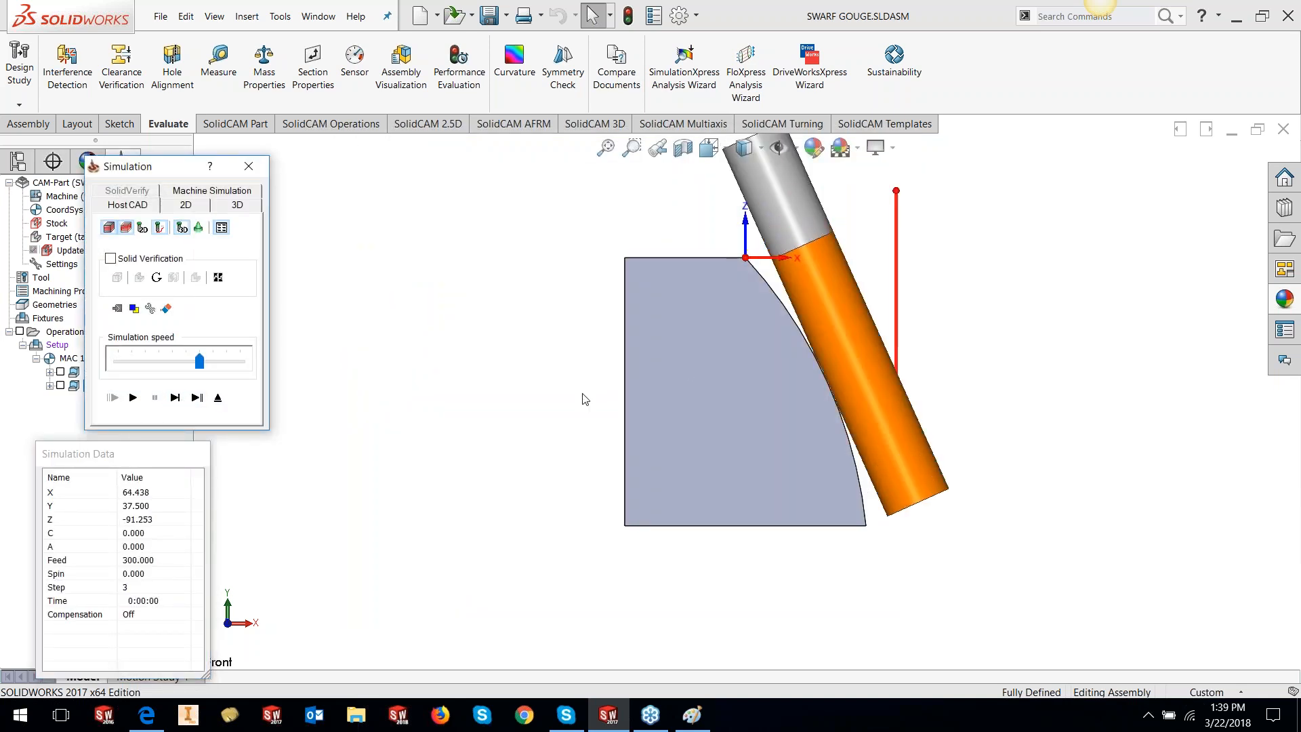
Zoom in on the tool-wall contact, zoom out, step to the retract at step 7, and exit
{"action": "scroll", "coordinate": [823, 397], "scroll_direction": "down", "scroll_amount": 5}
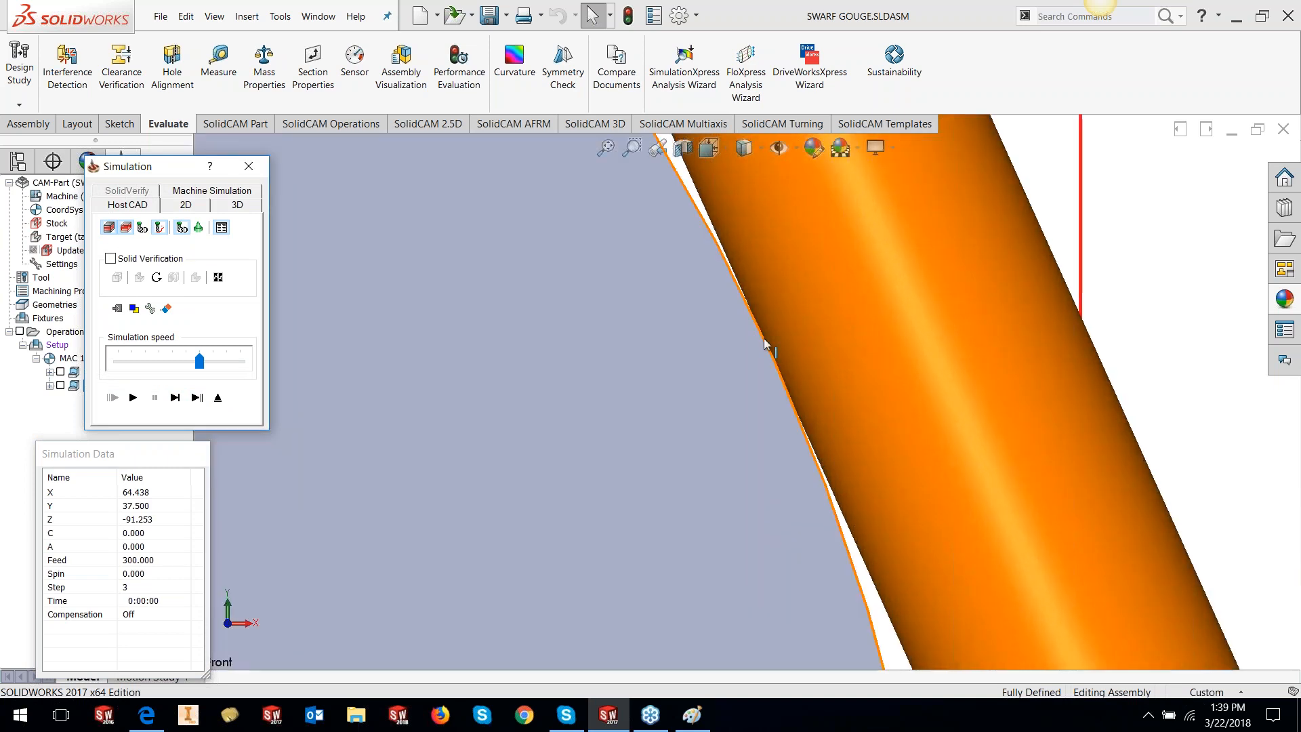
{"action": "scroll", "coordinate": [726, 421], "scroll_direction": "up", "scroll_amount": 5}
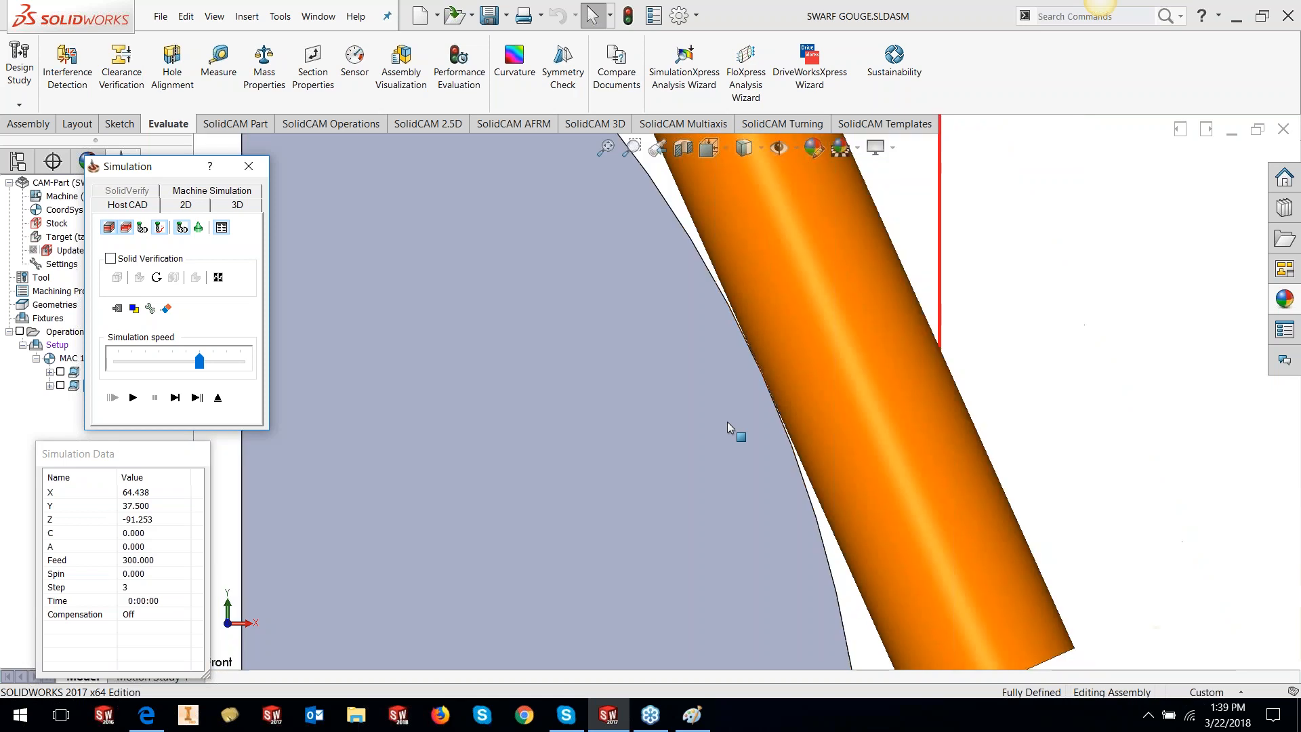
{"action": "scroll", "coordinate": [726, 422], "scroll_direction": "up", "scroll_amount": 1}
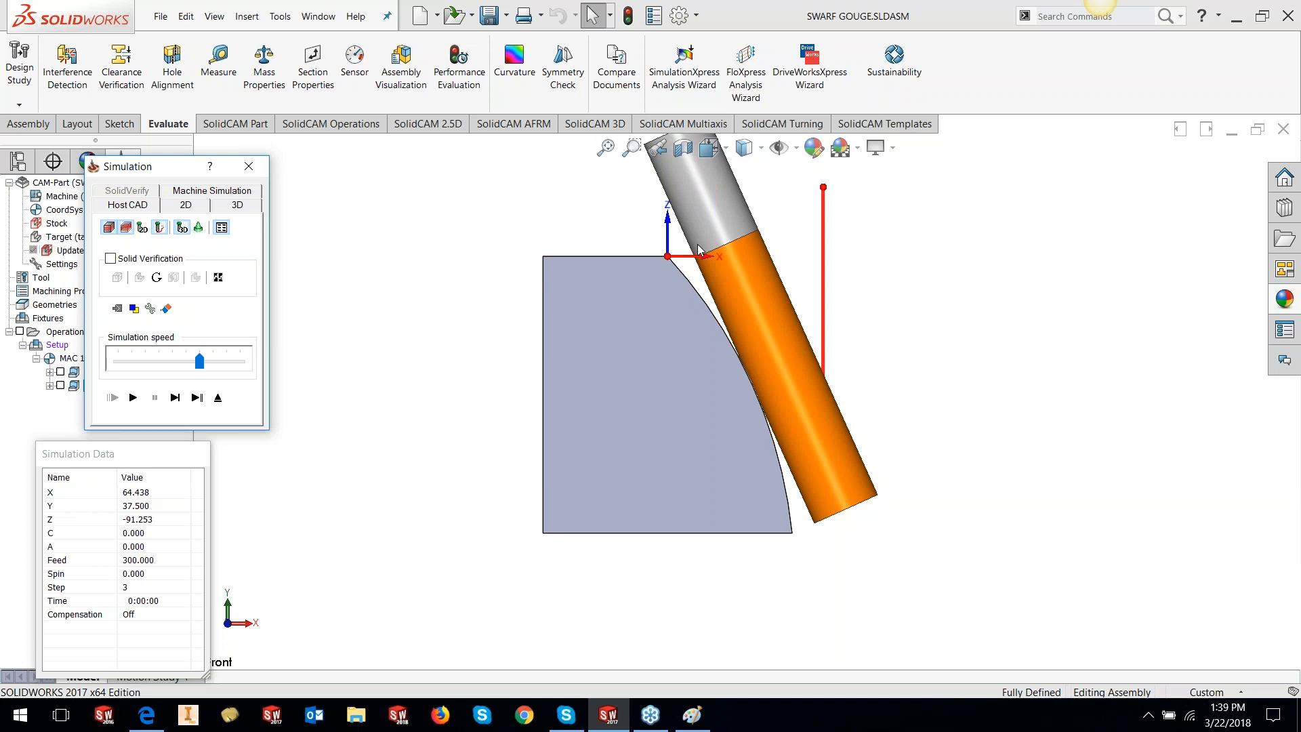
{"action": "left_click", "coordinate": [197, 397]}
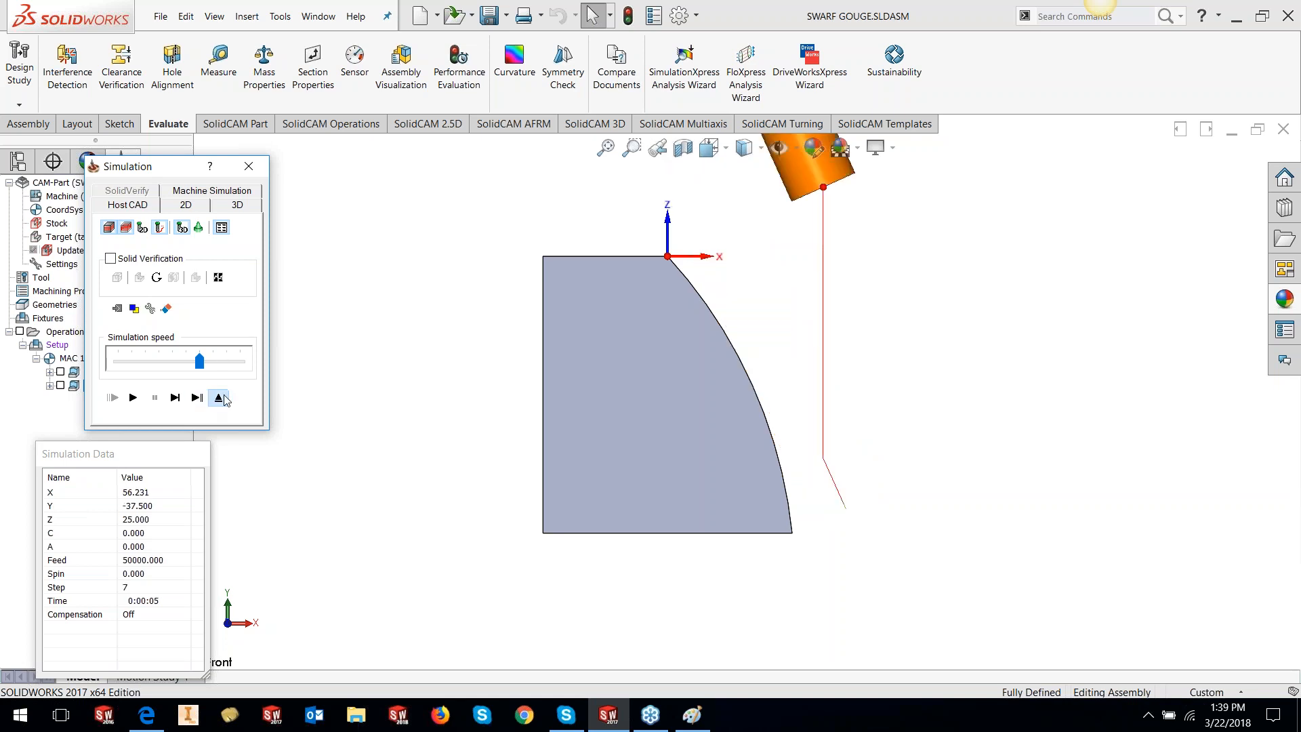
{"action": "left_click", "coordinate": [219, 397]}
Switch collision handling to Balance, recalculate, and simulate to step 2
{"action": "left_click", "coordinate": [596, 279]}
{"action": "left_click", "coordinate": [576, 305]}
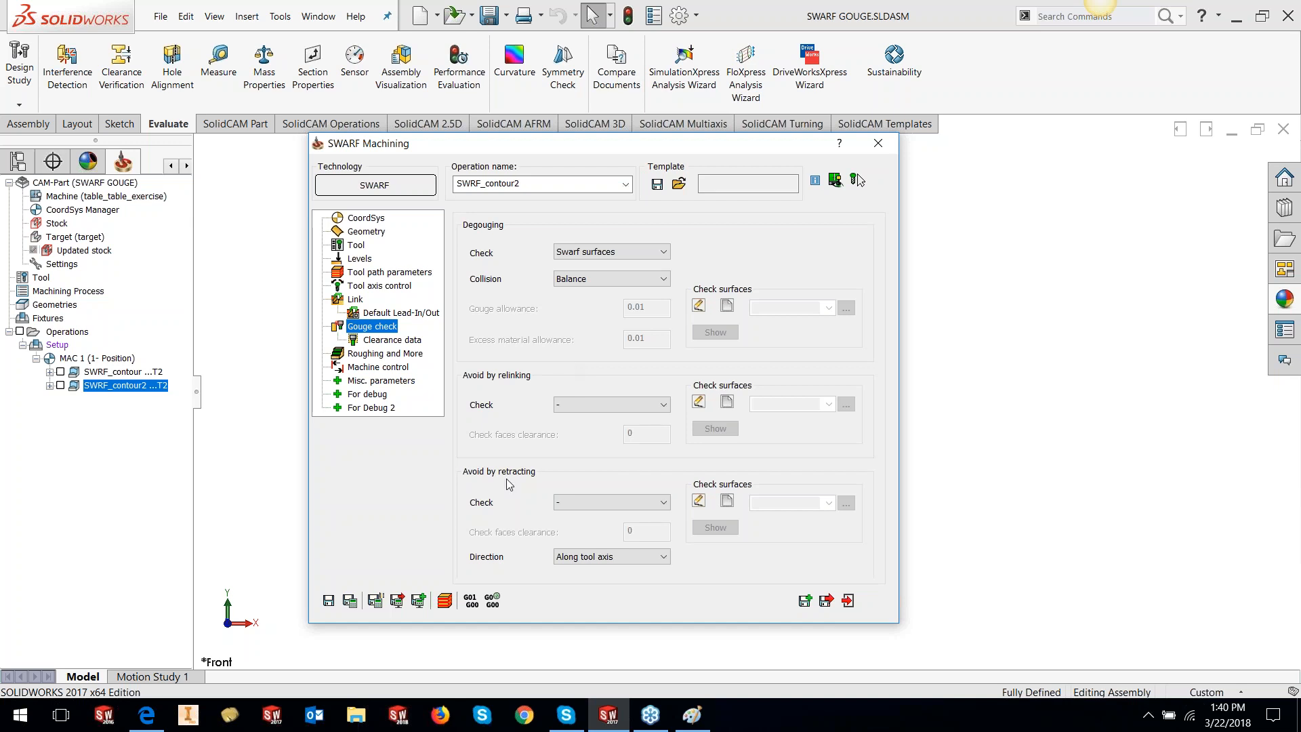
{"action": "left_click", "coordinate": [349, 600]}
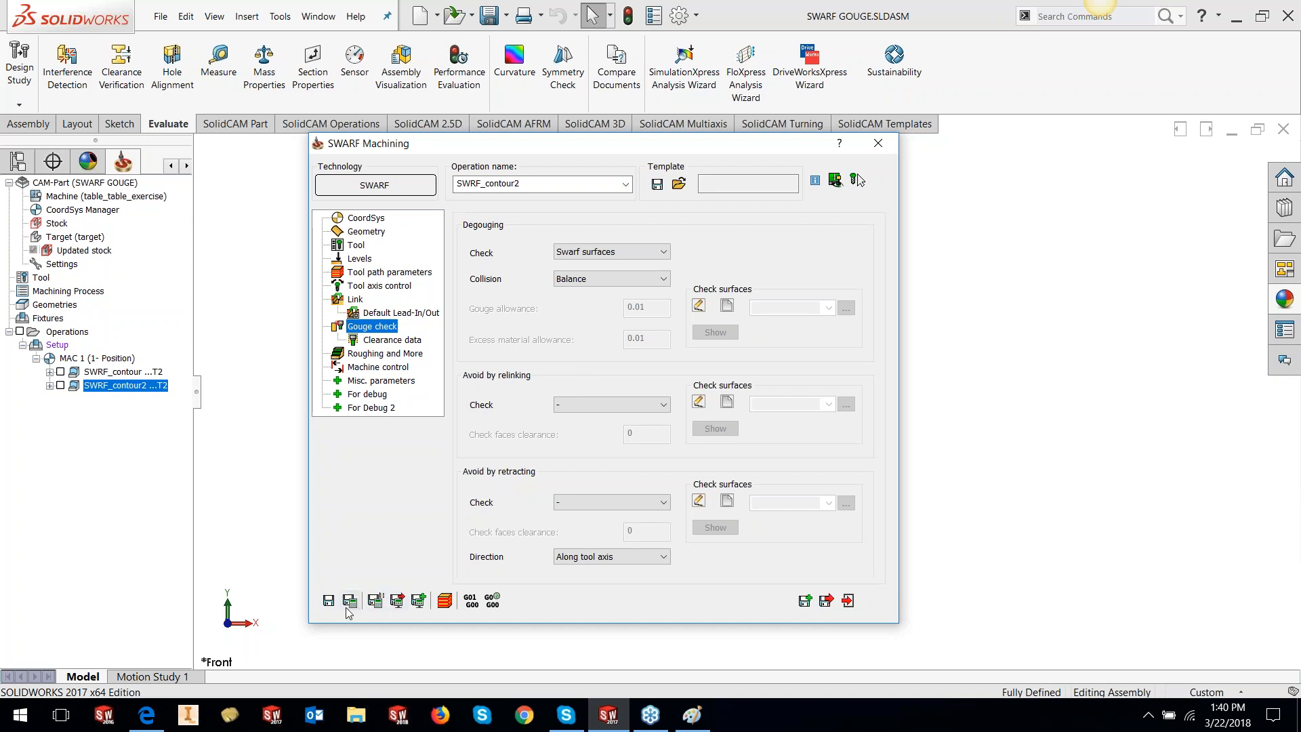
{"action": "left_click", "coordinate": [445, 600]}
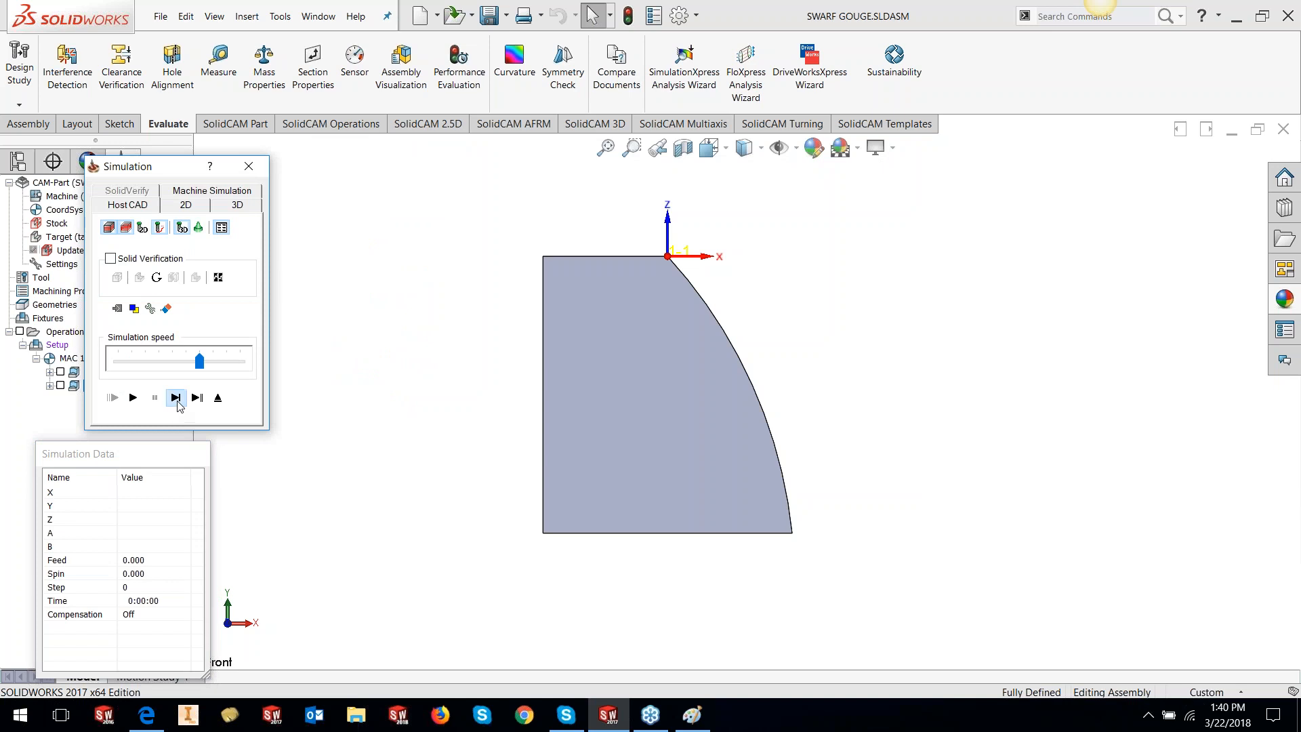
{"action": "left_click", "coordinate": [176, 398]}
{"action": "left_click", "coordinate": [177, 399]}
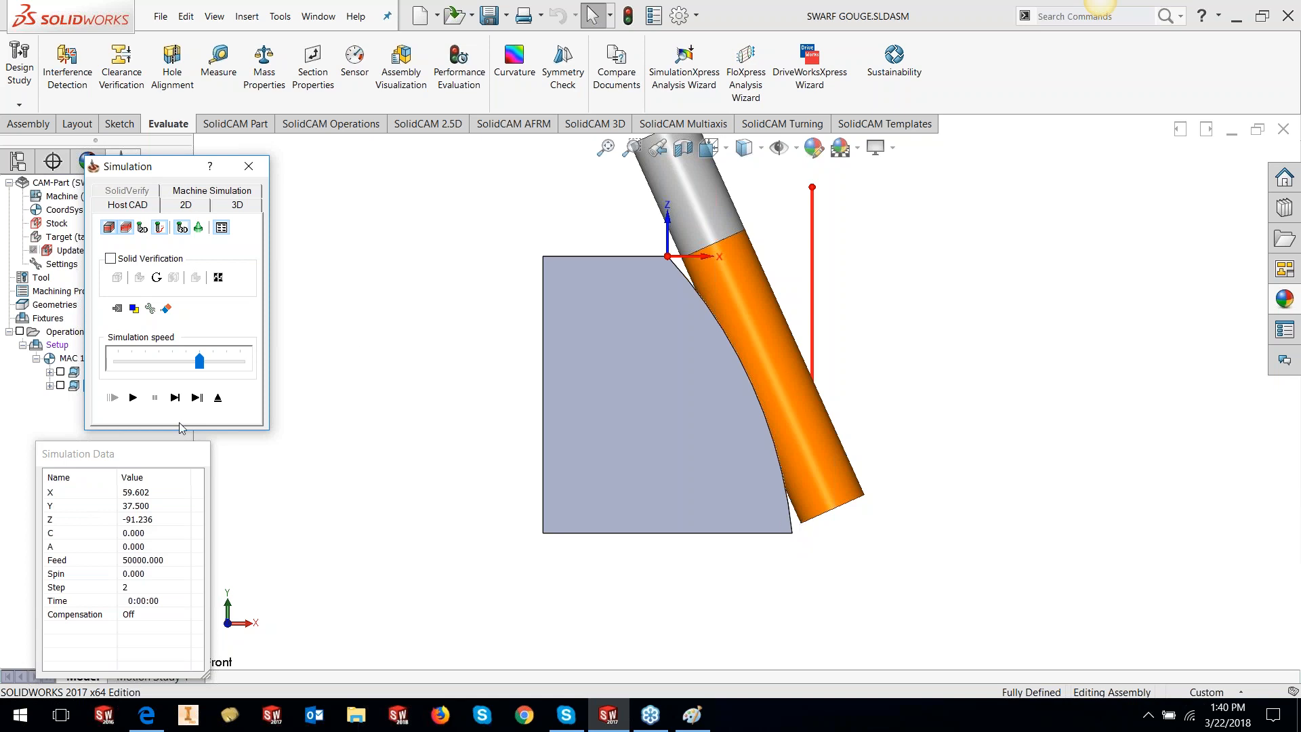
Exit the simulation and change collision handling to Balance within allowance
{"action": "left_click", "coordinate": [217, 398]}
{"action": "left_click", "coordinate": [623, 279]}
{"action": "left_click", "coordinate": [614, 305]}
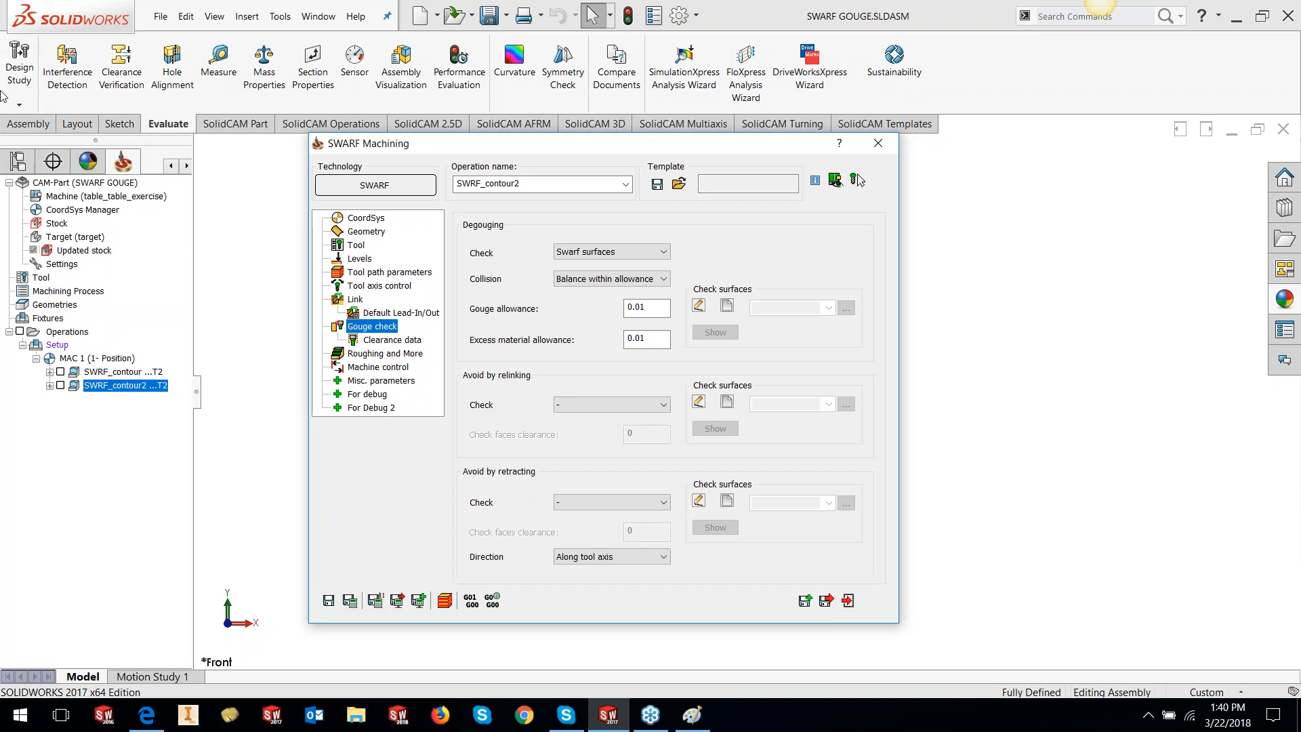
Set gouge allowance to 1 and excess material allowance to 5
{"action": "double_click", "coordinate": [644, 307]}
{"action": "type", "text": "1"}
{"action": "key", "text": "Tab"}
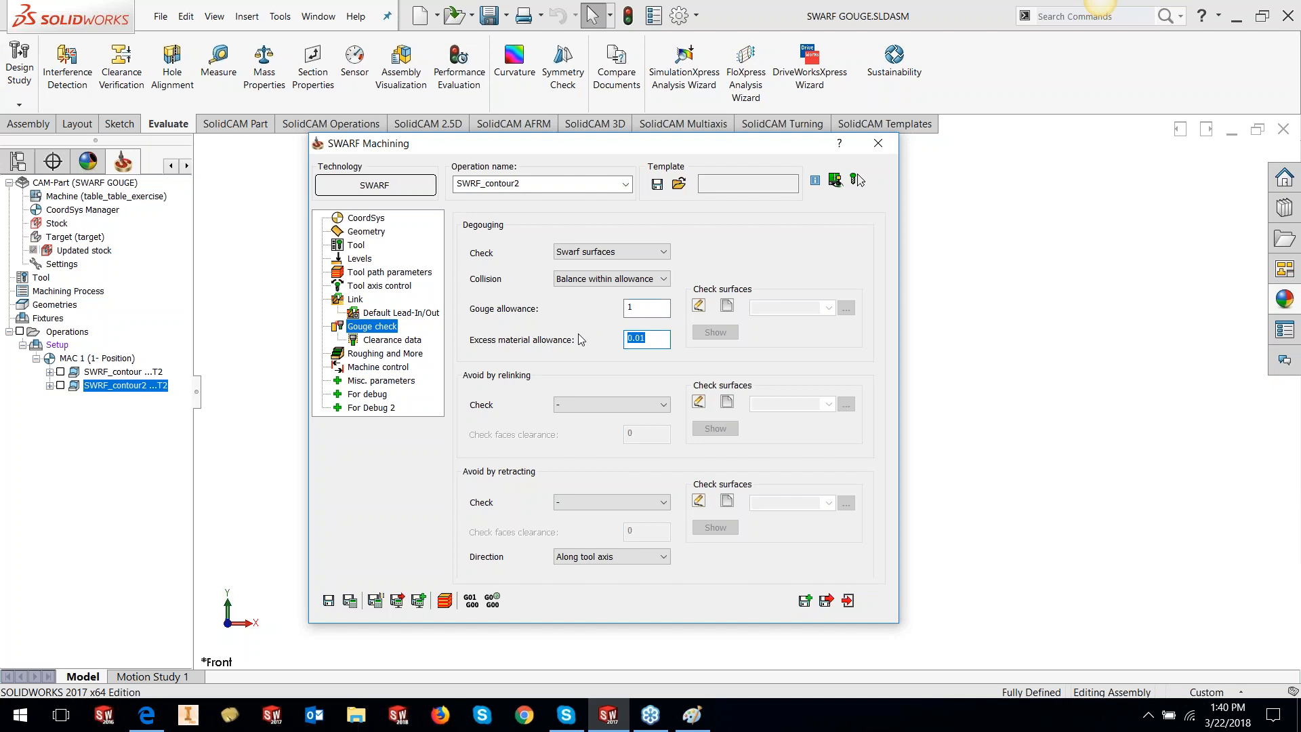
{"action": "type", "text": "5"}
Recalculate the toolpath and simulate it, stepping down the curved wall to step 4
{"action": "left_click", "coordinate": [350, 600]}
{"action": "left_click", "coordinate": [445, 600]}
{"action": "left_click", "coordinate": [174, 399]}
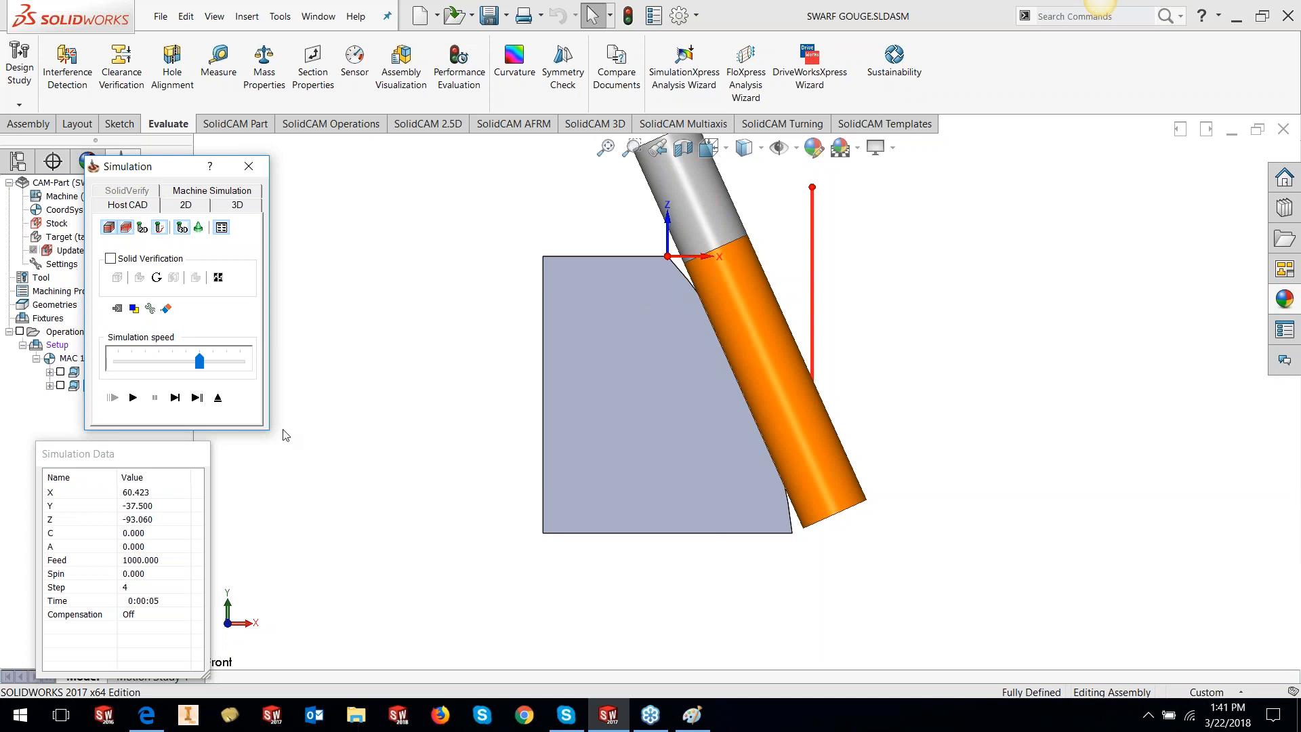
Exit the simulation and set the gouge Check to Guide curves only
{"action": "left_click", "coordinate": [217, 398]}
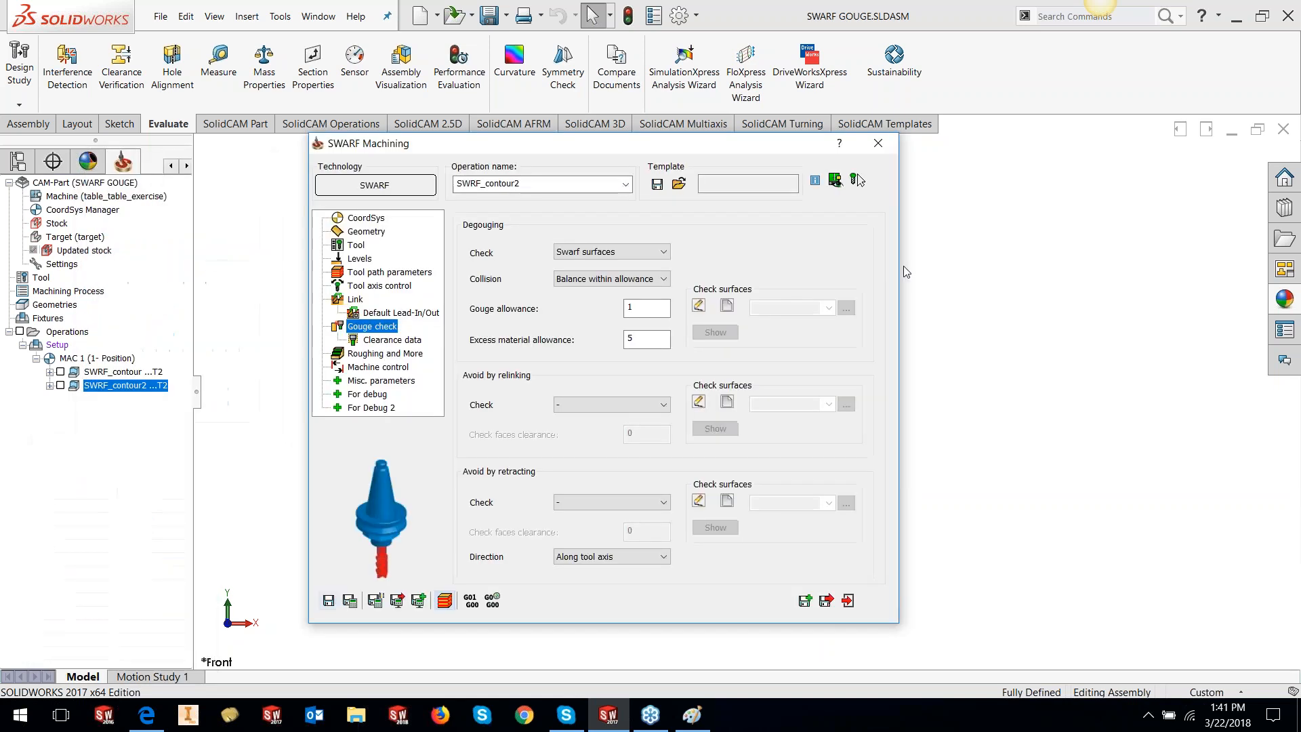
{"action": "left_click", "coordinate": [602, 255]}
{"action": "left_click", "coordinate": [602, 266]}
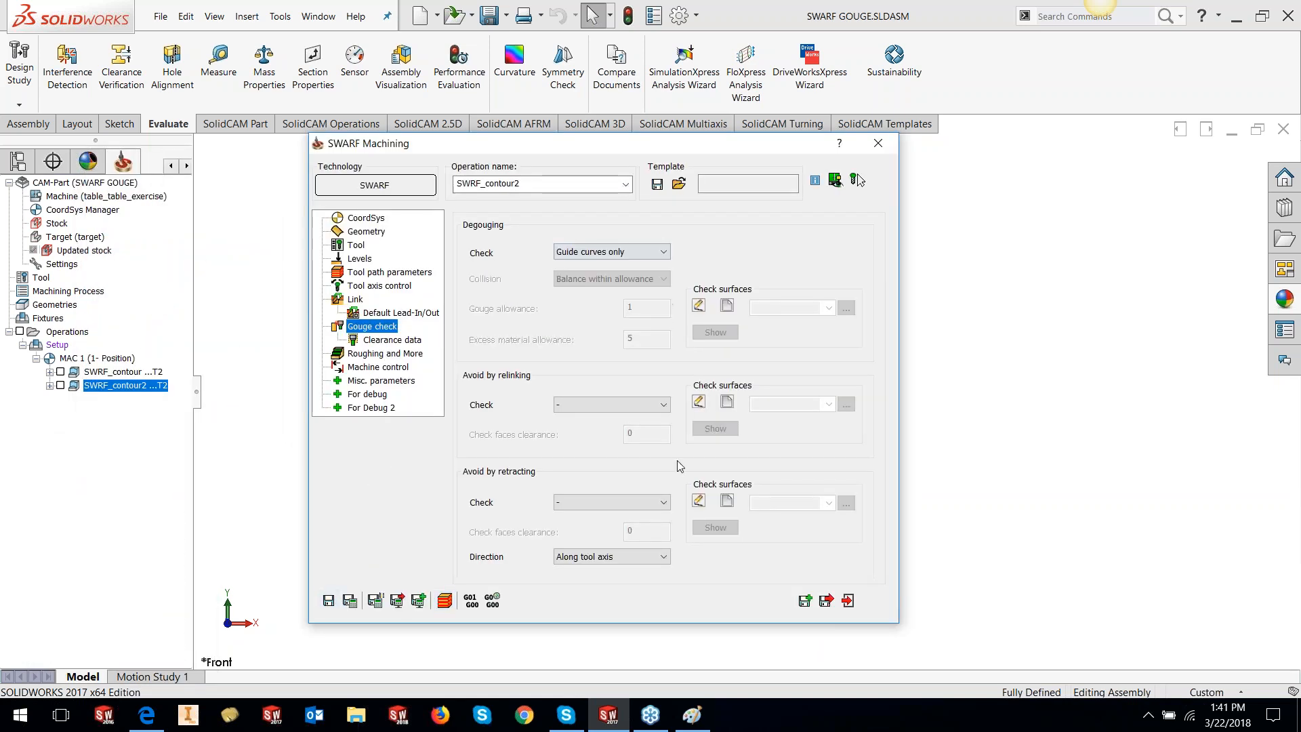
Set roughing to 10 slices, Step from bottom pattern, following surface topology
{"action": "left_click", "coordinate": [365, 357]}
{"action": "double_click", "coordinate": [608, 296]}
{"action": "type", "text": "10"}
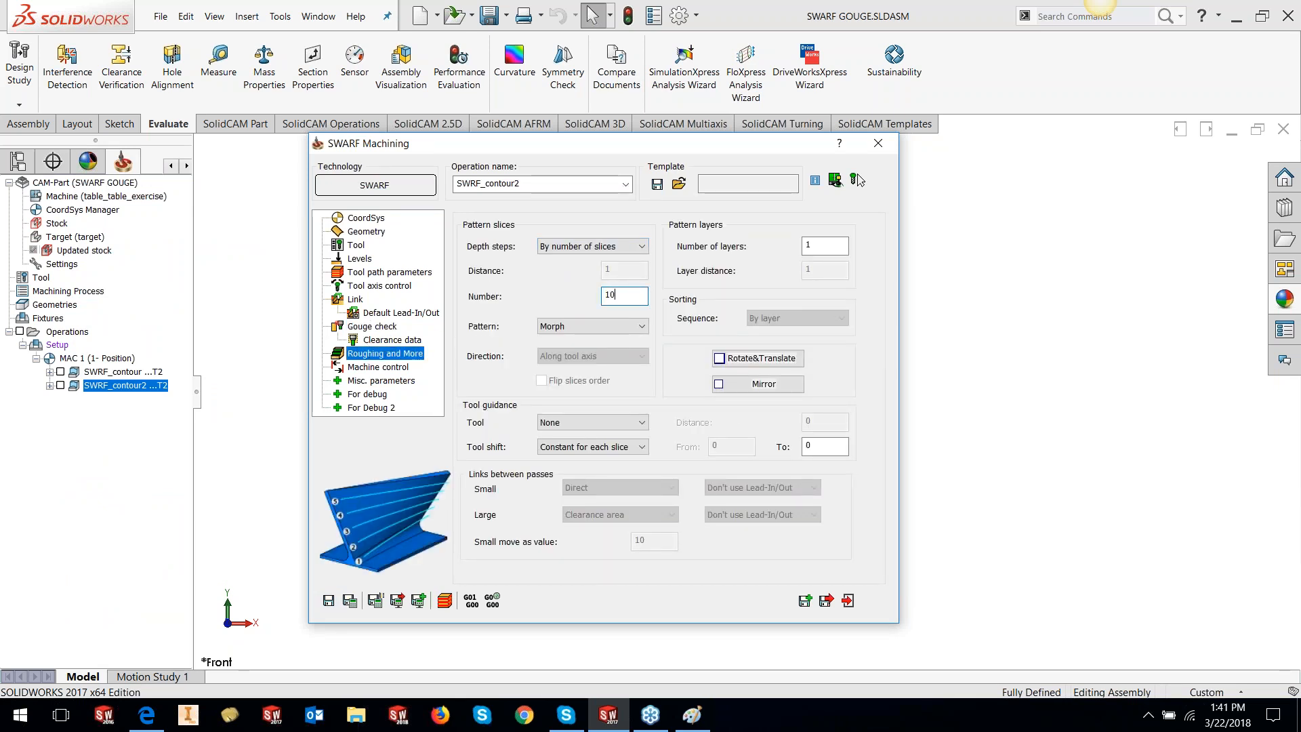
{"action": "left_click", "coordinate": [618, 329]}
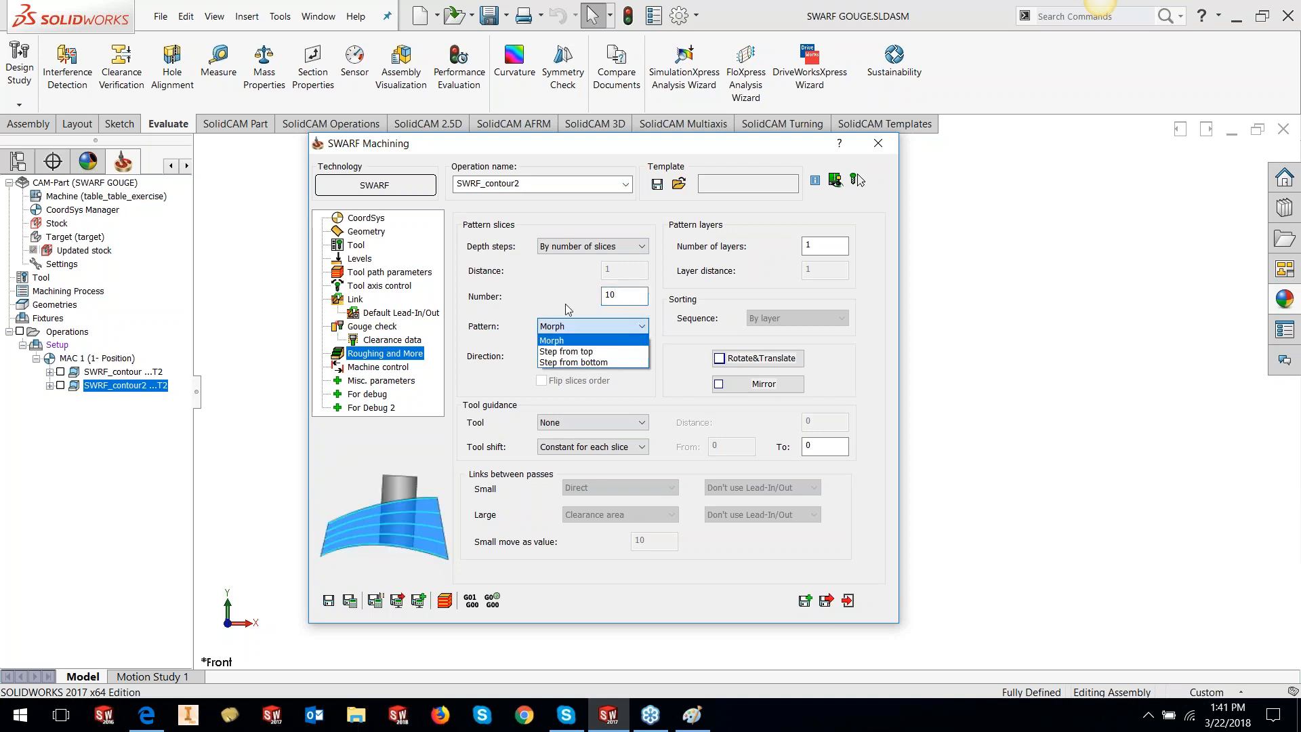
{"action": "left_click", "coordinate": [576, 362]}
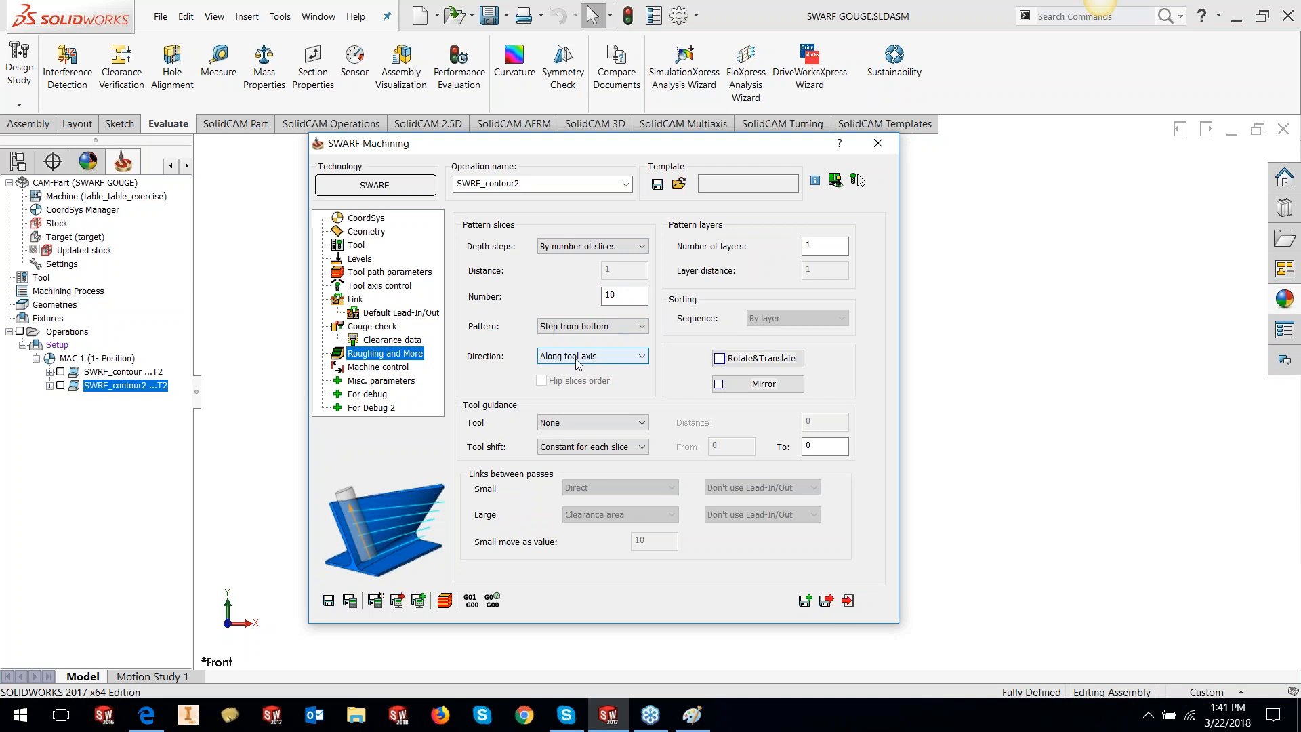
{"action": "left_click", "coordinate": [575, 359]}
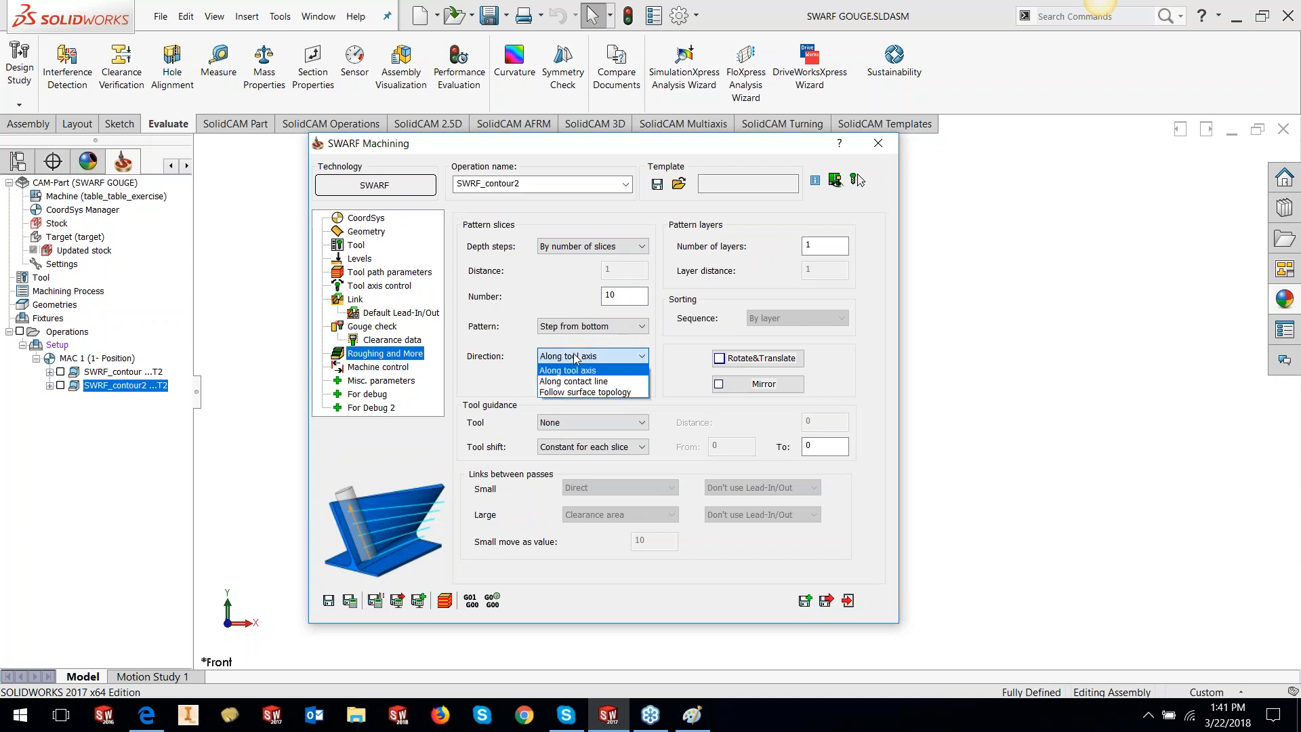
{"action": "left_click", "coordinate": [581, 392]}
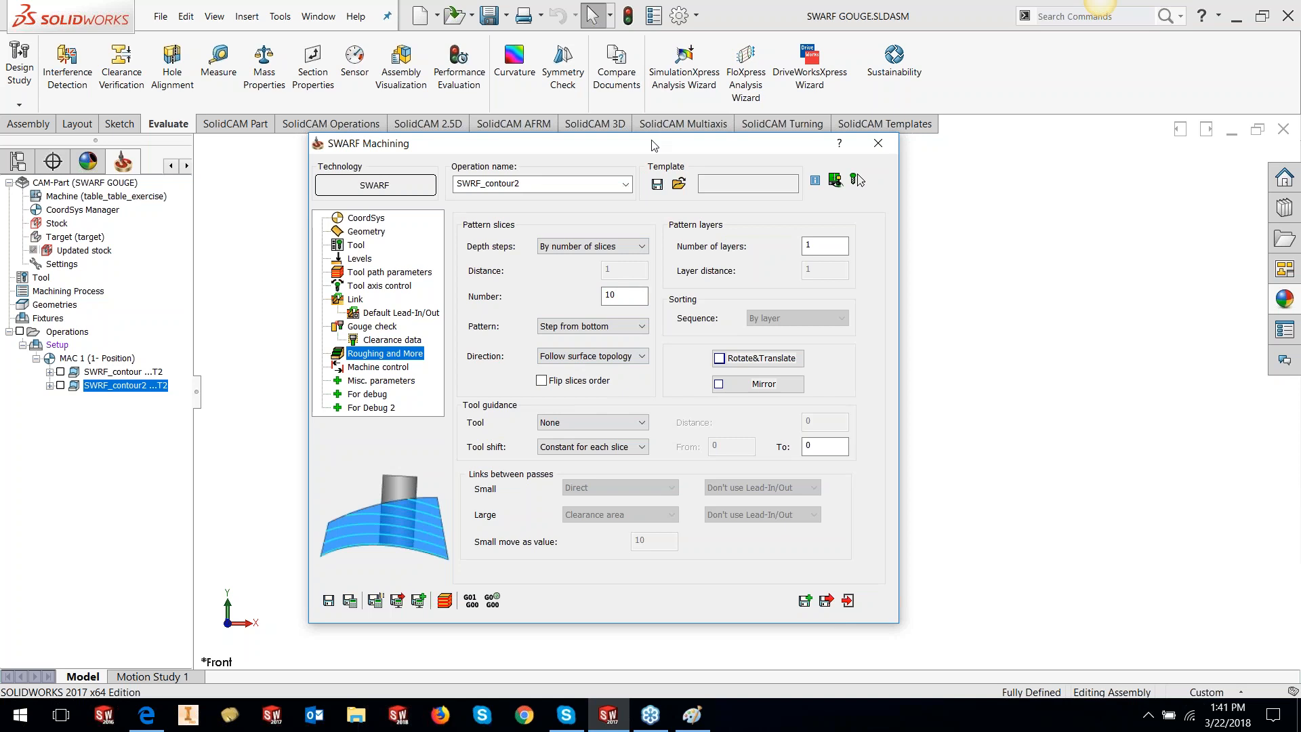
Recalculate the toolpath and simulate it to step 3
{"action": "left_click_drag", "start_coordinate": [654, 145], "coordinate": [291, 158]}
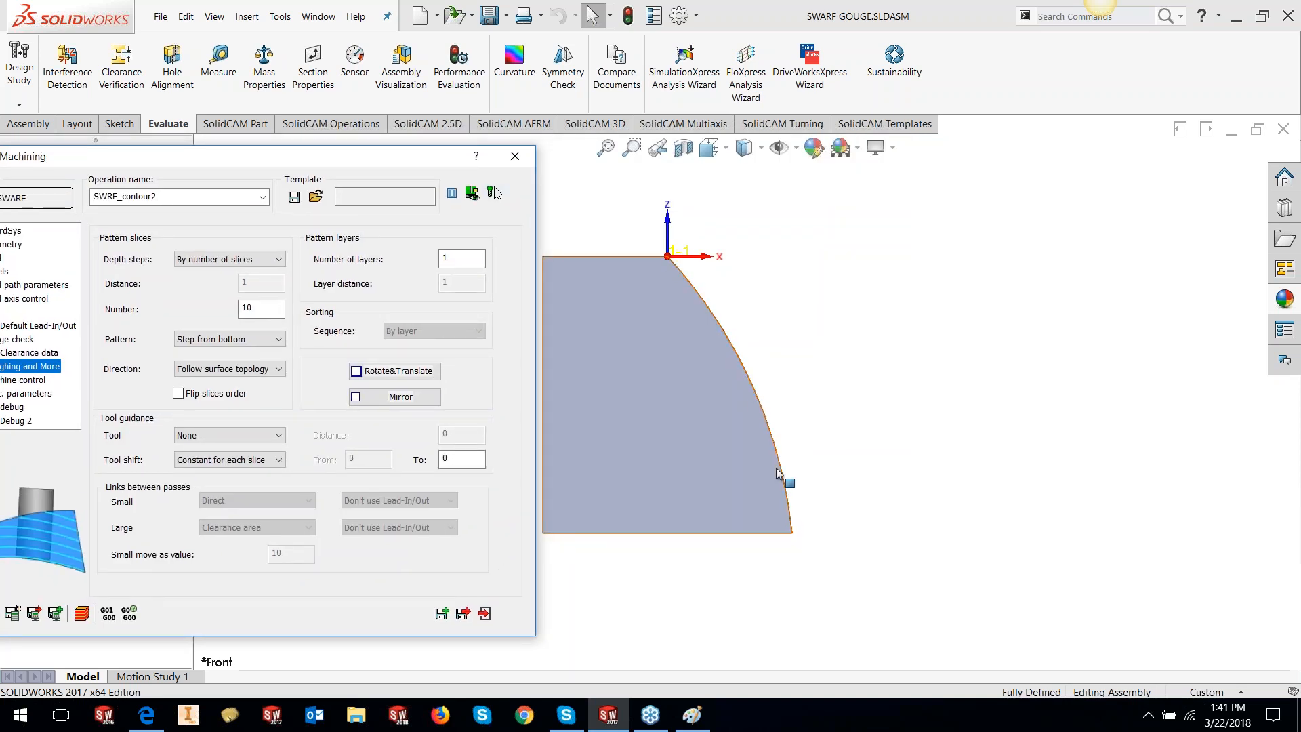
{"action": "left_click_drag", "start_coordinate": [305, 166], "coordinate": [575, 152]}
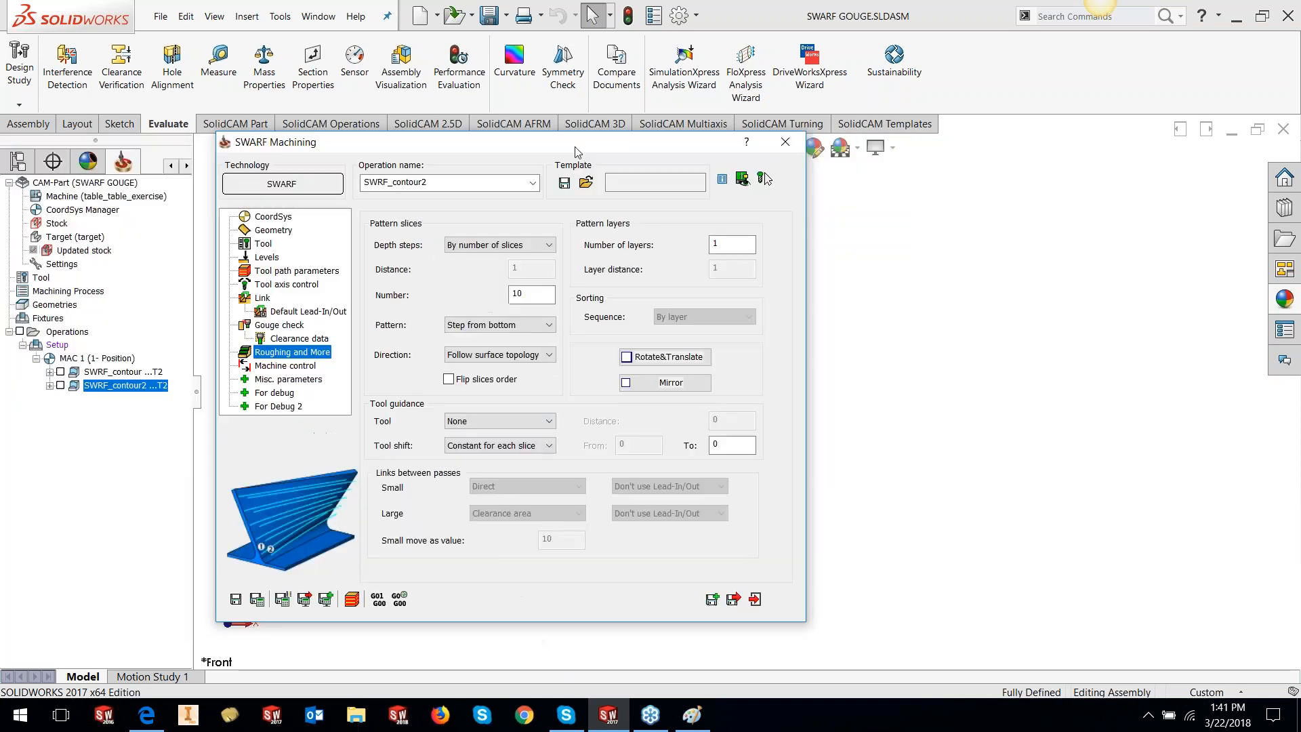
{"action": "left_click", "coordinate": [257, 598]}
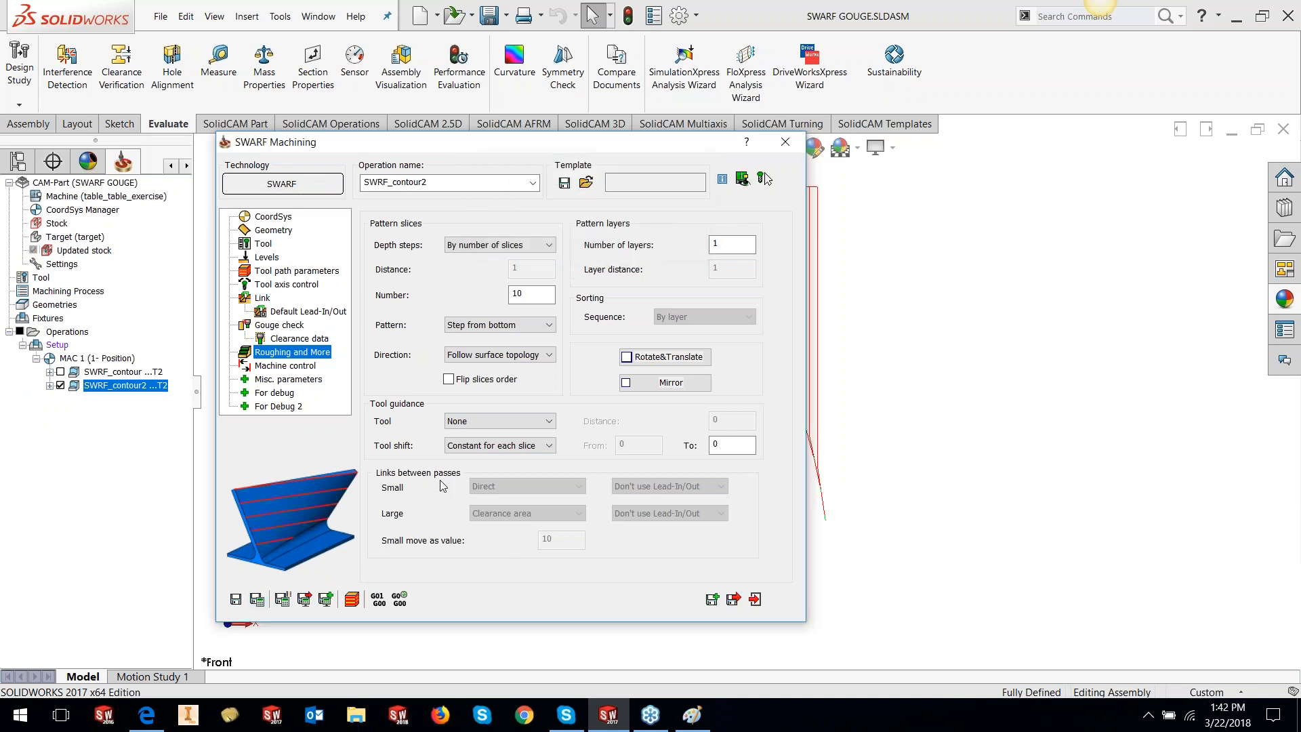
{"action": "left_click", "coordinate": [351, 599]}
{"action": "left_click", "coordinate": [174, 398]}
Step the SWRF_contour2 simulation move by move through the roughing slices down the curved wall
{"action": "left_click", "coordinate": [175, 397]}
{"action": "left_click", "coordinate": [174, 398]}
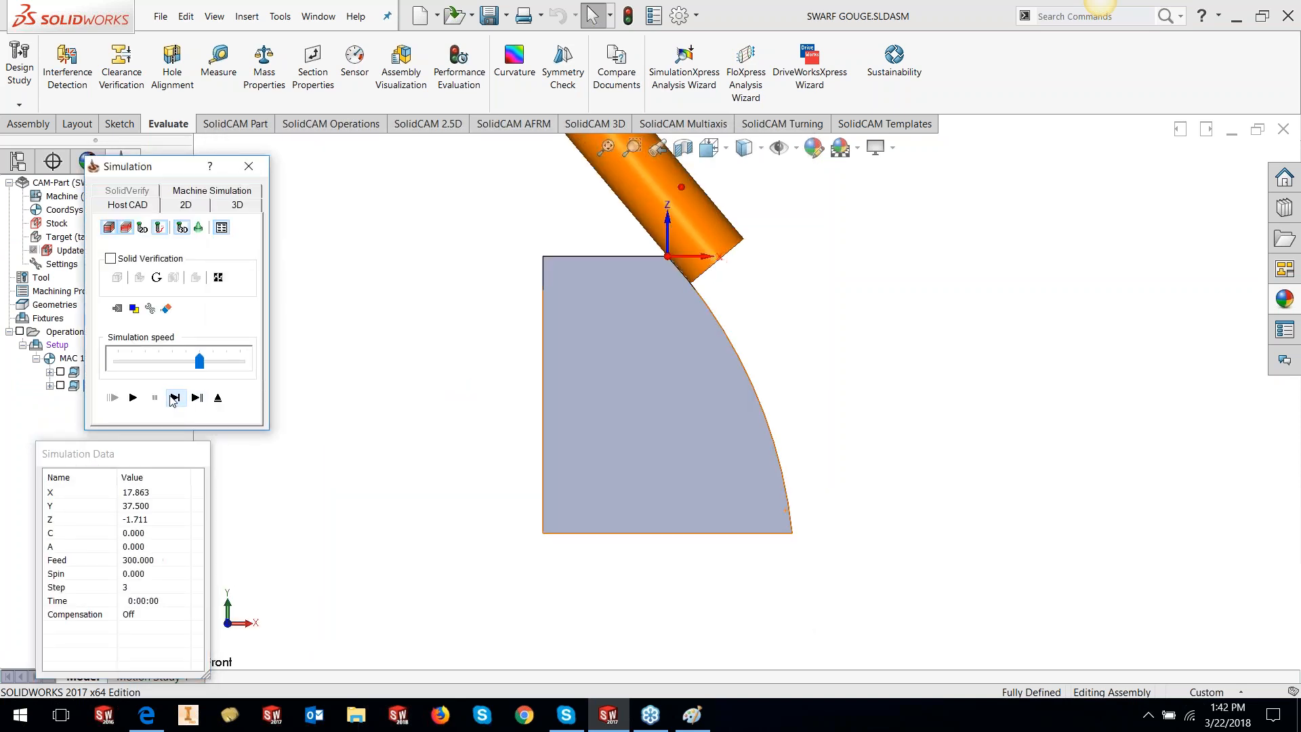
{"action": "left_click", "coordinate": [174, 397]}
{"action": "left_click", "coordinate": [172, 401]}
{"action": "left_click", "coordinate": [172, 400]}
{"action": "left_click", "coordinate": [172, 401]}
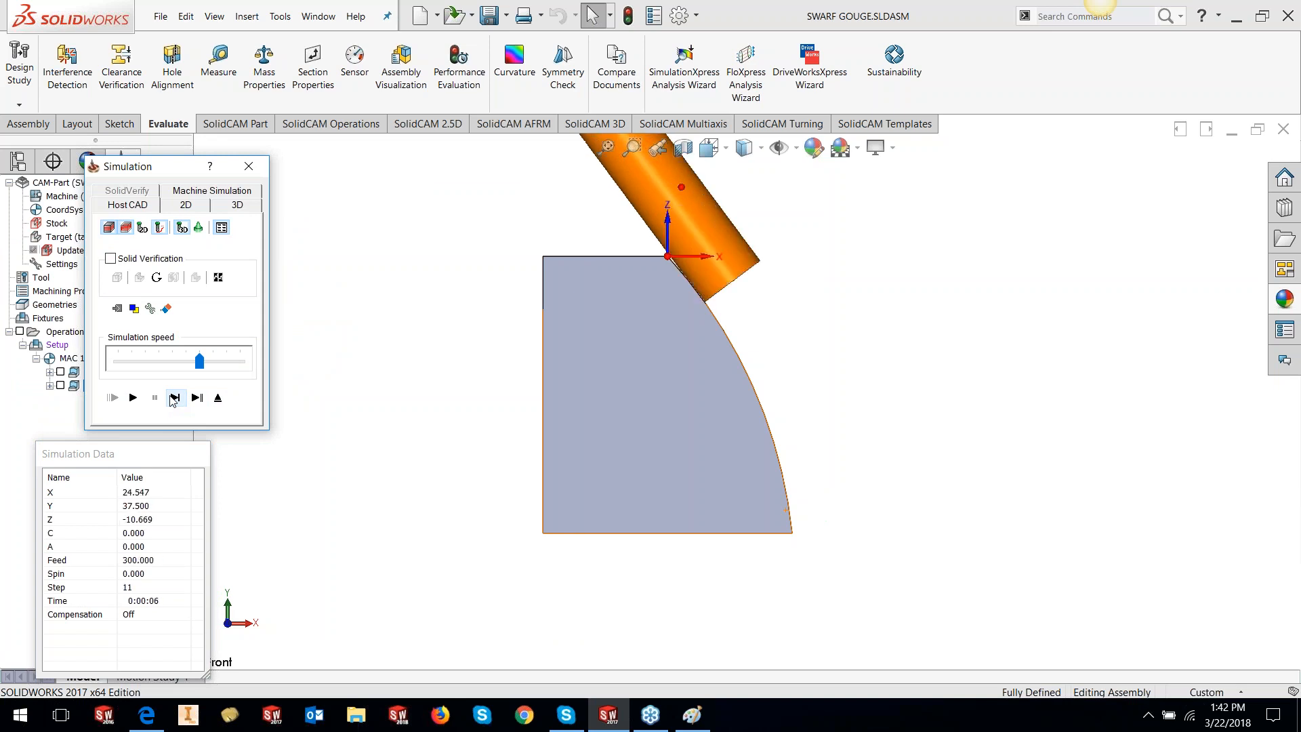
{"action": "left_click", "coordinate": [172, 400]}
{"action": "left_click", "coordinate": [172, 400]}
{"action": "left_click", "coordinate": [172, 400]}
{"action": "left_click", "coordinate": [172, 400]}
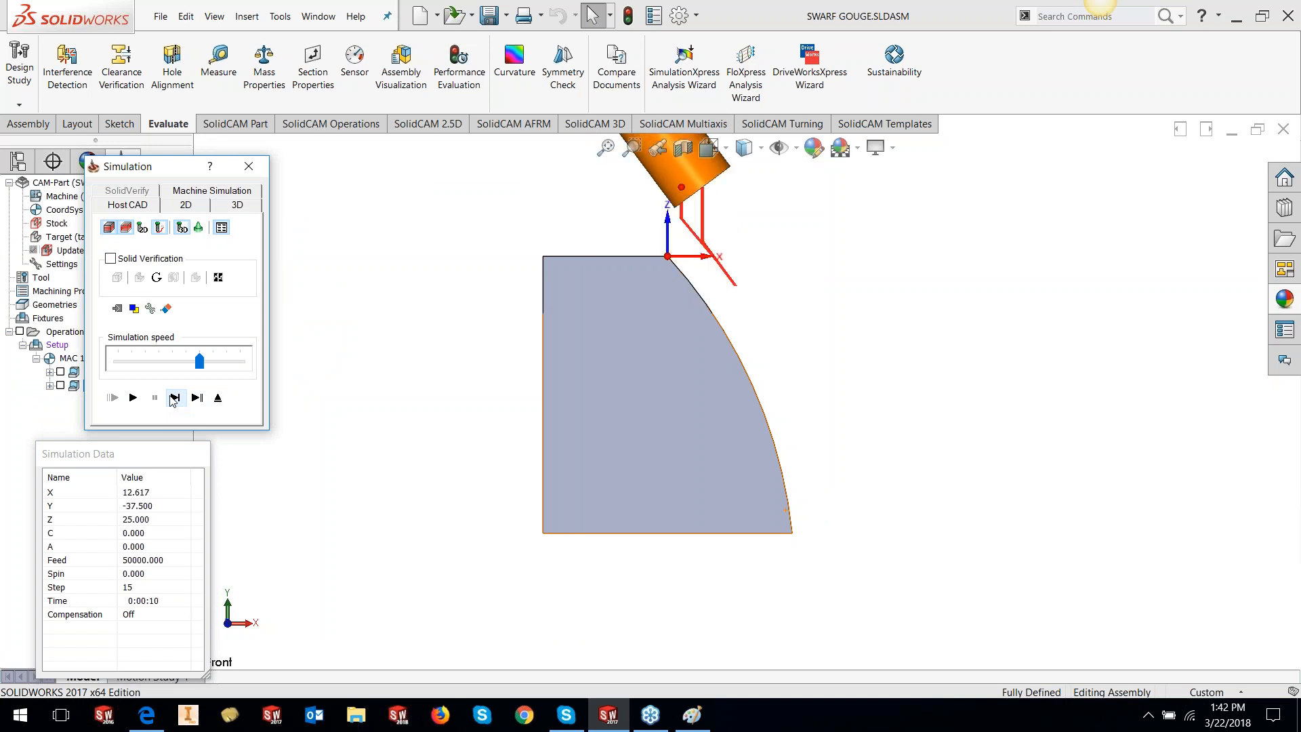
{"action": "left_click", "coordinate": [174, 398]}
{"action": "left_click", "coordinate": [174, 398]}
{"action": "left_click", "coordinate": [174, 398]}
{"action": "left_click", "coordinate": [174, 398]}
{"action": "left_click", "coordinate": [174, 397]}
{"action": "left_click", "coordinate": [174, 397]}
{"action": "left_click", "coordinate": [174, 398]}
{"action": "left_click", "coordinate": [174, 398]}
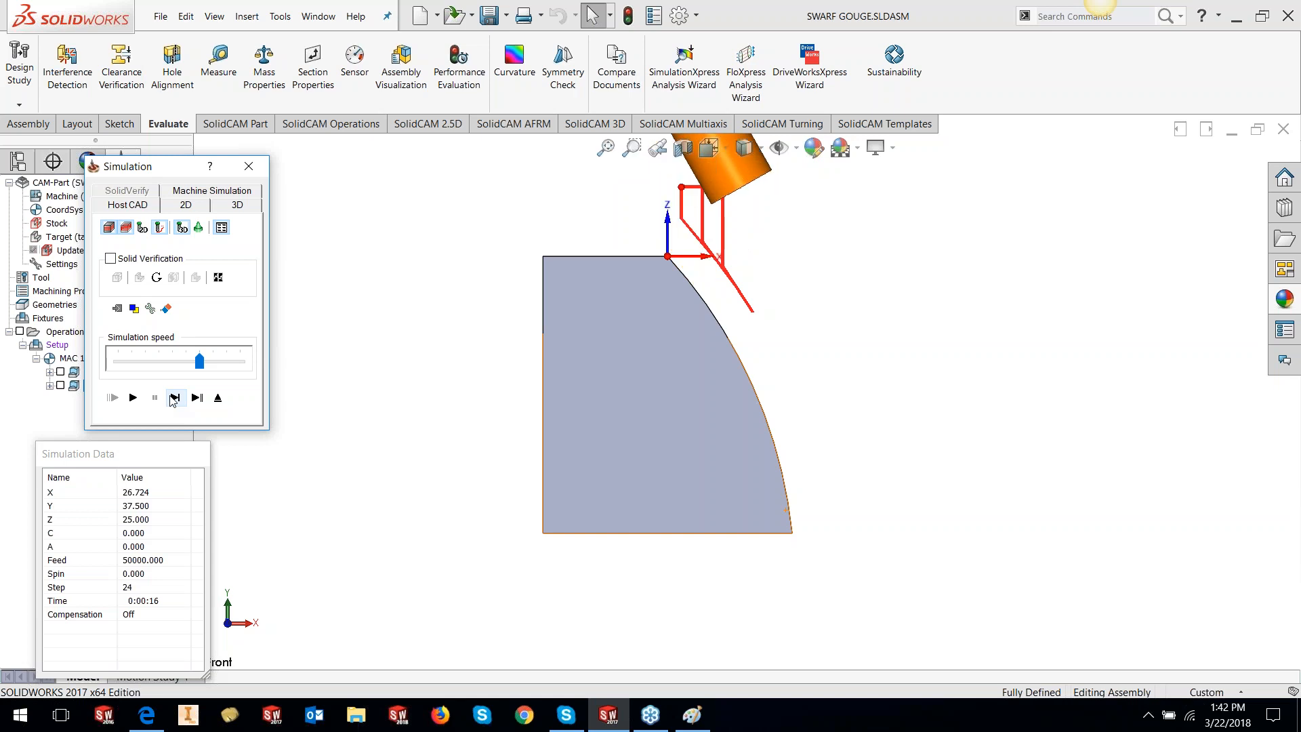
{"action": "left_click", "coordinate": [174, 397]}
{"action": "left_click", "coordinate": [174, 398]}
{"action": "left_click", "coordinate": [174, 398]}
{"action": "left_click", "coordinate": [174, 398]}
{"action": "left_click", "coordinate": [174, 398]}
{"action": "left_click", "coordinate": [174, 397]}
{"action": "left_click", "coordinate": [175, 398]}
{"action": "left_click", "coordinate": [174, 398]}
{"action": "left_click", "coordinate": [174, 398]}
{"action": "left_click", "coordinate": [174, 398]}
{"action": "left_click", "coordinate": [174, 398]}
{"action": "left_click", "coordinate": [174, 398]}
{"action": "left_click", "coordinate": [174, 398]}
{"action": "left_click", "coordinate": [174, 398]}
{"action": "left_click", "coordinate": [174, 397]}
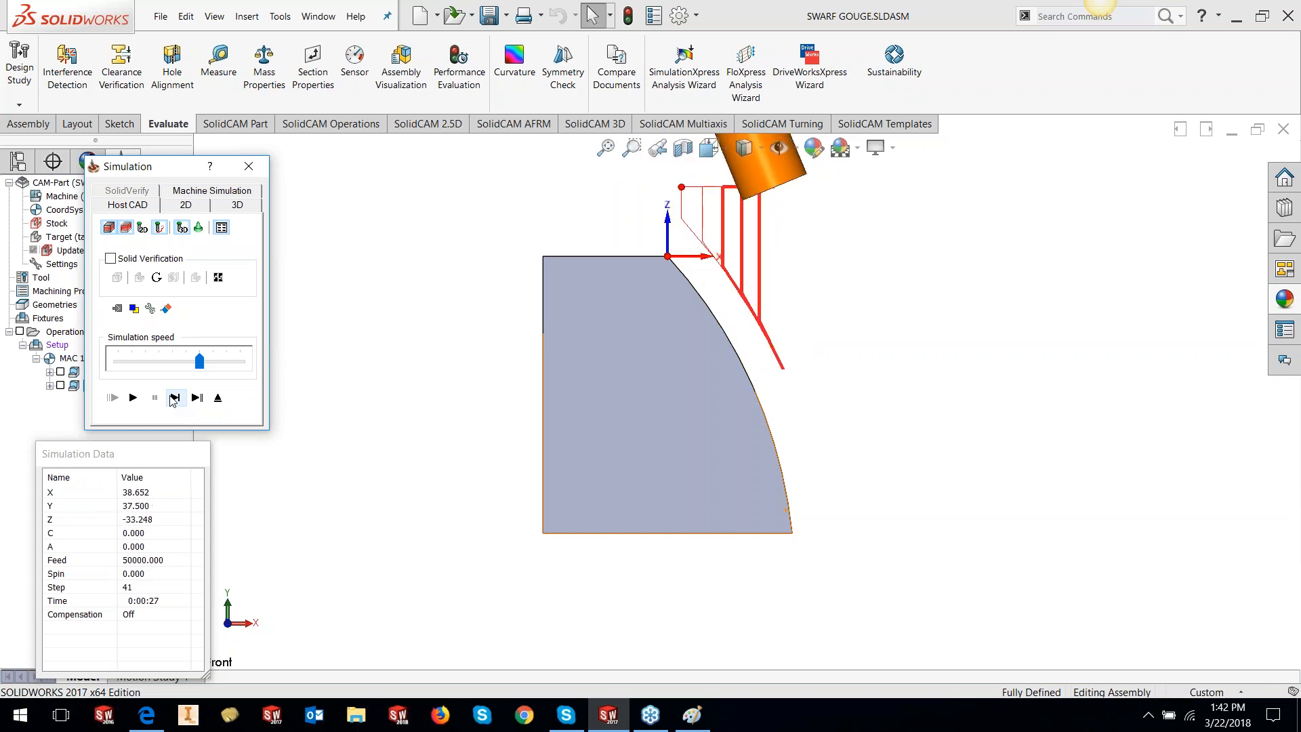
{"action": "left_click", "coordinate": [174, 398]}
{"action": "left_click", "coordinate": [174, 398]}
{"action": "left_click", "coordinate": [174, 398]}
{"action": "left_click", "coordinate": [174, 397]}
{"action": "left_click", "coordinate": [174, 397]}
{"action": "left_click", "coordinate": [174, 398]}
{"action": "left_click", "coordinate": [174, 397]}
{"action": "left_click", "coordinate": [174, 398]}
{"action": "left_click", "coordinate": [174, 397]}
{"action": "left_click", "coordinate": [174, 398]}
{"action": "left_click", "coordinate": [174, 398]}
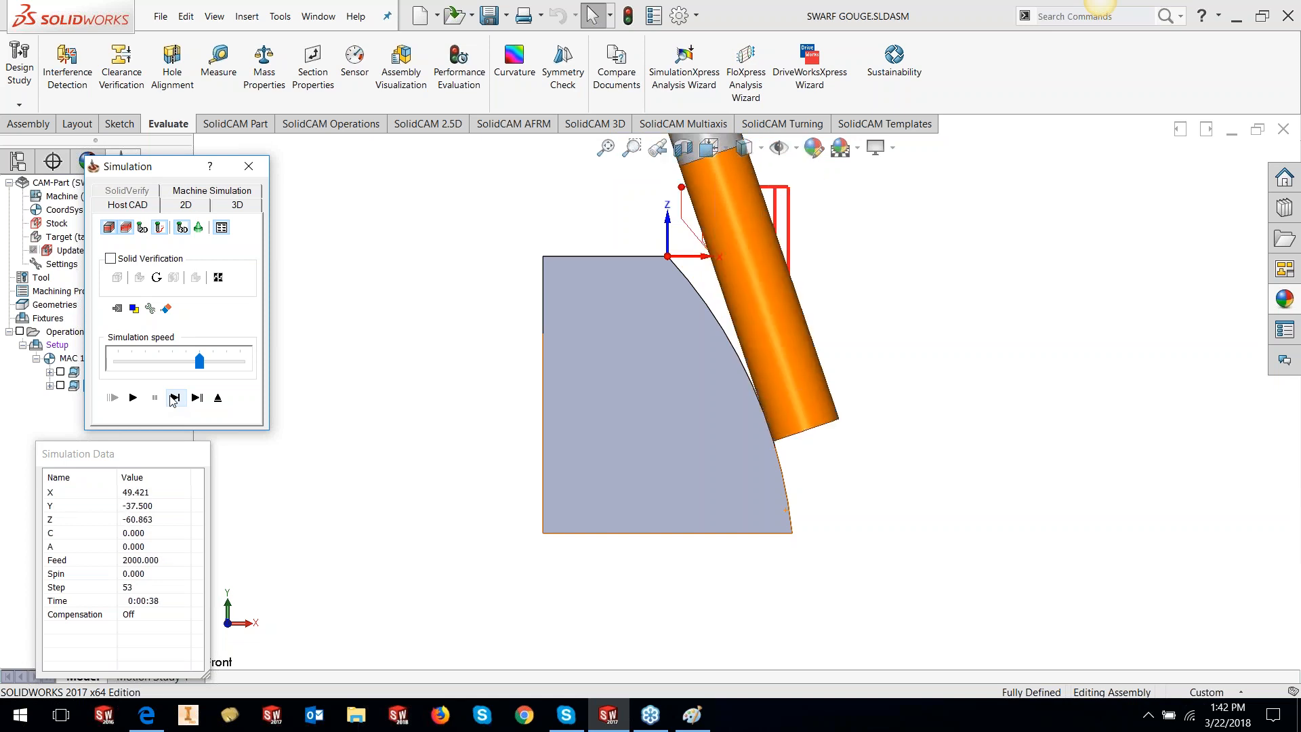
{"action": "left_click", "coordinate": [175, 398]}
{"action": "left_click", "coordinate": [174, 398]}
{"action": "left_click", "coordinate": [174, 397]}
{"action": "left_click", "coordinate": [174, 398]}
{"action": "left_click", "coordinate": [174, 397]}
{"action": "left_click", "coordinate": [174, 398]}
{"action": "left_click", "coordinate": [174, 397]}
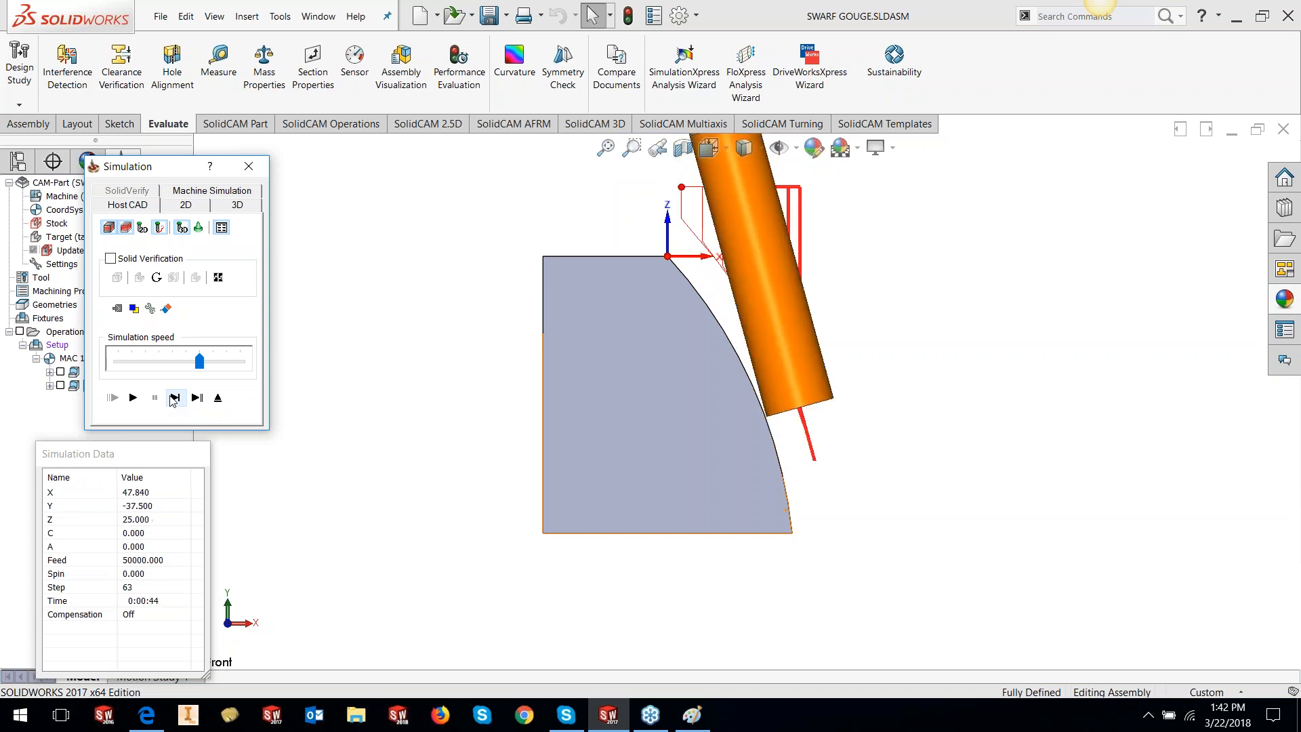
{"action": "left_click", "coordinate": [174, 397]}
{"action": "left_click", "coordinate": [175, 398]}
{"action": "left_click", "coordinate": [174, 398]}
{"action": "left_click", "coordinate": [174, 397]}
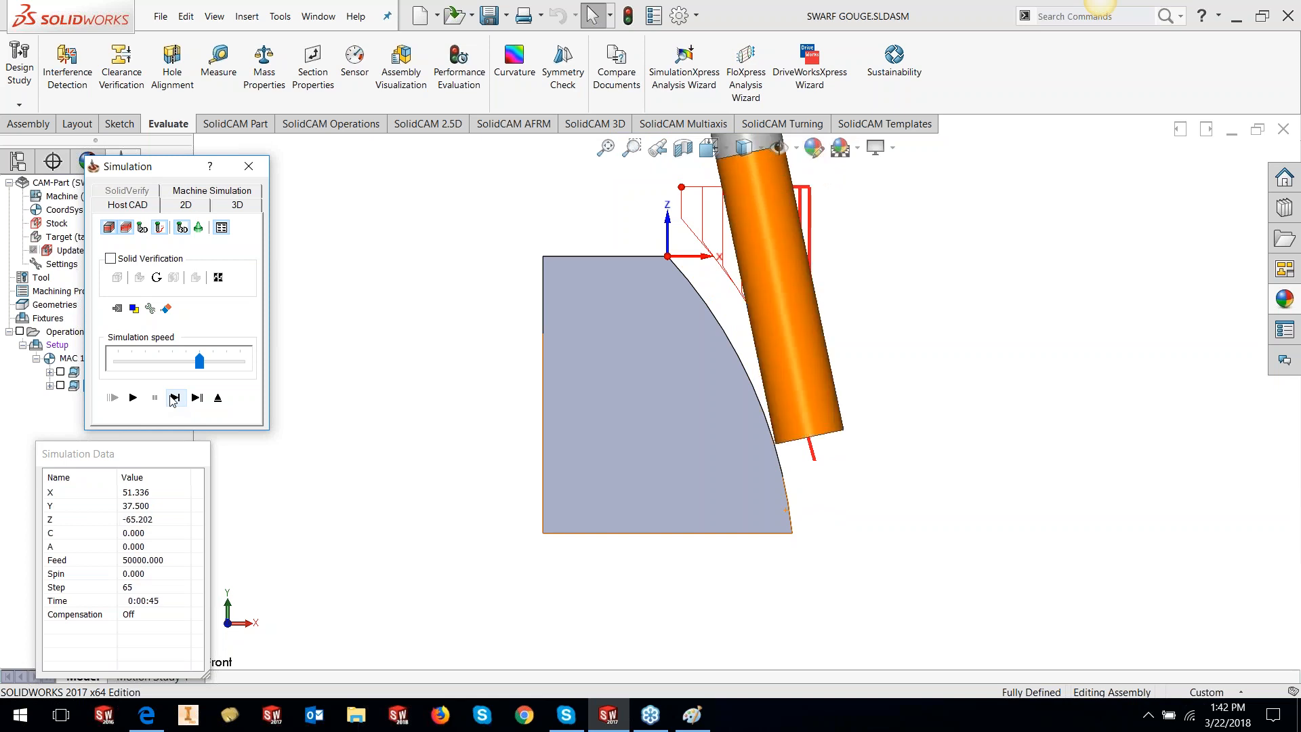
{"action": "left_click", "coordinate": [174, 398]}
{"action": "left_click", "coordinate": [174, 398]}
{"action": "left_click", "coordinate": [174, 398]}
{"action": "left_click", "coordinate": [175, 398]}
{"action": "left_click", "coordinate": [174, 397]}
{"action": "left_click", "coordinate": [174, 398]}
{"action": "left_click", "coordinate": [174, 398]}
{"action": "left_click", "coordinate": [174, 397]}
{"action": "left_click", "coordinate": [174, 398]}
{"action": "left_click", "coordinate": [174, 398]}
{"action": "left_click", "coordinate": [174, 398]}
{"action": "left_click", "coordinate": [174, 398]}
{"action": "left_click", "coordinate": [175, 397]}
{"action": "left_click", "coordinate": [174, 397]}
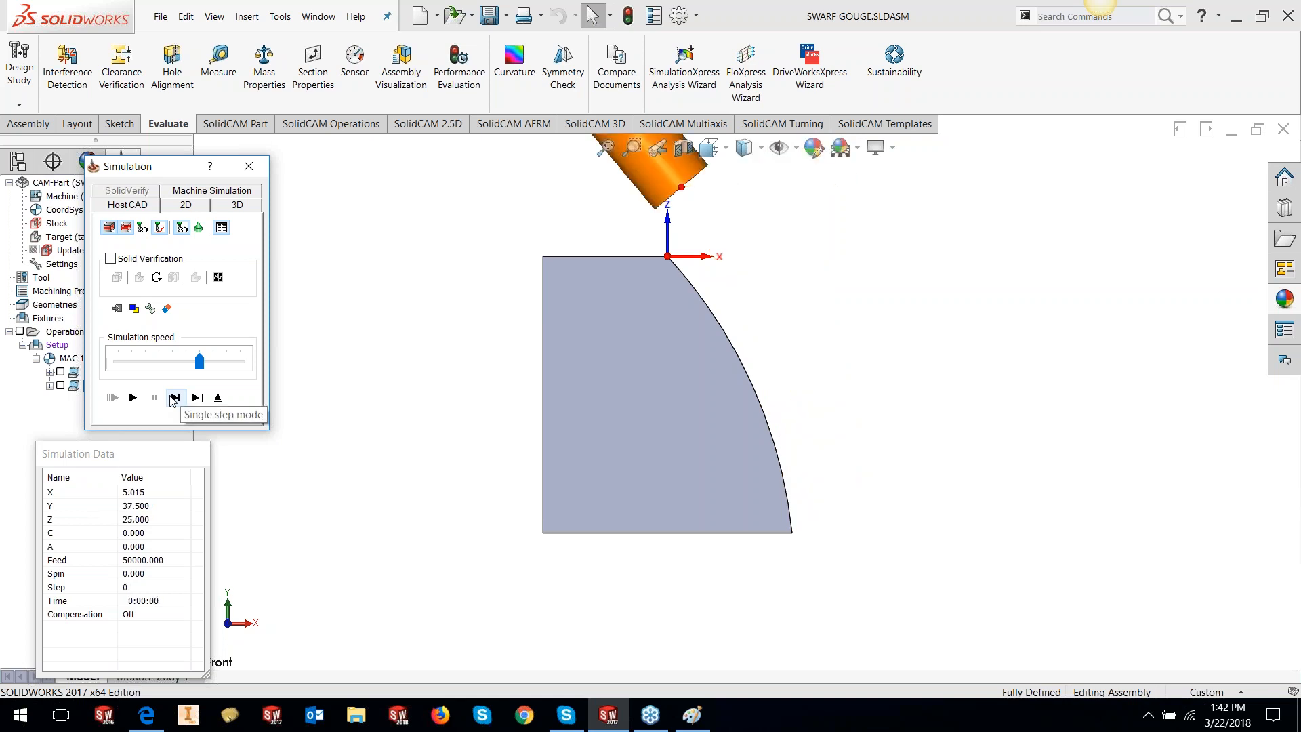
Lower the simulation speed twice and replay the toolpath from the start each time
{"action": "left_click", "coordinate": [150, 364]}
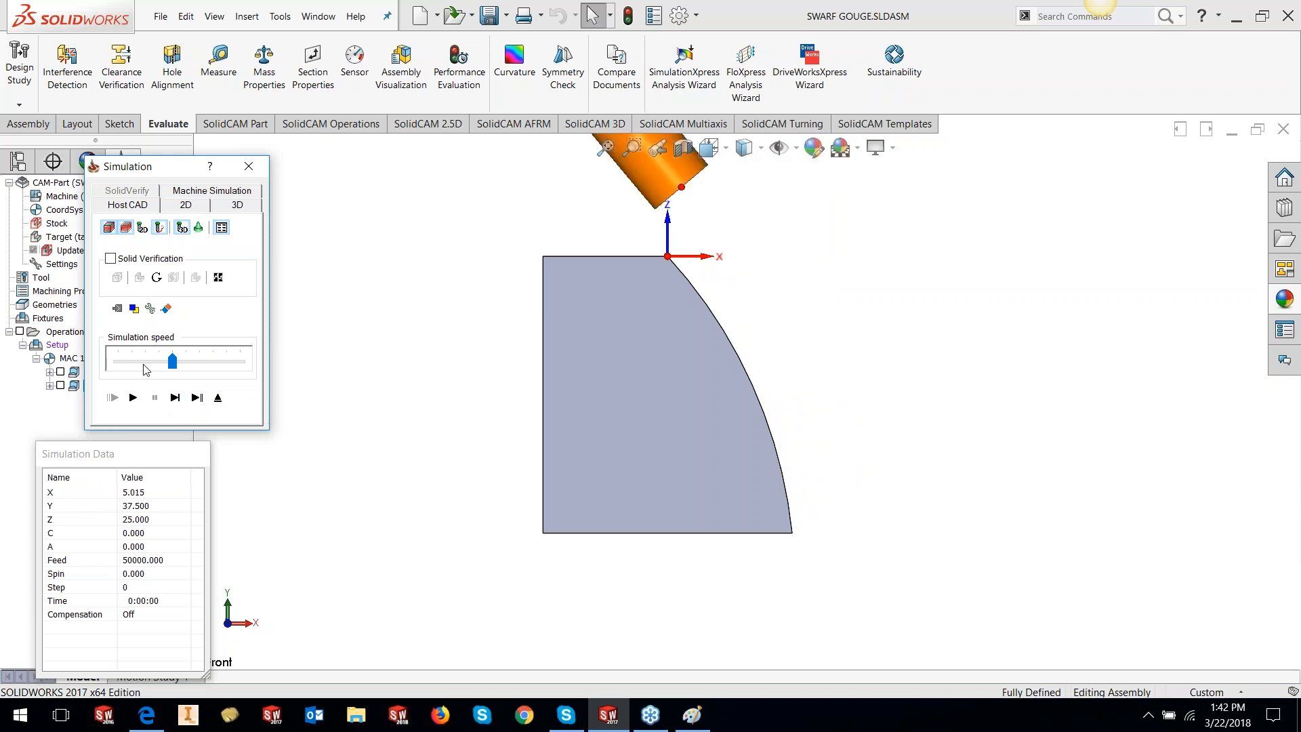
{"action": "left_click", "coordinate": [133, 398]}
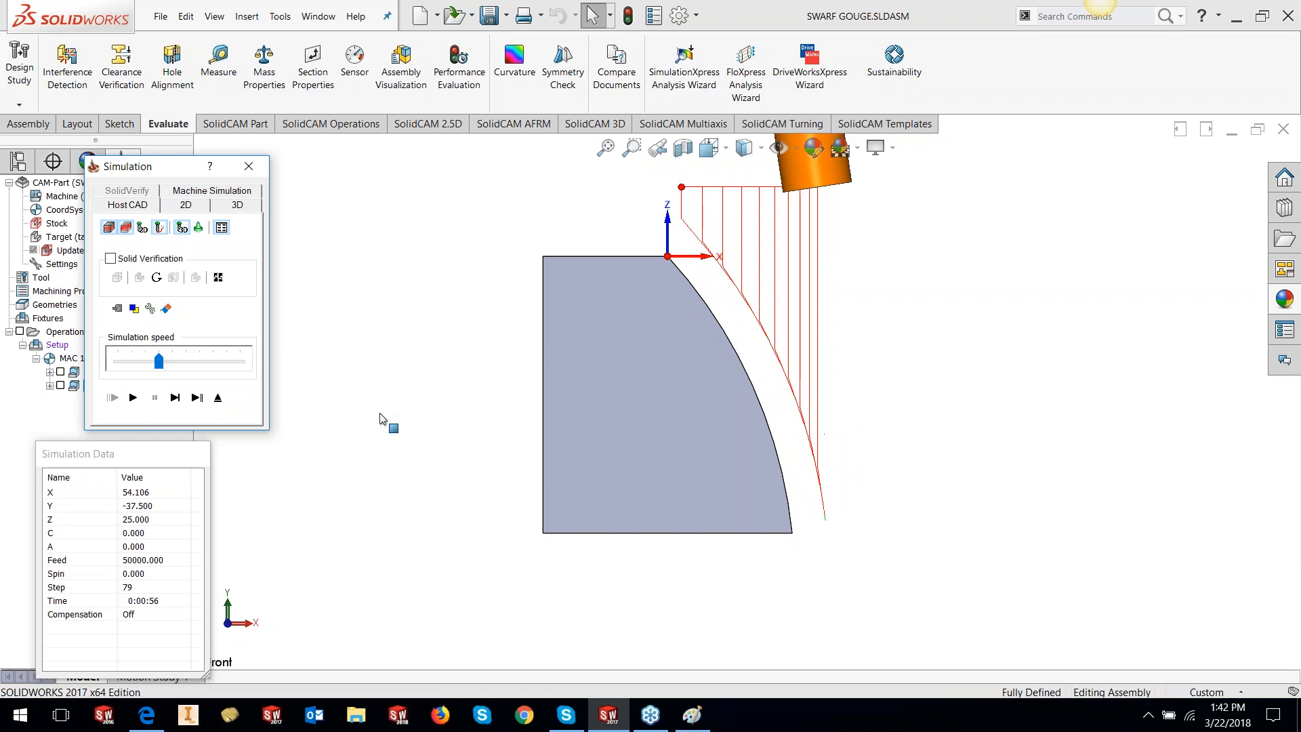
{"action": "left_click_drag", "start_coordinate": [158, 361], "coordinate": [131, 361]}
{"action": "left_click", "coordinate": [133, 397]}
Exit the simulation and close the SWRF_contour2 SWARF Machining window
{"action": "left_click", "coordinate": [217, 397]}
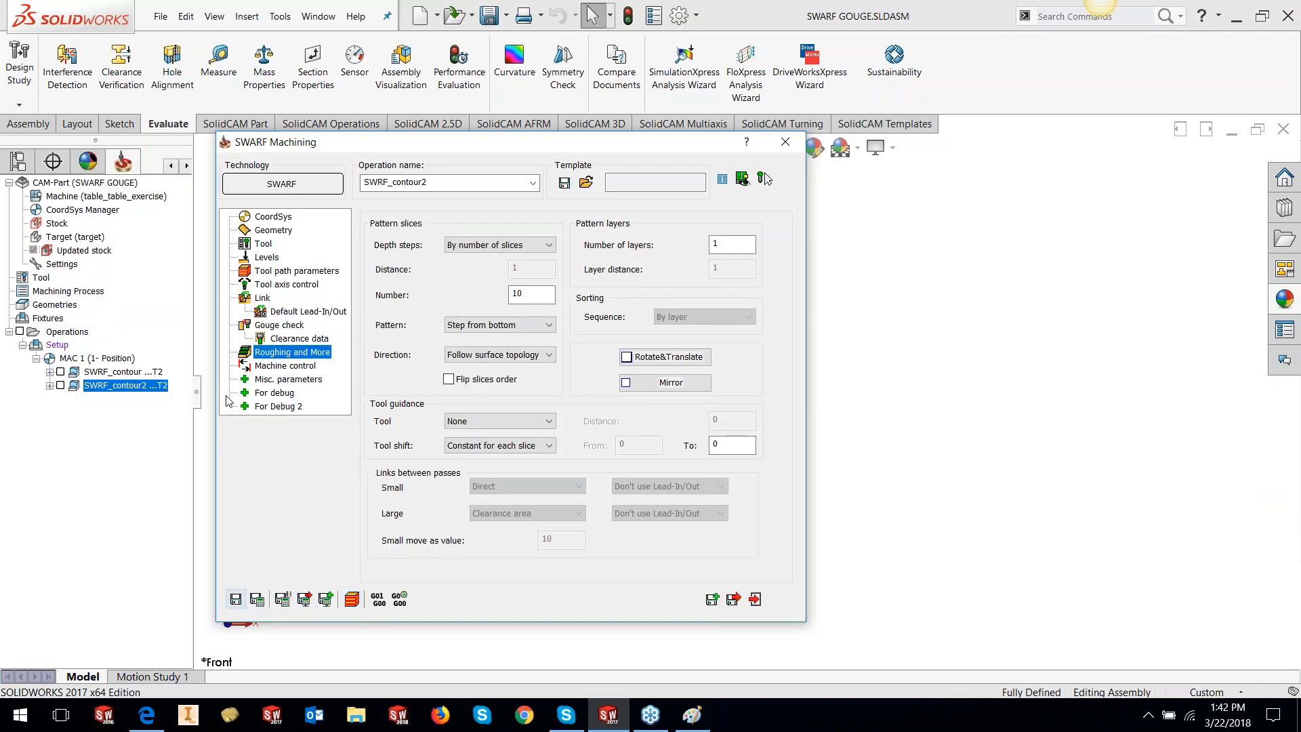
{"action": "left_click", "coordinate": [755, 600]}
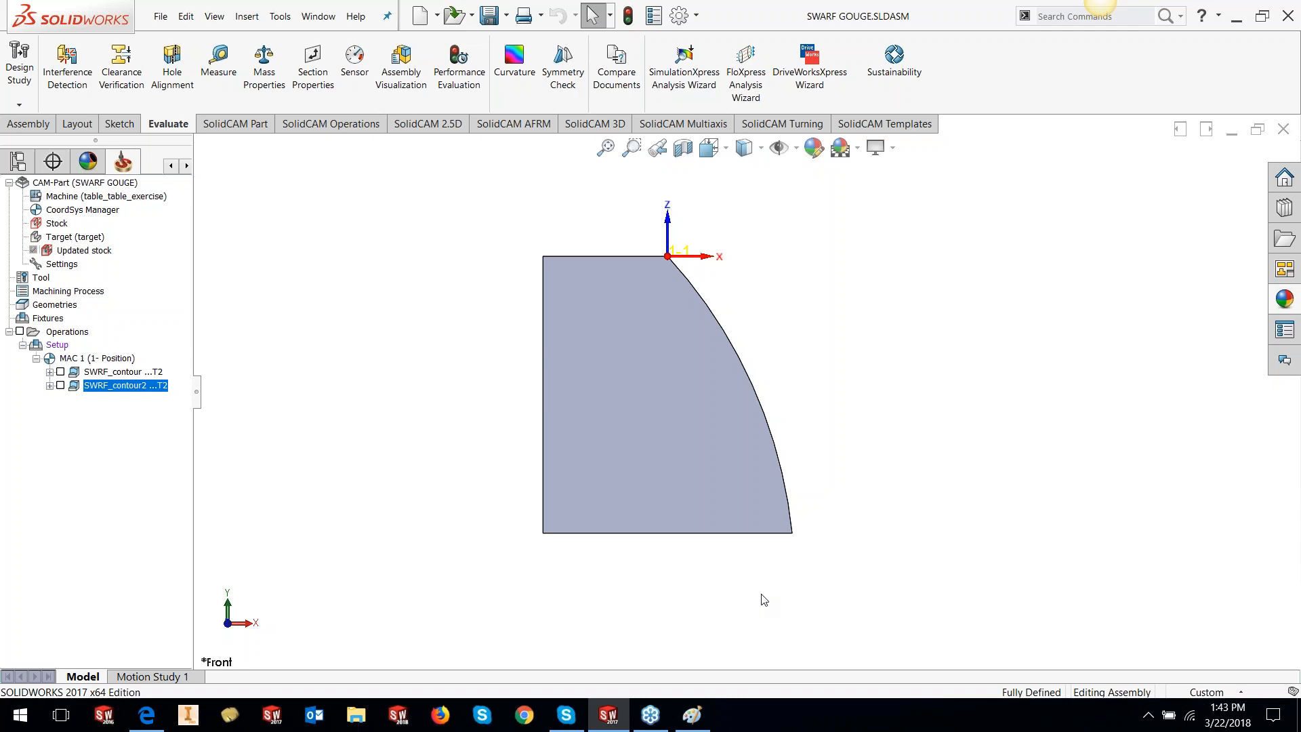
{"action": "middle_click_drag", "start_coordinate": [420, 406], "coordinate": [359, 434]}
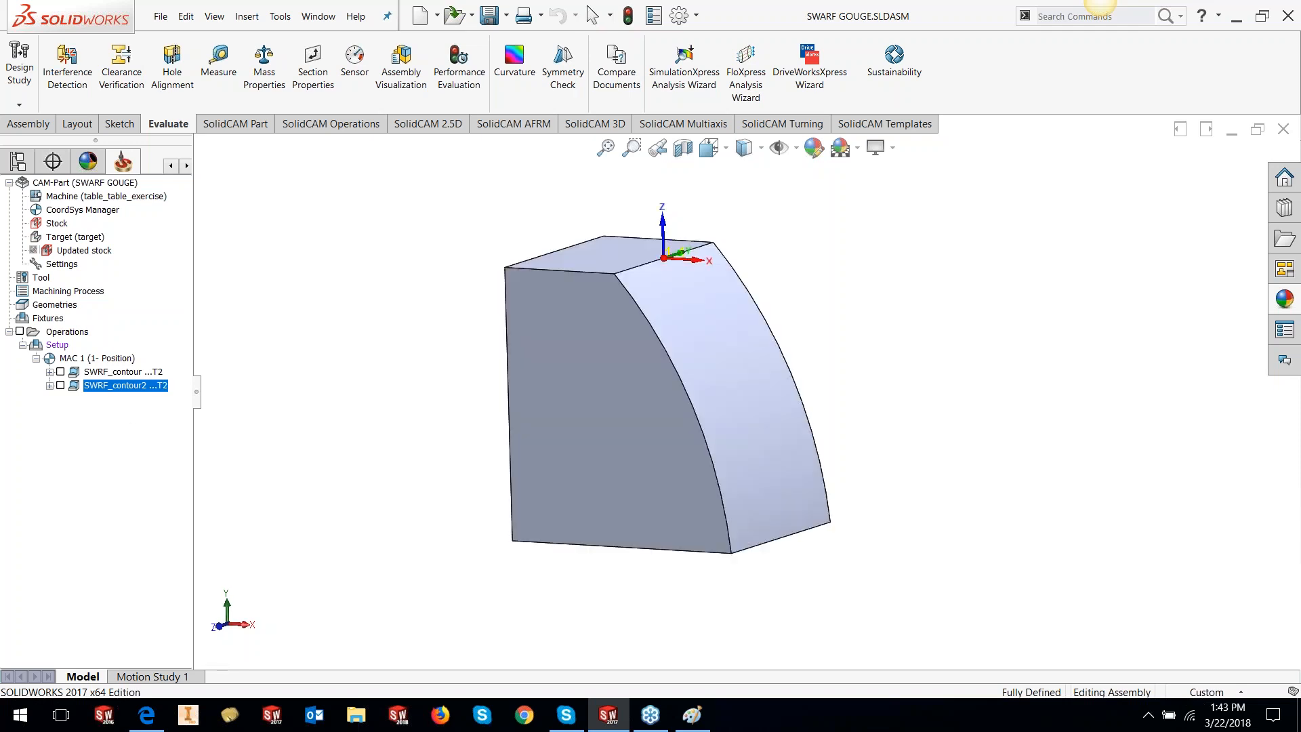
{"action": "middle_click_drag", "start_coordinate": [745, 318], "coordinate": [717, 330]}
{"action": "left_click", "coordinate": [133, 373]}
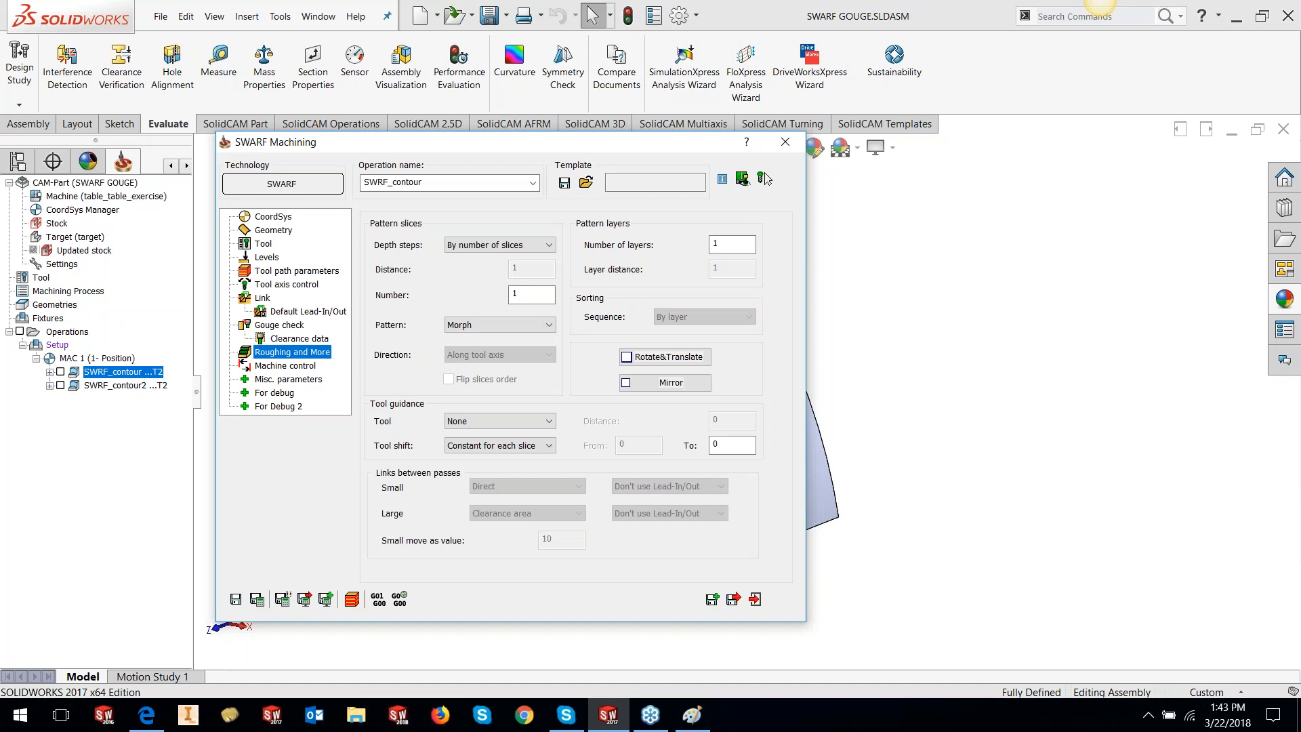
{"action": "left_click", "coordinate": [277, 380]}
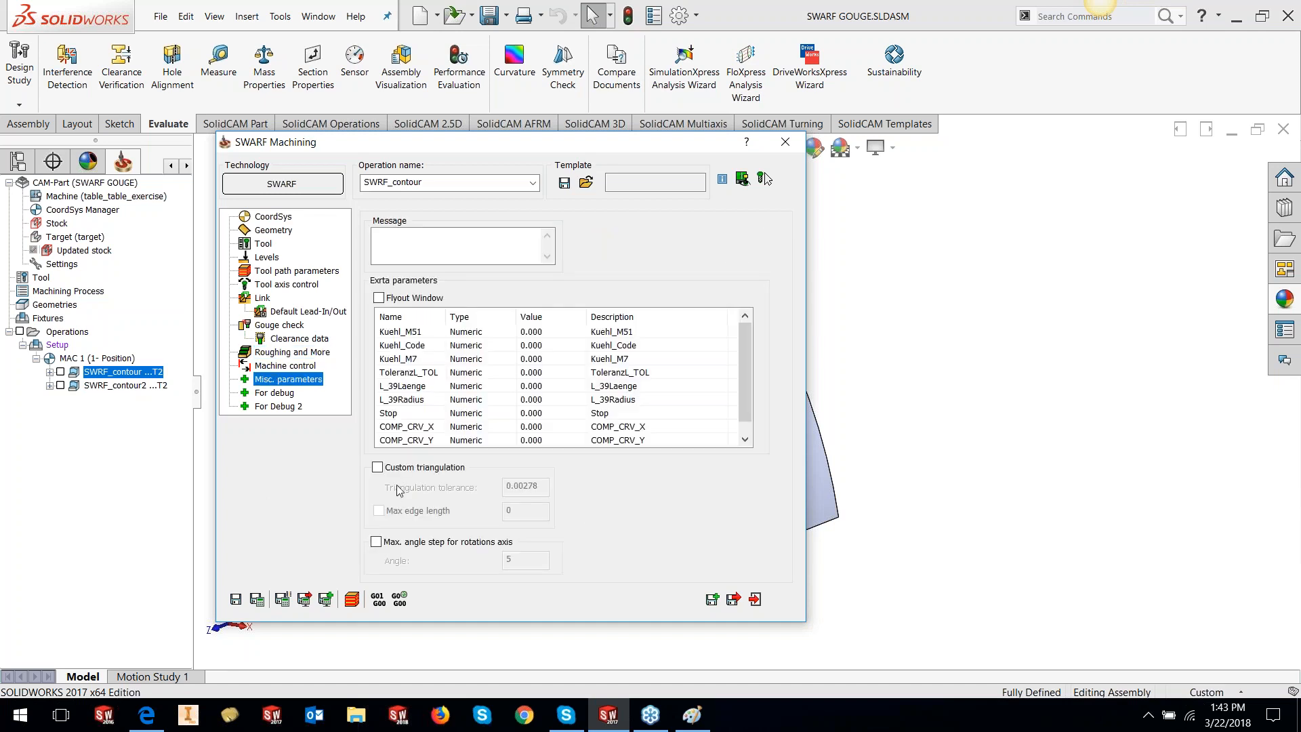
{"action": "left_click", "coordinate": [377, 467]}
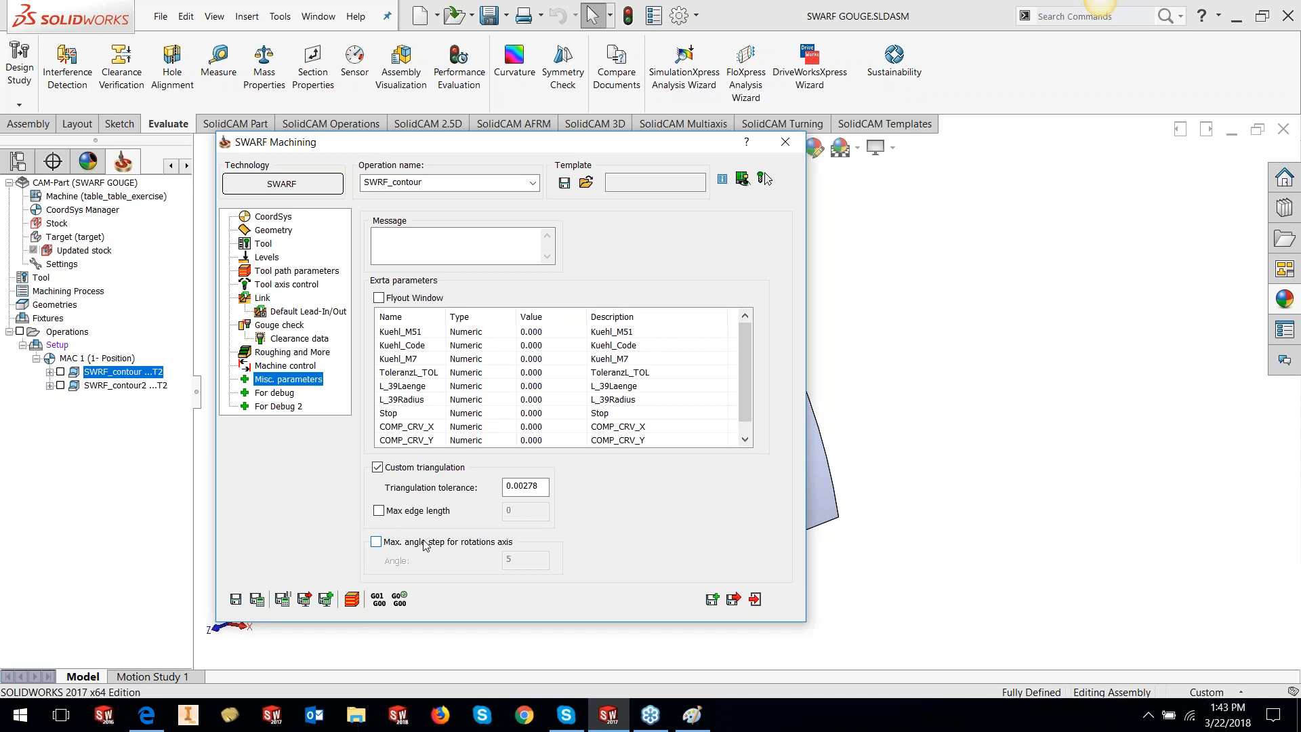
{"action": "double_click", "coordinate": [669, 147]}
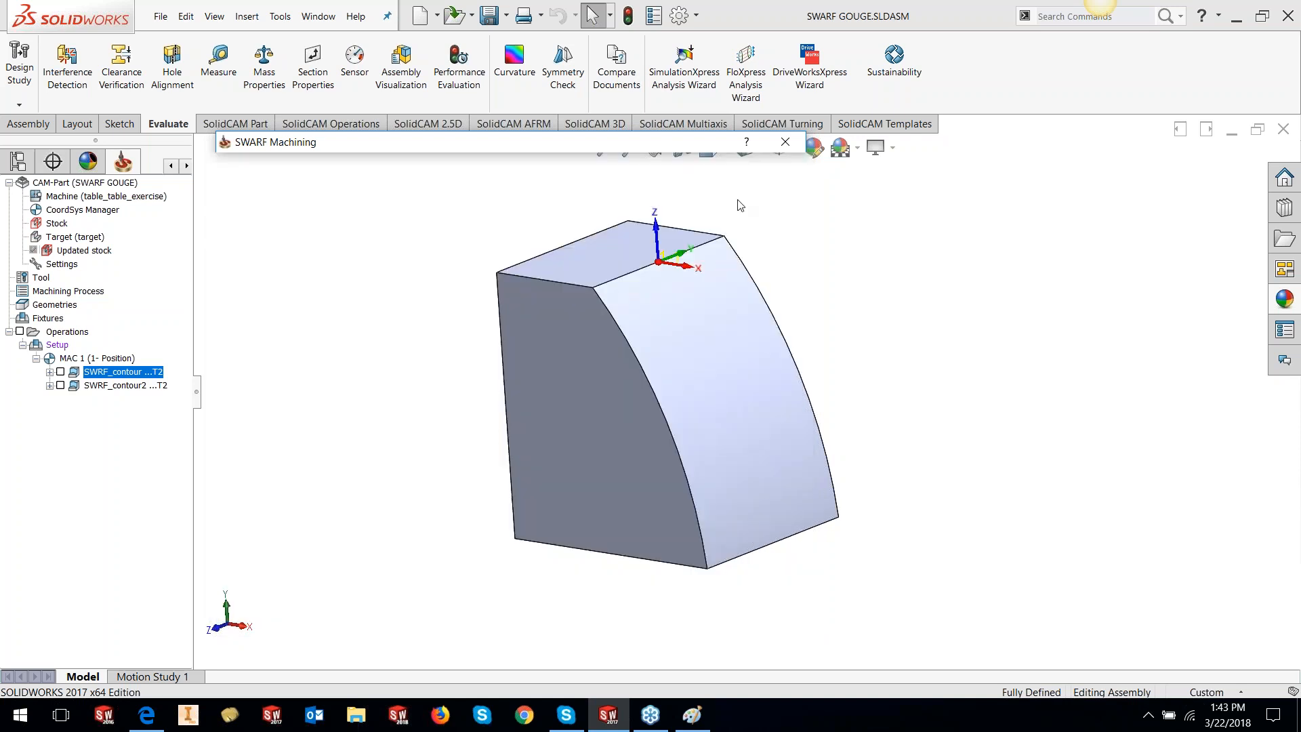
{"action": "left_click", "coordinate": [785, 141]}
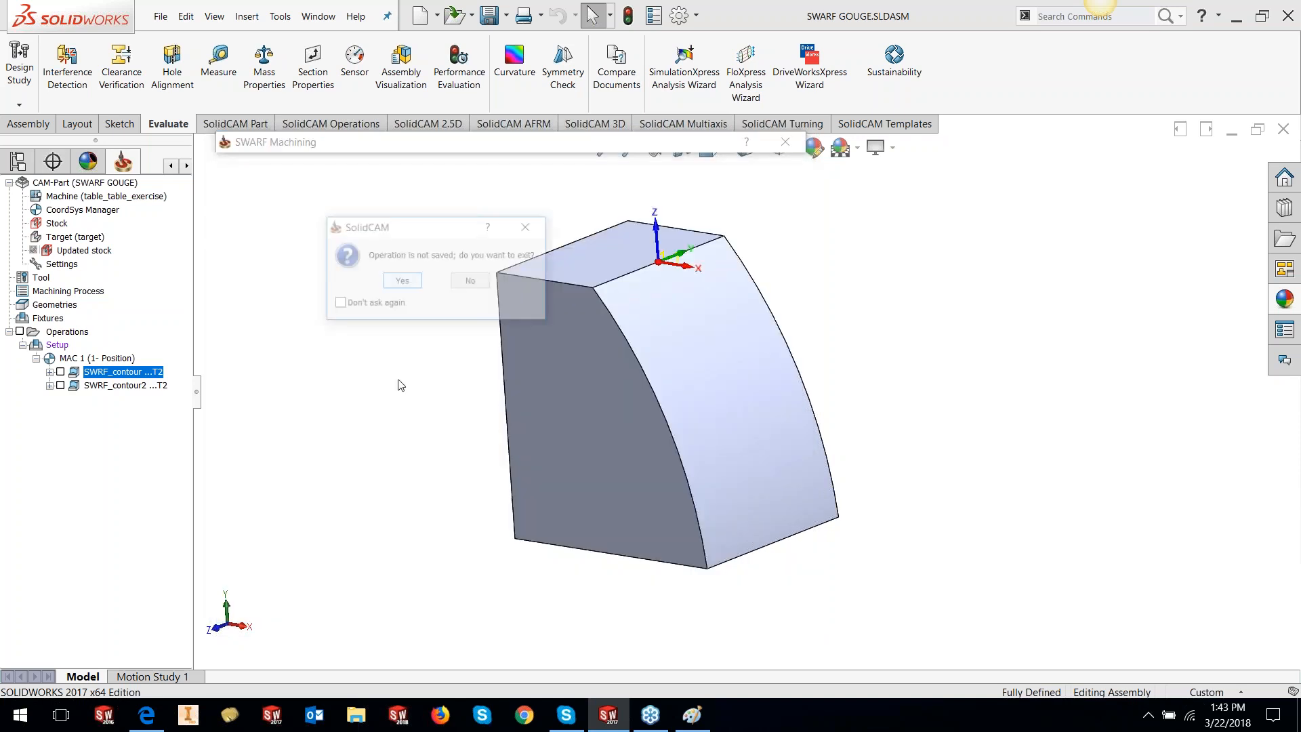
{"action": "left_click", "coordinate": [403, 281]}
{"action": "left_click", "coordinate": [785, 145]}
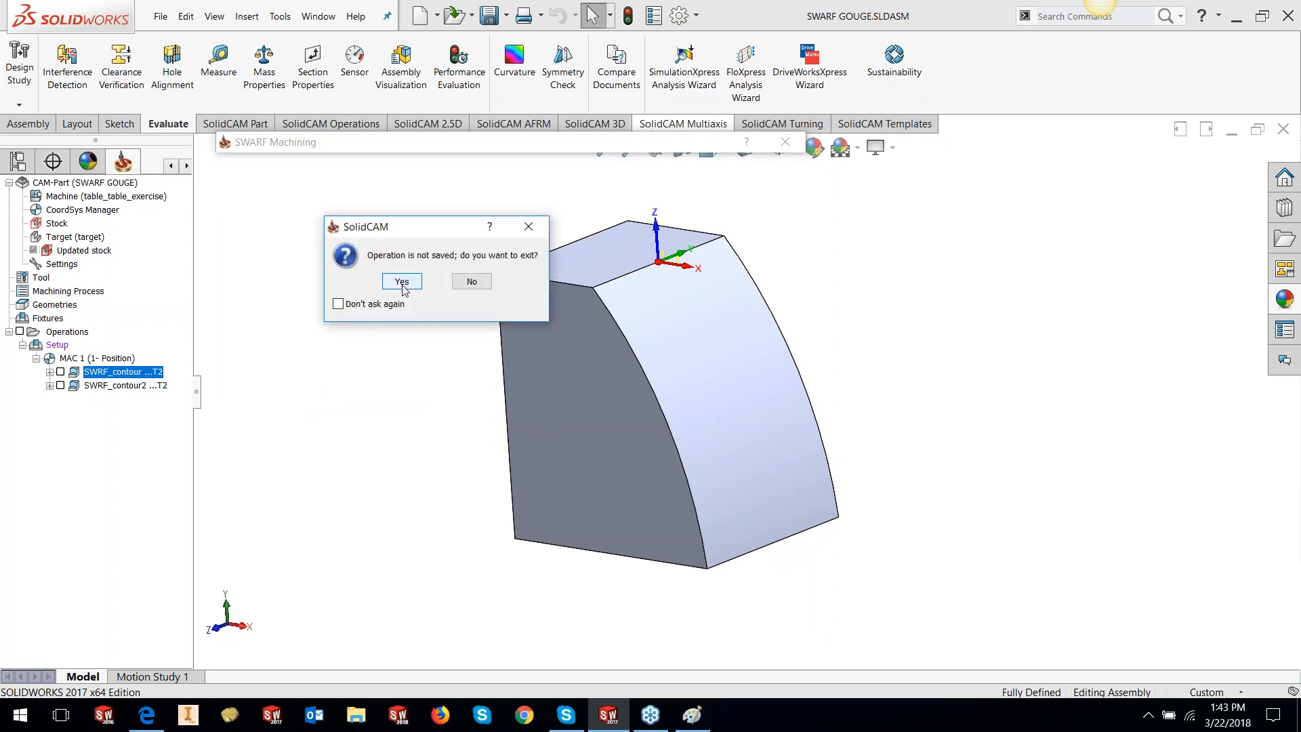
{"action": "left_click", "coordinate": [405, 285]}
Edit the DesignModel part in context and try saving it as DesignModel.STL, which fails
{"action": "right_click", "coordinate": [680, 356]}
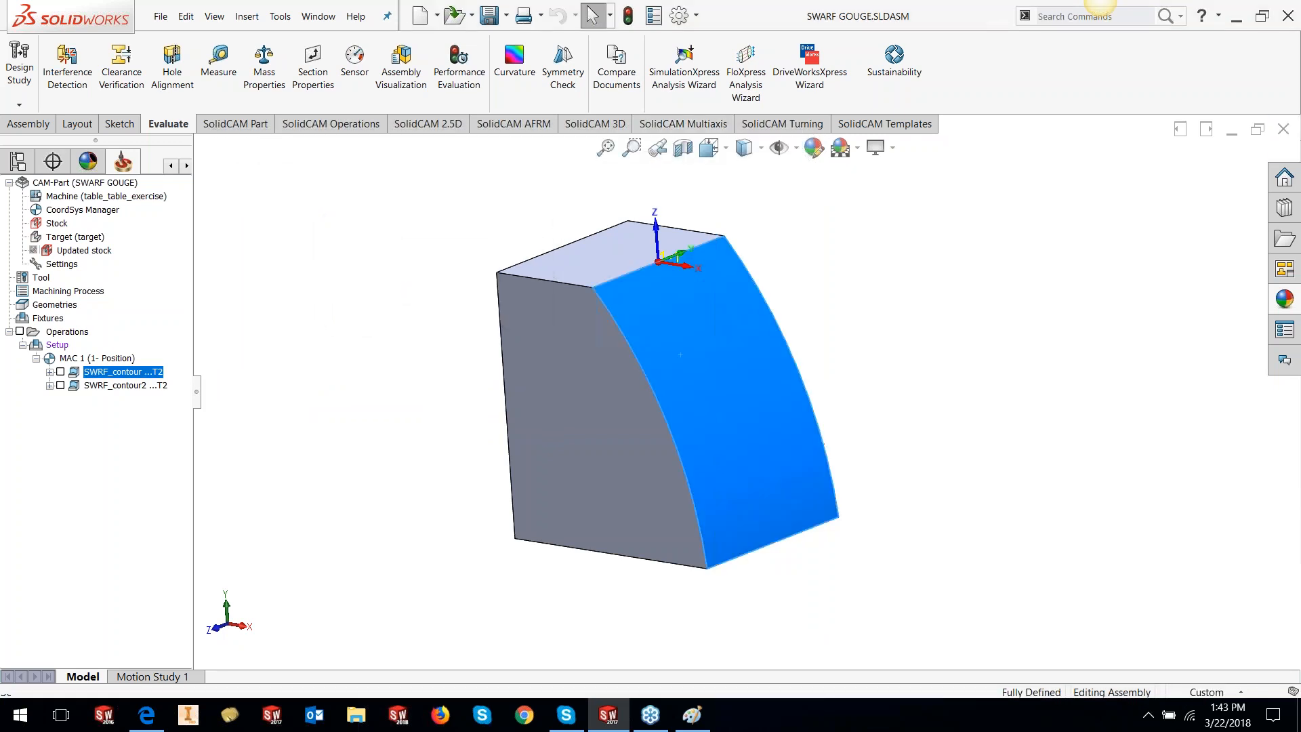
{"action": "left_click", "coordinate": [726, 233]}
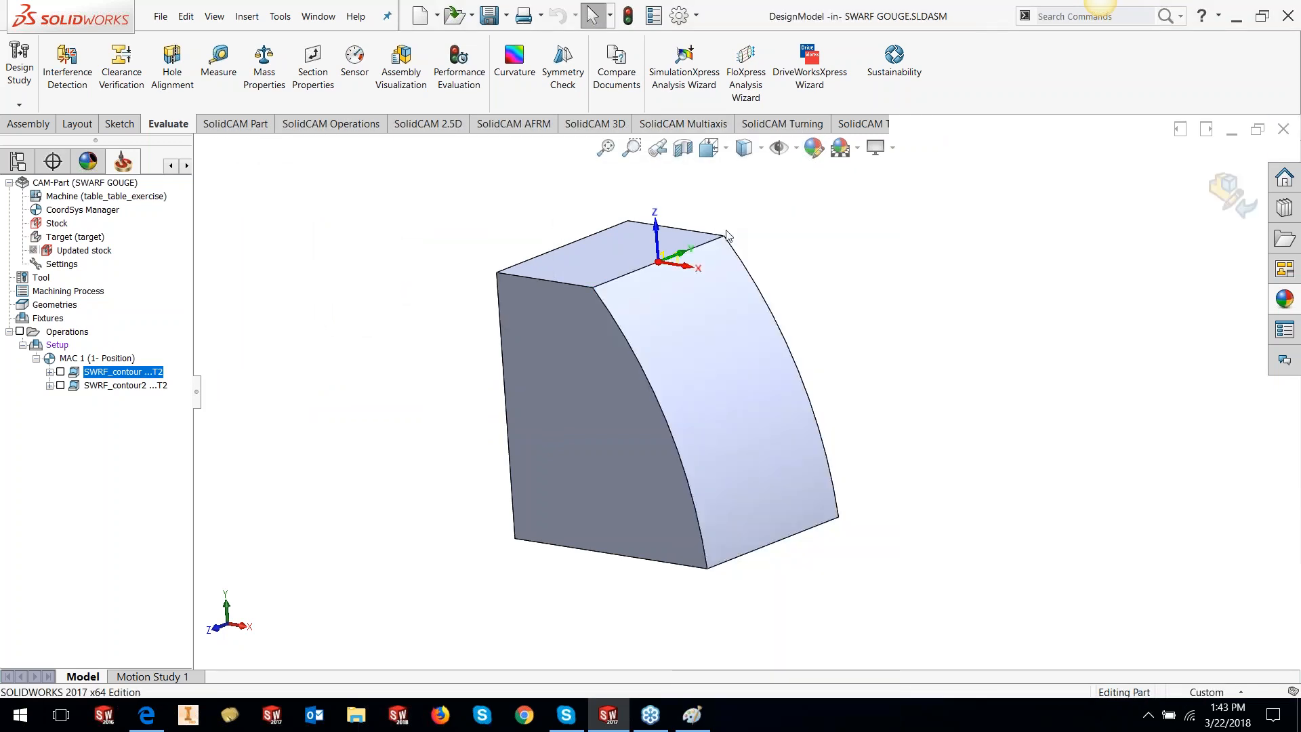
{"action": "left_click", "coordinate": [161, 16]}
{"action": "left_click", "coordinate": [193, 177]}
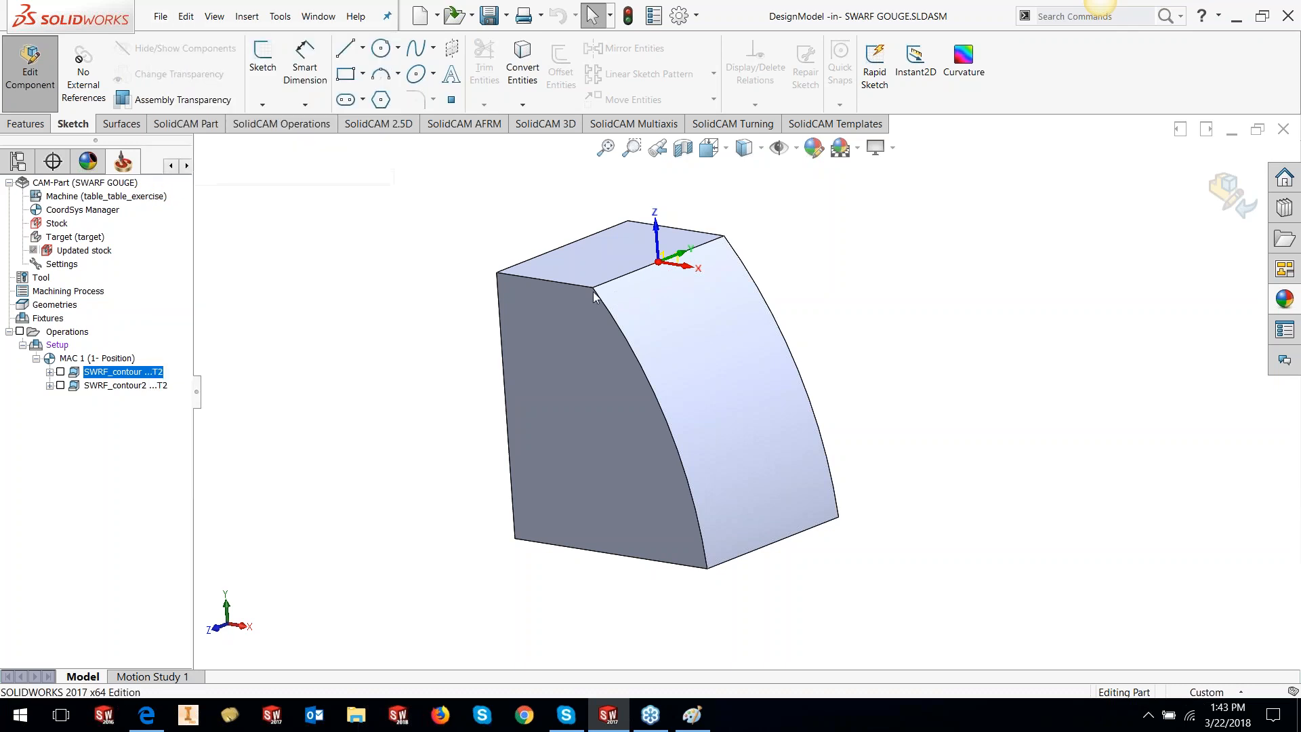
{"action": "left_click", "coordinate": [596, 385]}
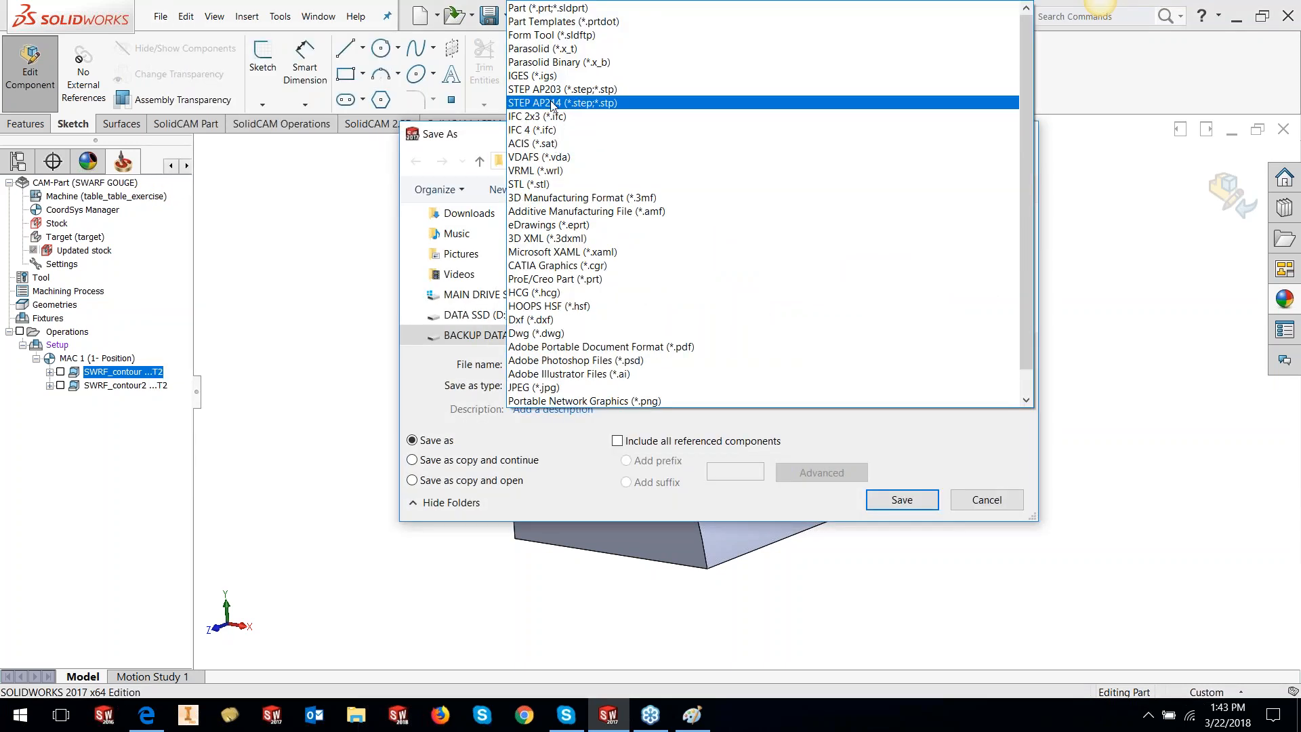
{"action": "left_click", "coordinate": [532, 184]}
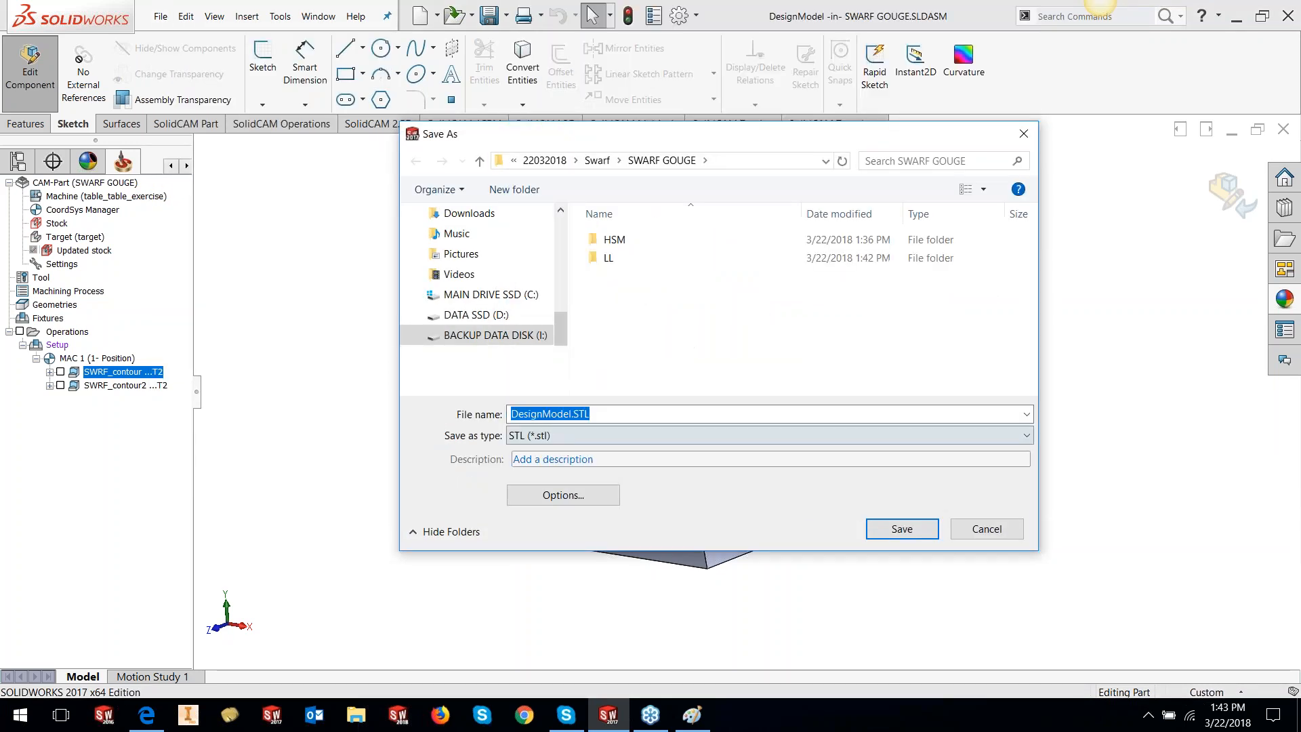
{"action": "left_click", "coordinate": [576, 498]}
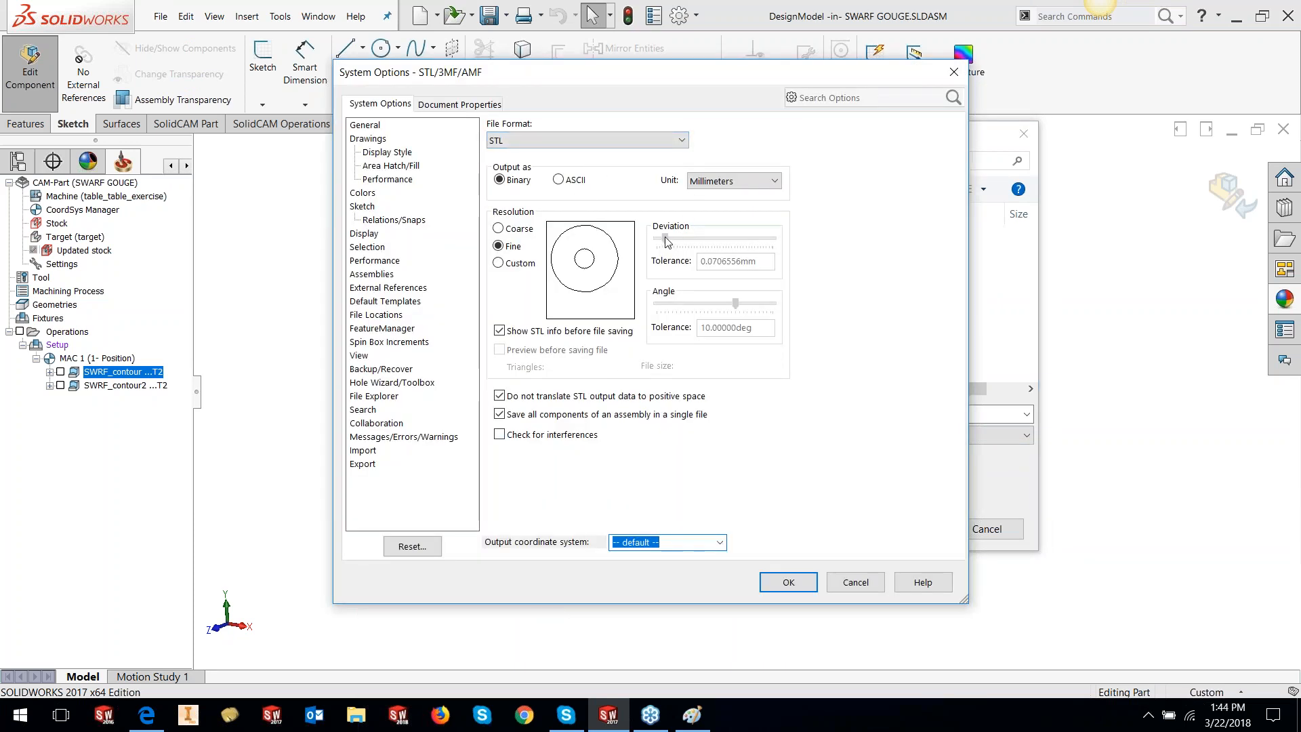
{"action": "left_click", "coordinate": [709, 544]}
{"action": "left_click", "coordinate": [719, 543]}
{"action": "left_click", "coordinate": [751, 492]}
{"action": "left_click", "coordinate": [788, 582]}
{"action": "left_click", "coordinate": [902, 528]}
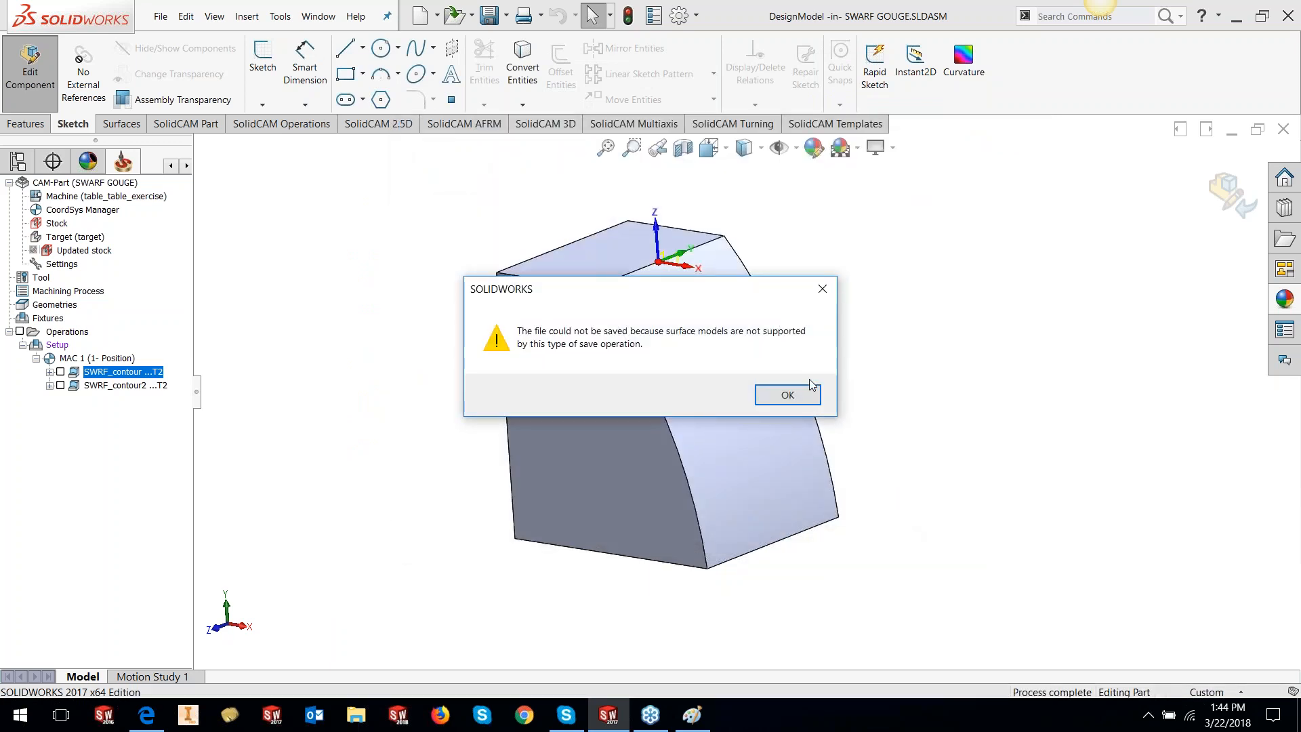
{"action": "left_click", "coordinate": [787, 400]}
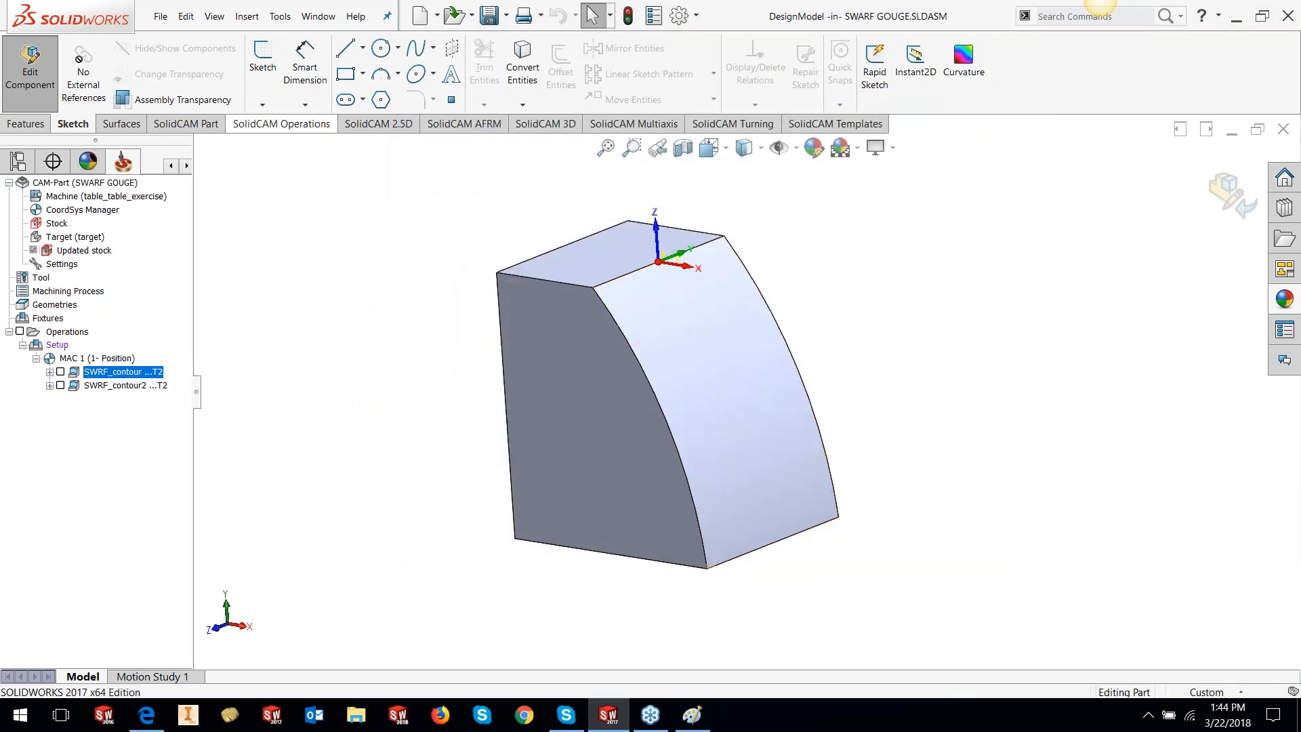
Retry the DesignModel STL export and dismiss the surface-model error again
{"action": "left_click", "coordinate": [160, 18]}
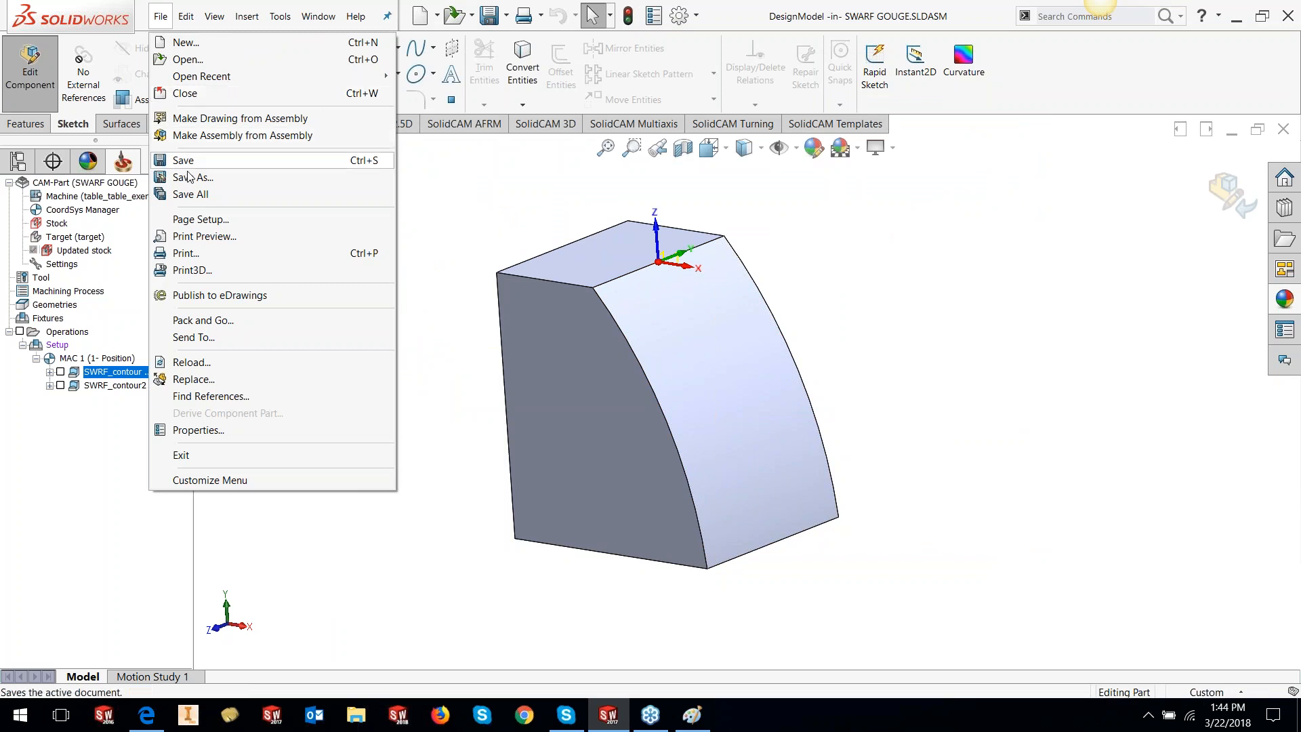
{"action": "left_click", "coordinate": [191, 177]}
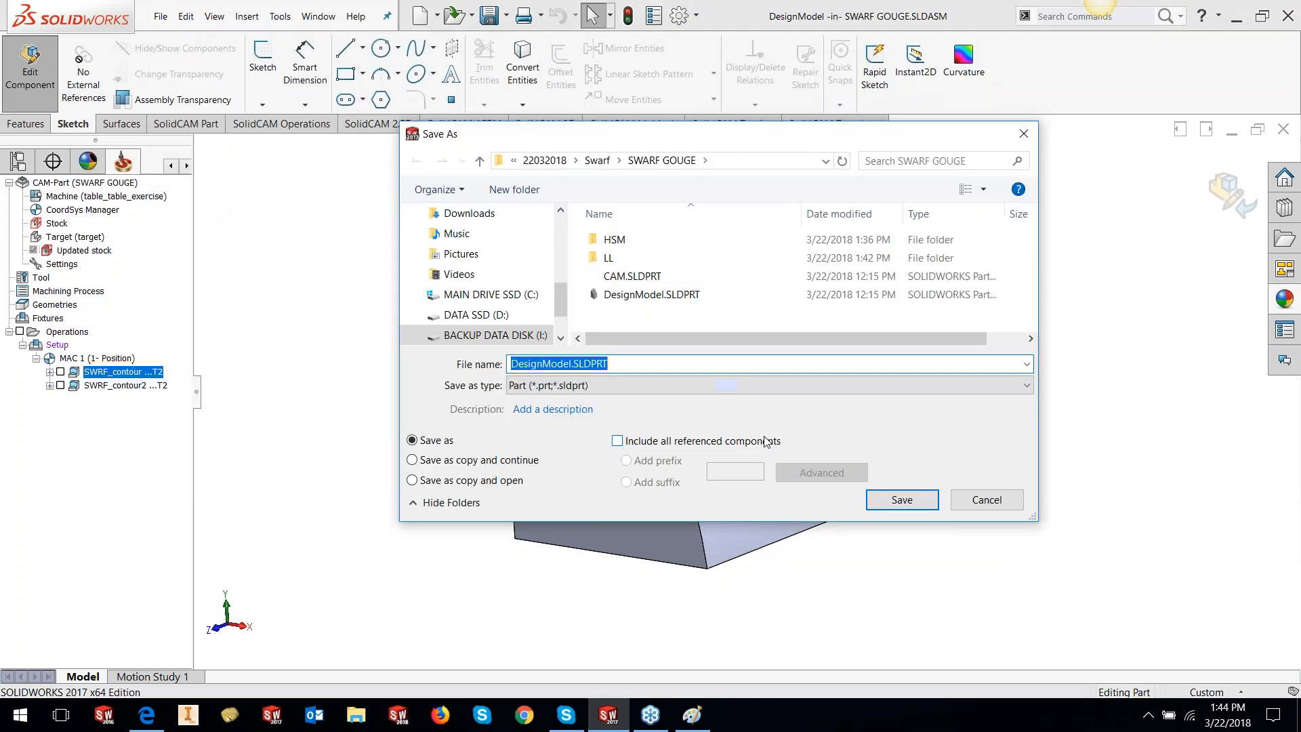
{"action": "left_click", "coordinate": [572, 384]}
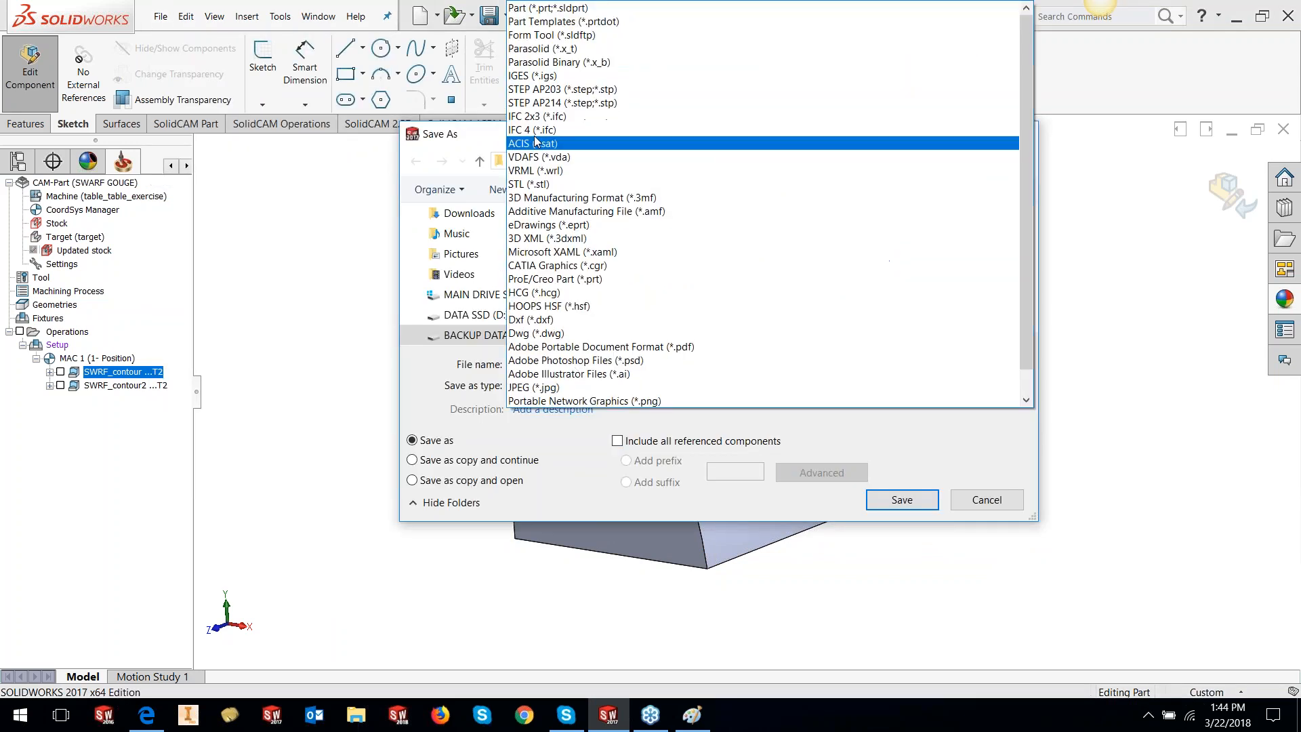
{"action": "left_click", "coordinate": [532, 187]}
{"action": "left_click", "coordinate": [546, 496]}
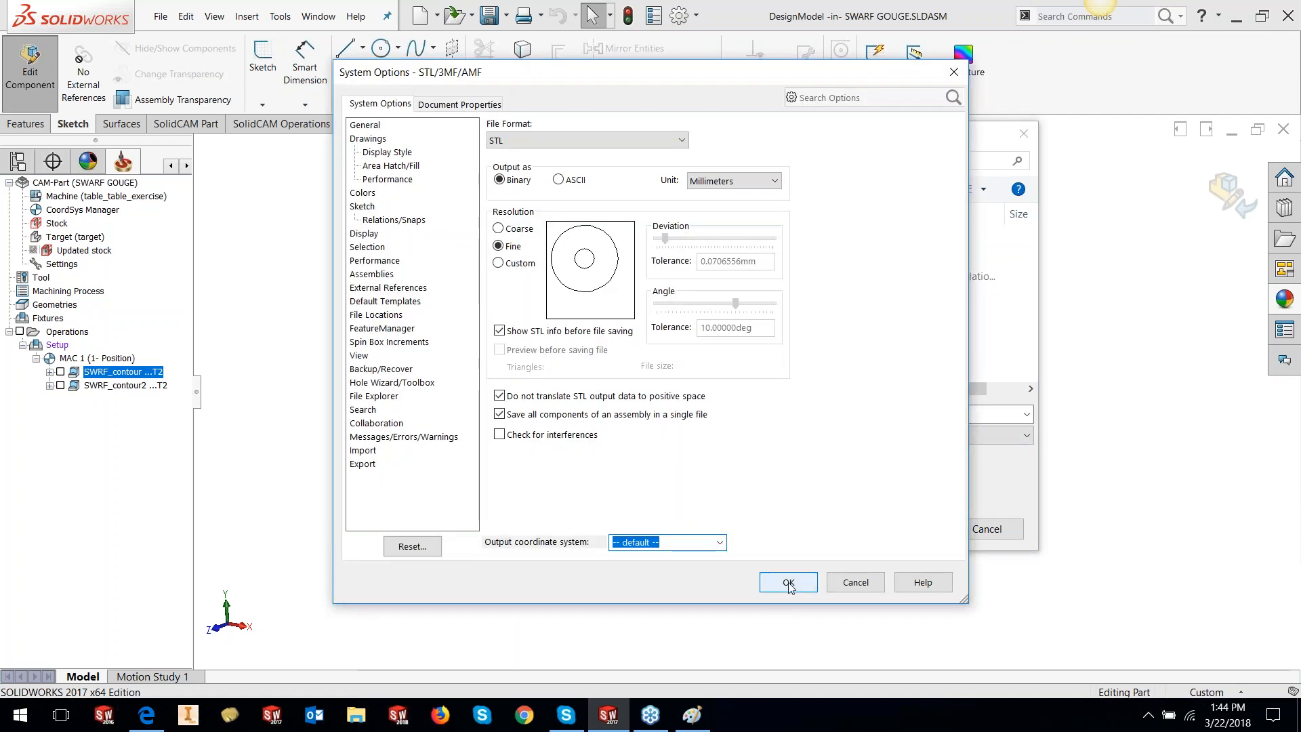
{"action": "left_click", "coordinate": [788, 584]}
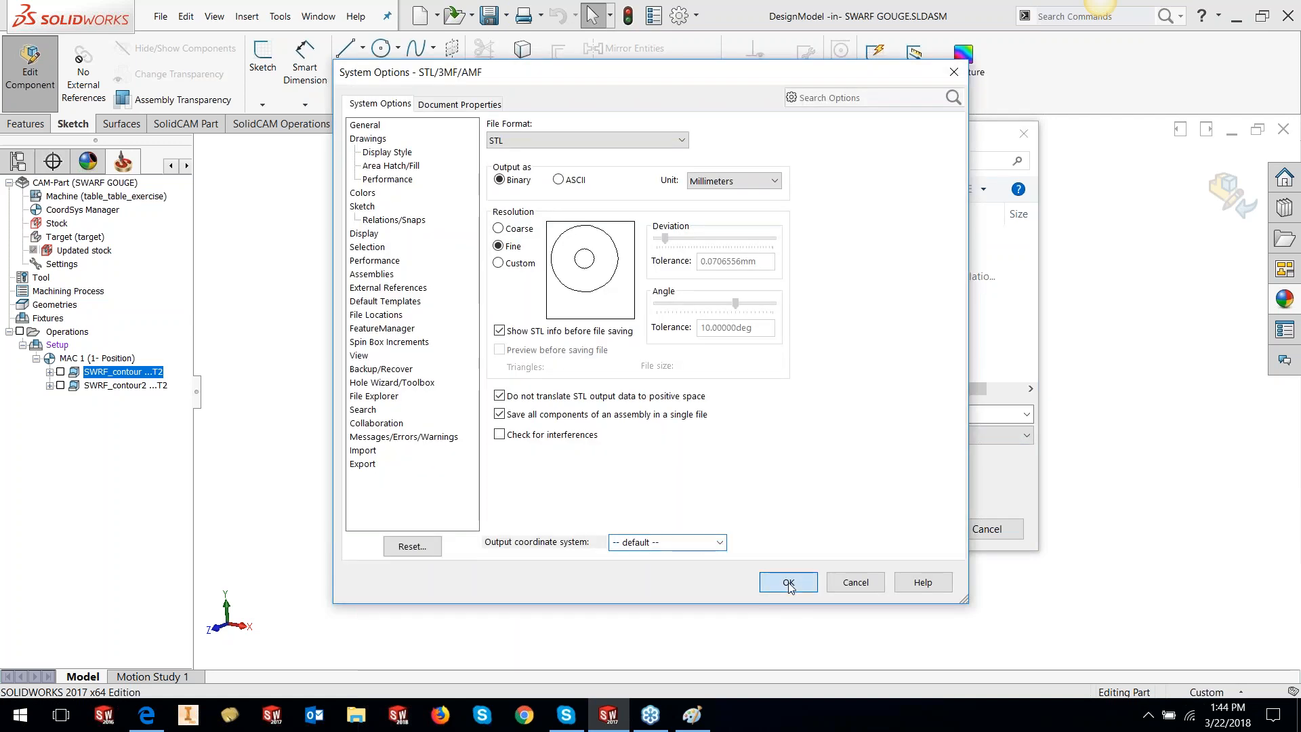
{"action": "left_click", "coordinate": [915, 527]}
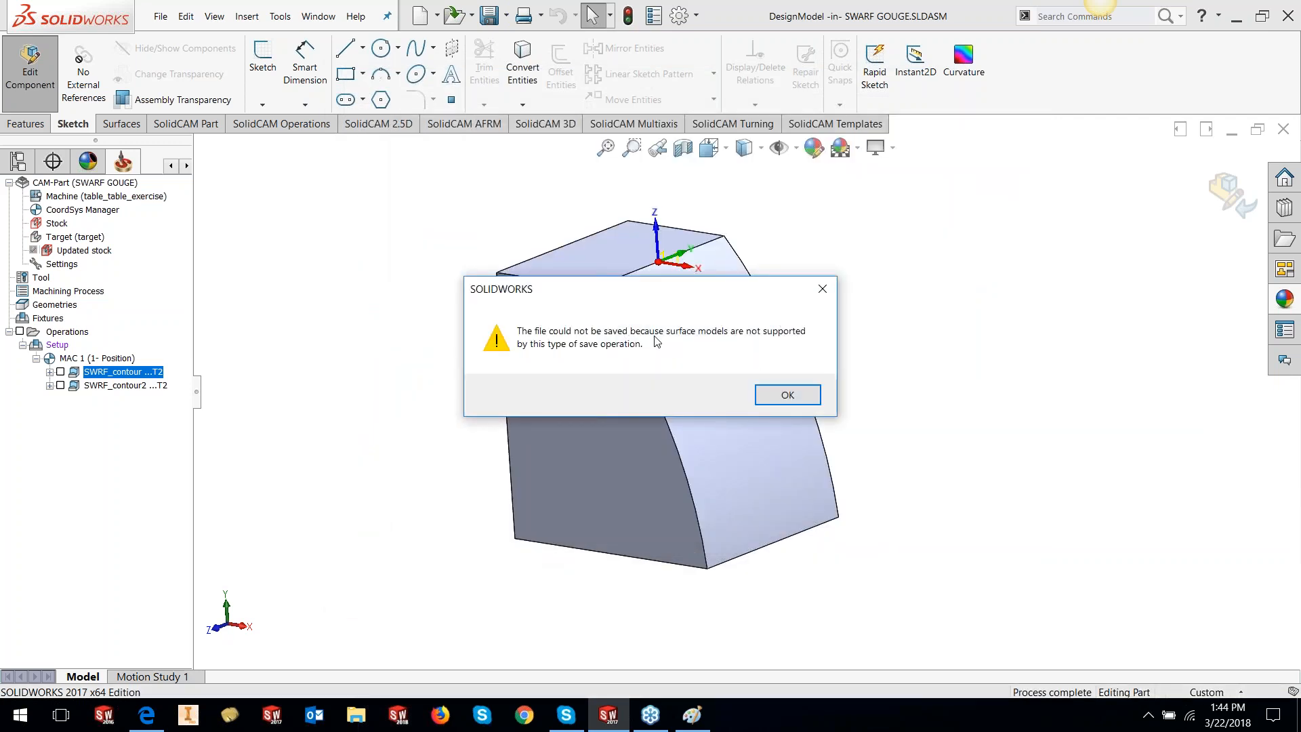
{"action": "left_click", "coordinate": [787, 396]}
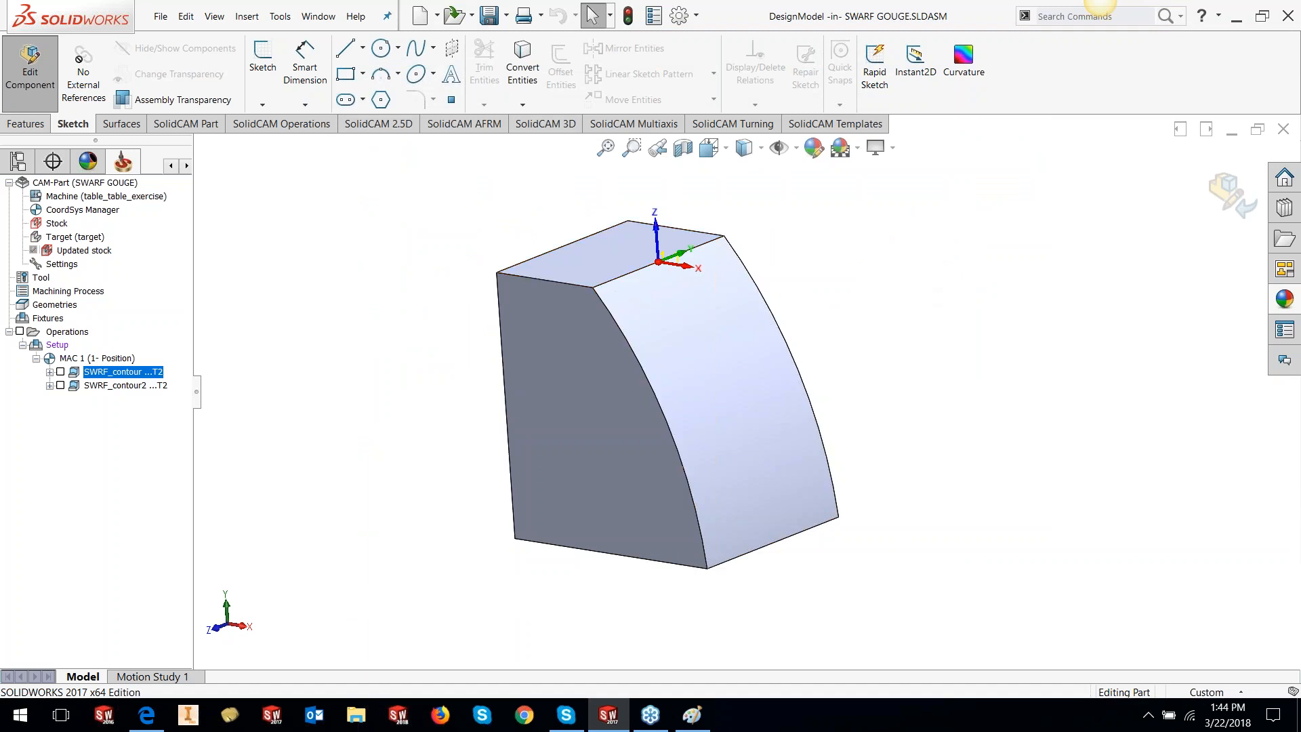
{"action": "middle_click_drag", "start_coordinate": [737, 351], "coordinate": [720, 359]}
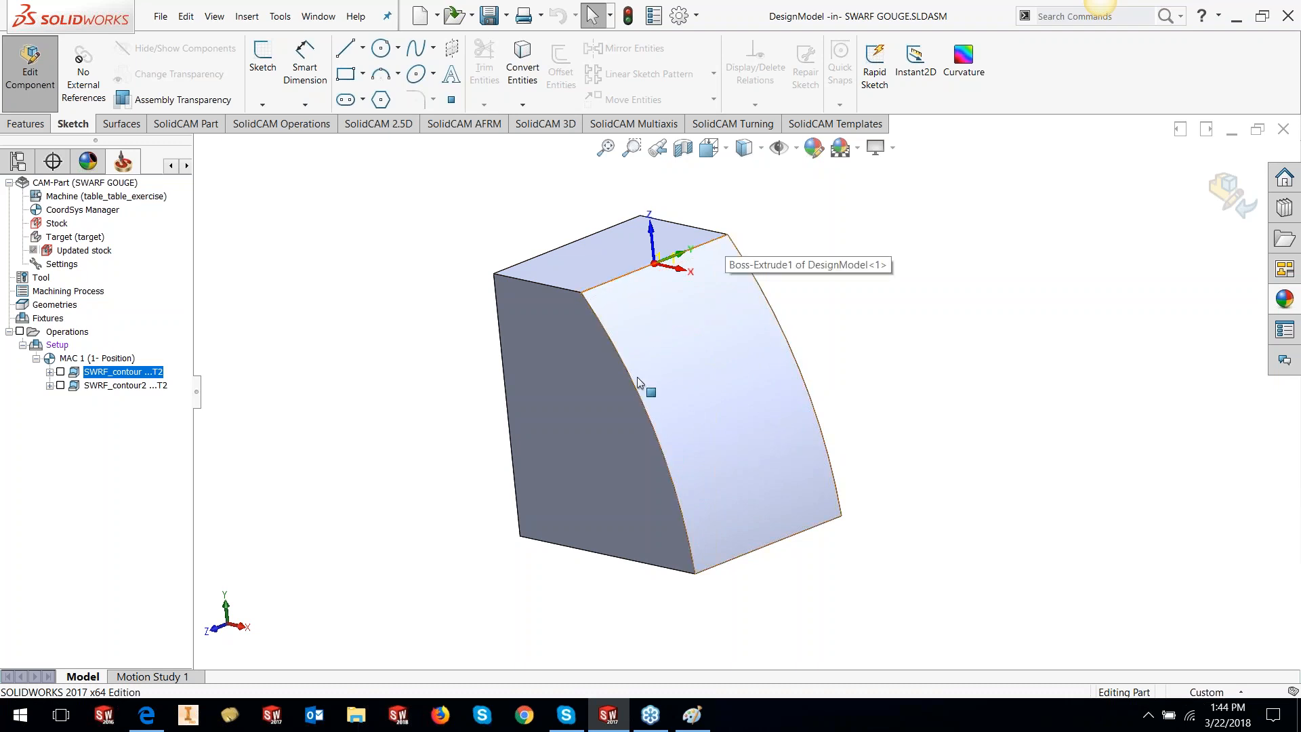
{"action": "left_click", "coordinate": [689, 500]}
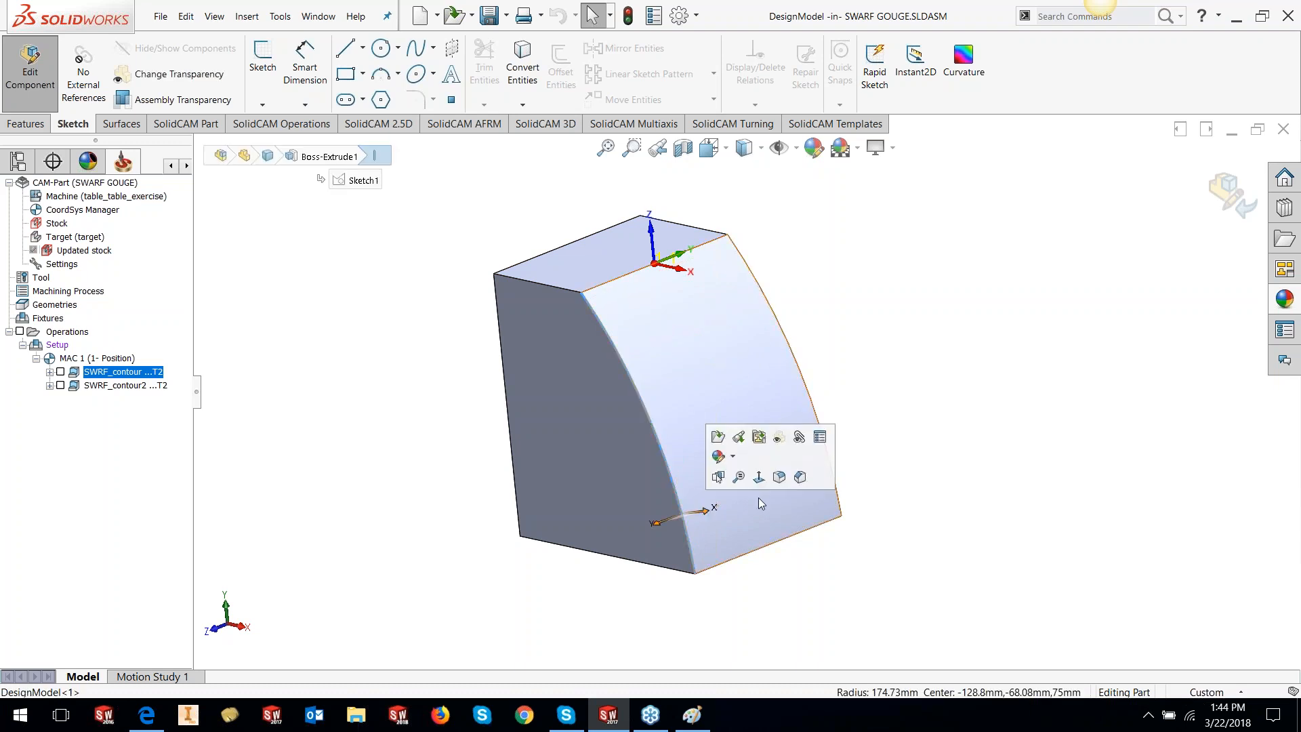
{"action": "left_click", "coordinate": [919, 569]}
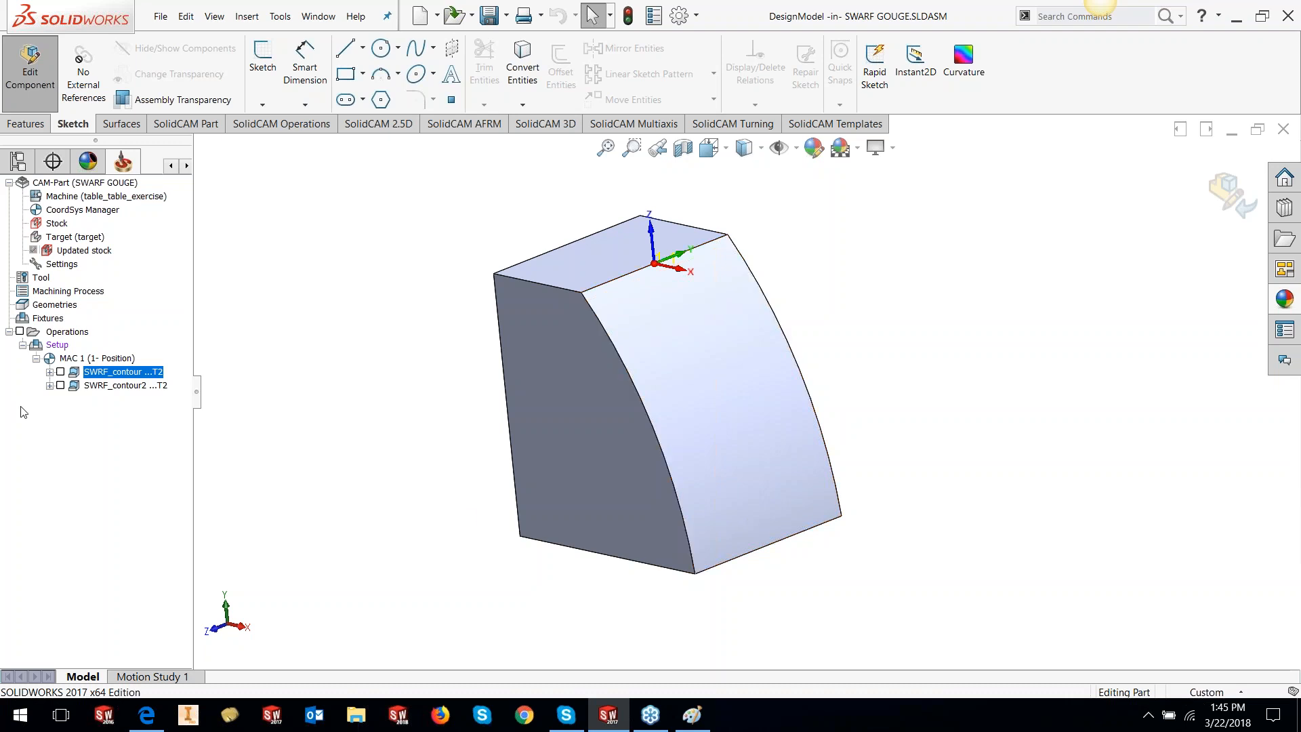
{"action": "right_click", "coordinate": [140, 372]}
In SWRF_contour, enable custom triangulation with tolerance 0.005 and the maximum edge length limit
{"action": "left_click", "coordinate": [195, 176]}
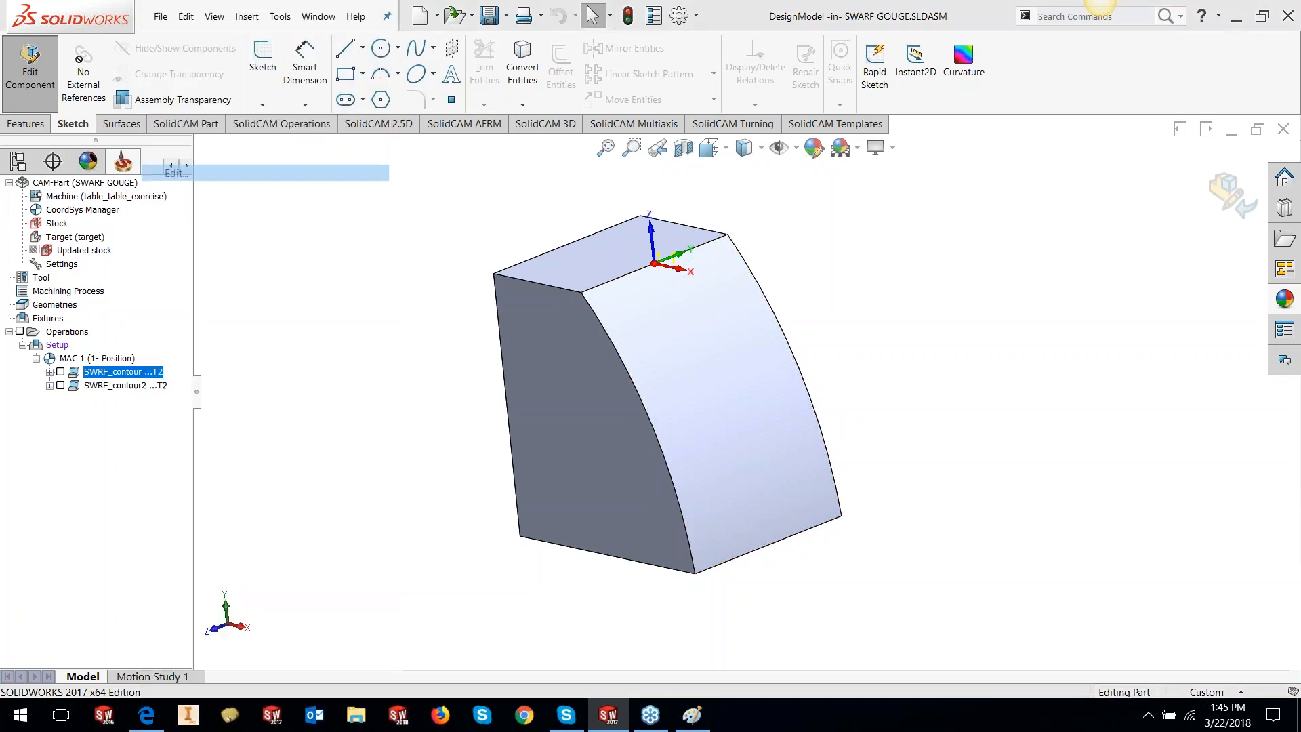
{"action": "left_click", "coordinate": [393, 467]}
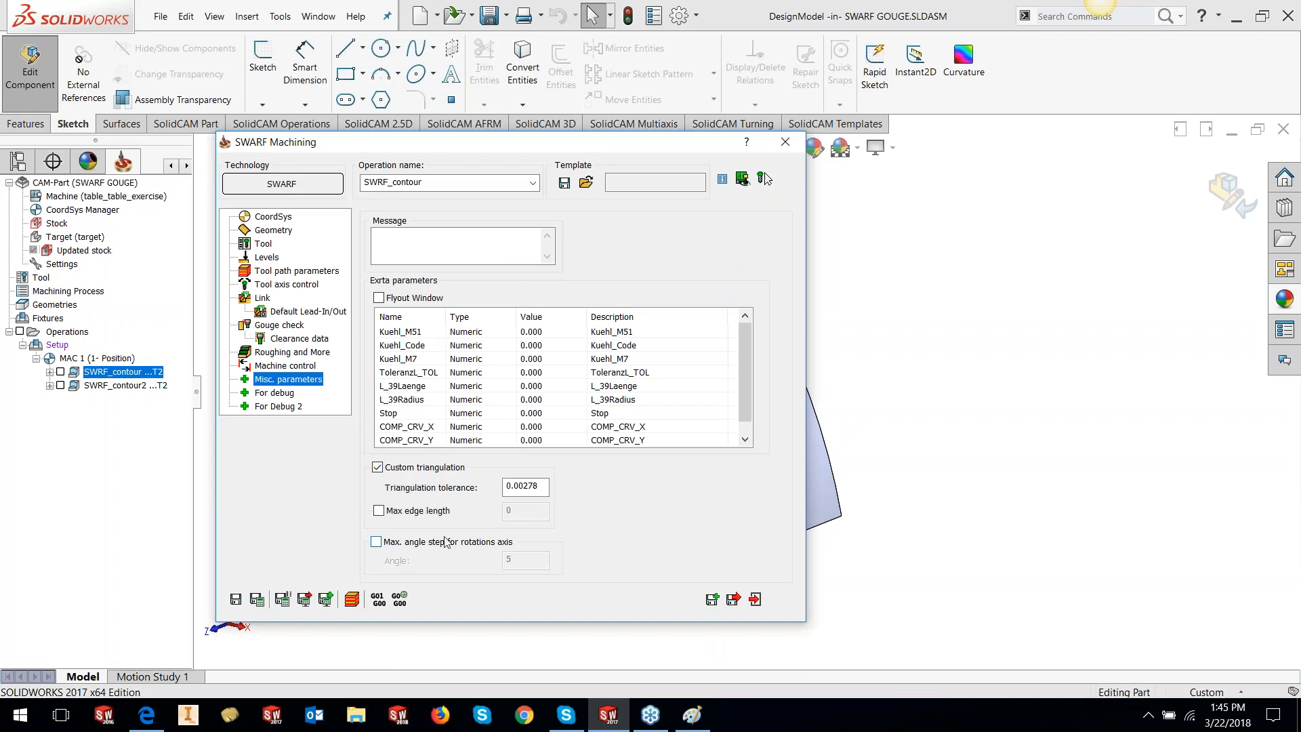
{"action": "left_click_drag", "start_coordinate": [543, 487], "coordinate": [447, 477]}
{"action": "type", "text": "0.05"}
{"action": "key", "text": "BackSpace"}
{"action": "type", "text": "05"}
{"action": "left_click", "coordinate": [378, 510]}
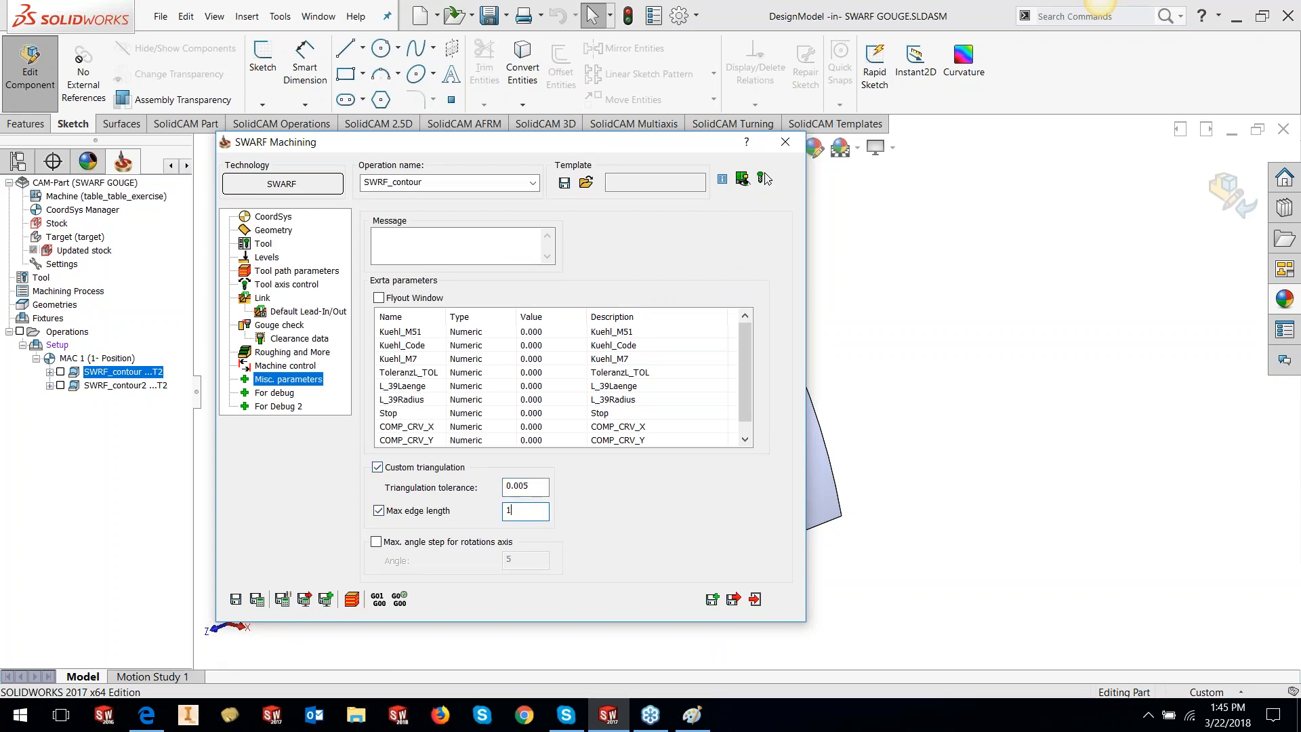
Define new swarf surfaces faces2 containing the curved face on the Geometry page
{"action": "left_click", "coordinate": [273, 230]}
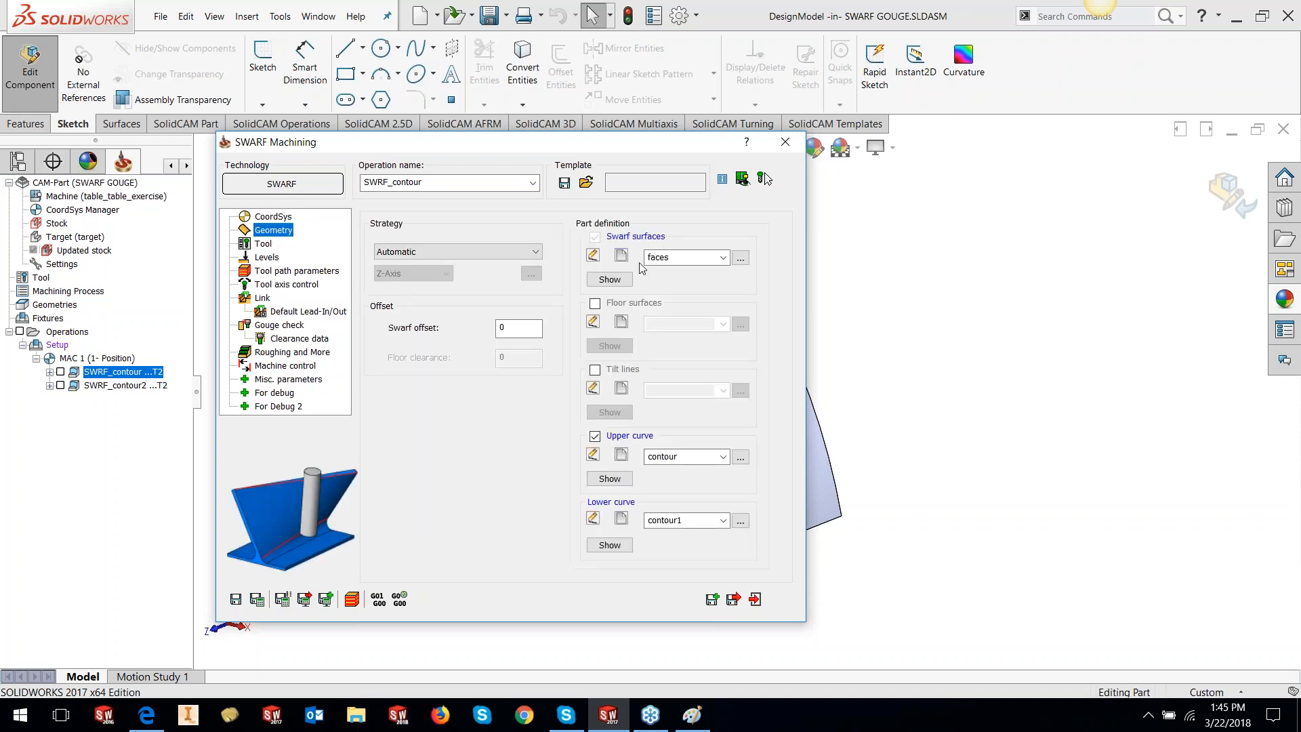
{"action": "left_click", "coordinate": [620, 255]}
{"action": "left_click", "coordinate": [757, 445]}
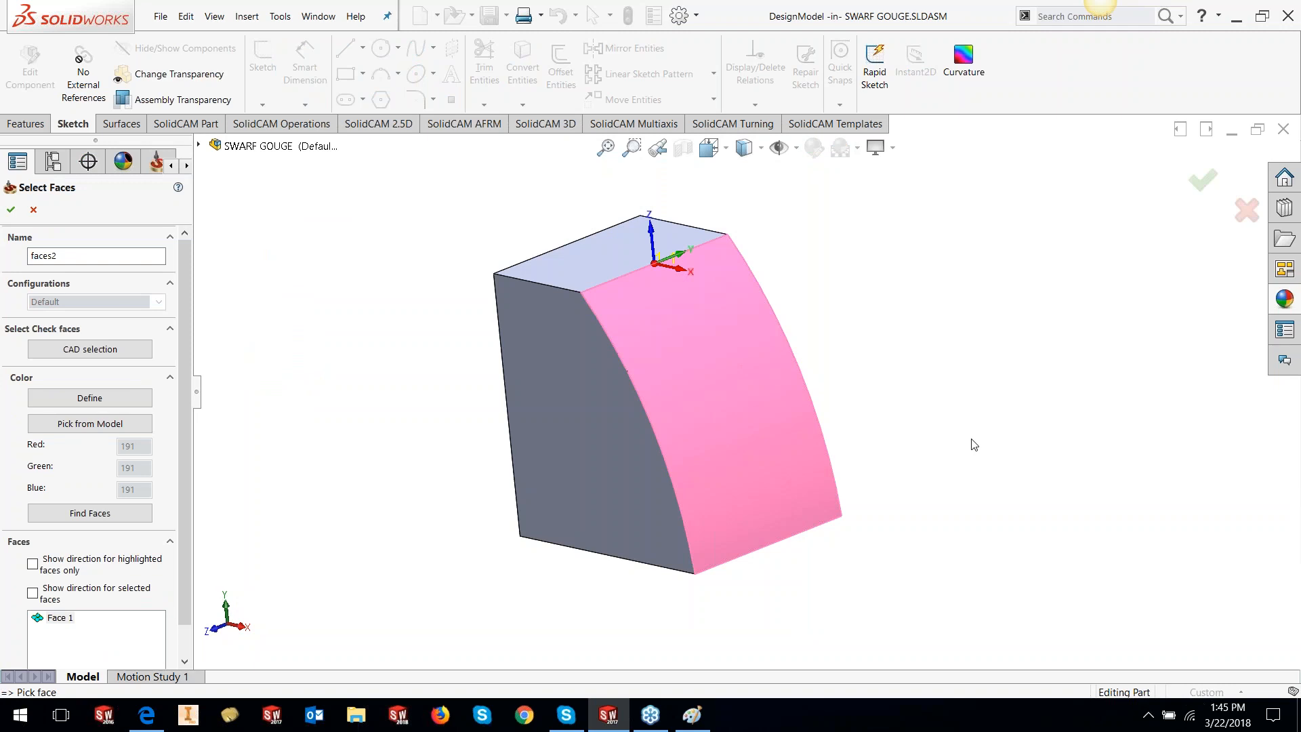
{"action": "left_click", "coordinate": [11, 209]}
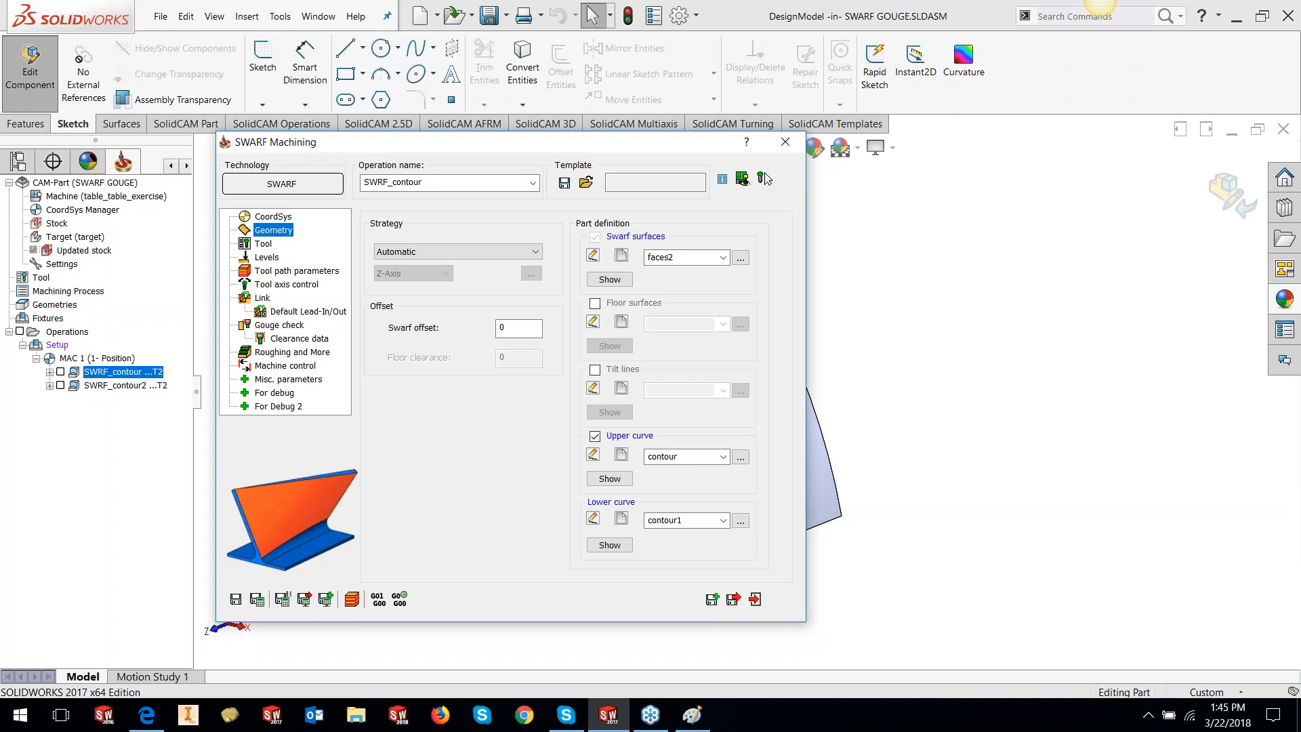
Exit the SWARF operation from Misc. parameters without saving
{"action": "left_click", "coordinate": [280, 378]}
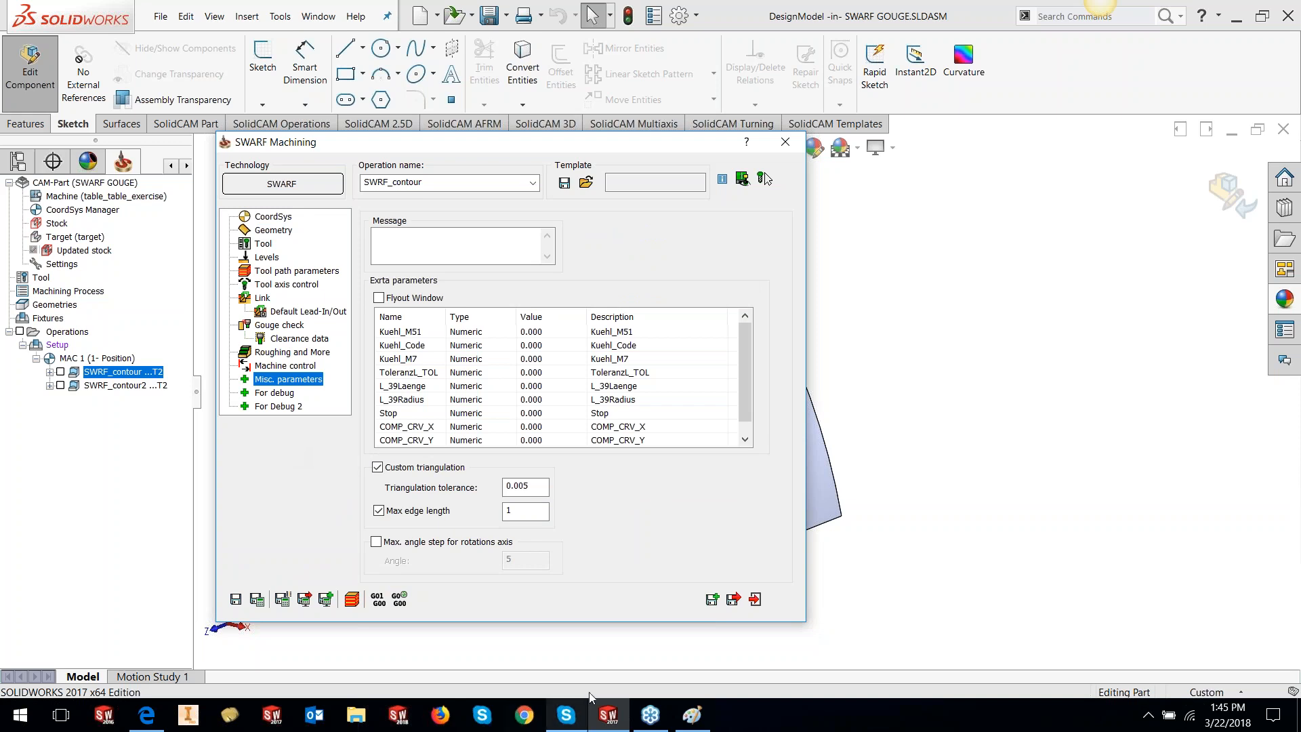
{"action": "left_click", "coordinate": [755, 599]}
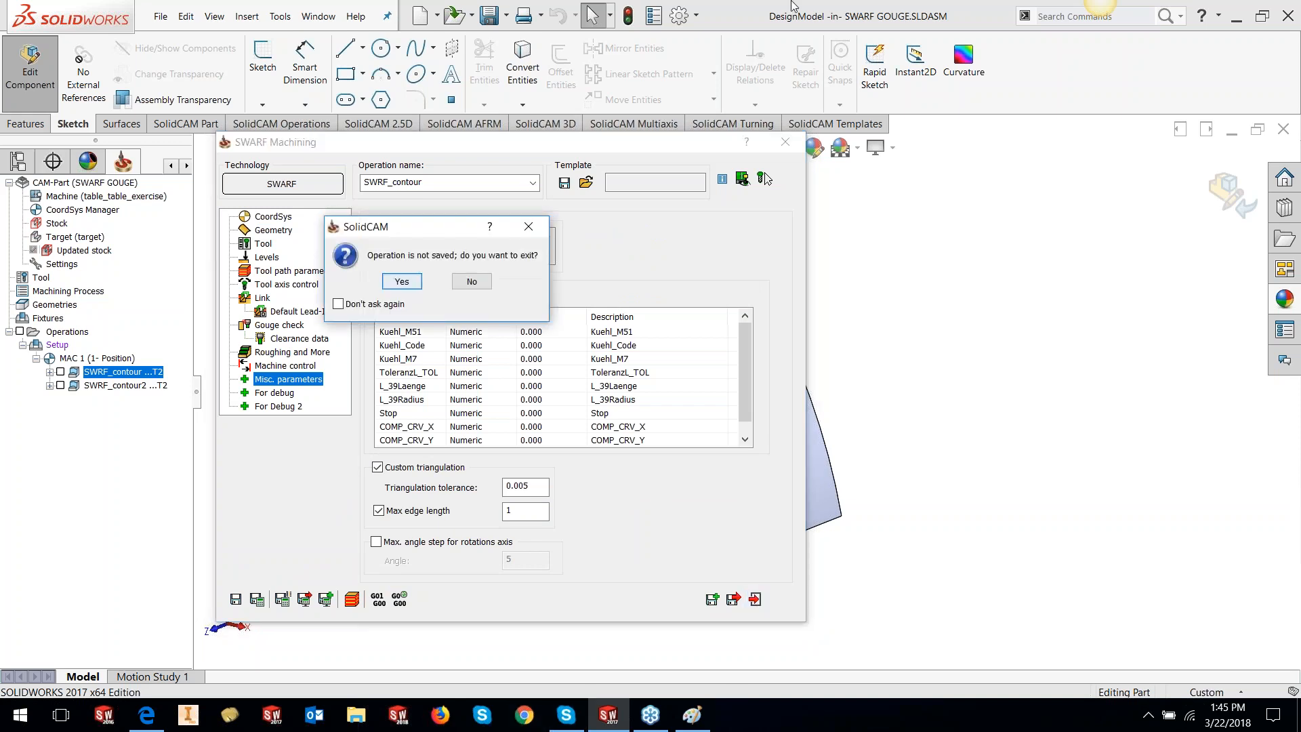
{"action": "left_click", "coordinate": [399, 281]}
Dismiss the geometry save prompt and open the recent MAR.PRT CAM part
{"action": "left_click", "coordinate": [410, 281]}
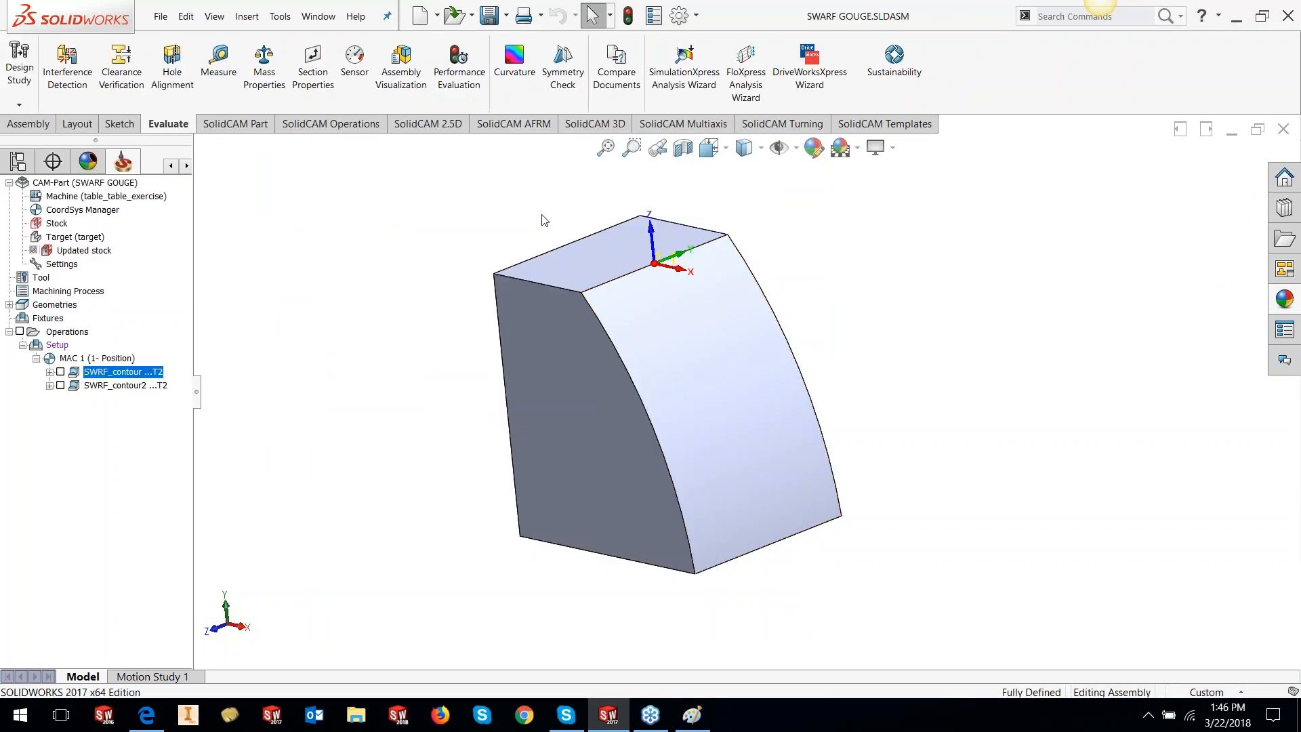
{"action": "left_click", "coordinate": [280, 16]}
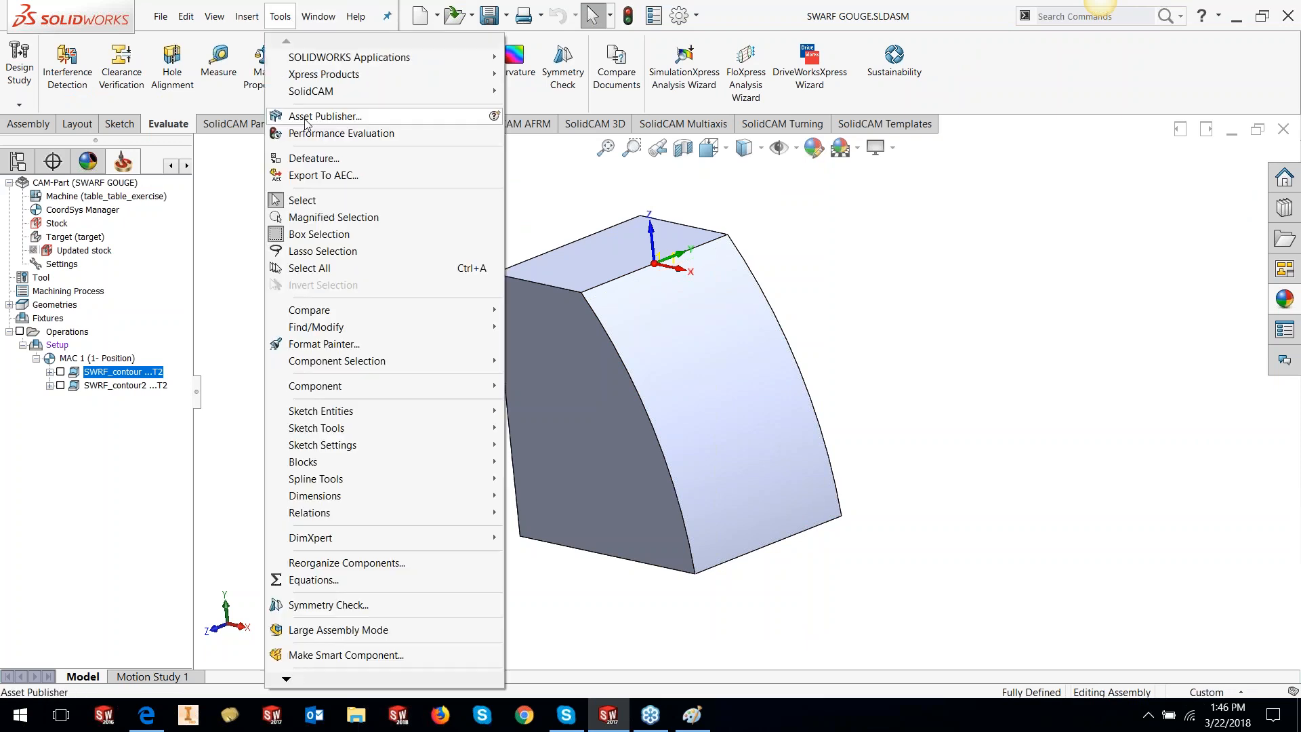
{"action": "mouse_move", "coordinate": [313, 100]}
{"action": "mouse_move", "coordinate": [571, 402]}
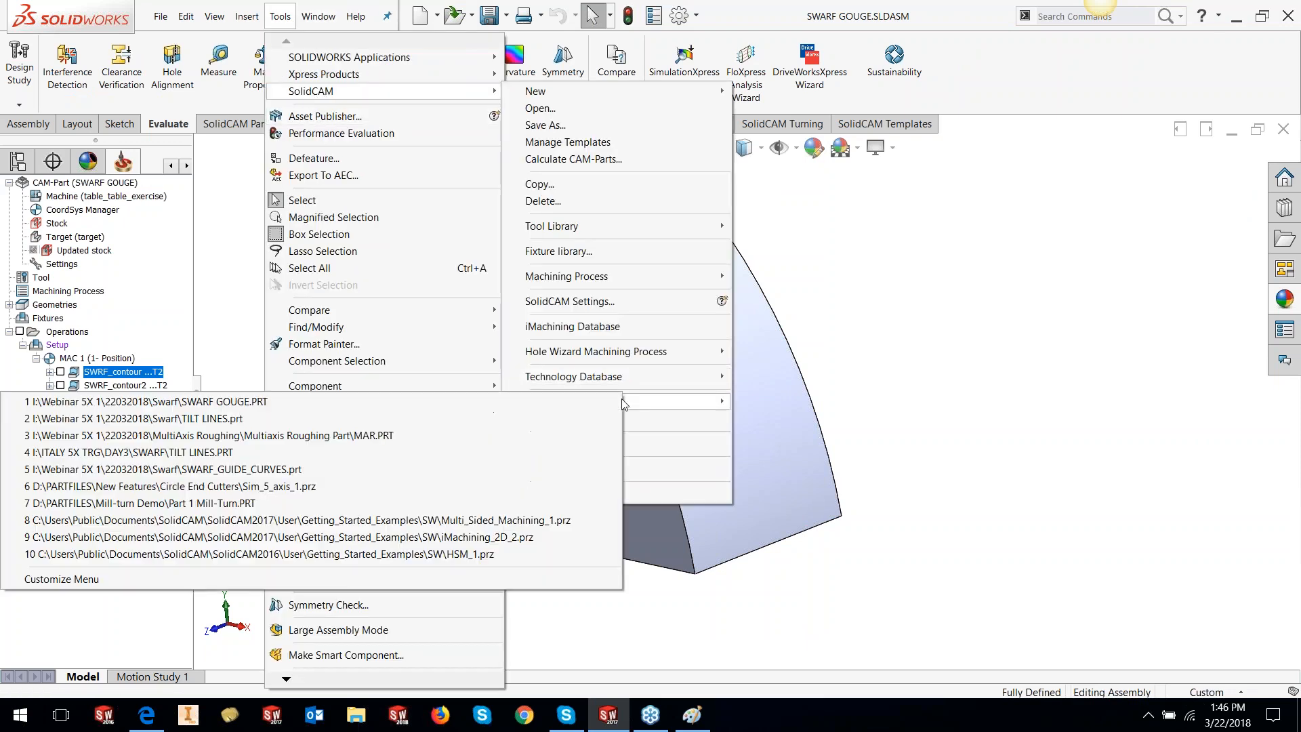
{"action": "left_click", "coordinate": [571, 435]}
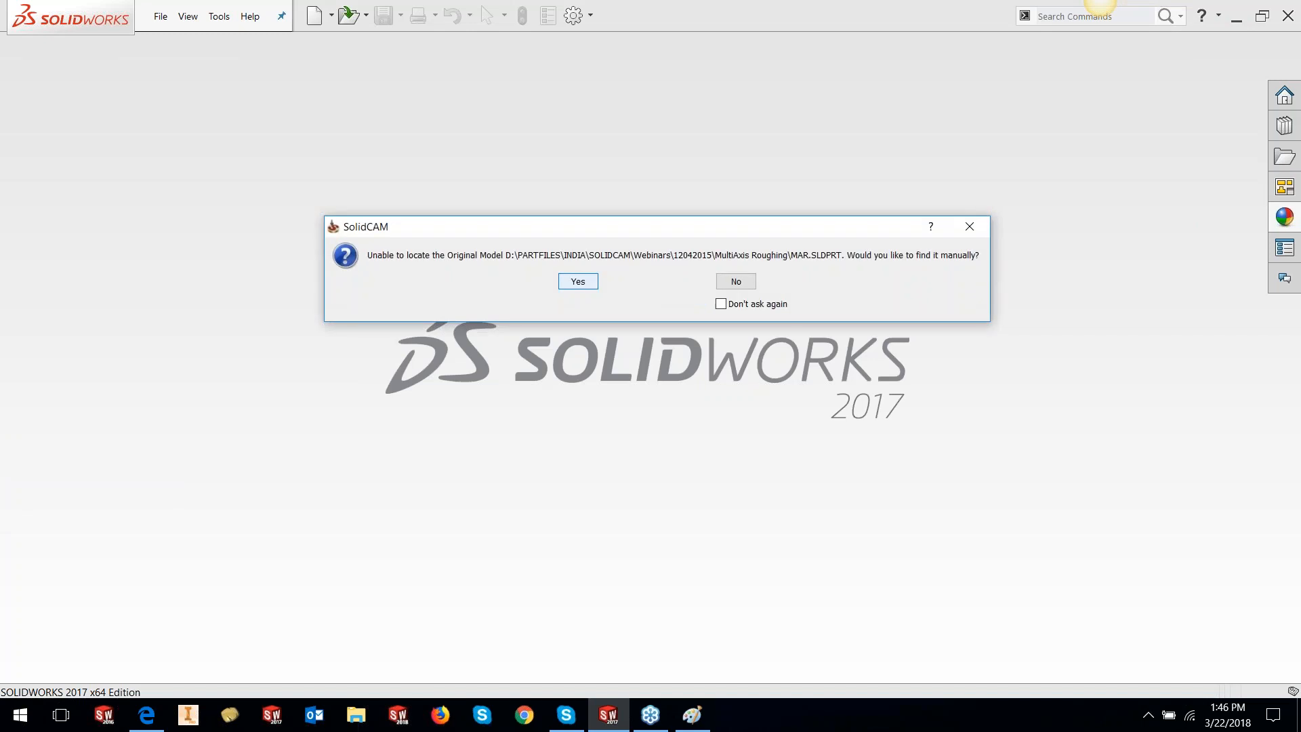
Decline locating the original MAR model so MAR.SLDASM opens
{"action": "left_click", "coordinate": [734, 280]}
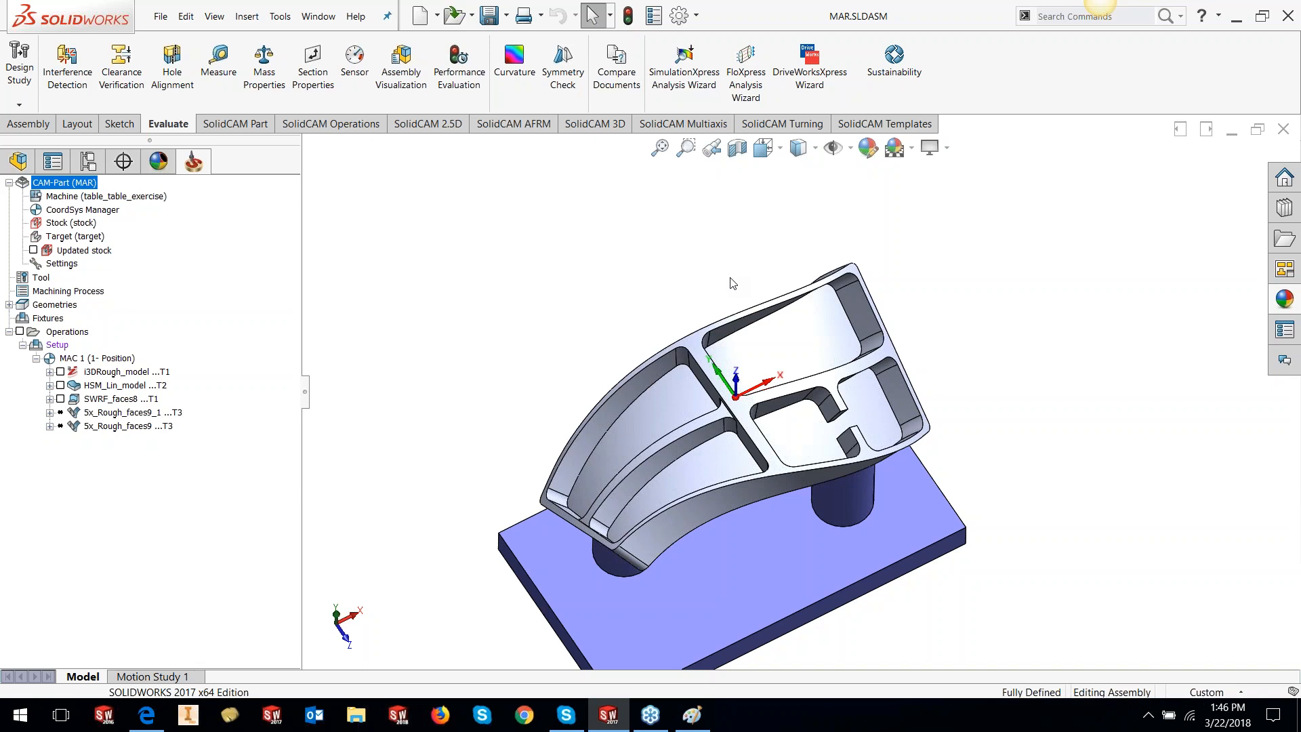
{"action": "scroll", "coordinate": [780, 426], "scroll_direction": "up", "scroll_amount": 2}
{"action": "scroll", "coordinate": [781, 425], "scroll_direction": "down", "scroll_amount": 3}
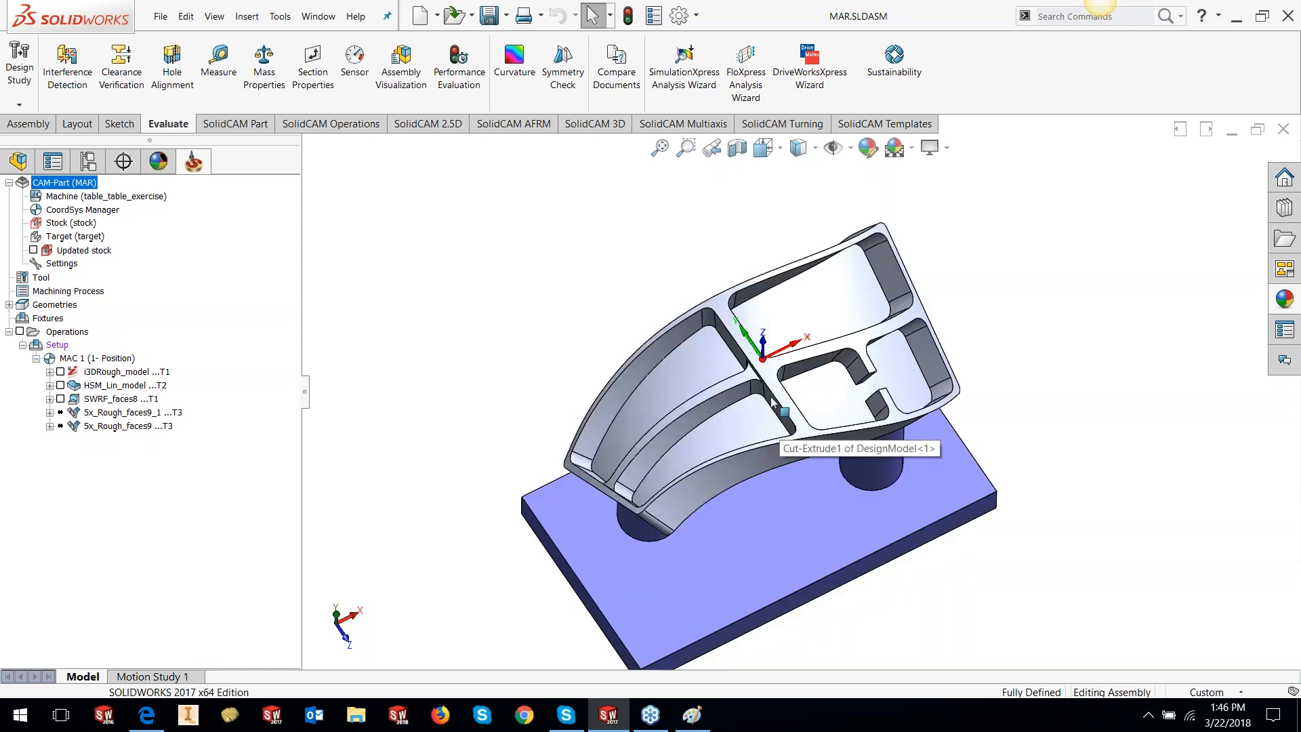
{"action": "mouse_move", "coordinate": [781, 425]}
{"action": "middle_mouse_down"}
{"action": "mouse_move", "coordinate": [742, 491]}
{"action": "mouse_move", "coordinate": [775, 406]}
{"action": "mouse_move", "coordinate": [748, 454]}
{"action": "mouse_move", "coordinate": [779, 420]}
{"action": "middle_mouse_up"}
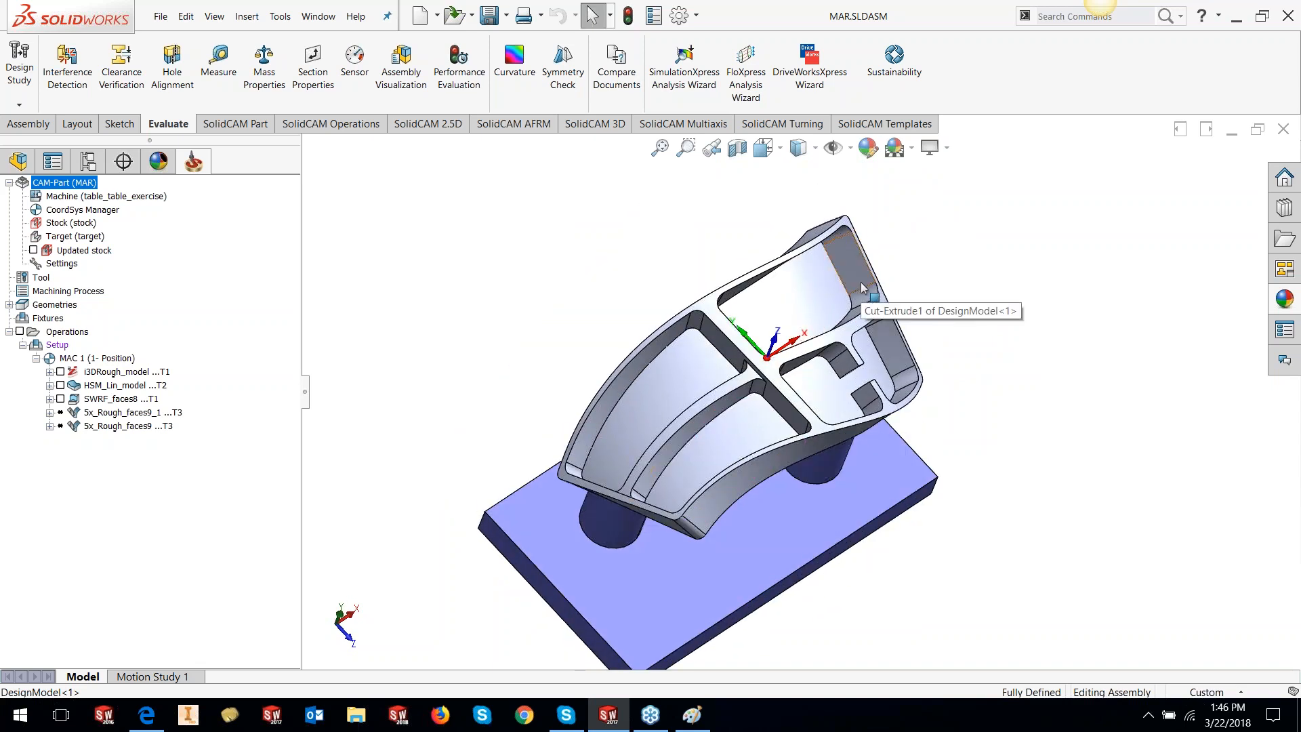
{"action": "scroll", "coordinate": [833, 398], "scroll_direction": "up", "scroll_amount": 1}
{"action": "scroll", "coordinate": [874, 407], "scroll_direction": "down", "scroll_amount": 1}
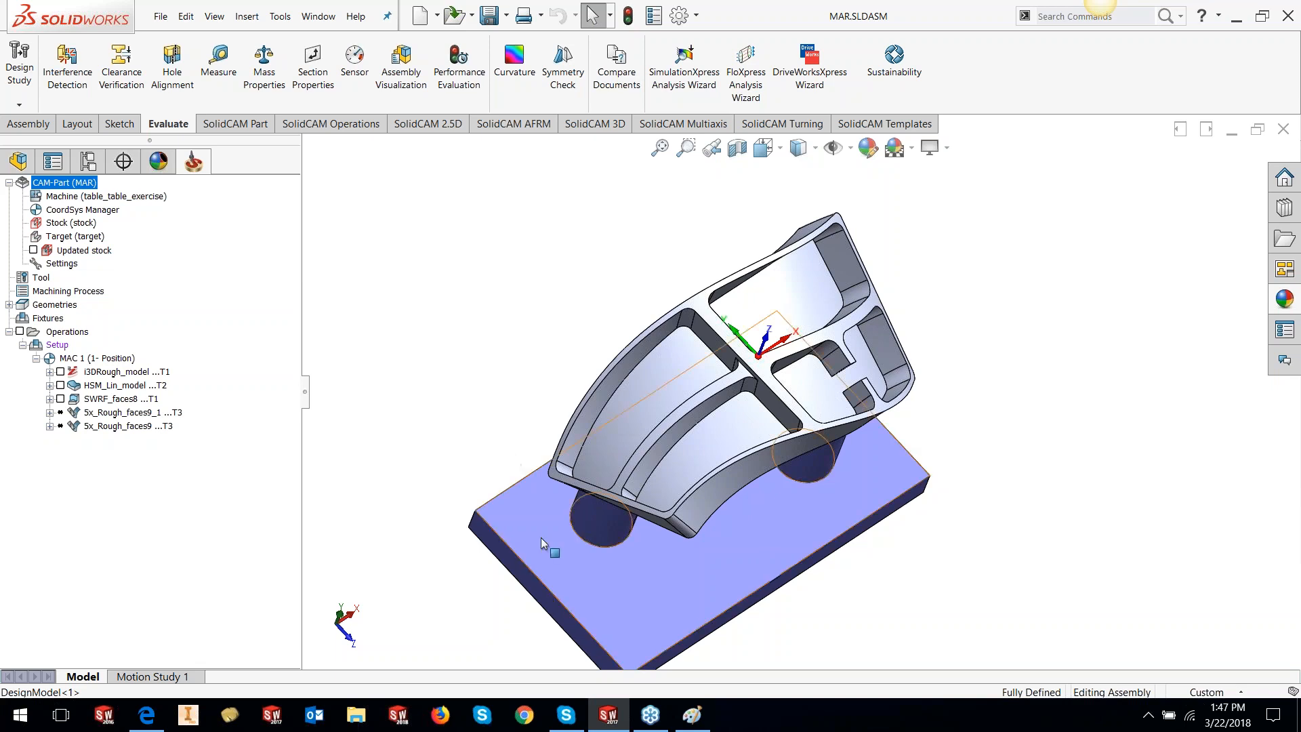
{"action": "left_click", "coordinate": [603, 396]}
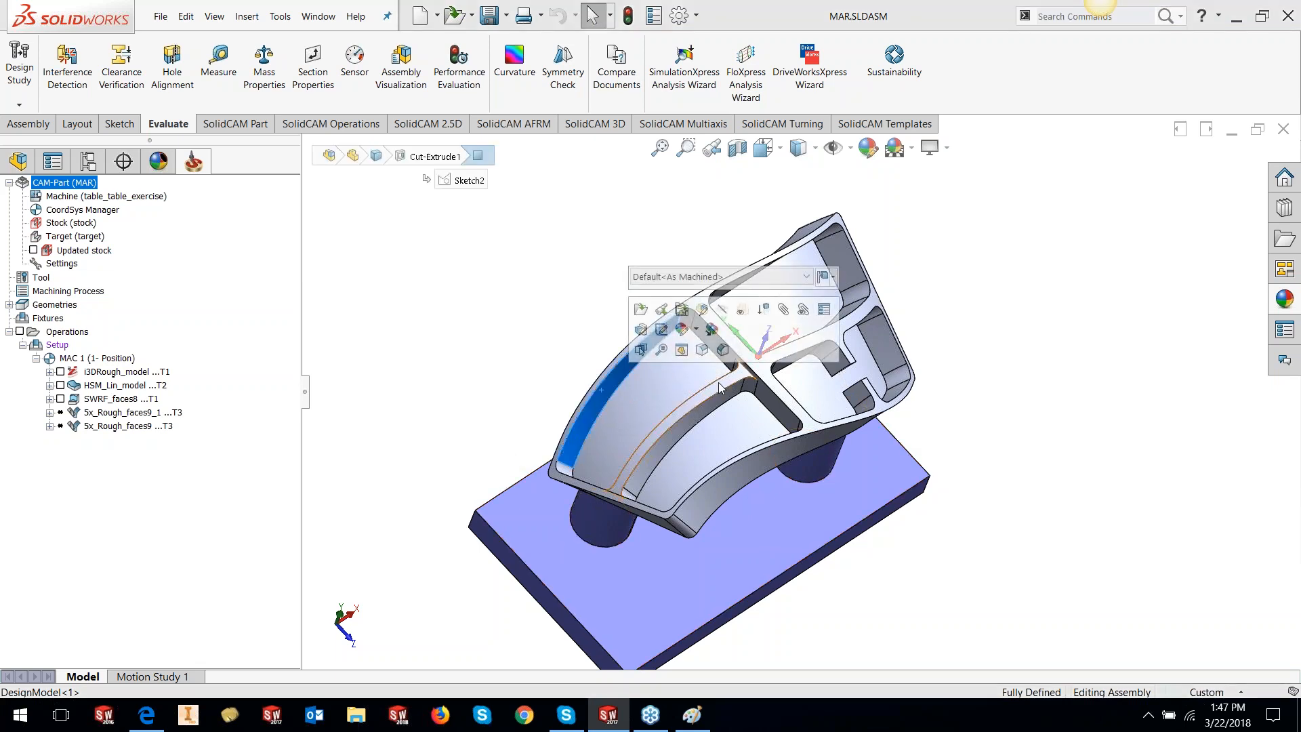
{"action": "scroll", "coordinate": [656, 296], "scroll_direction": "down", "scroll_amount": 5}
{"action": "left_click", "coordinate": [689, 307], "text": "ctrl"}
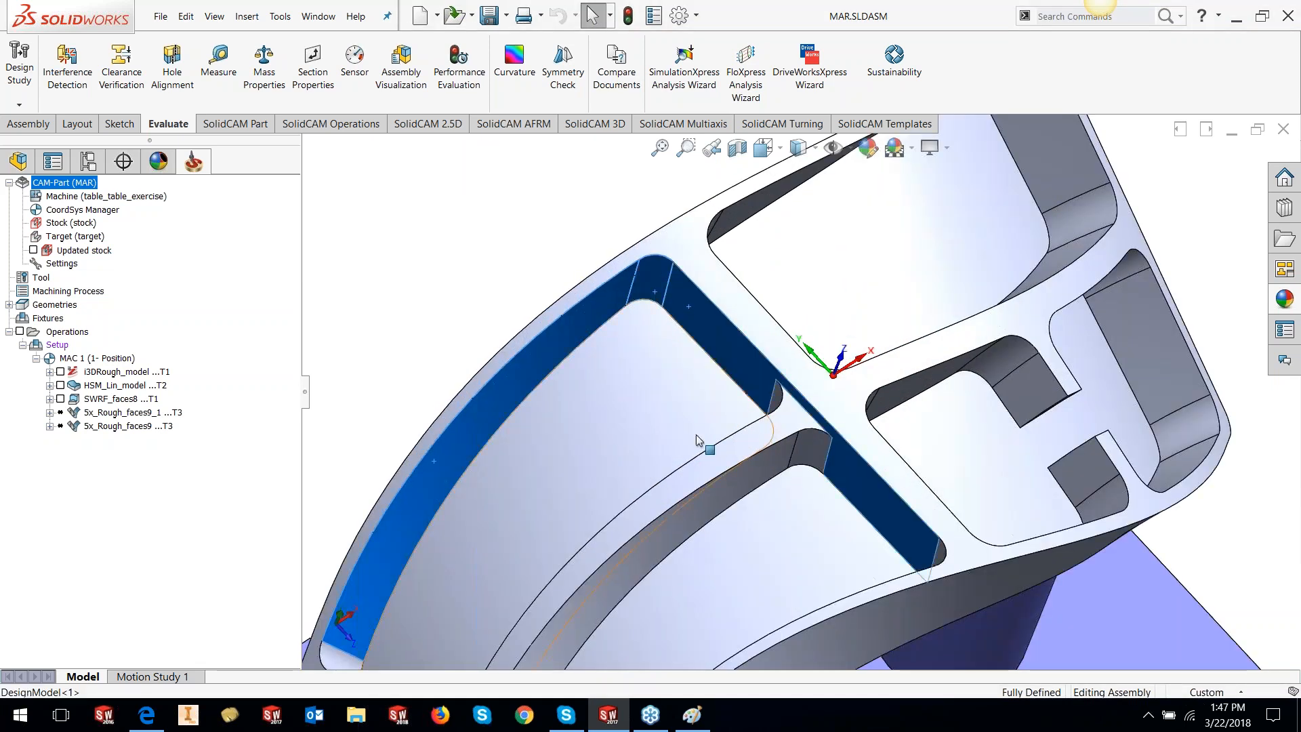
{"action": "middle_click_drag", "start_coordinate": [672, 384], "coordinate": [690, 354]}
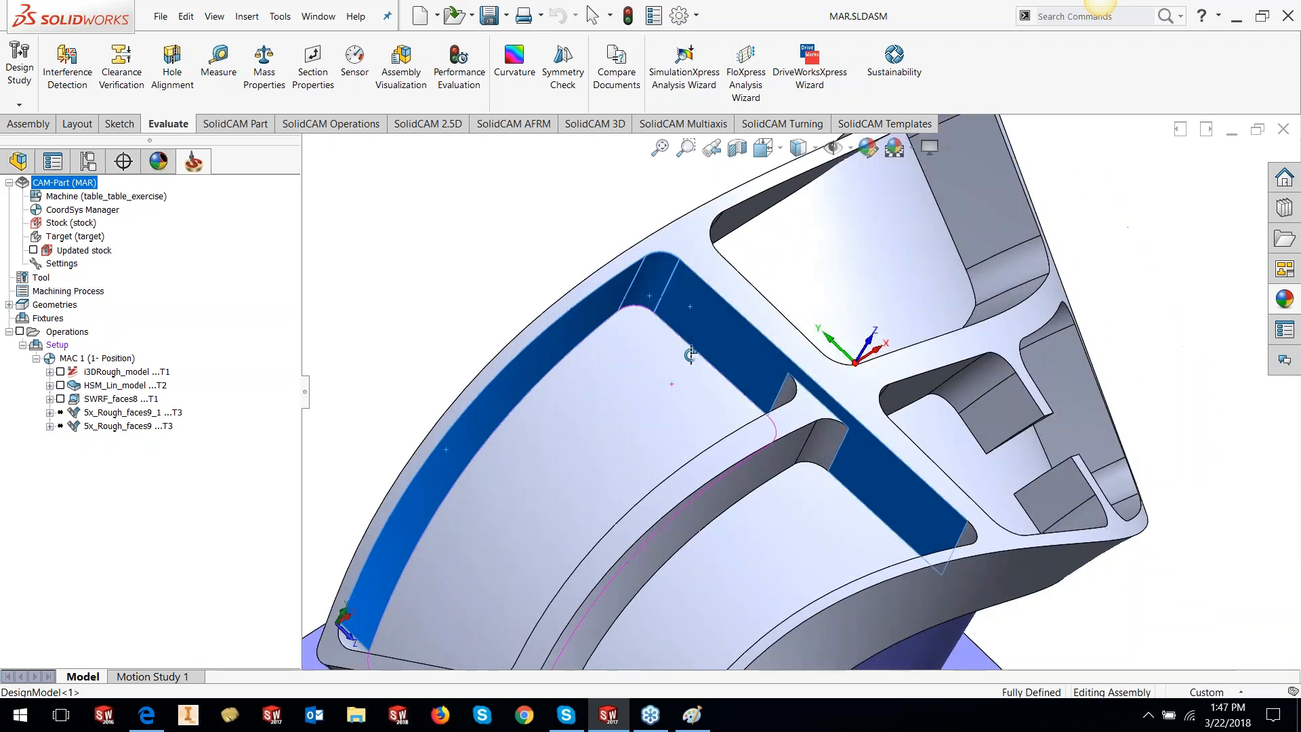
{"action": "left_click", "coordinate": [642, 420], "text": "ctrl"}
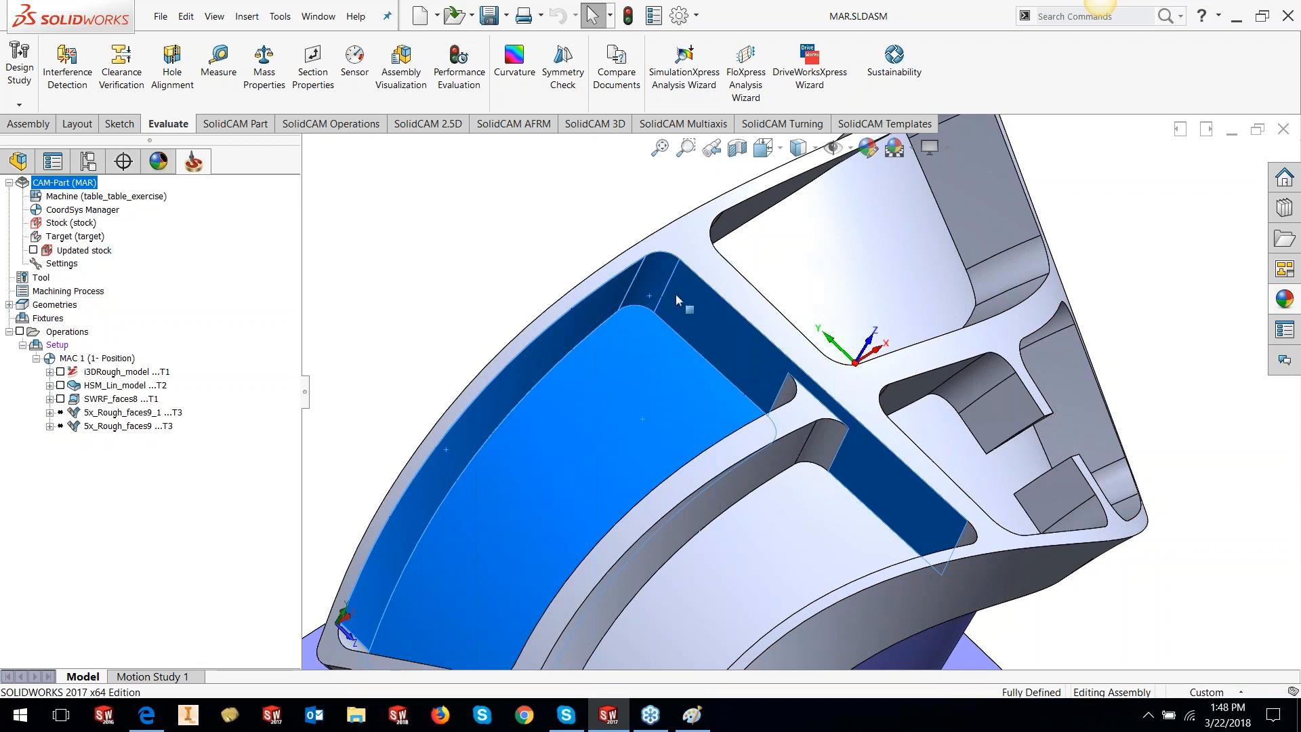
{"action": "left_click", "coordinate": [555, 266]}
{"action": "scroll", "coordinate": [593, 296], "scroll_direction": "up", "scroll_amount": 5}
{"action": "scroll", "coordinate": [917, 421], "scroll_direction": "down", "scroll_amount": 1}
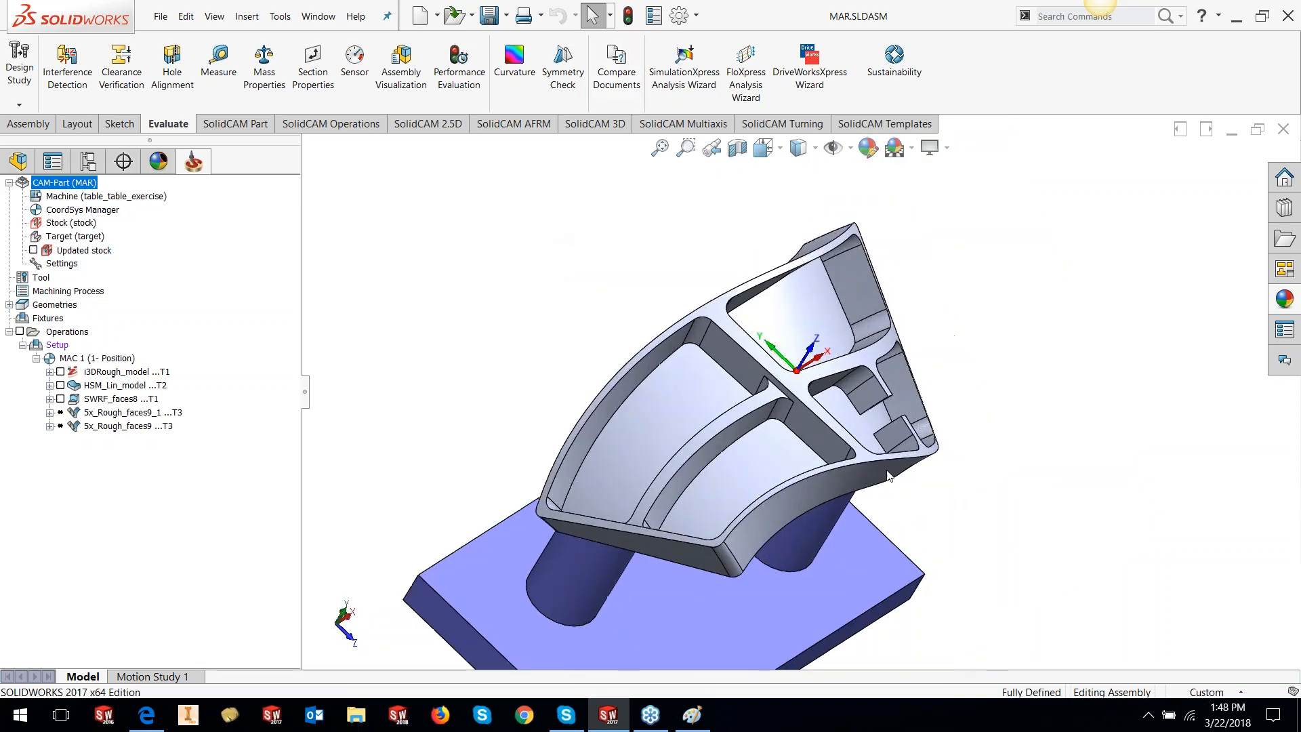
{"action": "scroll", "coordinate": [884, 472], "scroll_direction": "up", "scroll_amount": 2}
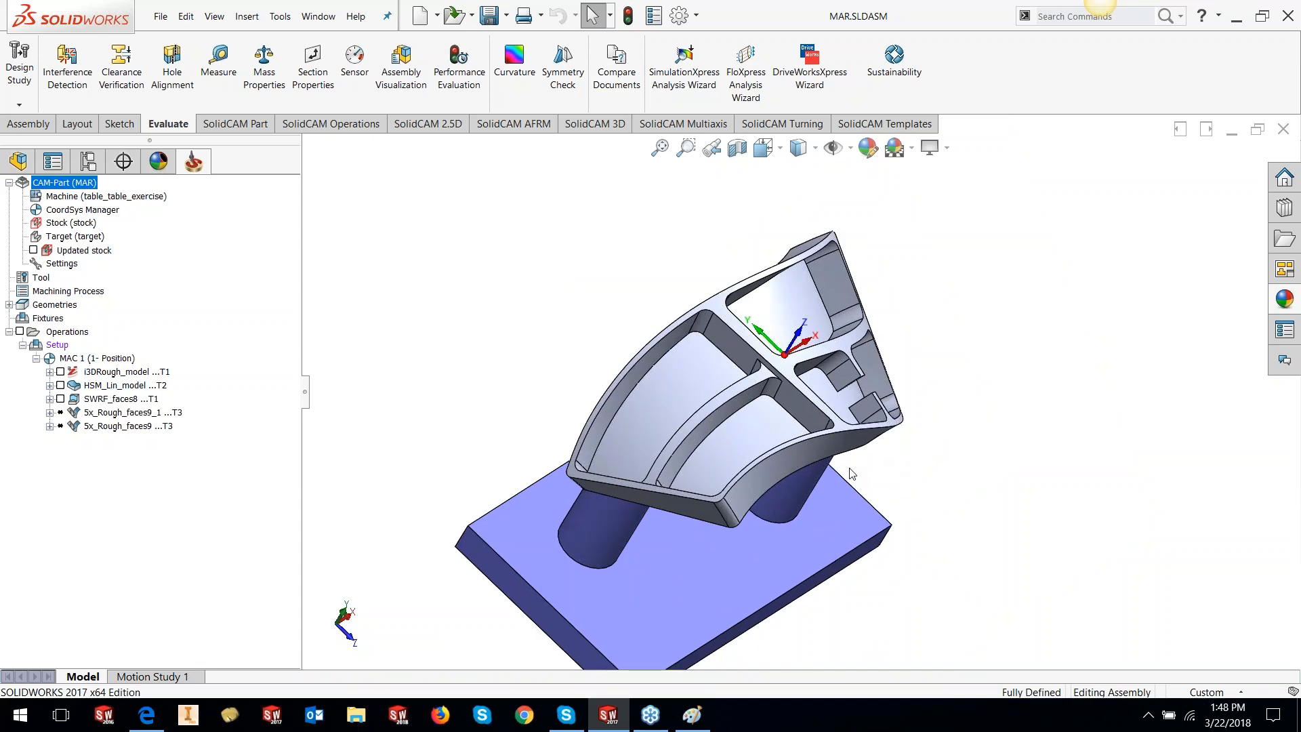
Open the 5x_Rough_faces9 operation for editing
{"action": "right_click", "coordinate": [139, 427]}
{"action": "left_click", "coordinate": [189, 169]}
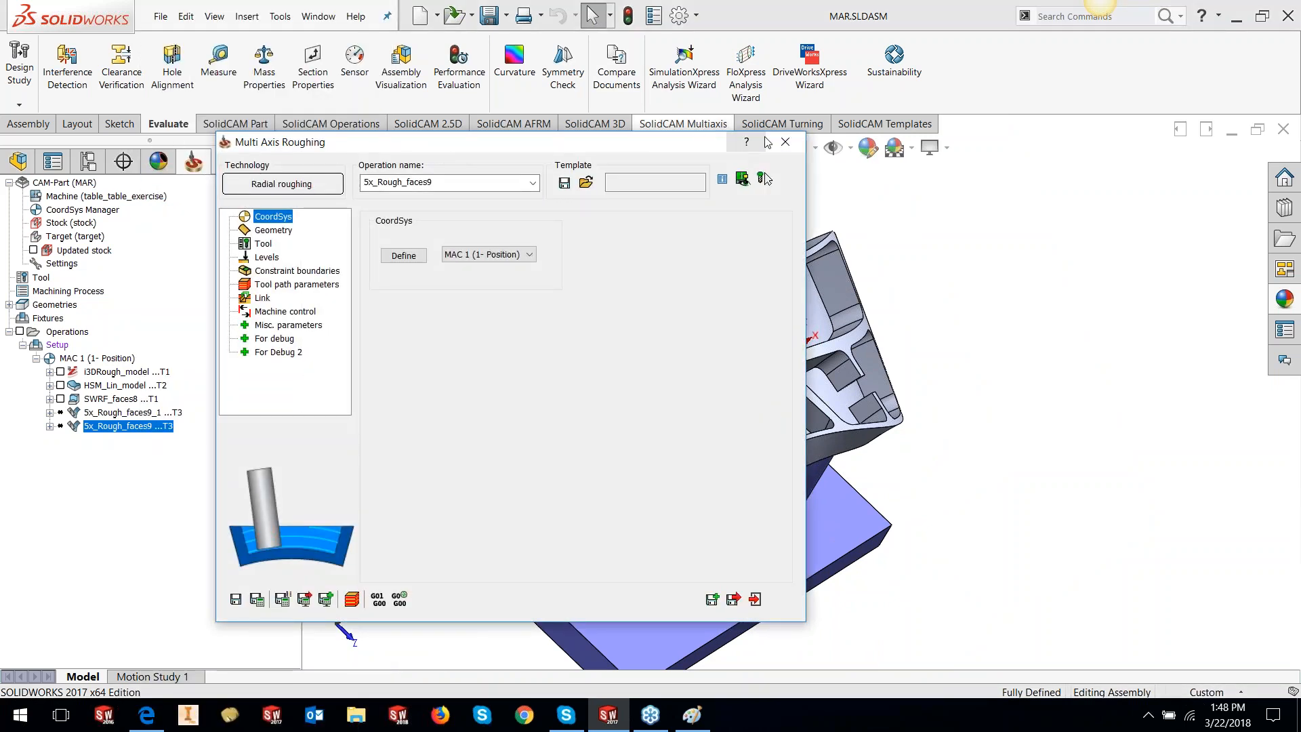
{"action": "left_click", "coordinate": [785, 141]}
{"action": "right_click", "coordinate": [129, 426]}
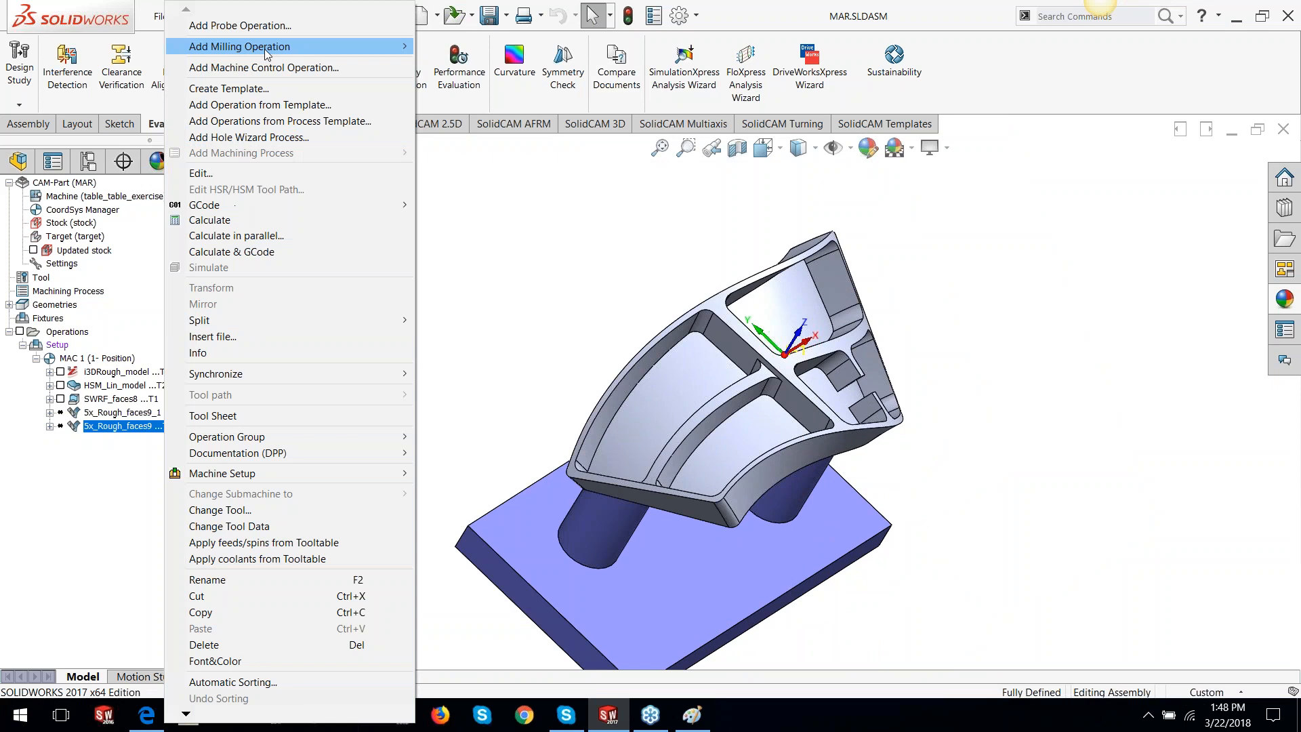
{"action": "mouse_move", "coordinate": [264, 49]}
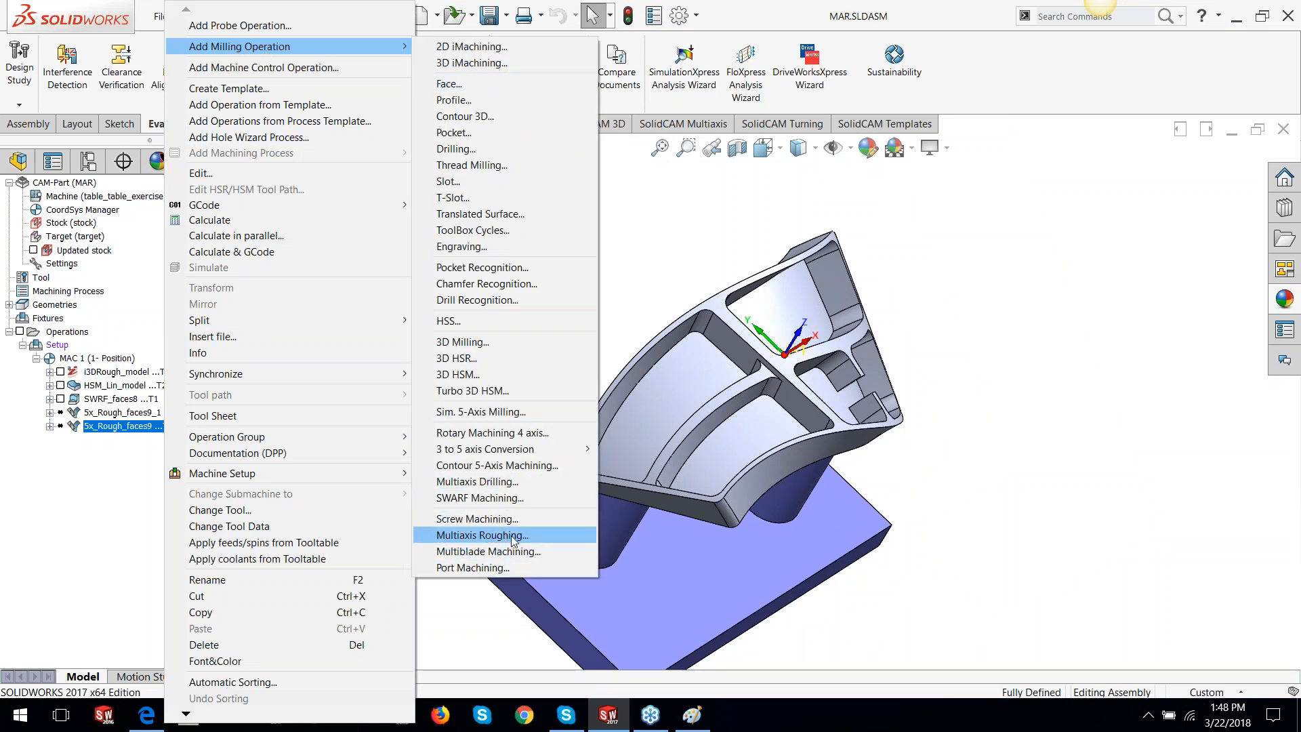
{"action": "left_click", "coordinate": [632, 293]}
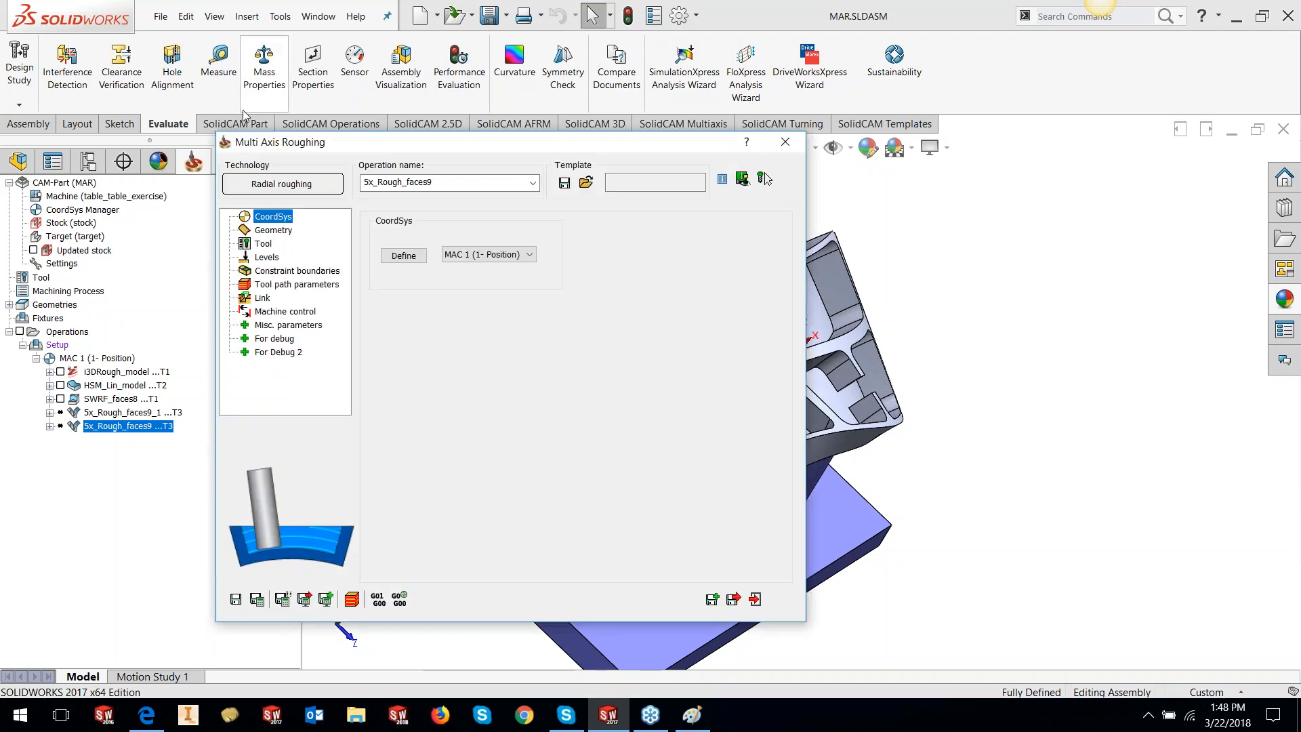
Keep Adaptive strategy with Offset from floor on Geometry, then roll up the dialog
{"action": "left_click", "coordinate": [272, 230]}
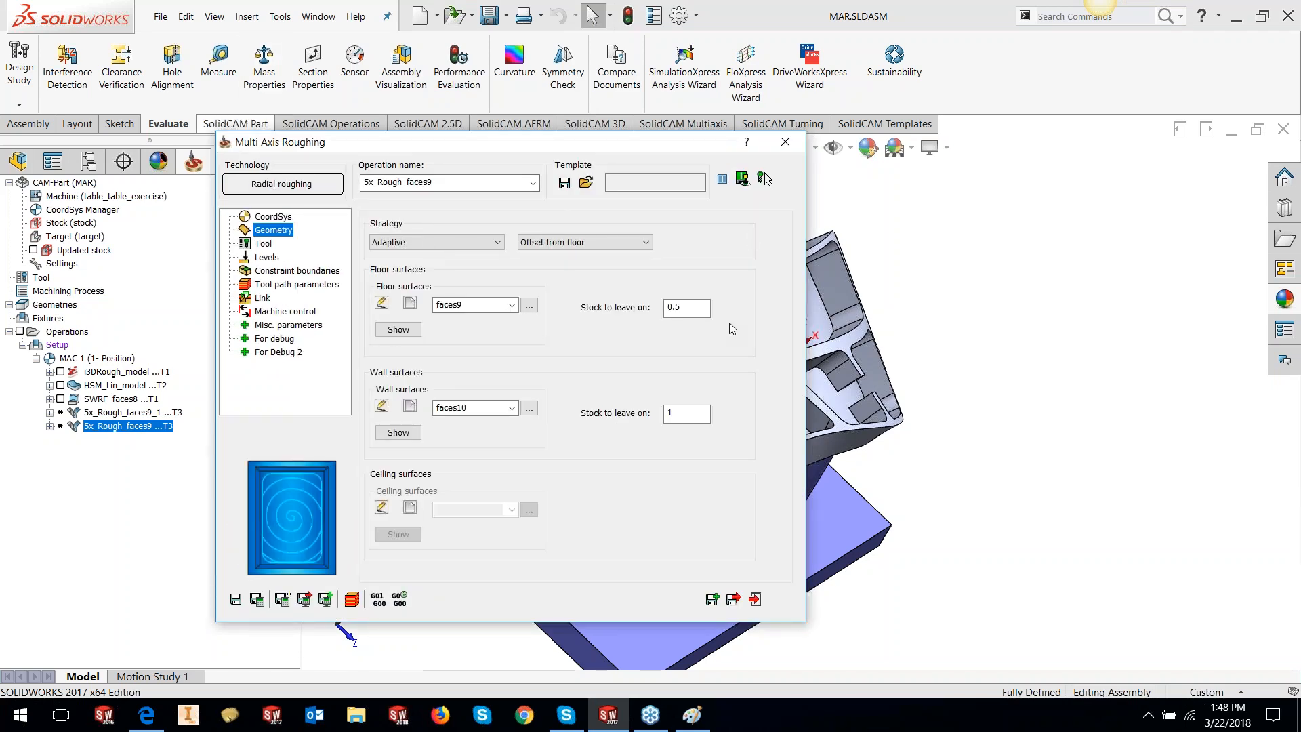
{"action": "left_click", "coordinate": [405, 246]}
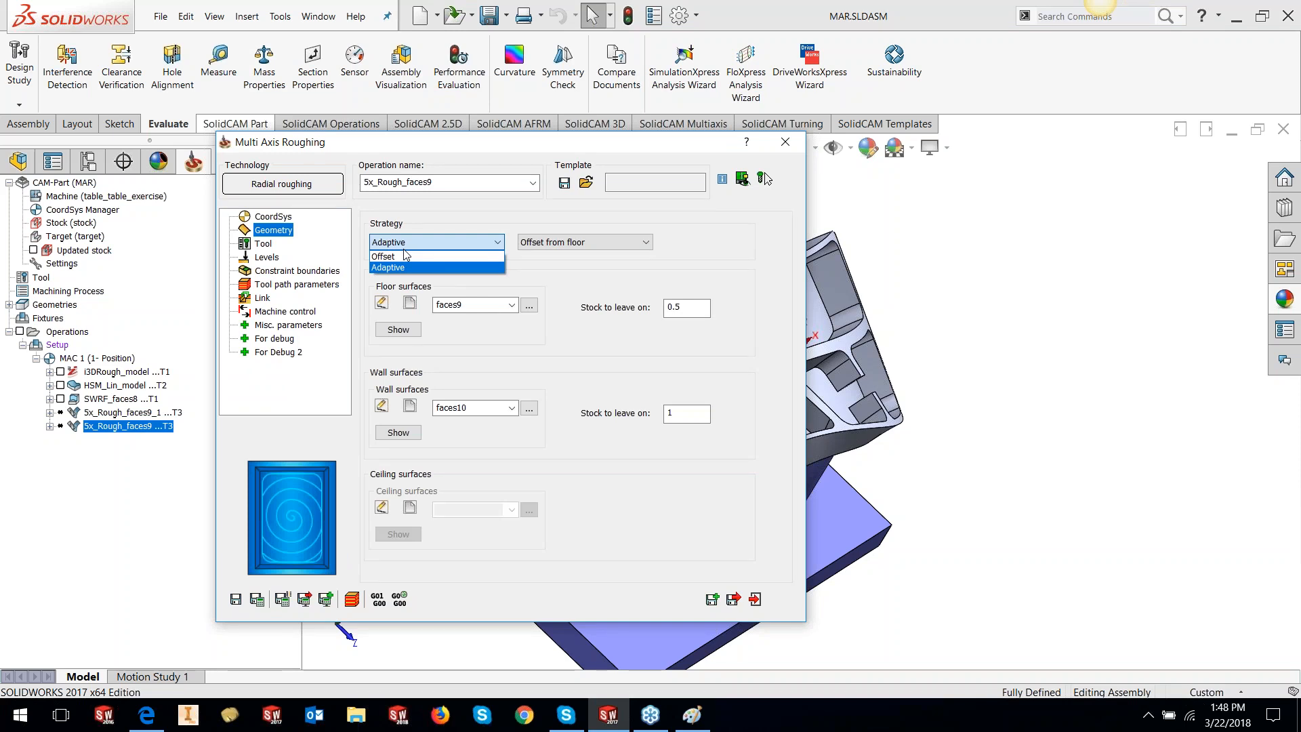
{"action": "left_click", "coordinate": [405, 267]}
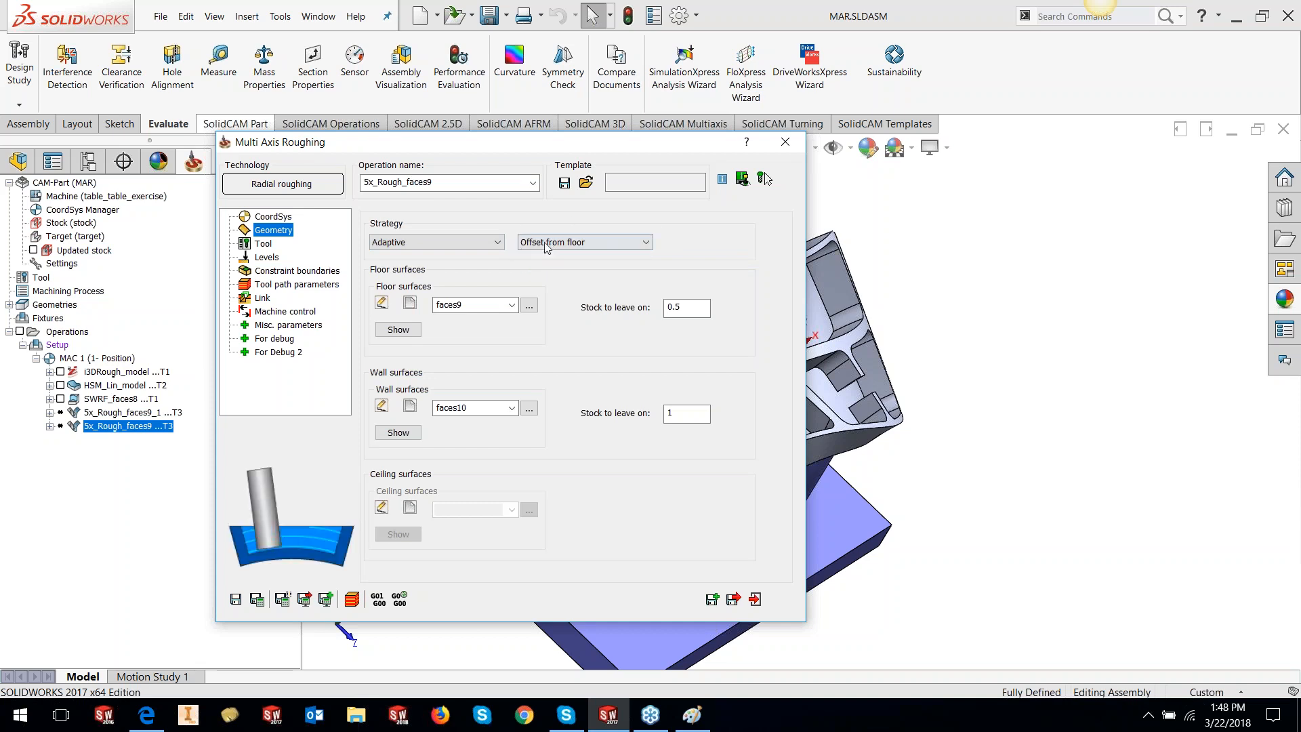
{"action": "left_click", "coordinate": [546, 246]}
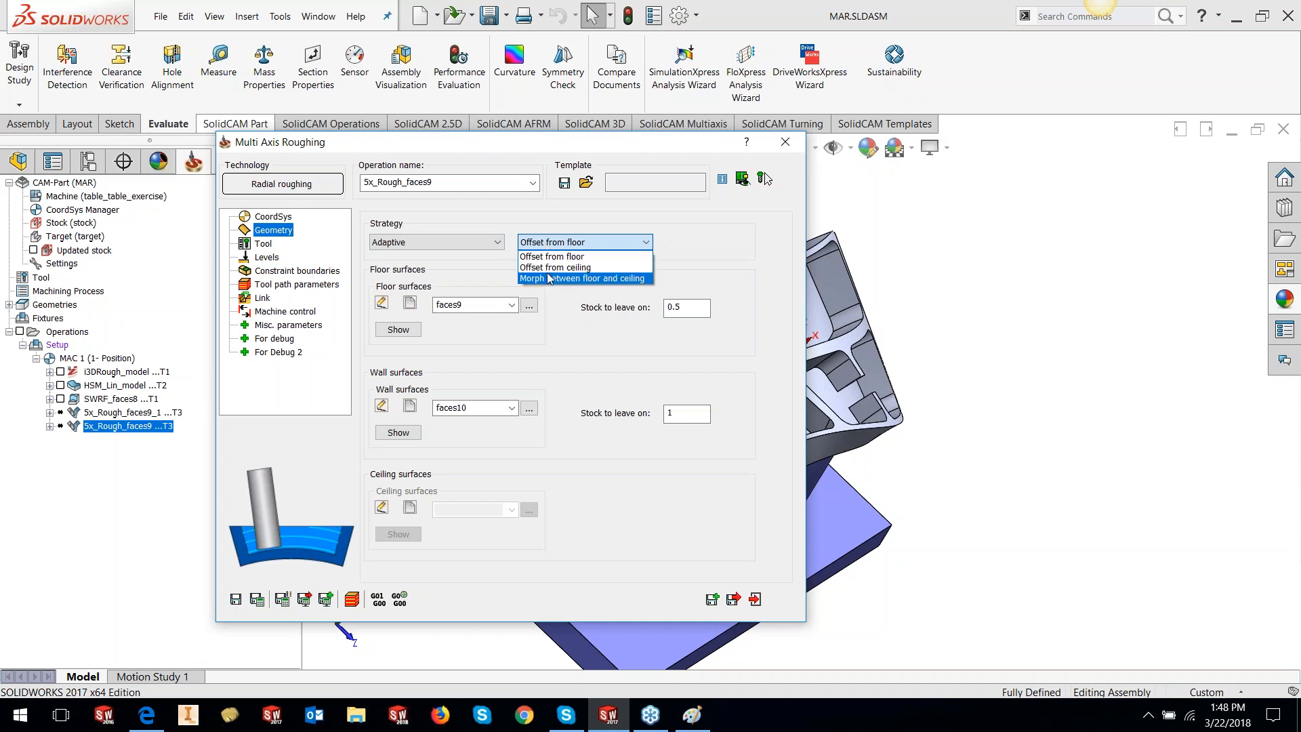
{"action": "left_click", "coordinate": [585, 174]}
{"action": "double_click", "coordinate": [585, 146]}
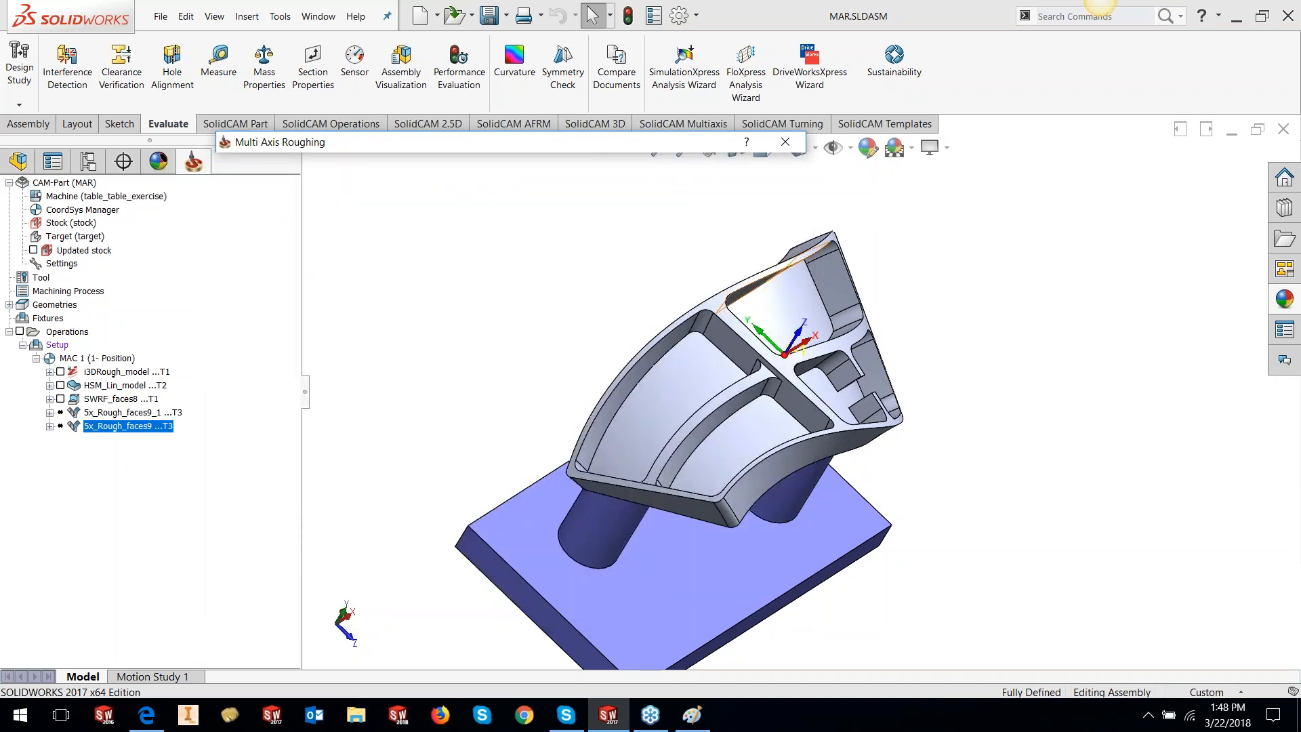
Inspect the pocket floor, rib wall, fillet and rim faces, then reopen the Geometry strategy list
{"action": "scroll", "coordinate": [747, 304], "scroll_direction": "down", "scroll_amount": 3}
{"action": "left_click", "coordinate": [689, 412]}
{"action": "left_click", "coordinate": [598, 296]}
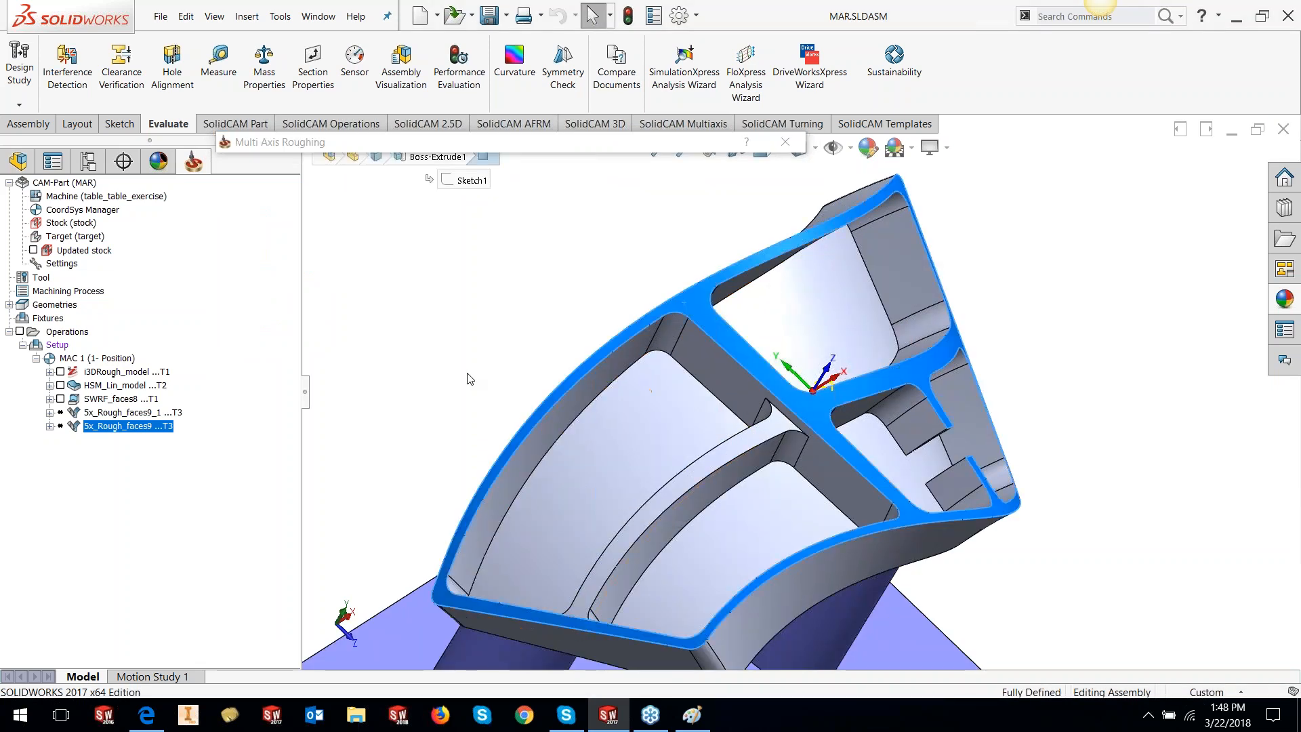
{"action": "left_click", "coordinate": [696, 367]}
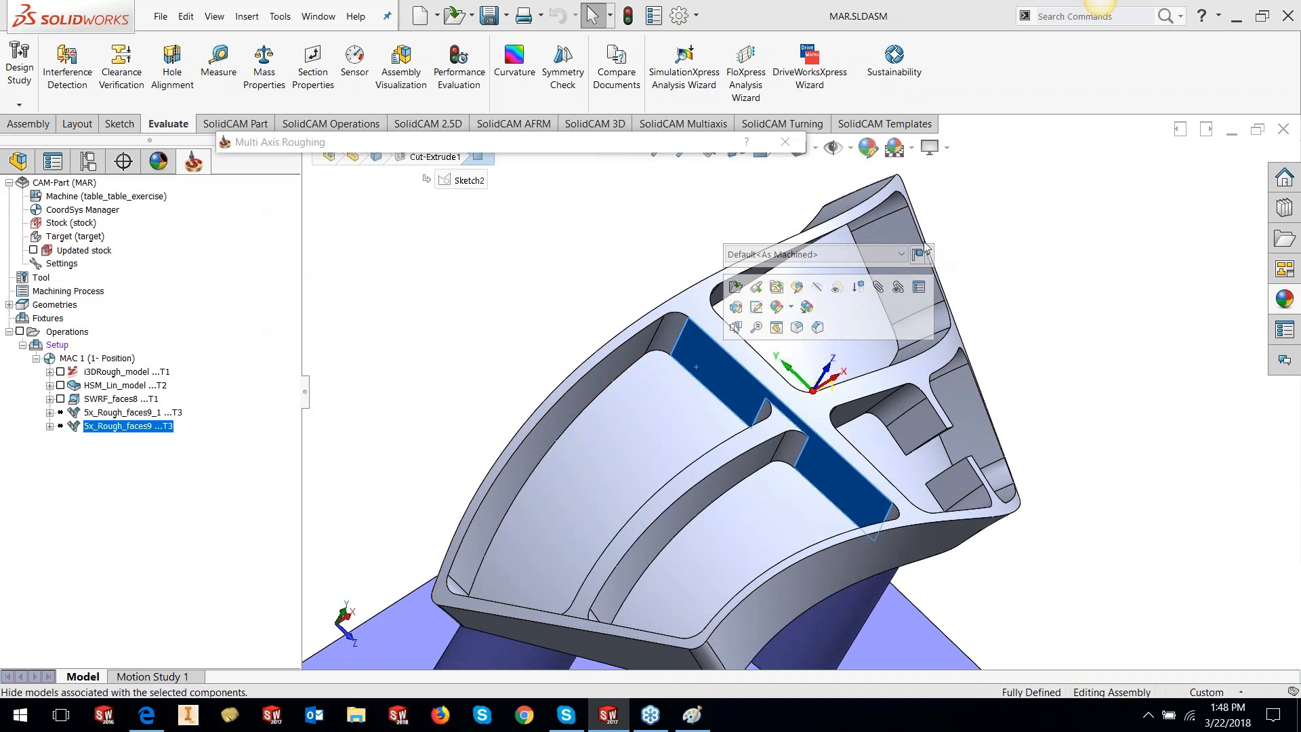
{"action": "left_click", "coordinate": [895, 201]}
{"action": "left_click", "coordinate": [662, 417]}
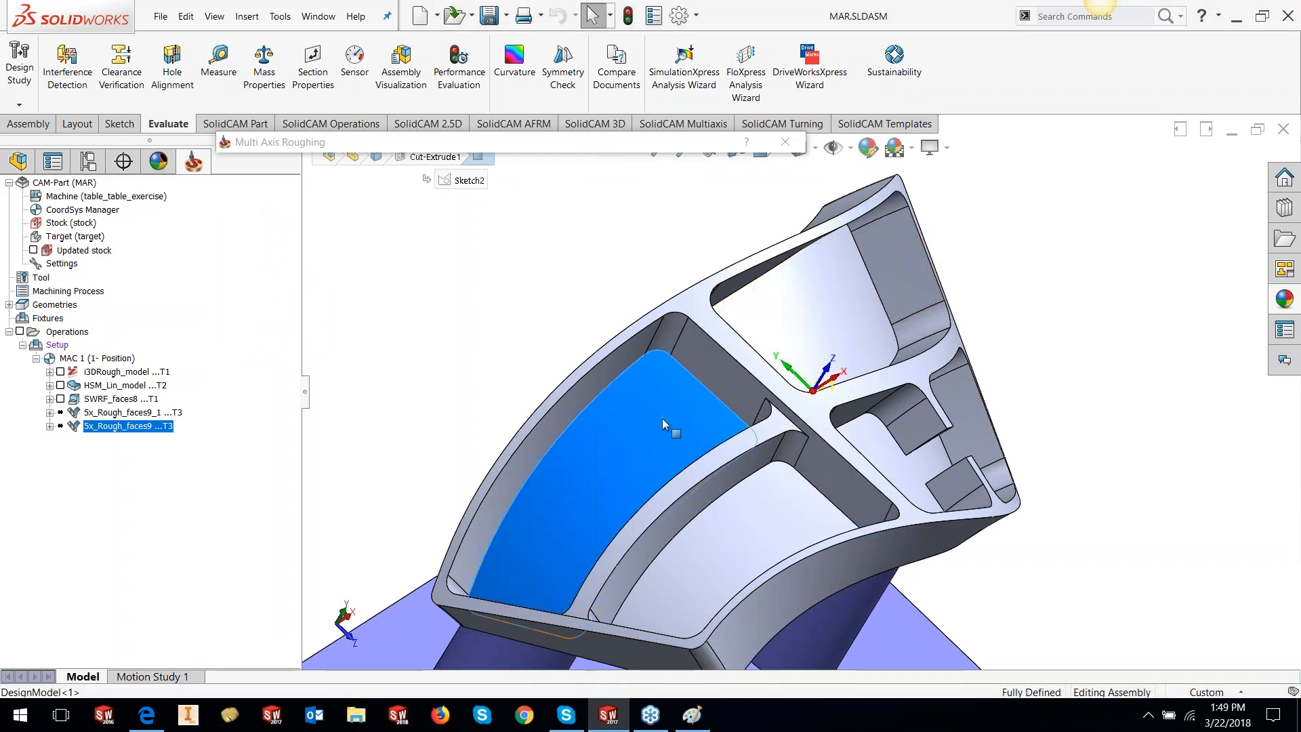
{"action": "left_click", "coordinate": [701, 293]}
{"action": "left_click", "coordinate": [693, 360]}
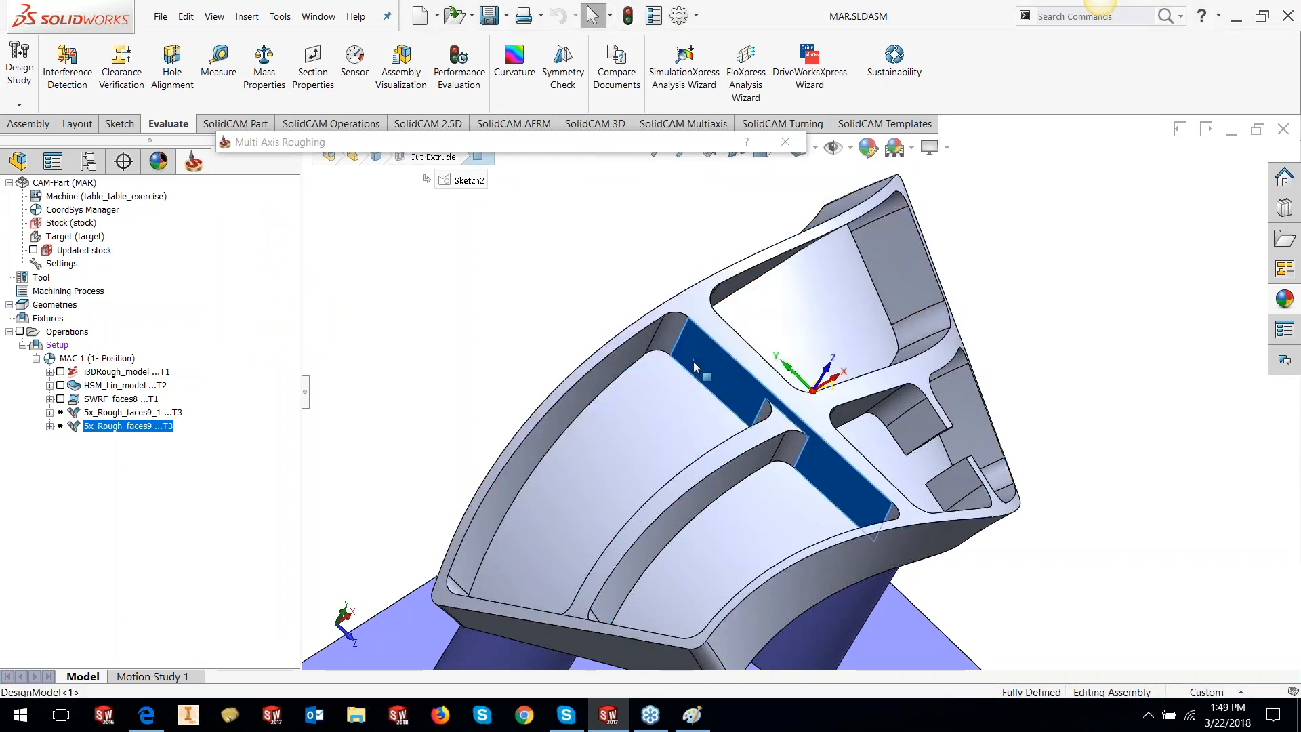
{"action": "left_click", "coordinate": [610, 254]}
{"action": "left_click", "coordinate": [598, 242]}
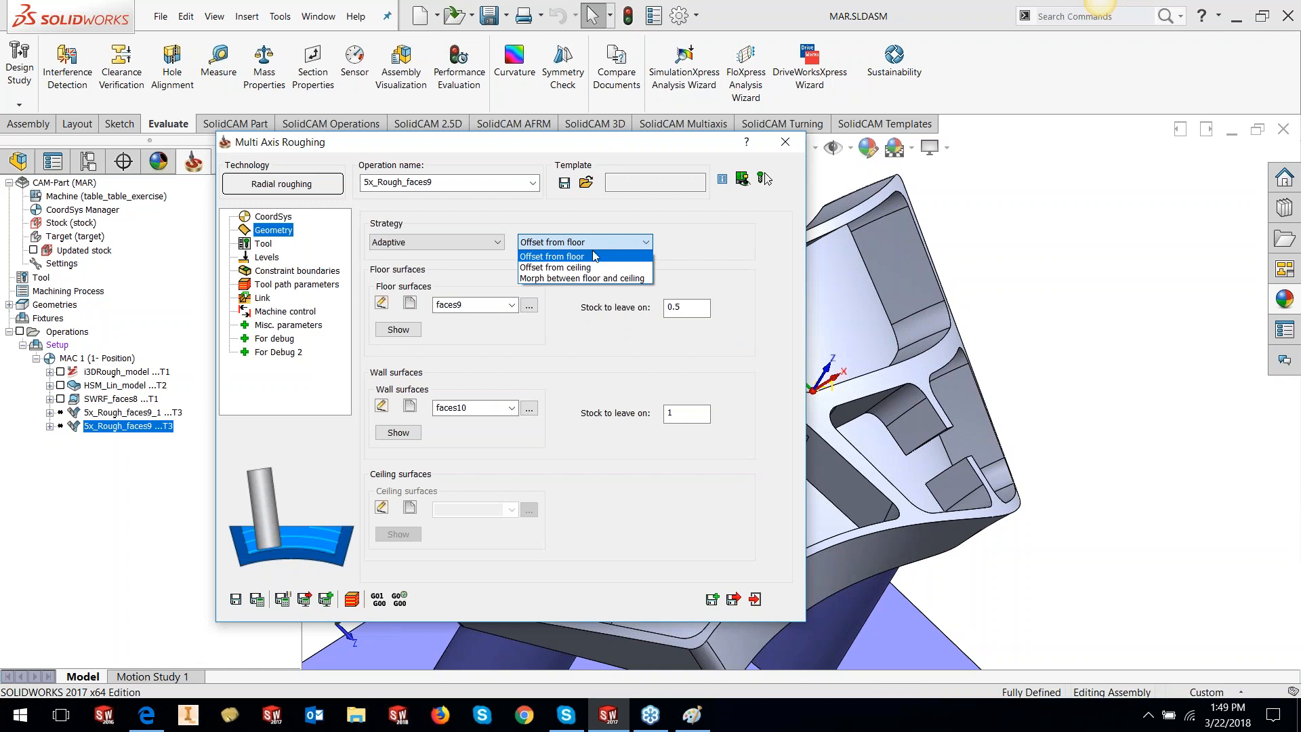
{"action": "left_click", "coordinate": [596, 242]}
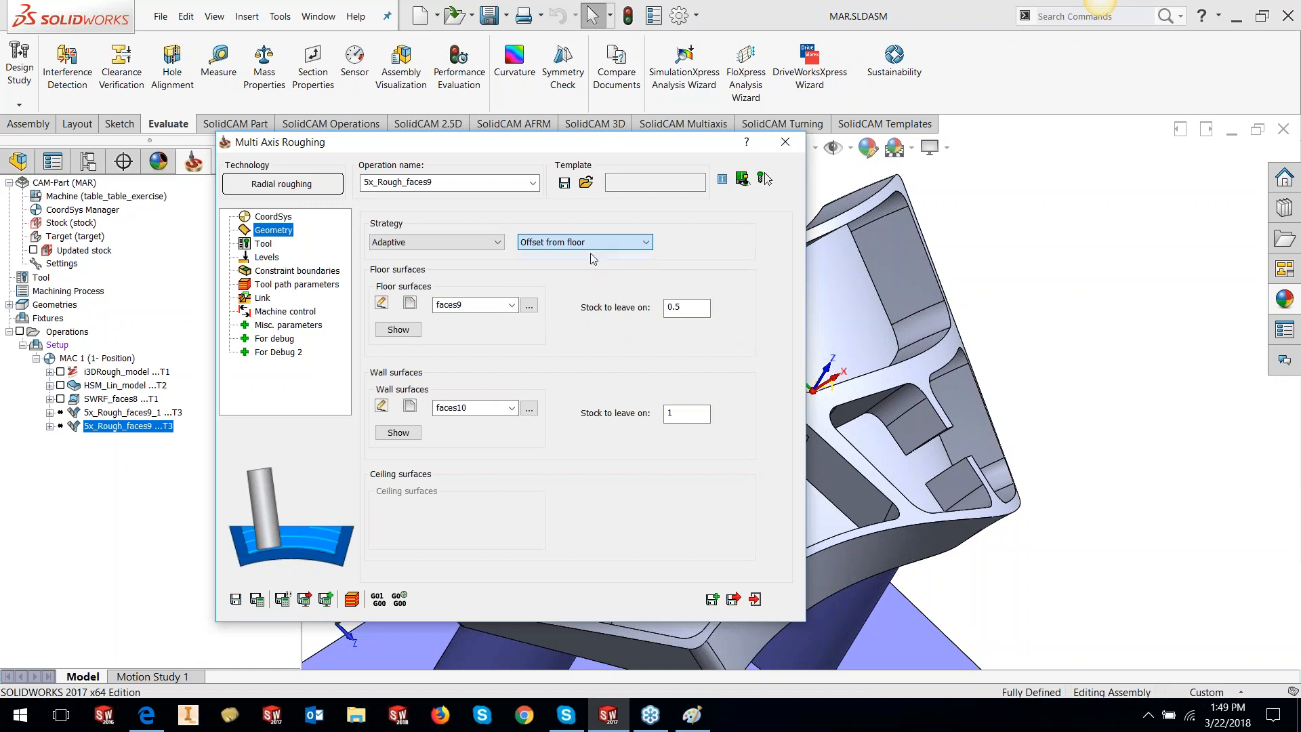
{"action": "left_click", "coordinate": [398, 329]}
{"action": "mouse_move", "coordinate": [914, 418]}
{"action": "middle_mouse_down"}
{"action": "mouse_move", "coordinate": [914, 359]}
{"action": "mouse_move", "coordinate": [921, 407]}
{"action": "middle_mouse_up"}
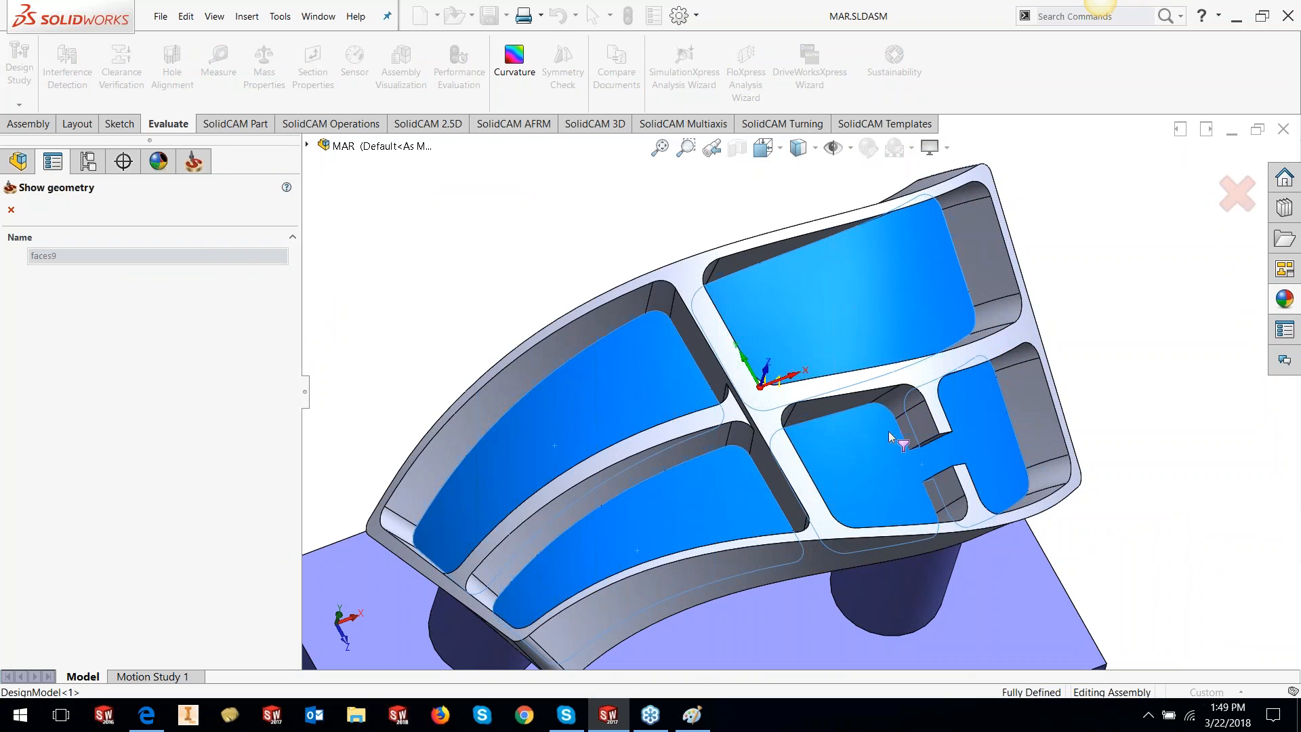
{"action": "left_click", "coordinate": [11, 209]}
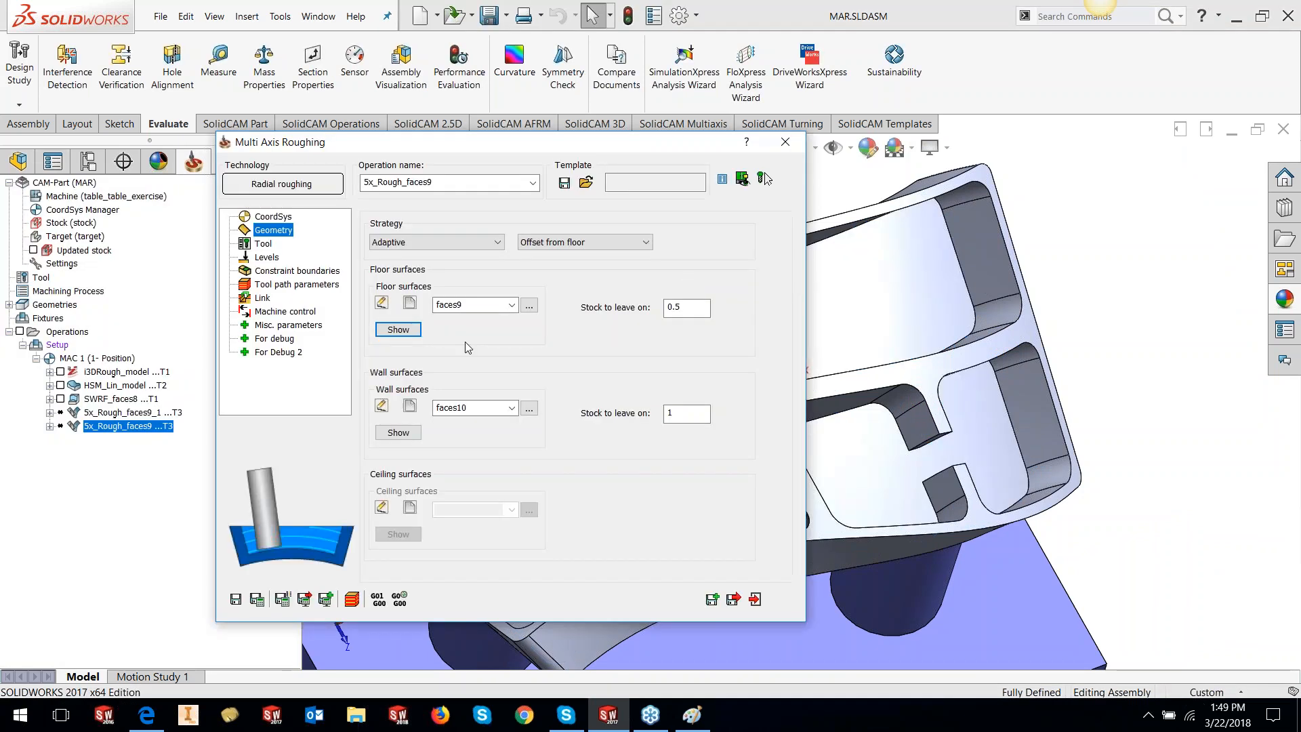
{"action": "left_click", "coordinate": [398, 432]}
{"action": "middle_click_drag", "start_coordinate": [857, 386], "coordinate": [840, 359]}
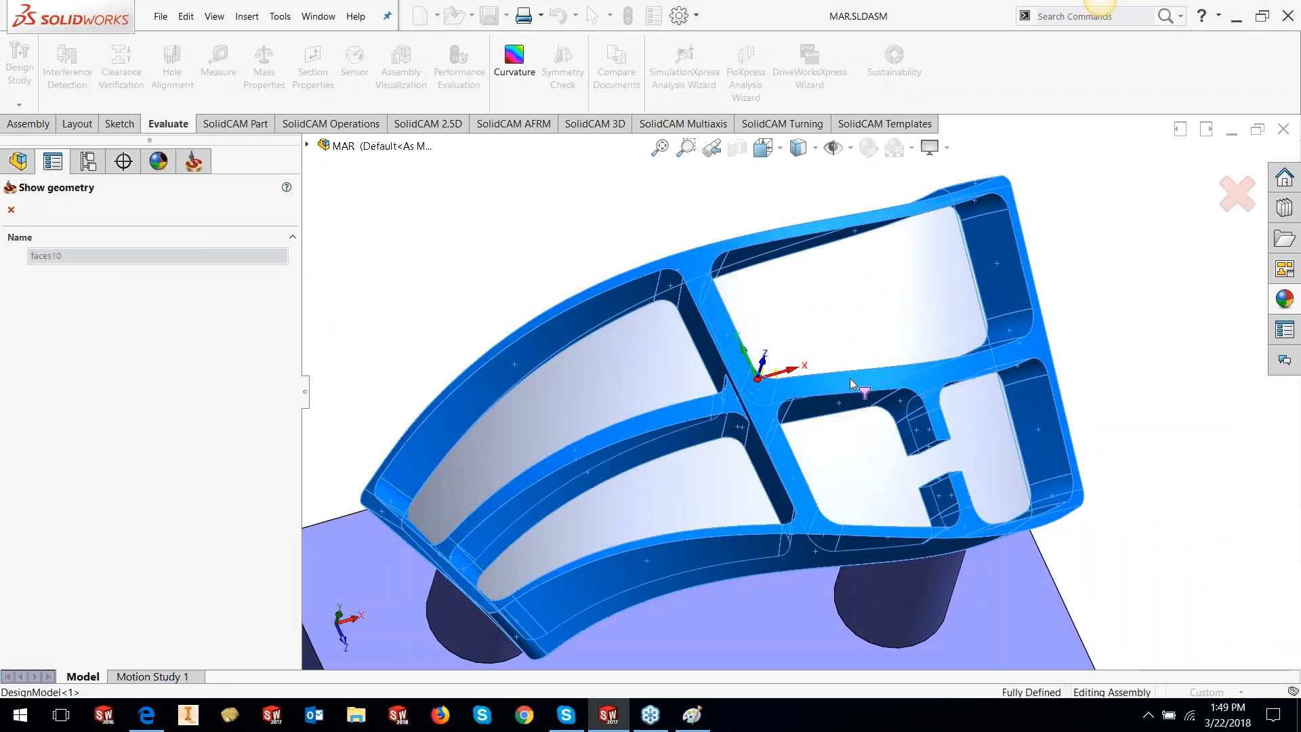
{"action": "scroll", "coordinate": [849, 378], "scroll_direction": "down", "scroll_amount": 3}
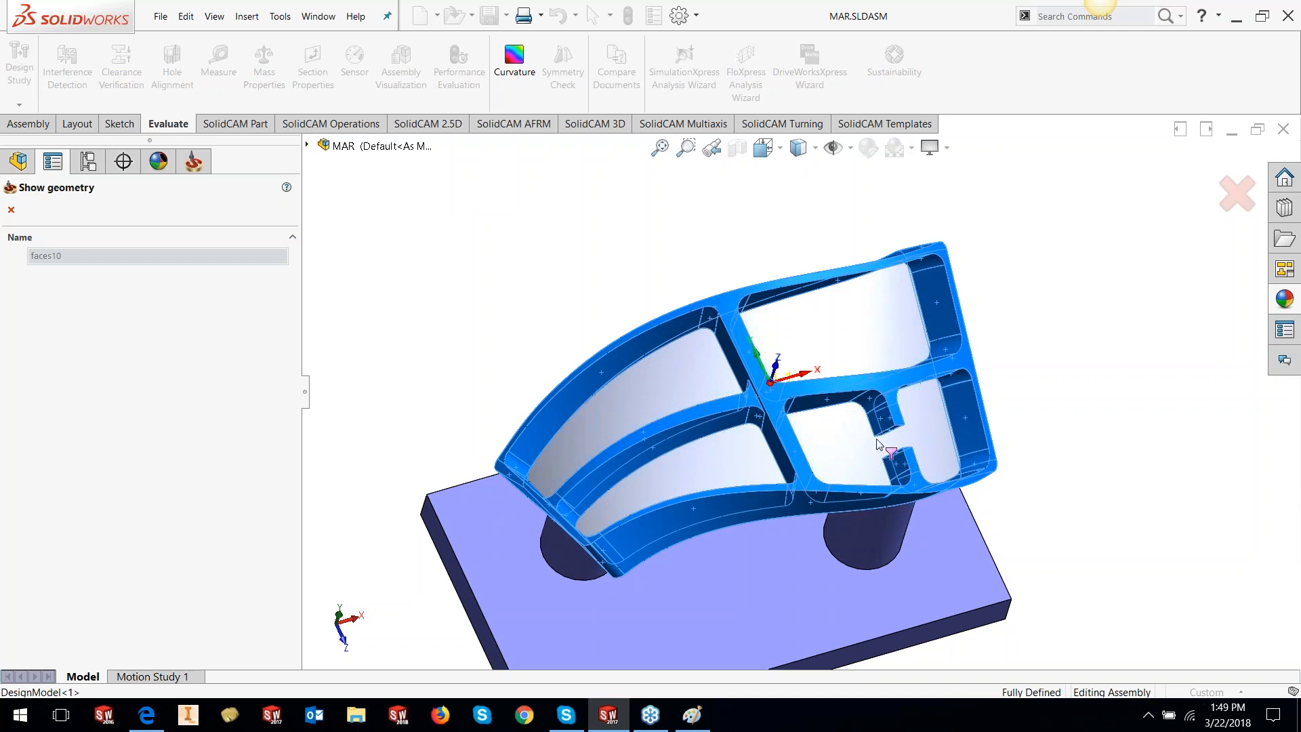
{"action": "left_click", "coordinate": [12, 210]}
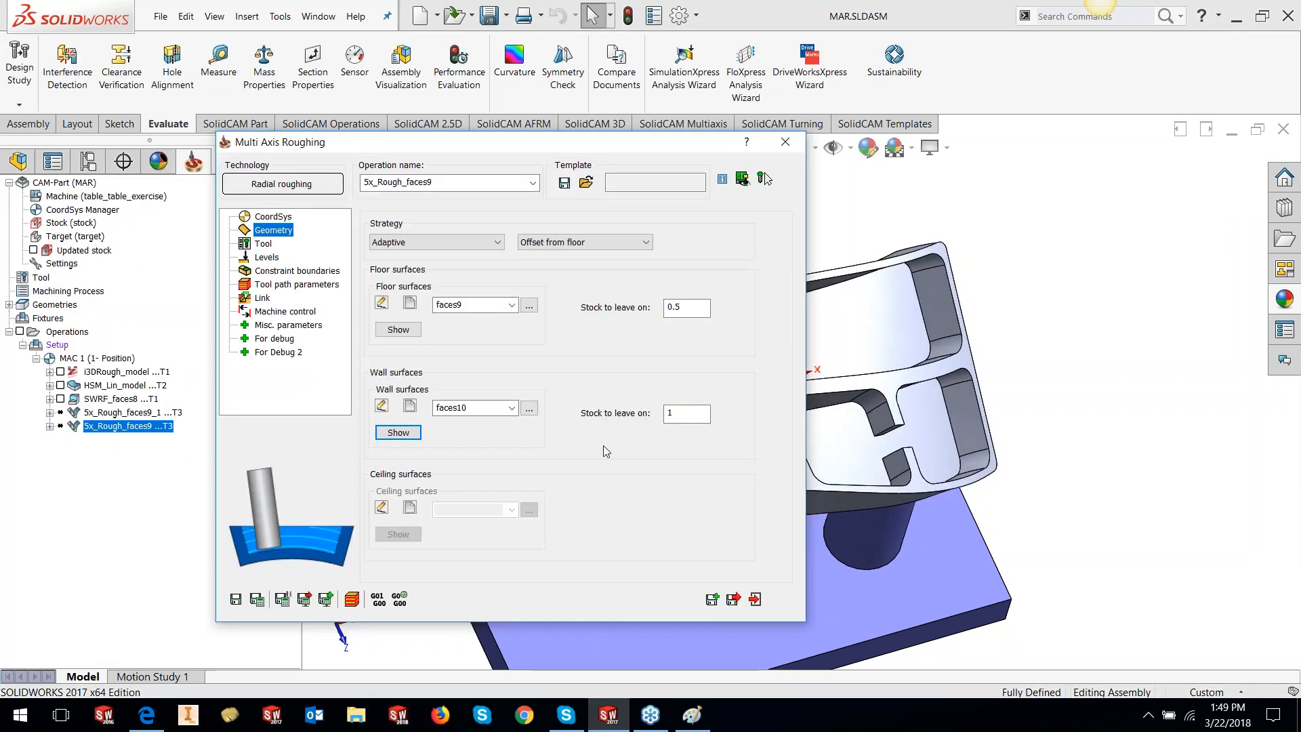
Review stock to leave (0.5 floor, 1 wall), then the Tool, Levels, Constraint boundaries and Tool path pages
{"action": "left_click_drag", "start_coordinate": [685, 311], "coordinate": [662, 311]}
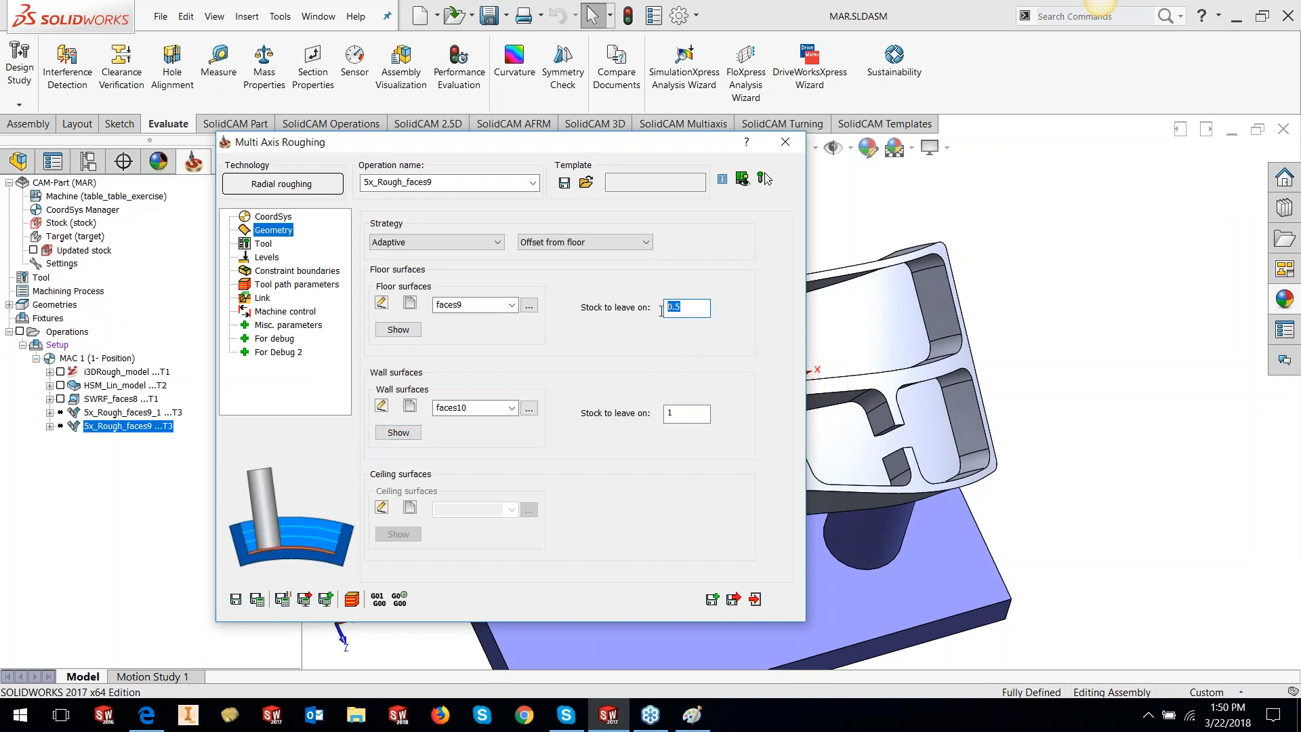
{"action": "left_click_drag", "start_coordinate": [681, 414], "coordinate": [643, 422]}
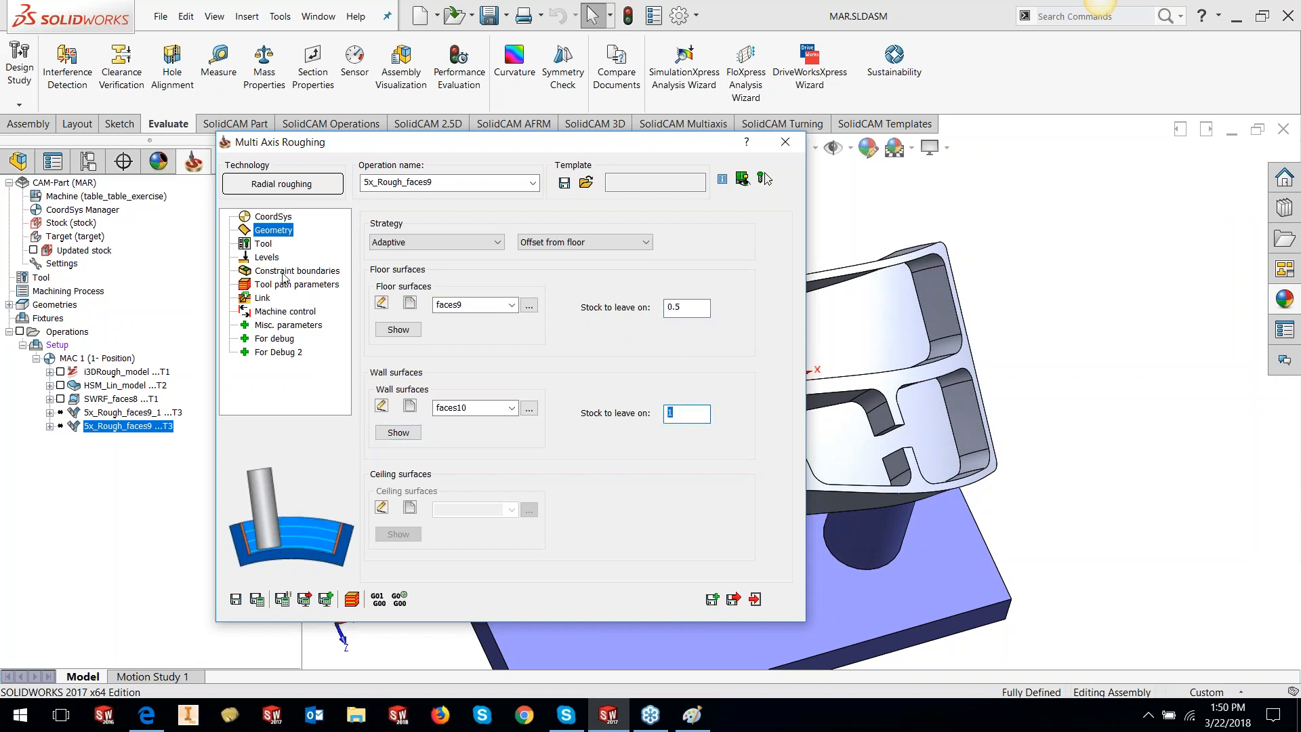
{"action": "left_click", "coordinate": [263, 244]}
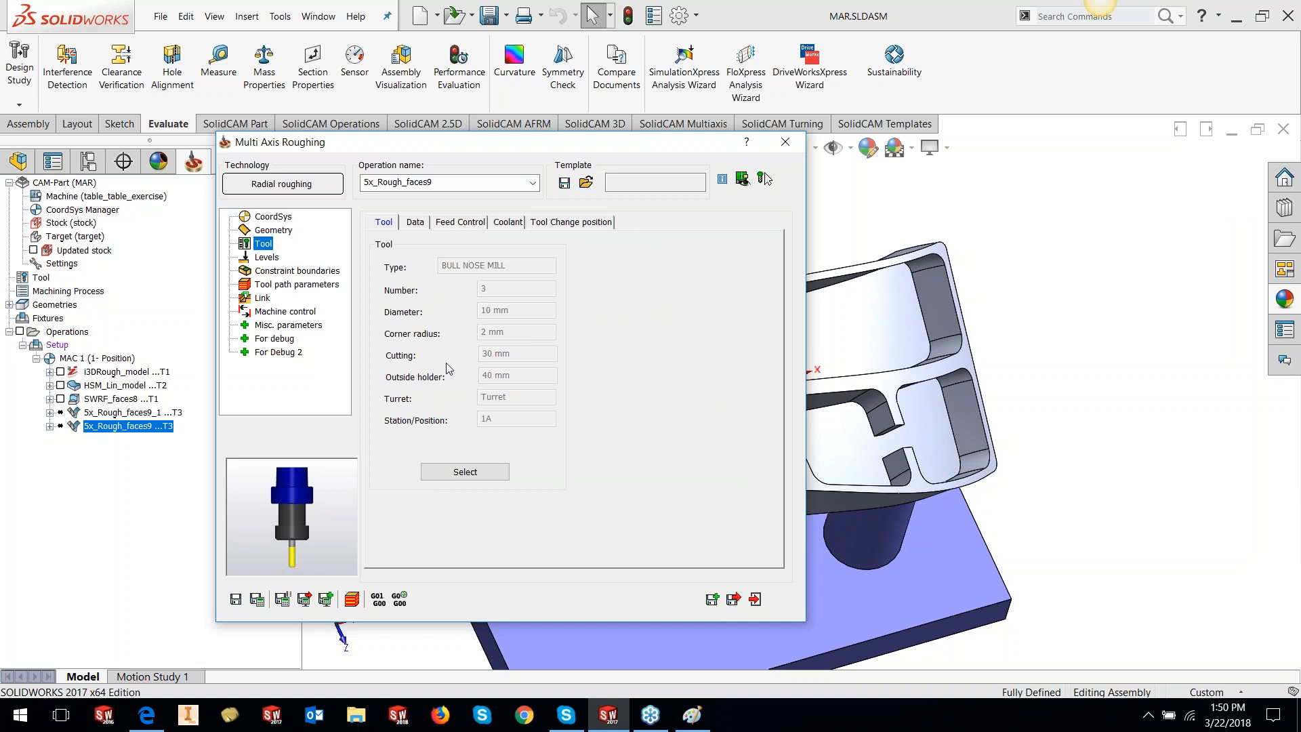
{"action": "left_click", "coordinate": [266, 258]}
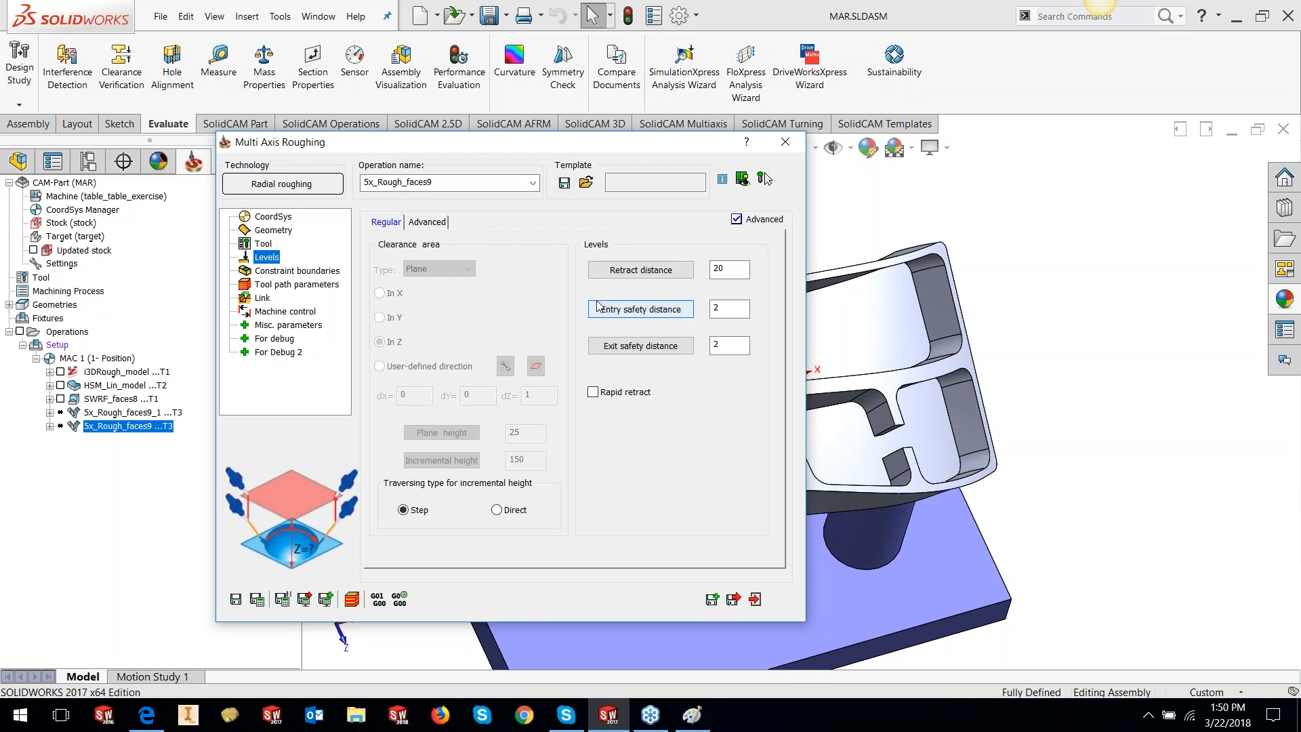
{"action": "left_click", "coordinate": [712, 313]}
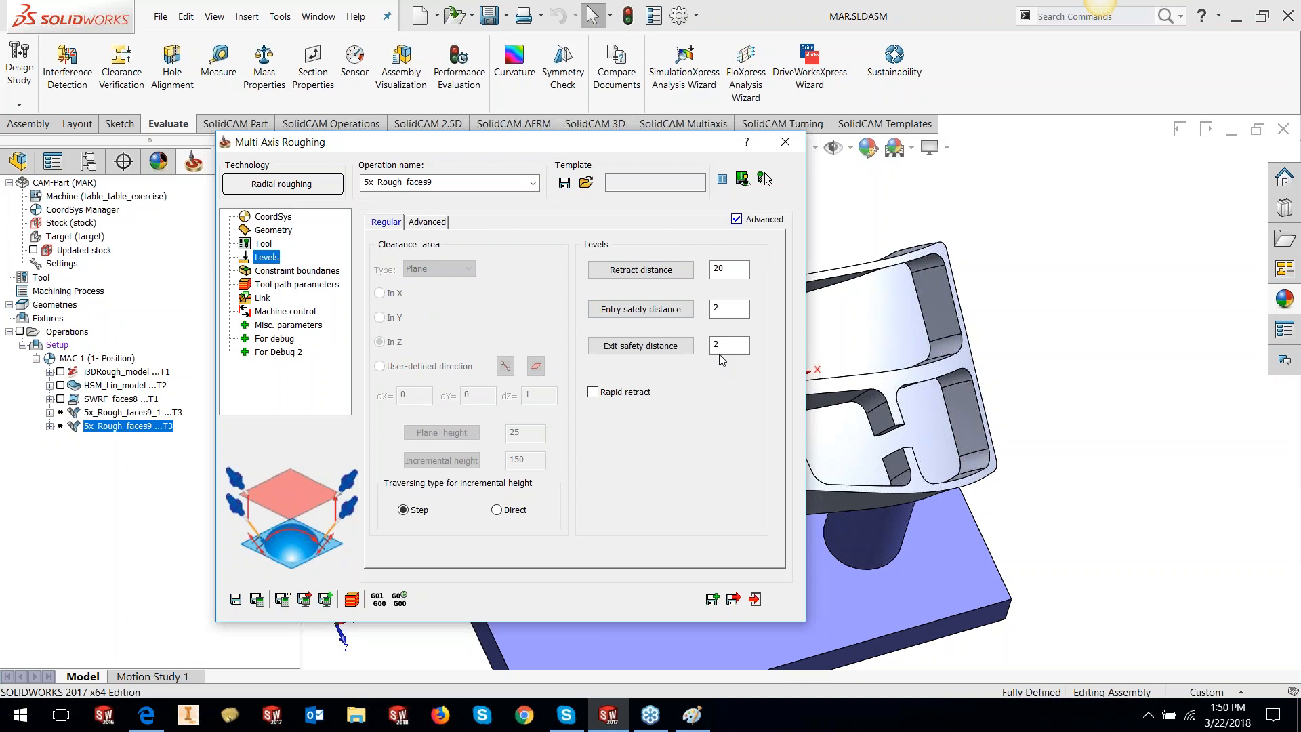
{"action": "left_click", "coordinate": [283, 271]}
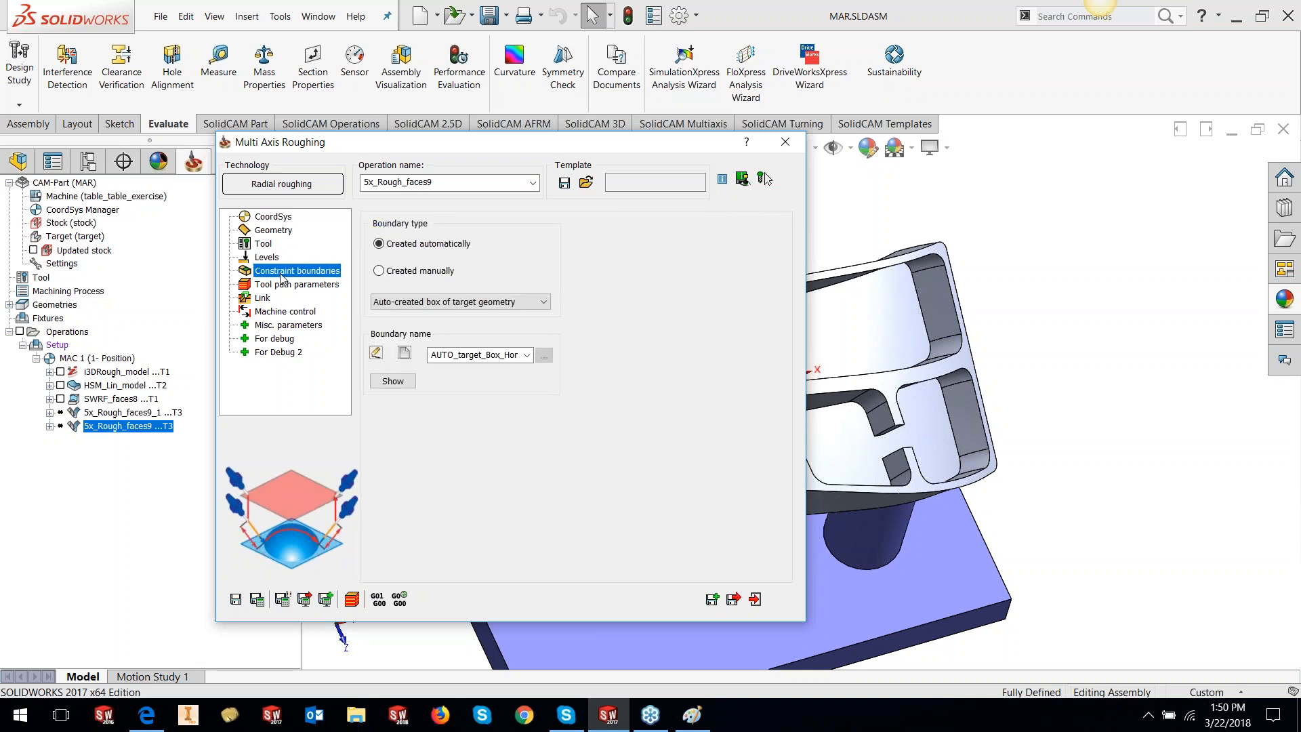
{"action": "left_click", "coordinate": [285, 285]}
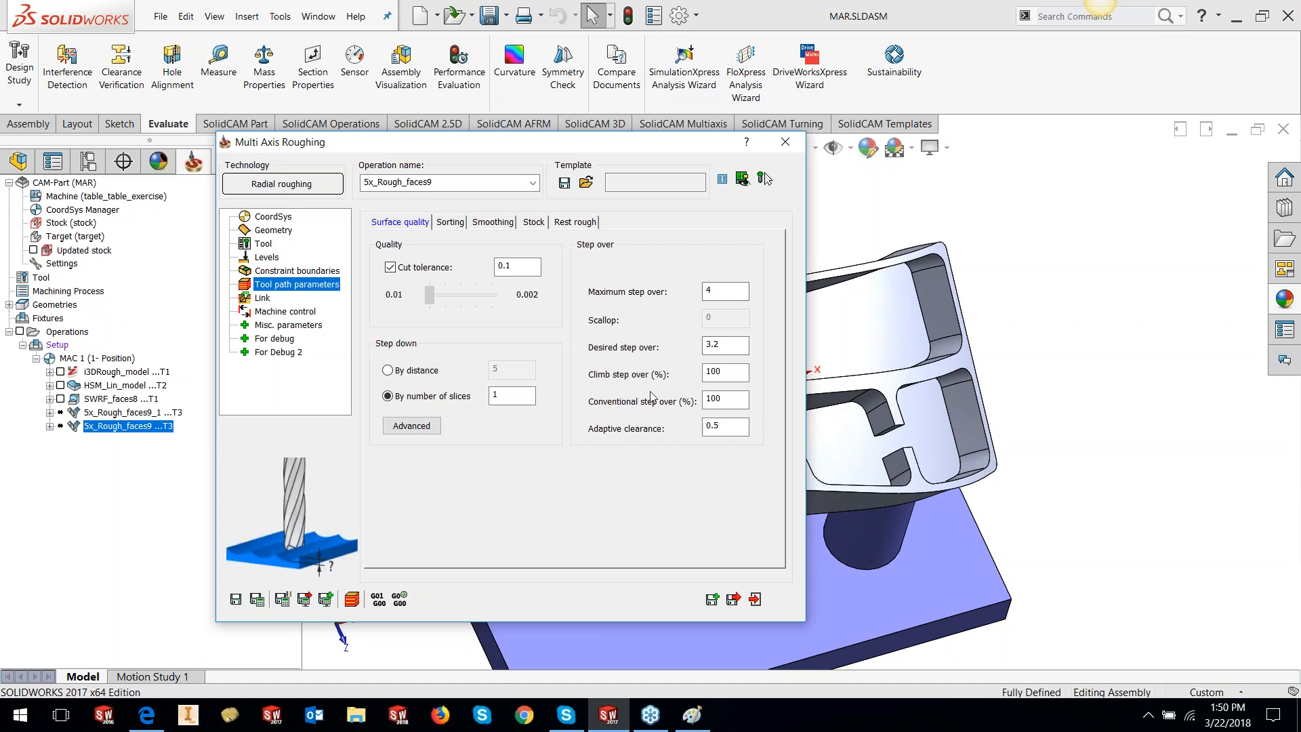
Review the maximum and desired step over and set Conventional step over to 100
{"action": "left_click", "coordinate": [722, 292]}
{"action": "double_click", "coordinate": [708, 291]}
{"action": "left_click", "coordinate": [717, 344]}
{"action": "left_click", "coordinate": [718, 291]}
{"action": "left_click", "coordinate": [717, 345]}
{"action": "key", "text": "Tab"}
{"action": "key", "text": "Tab"}
{"action": "type", "text": "60"}
{"action": "key", "text": "BackSpace"}
{"action": "key", "text": "BackSpace"}
{"action": "type", "text": "100"}
{"action": "key", "text": "Tab"}
{"action": "left_click", "coordinate": [513, 396]}
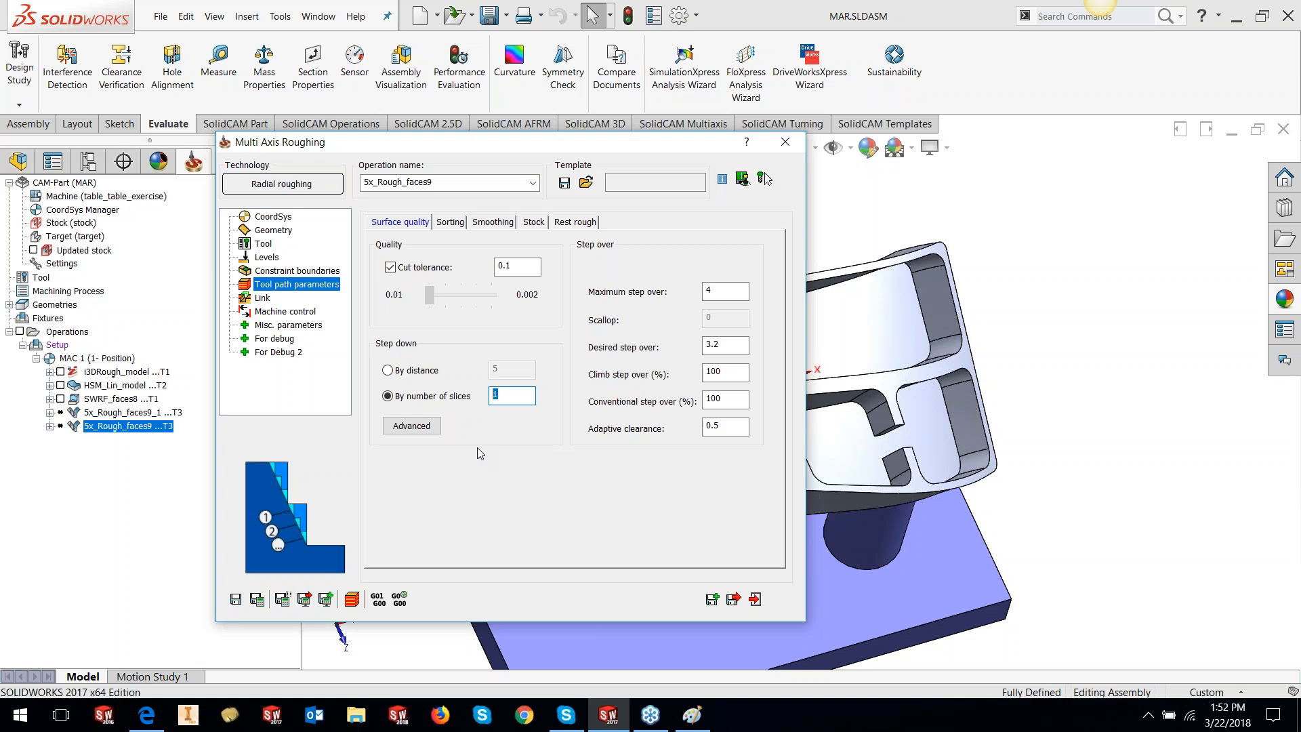
Check the Sorting and Smoothing pages, reposition the dialog, and view the Stock settings
{"action": "left_click", "coordinate": [450, 221]}
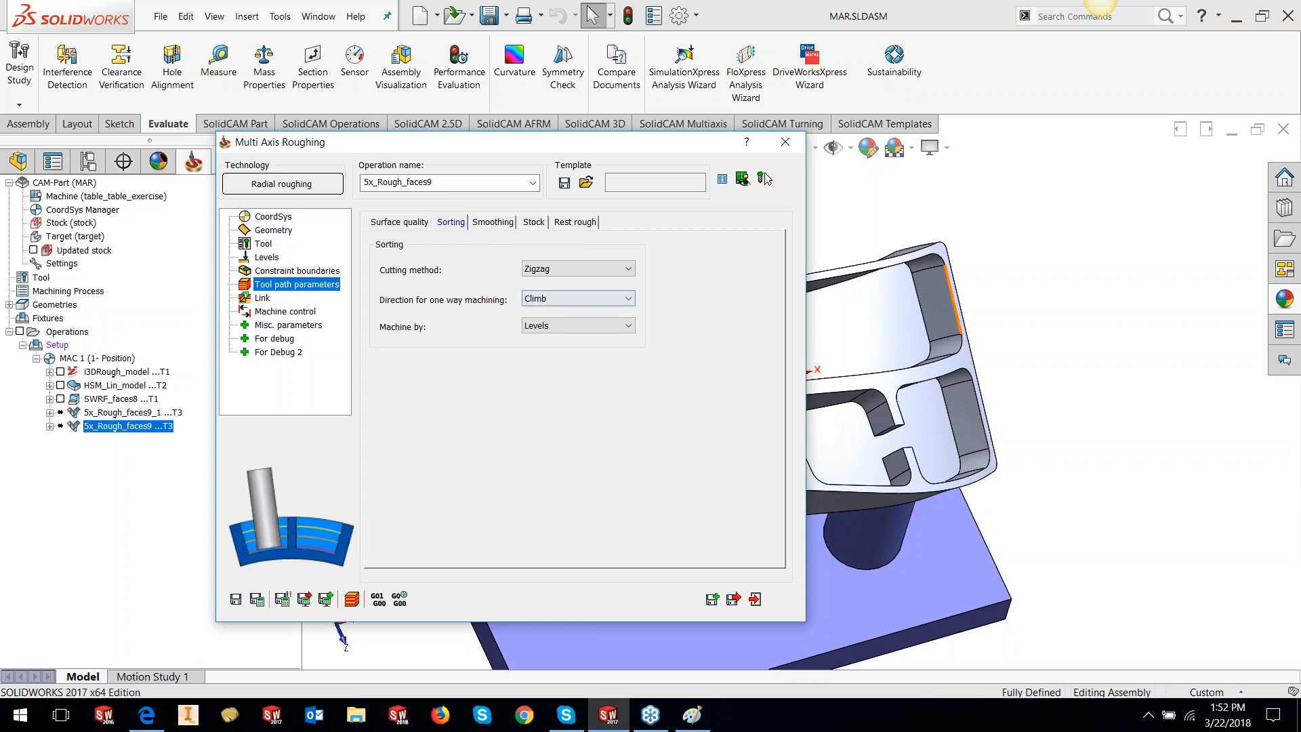
{"action": "left_click", "coordinate": [509, 223]}
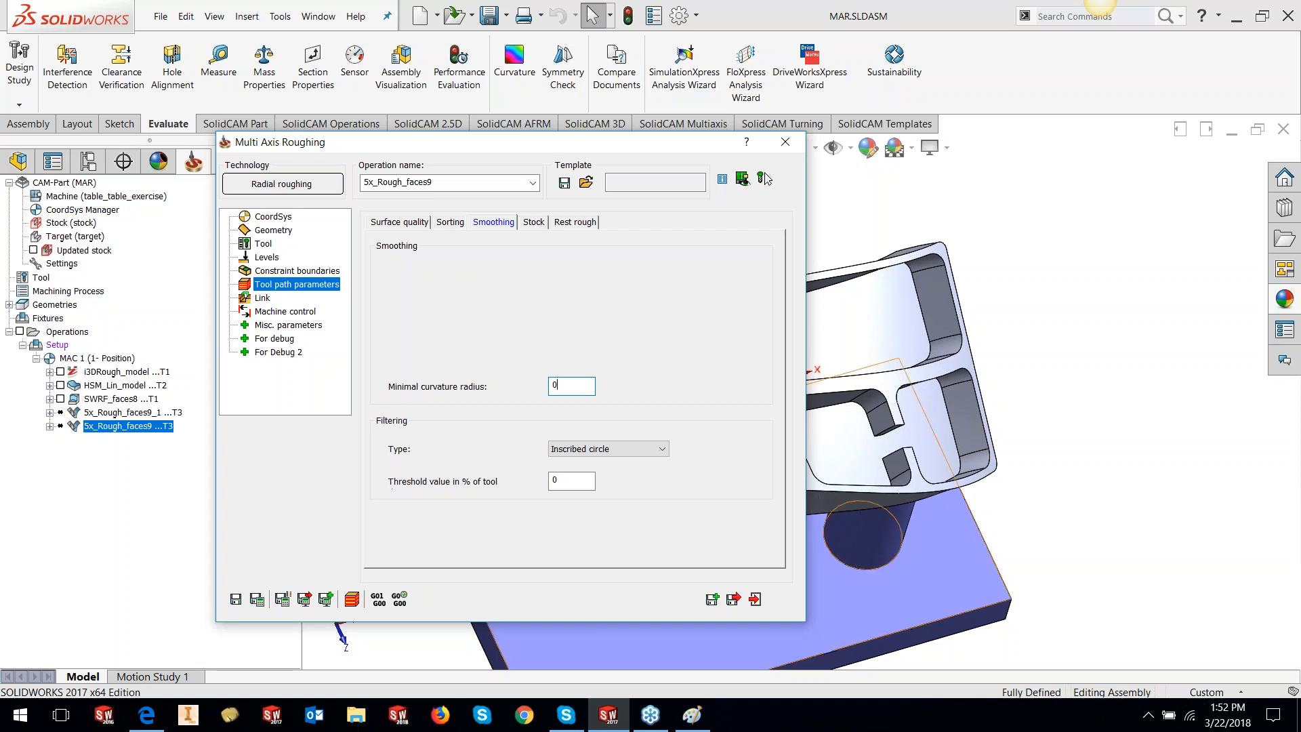
{"action": "scroll", "coordinate": [828, 435], "scroll_direction": "down", "scroll_amount": 5}
{"action": "left_click_drag", "start_coordinate": [562, 143], "coordinate": [414, 144]}
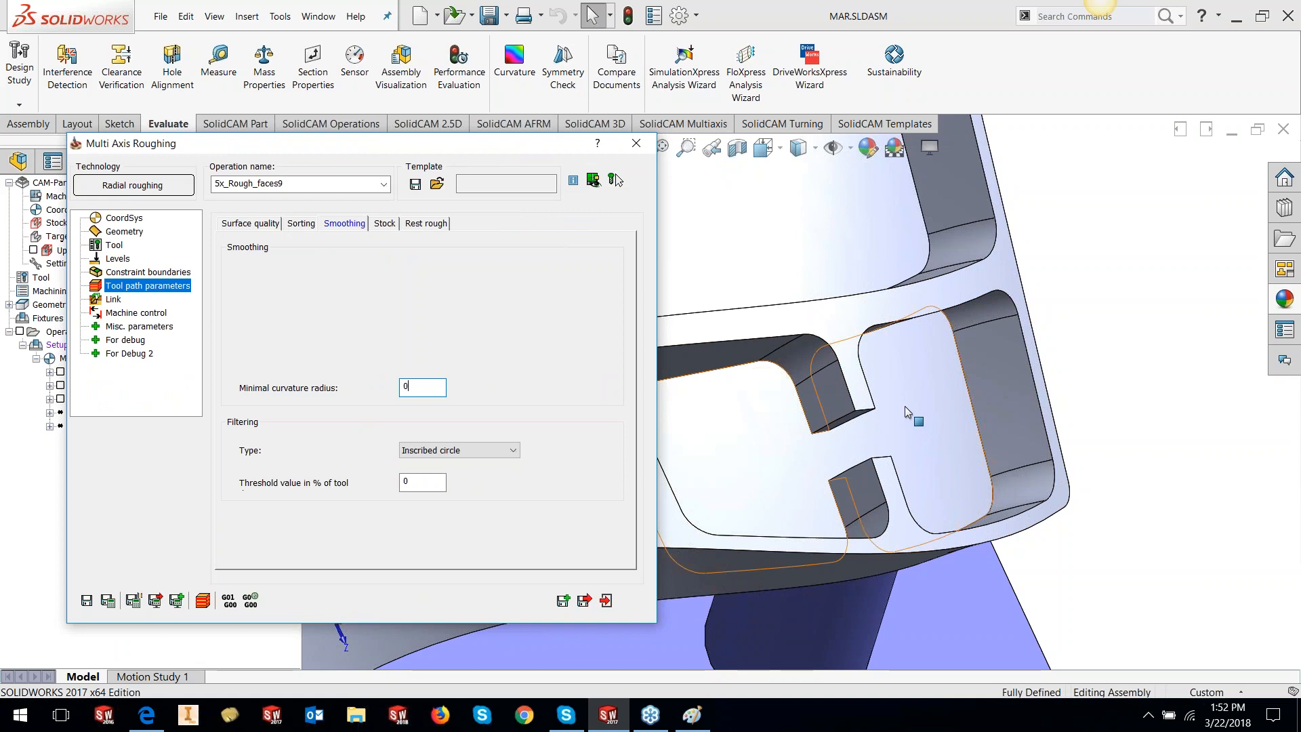
{"action": "left_click_drag", "start_coordinate": [424, 150], "coordinate": [544, 157]}
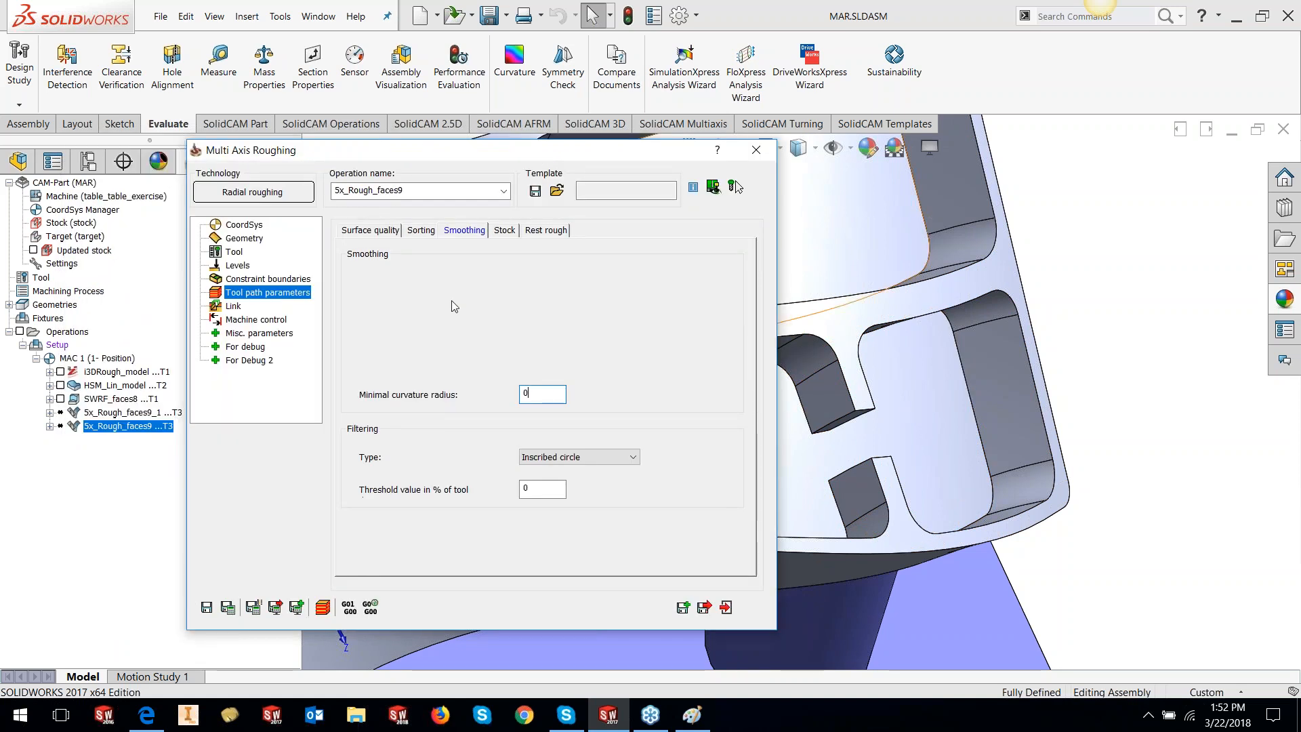
{"action": "left_click", "coordinate": [502, 232]}
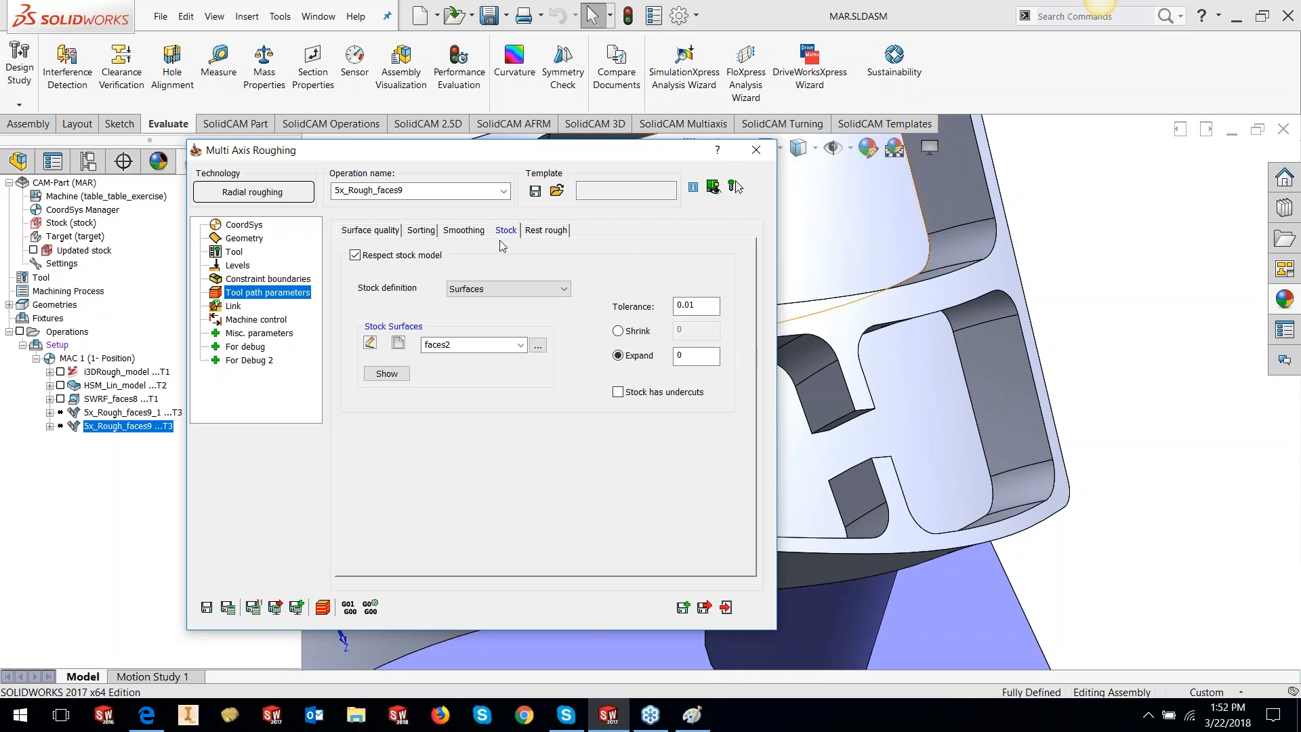
Check the bracket behind the roughing dialog, then show the Link page: helical ramp, 5° angle, length 80
{"action": "left_click_drag", "start_coordinate": [471, 155], "coordinate": [514, 158]}
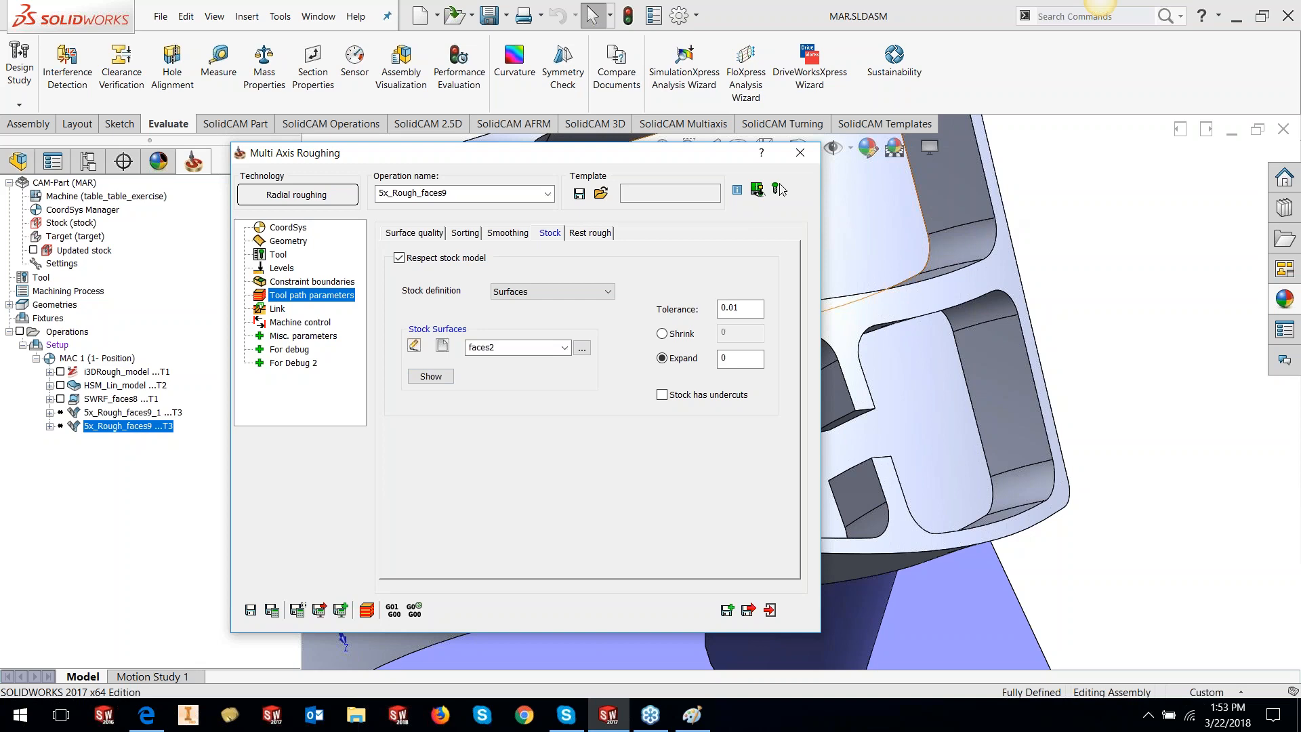
{"action": "double_click", "coordinate": [554, 152]}
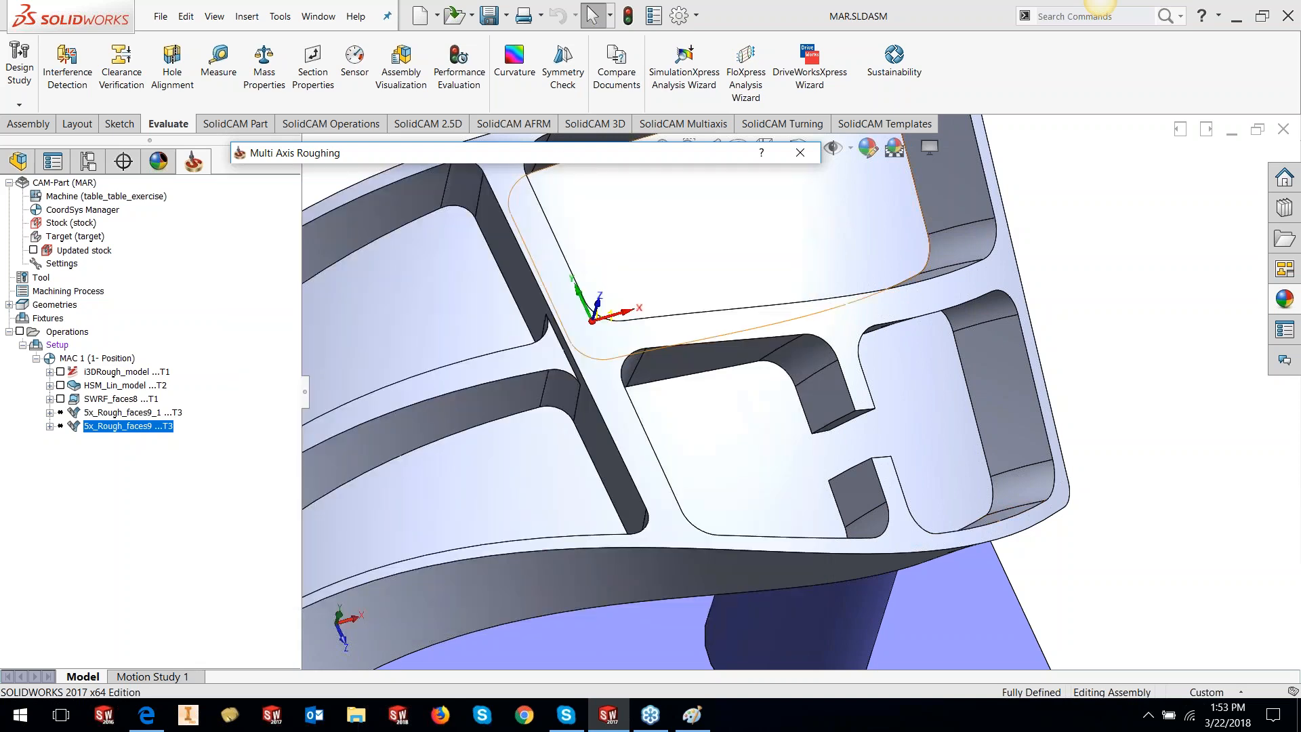
{"action": "scroll", "coordinate": [811, 324], "scroll_direction": "up", "scroll_amount": 7}
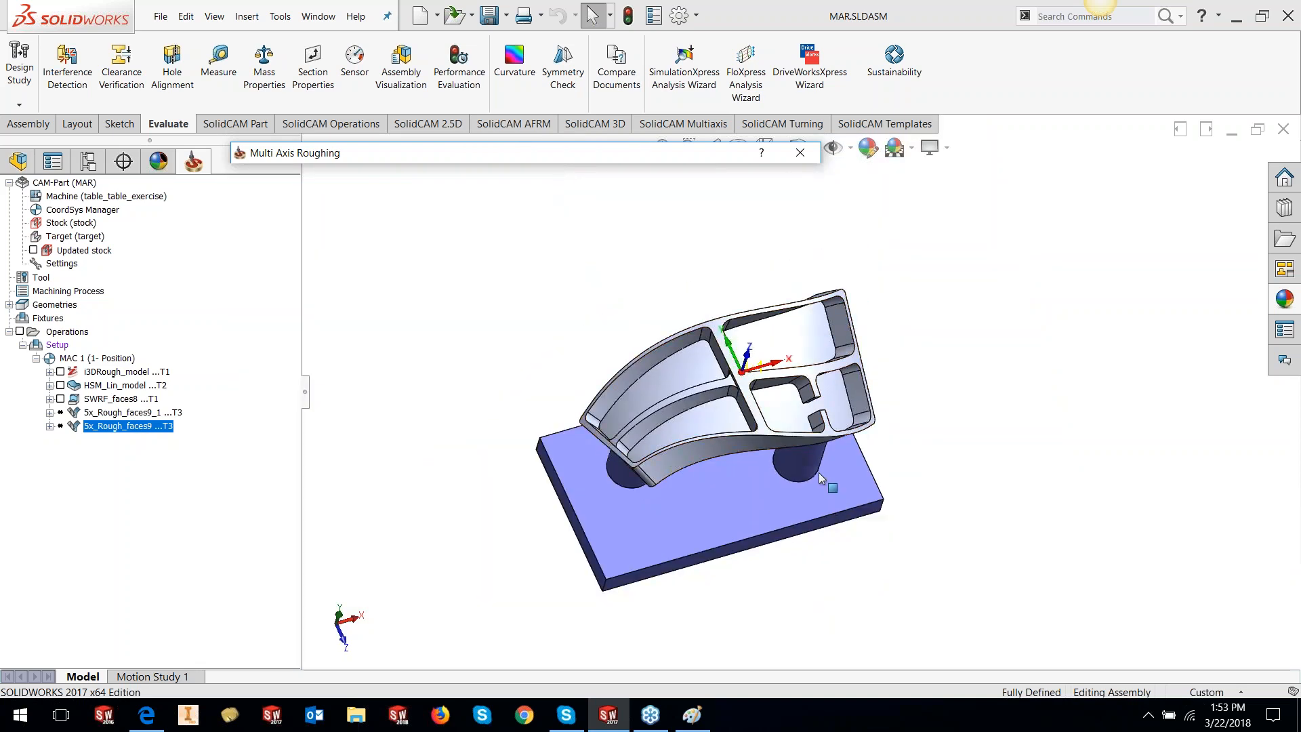
{"action": "double_click", "coordinate": [515, 151]}
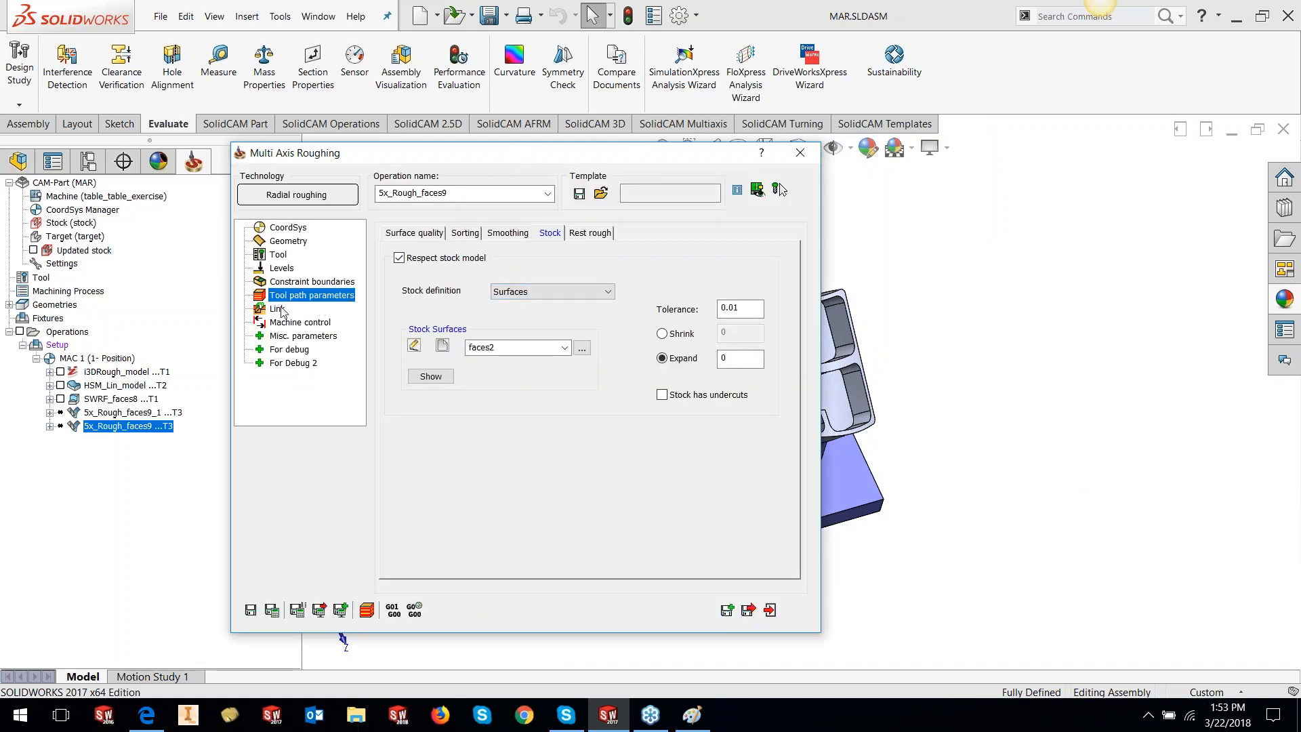
{"action": "left_click", "coordinate": [280, 309]}
Review the ramp angle, Approach/Retreat settings and Links tab's retract-to-rapid-distance ramps between groups, slices and regions
{"action": "left_click", "coordinate": [547, 279]}
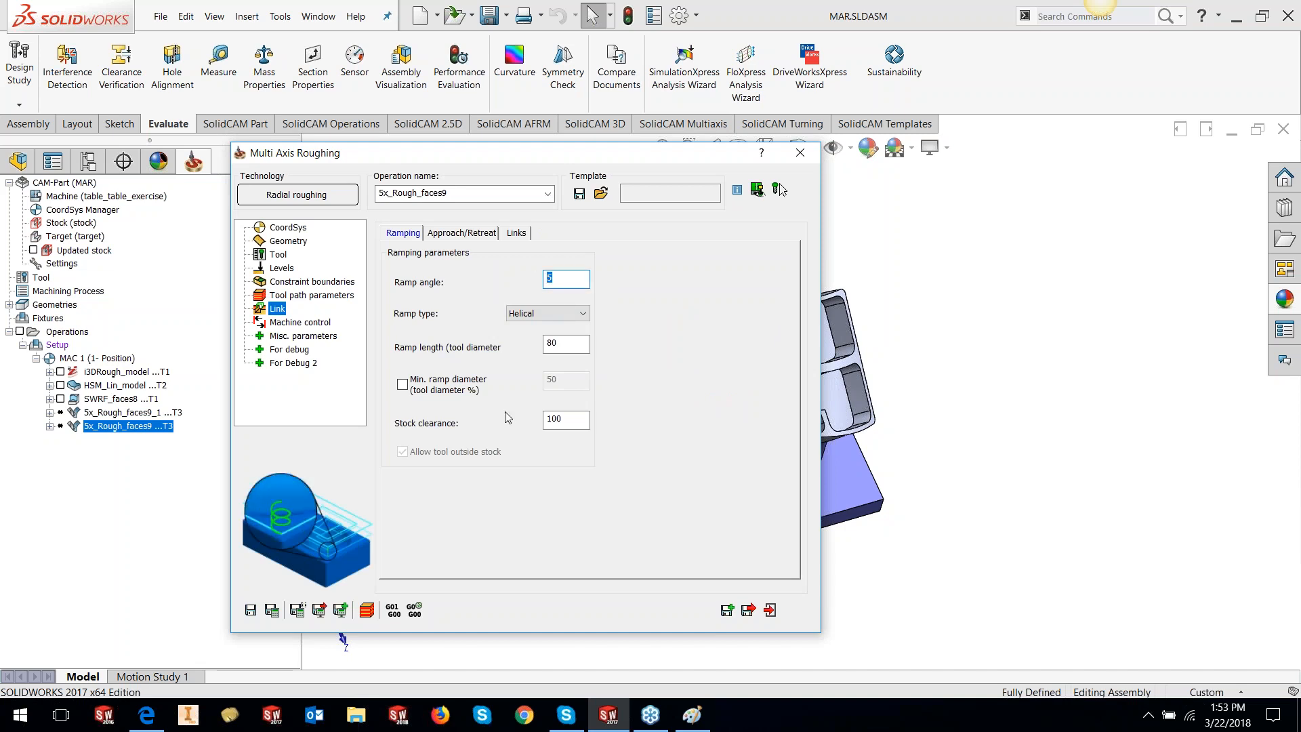
{"action": "left_click", "coordinate": [481, 234]}
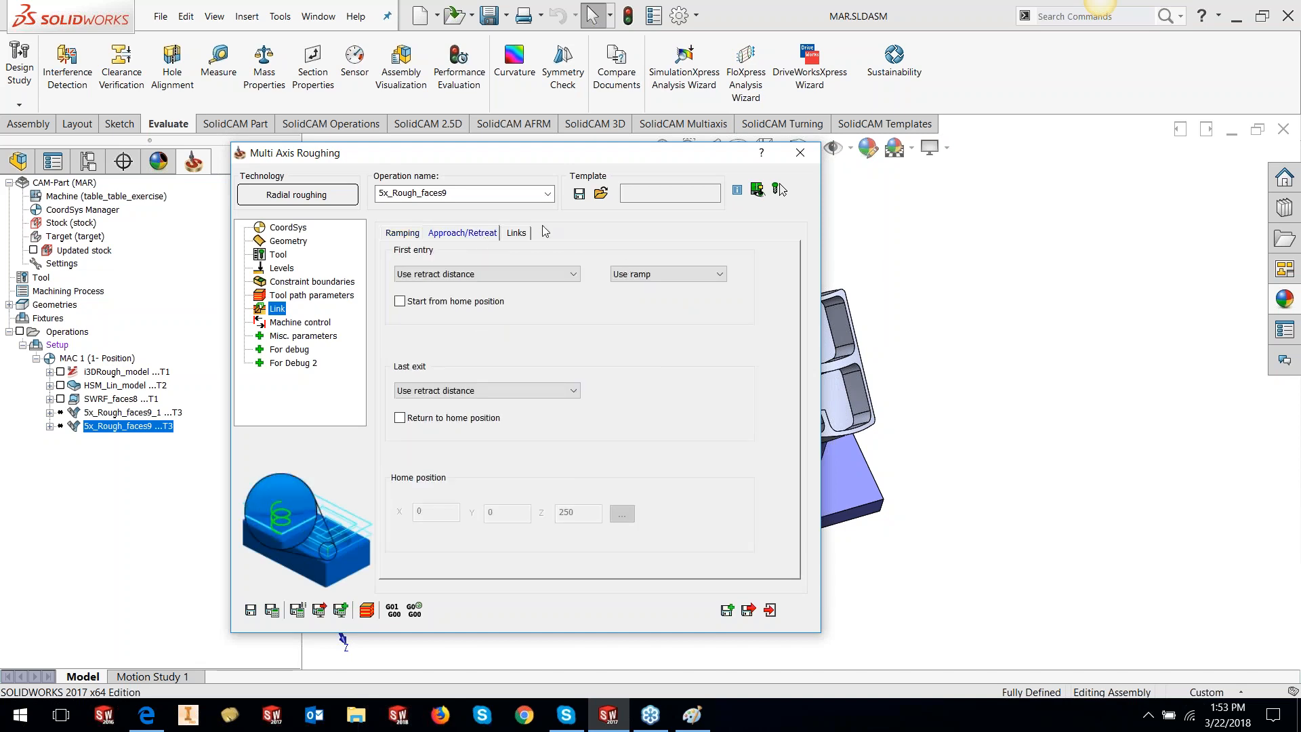
{"action": "left_click", "coordinate": [516, 232]}
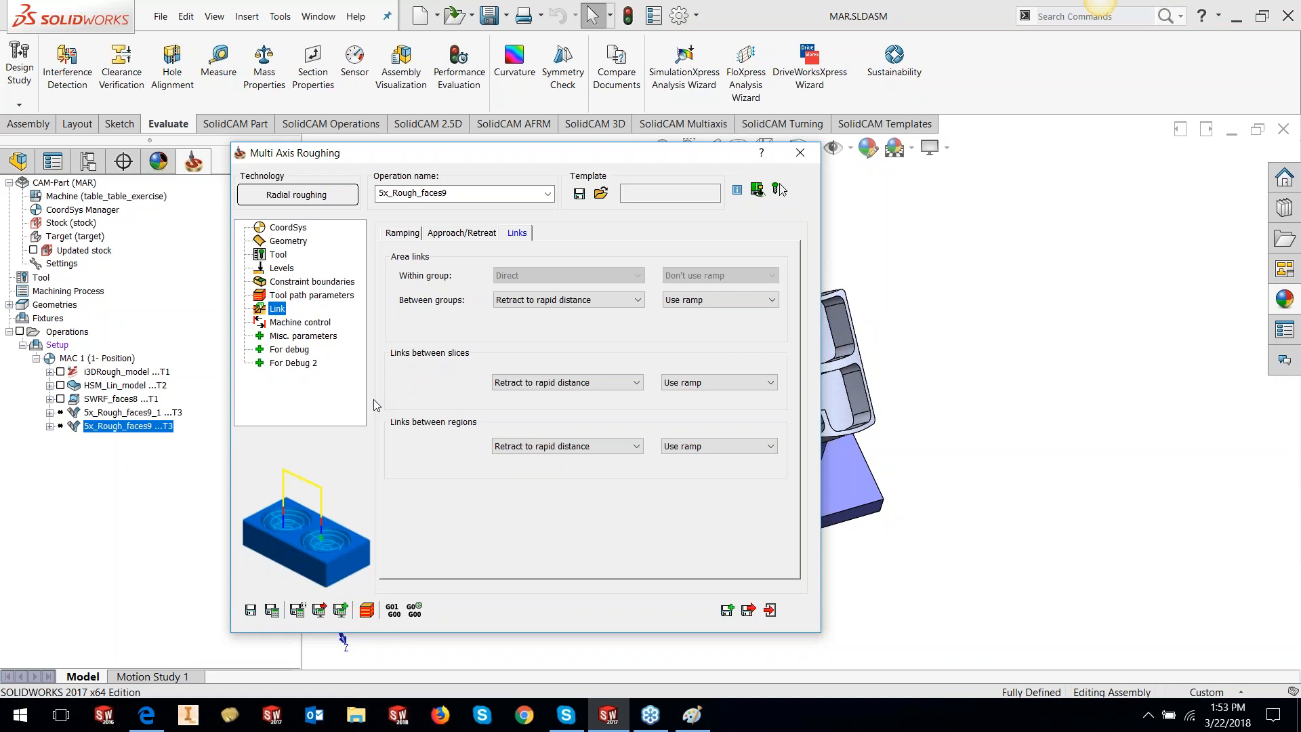
Save & Calculate 5x_Rough_faces9 and inspect its spiral roughing toolpath on the pocket floors
{"action": "left_click", "coordinate": [272, 611]}
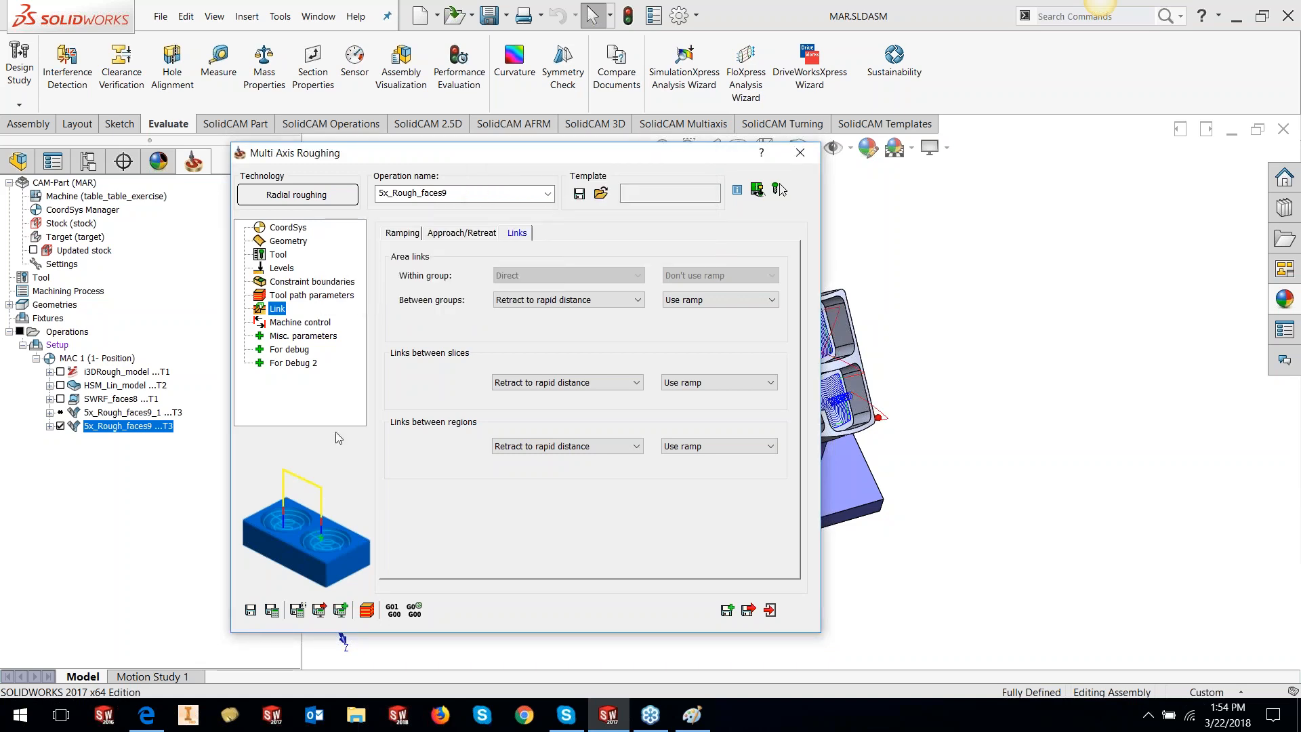
{"action": "left_click", "coordinate": [808, 161]}
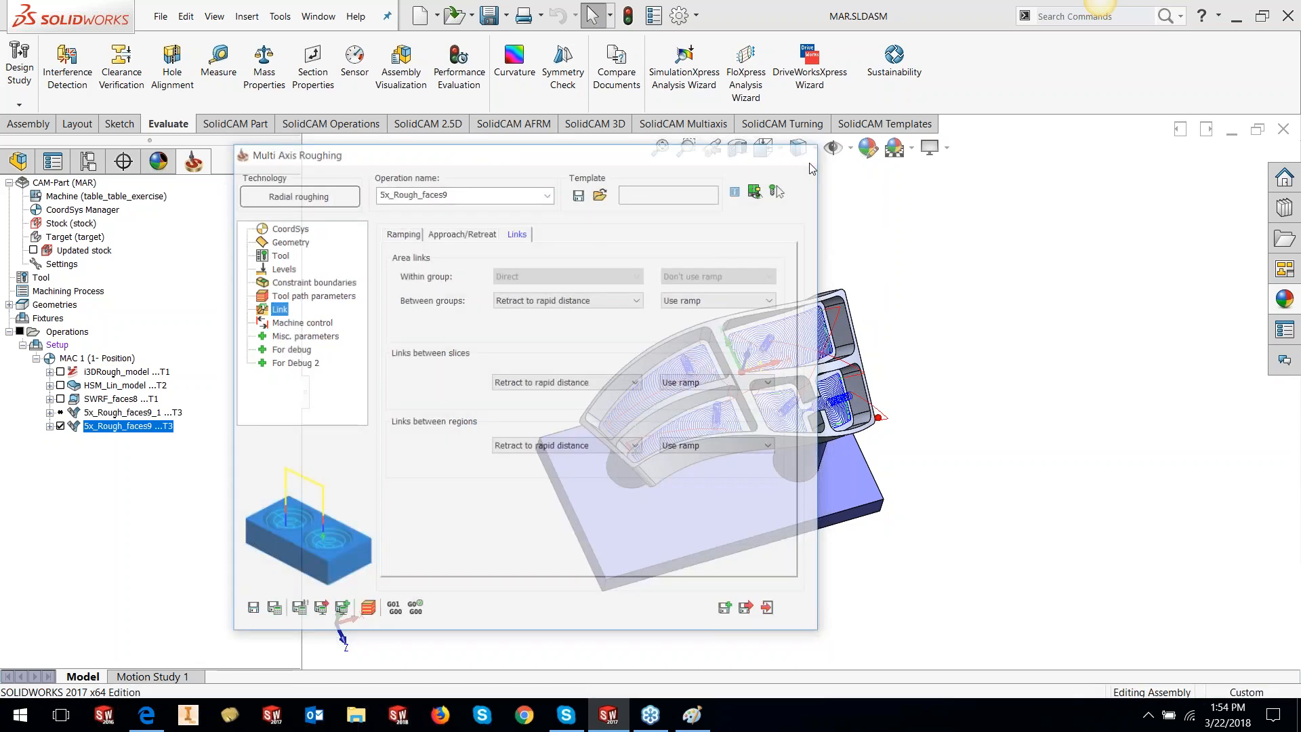
{"action": "scroll", "coordinate": [729, 387], "scroll_direction": "down", "scroll_amount": 2}
{"action": "scroll", "coordinate": [729, 388], "scroll_direction": "down", "scroll_amount": 1}
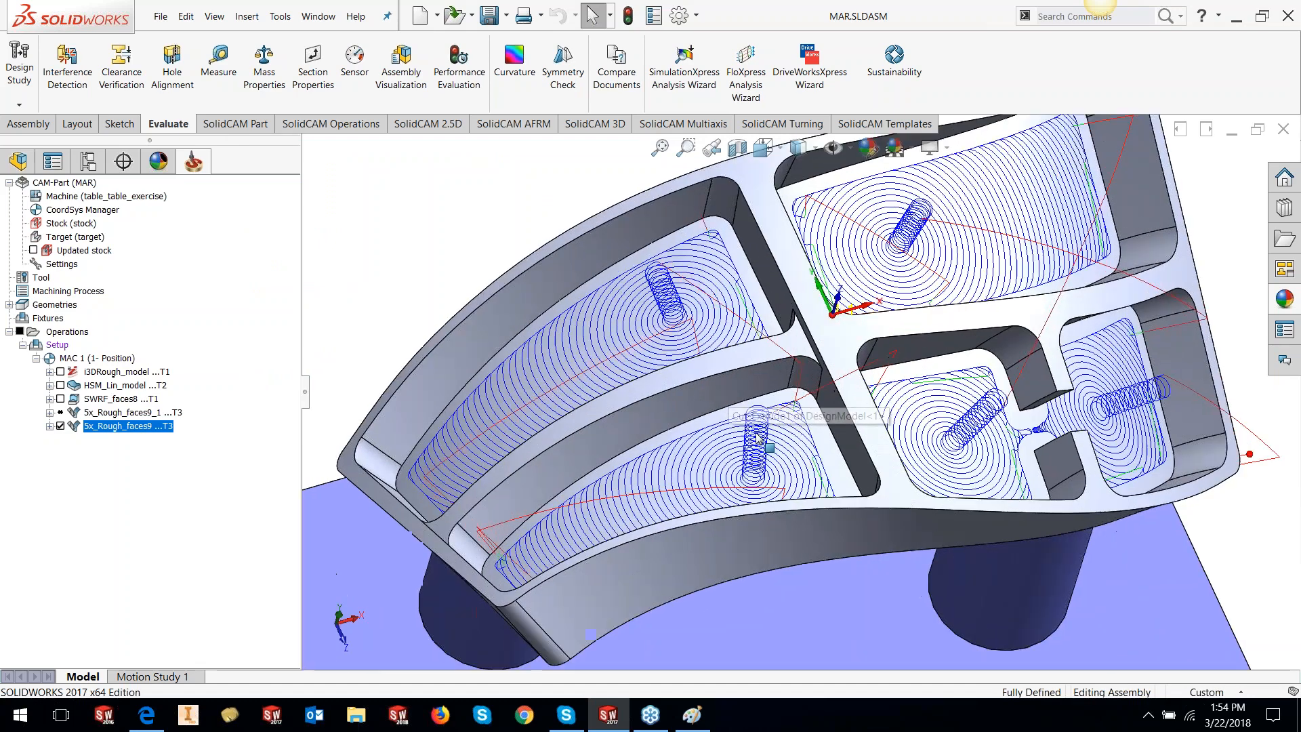
{"action": "scroll", "coordinate": [775, 488], "scroll_direction": "down", "scroll_amount": 1}
{"action": "middle_click_drag", "start_coordinate": [774, 483], "coordinate": [797, 514]}
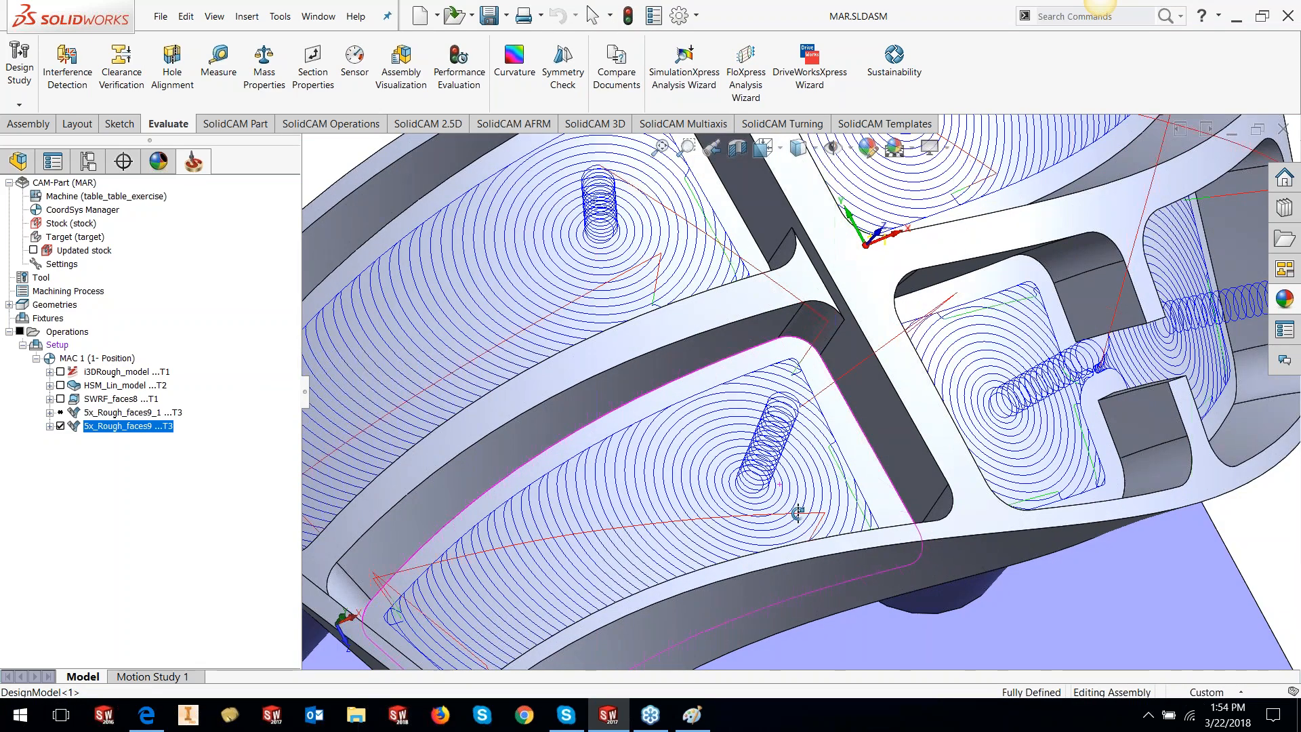
Launch Simulate for the 5x_Rough_faces9 operation
{"action": "scroll", "coordinate": [794, 534], "scroll_direction": "up", "scroll_amount": 3}
{"action": "right_click", "coordinate": [149, 426]}
{"action": "left_click", "coordinate": [202, 269]}
Run 5x_Rough_faces9 in Machine Simulation at increased speed, zoomed onto the workpiece
{"action": "left_click", "coordinate": [236, 193]}
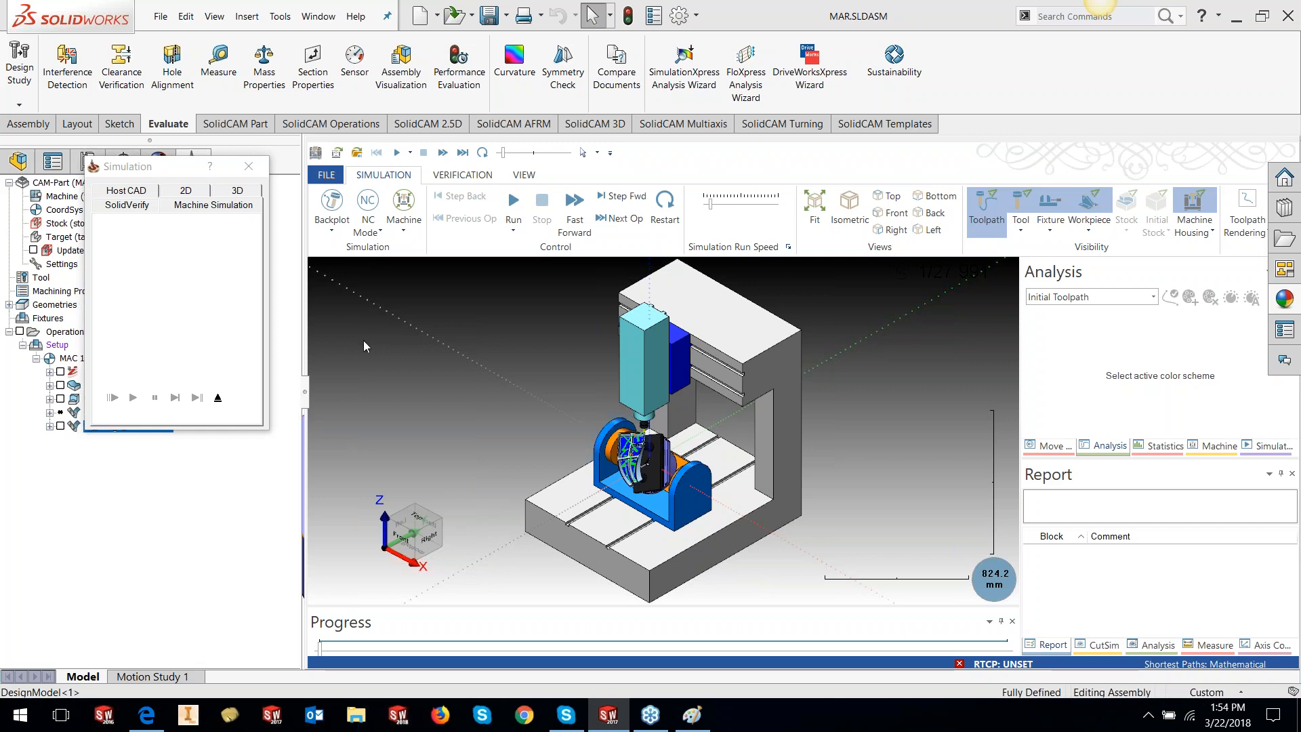
{"action": "scroll", "coordinate": [622, 447], "scroll_direction": "up", "scroll_amount": 5}
{"action": "middle_click_drag", "start_coordinate": [660, 462], "coordinate": [668, 458]}
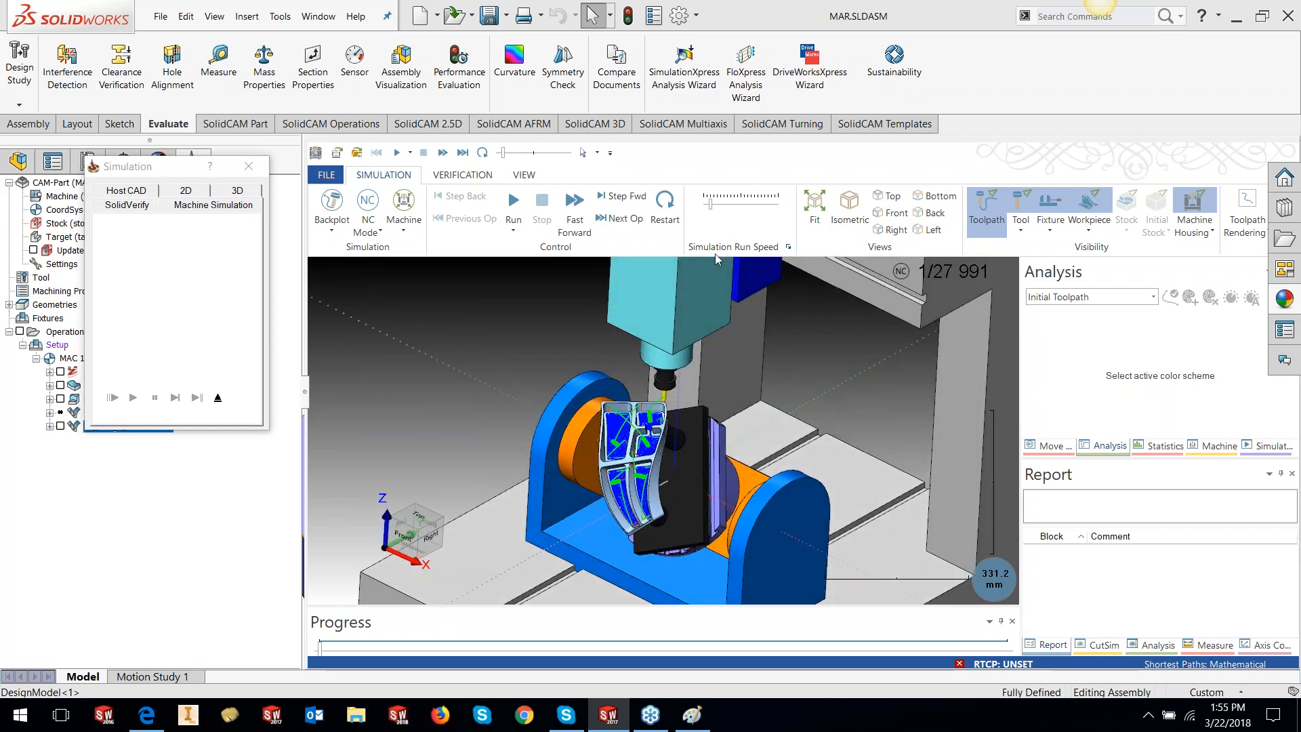
{"action": "left_click_drag", "start_coordinate": [710, 203], "coordinate": [731, 205]}
{"action": "left_click", "coordinate": [514, 229]}
{"action": "left_click", "coordinate": [515, 203]}
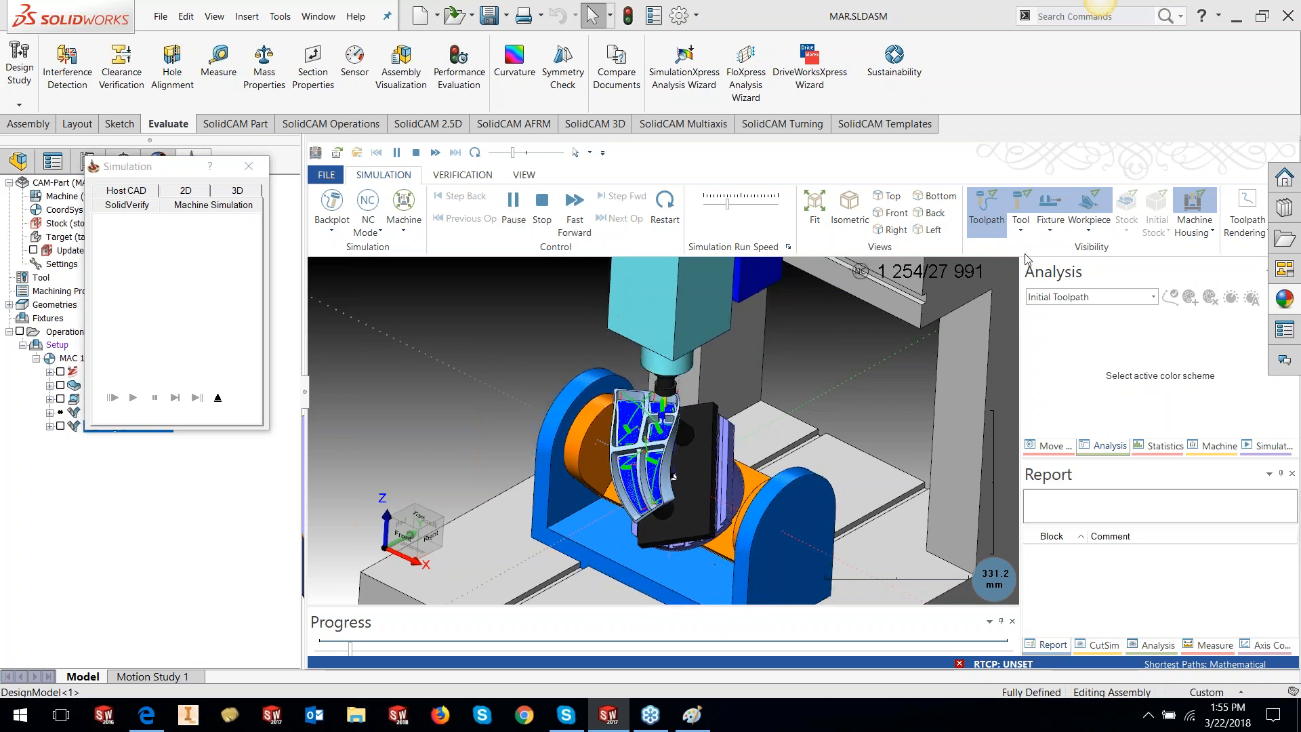
Show a widened Move List, then pause playback partway through the 27991 moves
{"action": "left_click", "coordinate": [1053, 445]}
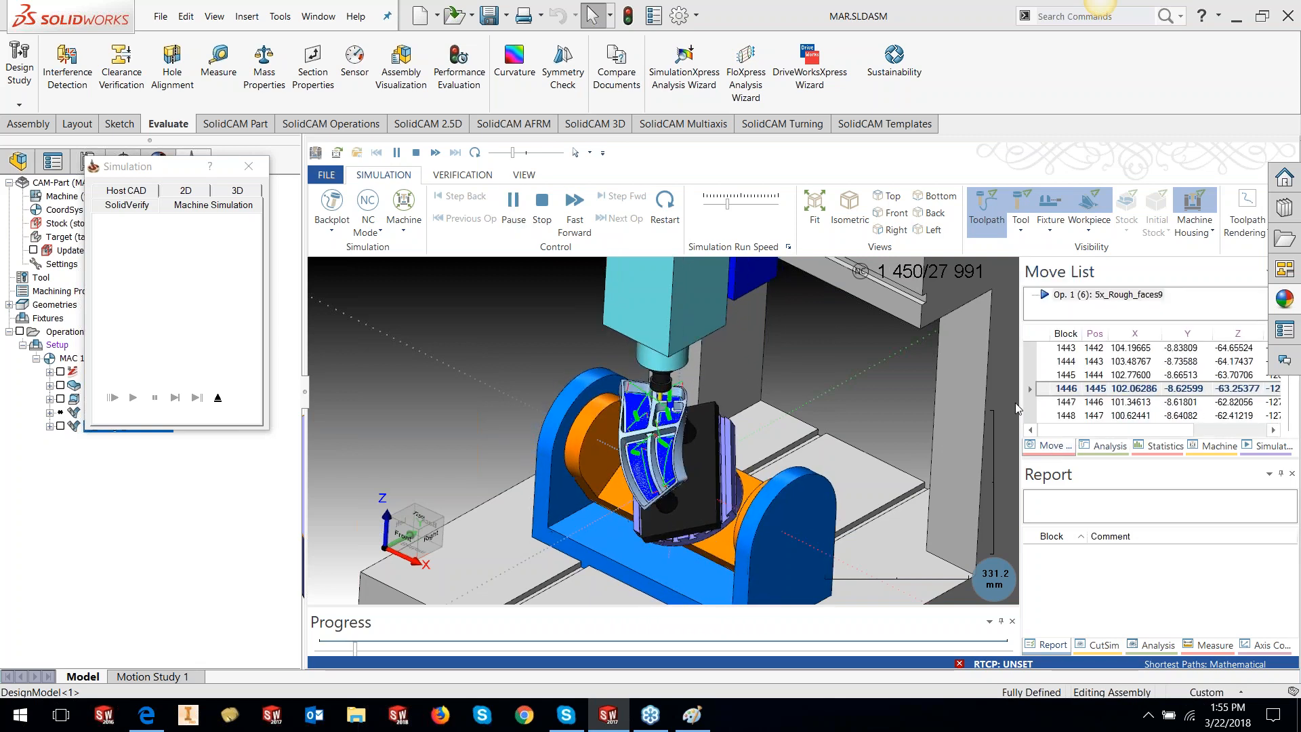
{"action": "left_click_drag", "start_coordinate": [1020, 406], "coordinate": [907, 411]}
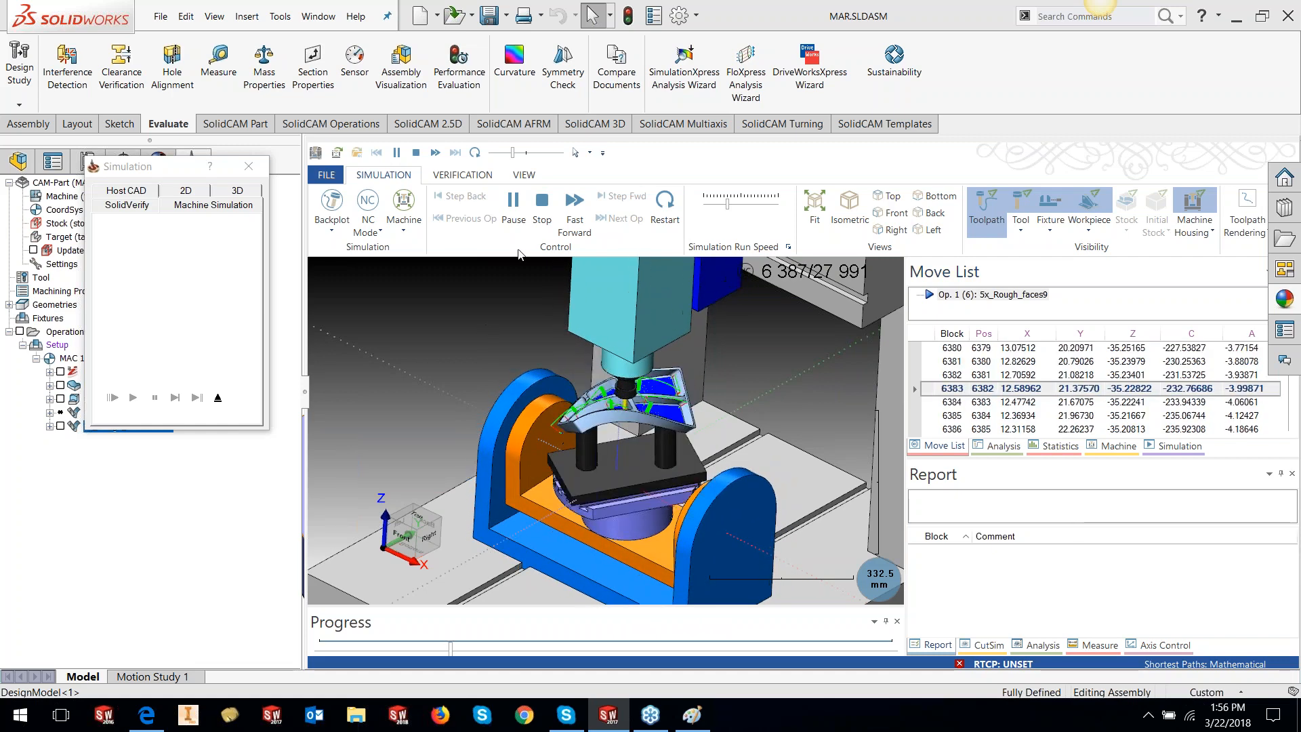
{"action": "left_click", "coordinate": [218, 398]}
Exit the machine simulation and open 5x_Rough_faces9_1 for editing
{"action": "left_click", "coordinate": [218, 398]}
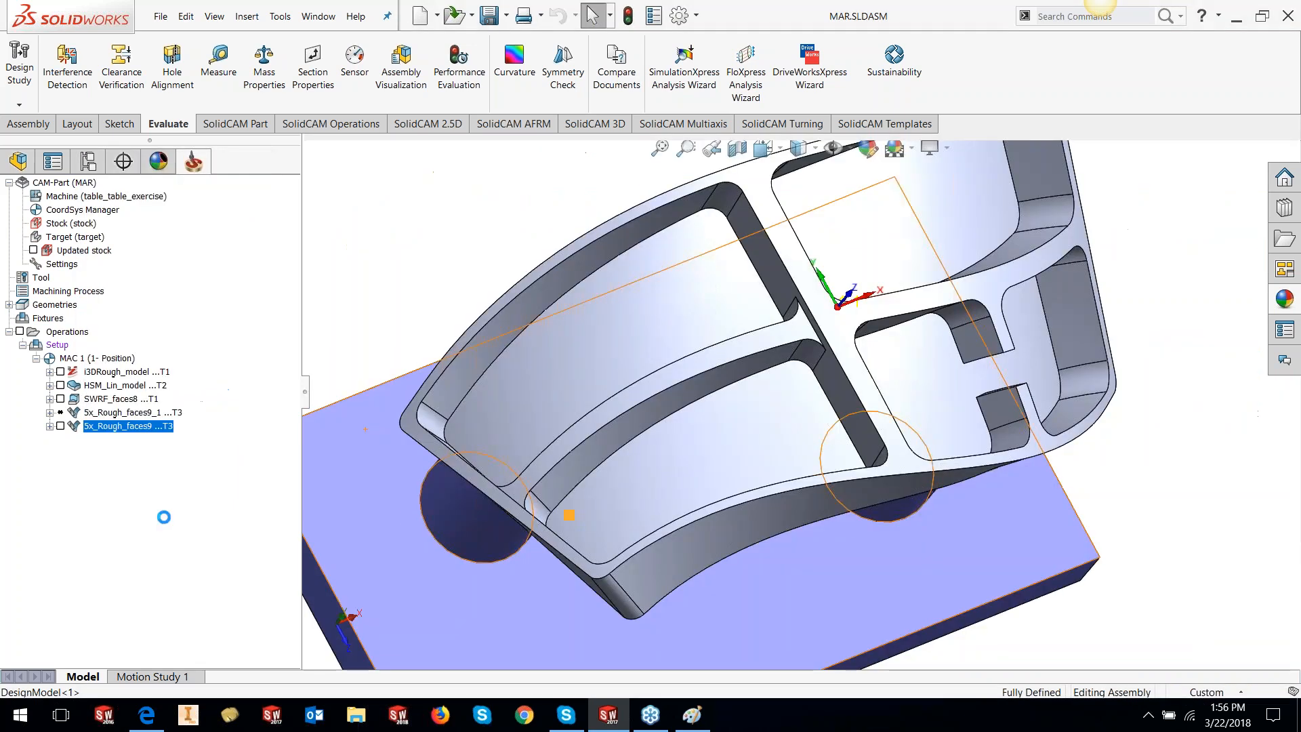
{"action": "scroll", "coordinate": [878, 325], "scroll_direction": "up", "scroll_amount": 4}
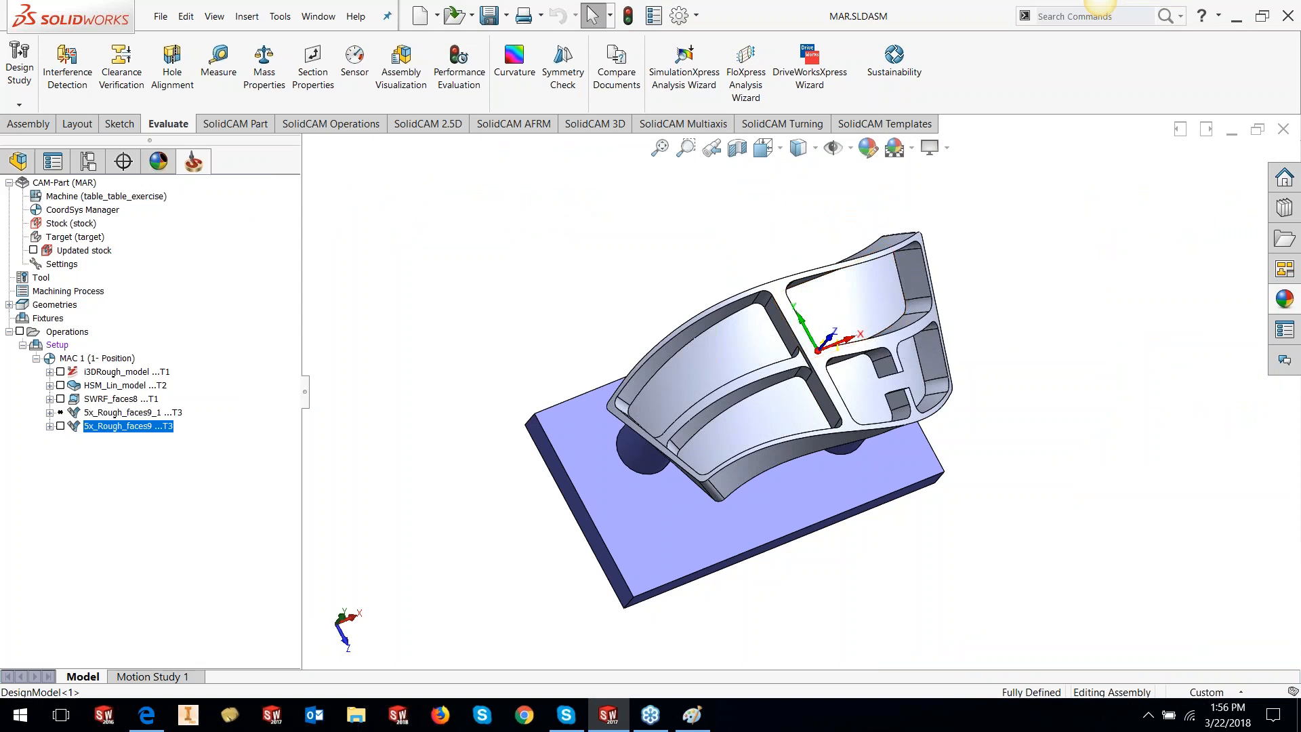
{"action": "right_click", "coordinate": [113, 413]}
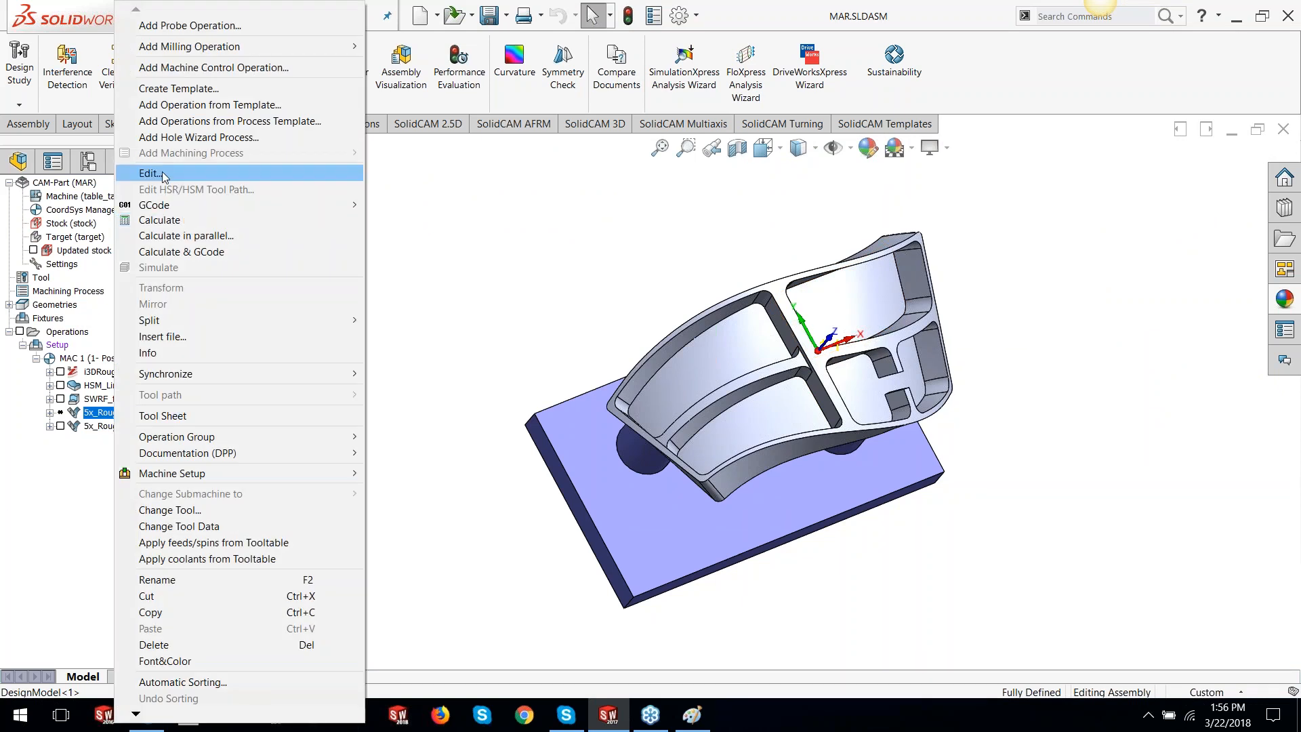
{"action": "left_click", "coordinate": [154, 174]}
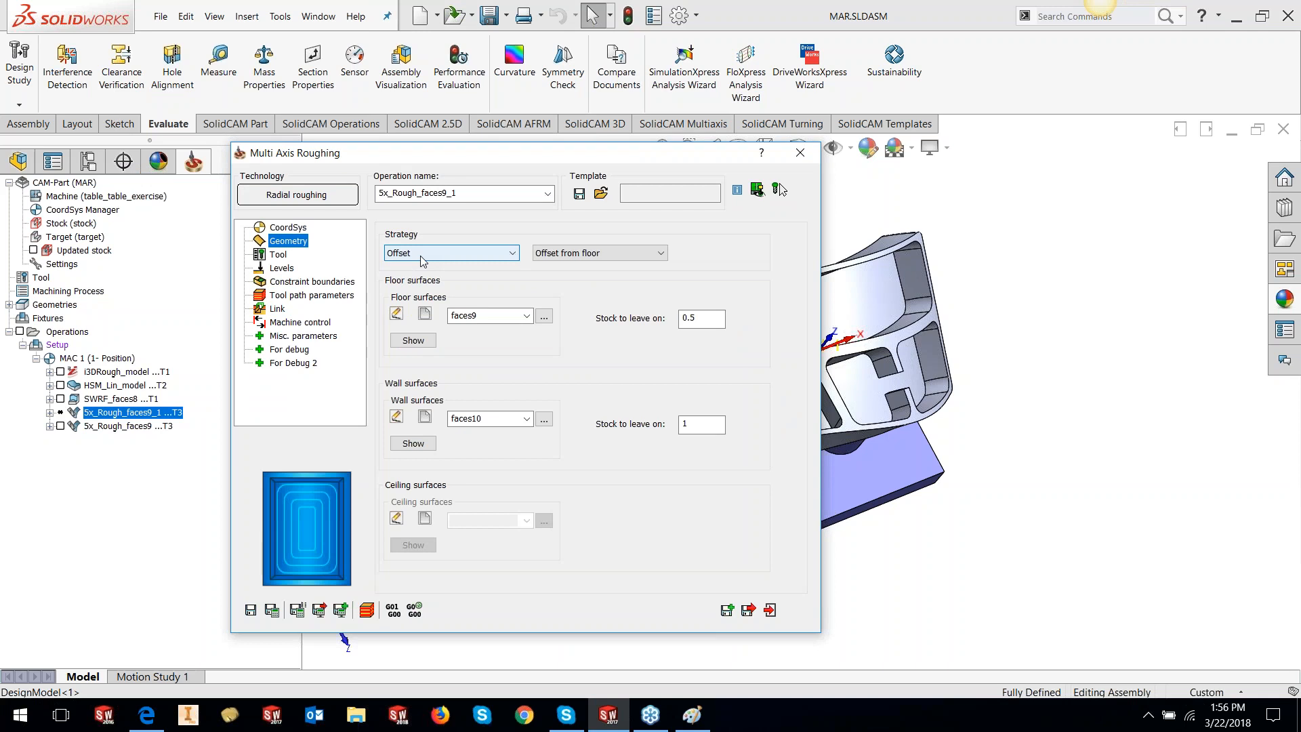
Roll up the roughing dialog to view the whole bracket, then restore it
{"action": "double_click", "coordinate": [522, 160]}
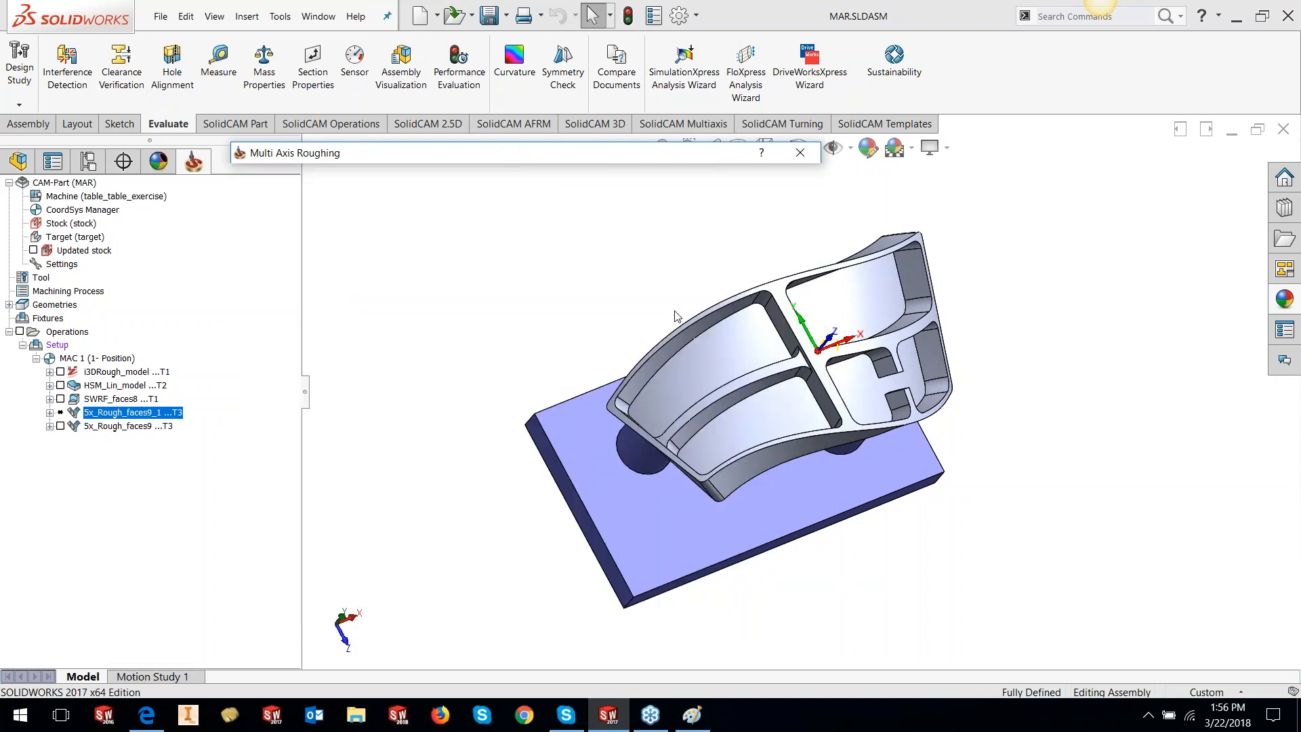
{"action": "scroll", "coordinate": [676, 312], "scroll_direction": "down", "scroll_amount": 4}
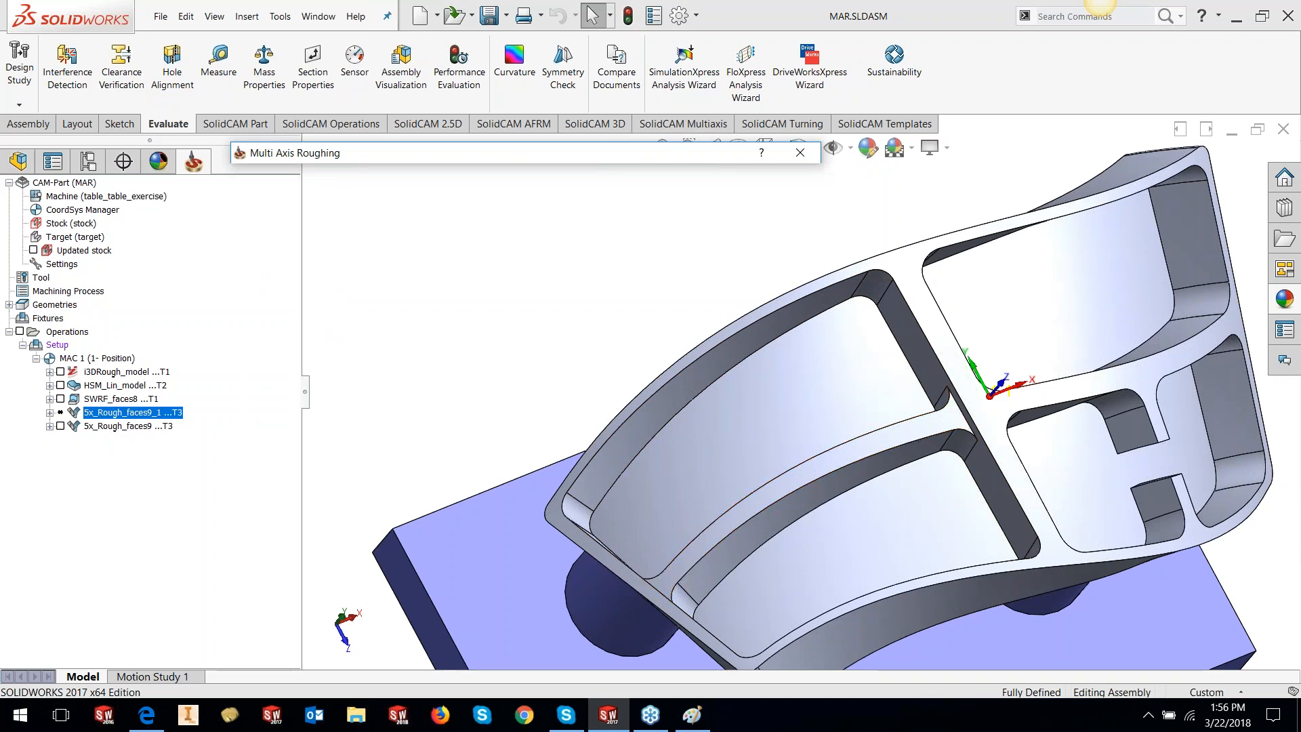
{"action": "key", "text": "f"}
{"action": "double_click", "coordinate": [561, 157]}
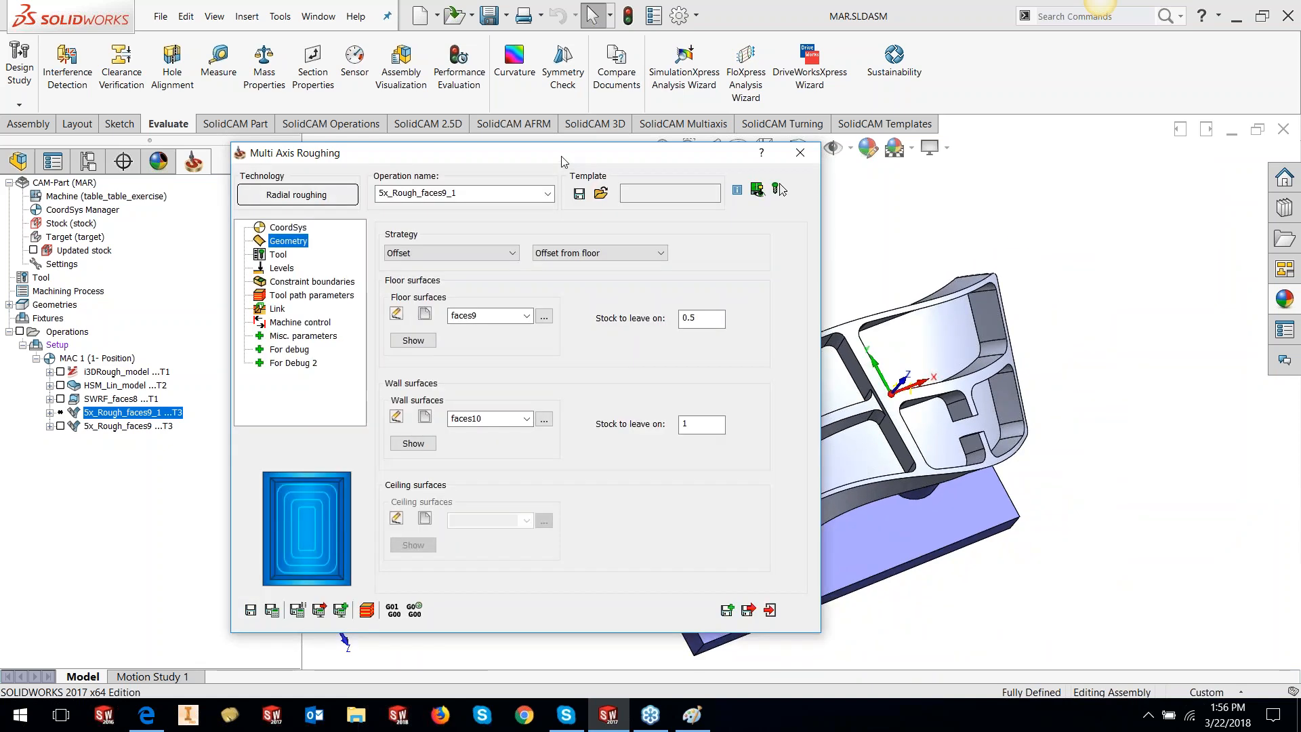
Browse to Tool path parameters: Offset strategy, step down distance 2, maximum step over 4
{"action": "left_click", "coordinate": [278, 256]}
{"action": "left_click", "coordinate": [275, 268]}
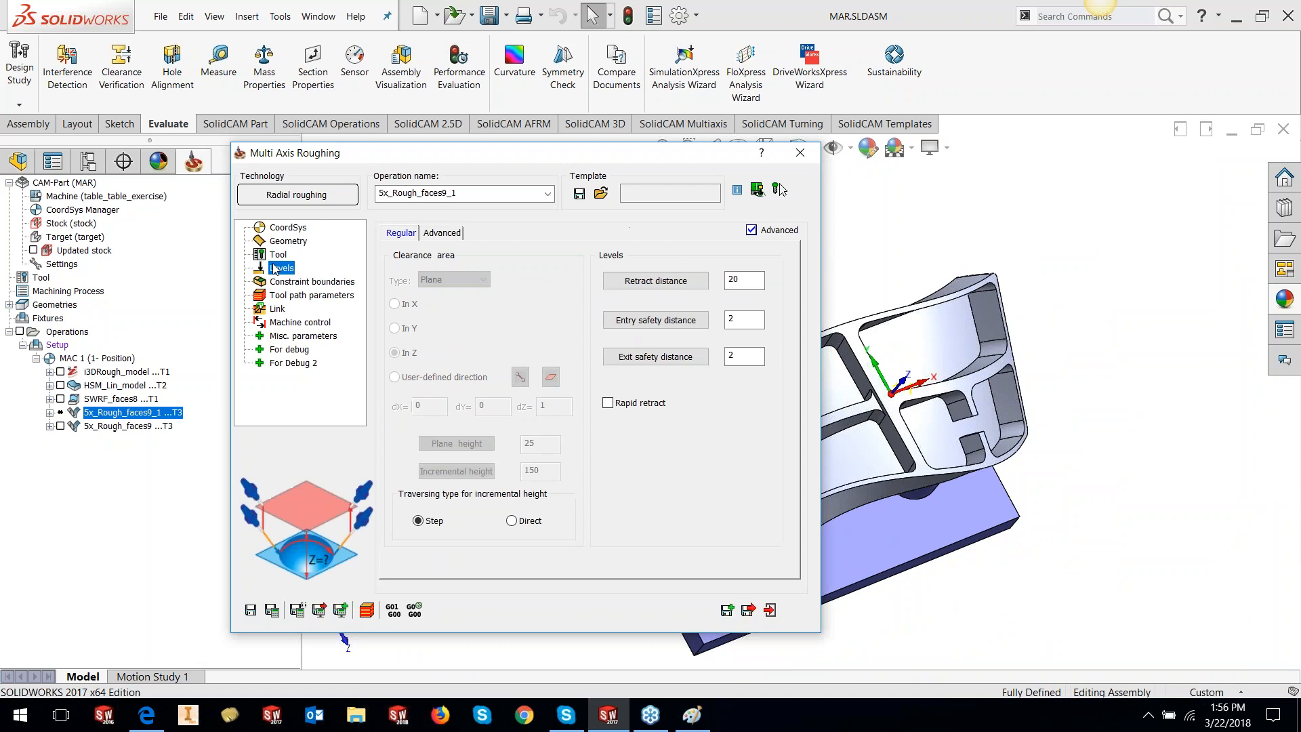
{"action": "left_click", "coordinate": [277, 282]}
{"action": "left_click", "coordinate": [279, 295]}
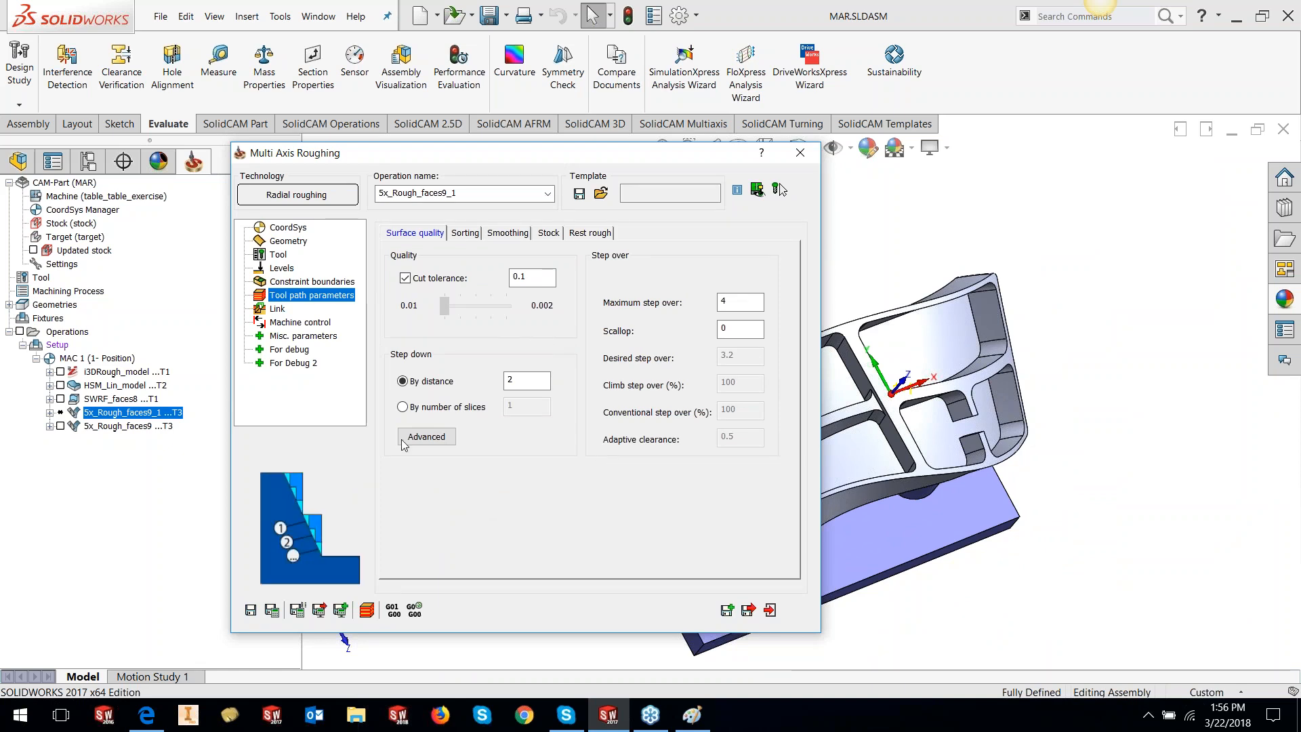
Check the Stock options, then Save & Calculate 5x_Rough_faces9_1's roughing toolpath
{"action": "left_click", "coordinate": [548, 233]}
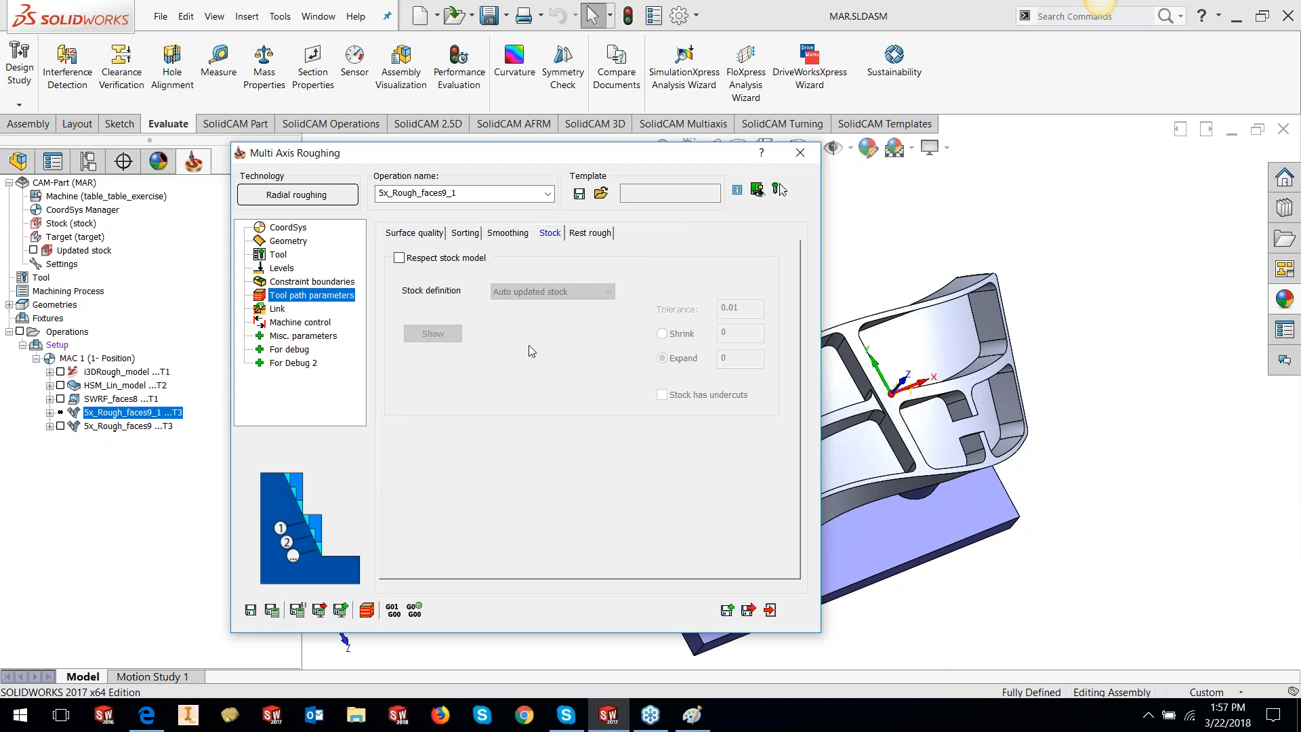
{"action": "left_click", "coordinate": [272, 609]}
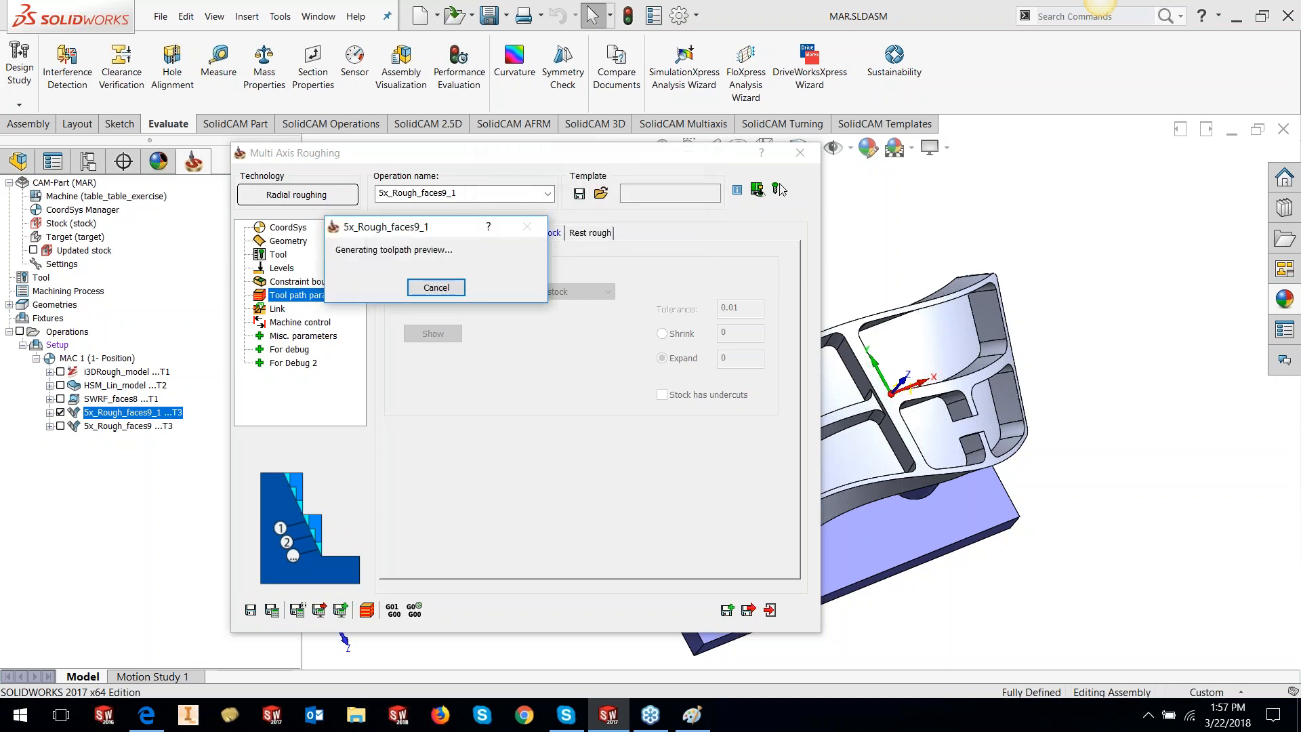
Close the roughing dialog and inspect the 5x_Rough_faces9_1 passes across all four pockets
{"action": "left_click", "coordinate": [800, 153]}
{"action": "scroll", "coordinate": [842, 481], "scroll_direction": "down", "scroll_amount": 6}
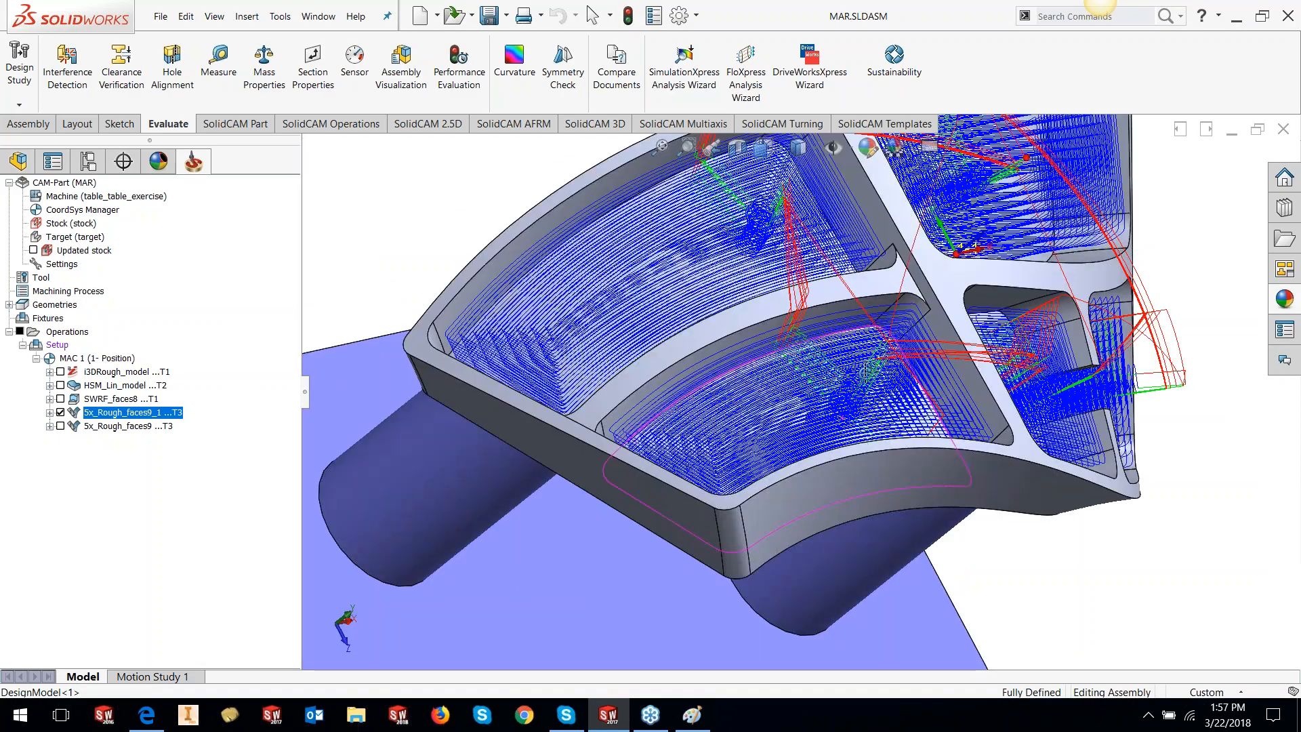
{"action": "scroll", "coordinate": [842, 481], "scroll_direction": "down", "scroll_amount": 3}
{"action": "scroll", "coordinate": [846, 473], "scroll_direction": "down", "scroll_amount": 5}
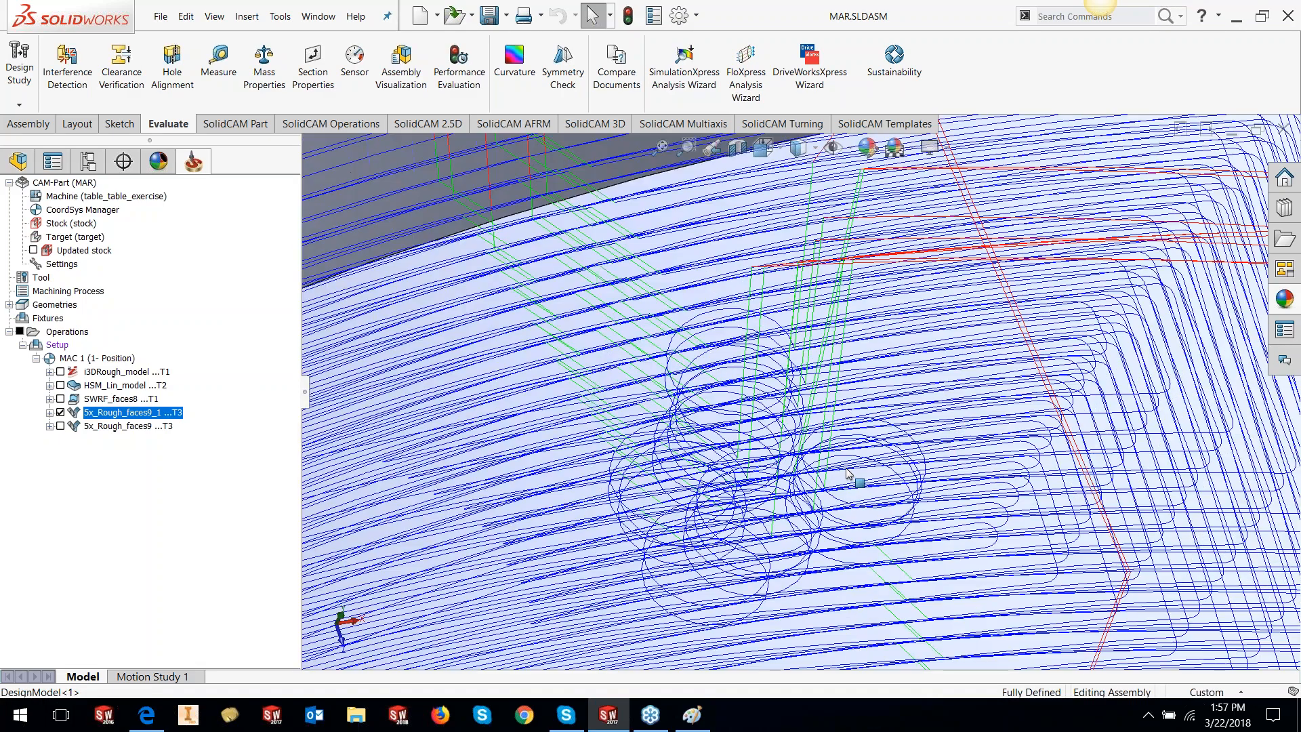
{"action": "scroll", "coordinate": [848, 472], "scroll_direction": "up", "scroll_amount": 8}
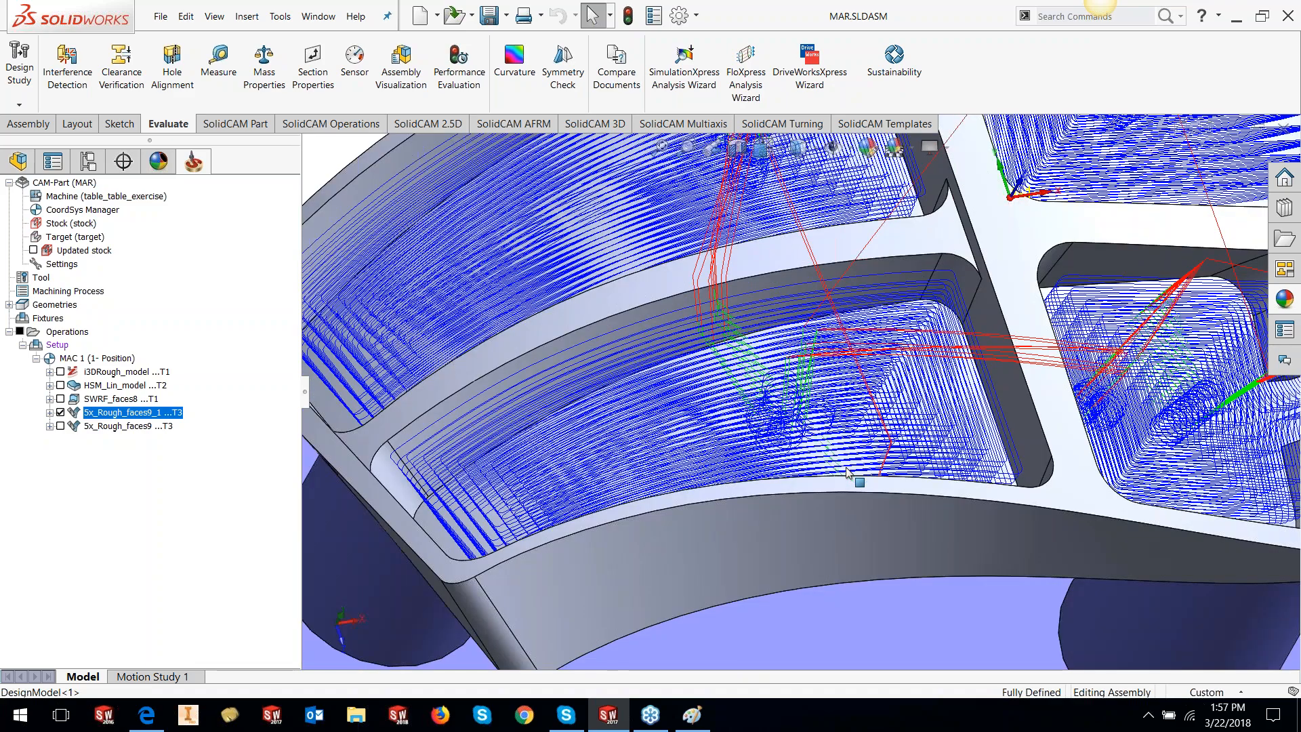
{"action": "scroll", "coordinate": [780, 277], "scroll_direction": "down", "scroll_amount": 6}
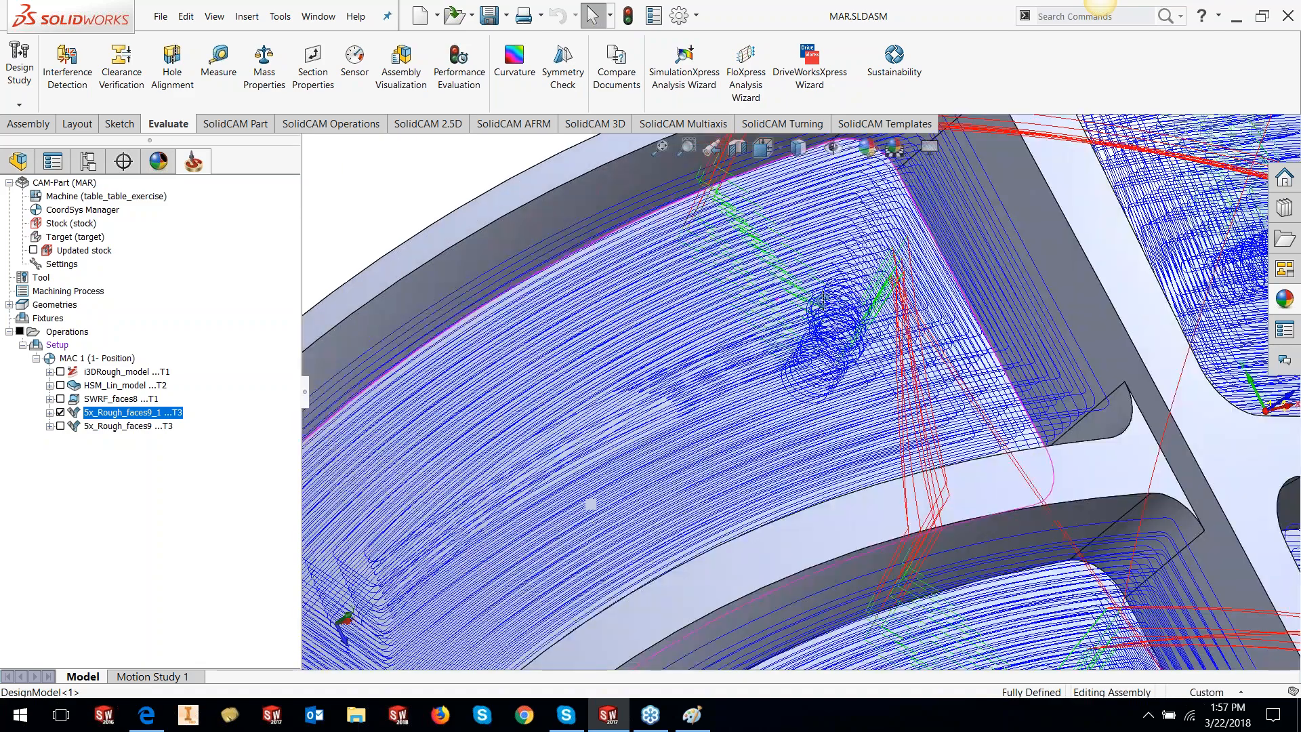
{"action": "middle_click_drag", "start_coordinate": [822, 300], "coordinate": [779, 266]}
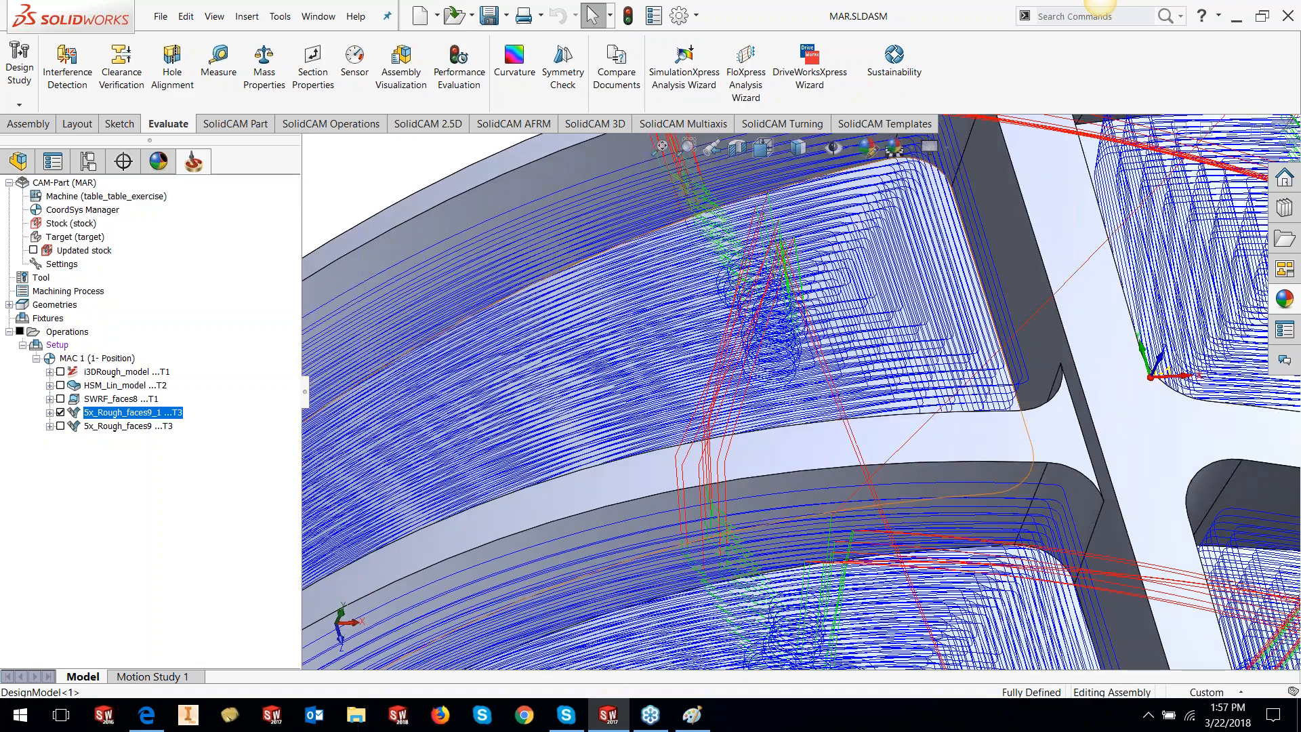
{"action": "scroll", "coordinate": [780, 268], "scroll_direction": "up", "scroll_amount": 6}
{"action": "scroll", "coordinate": [1119, 280], "scroll_direction": "down", "scroll_amount": 3}
{"action": "middle_click_drag", "start_coordinate": [1119, 280], "coordinate": [1043, 467]}
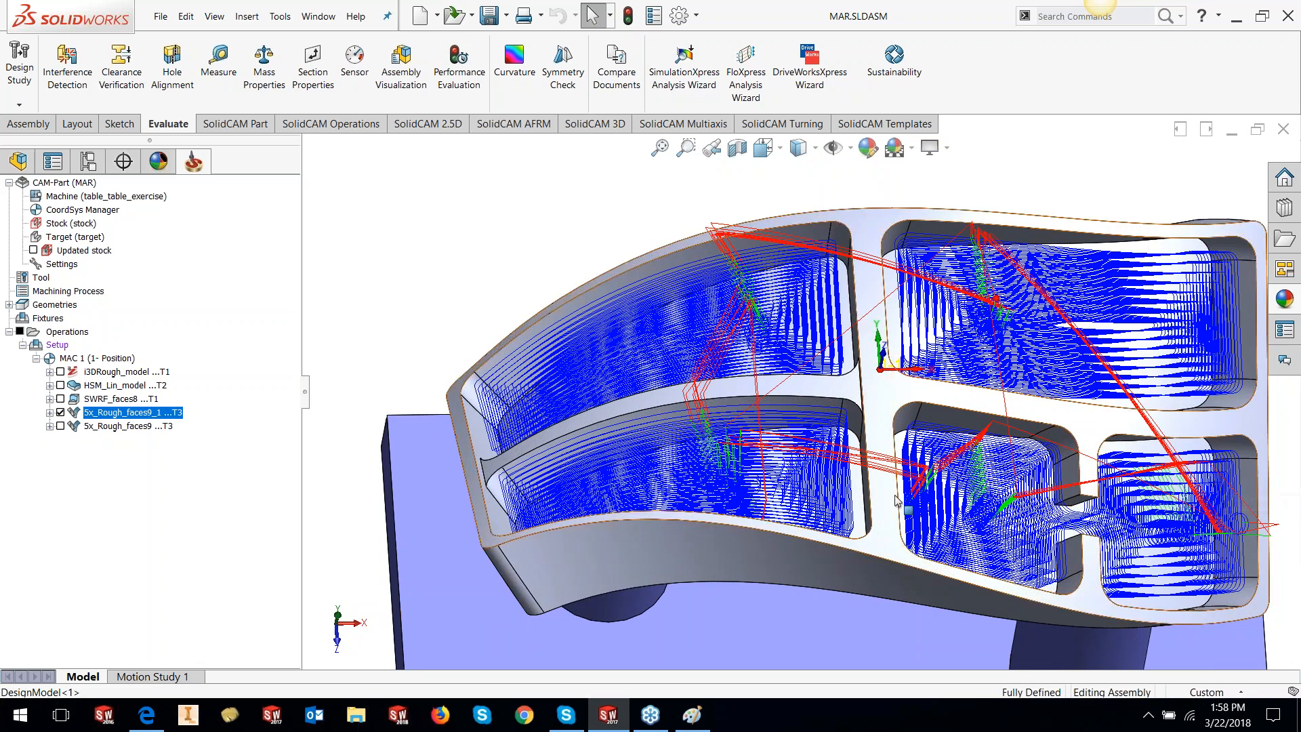
{"action": "scroll", "coordinate": [886, 542], "scroll_direction": "up", "scroll_amount": 2}
{"action": "middle_click_drag", "start_coordinate": [813, 481], "coordinate": [824, 388]}
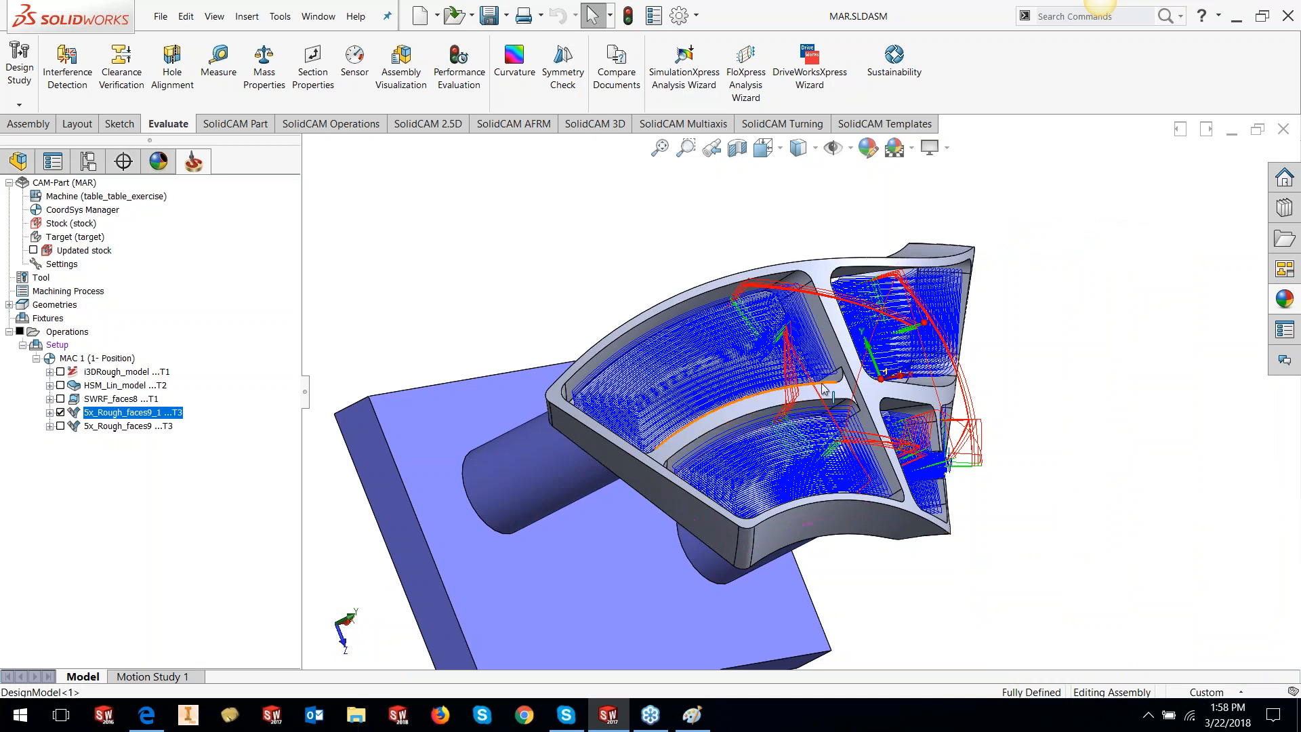
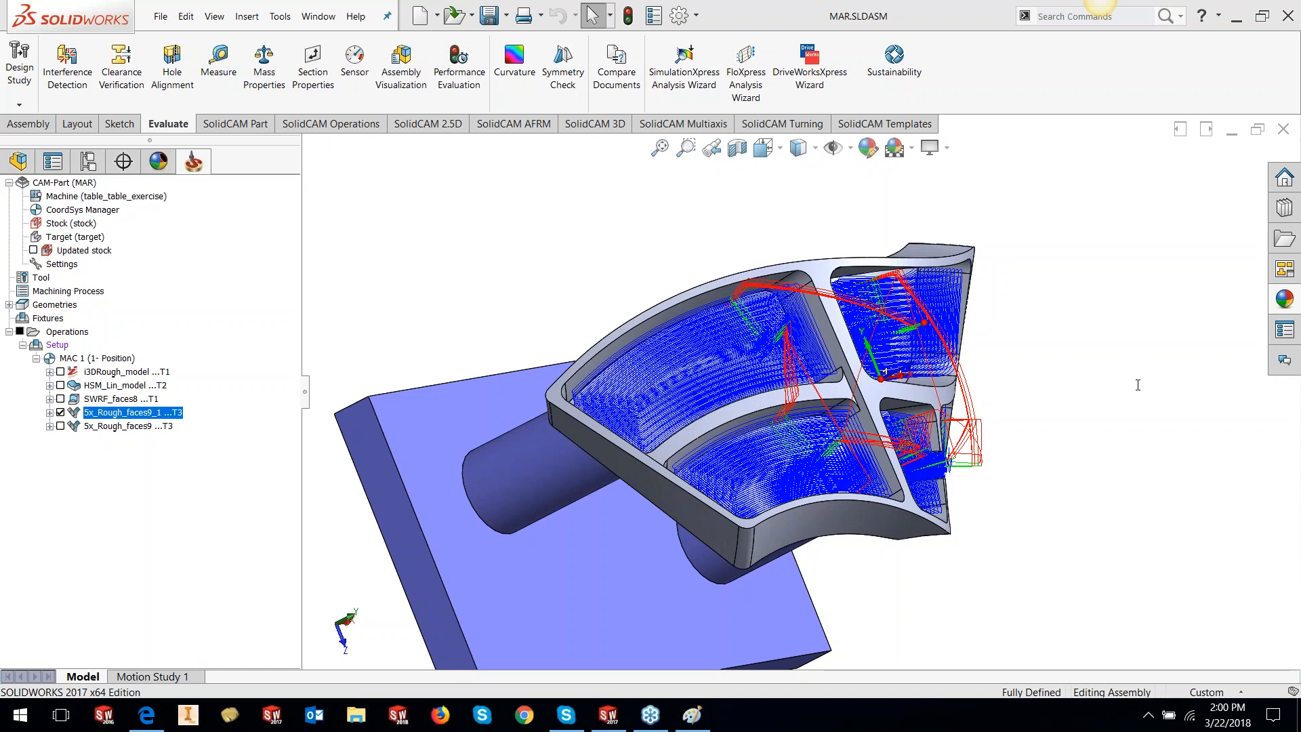
{"action": "left_click", "coordinate": [357, 17]}
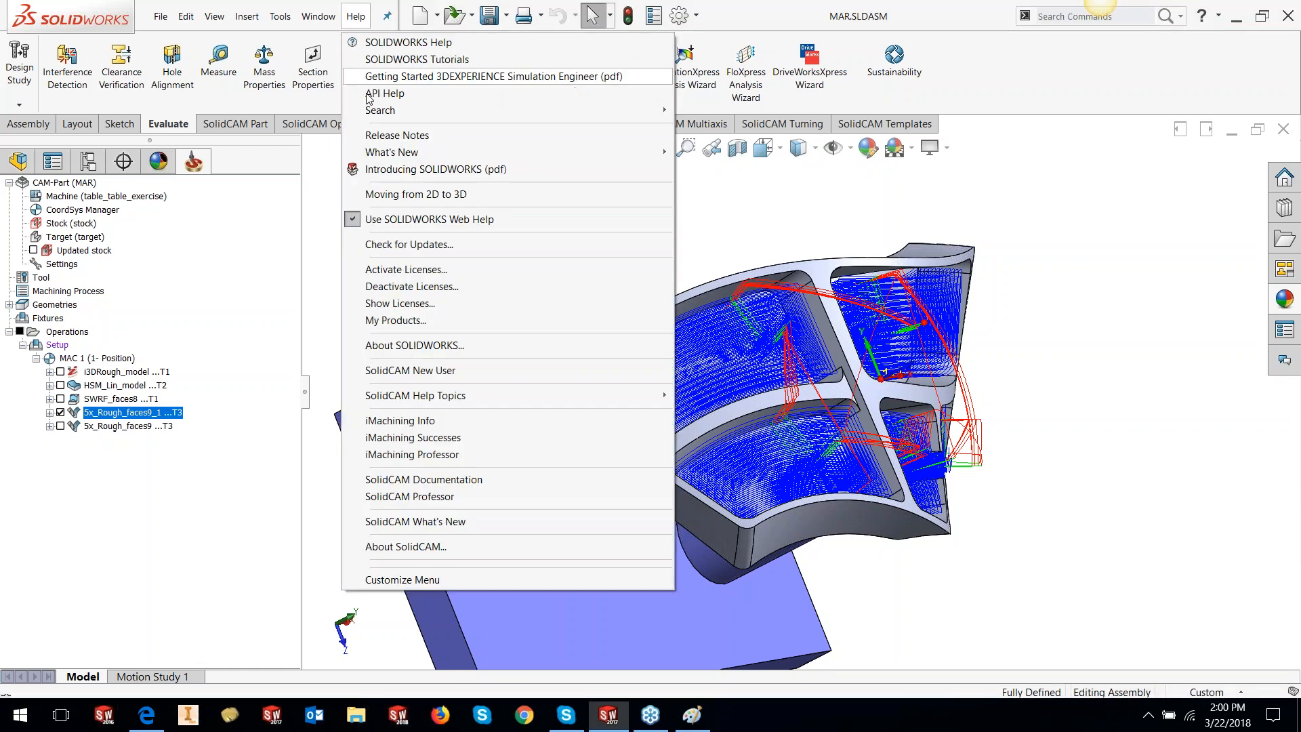
{"action": "left_click", "coordinate": [409, 546]}
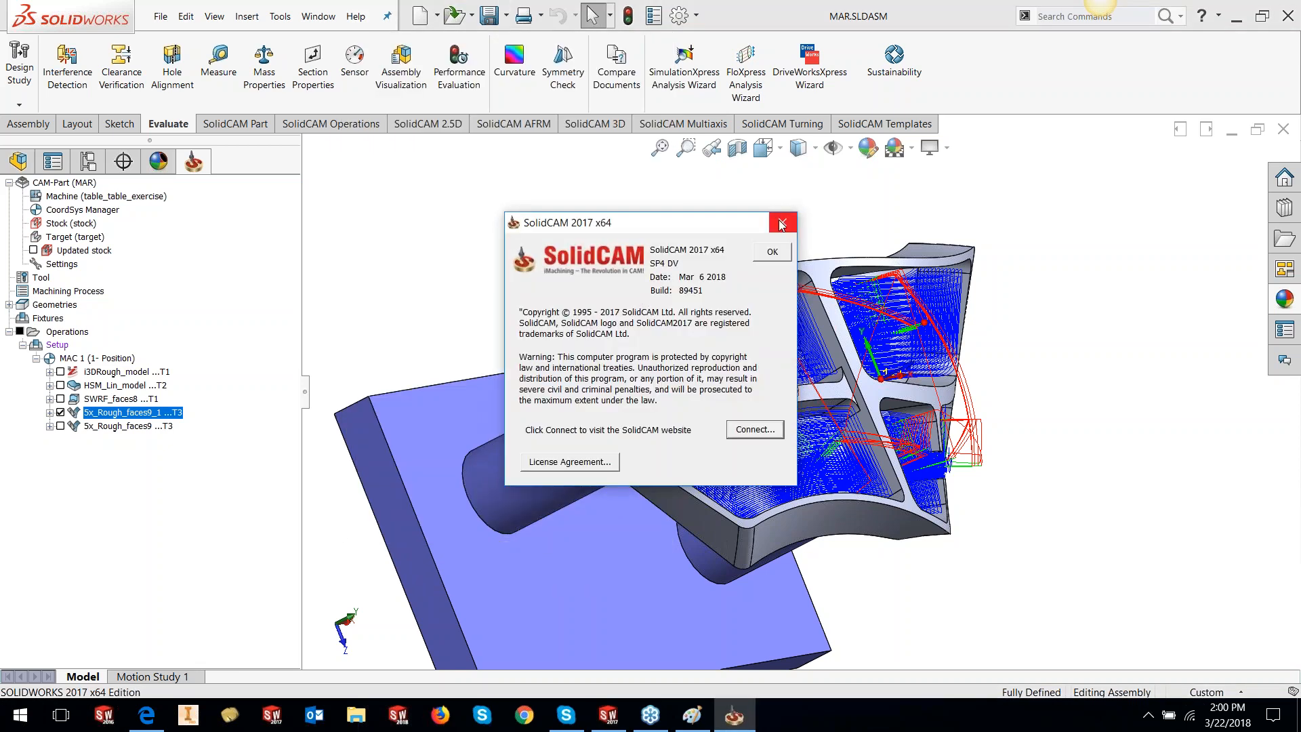
{"action": "left_click", "coordinate": [779, 222]}
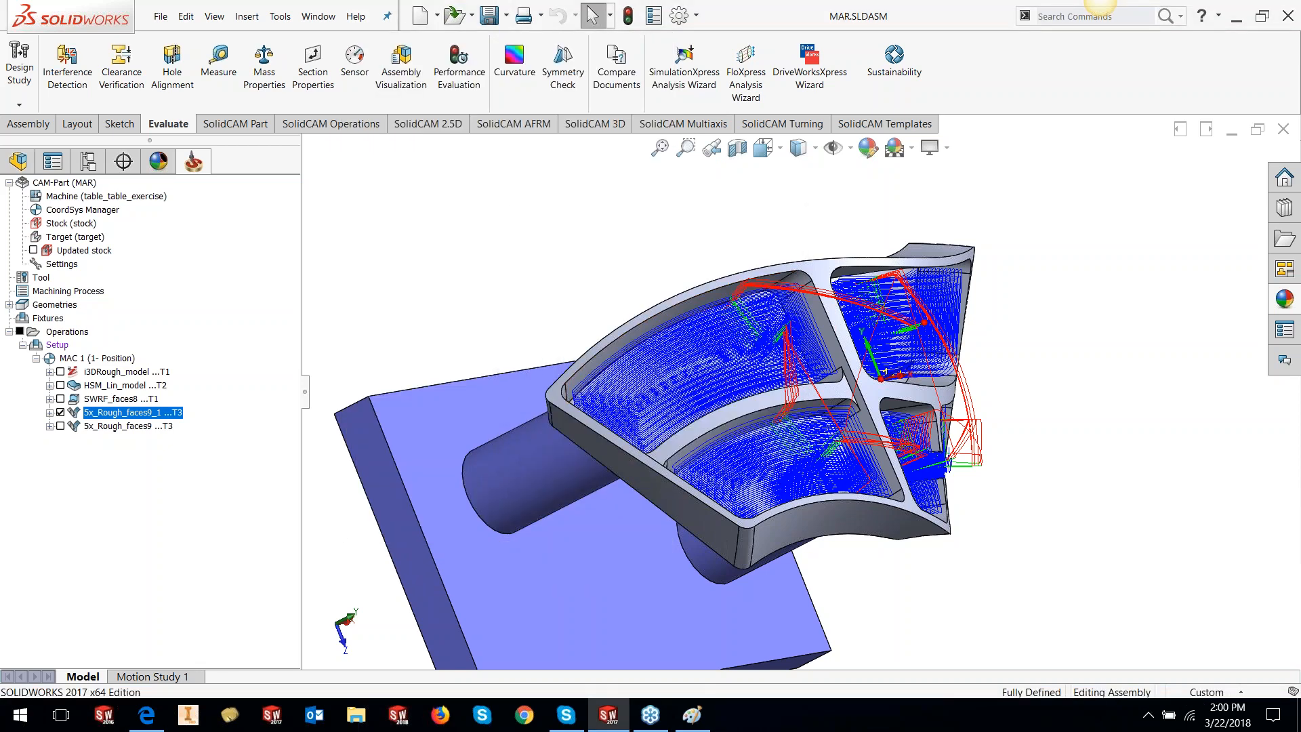